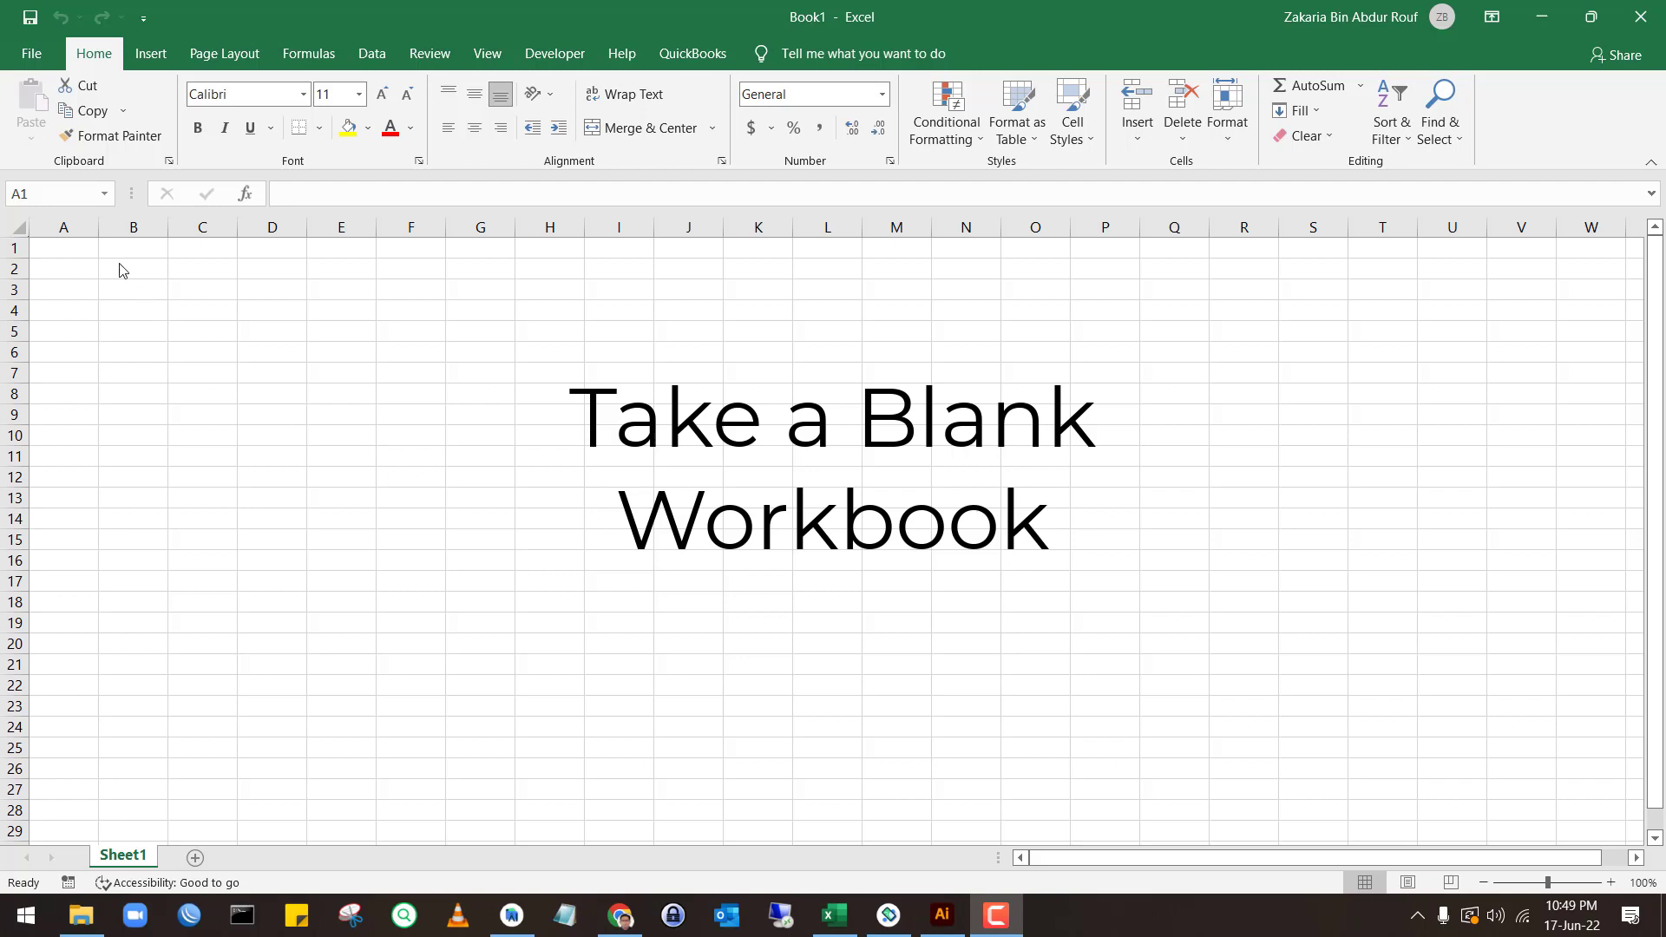
Enter the title "Employee Payroll" in cell A1 and merge and center it across A1:J1
click(65, 249)
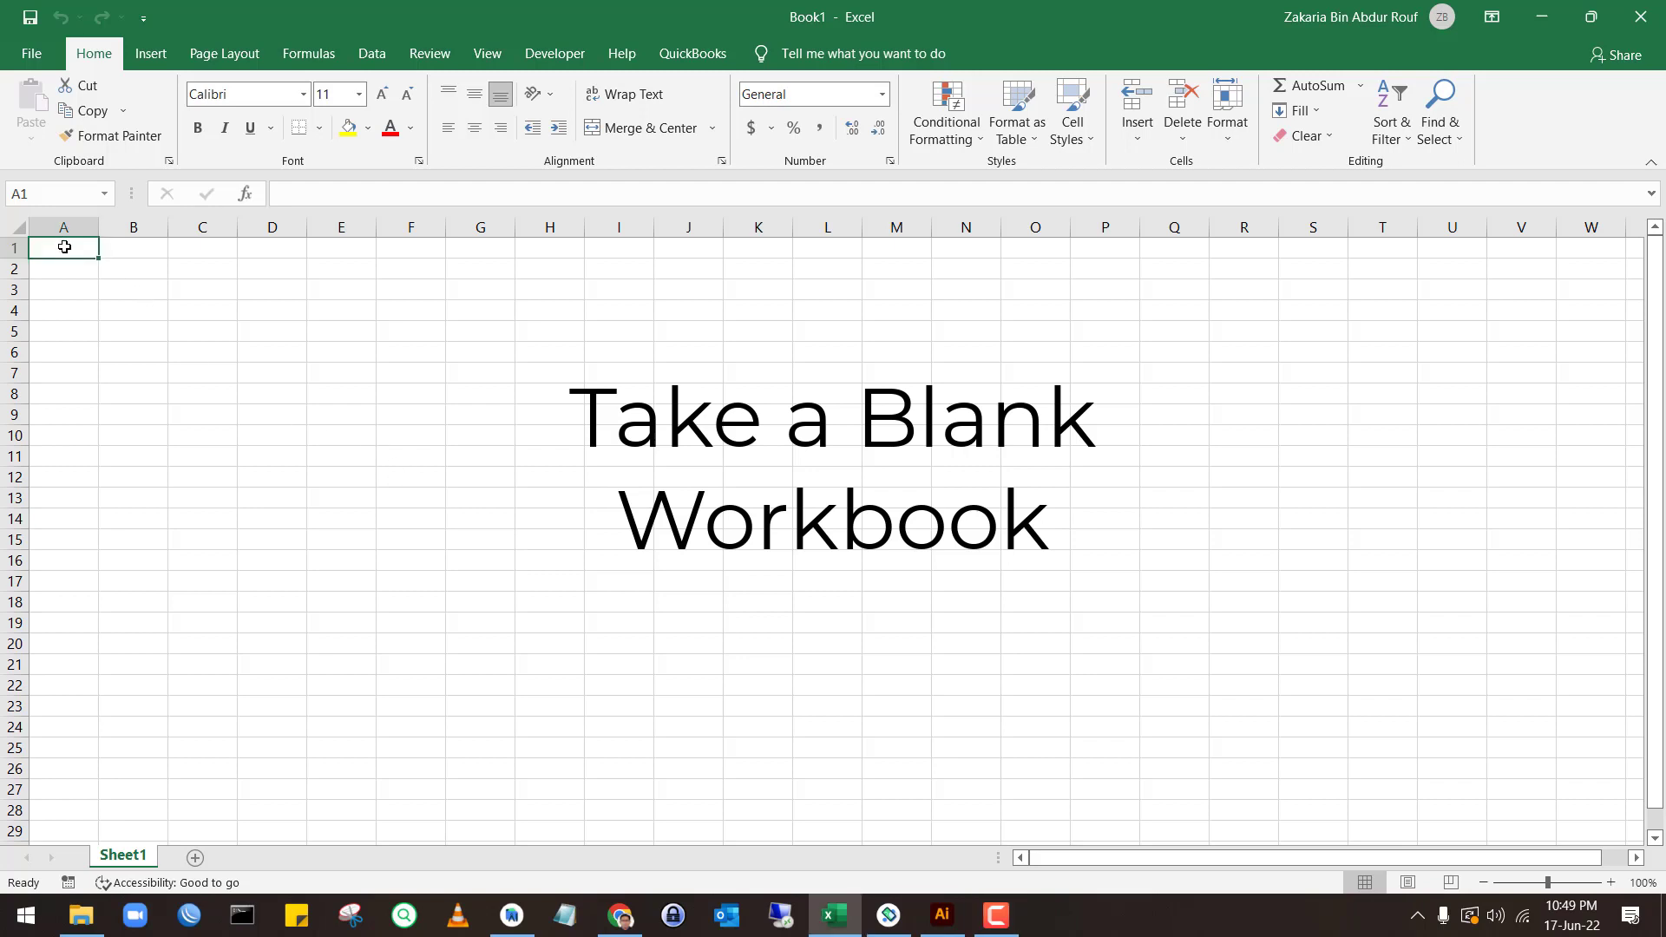
text(Employee)
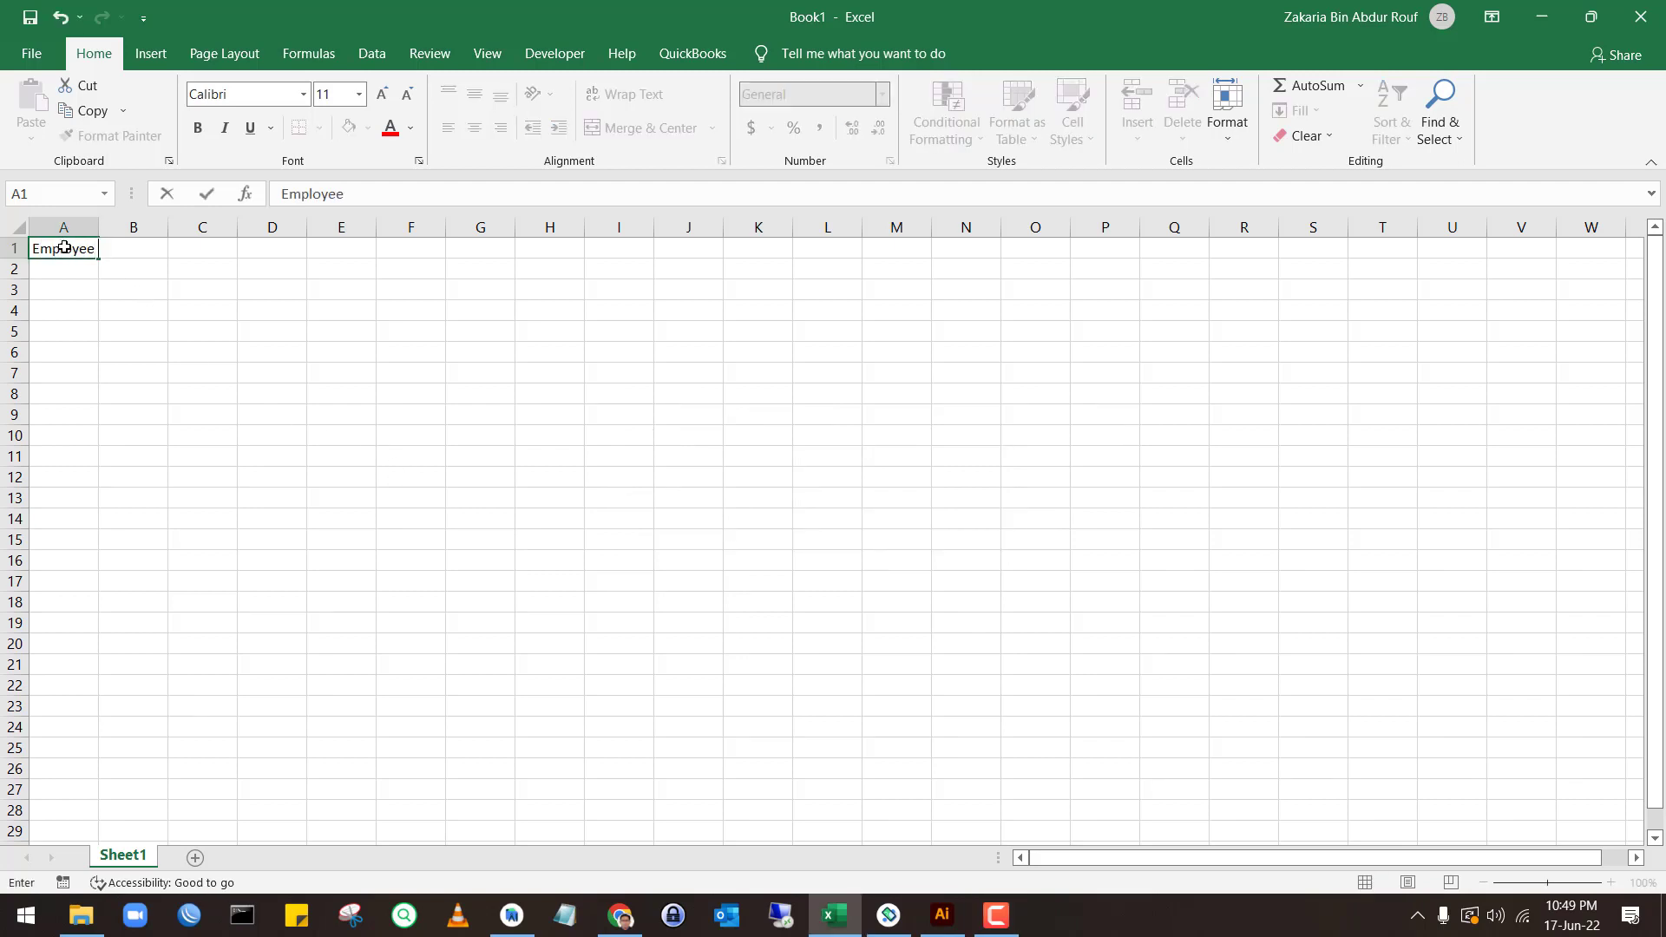
text( Payroll)
key(Return)
drag(64, 247, 685, 249)
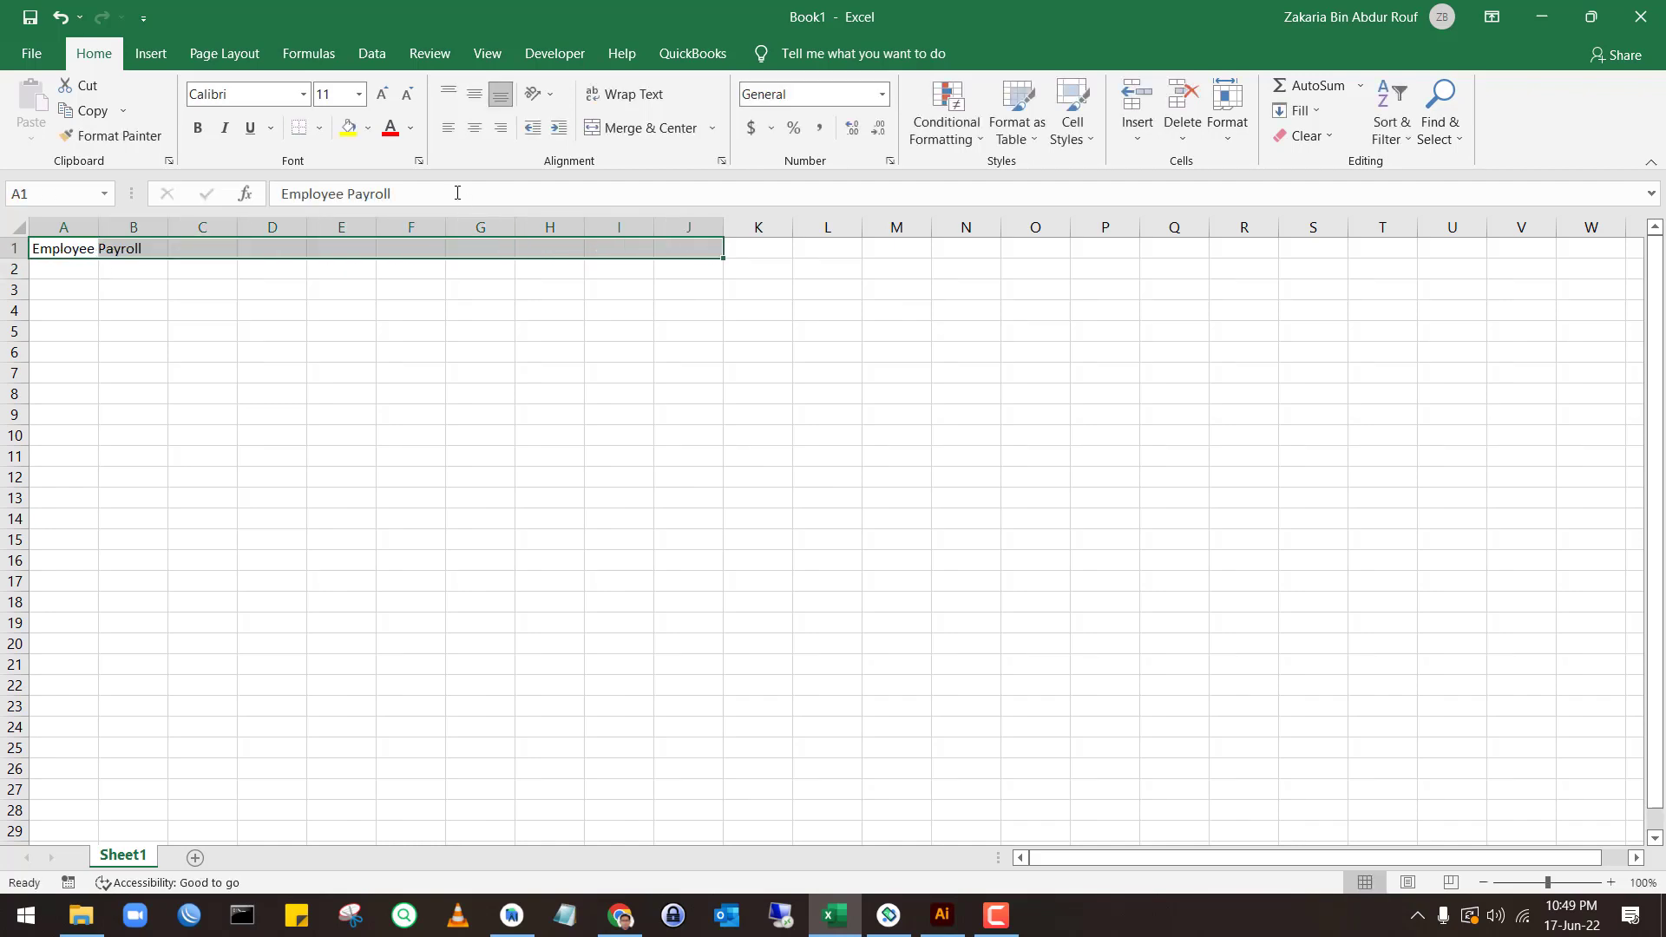
click(624, 131)
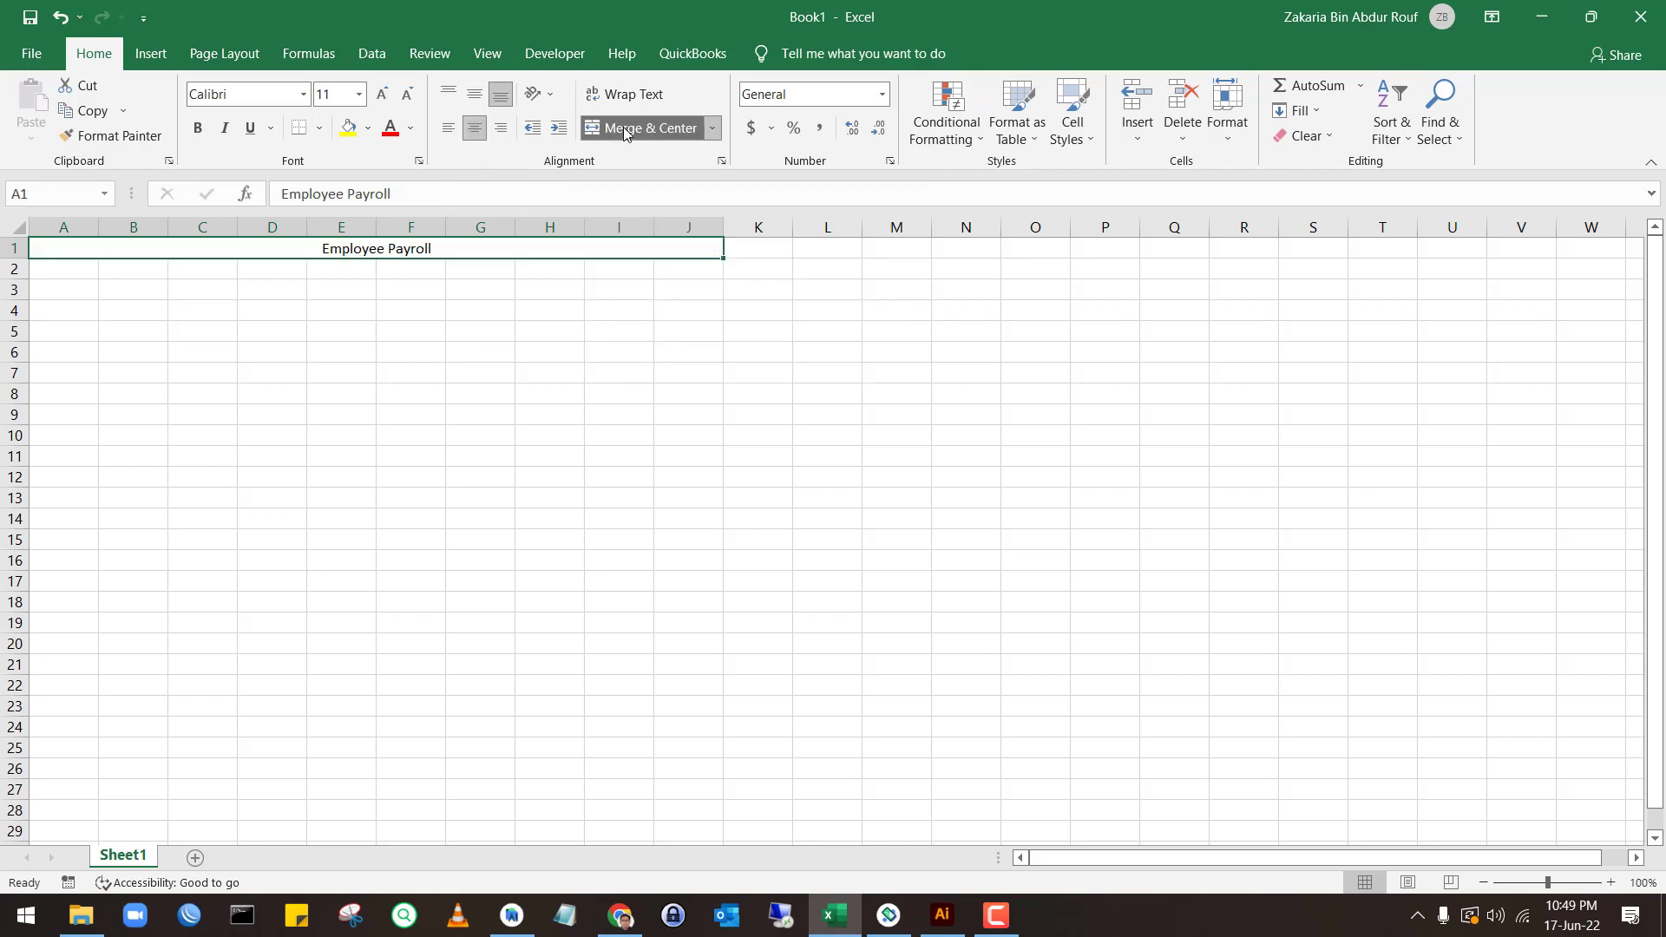
Increase the font size of the merged "Employee Payroll" title to 18
click(382, 94)
click(382, 94)
click(382, 94)
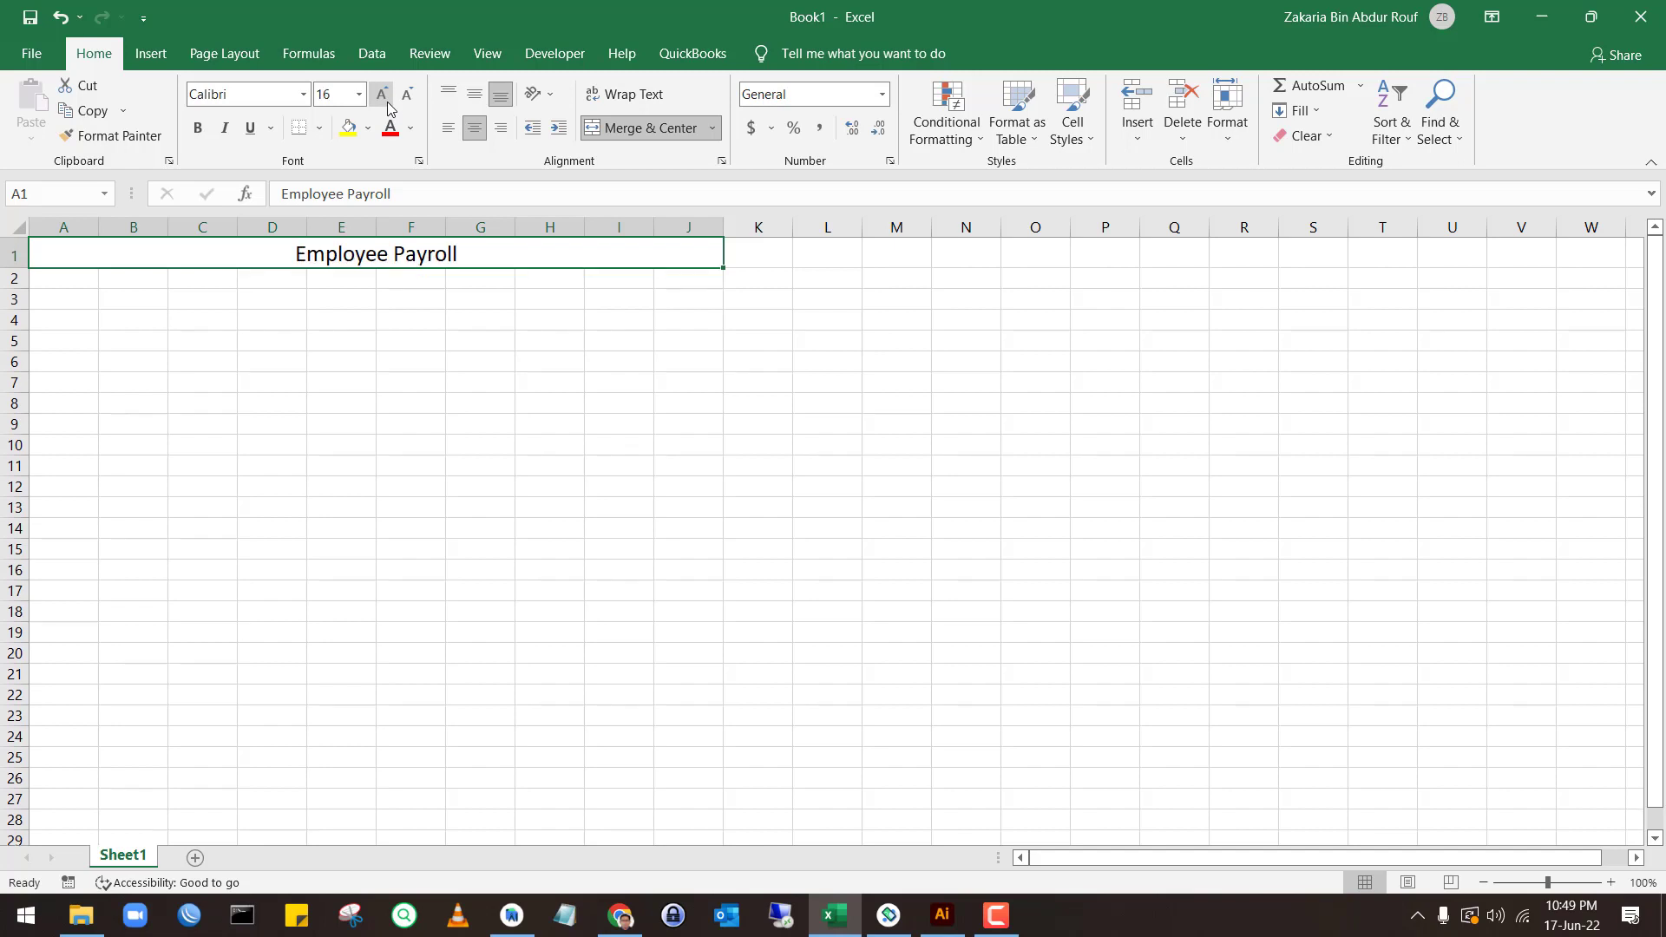
click(382, 93)
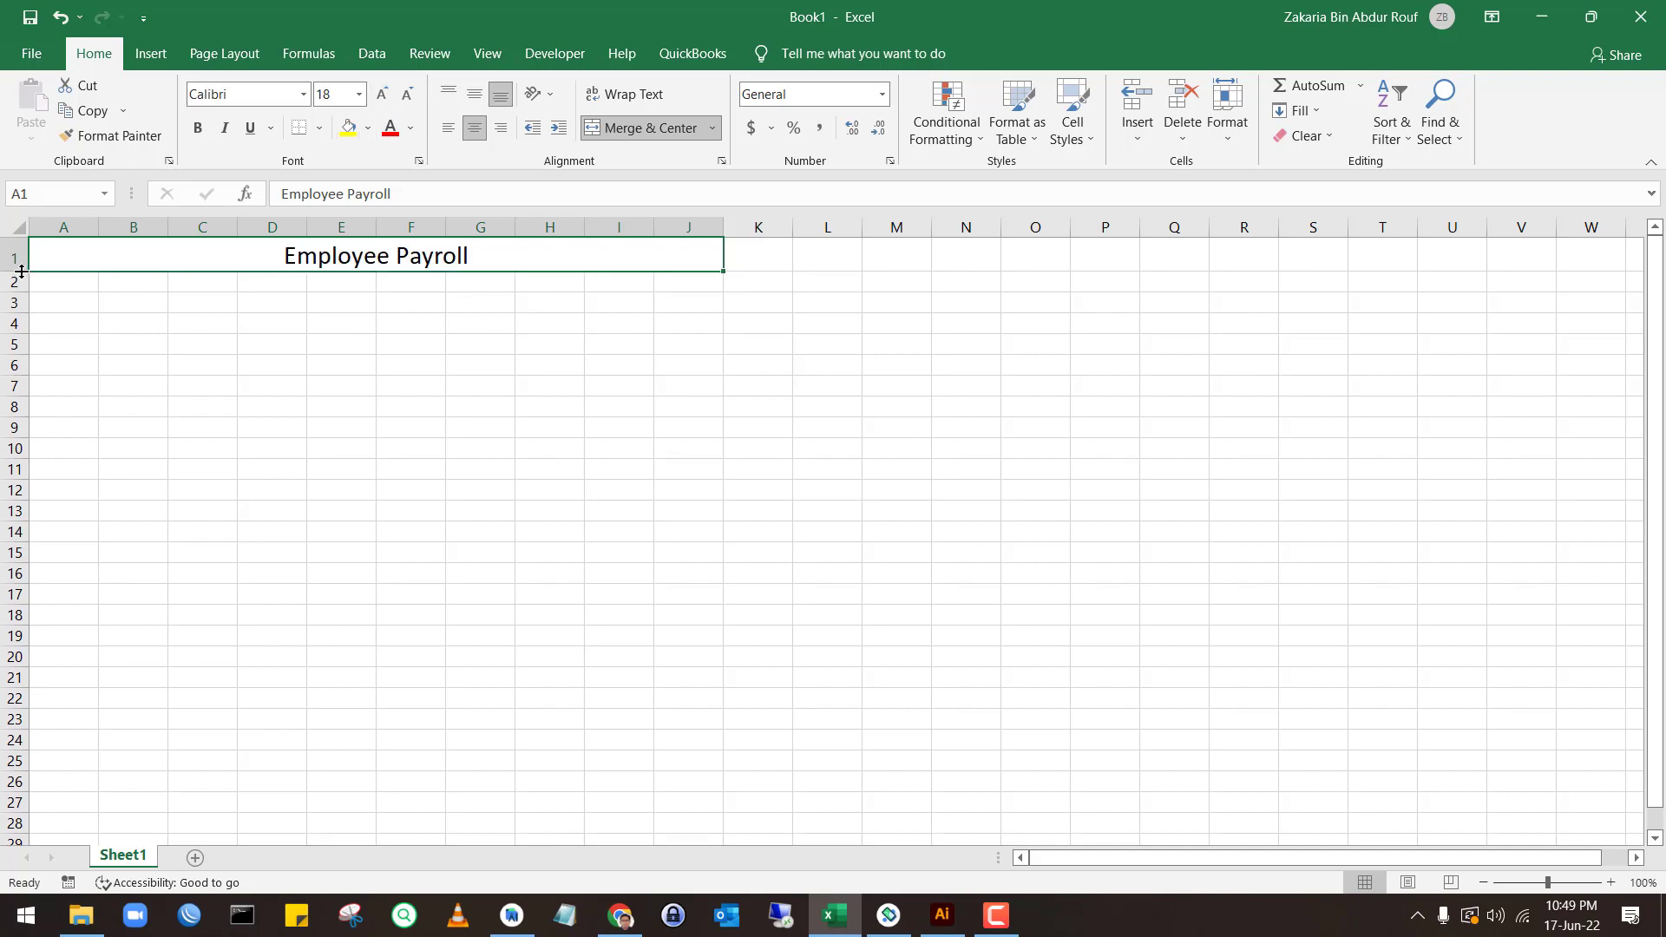
Make row 1 taller, roughly one and a half times its height, and middle-align the title vertically
drag(21, 271, 19, 289)
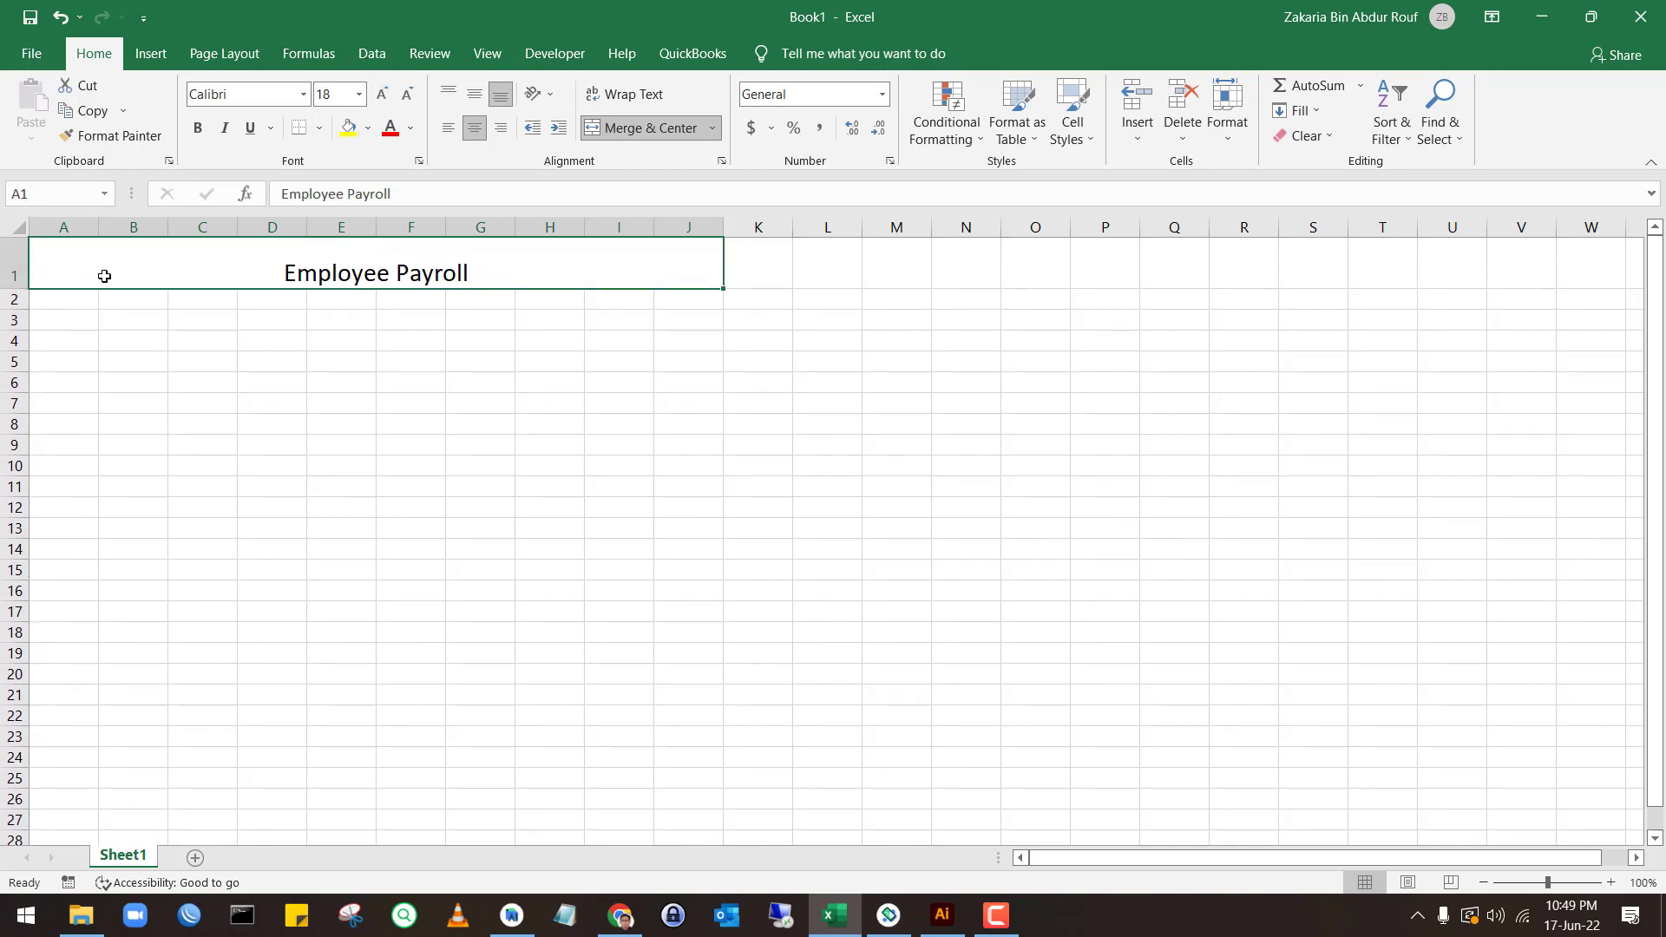
click(475, 97)
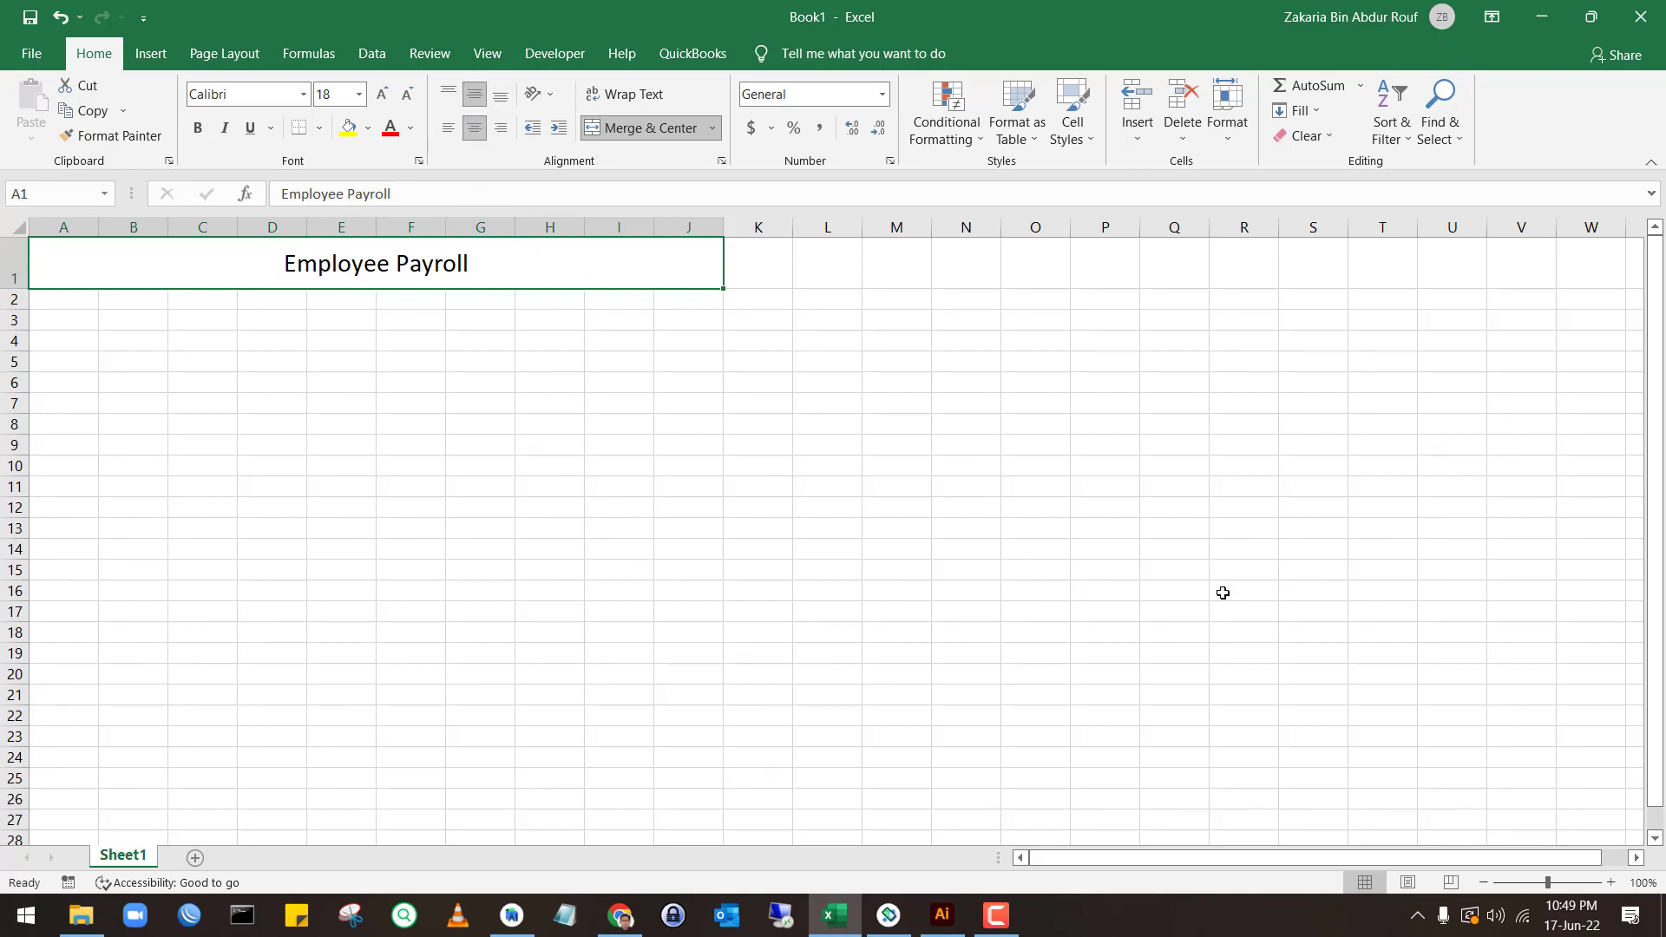
click(1540, 911)
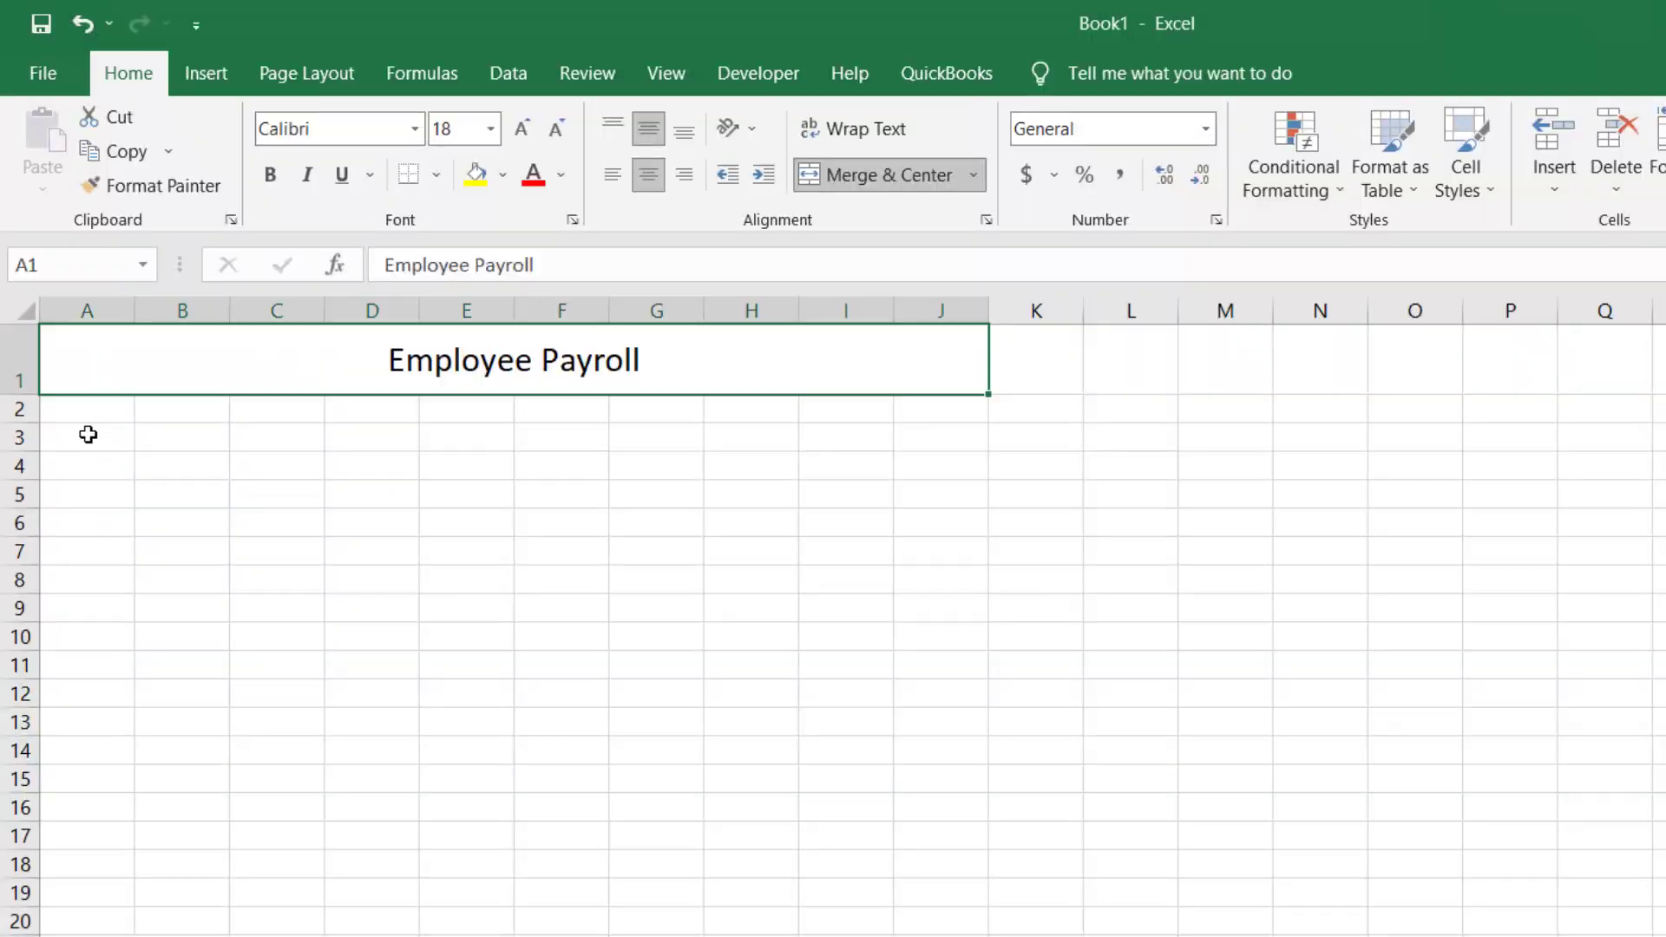
Enter the column headers "Last Name", "First Name" and "Hourly Wage" in cells A3 to C3
click(64, 319)
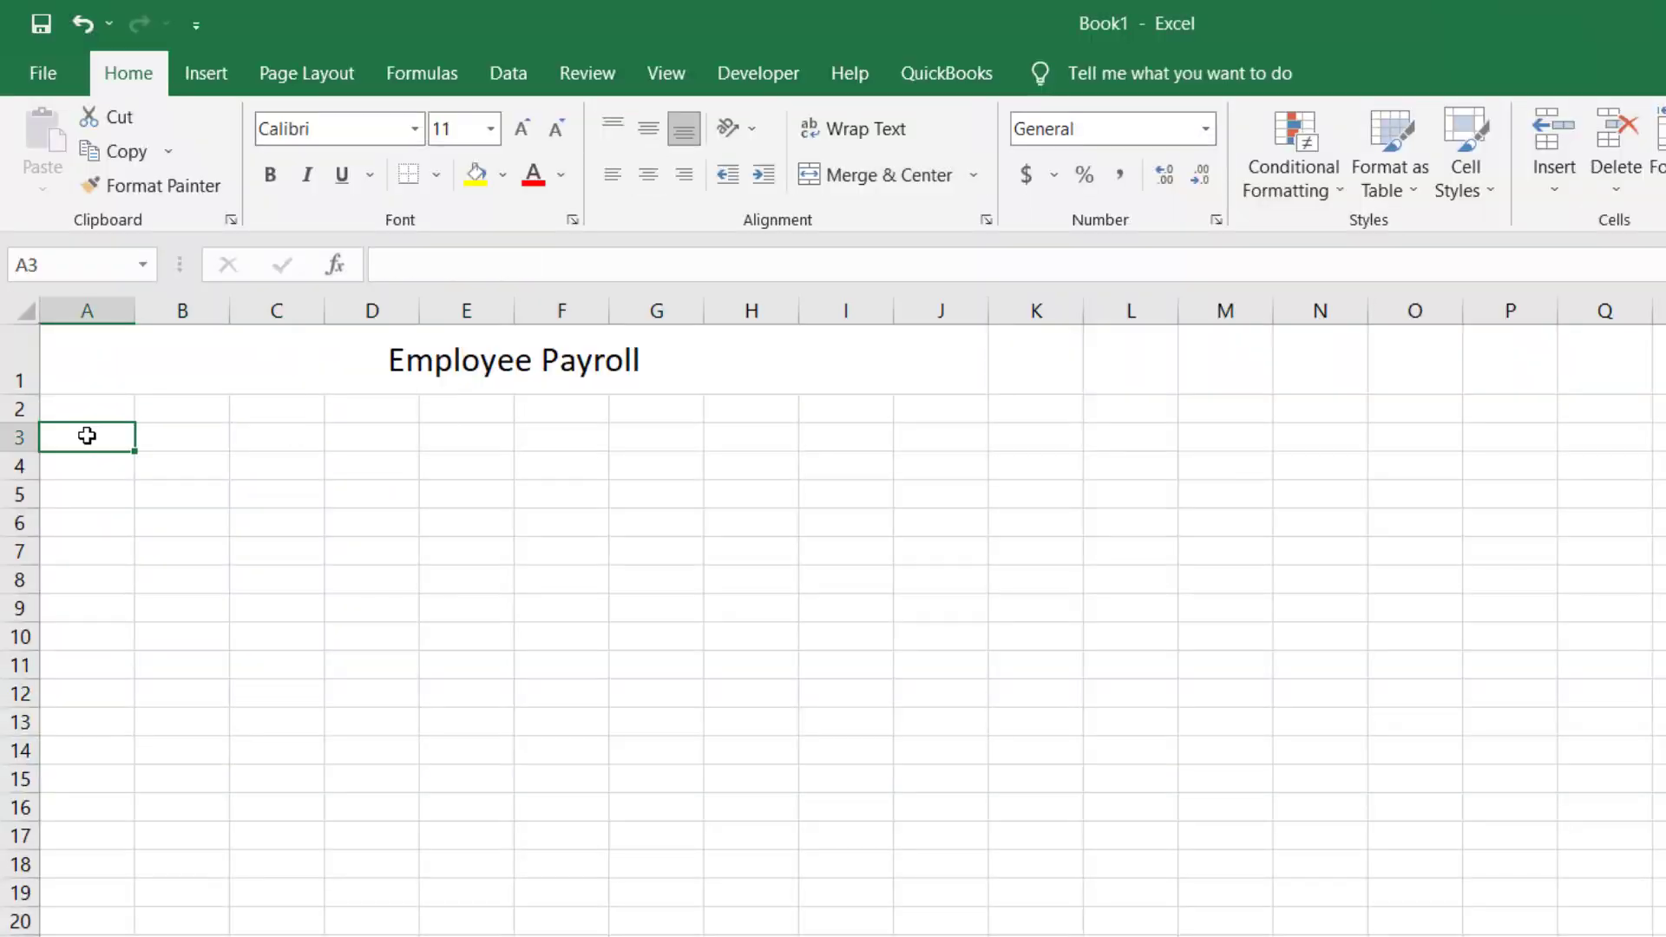
text(Las)
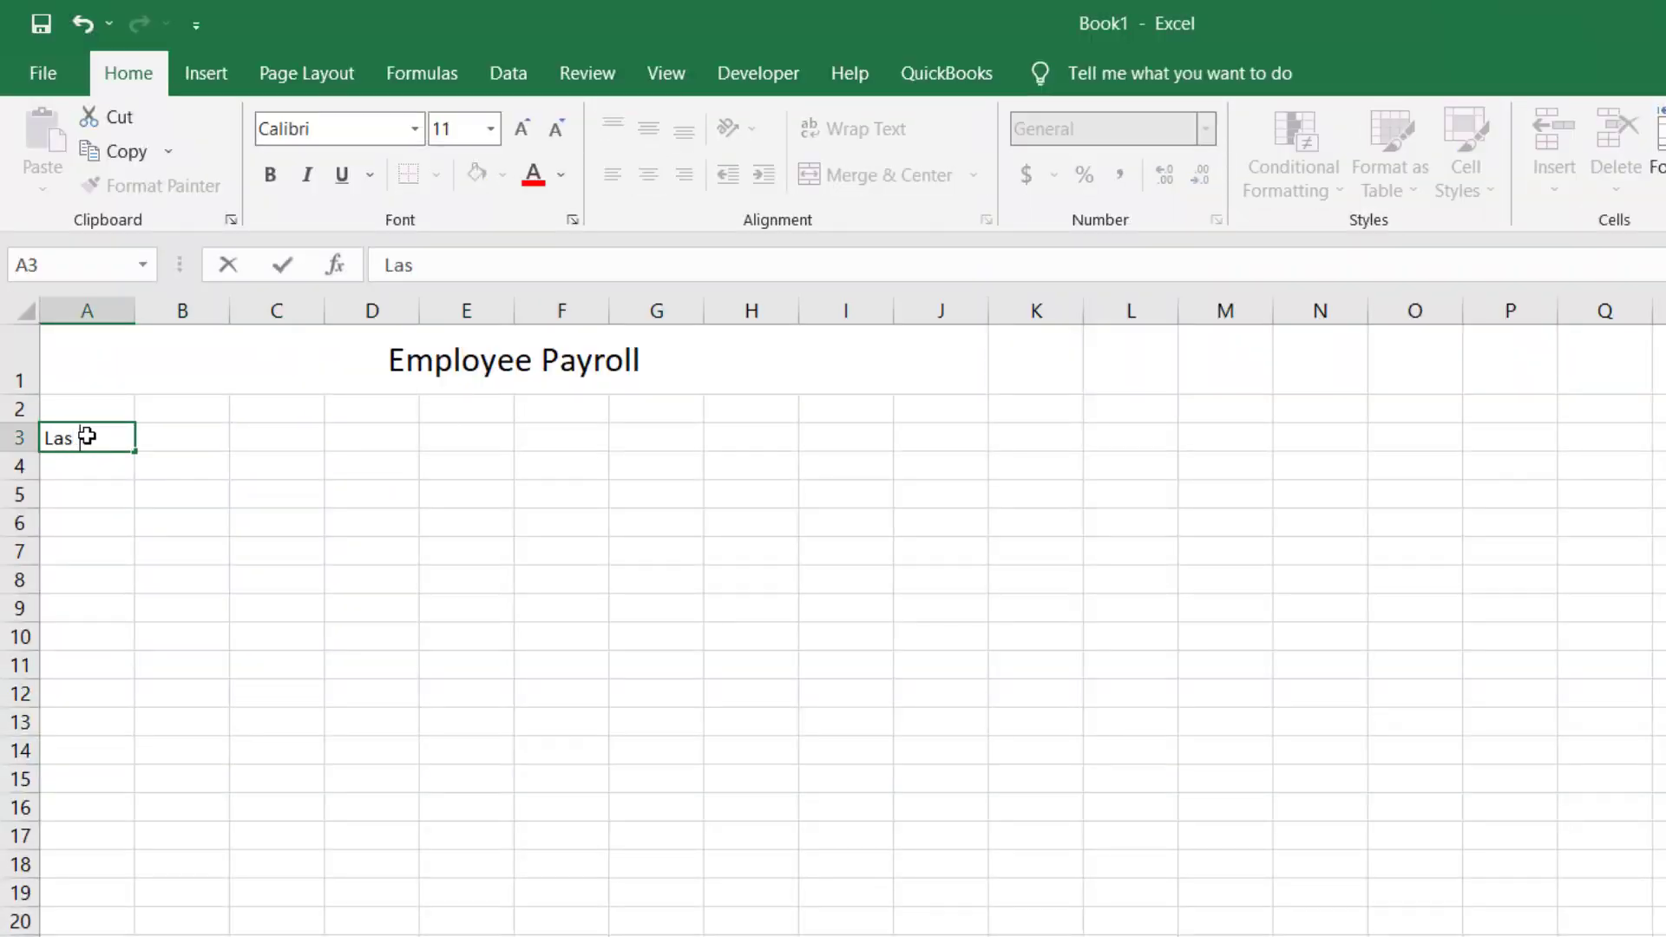
text(t Name)
key(Tab)
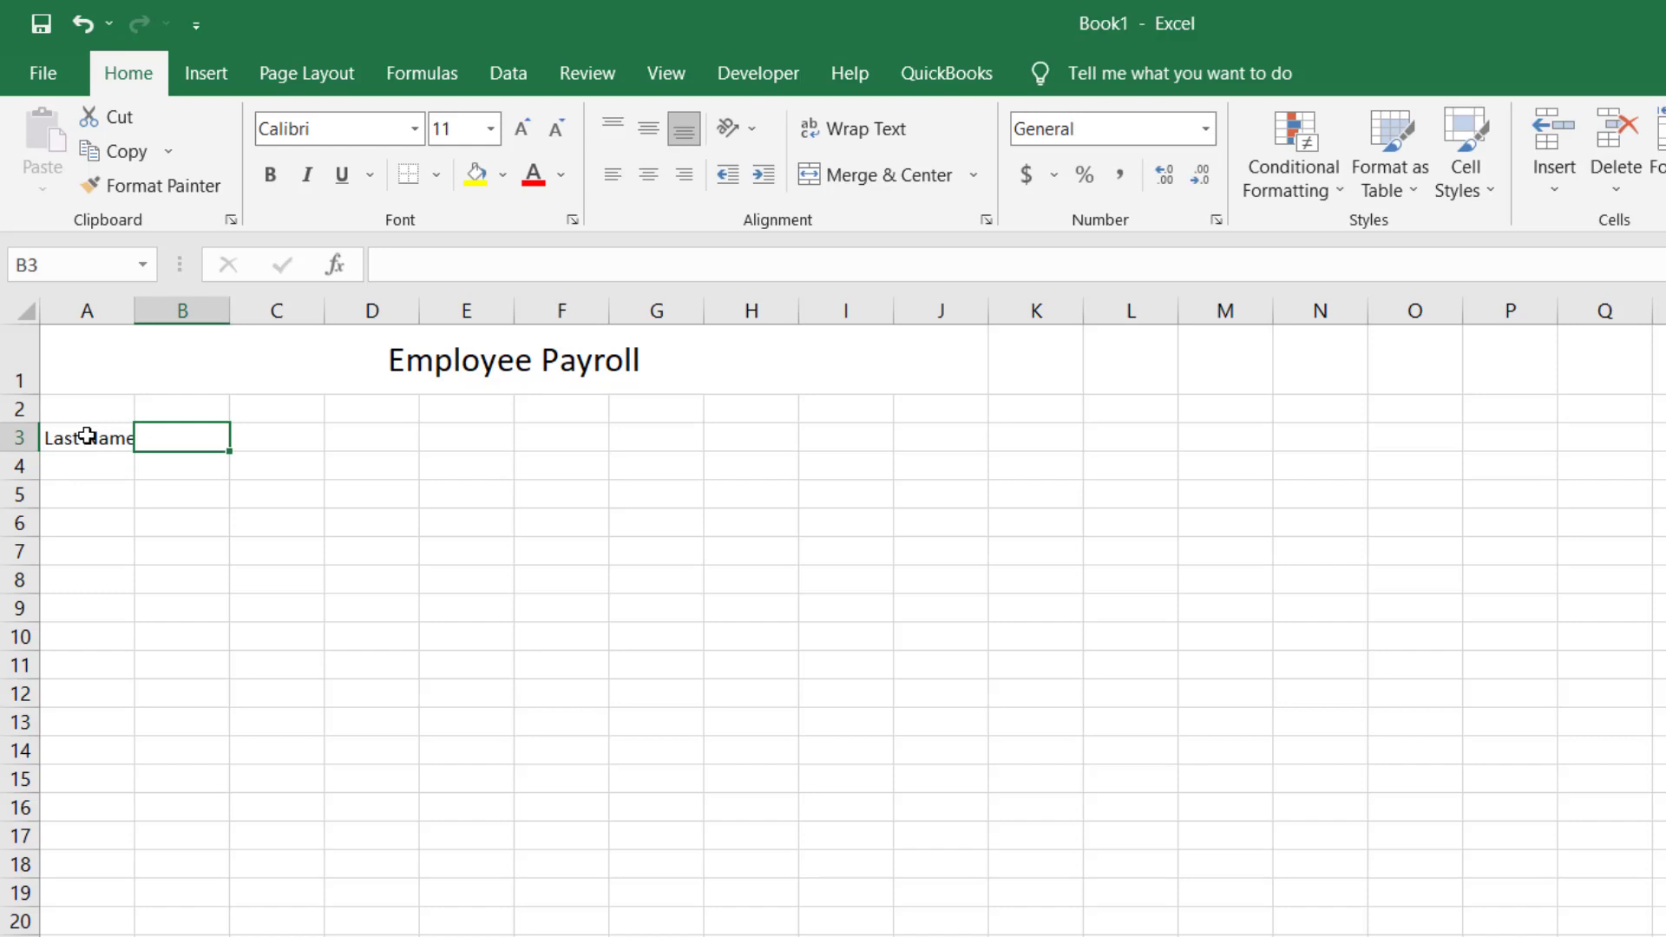
text(First )
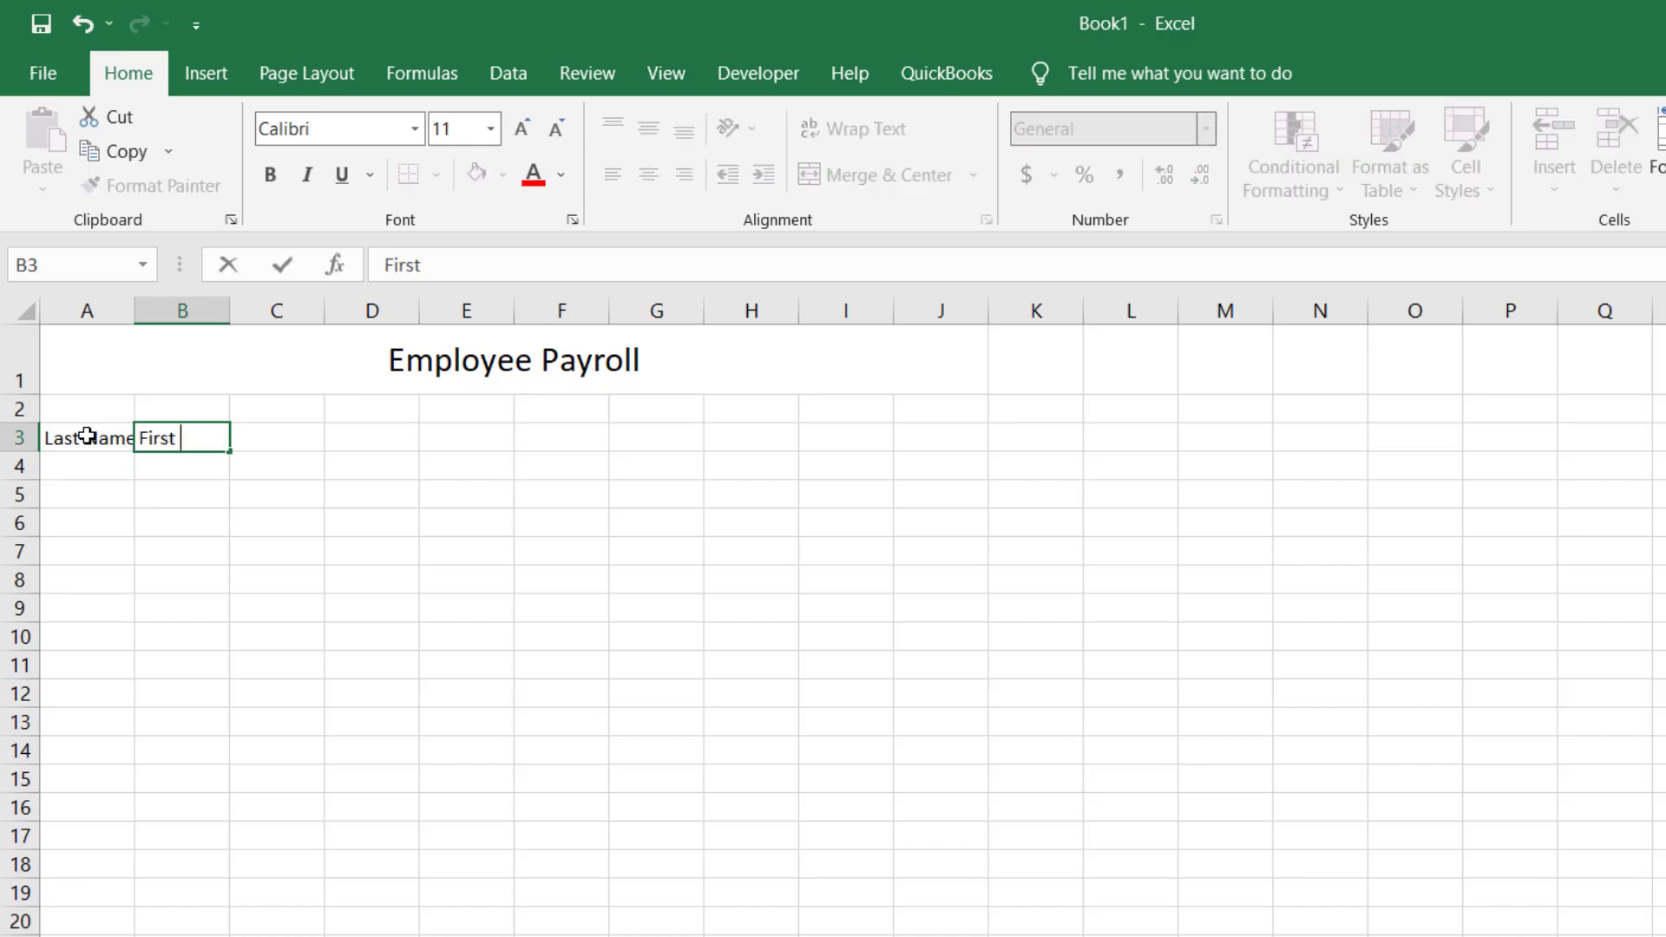
text(Name)
key(Tab)
text(Hou)
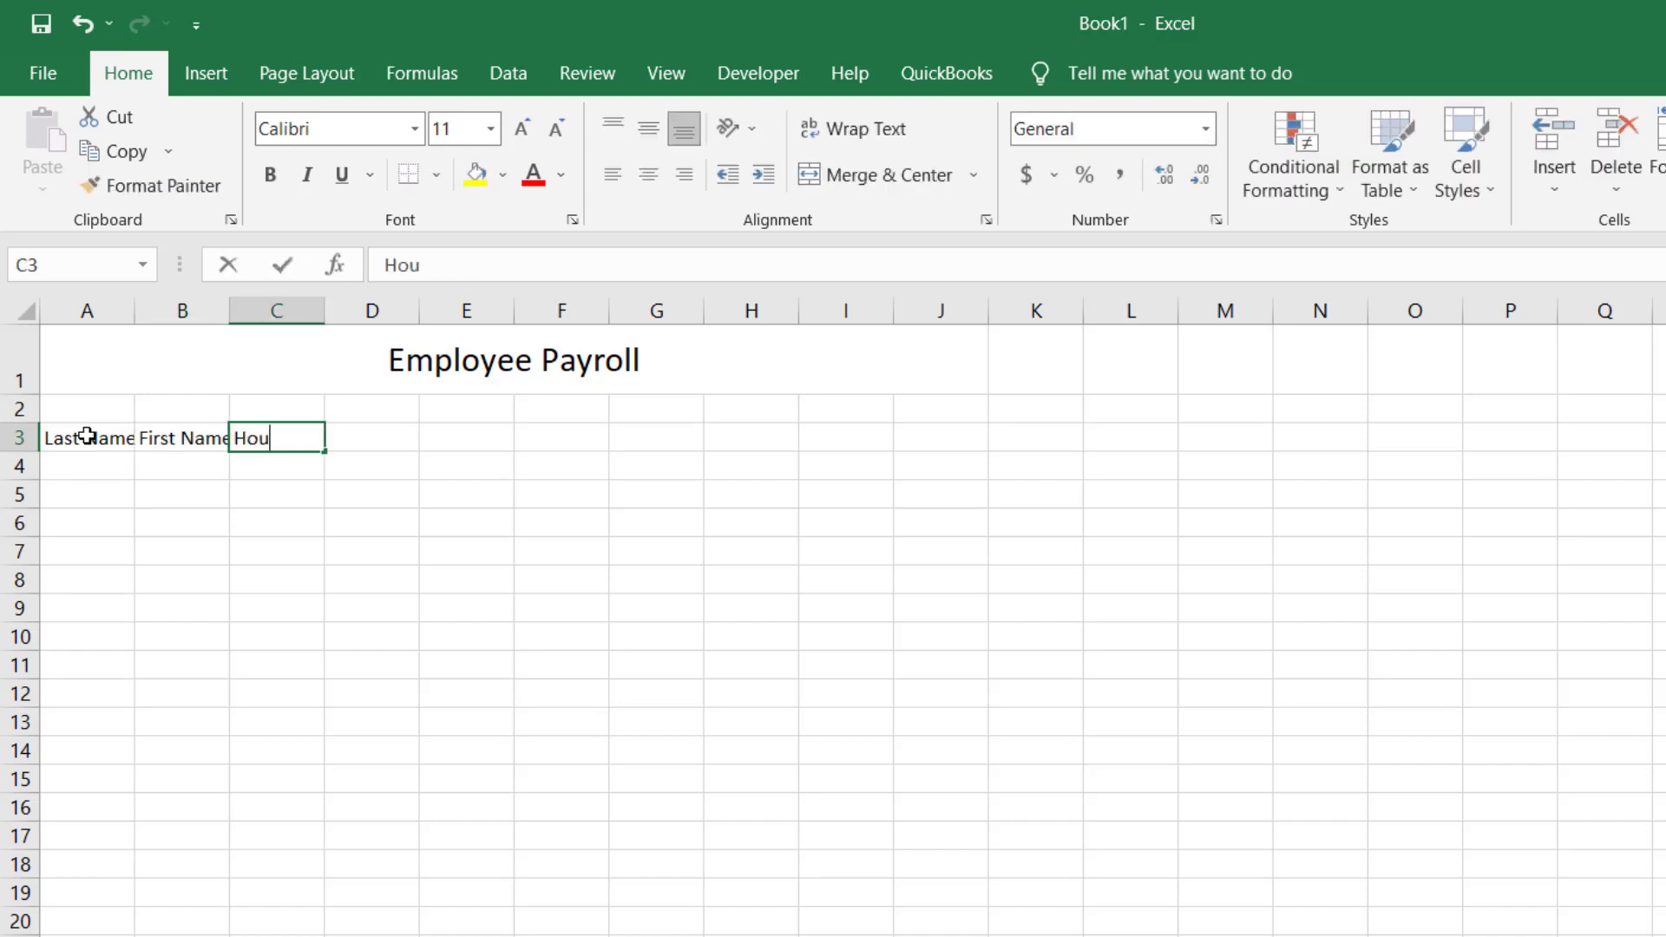
text(rly Wage)
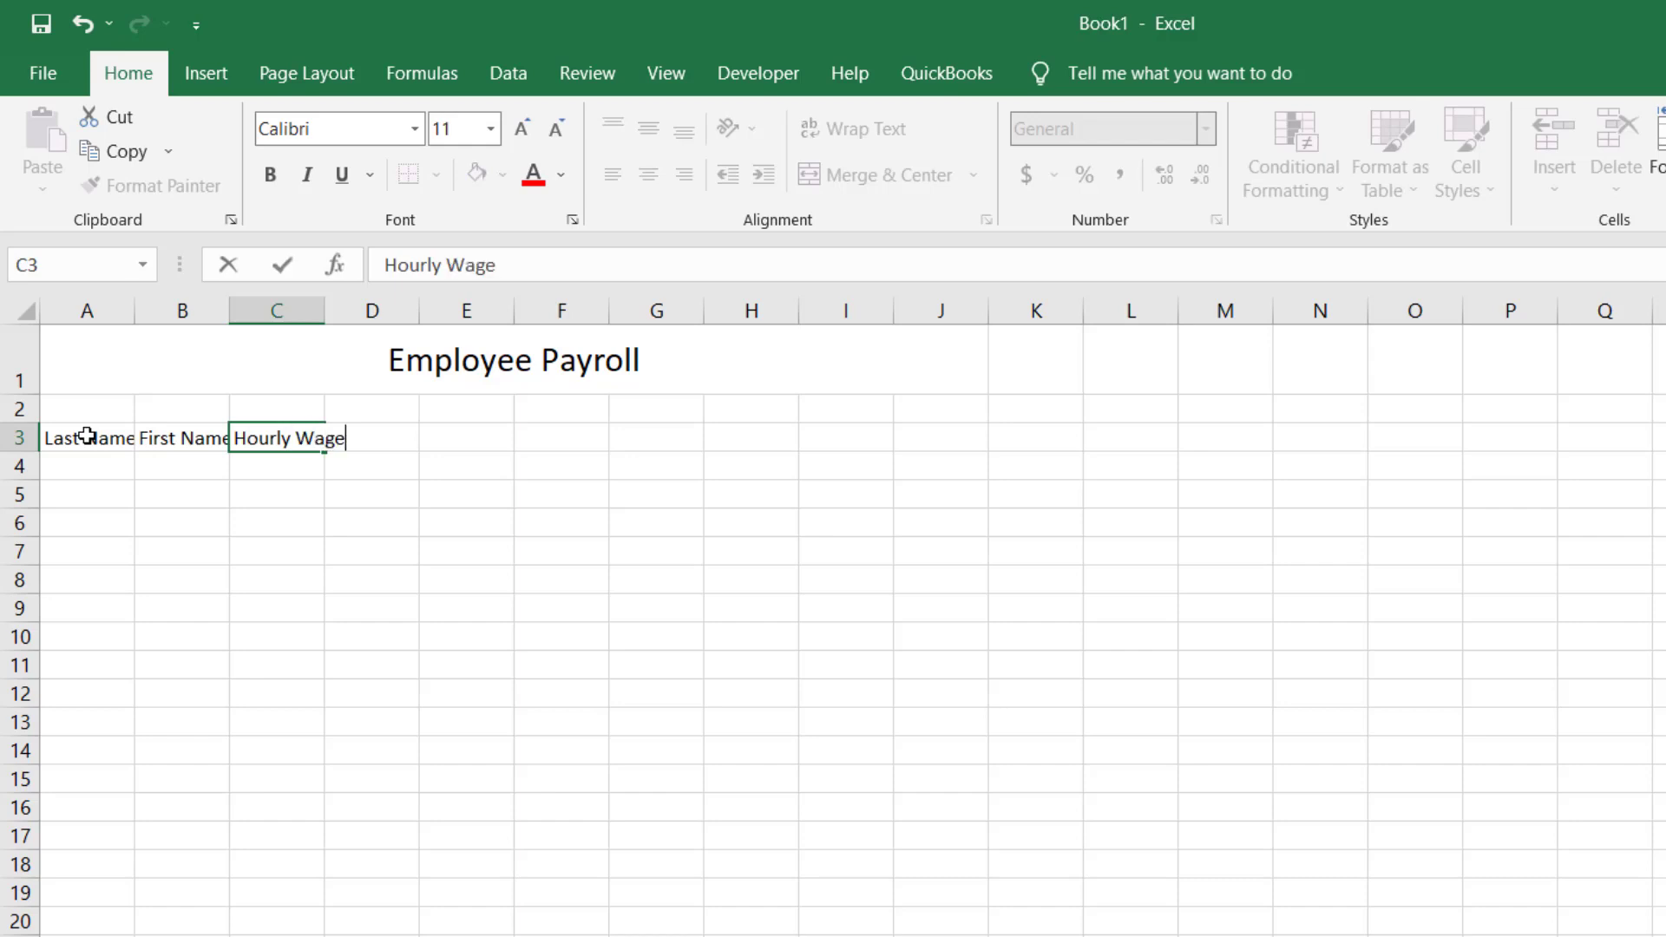
key(Return)
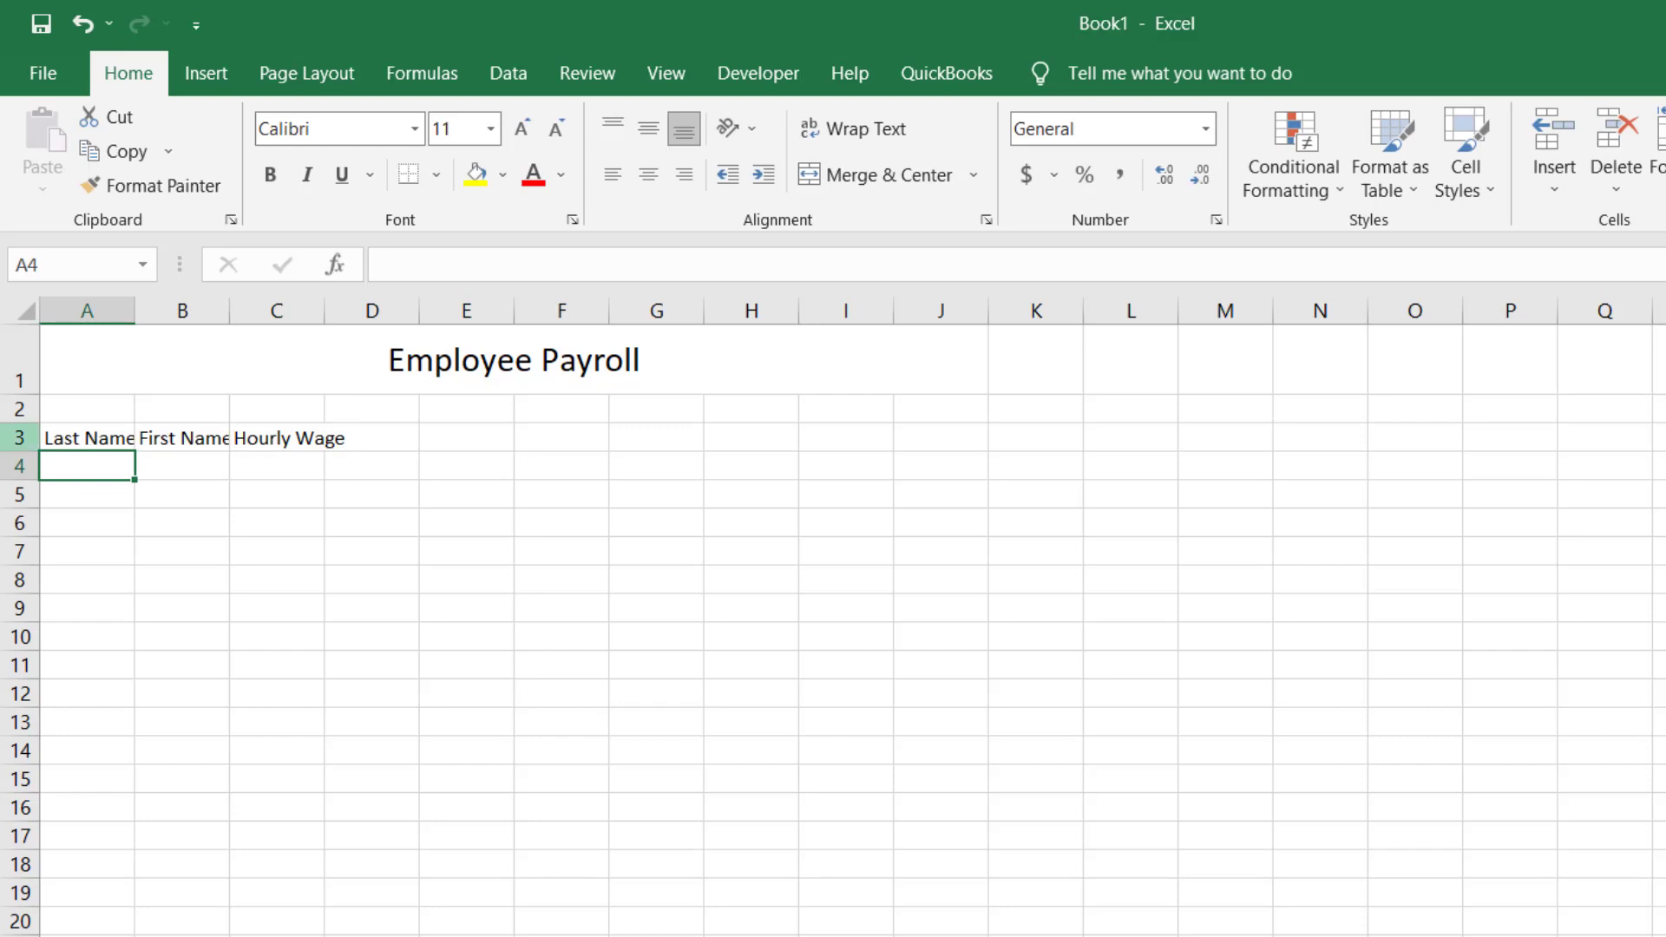
Widen columns A, B and C so the headers fit, and center the contents of these columns horizontally
click(336, 531)
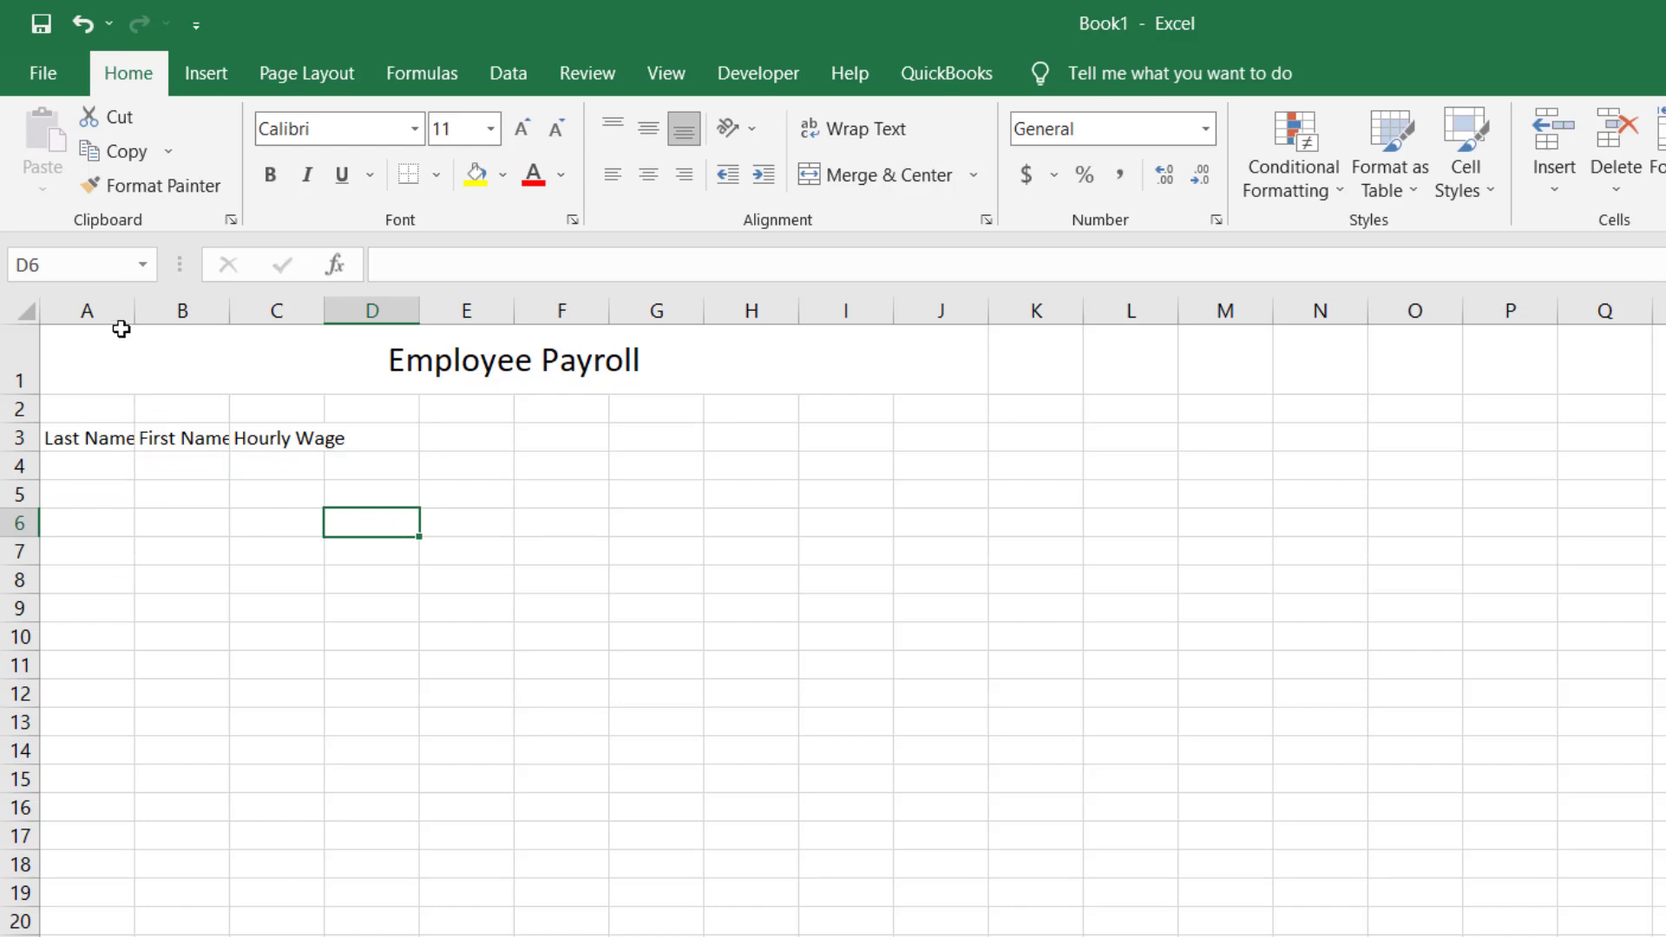
drag(134, 310, 530, 305)
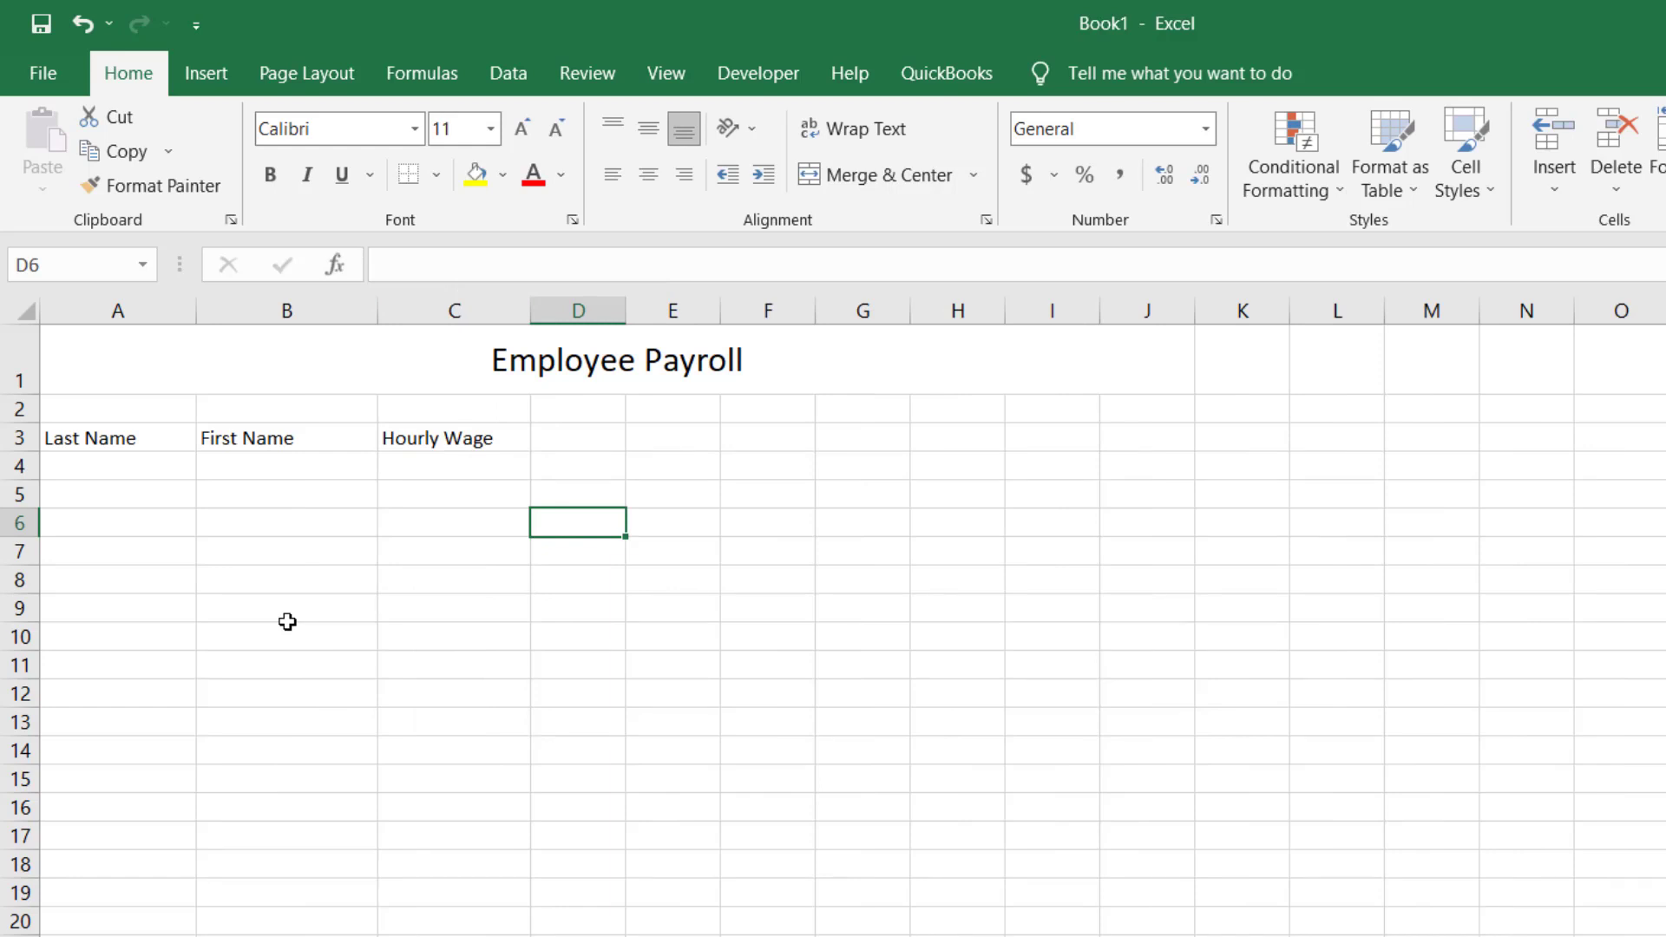
drag(130, 315, 141, 323)
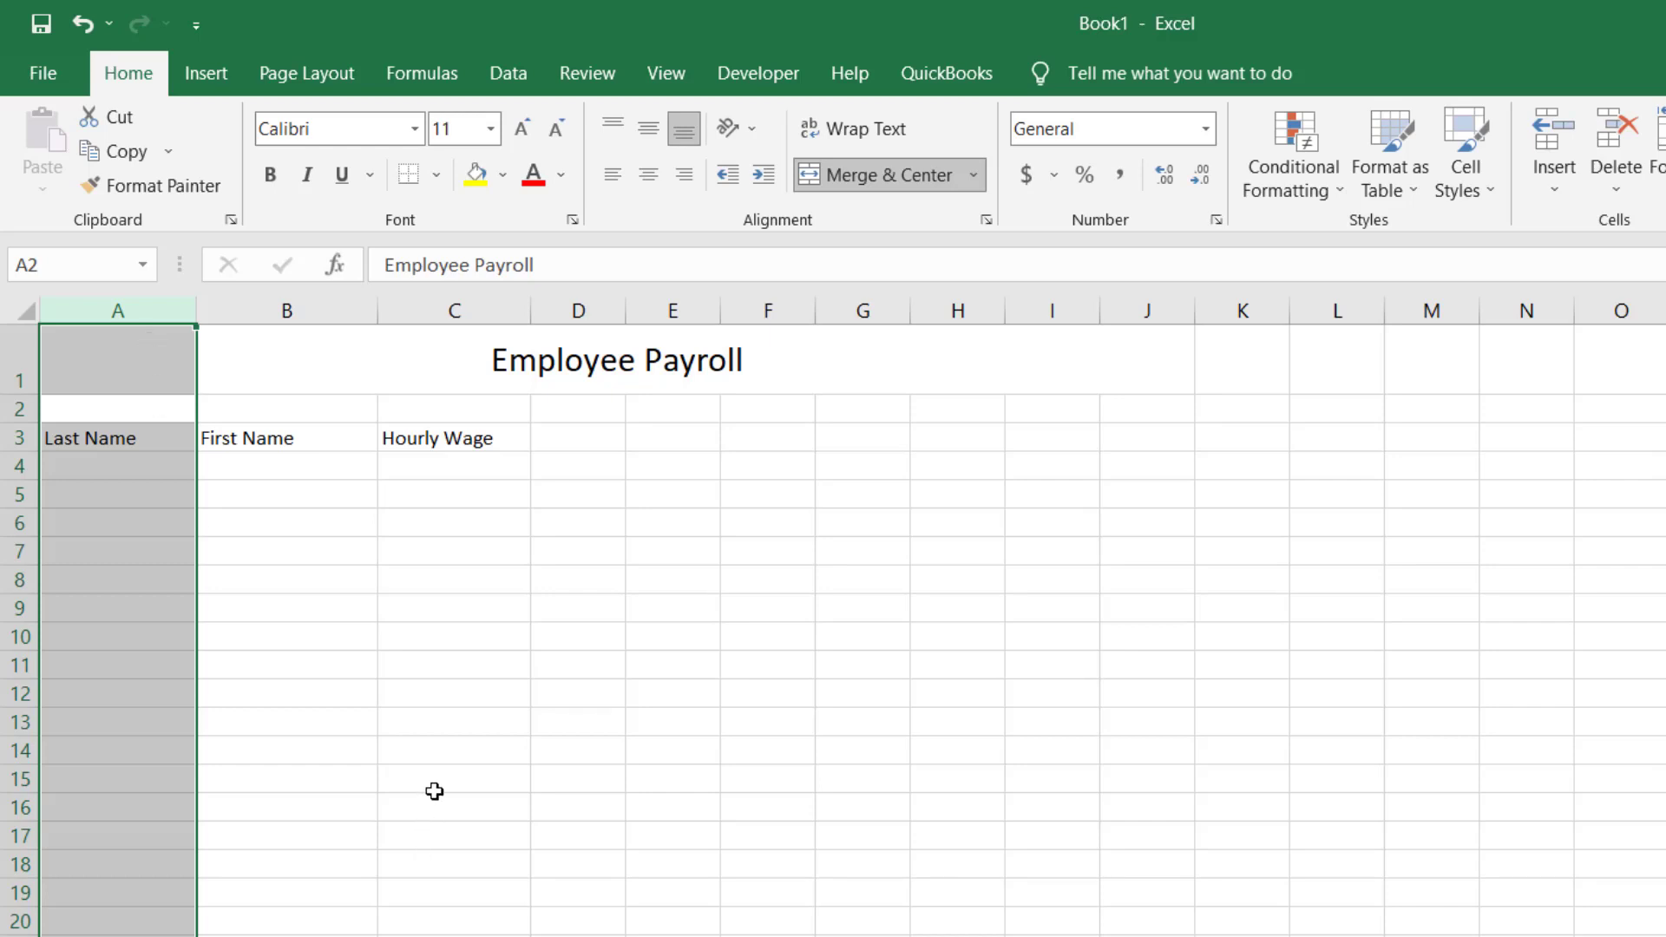
drag(183, 311, 429, 309)
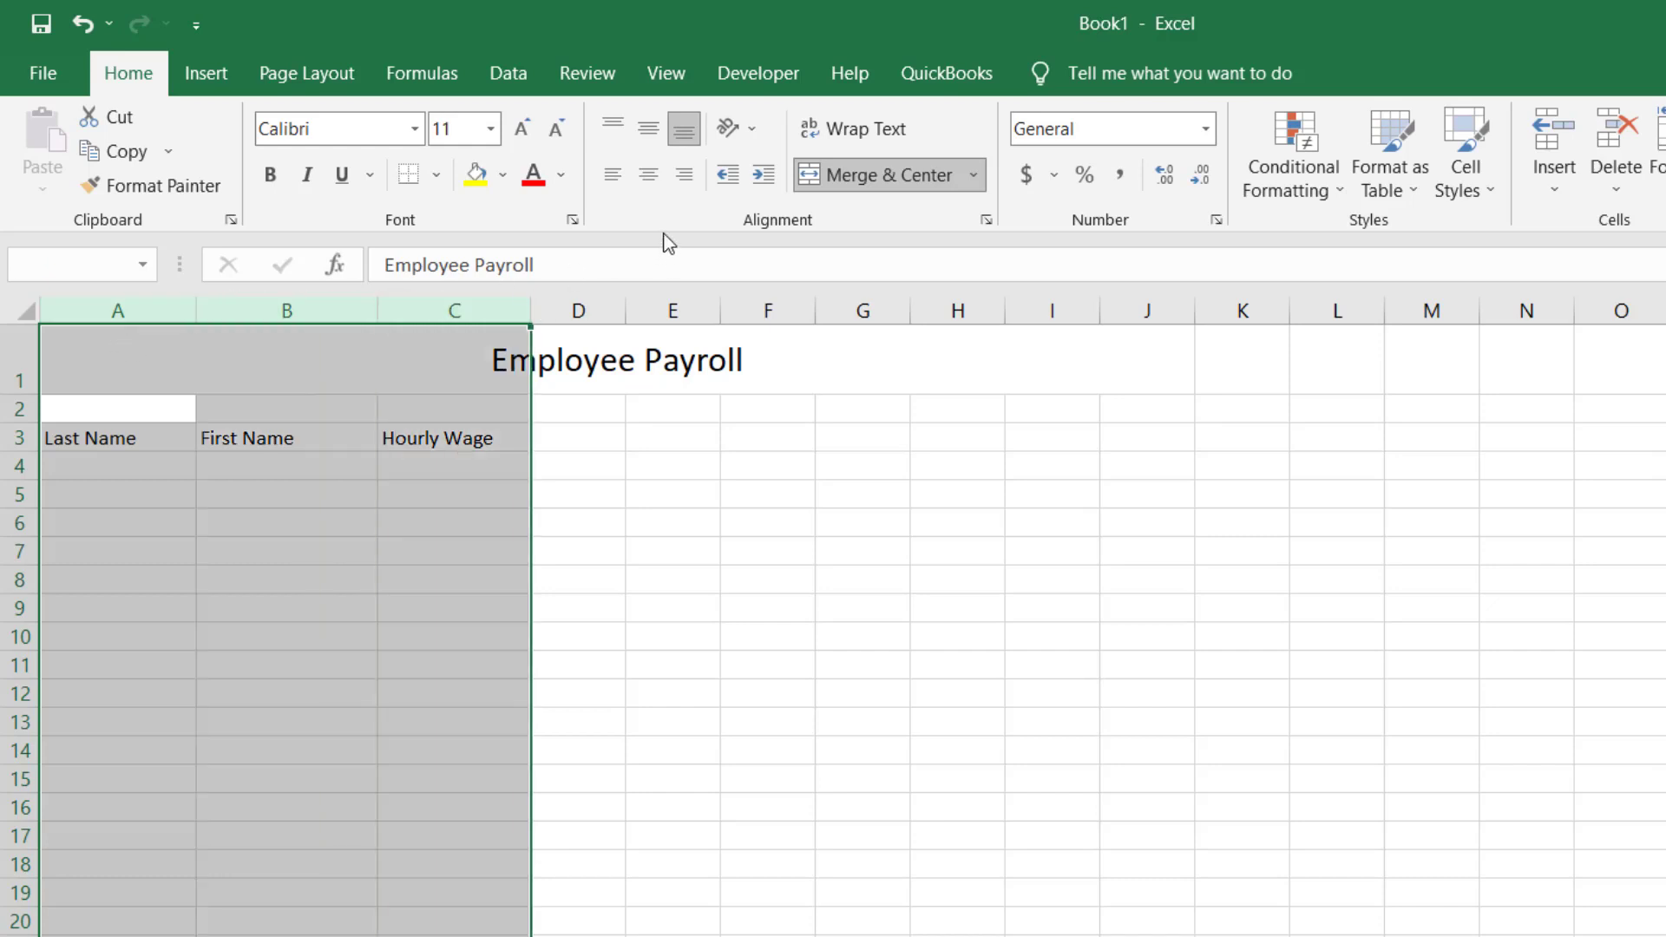
click(648, 175)
click(381, 548)
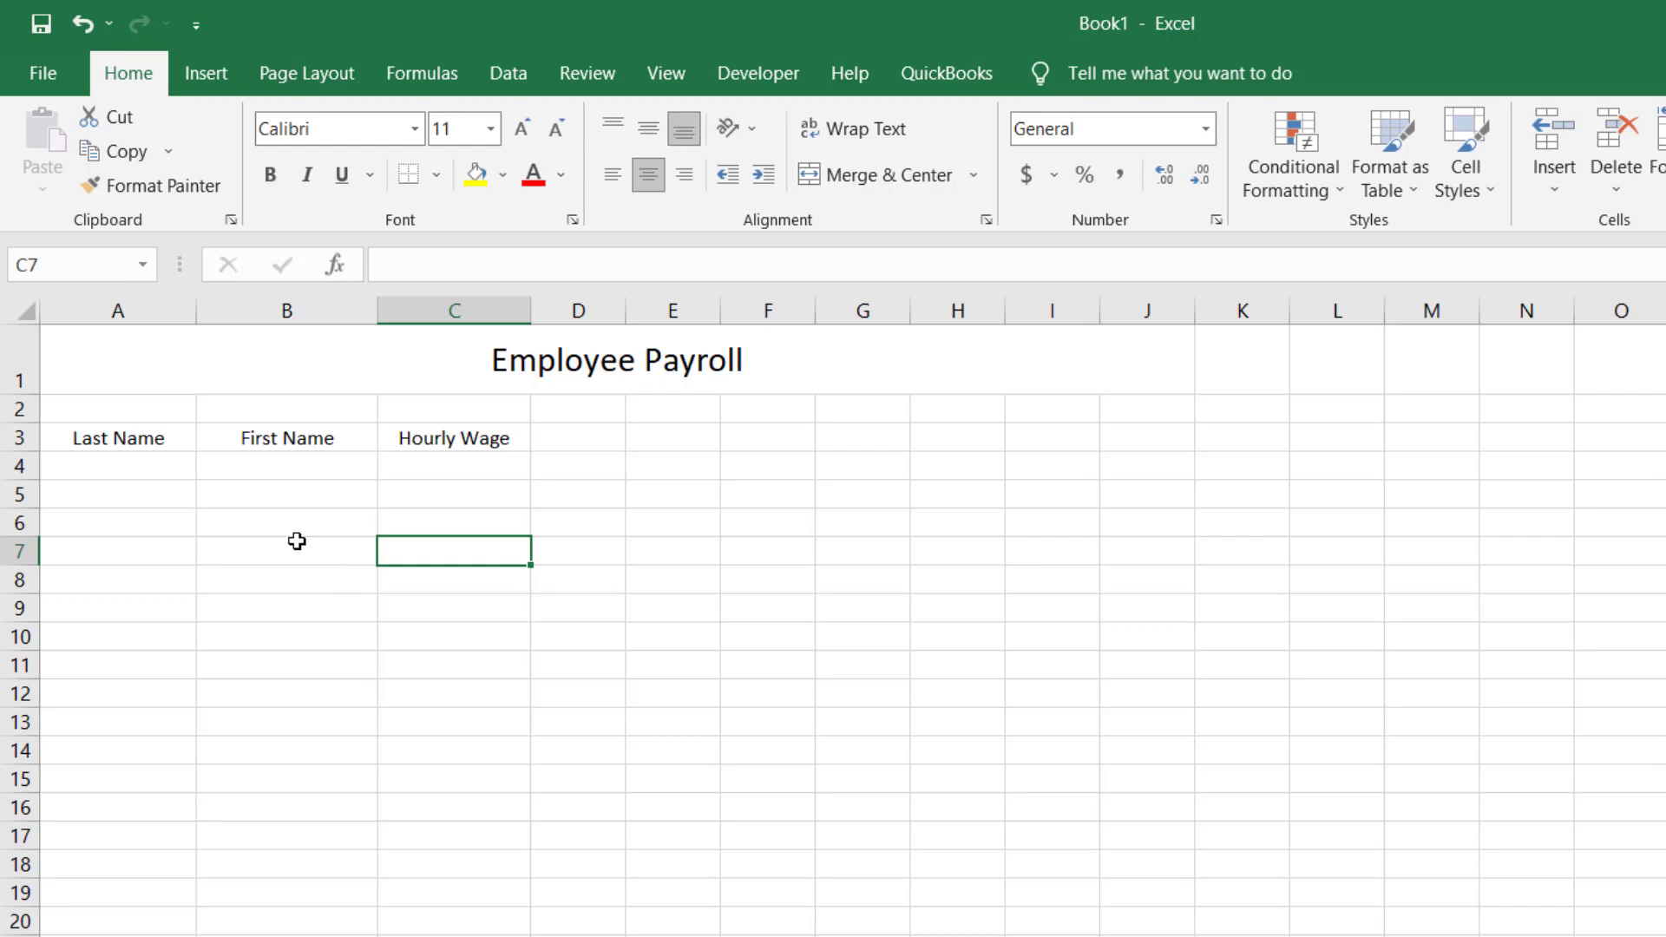
Fill row 4 with the first employee's last name and first name and an hourly wage of 10
click(134, 466)
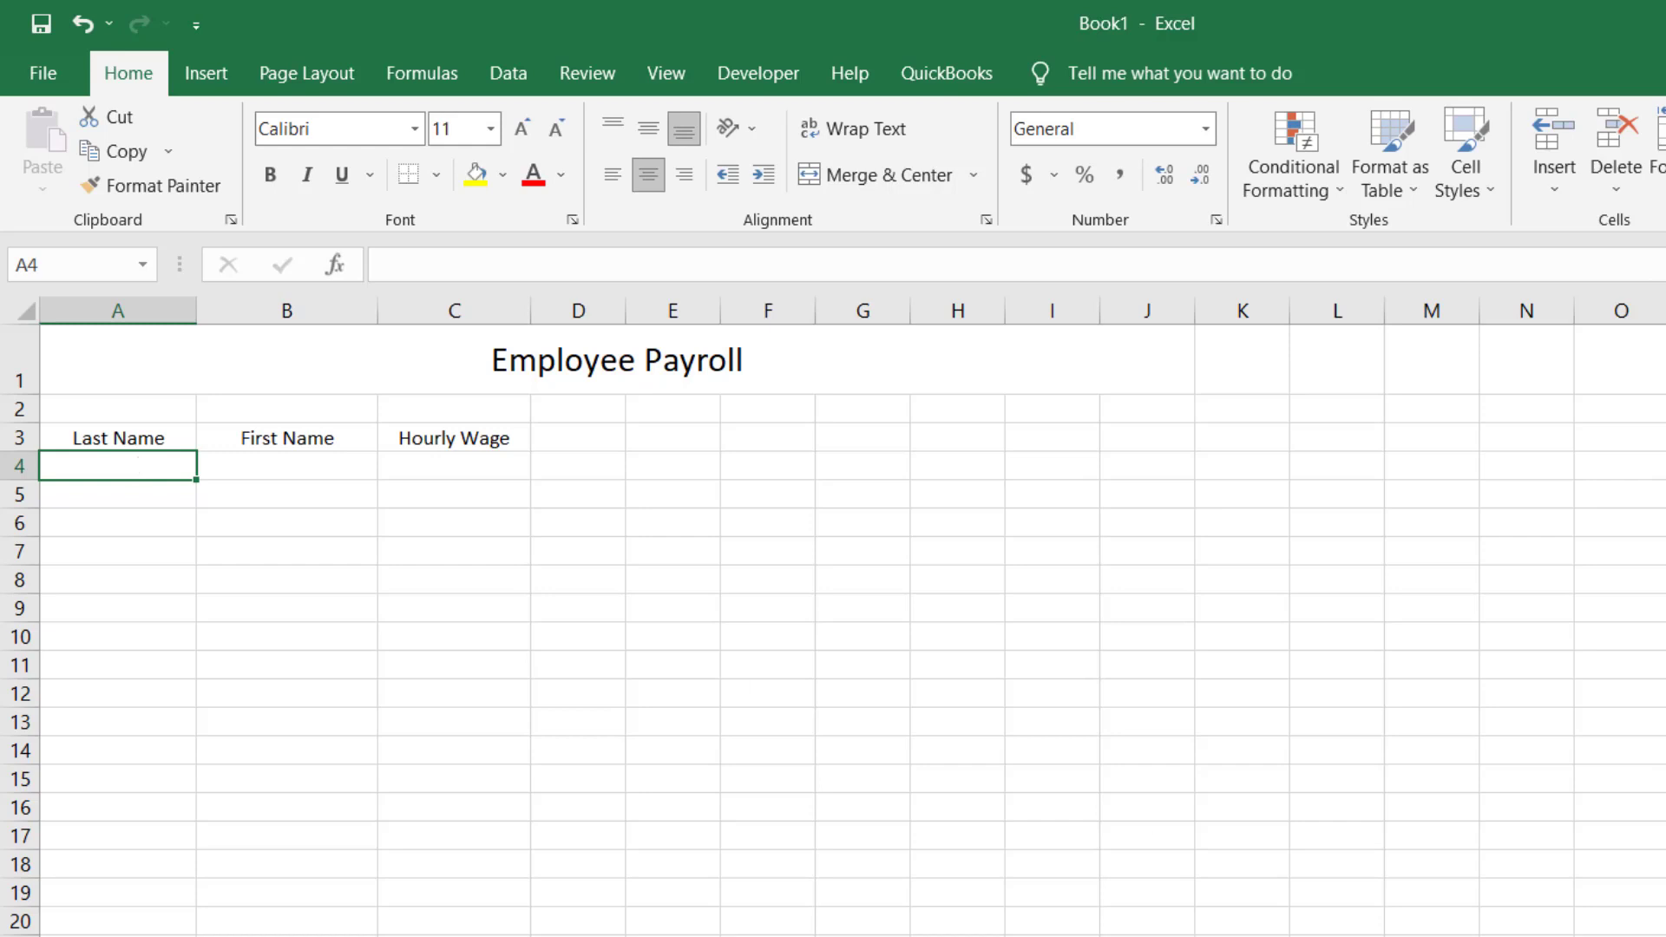
click(121, 466)
text(Ale)
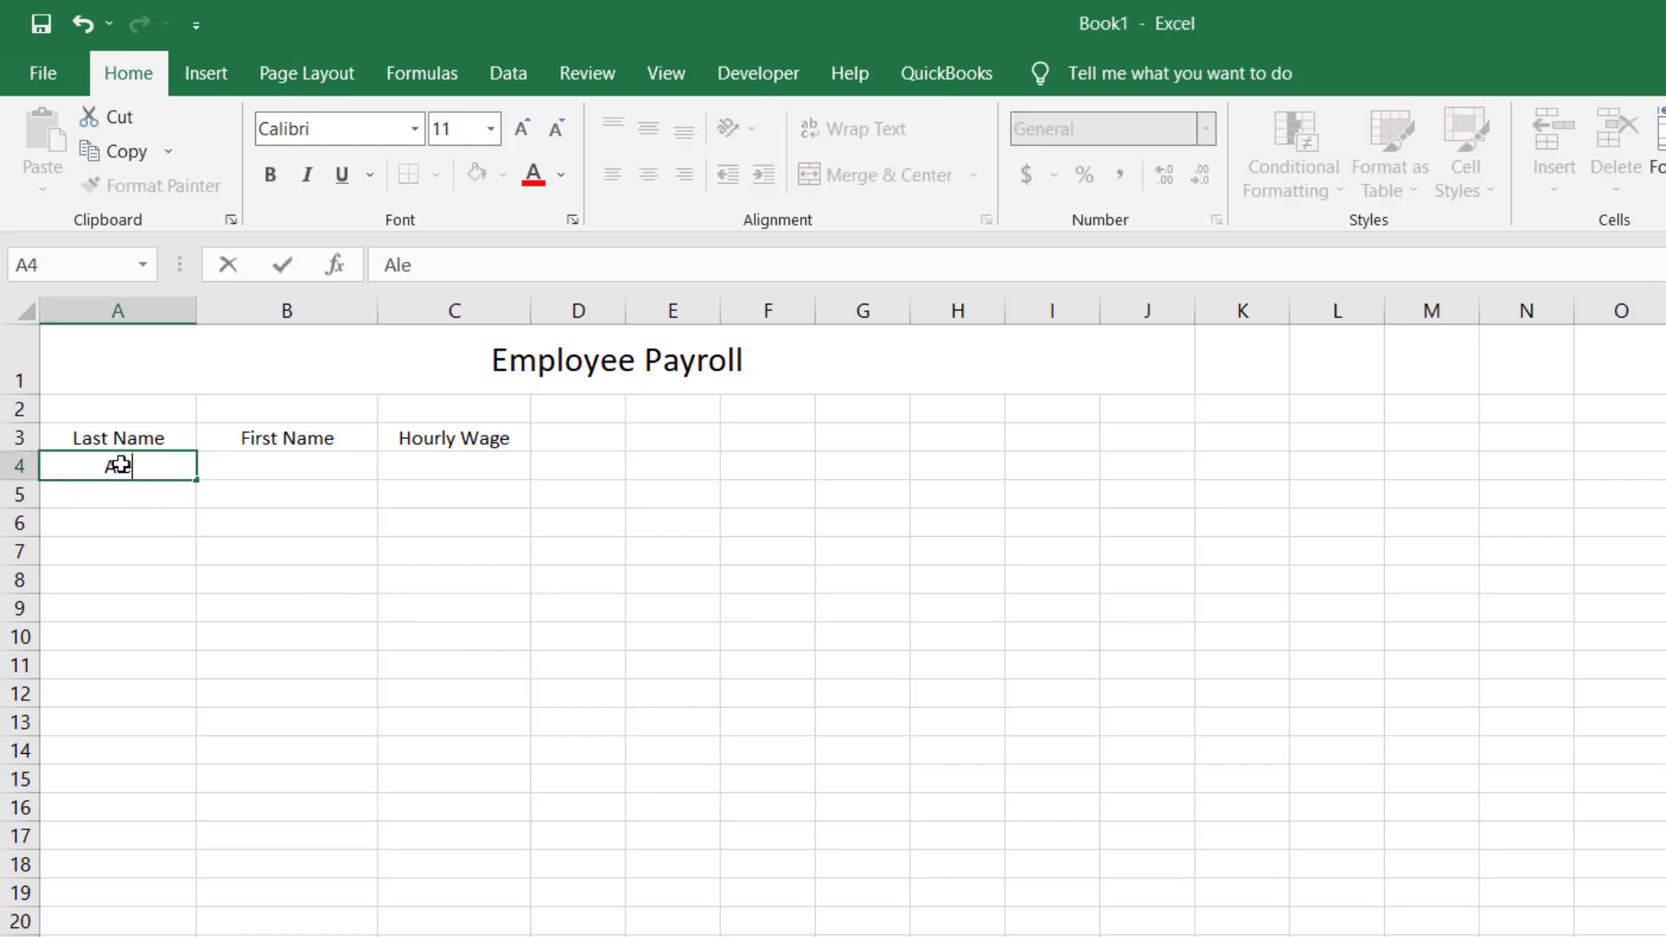
text(x)
key(Tab)
text(Ben)
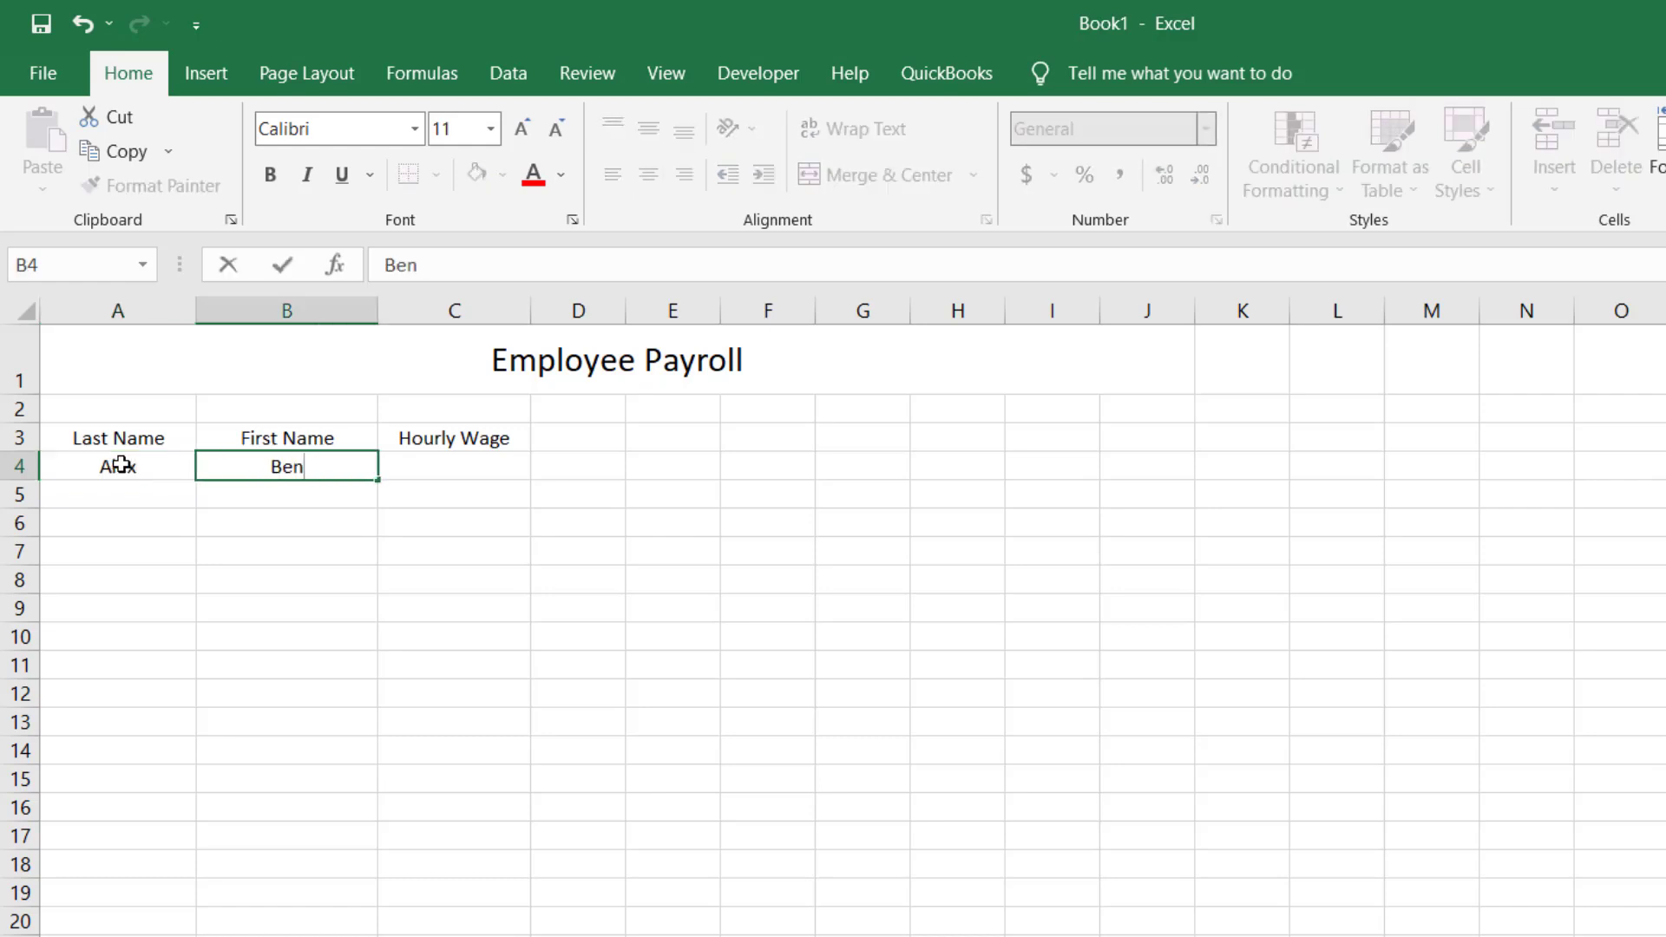
key(Return)
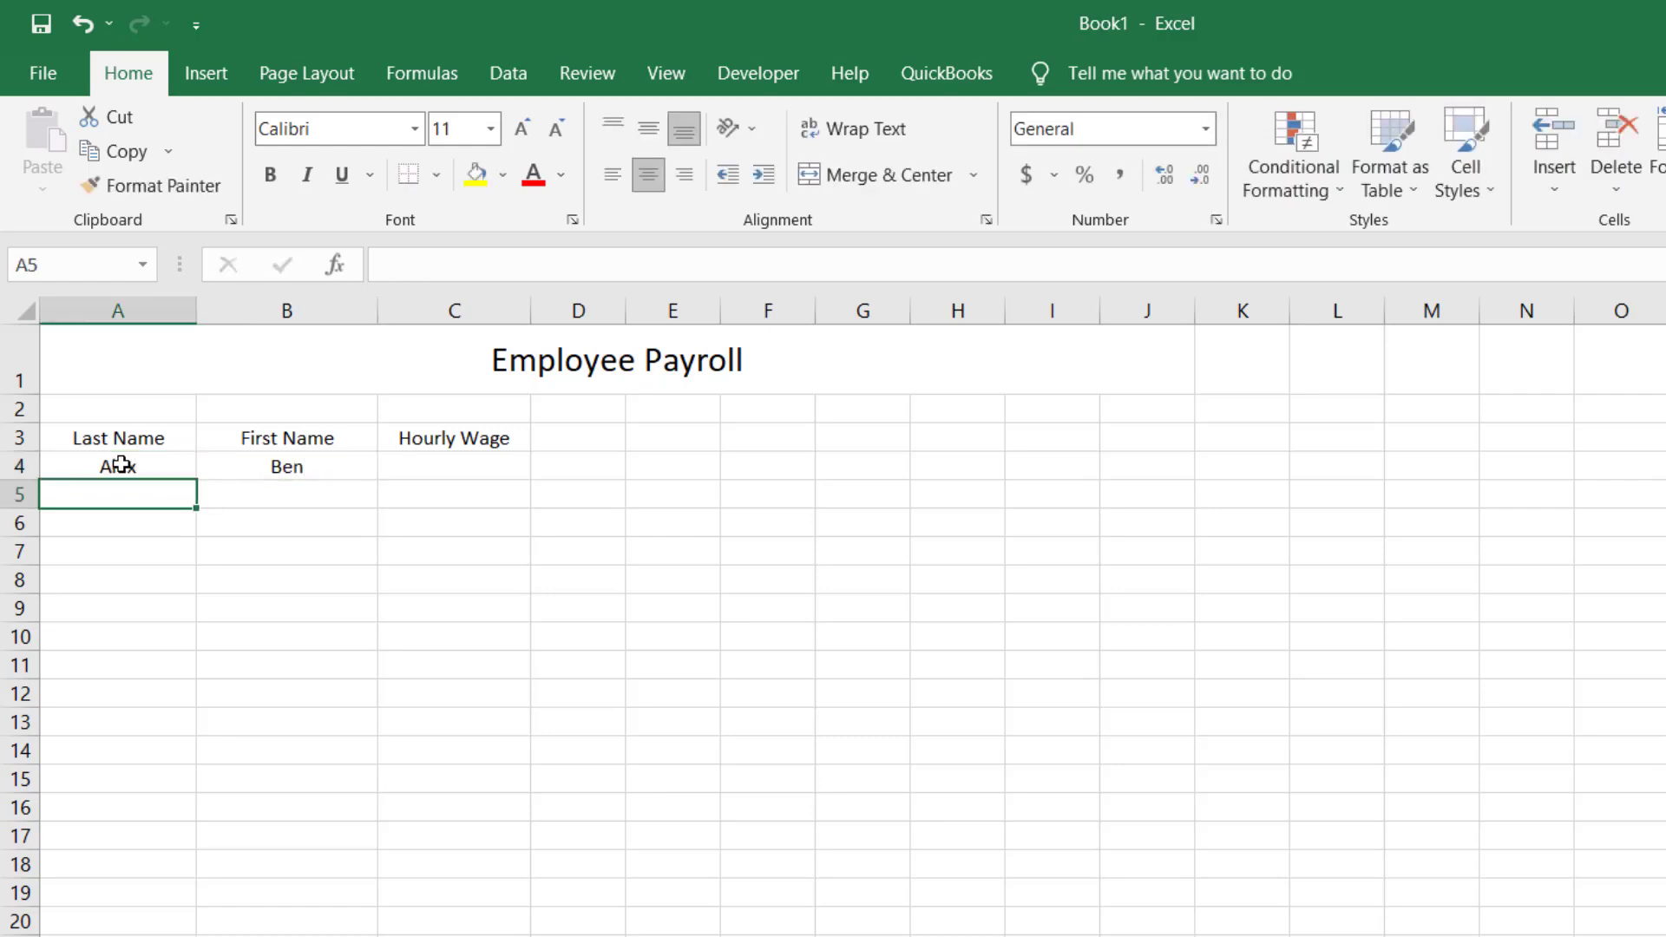
click(422, 466)
text(10)
key(Return)
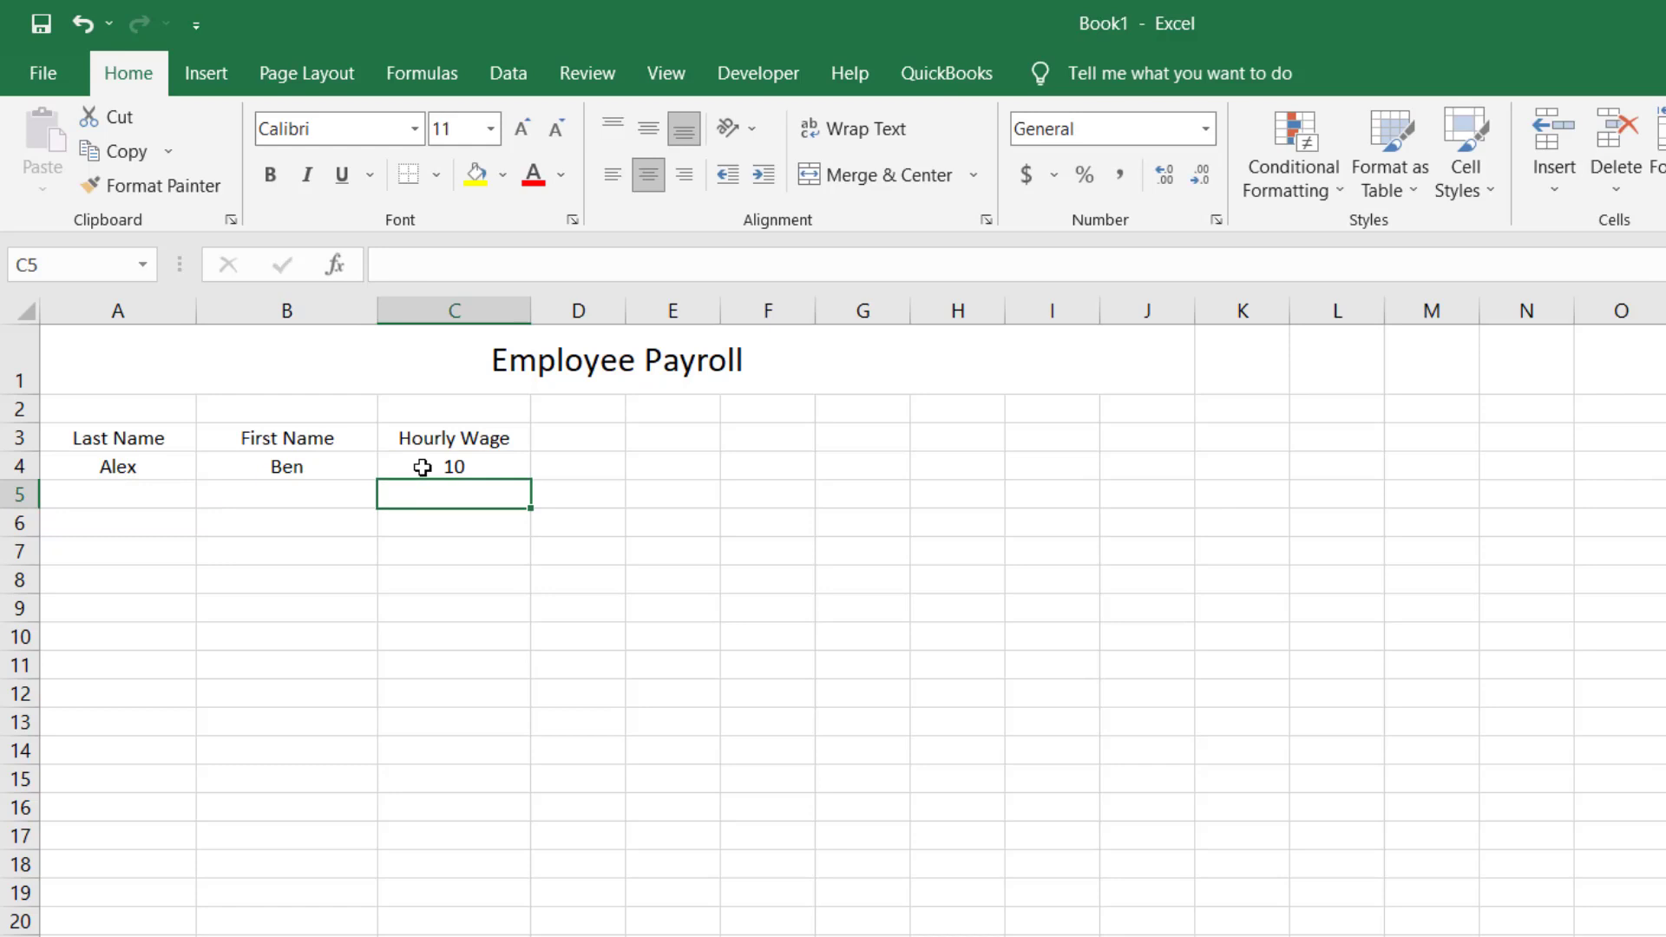
Fill row 5 with the second employee's last name and first name and an hourly wage of 7
key(Left)
key(Left)
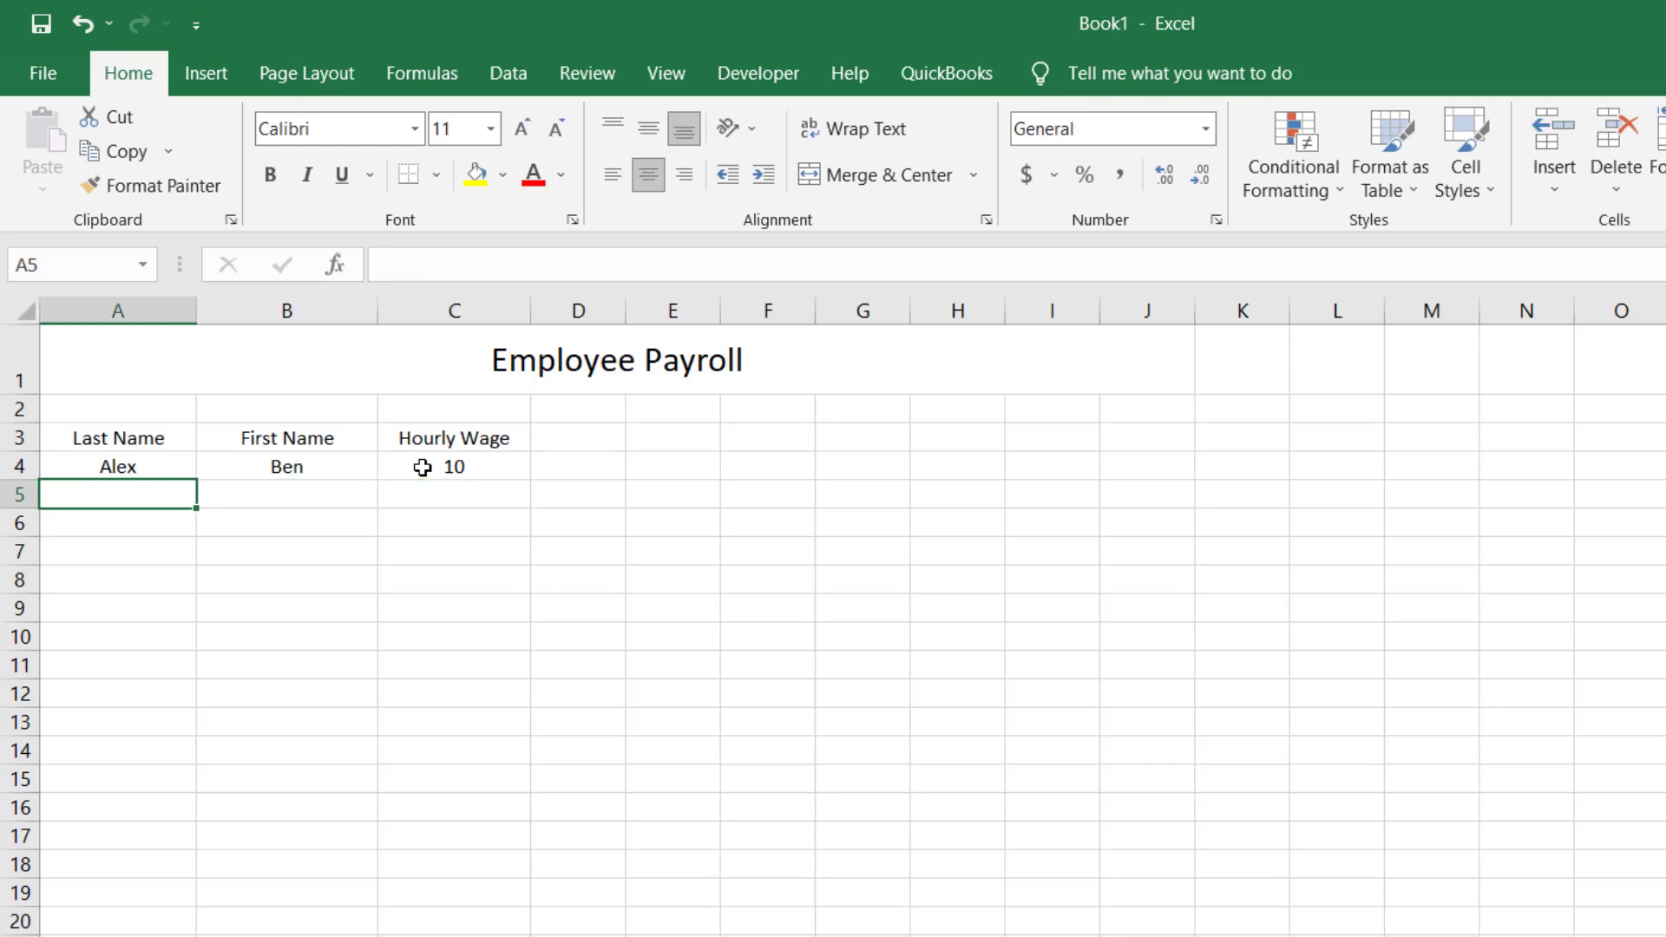
text(Spider)
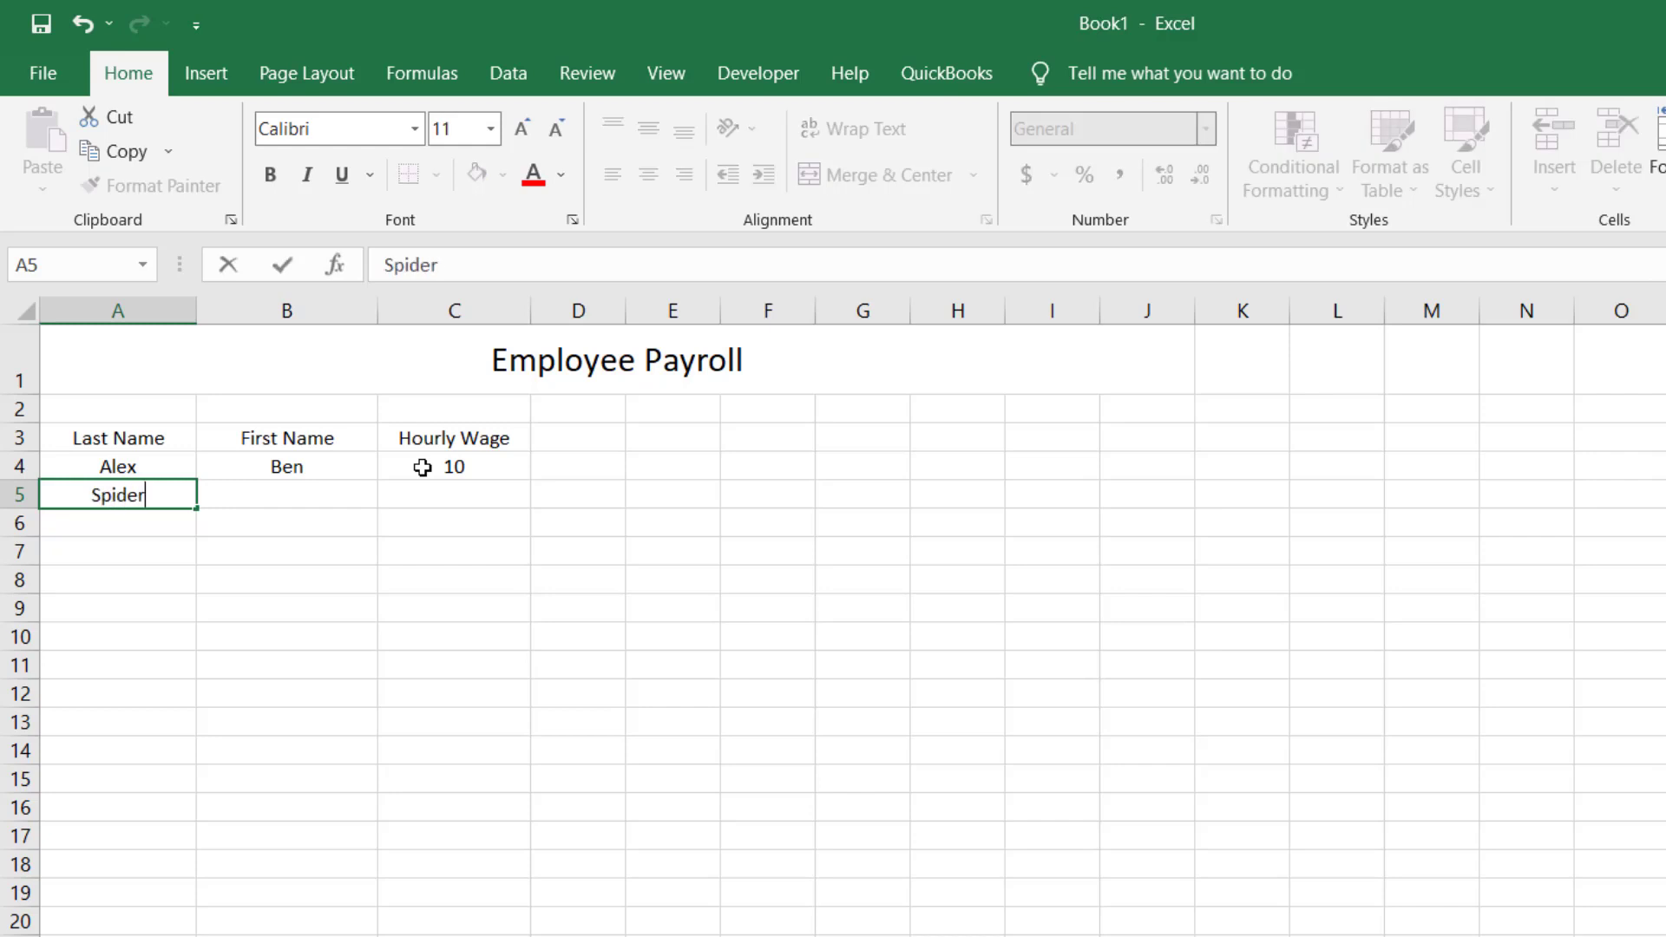
key(Tab)
text(Man)
key(Return)
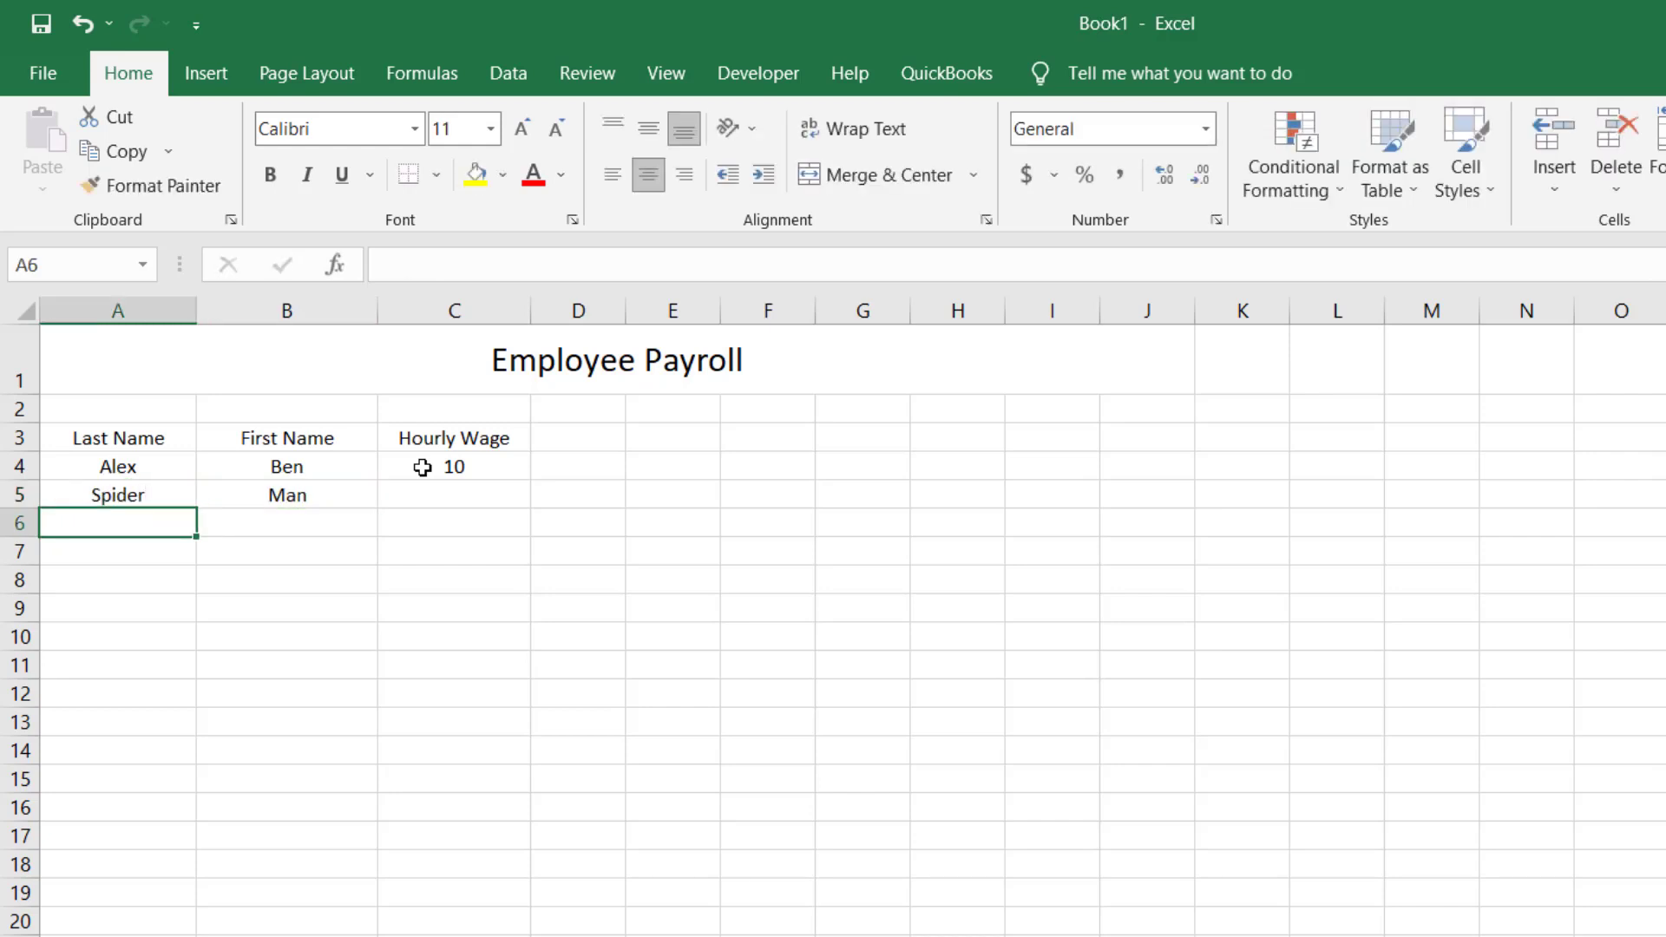
key(Up)
key(Right)
key(Right)
text(7)
key(Return)
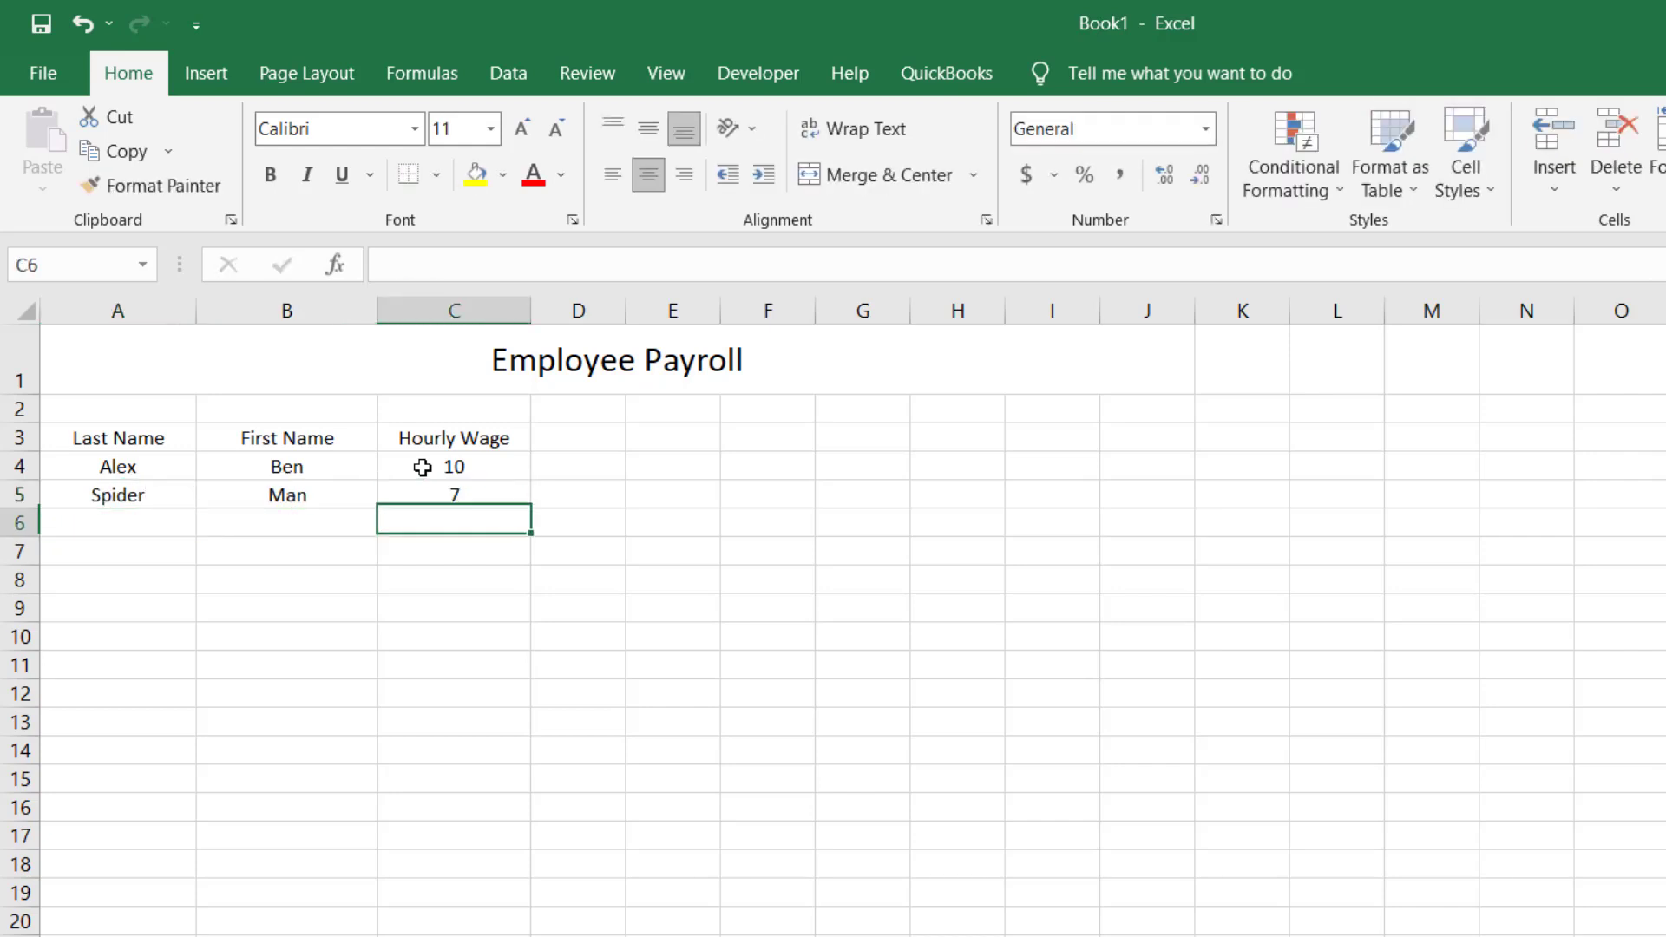
Fill row 6 with the third employee's last name and first name and an hourly wage of 8
key(Left)
key(Left)
text(Super)
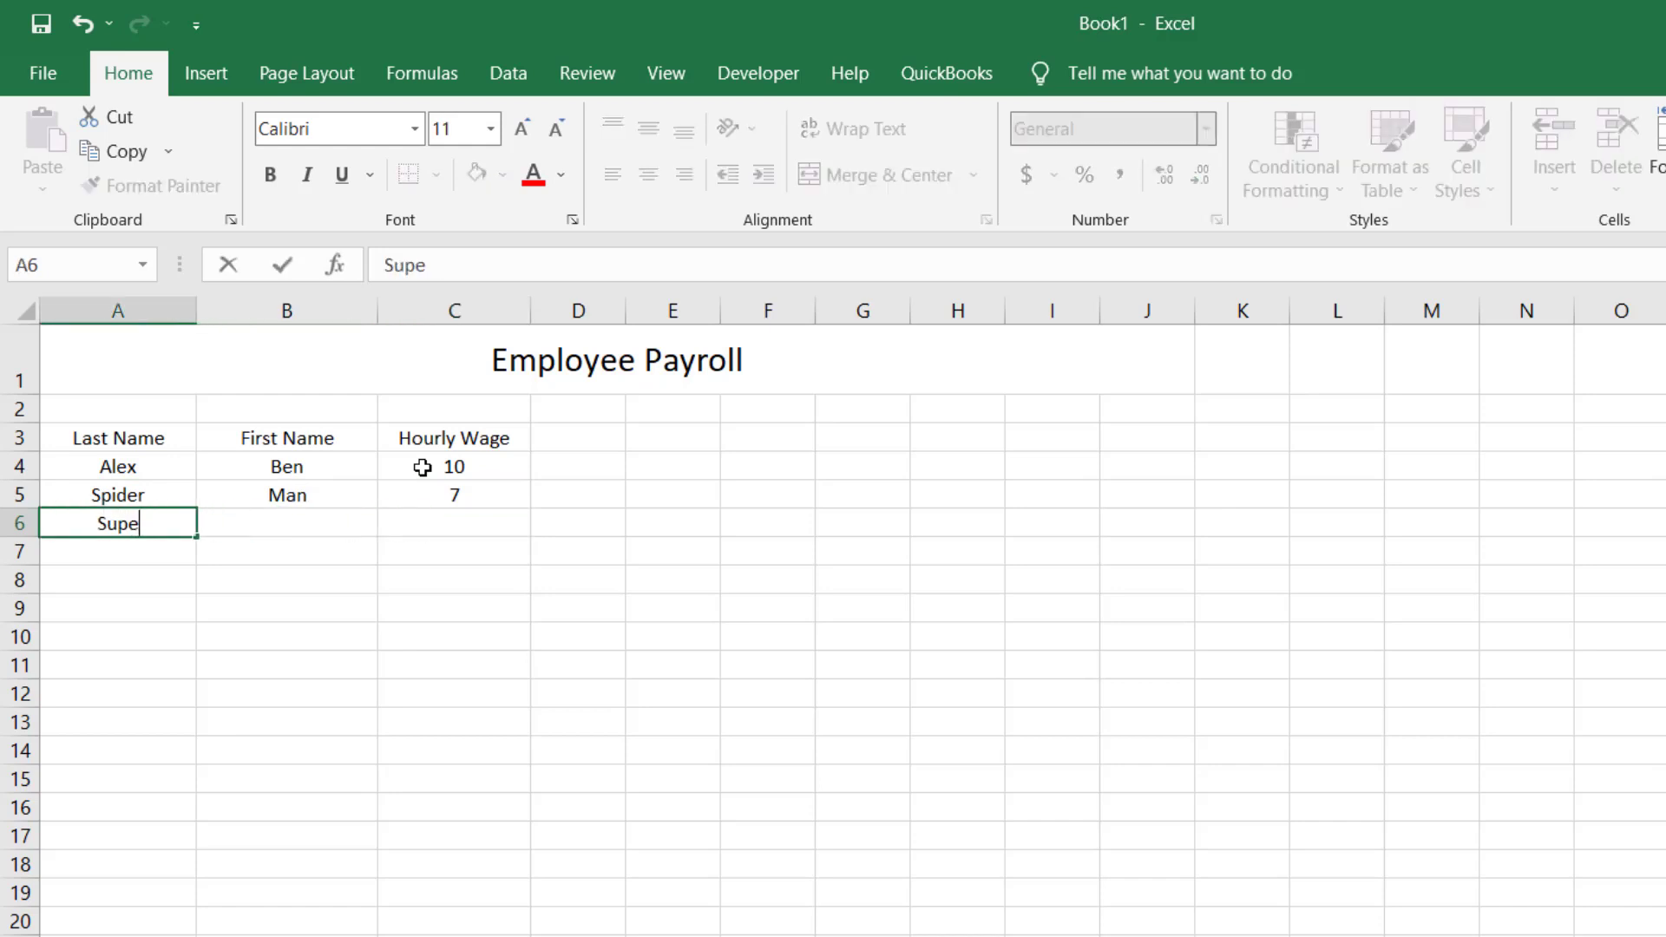
key(Tab)
text(Man)
key(Tab)
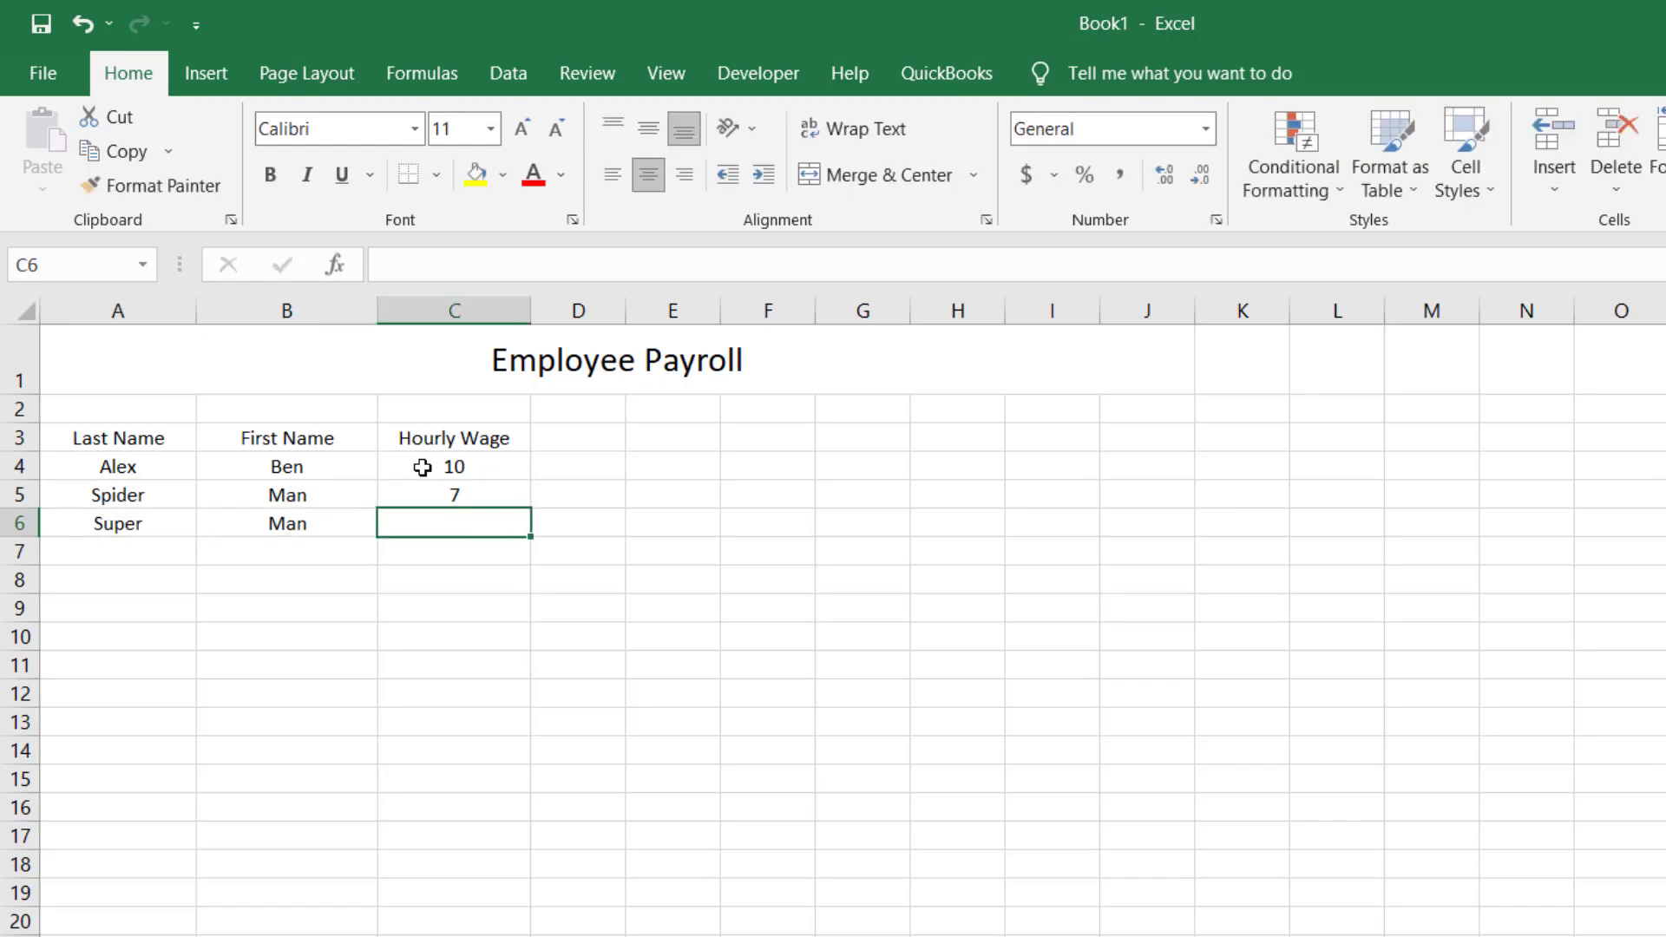
text(8)
key(Return)
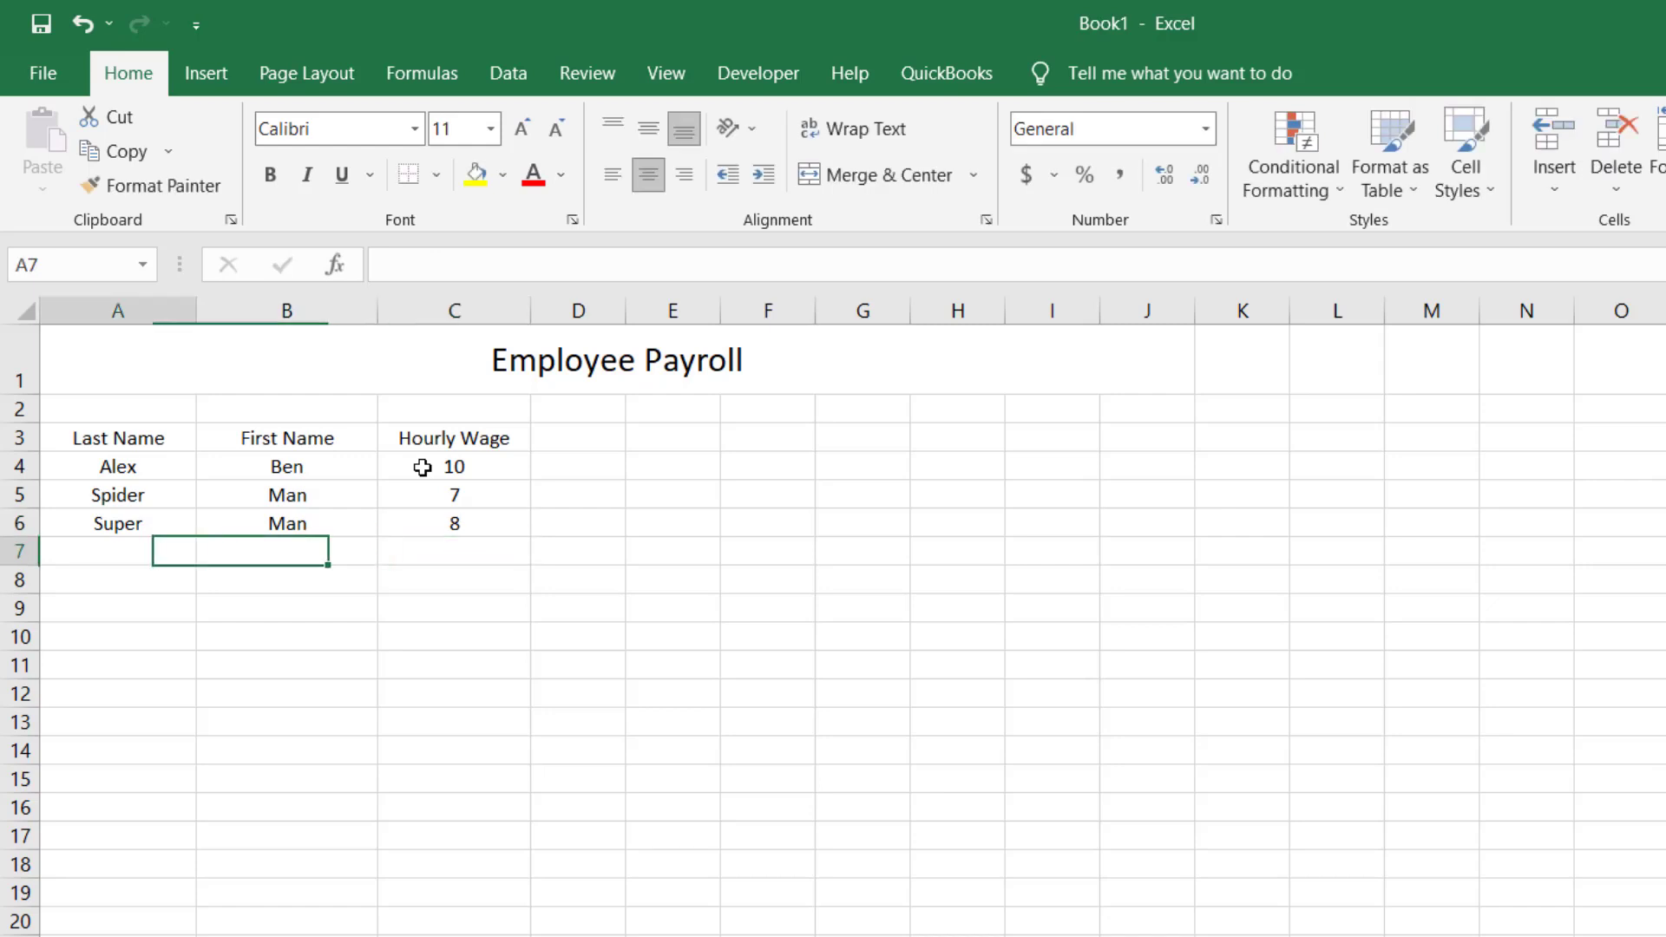
Fill row 7 with the fourth employee's last name and first name and an hourly wage of 9
text(Thomas)
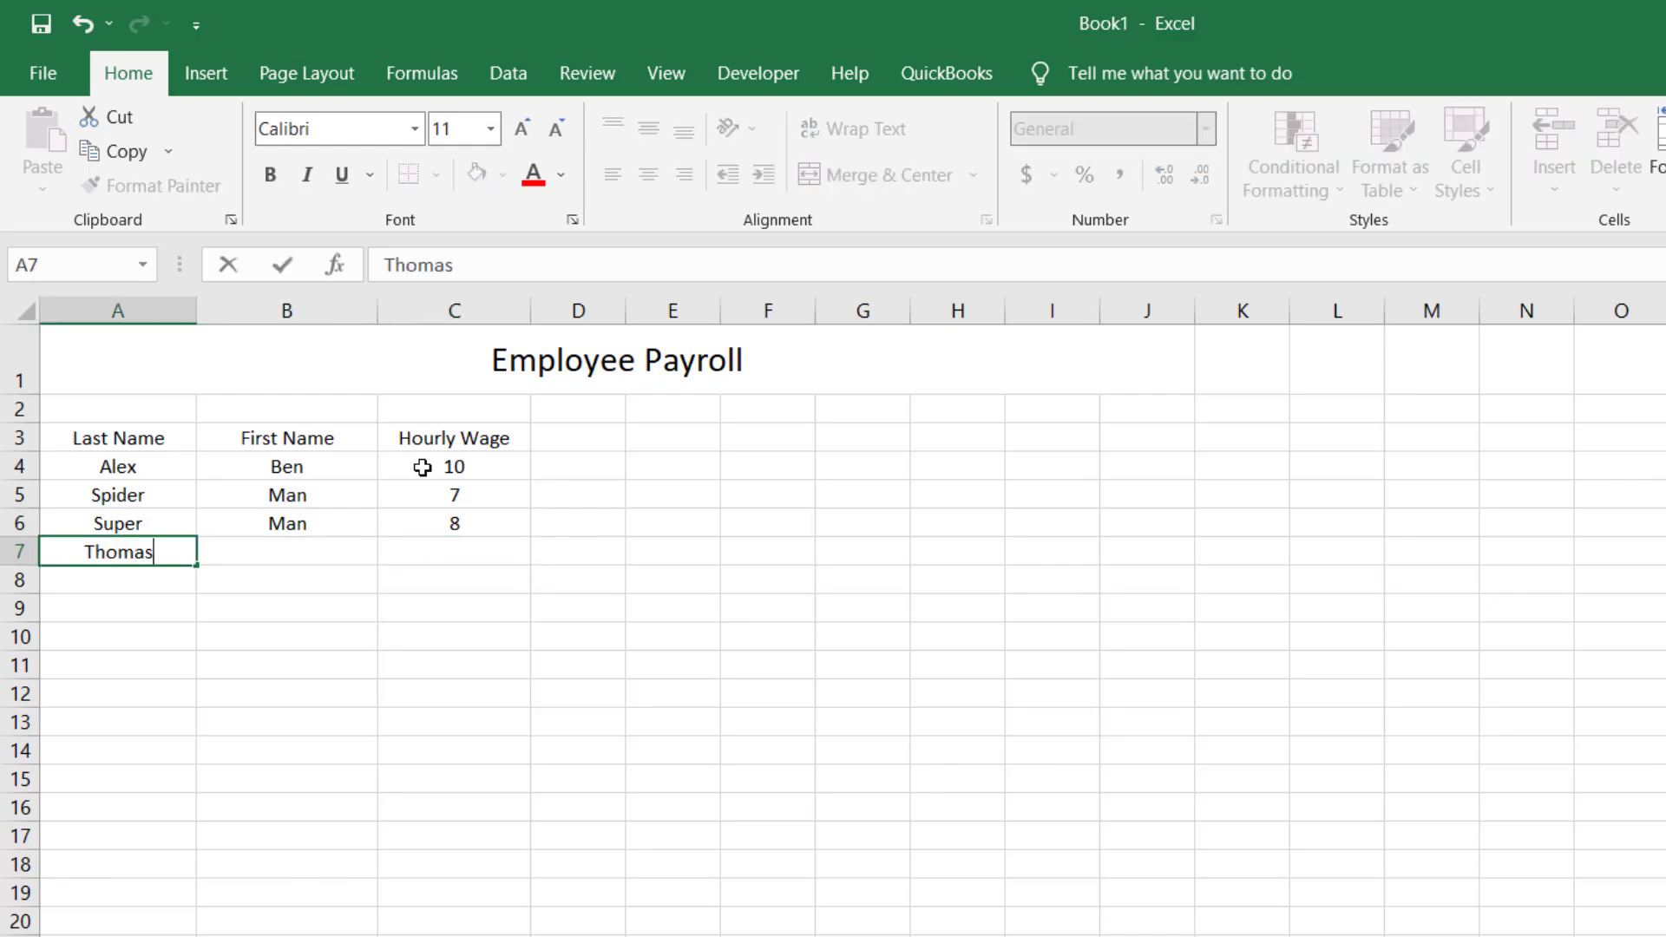
key(Tab)
text(Cook)
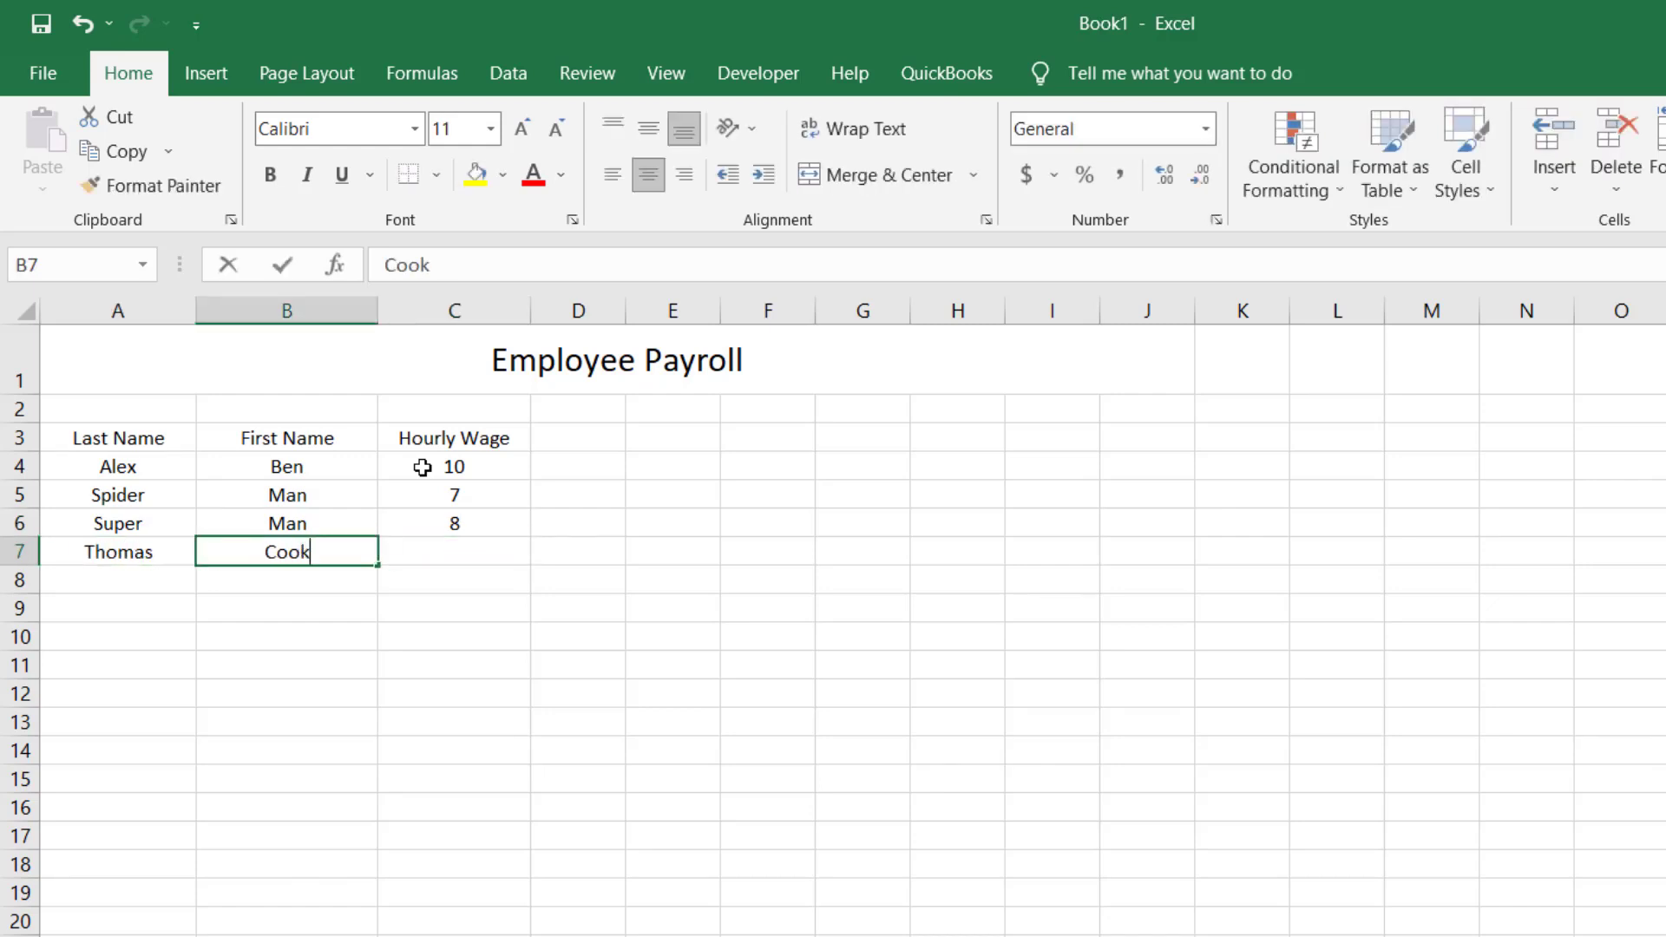
key(Tab)
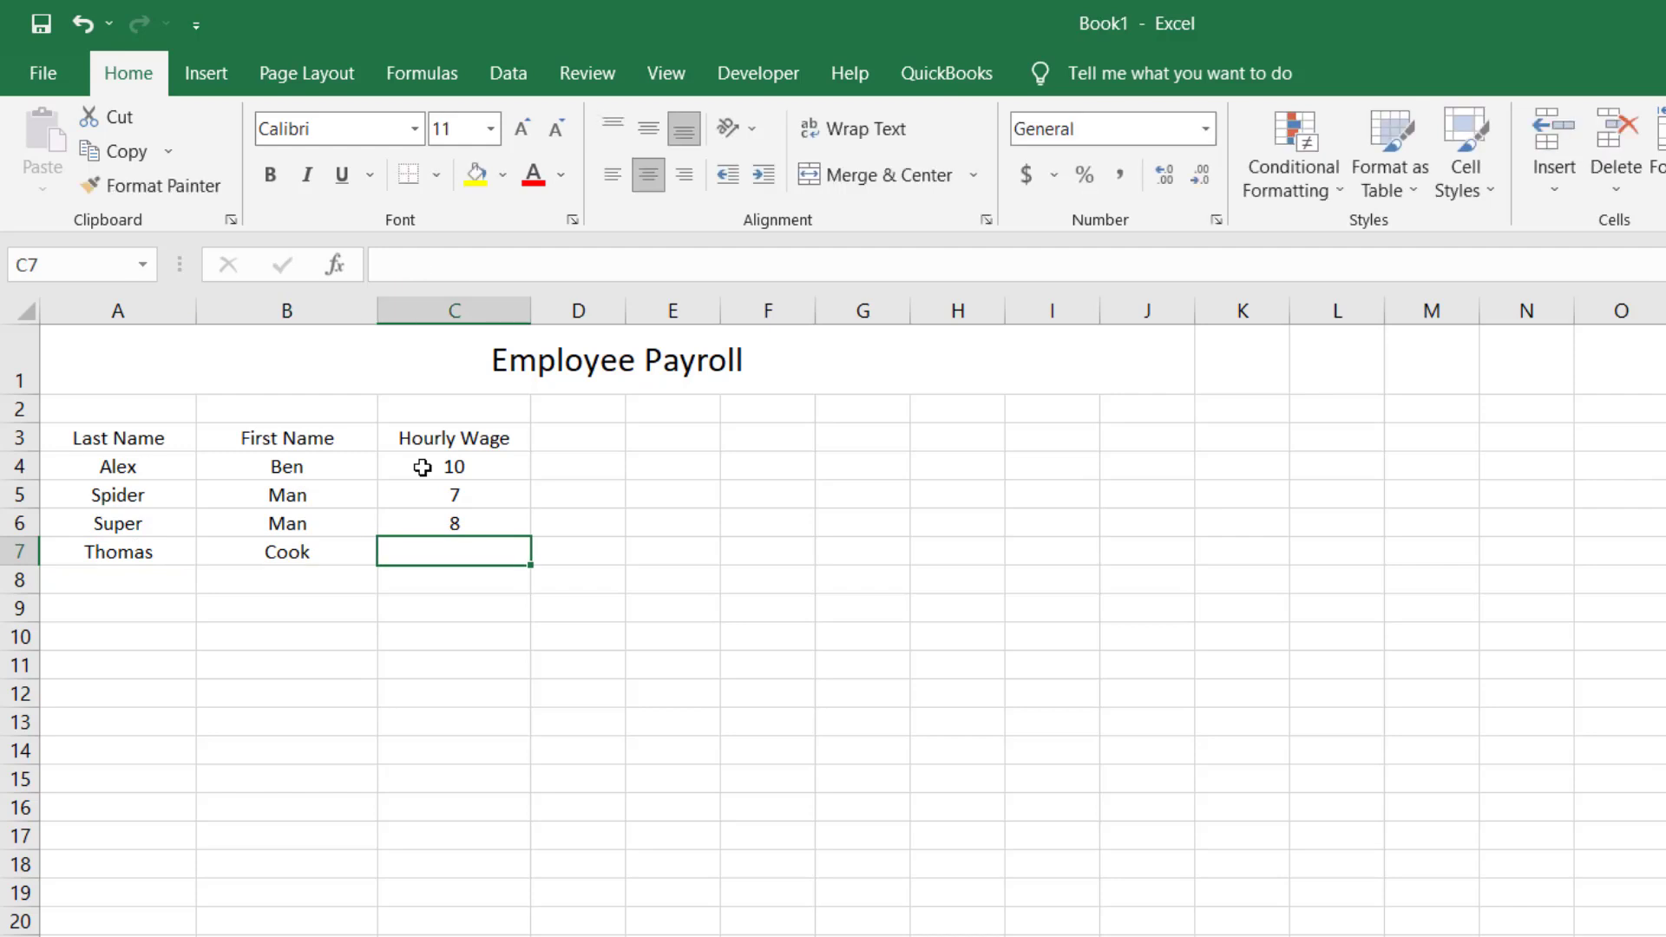
text(9)
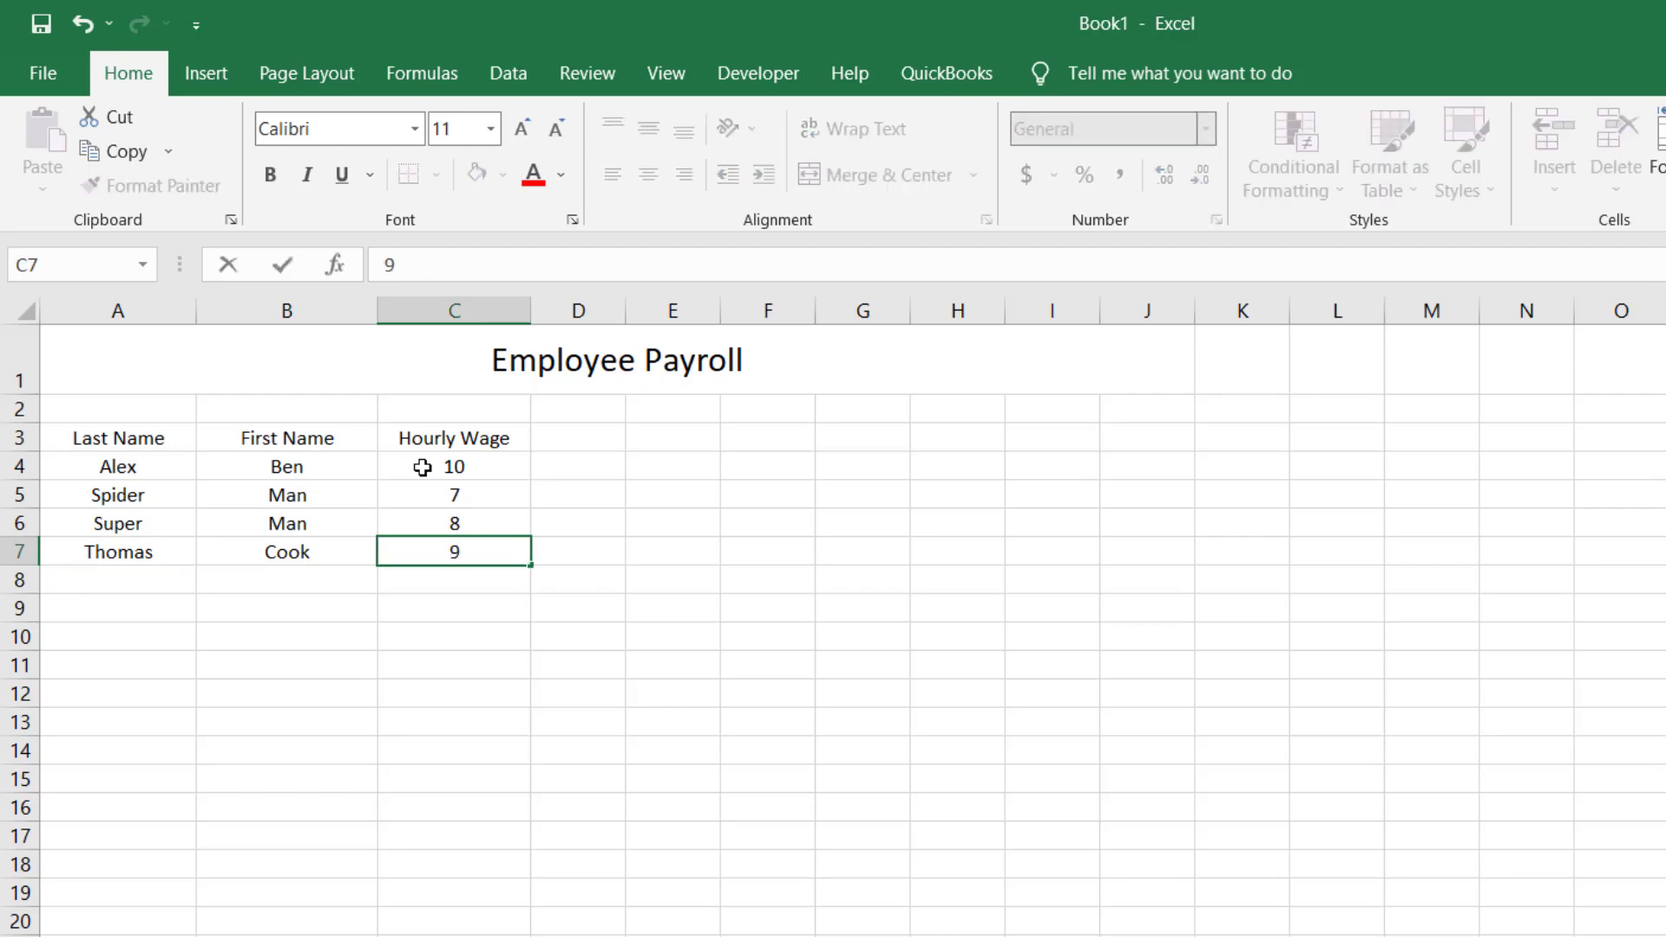
key(Return)
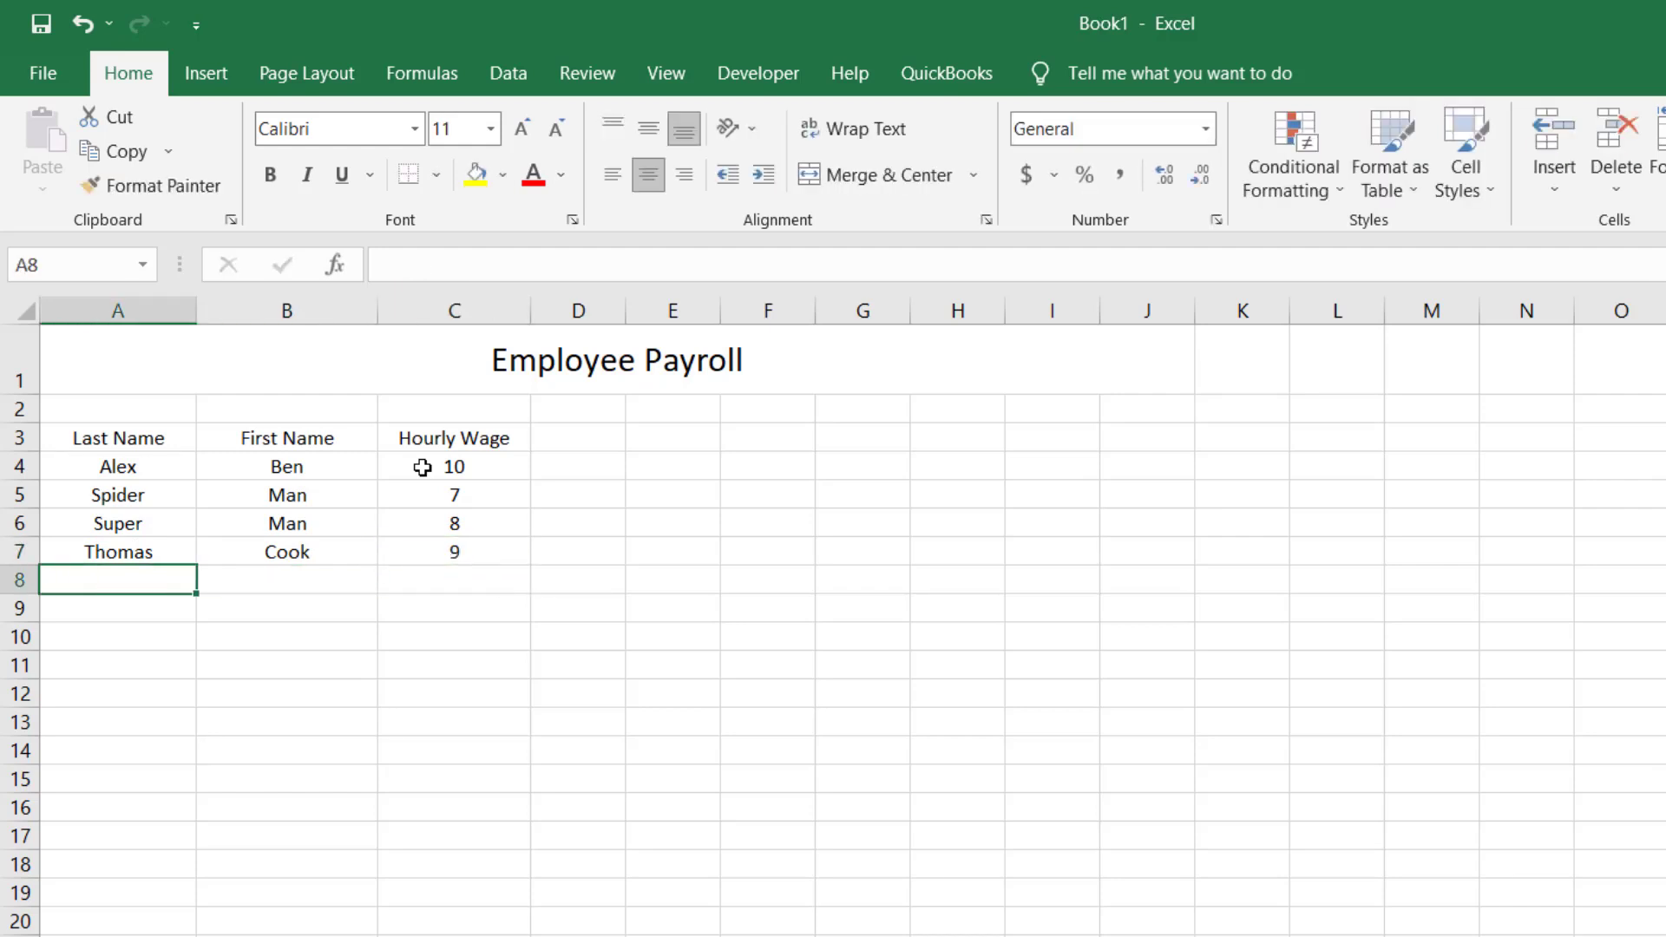
Fill row 8 with the fifth employee's last name and first name and an hourly wage of 5
text(Ricky)
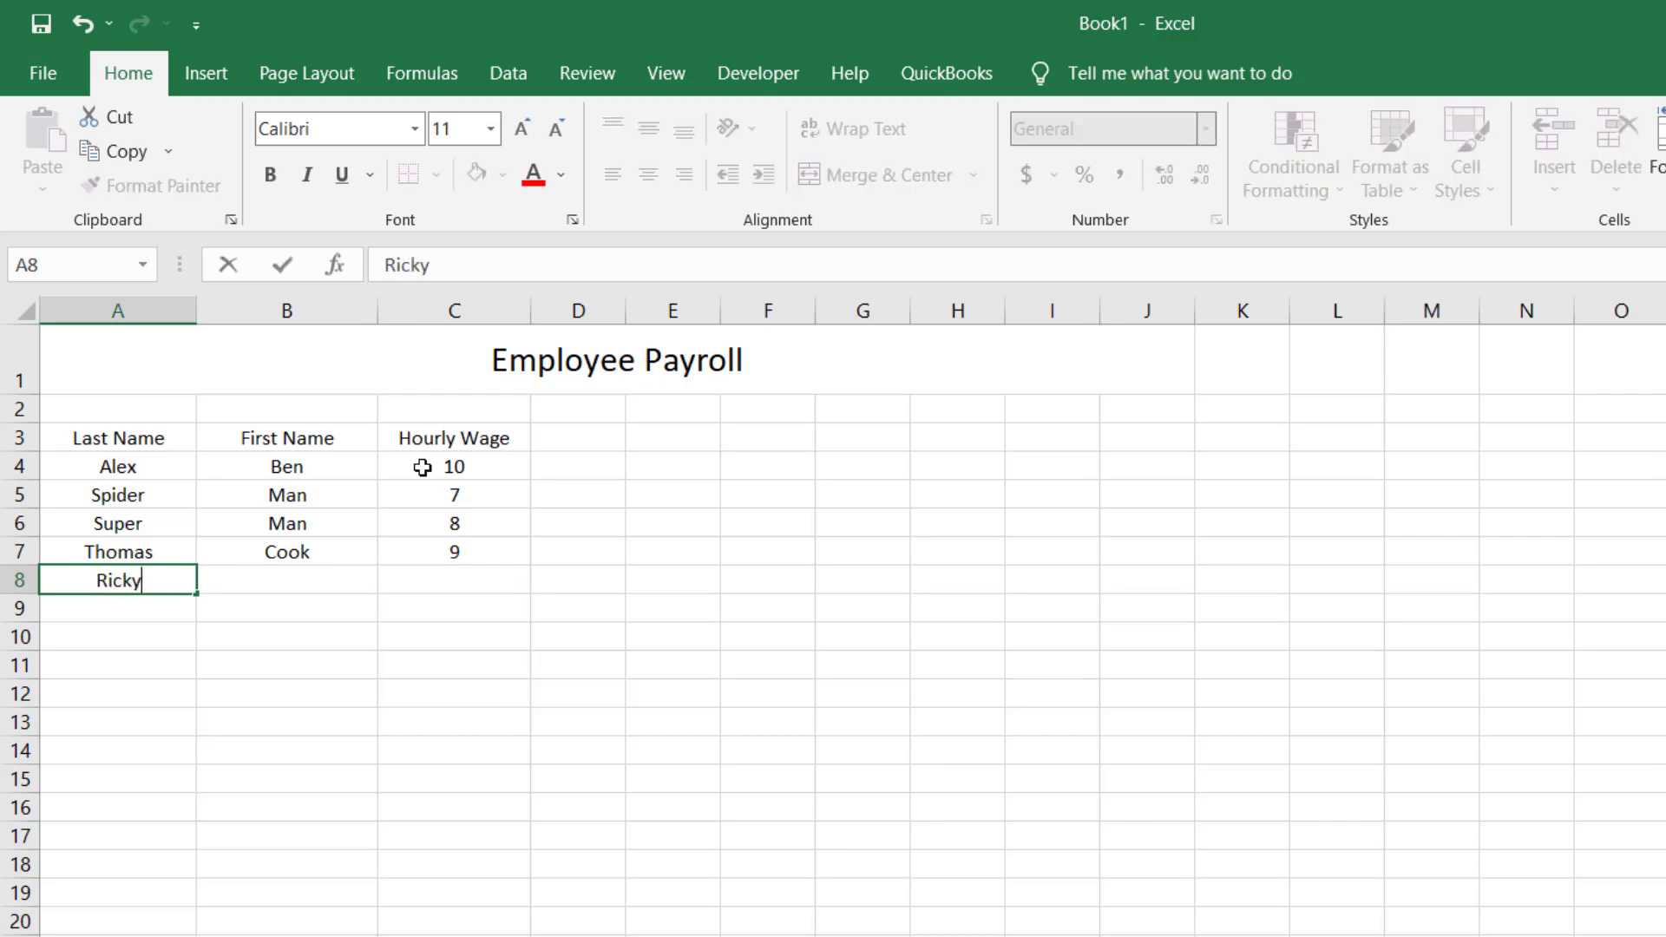
key(Tab)
text(John)
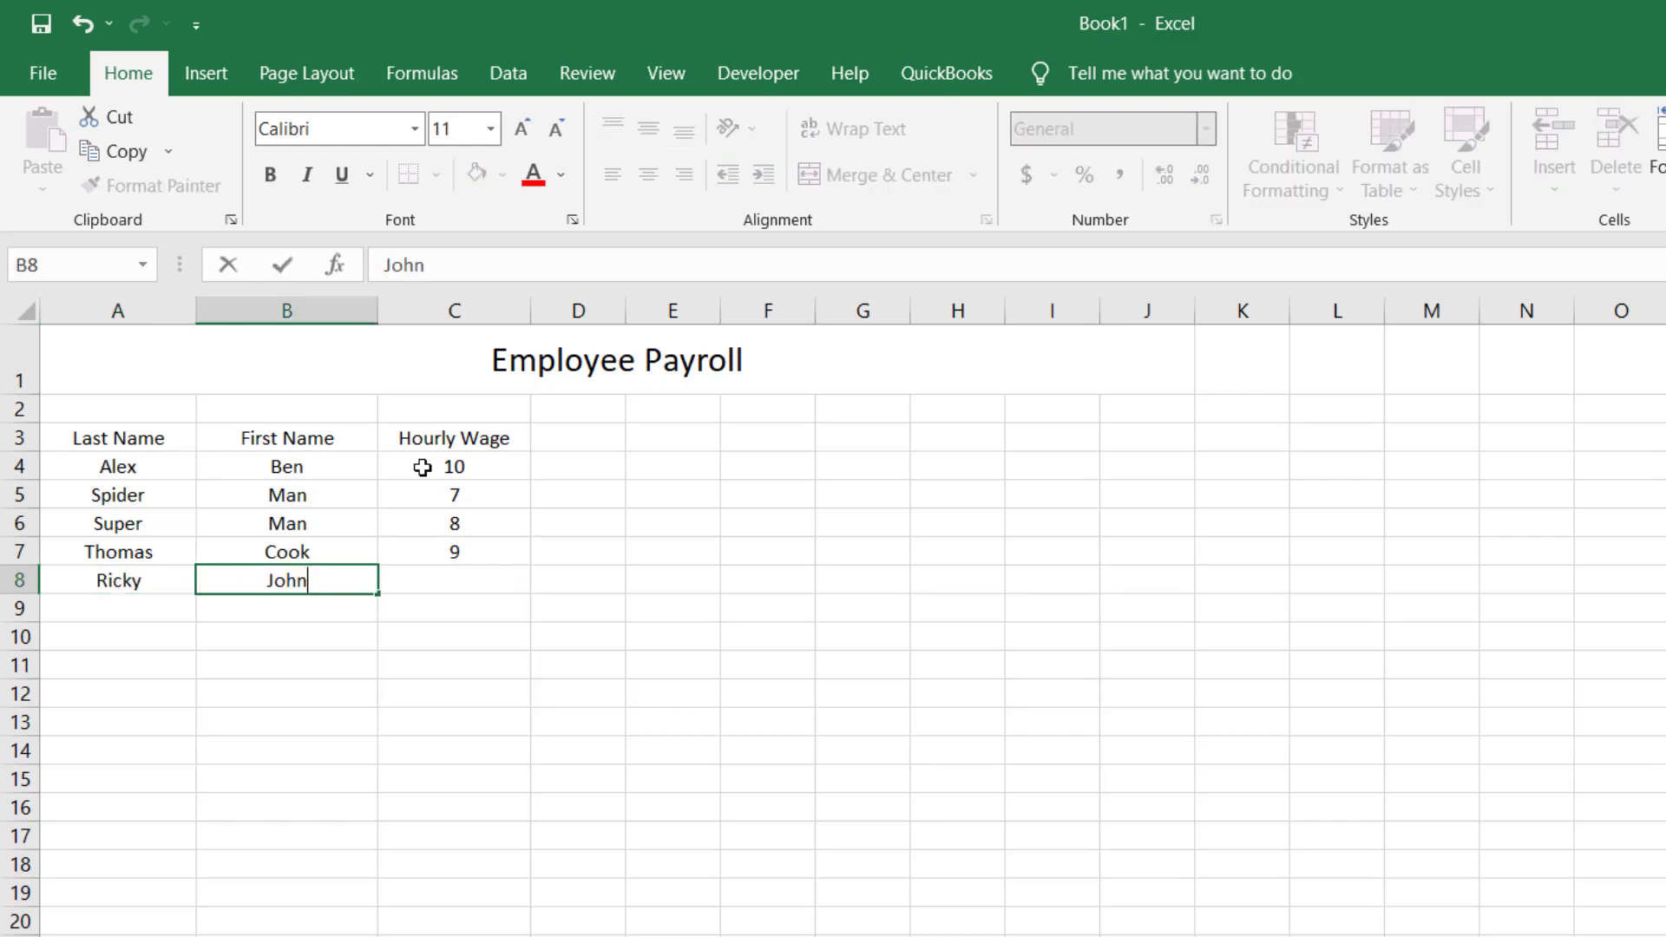
key(Tab)
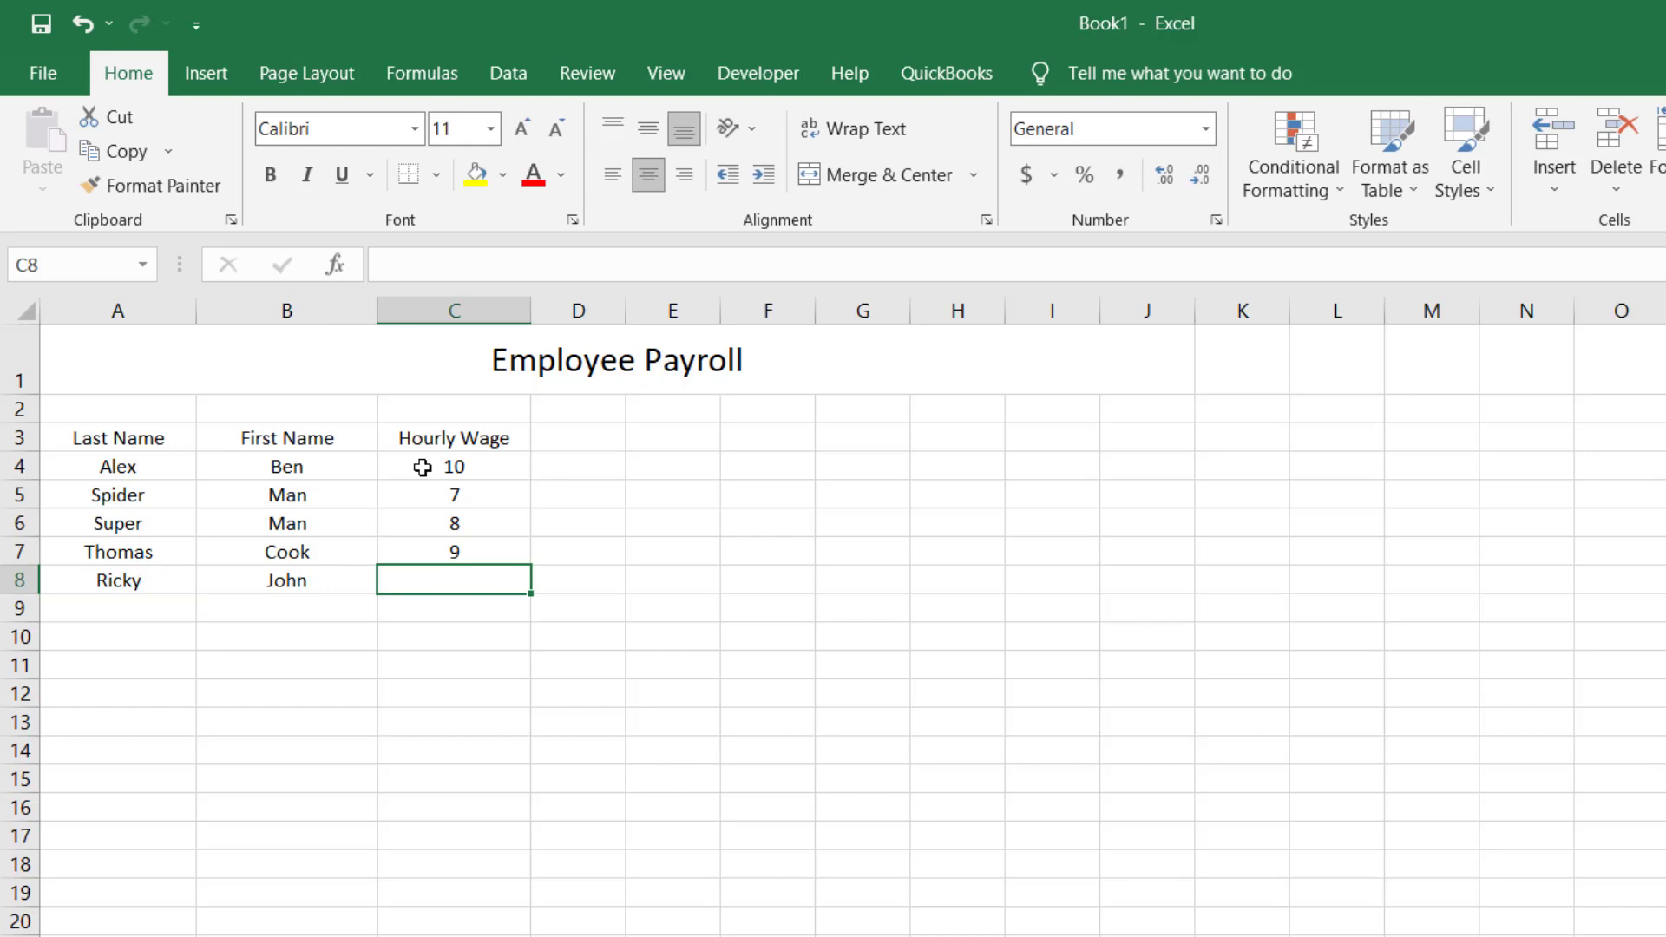
text(5)
key(Return)
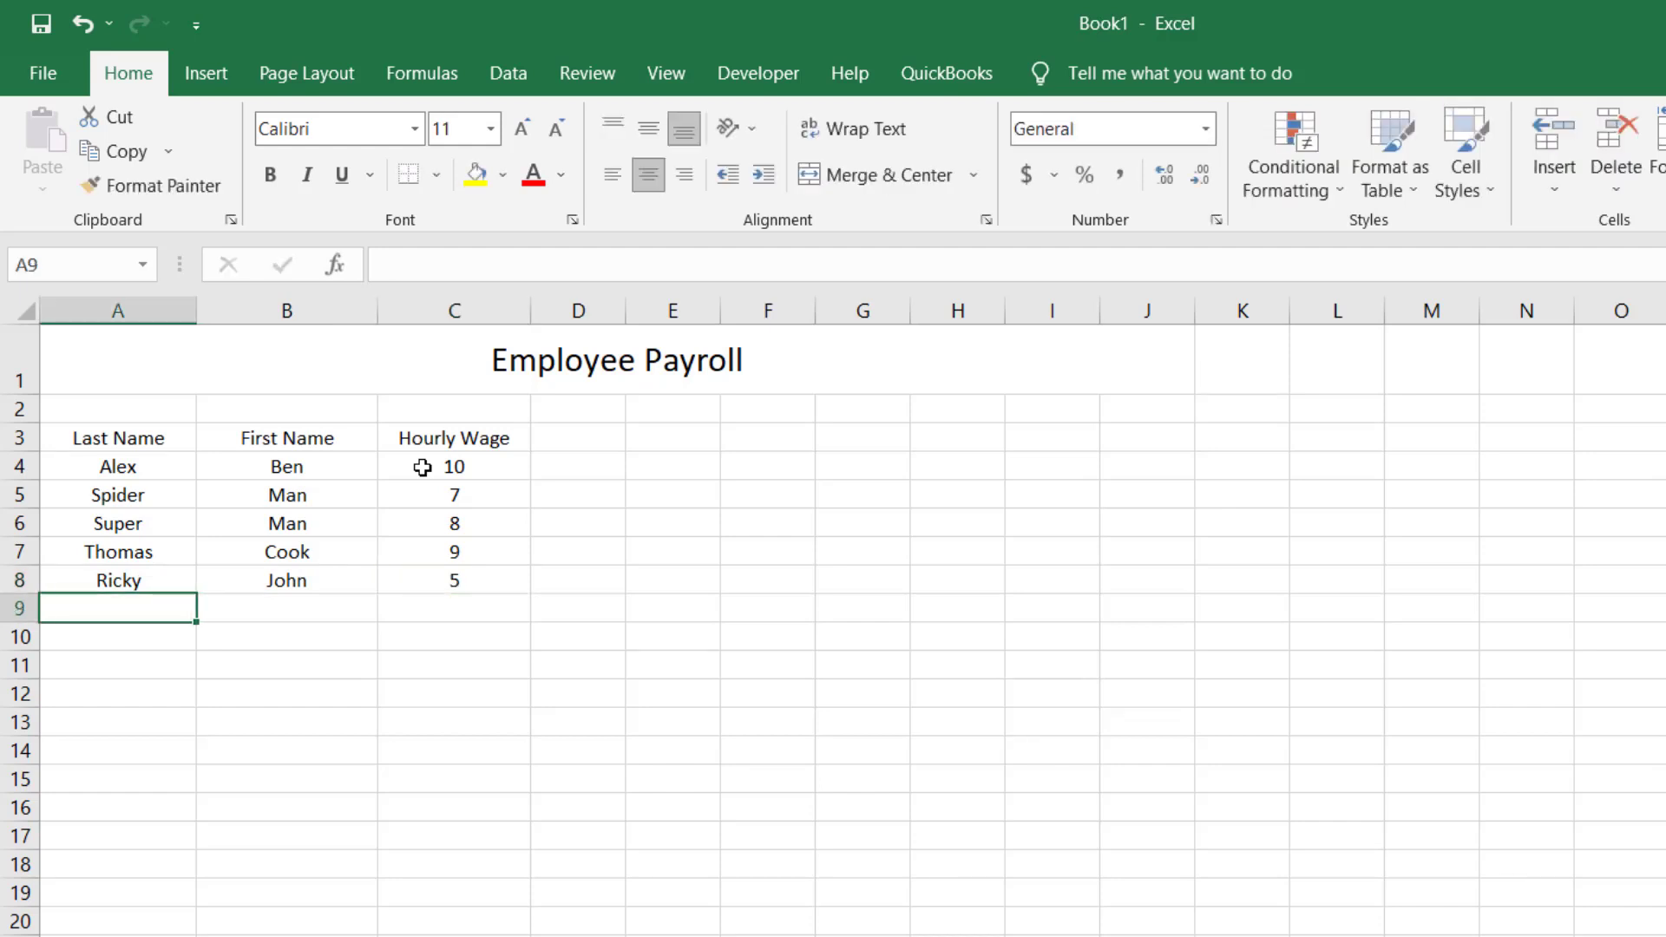
Fill row 9 with the sixth employee's last name and first name and an hourly wage of 8
text(Tom)
key(Tab)
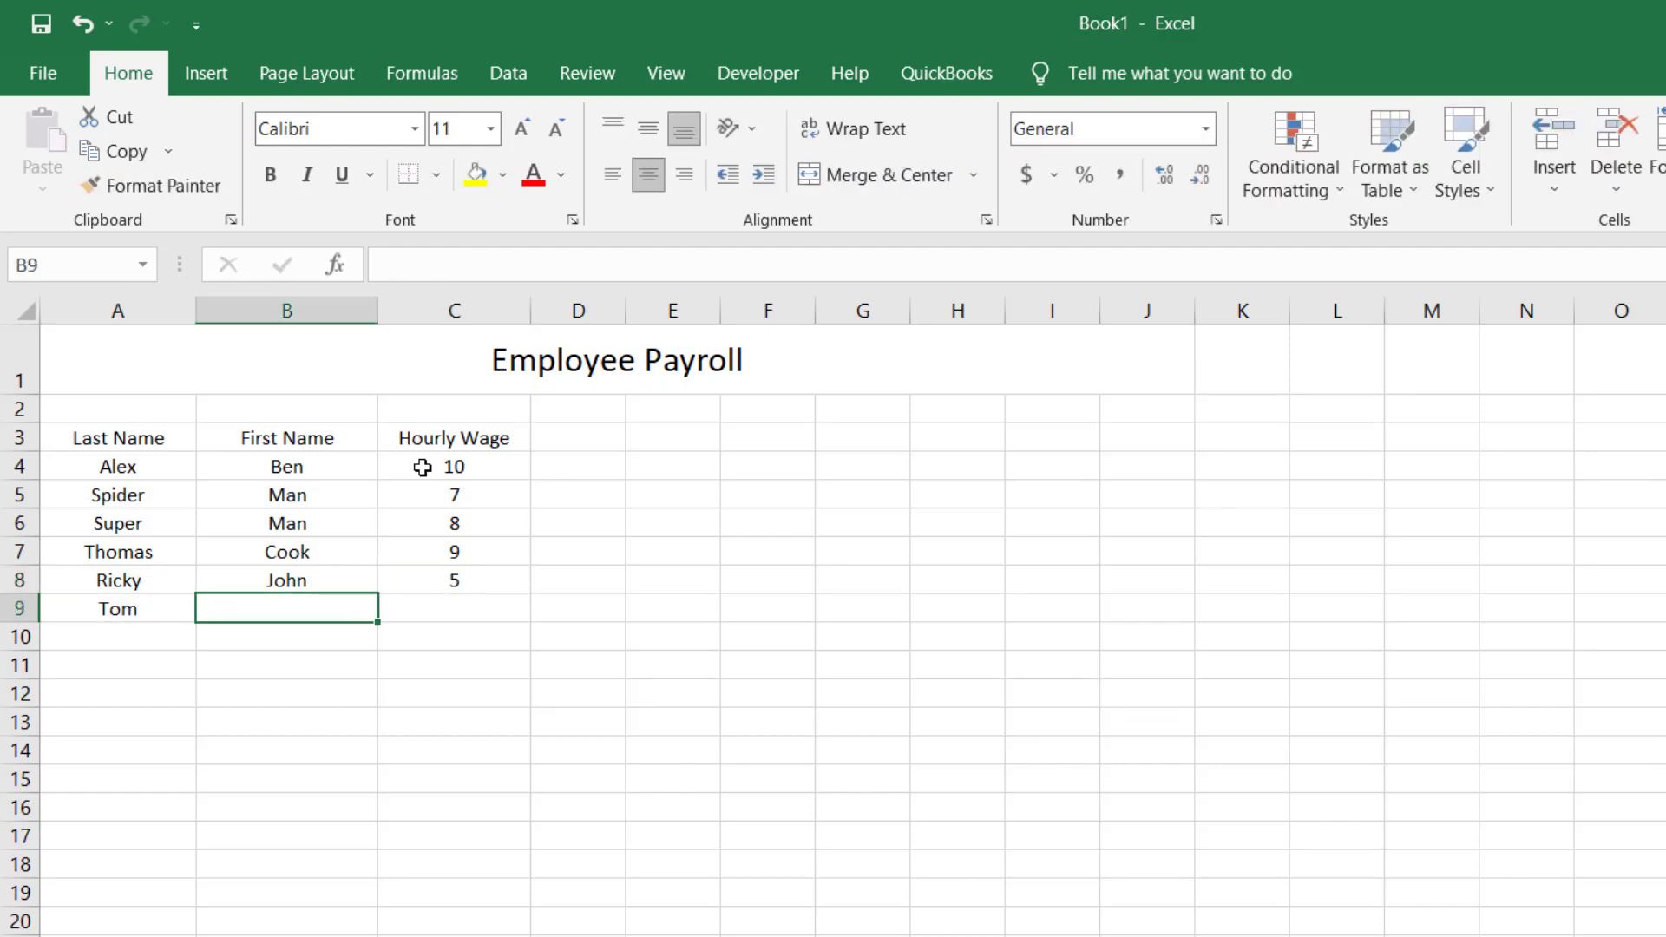
text(King)
key(Tab)
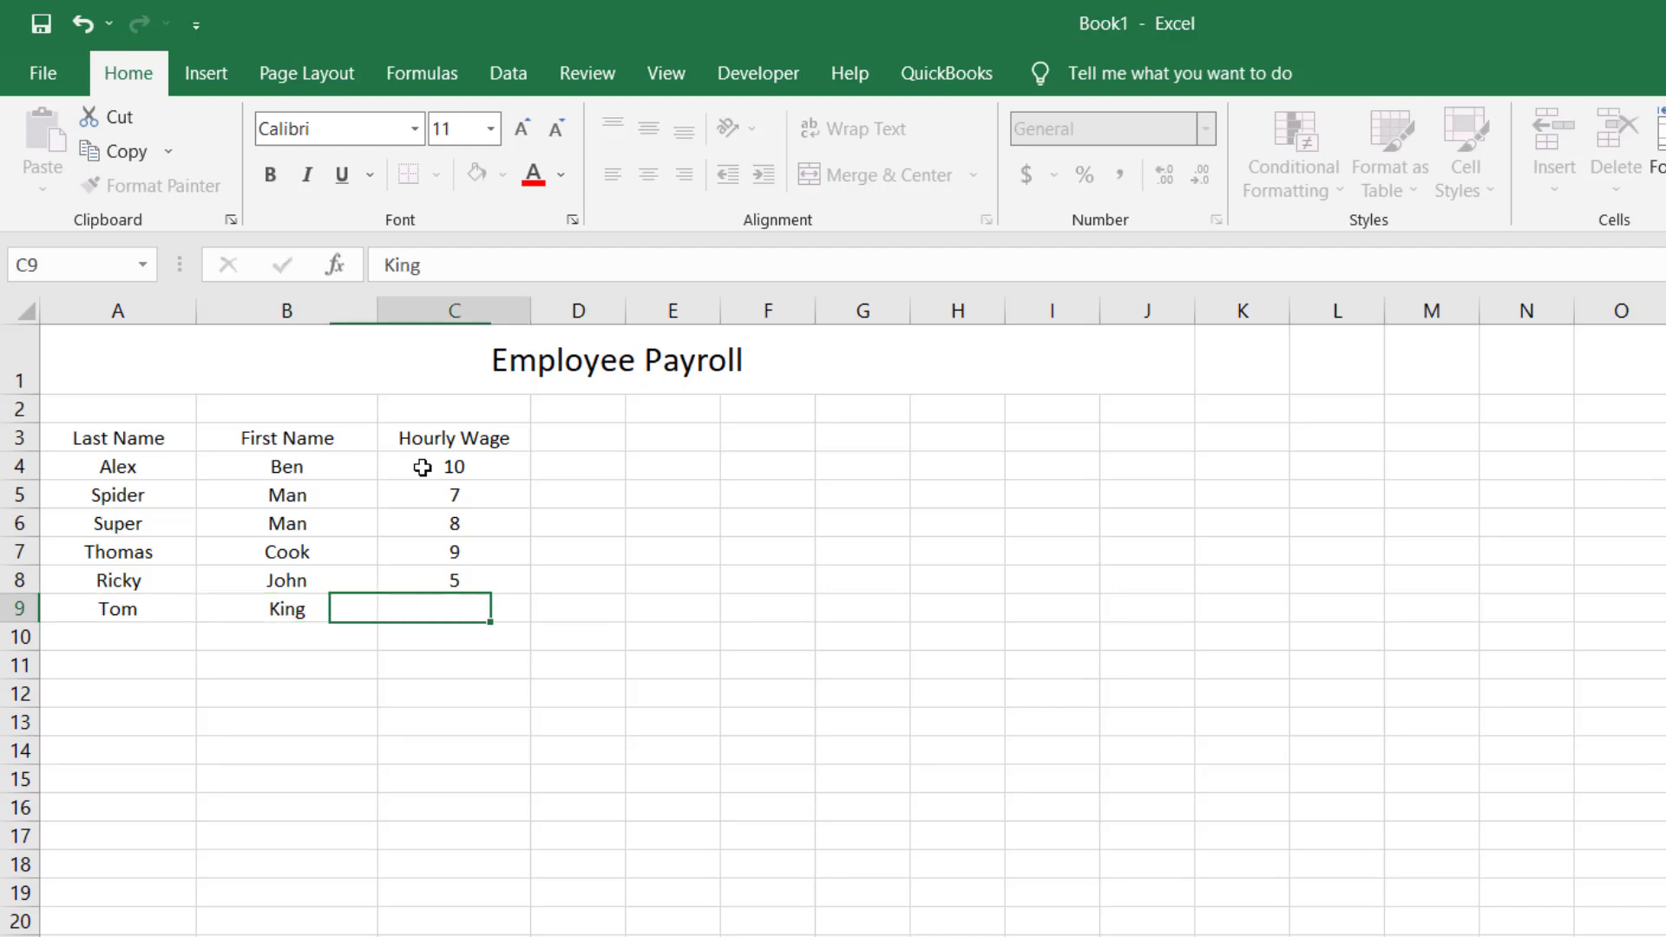
text(8)
key(Return)
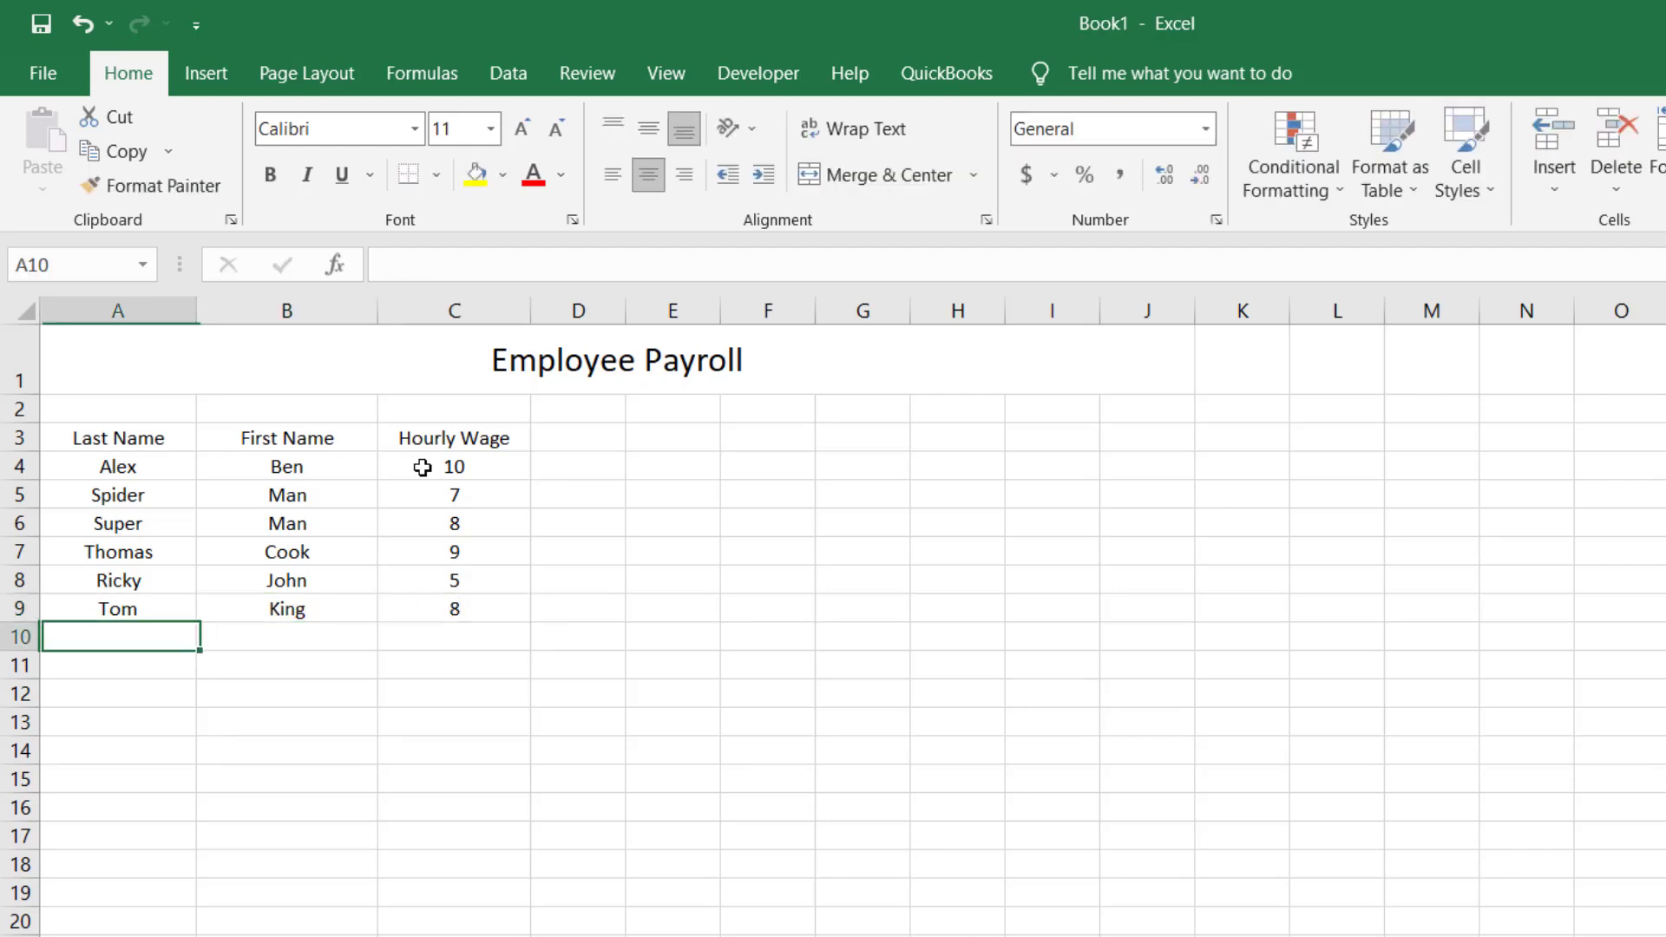
Fill row 10 with the seventh employee's last name and first name and an hourly wage of 9
text(Ricky)
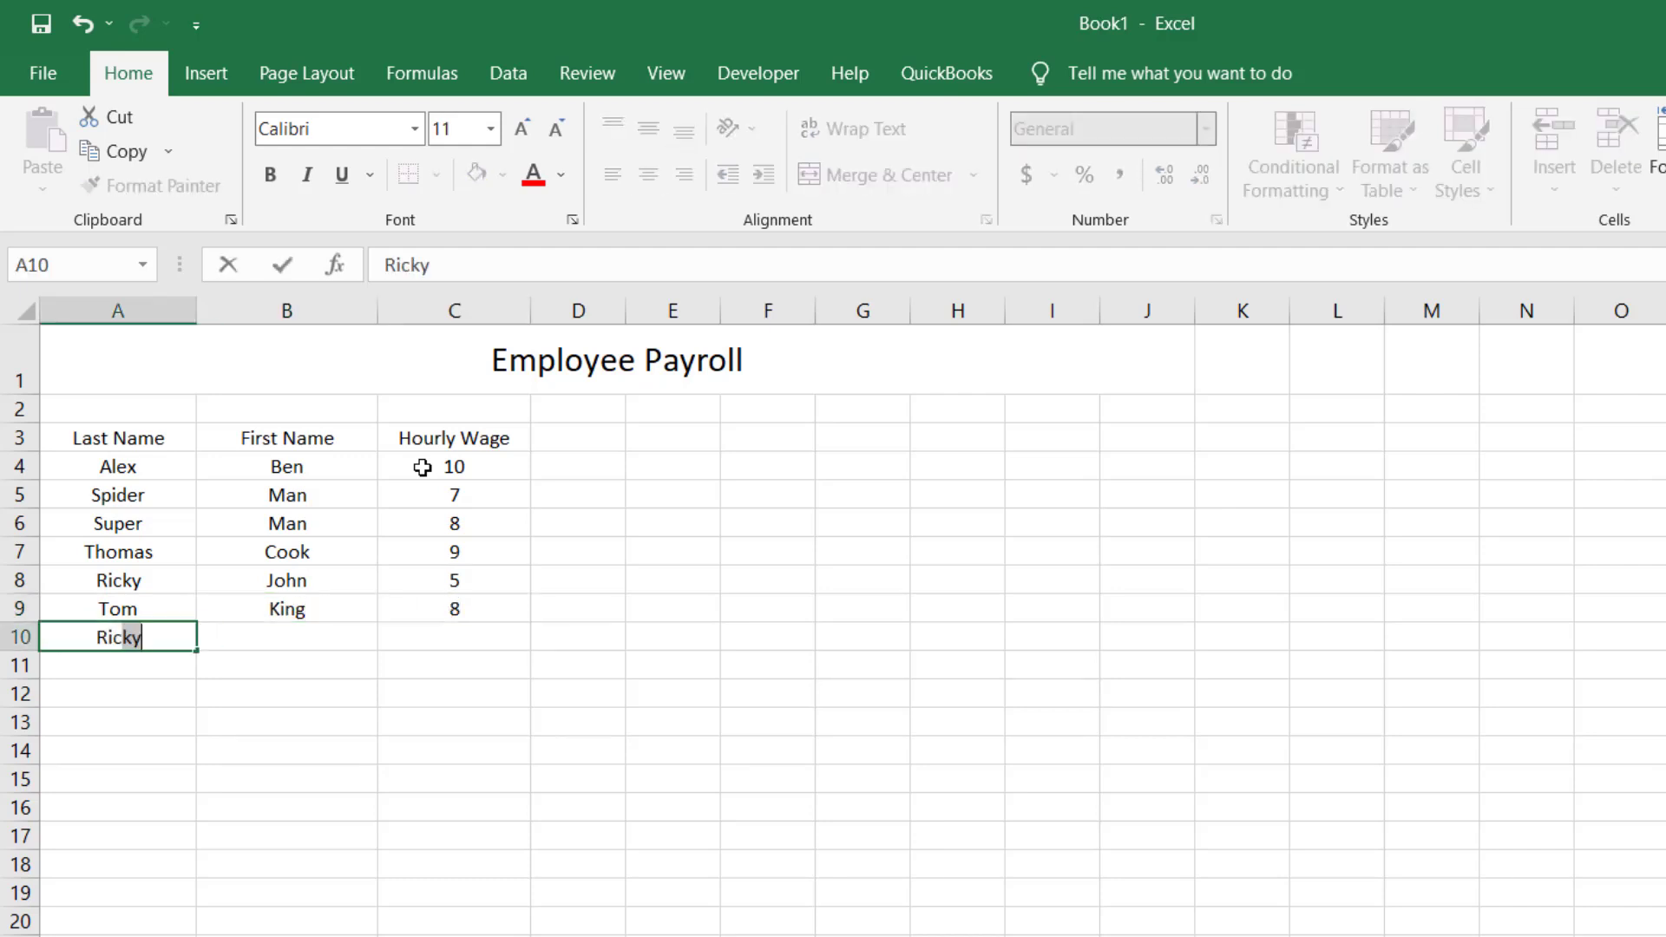
key(Tab)
text(Martin)
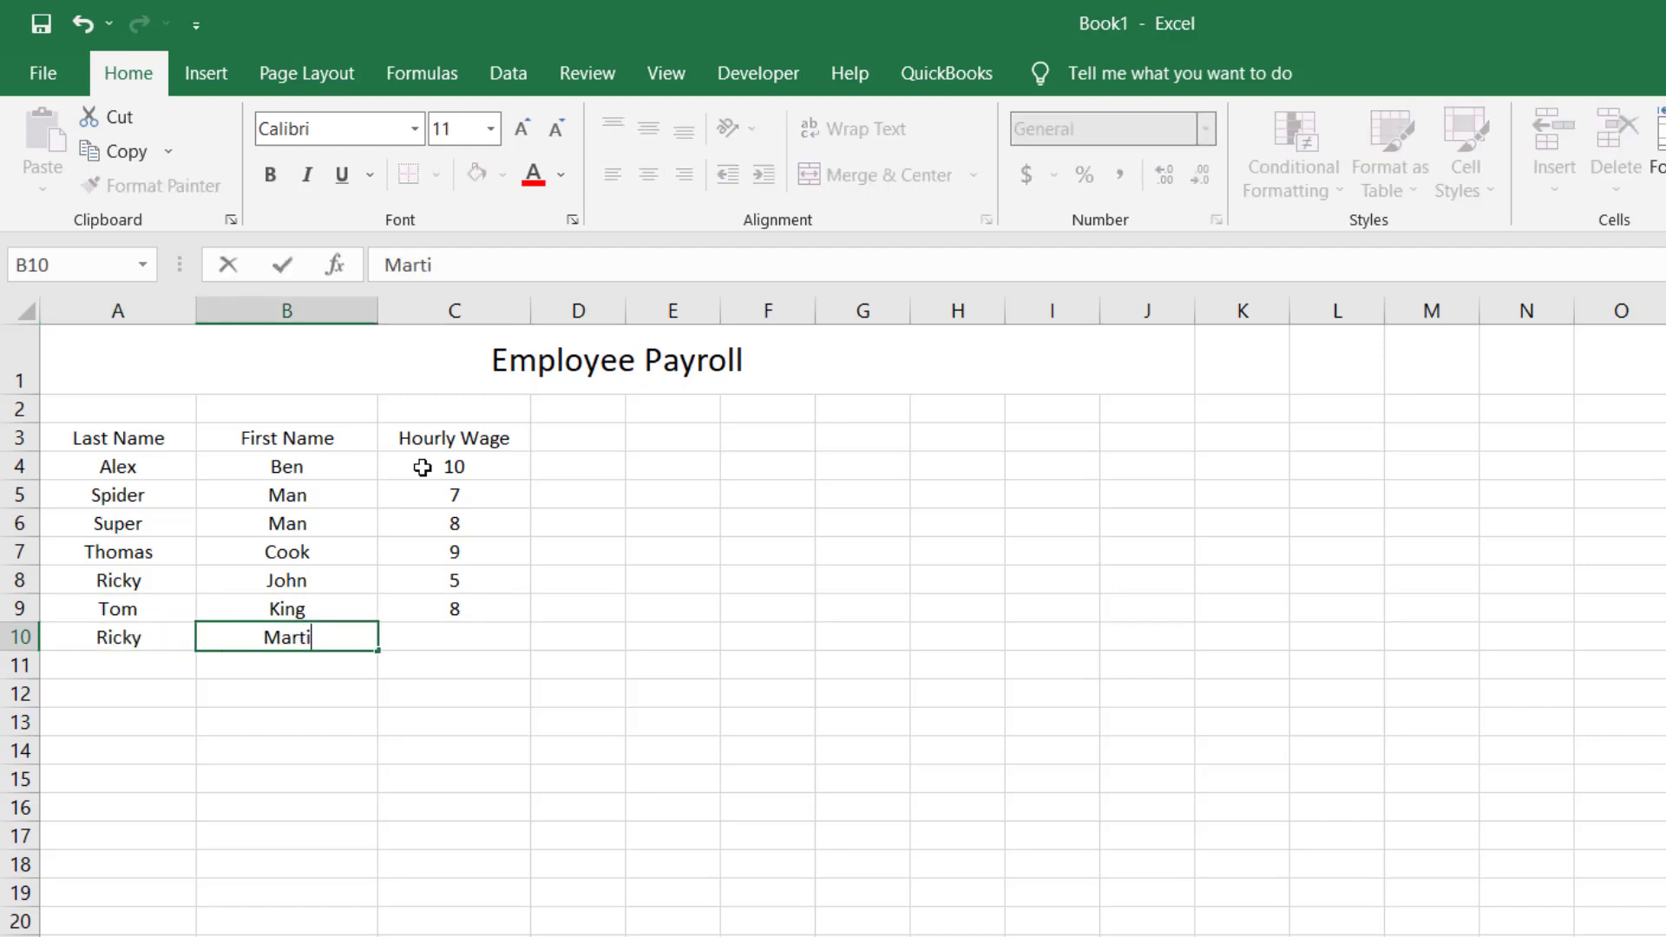
key(Tab)
text(9)
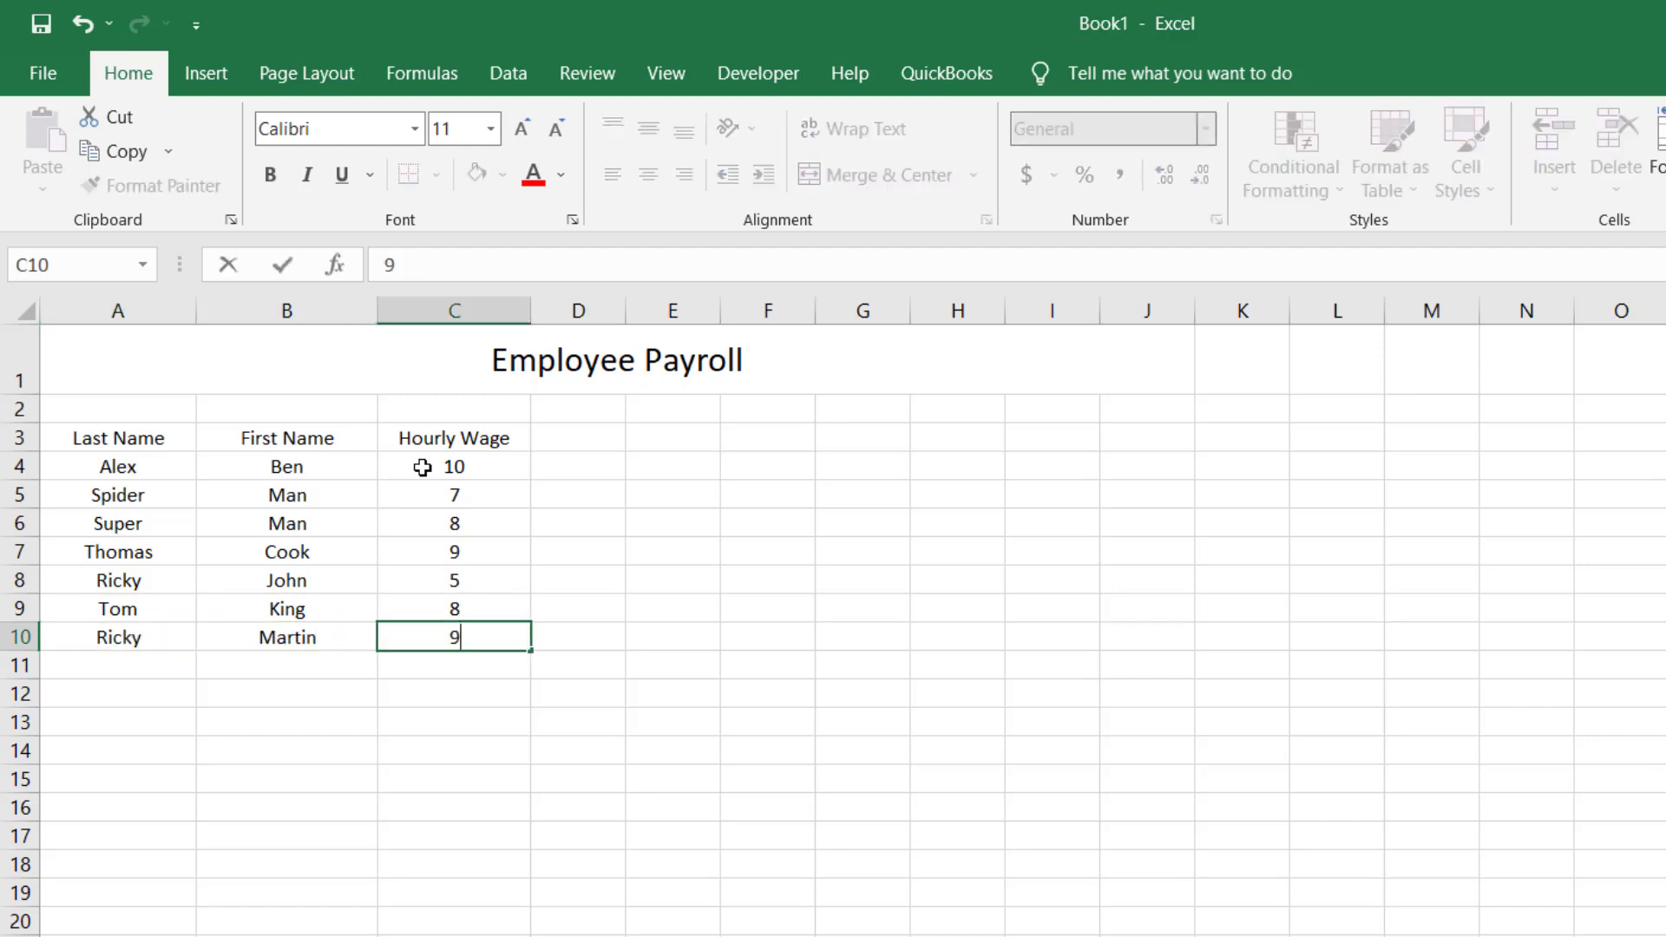
key(Return)
Fill row 11 with the eighth employee's last name and first name and an hourly wage of 11
text(Tom)
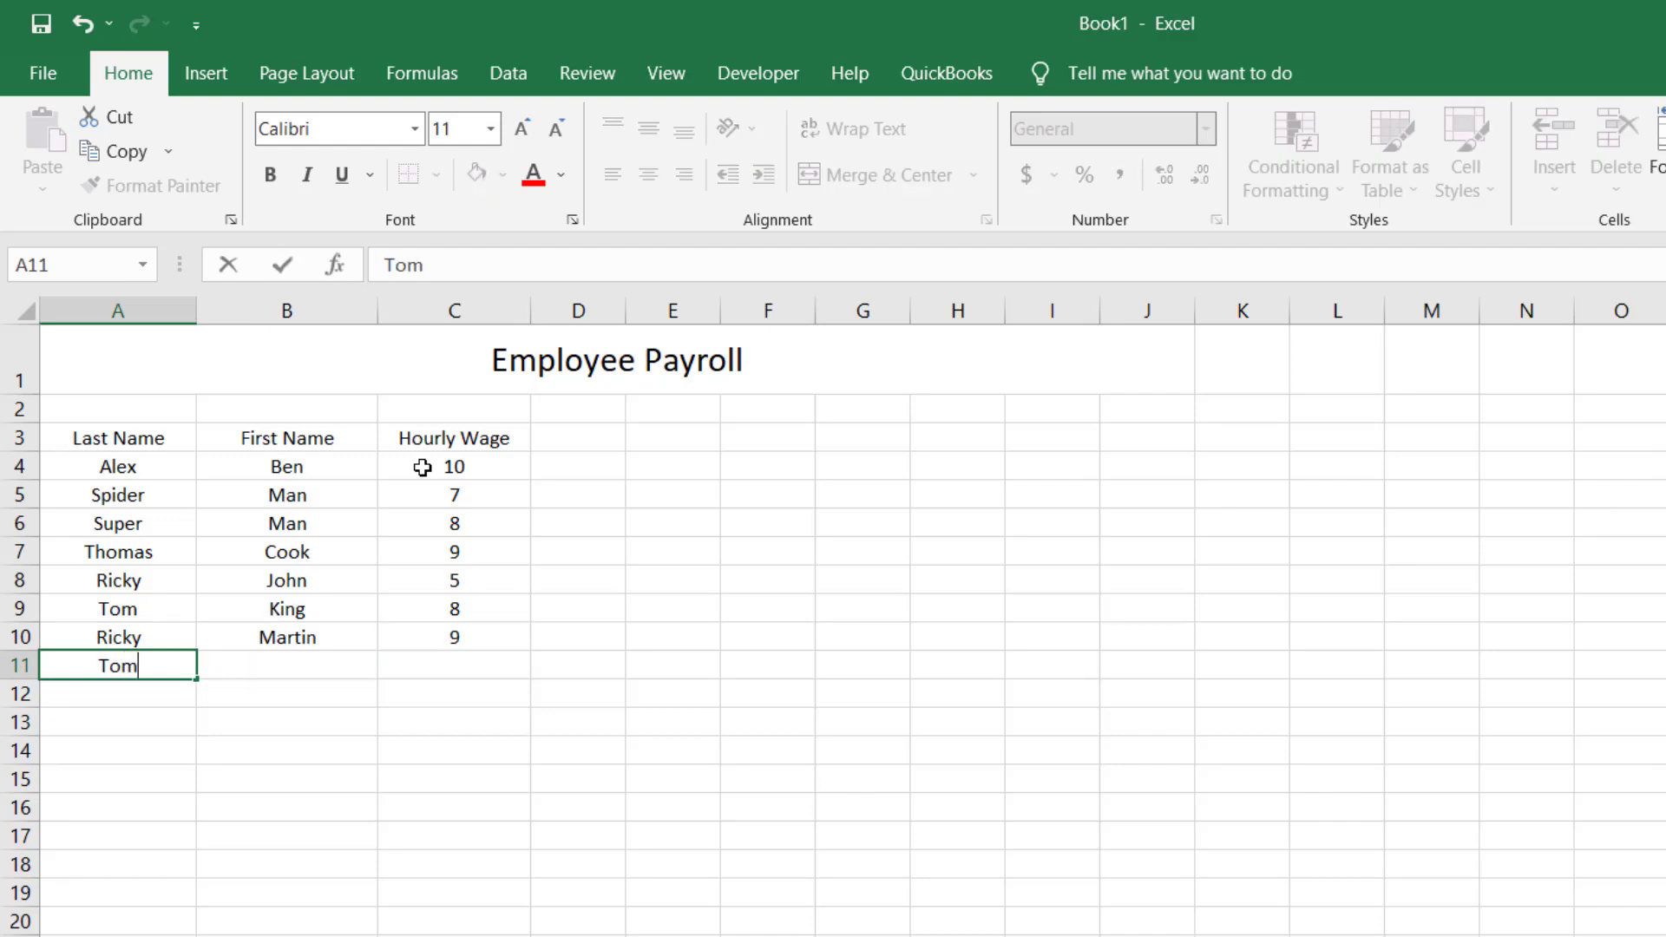
key(Tab)
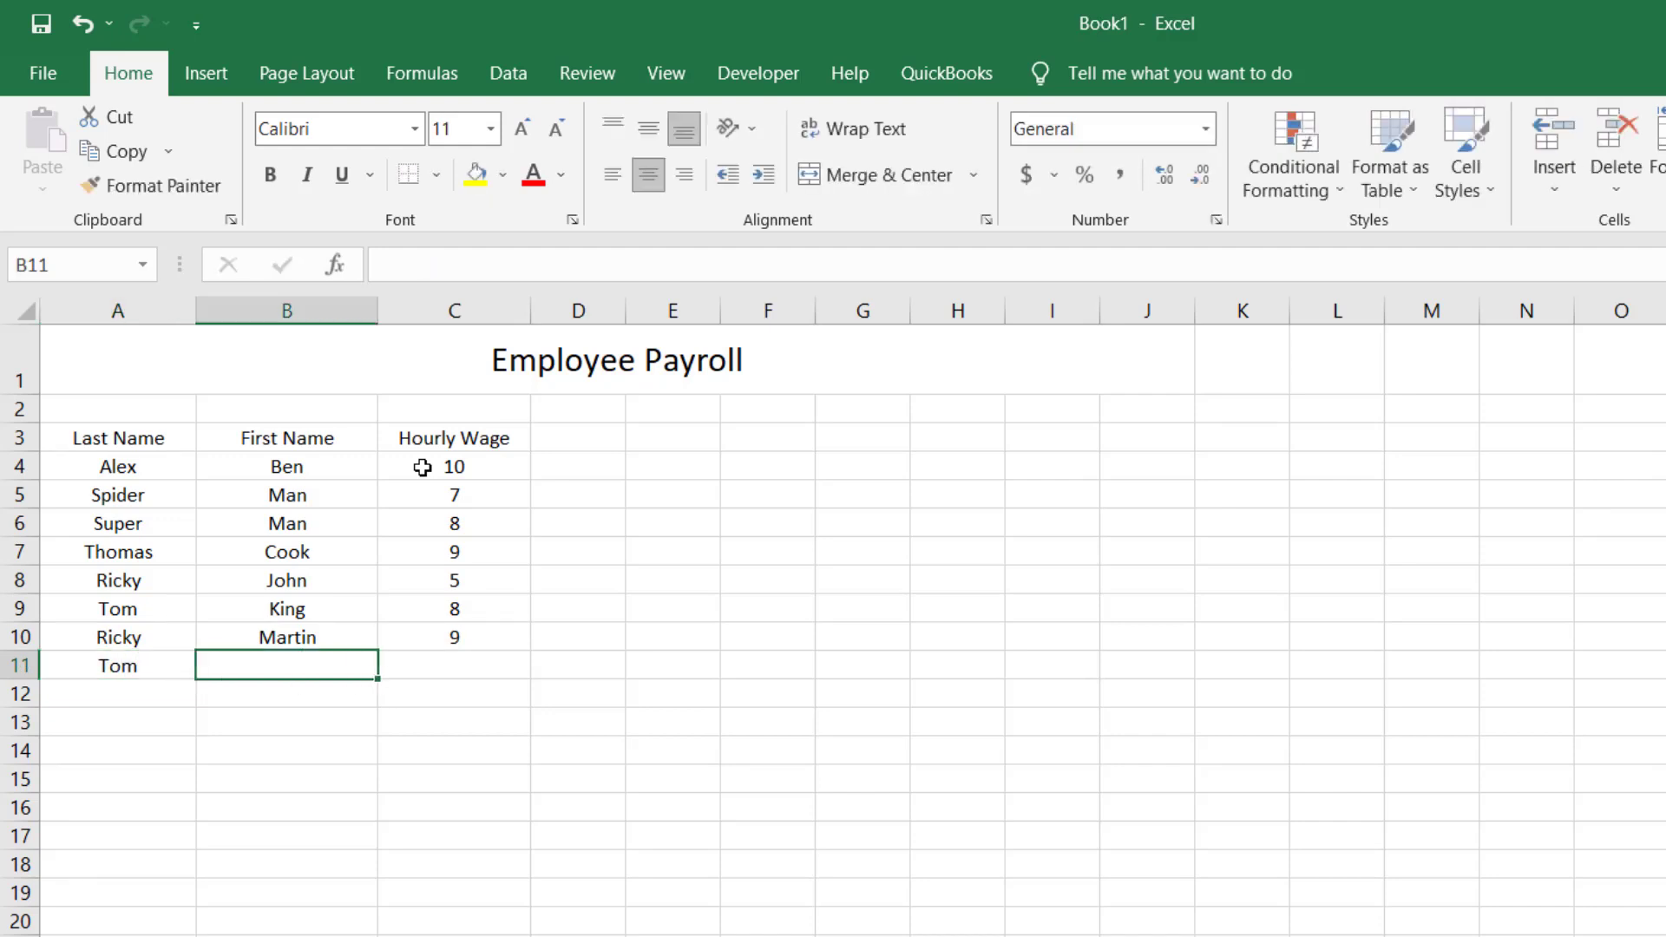
text(Jerry)
key(Tab)
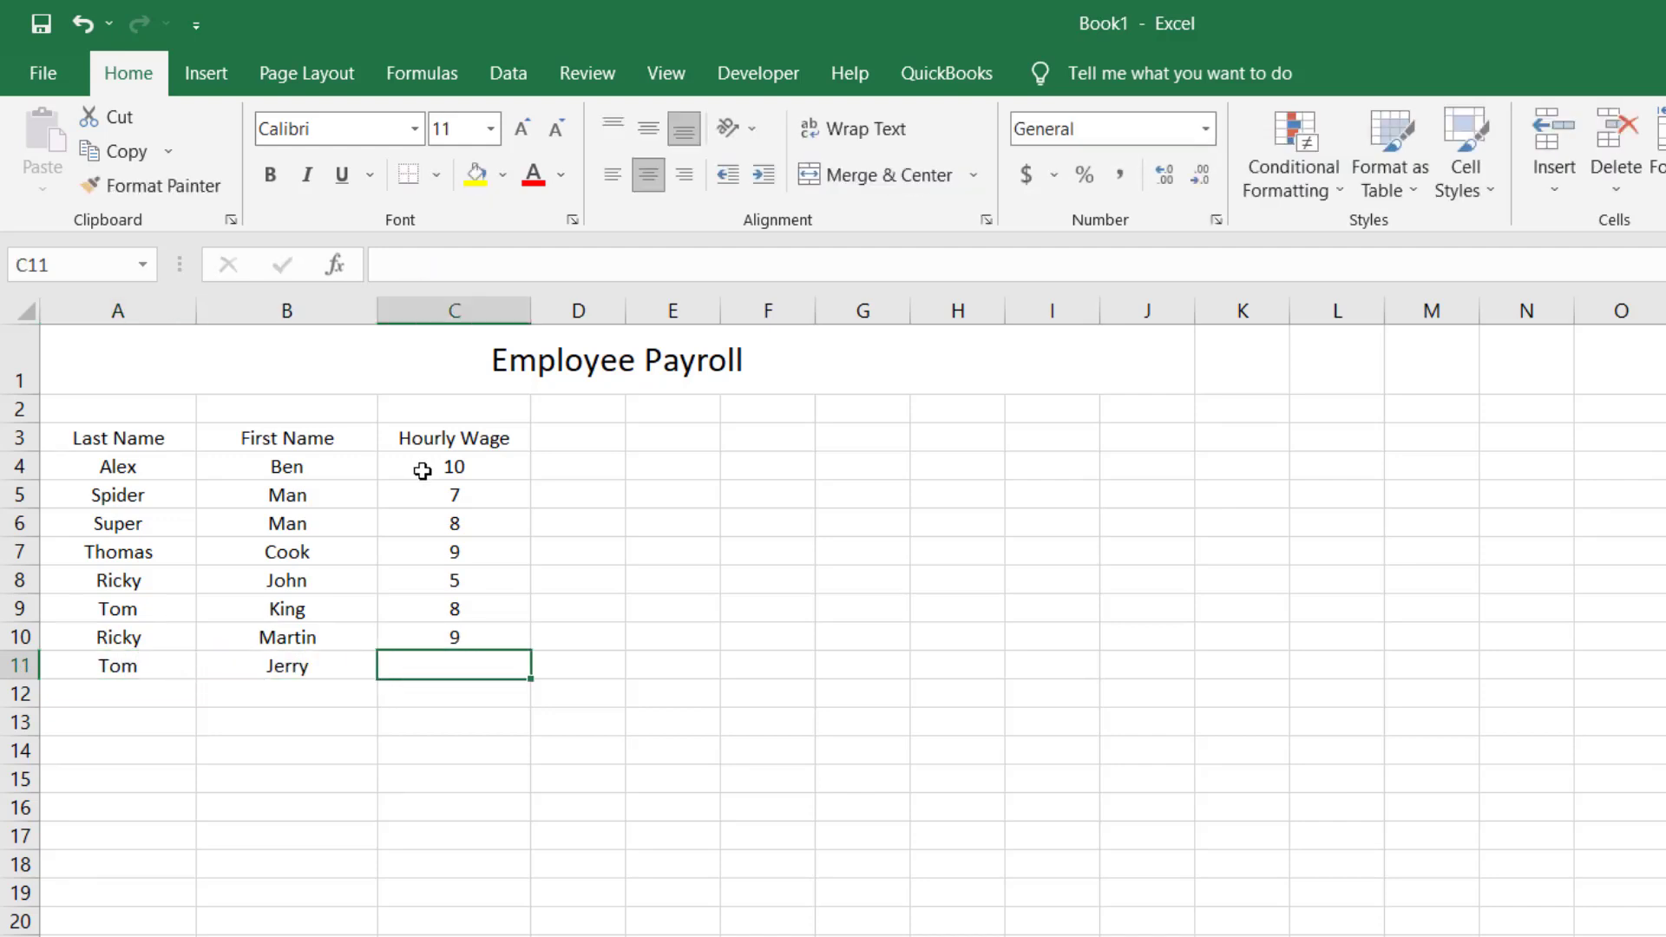
text(11)
key(Return)
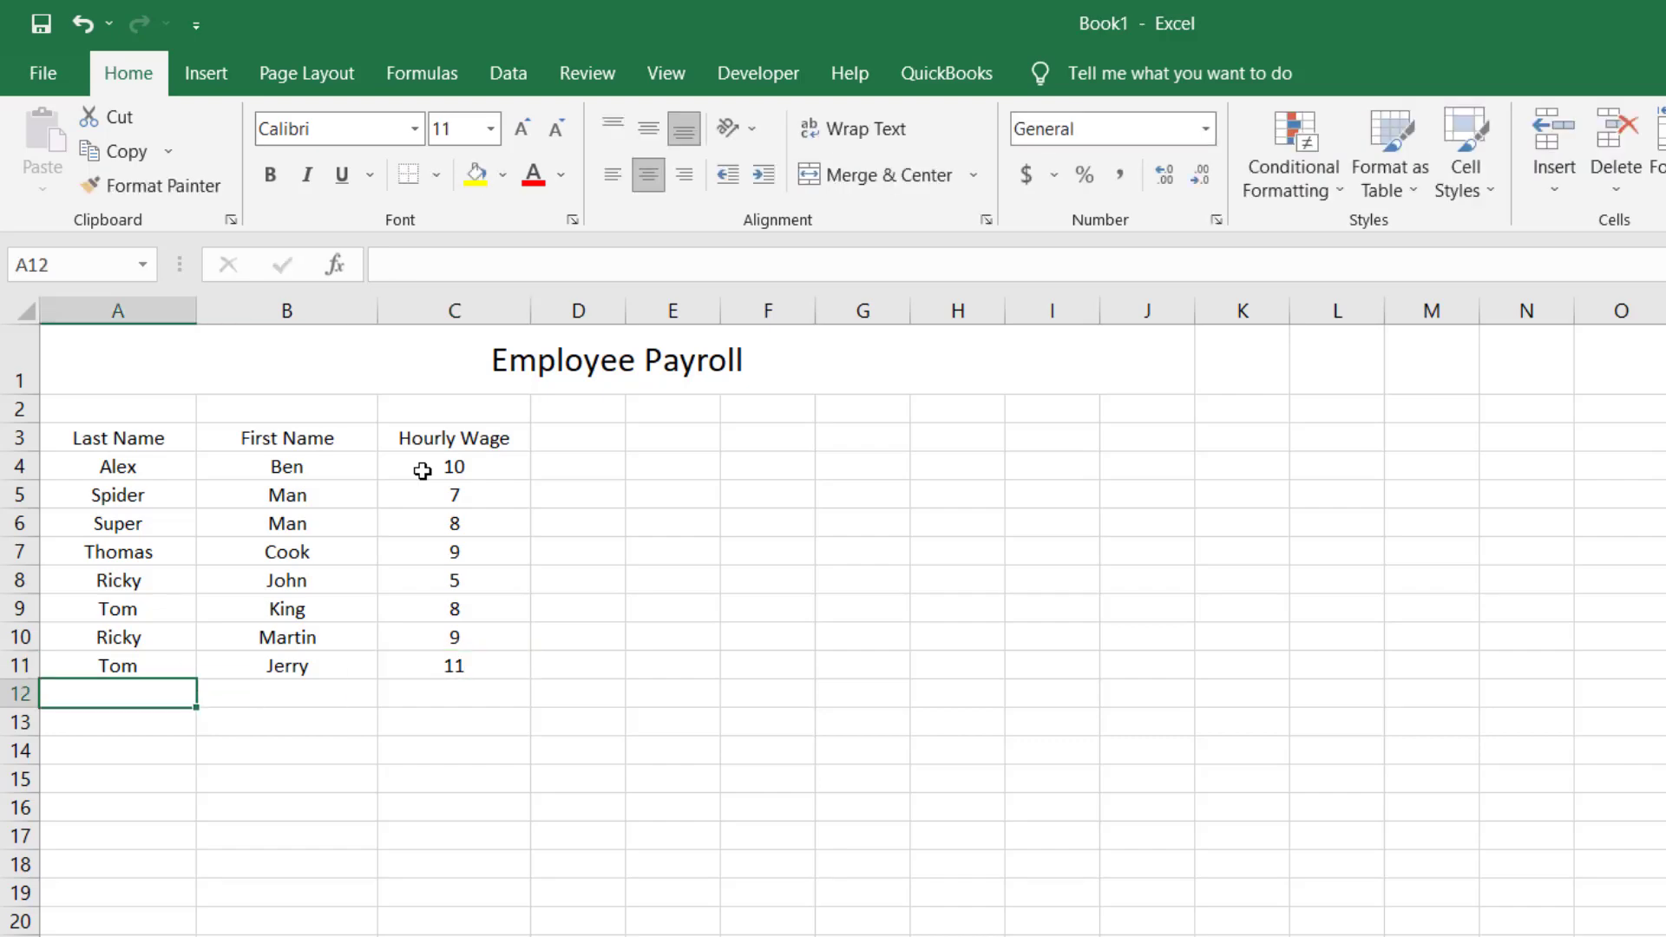
Fill row 12 with the ninth employee's last name and first name and an hourly wage of 13
text(Qu)
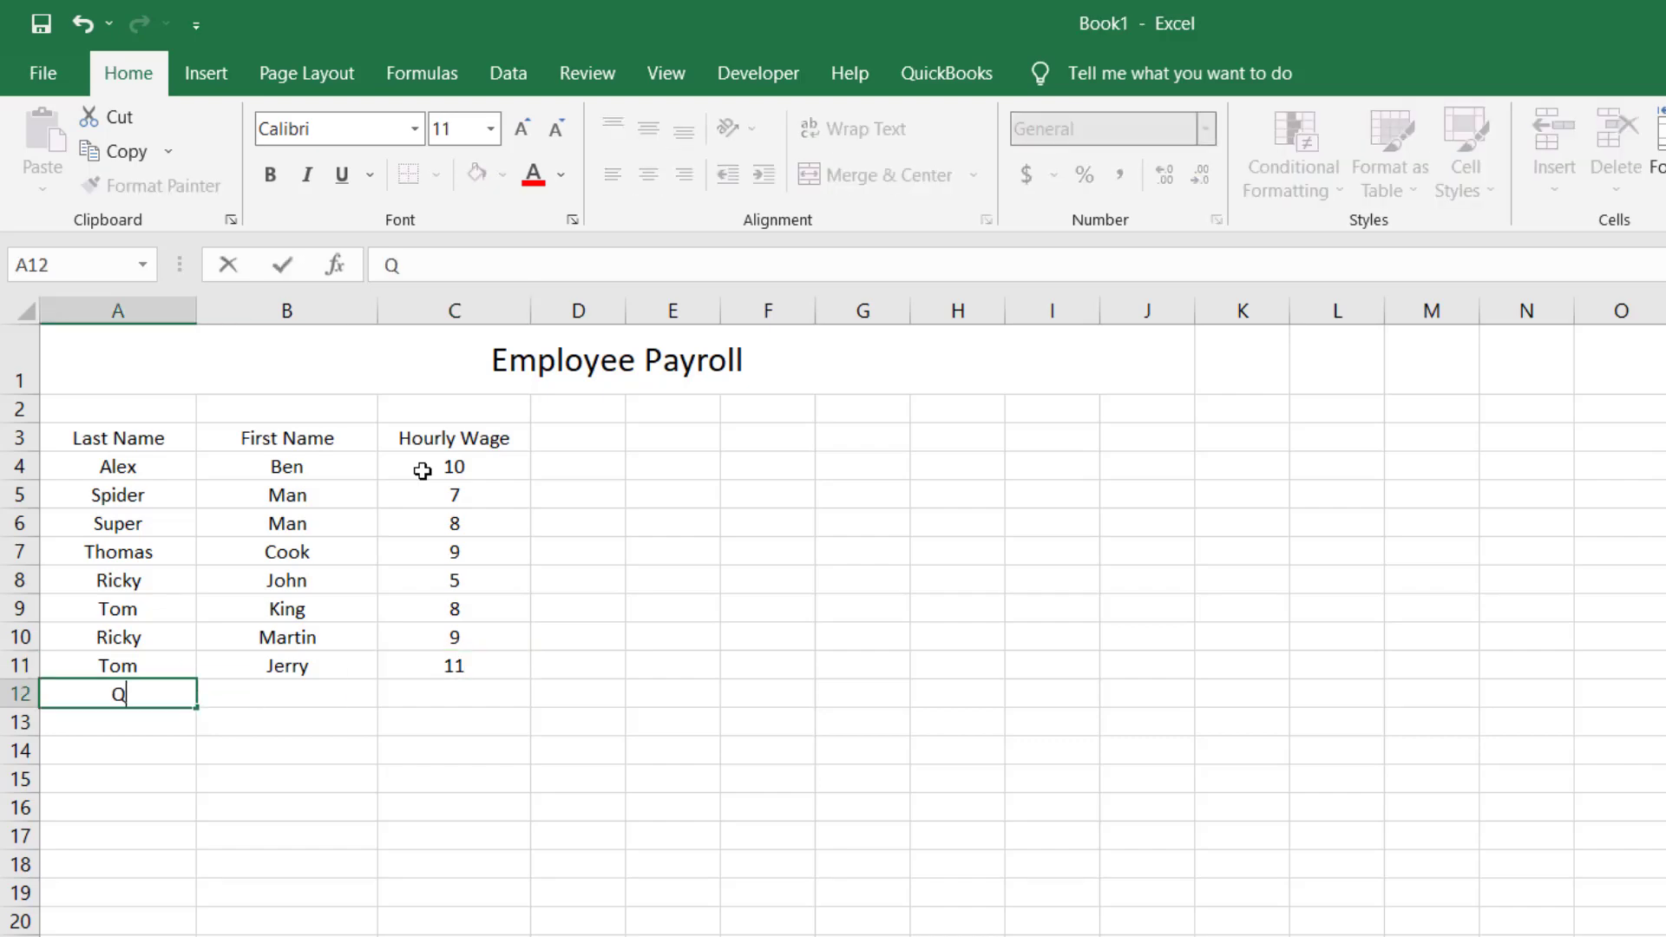
key(BackSpace)
key(BackSpace)
text(Kim)
key(Tab)
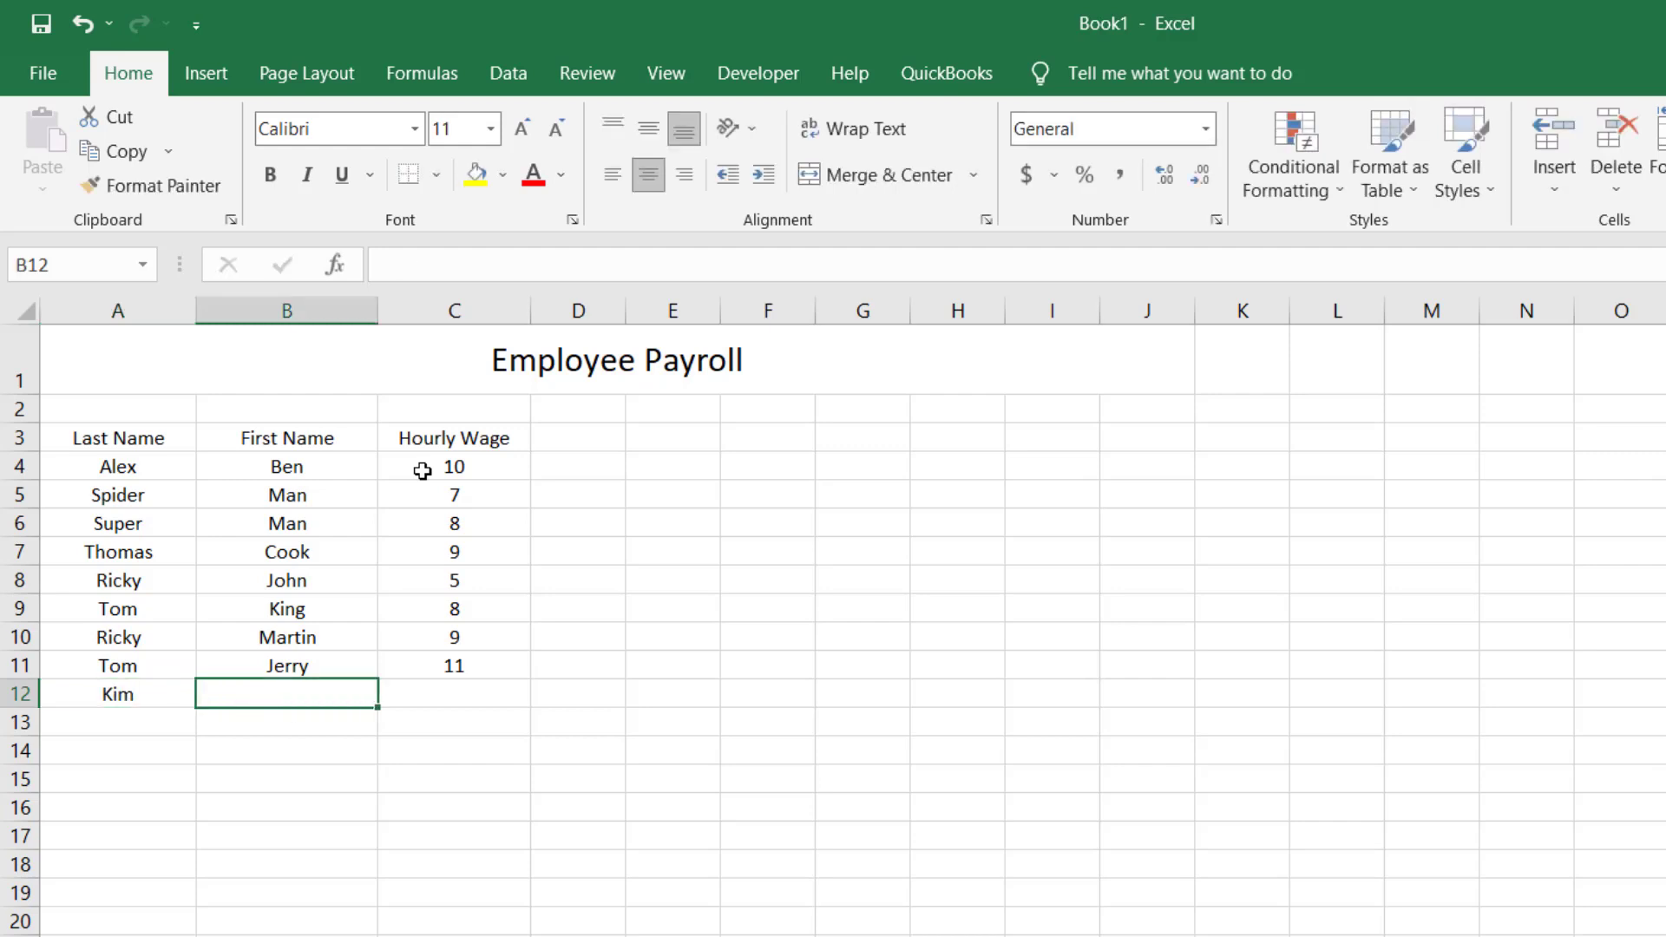
text(Ron)
key(Tab)
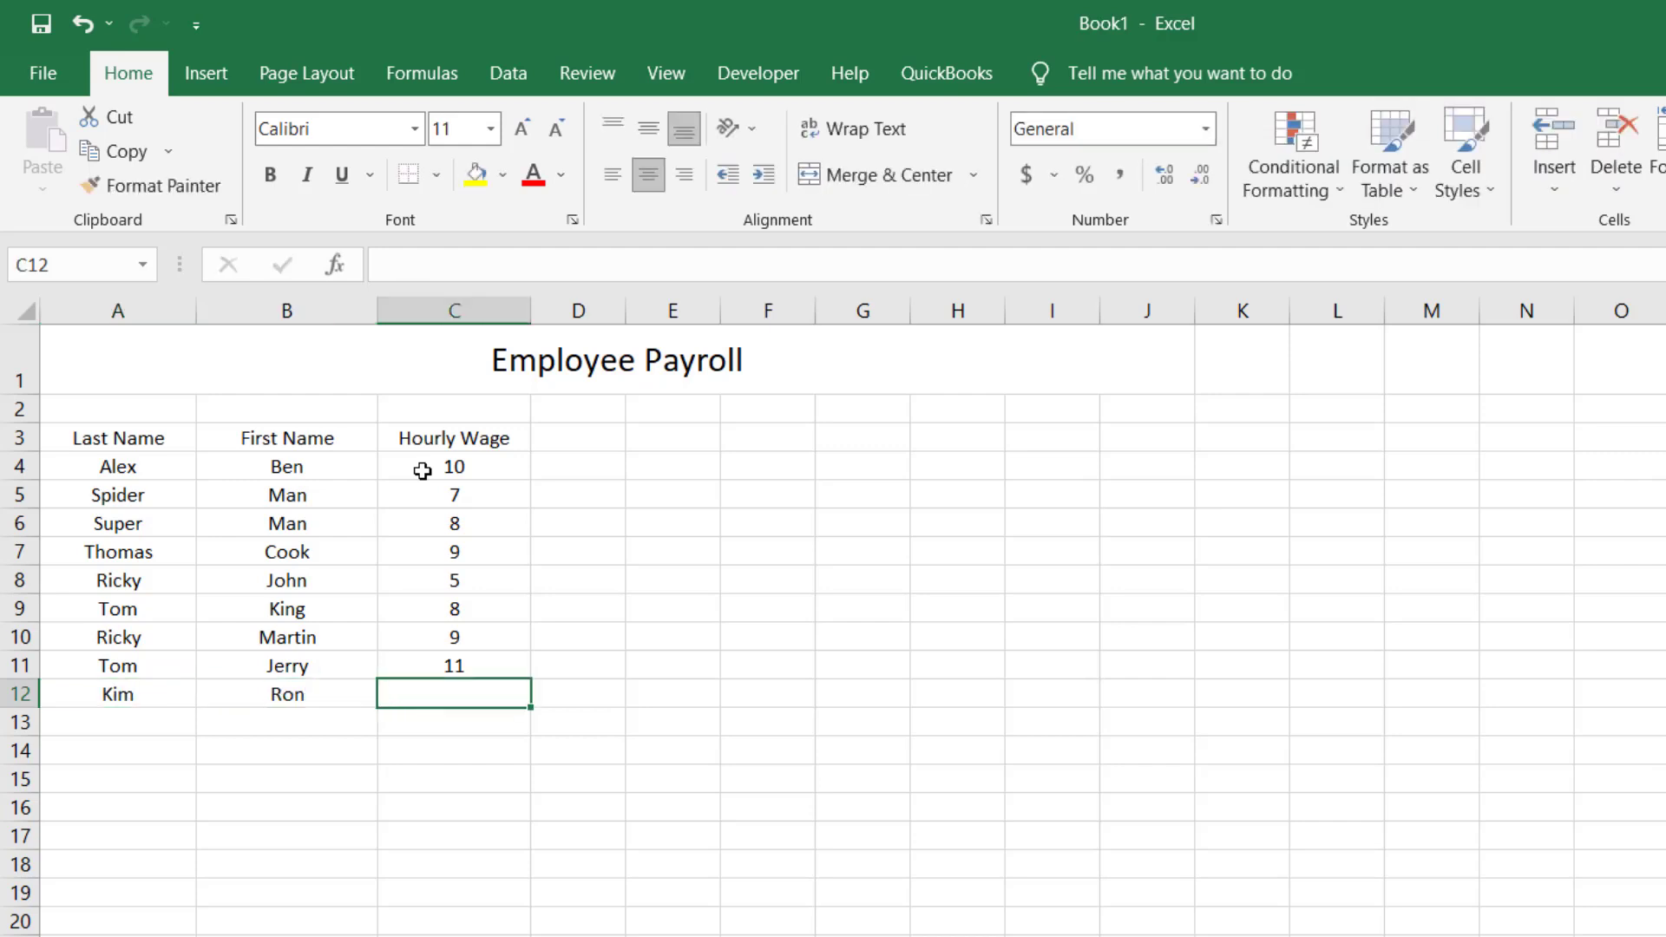
key(BackSpace)
text(13)
key(Return)
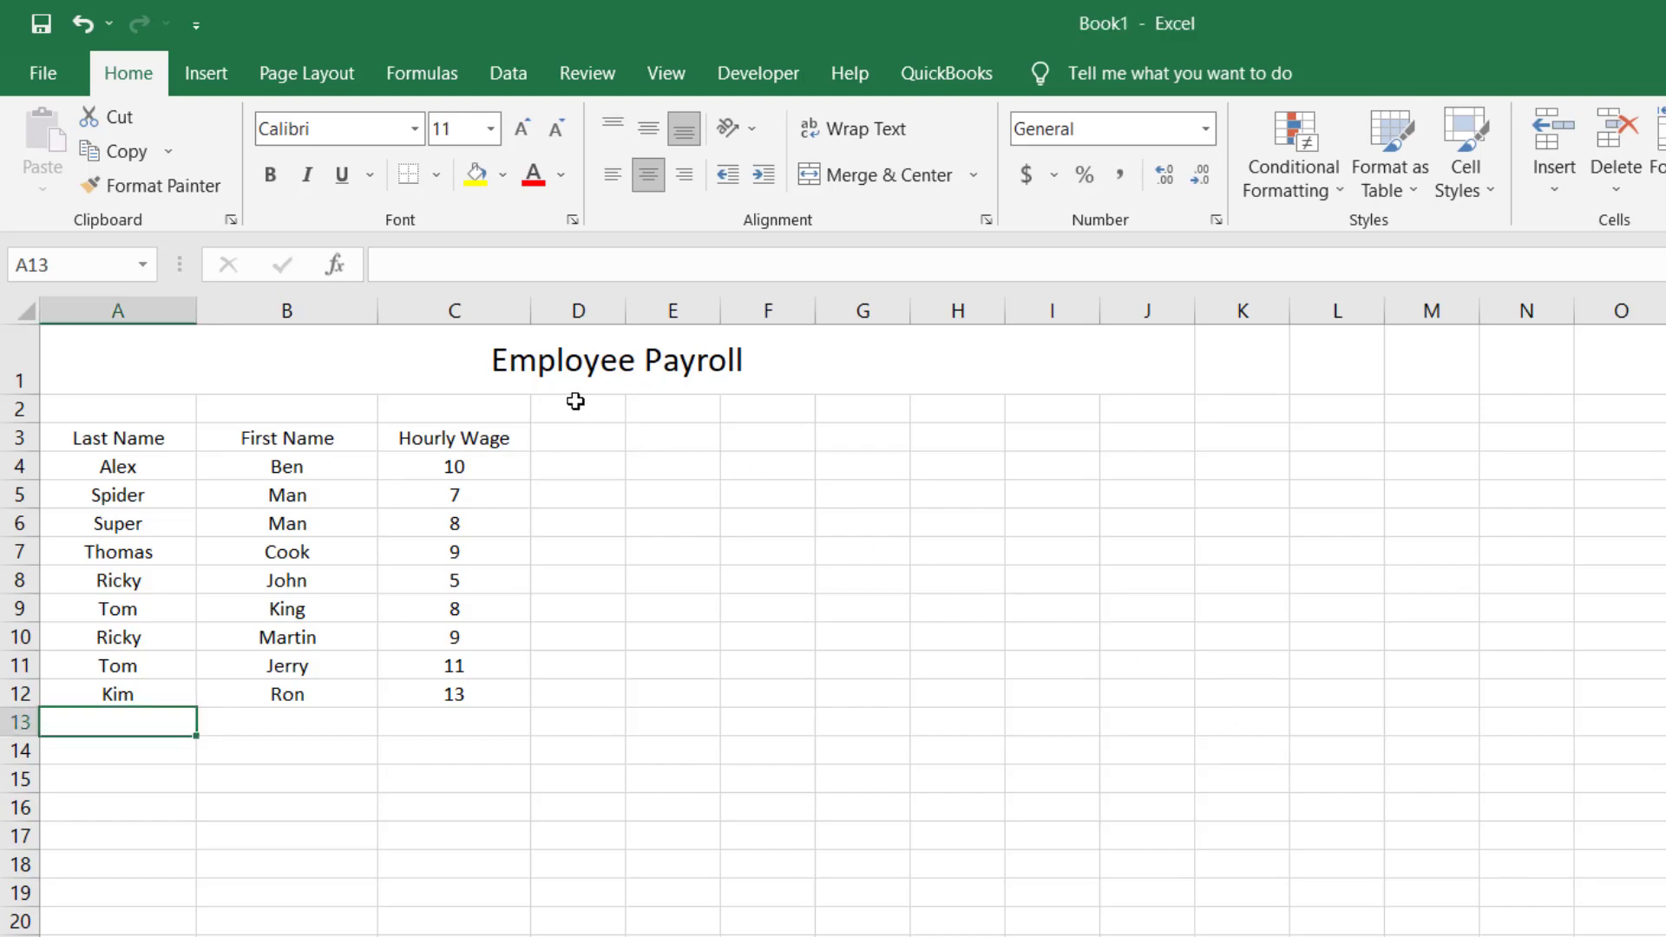
Enter January in cell D2 and insert a blank row above the column header row
click(579, 406)
text(January)
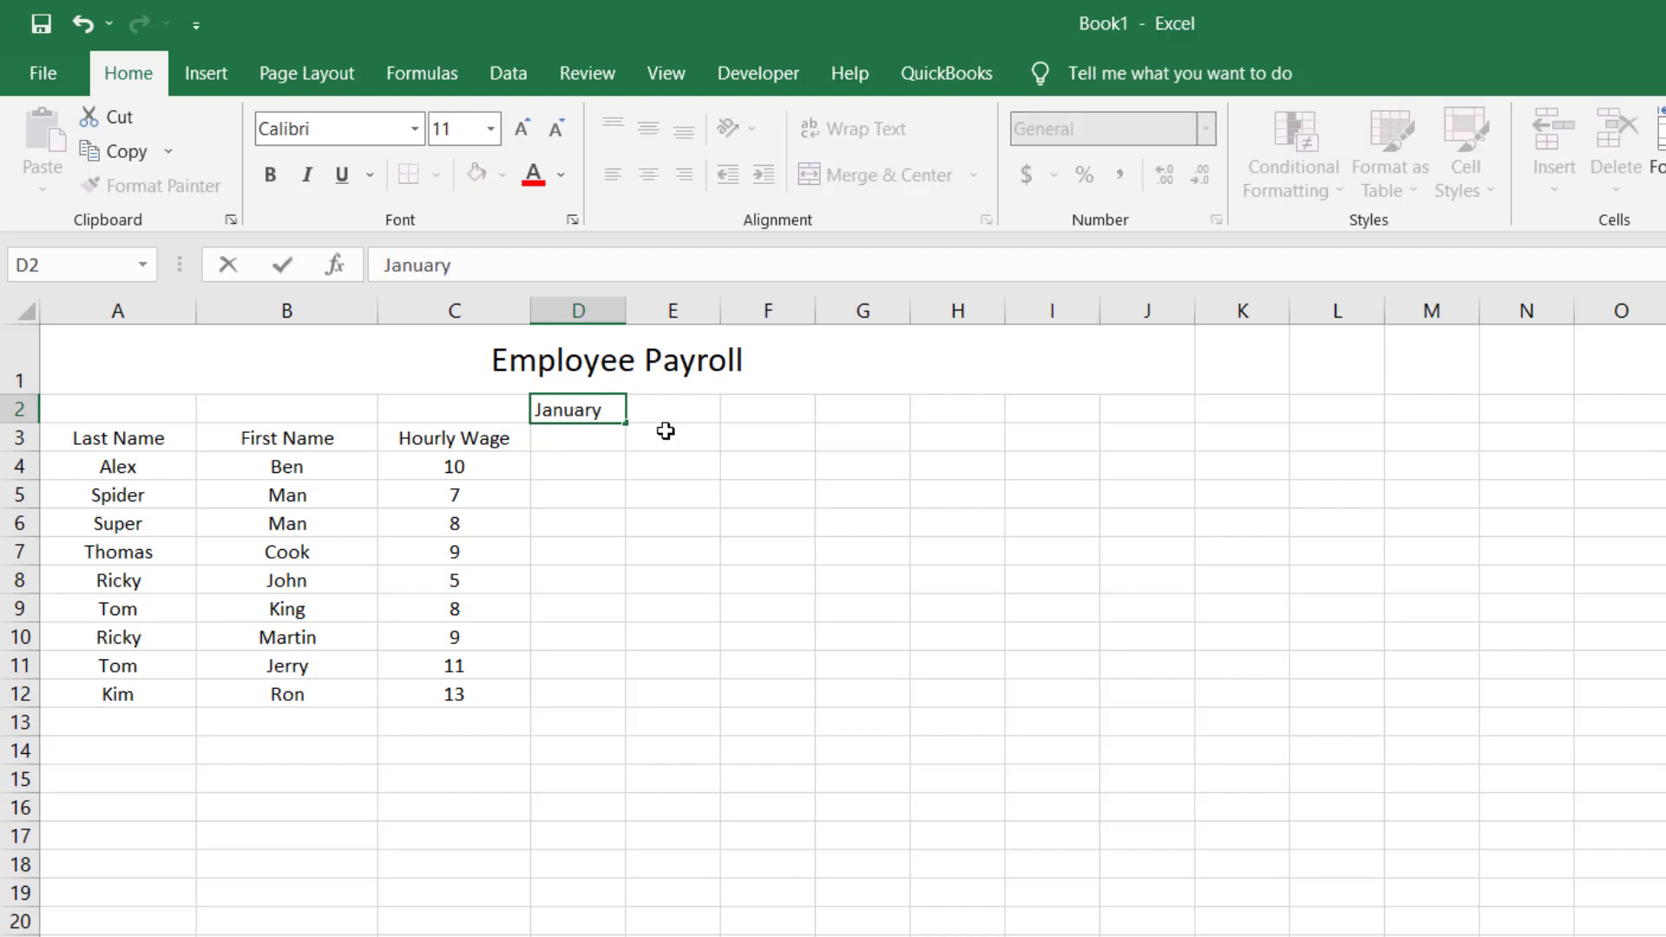
key(Return)
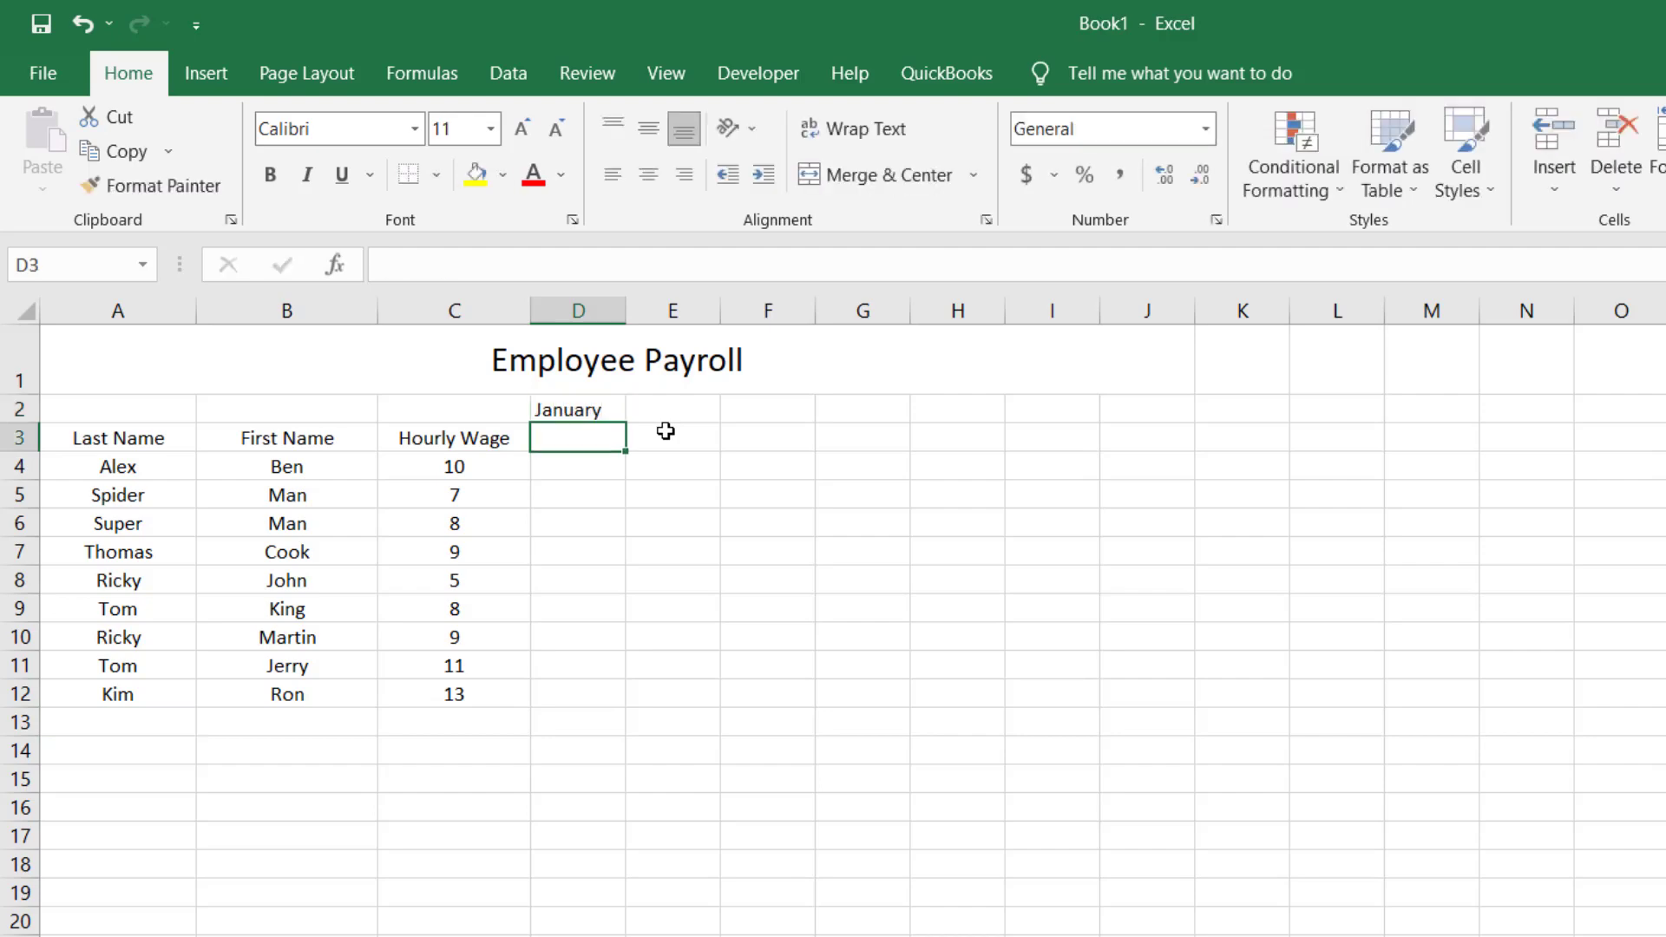
right_click(19, 437)
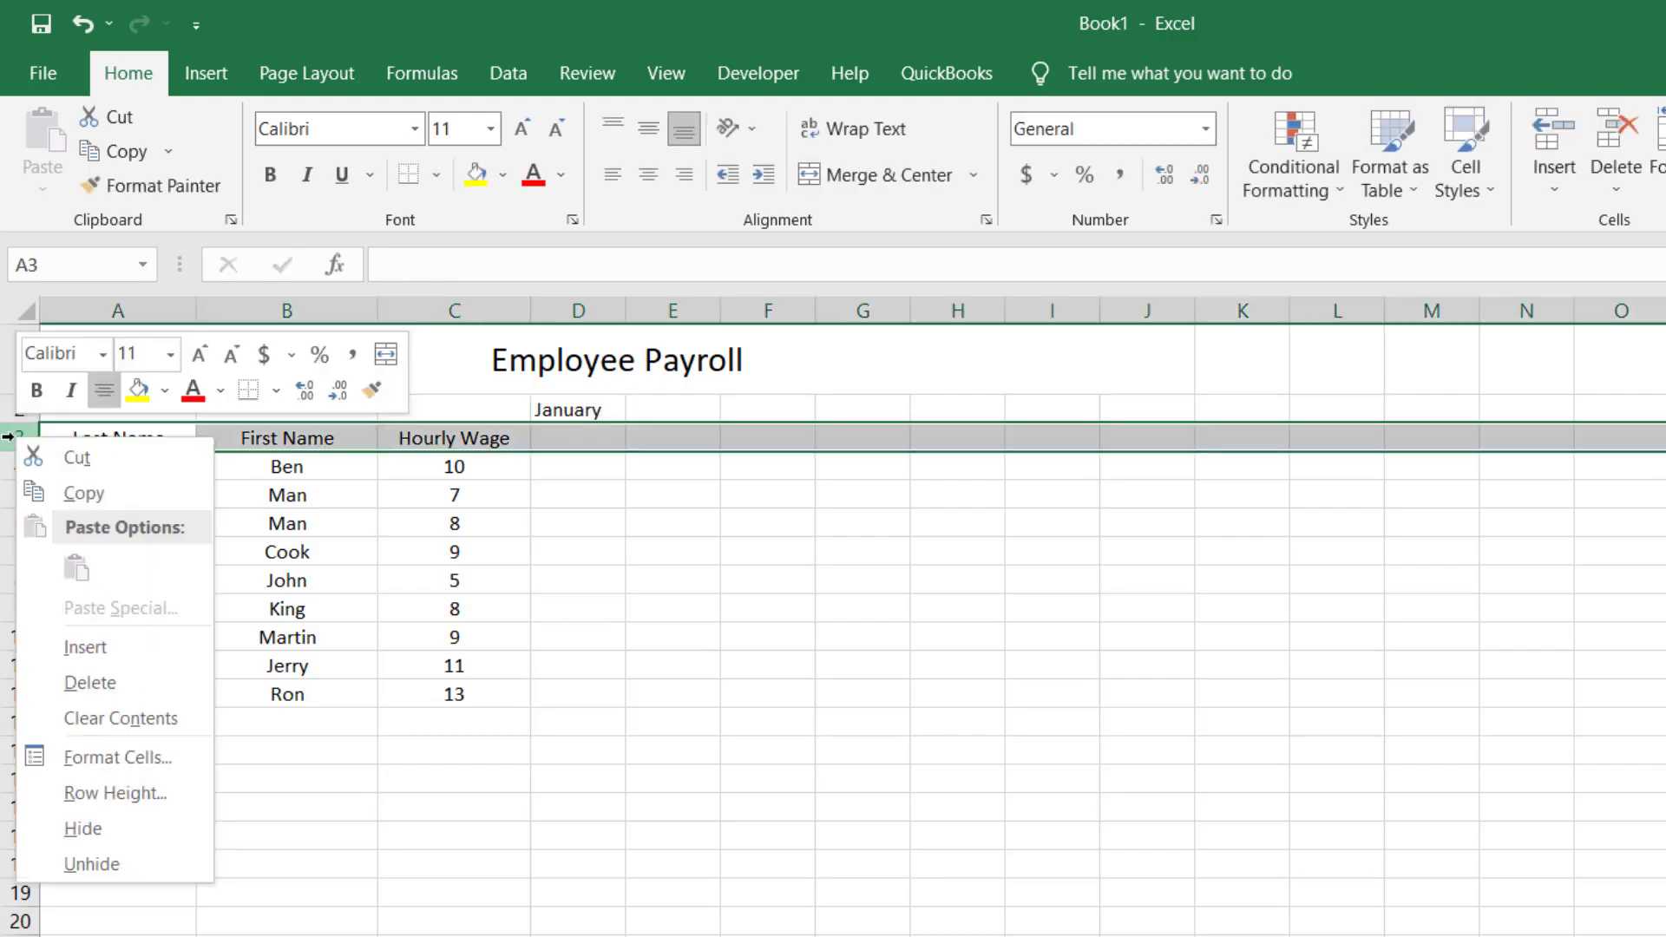
click(71, 648)
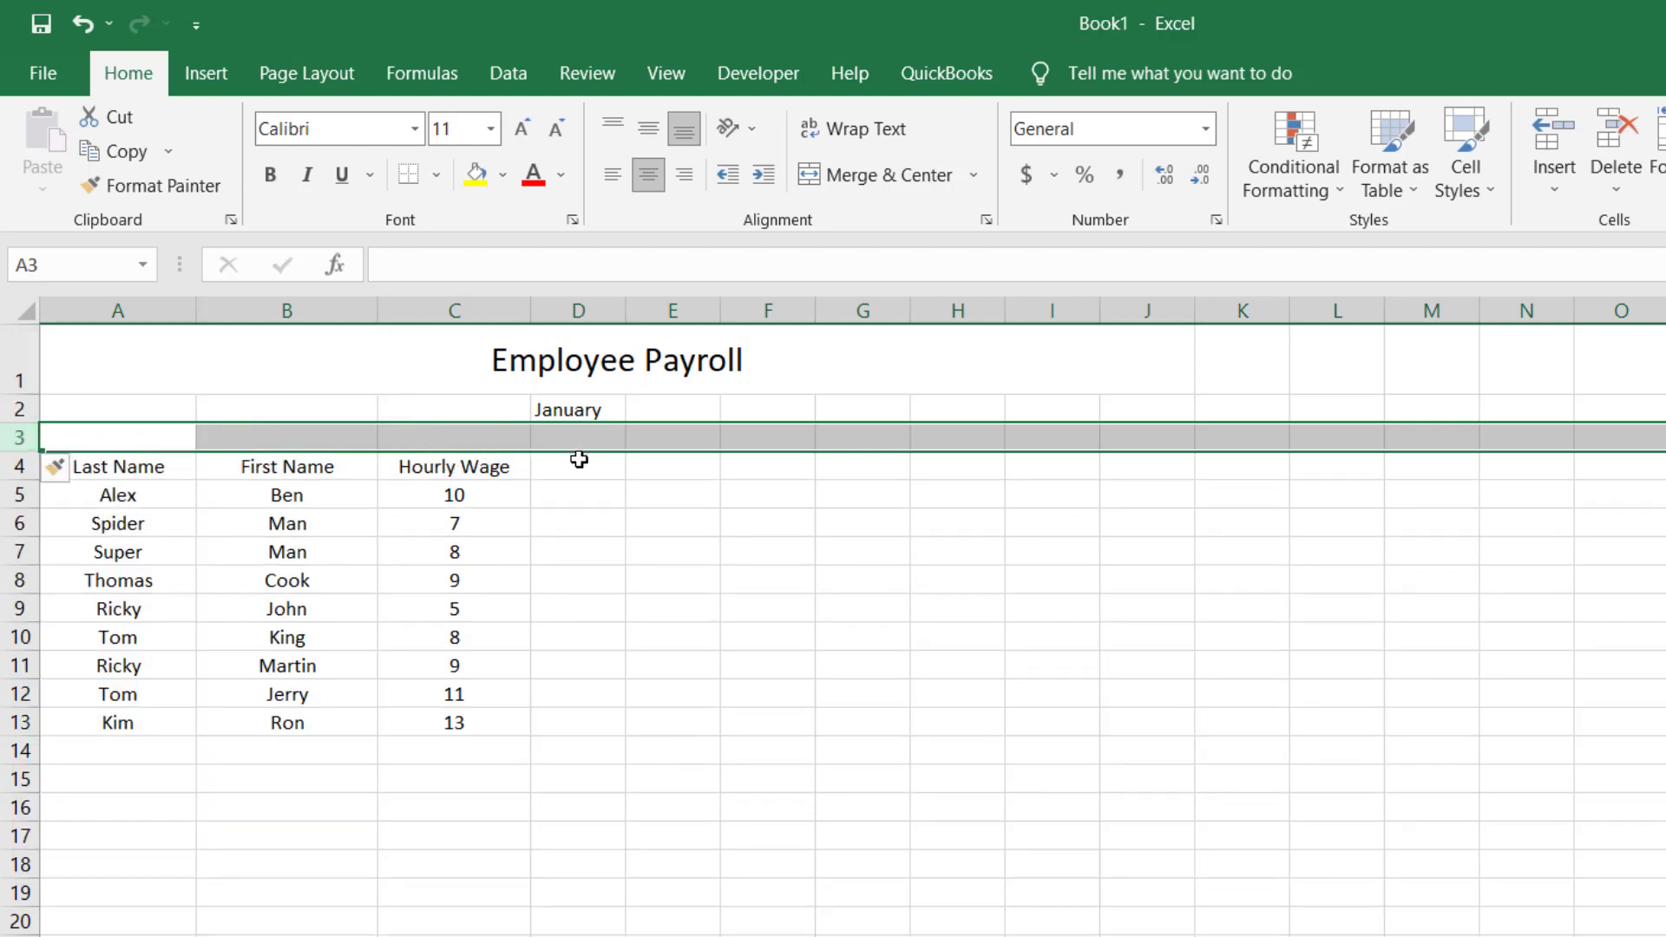
Add the header Hours Worked in cell D4 and widen column D so the header fits
click(579, 463)
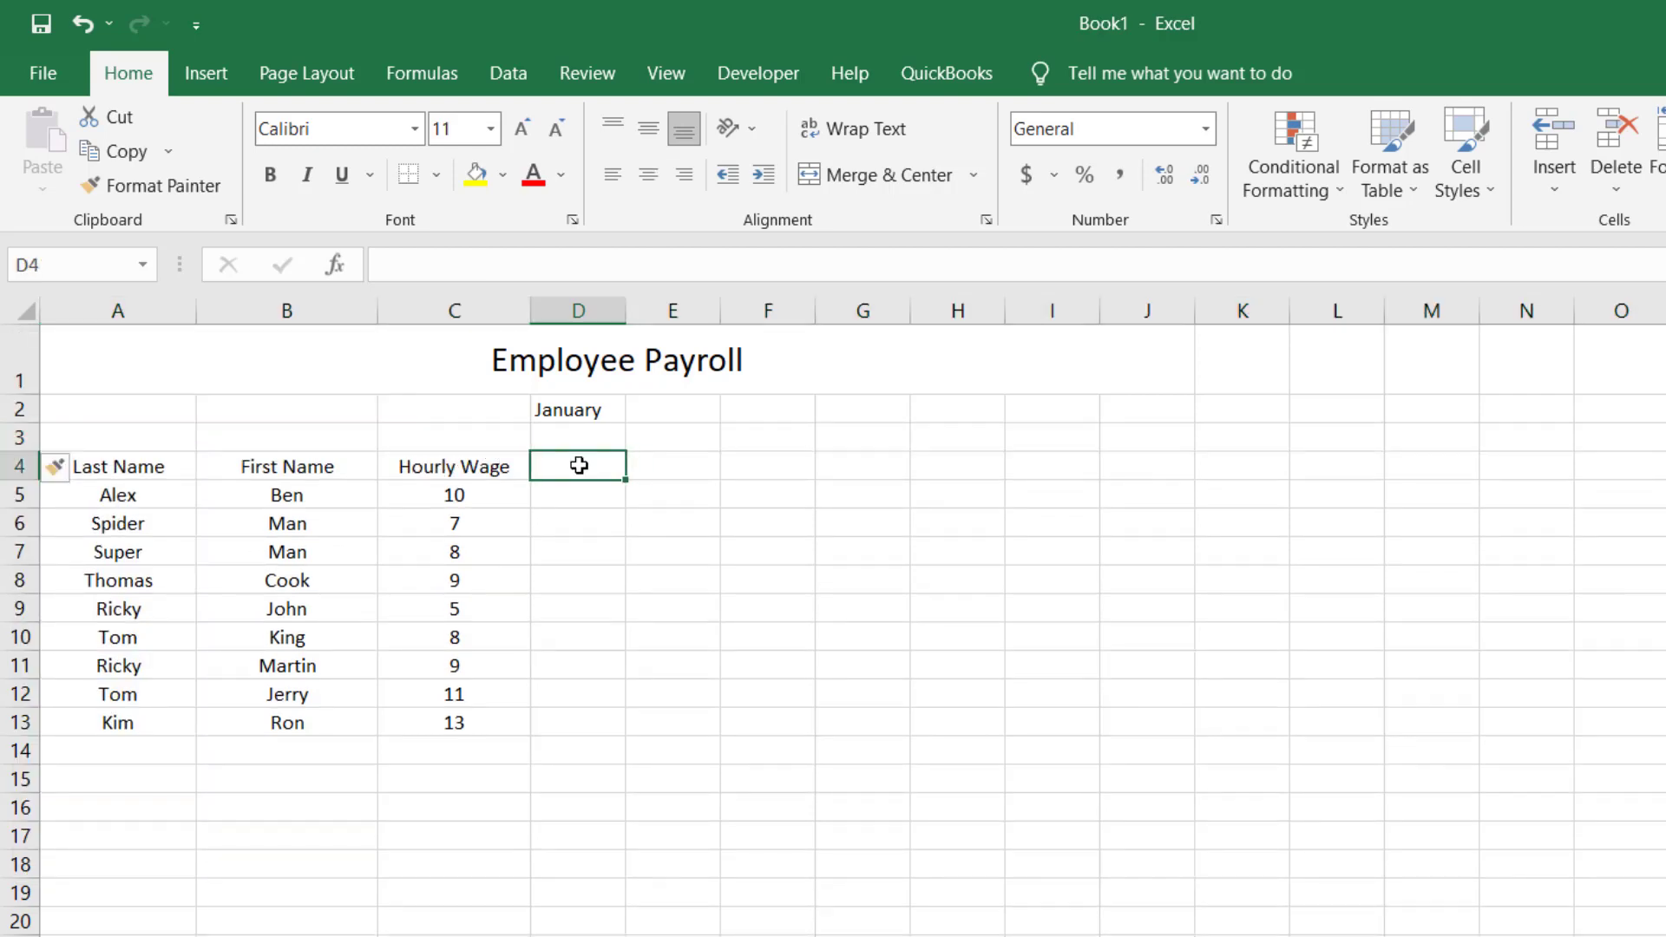
text(Hours Wokr)
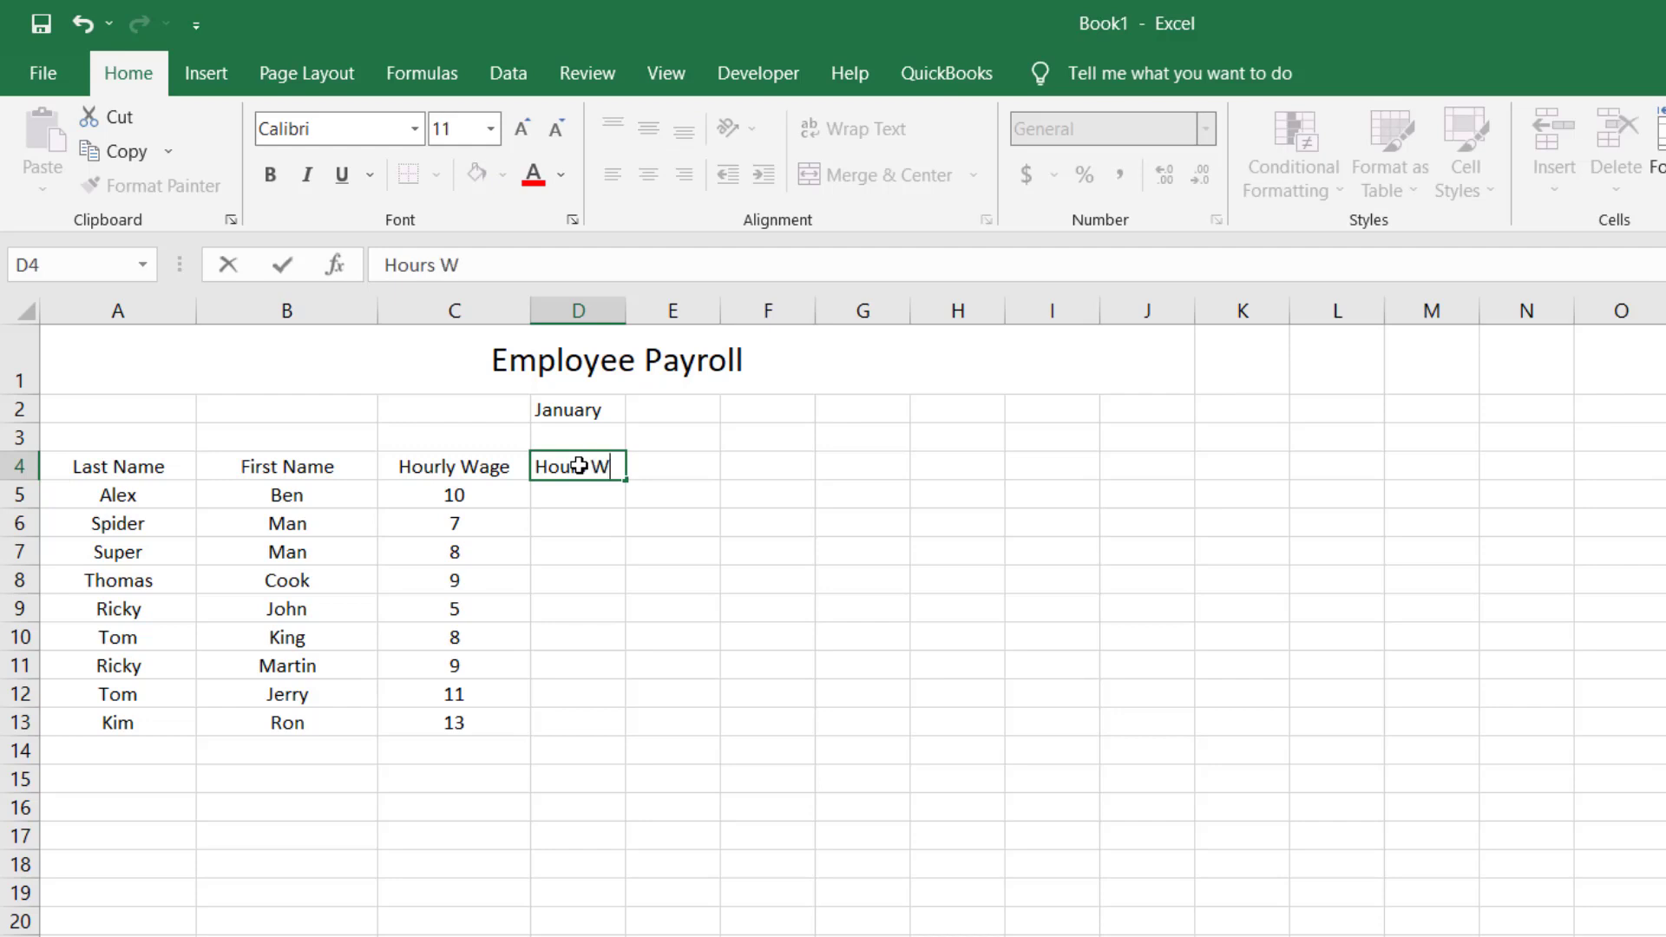
key(BackSpace)
key(BackSpace)
text(rked)
key(Return)
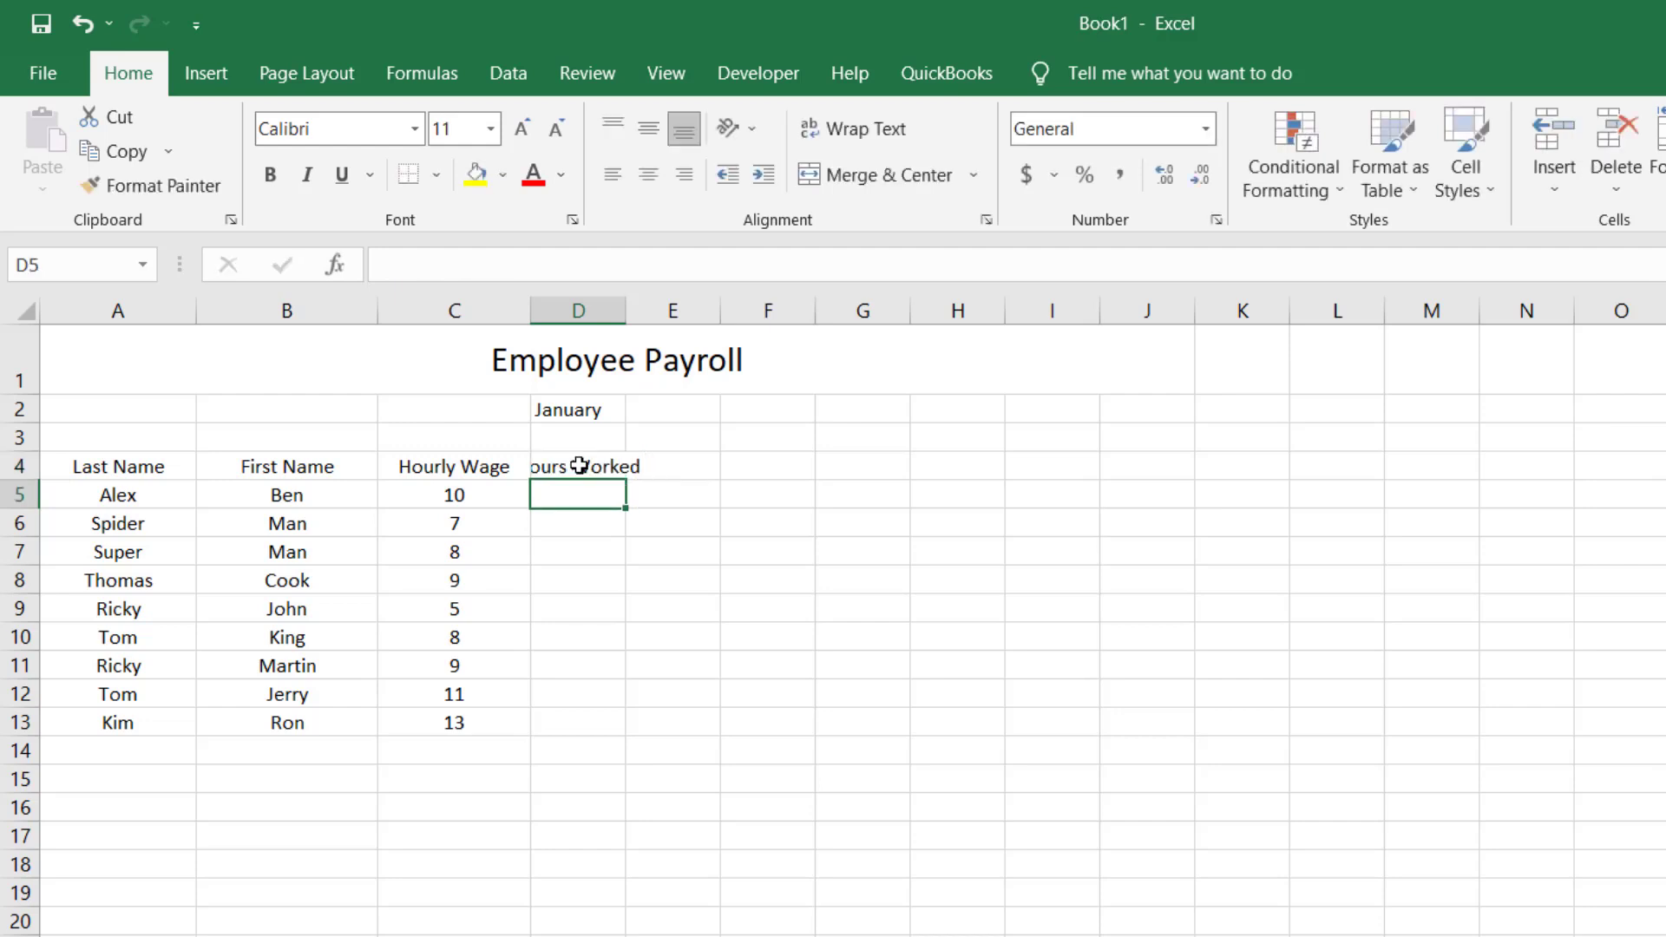
drag(625, 314, 666, 315)
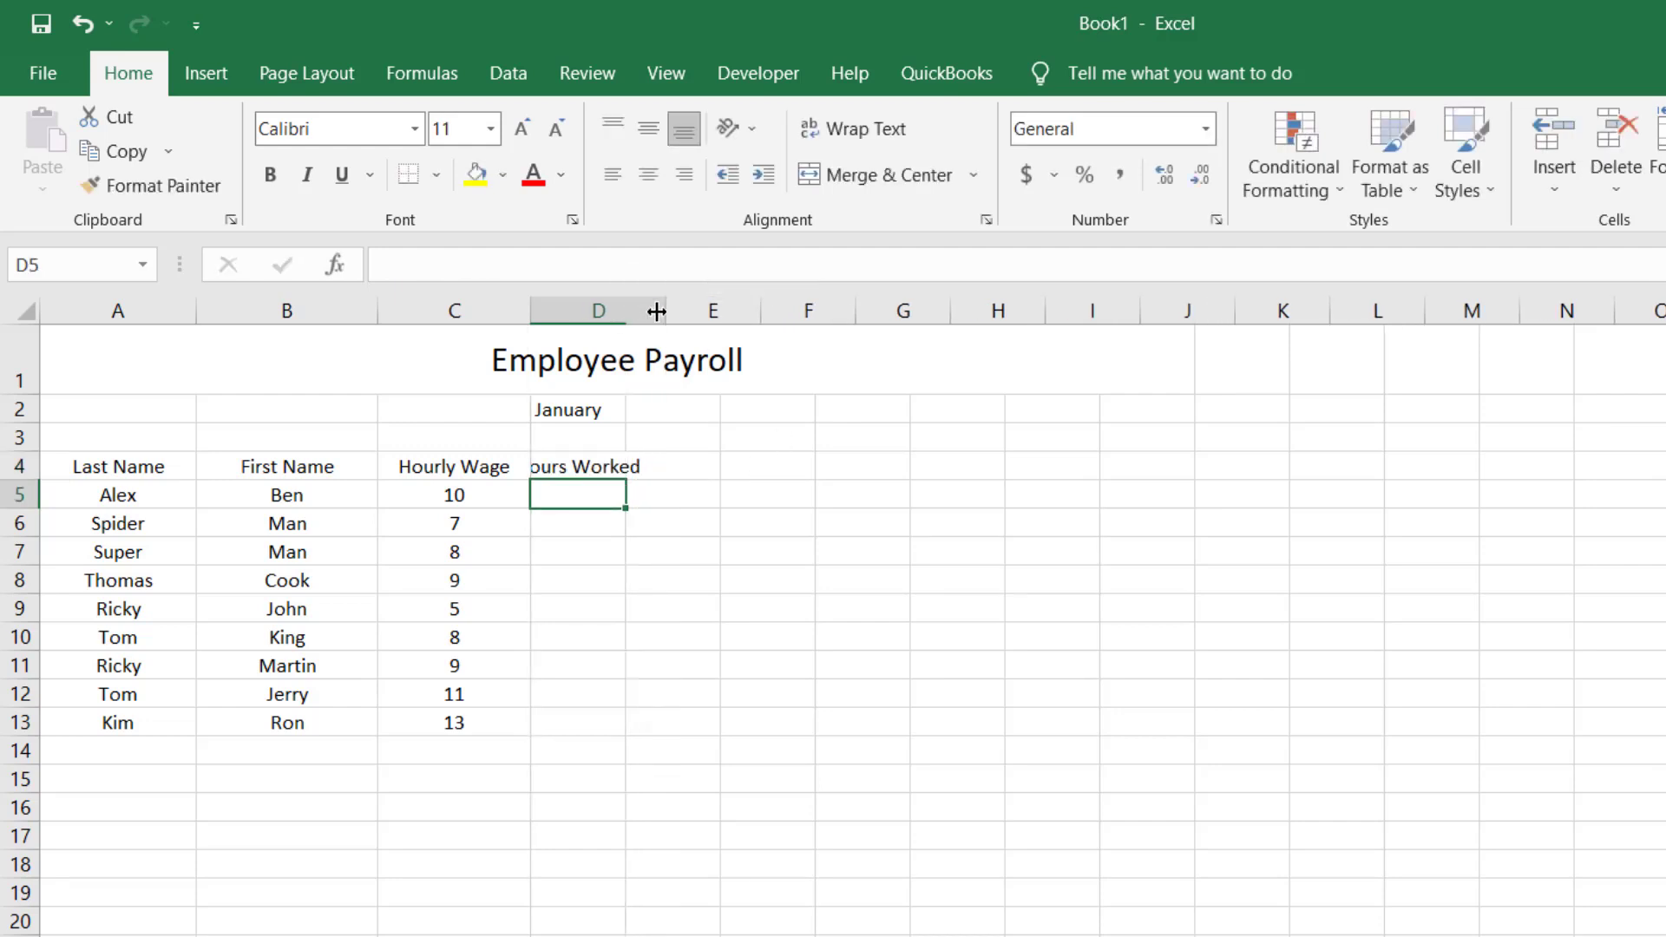
Enter the year 2022 in cell D3, between January and the Hours Worked header
click(575, 437)
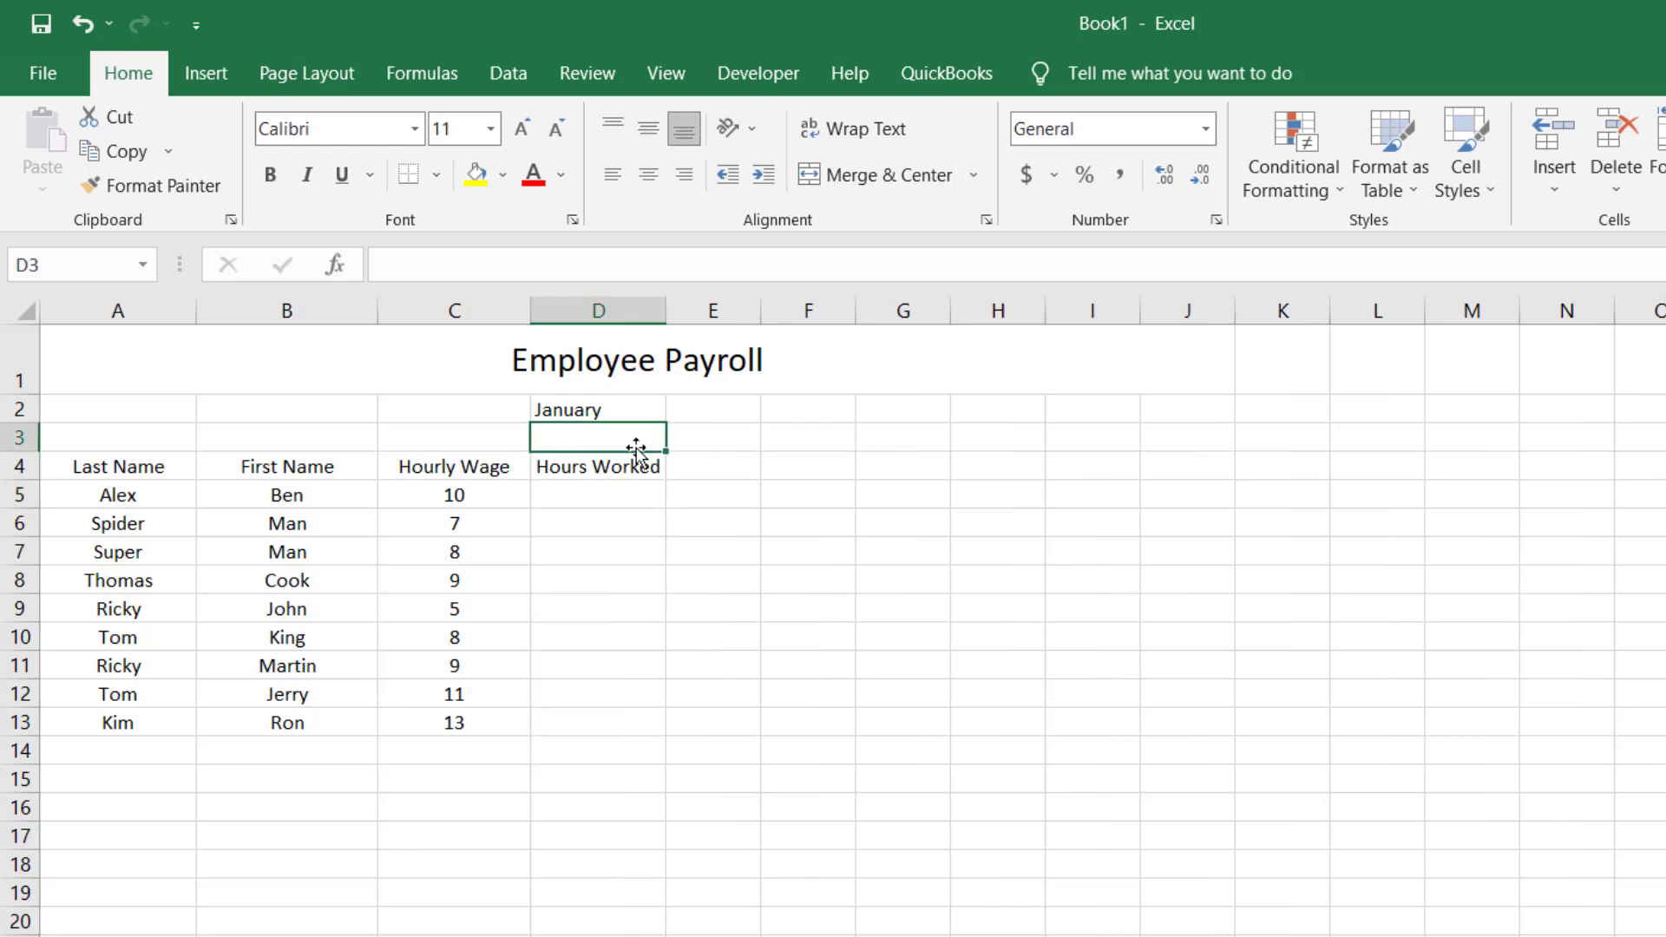
text(2022)
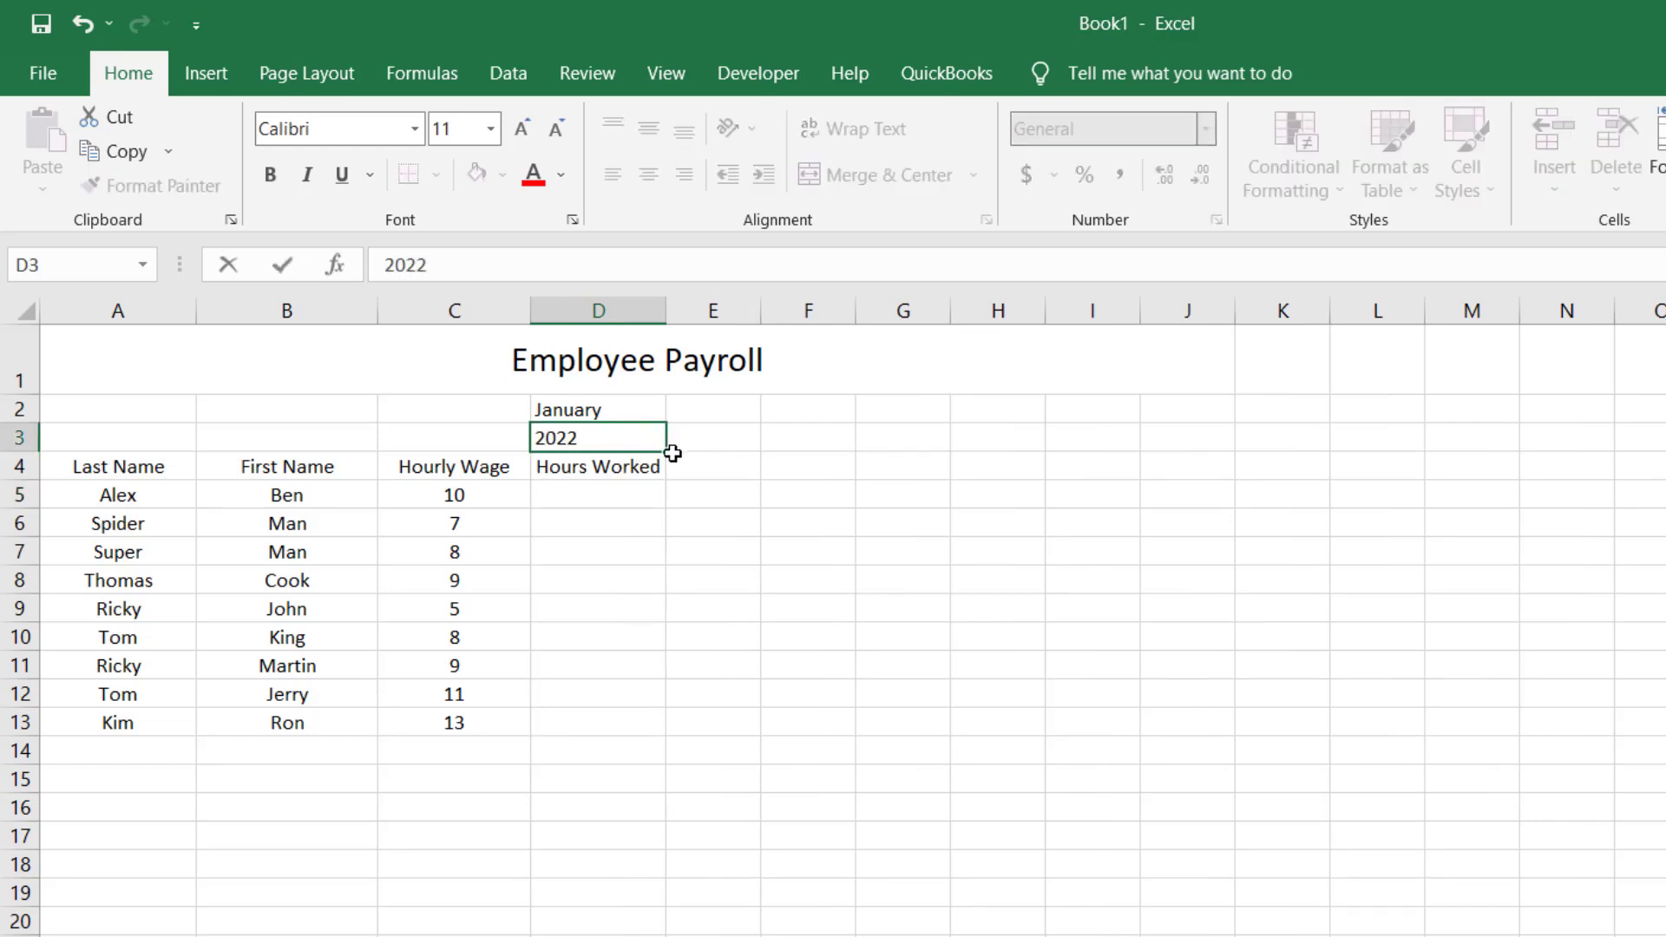
click(625, 492)
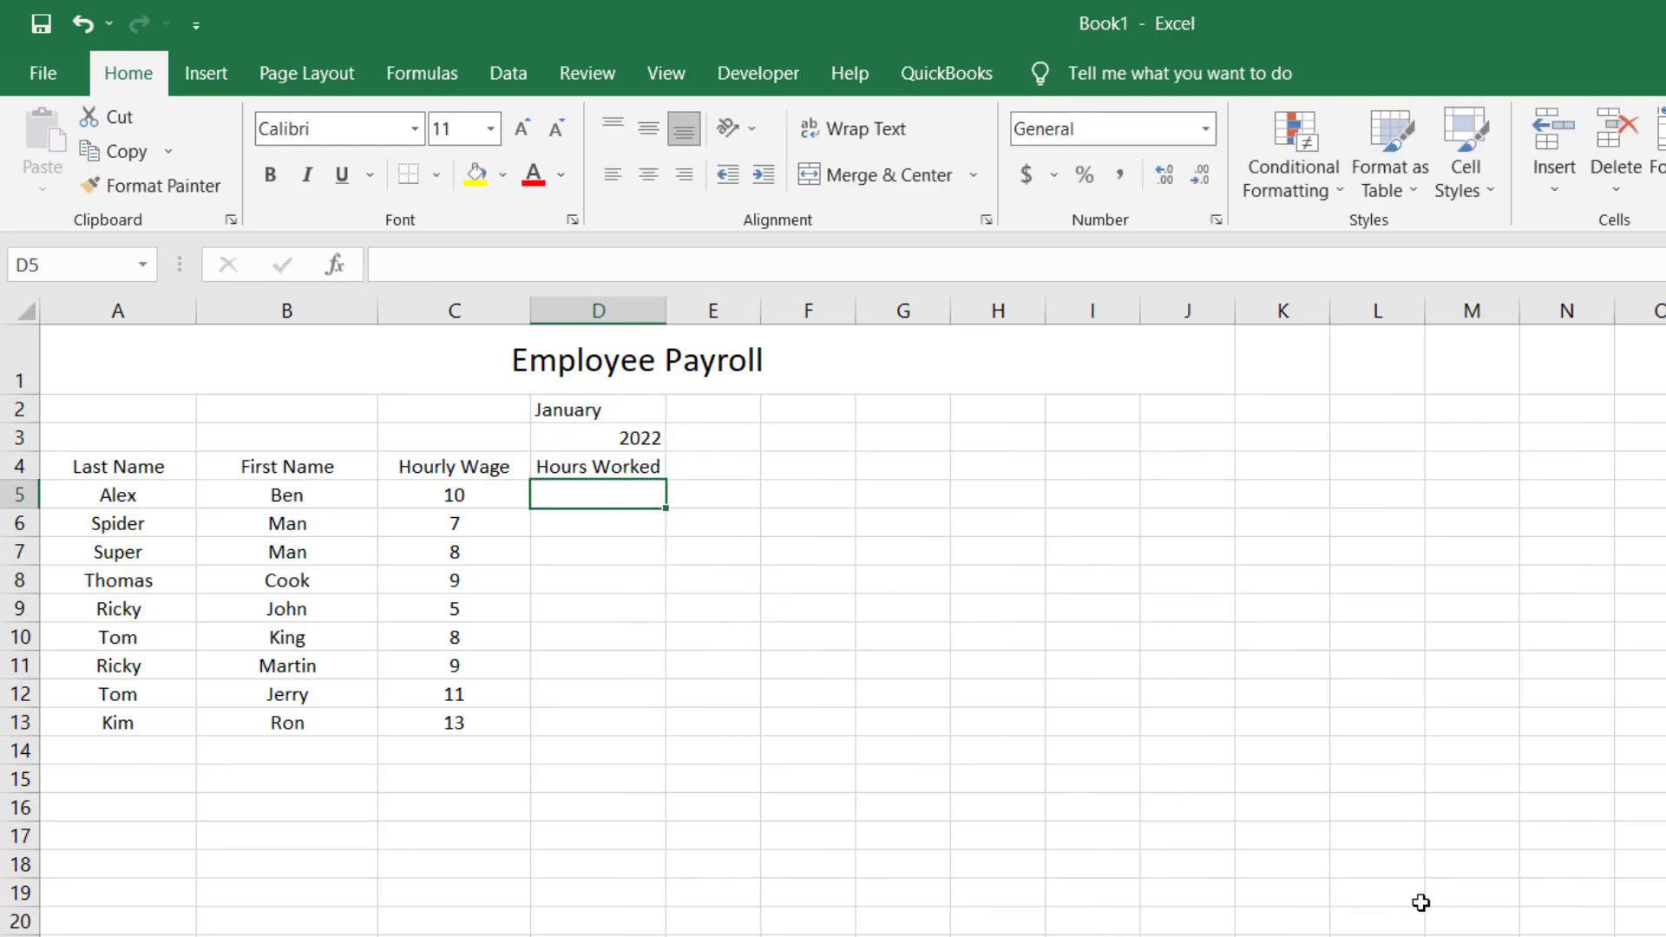
Enter the hours worked for the first four employees in D5 to D8: 40, 50, 41 and 37
click(601, 492)
text(40)
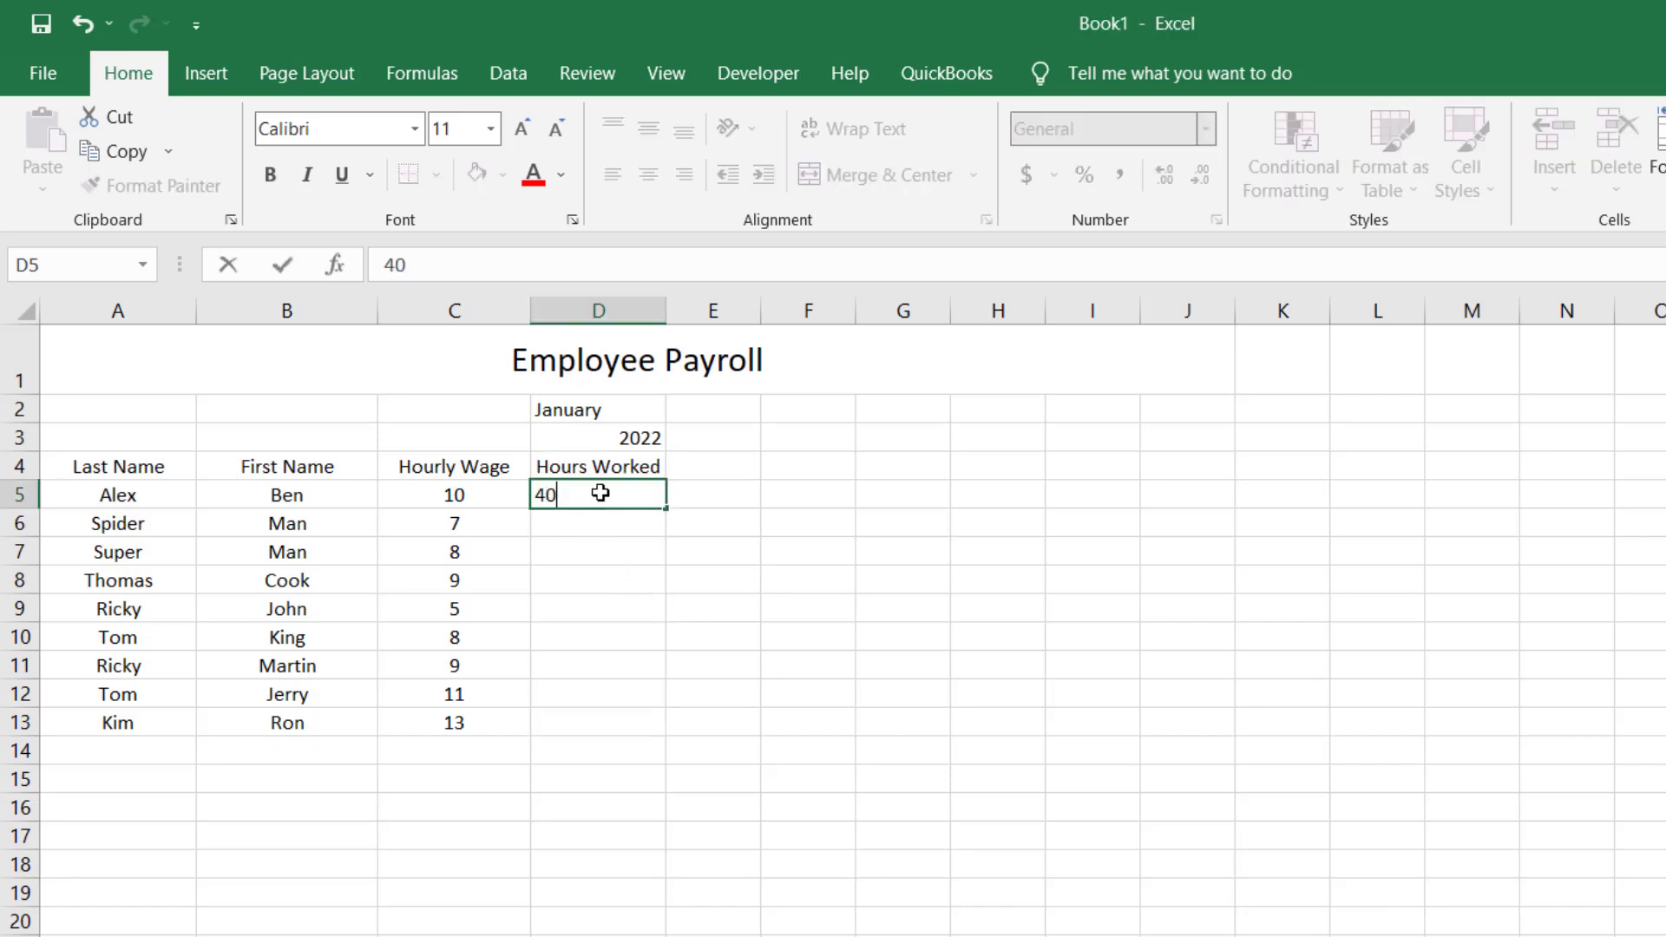
key(Return)
text(50)
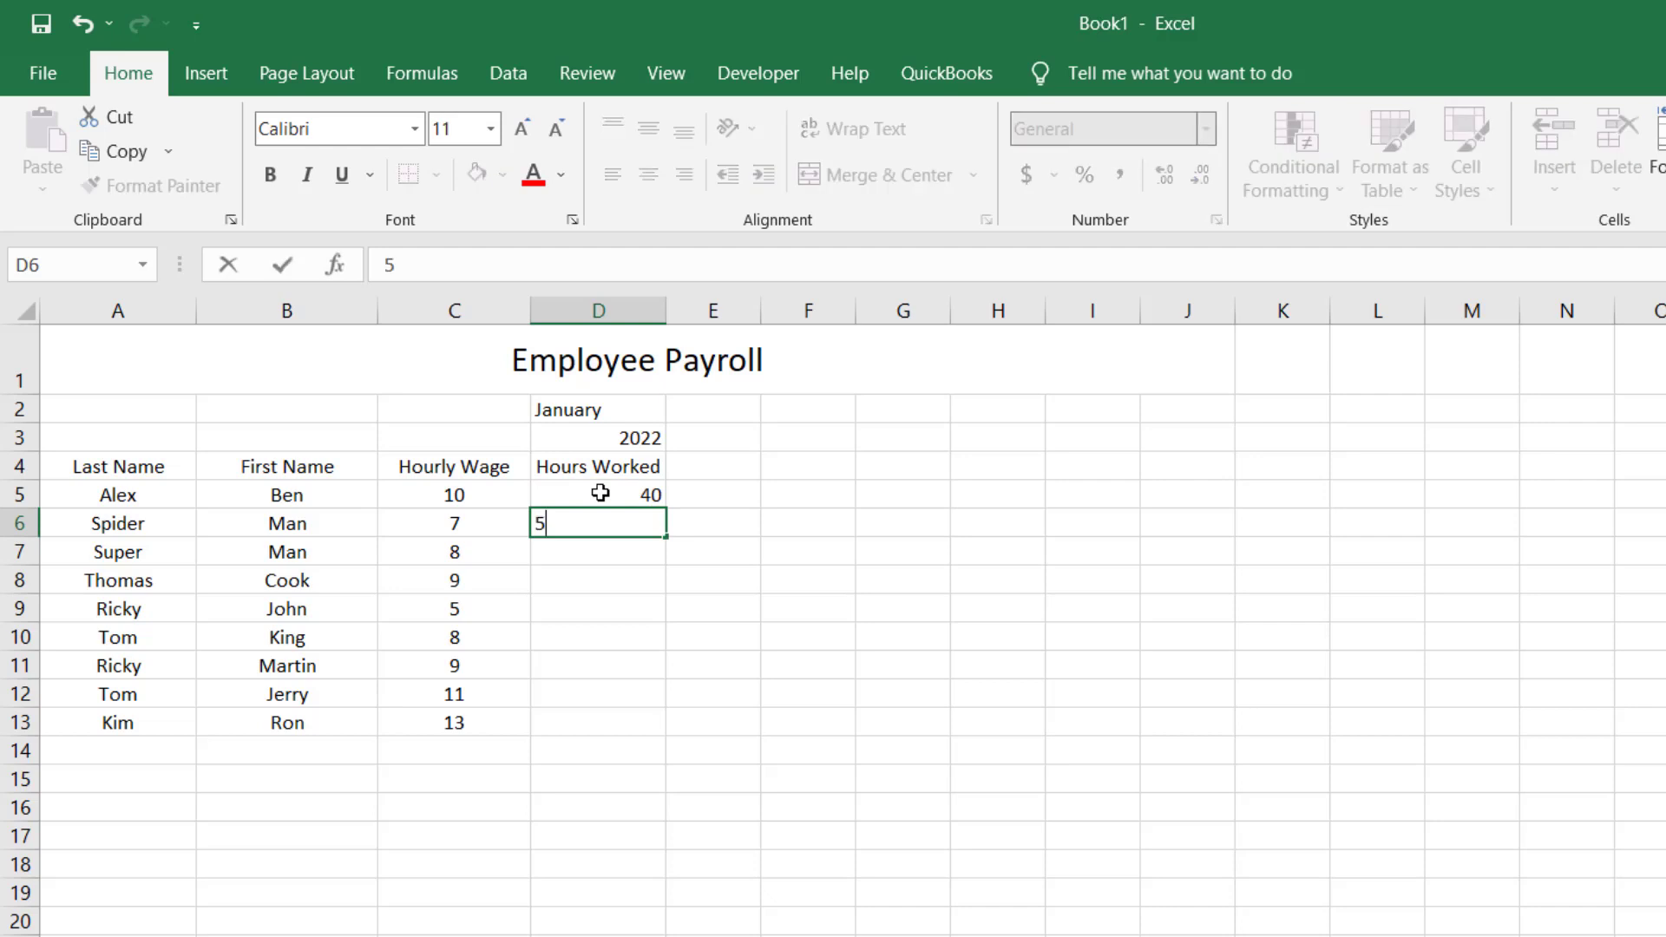
key(Return)
text(41)
key(Return)
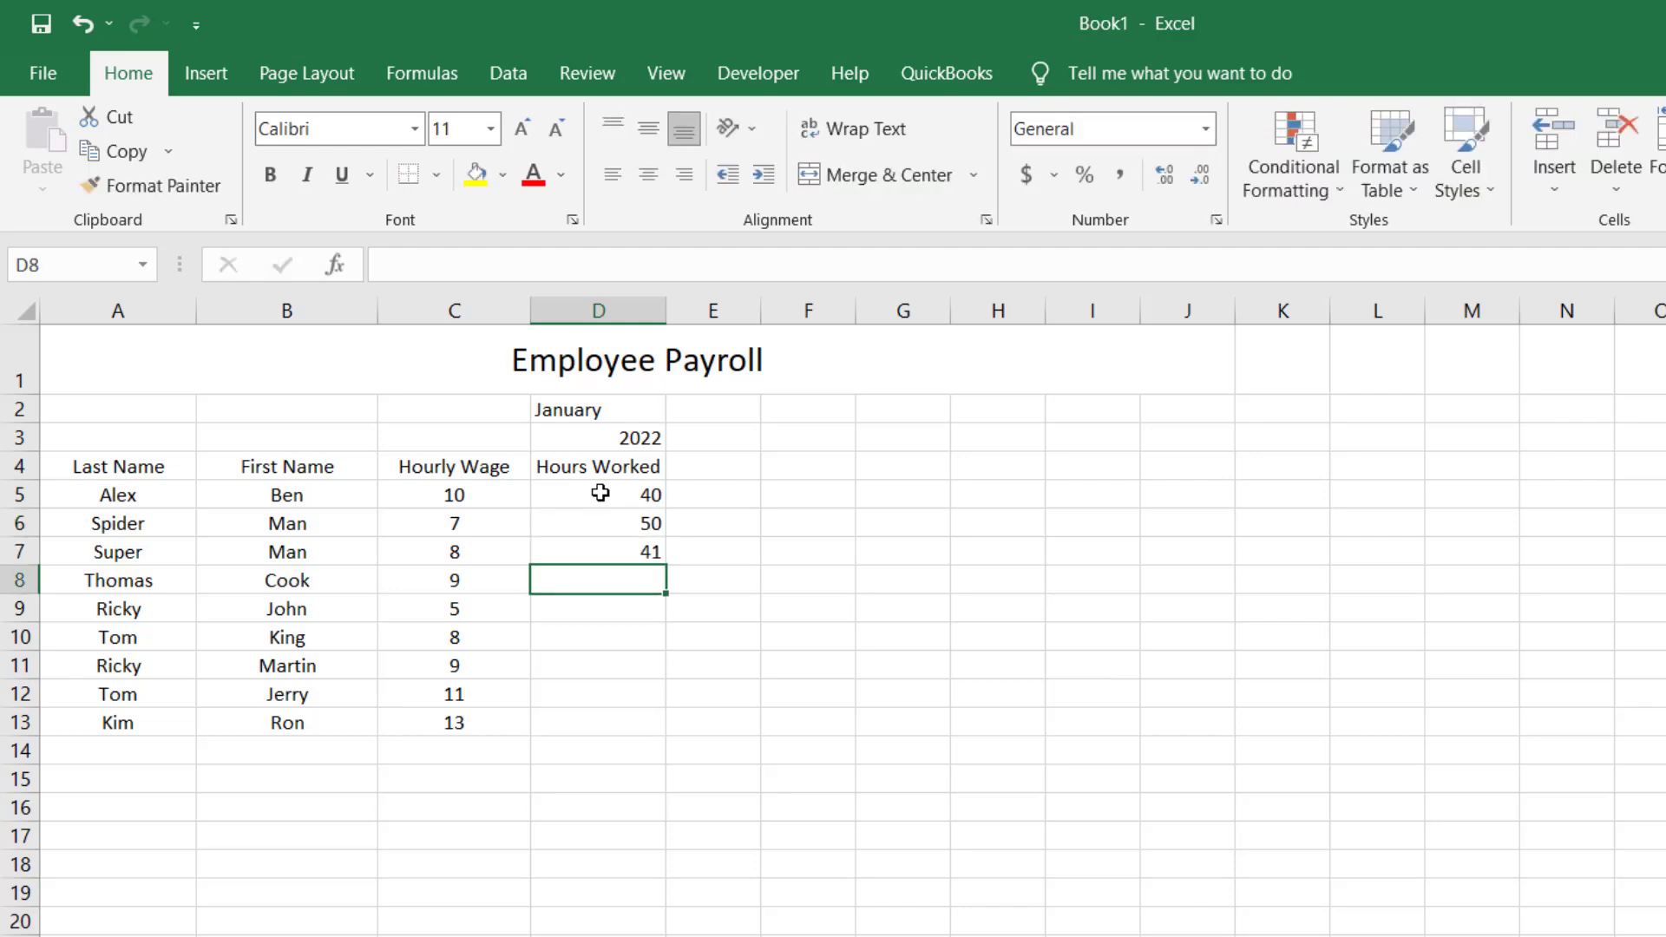
text(37)
key(Return)
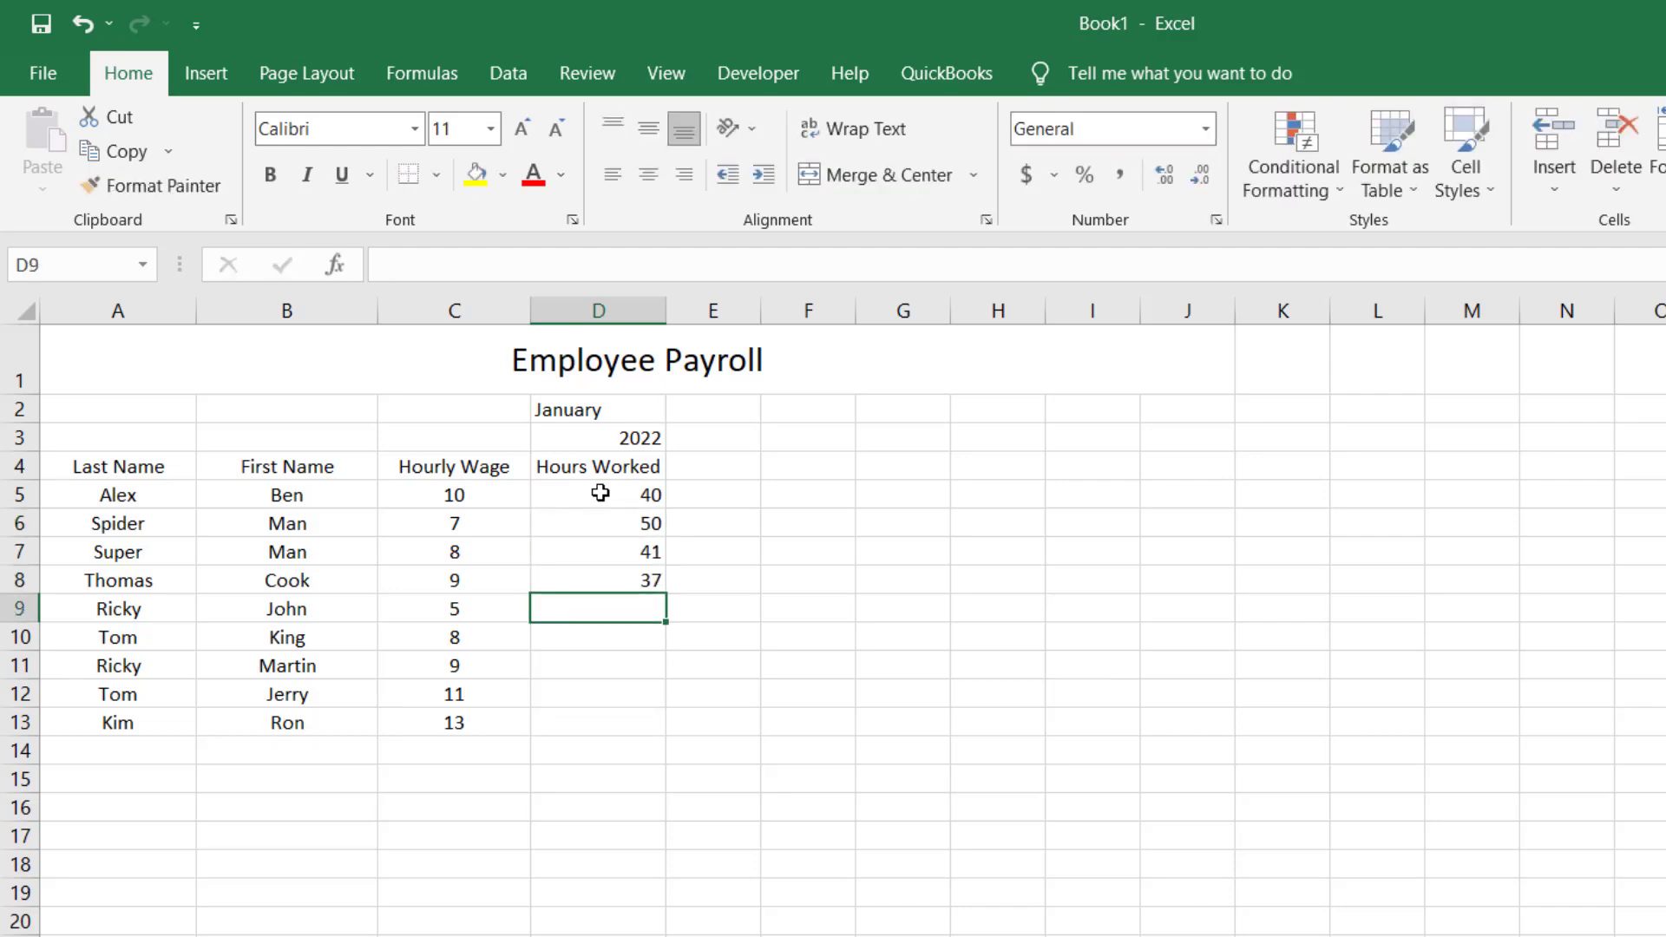
Enter the hours worked for the remaining five employees in D9 to D13: 37, 44, 48, 49 and 51
text(37)
key(Return)
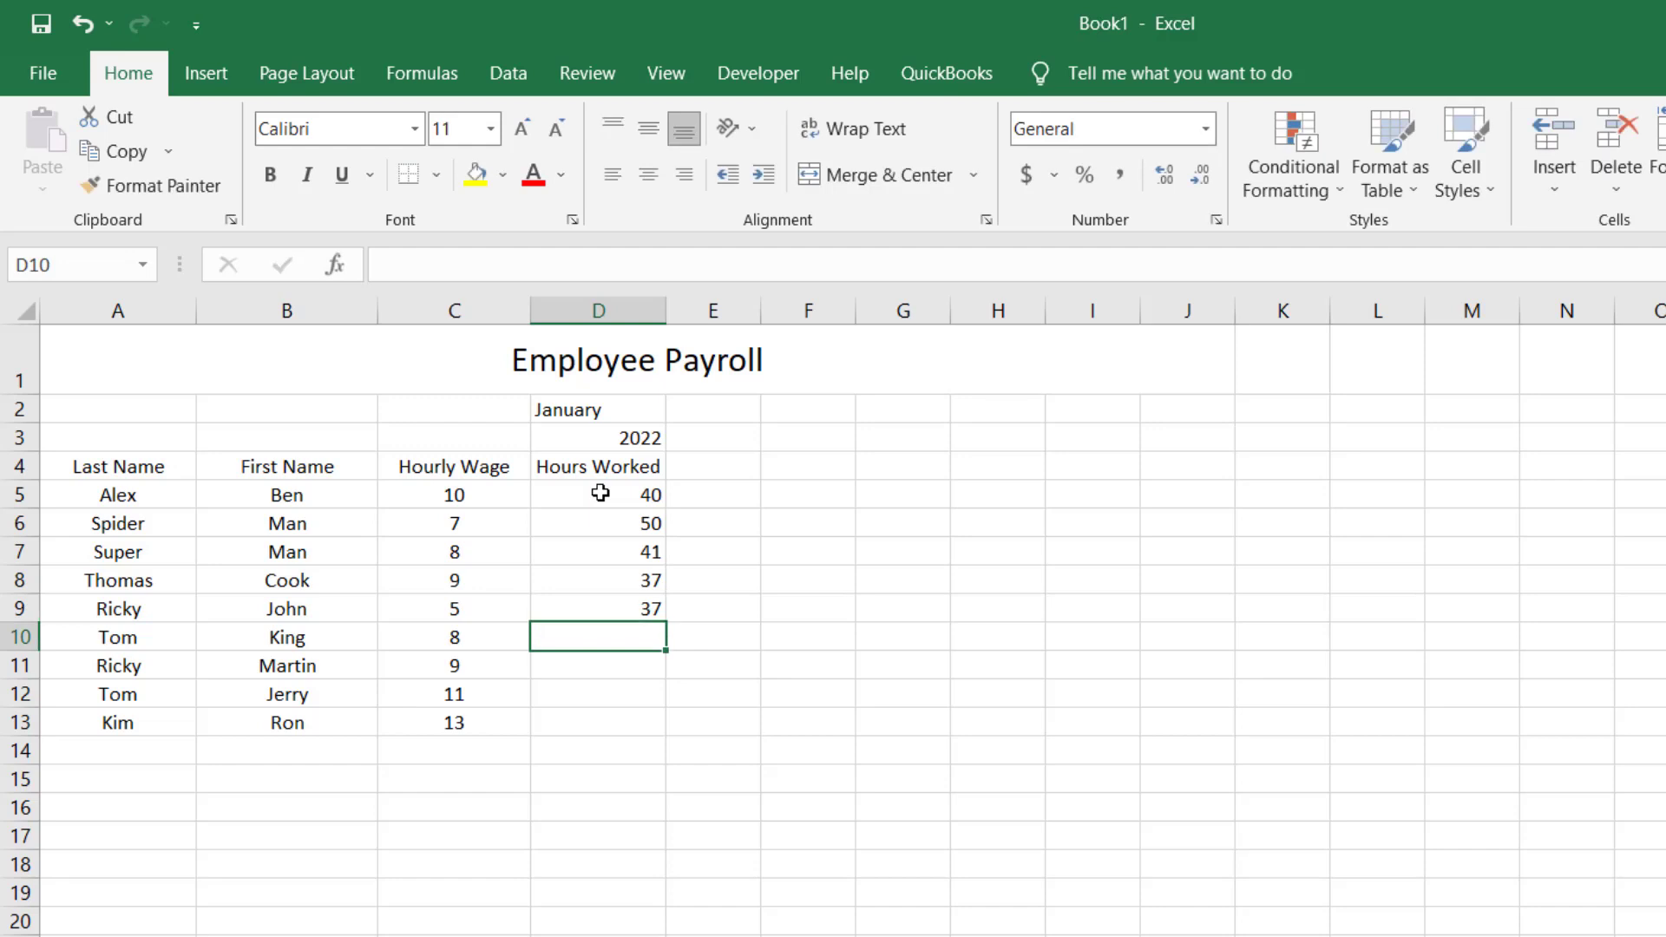
text(44)
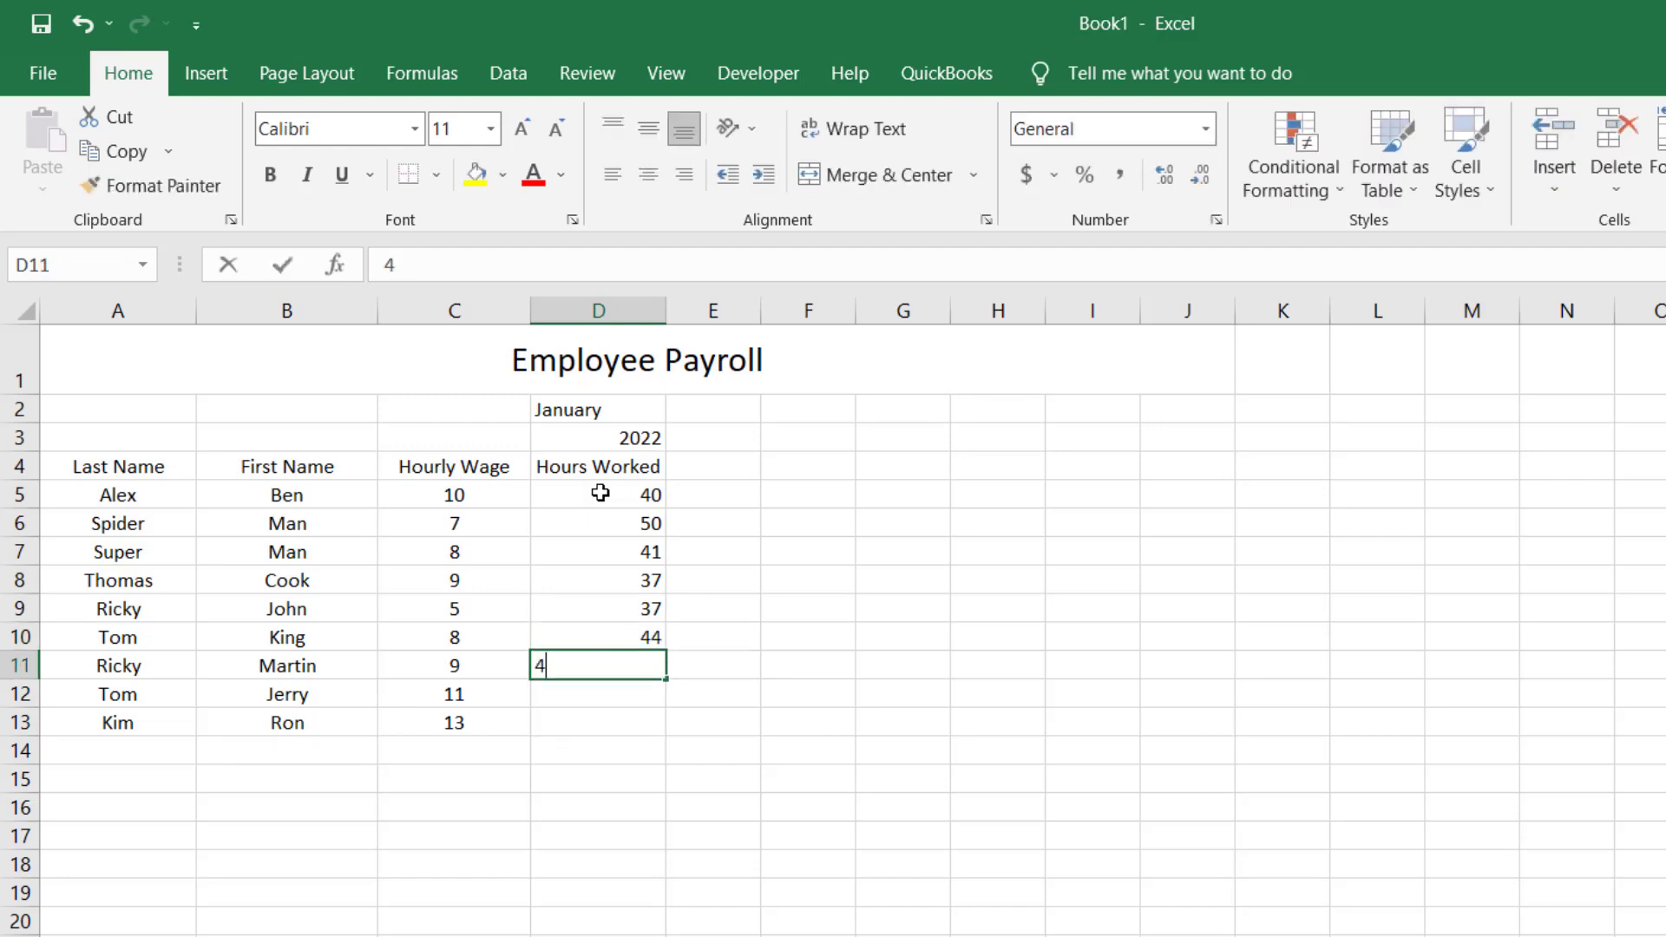
key(Return)
text(49)
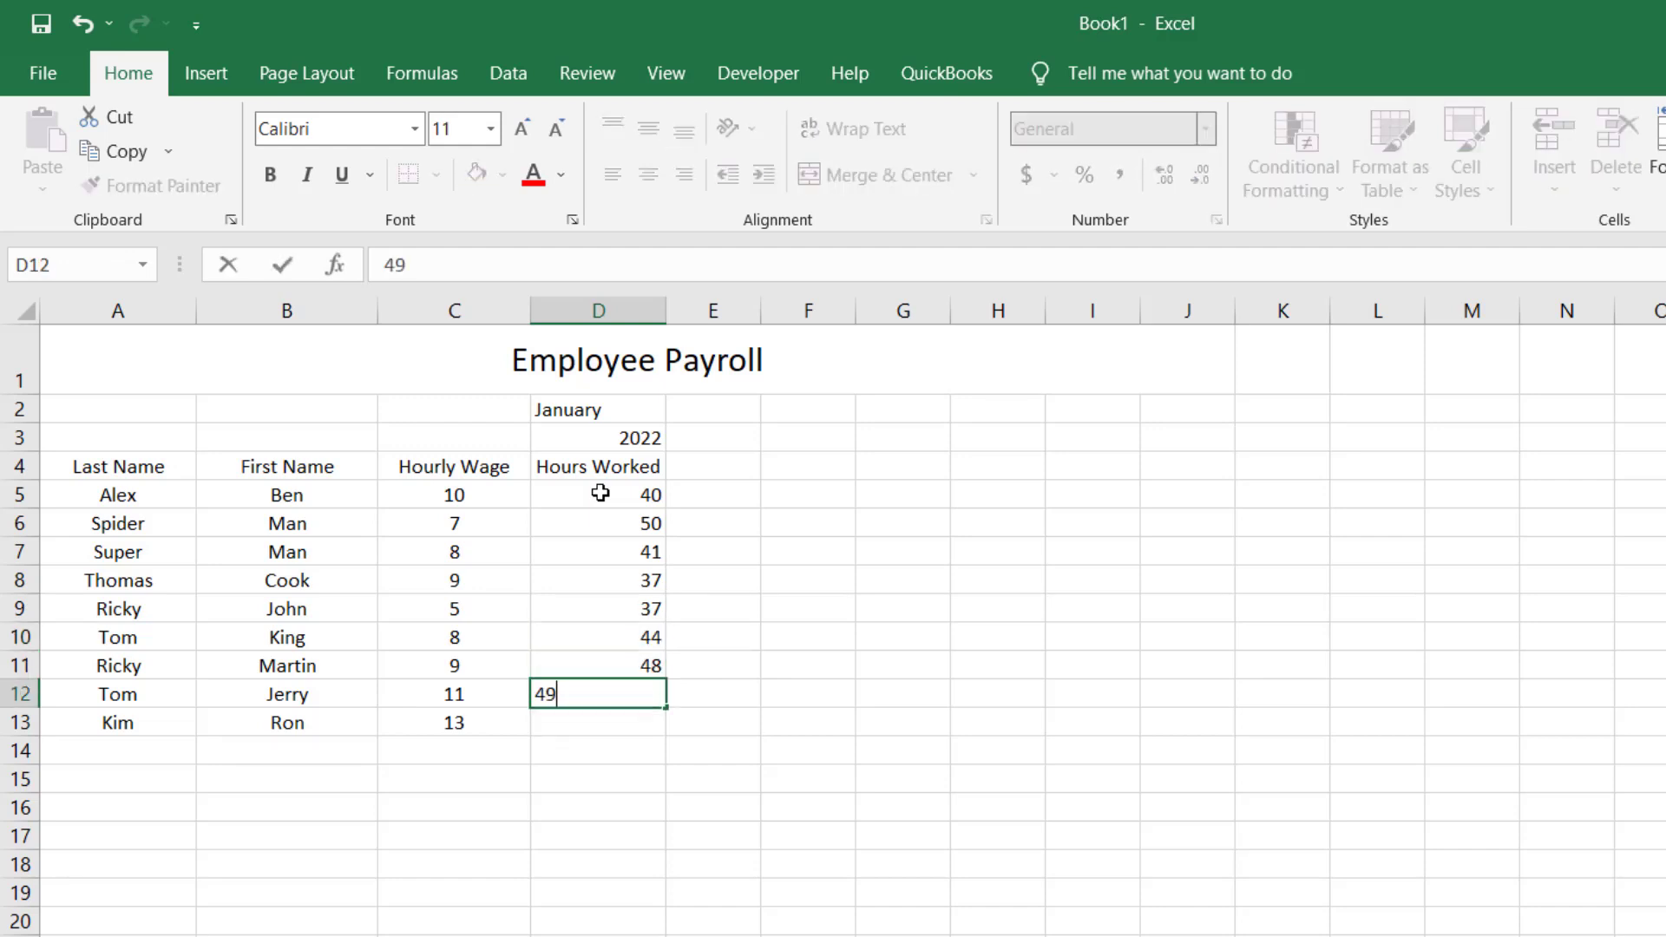
key(Return)
text(51)
key(Return)
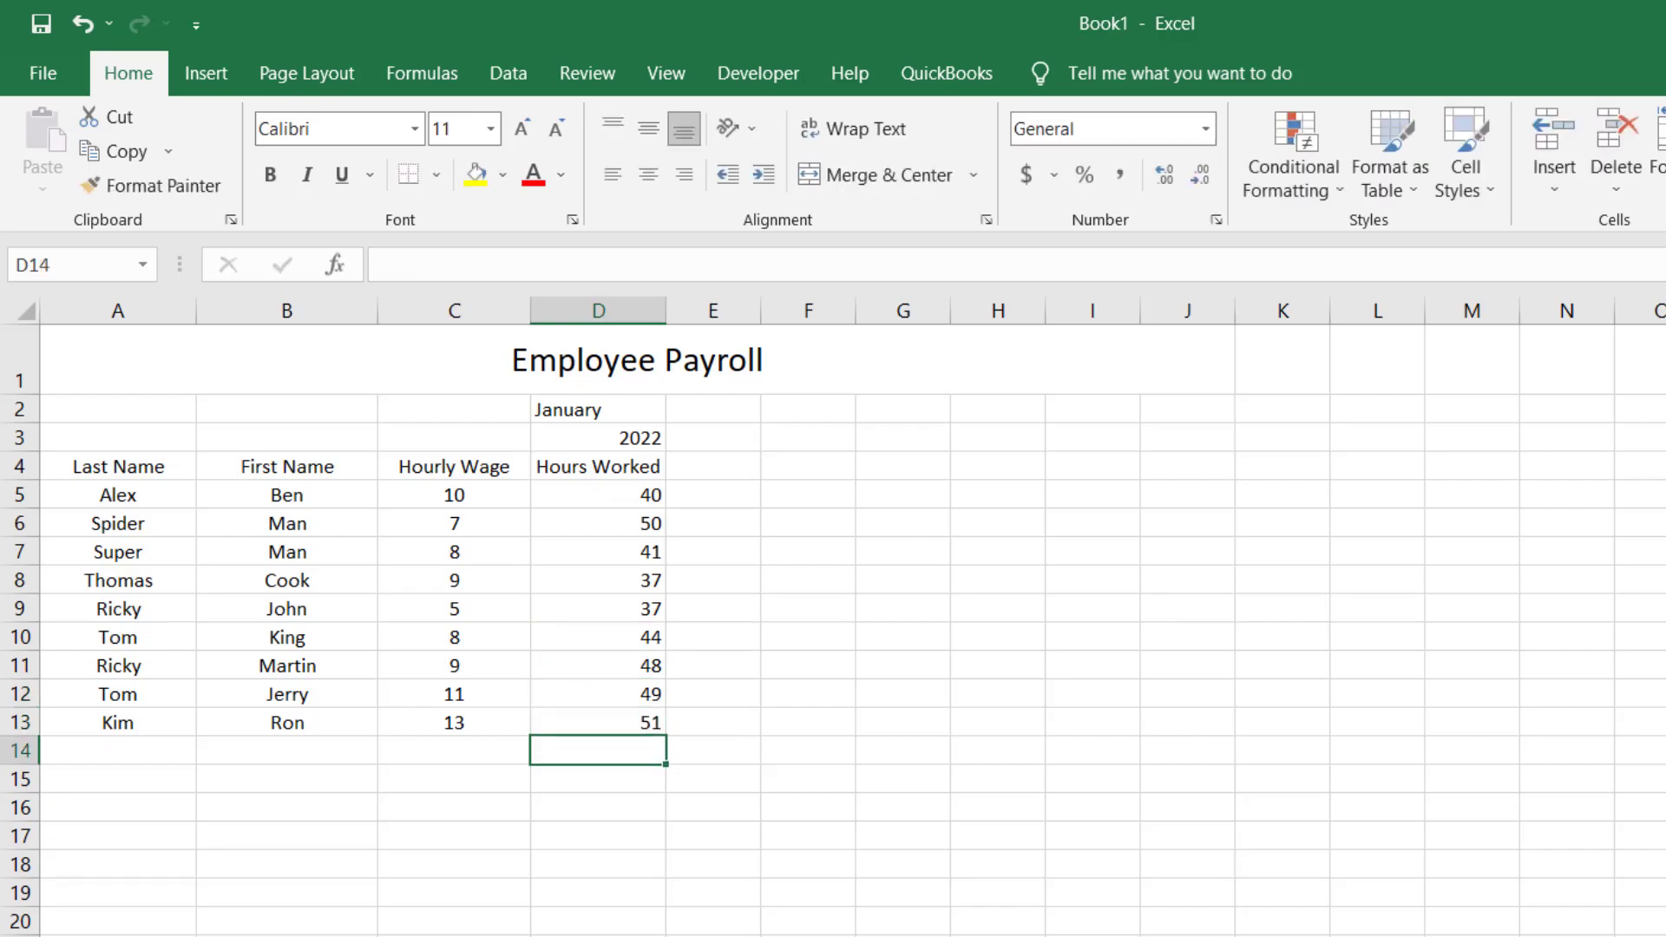
Add the summary row labels Total, Max, Min and Average in cells A14 to A17 below the employee list
click(145, 773)
click(120, 758)
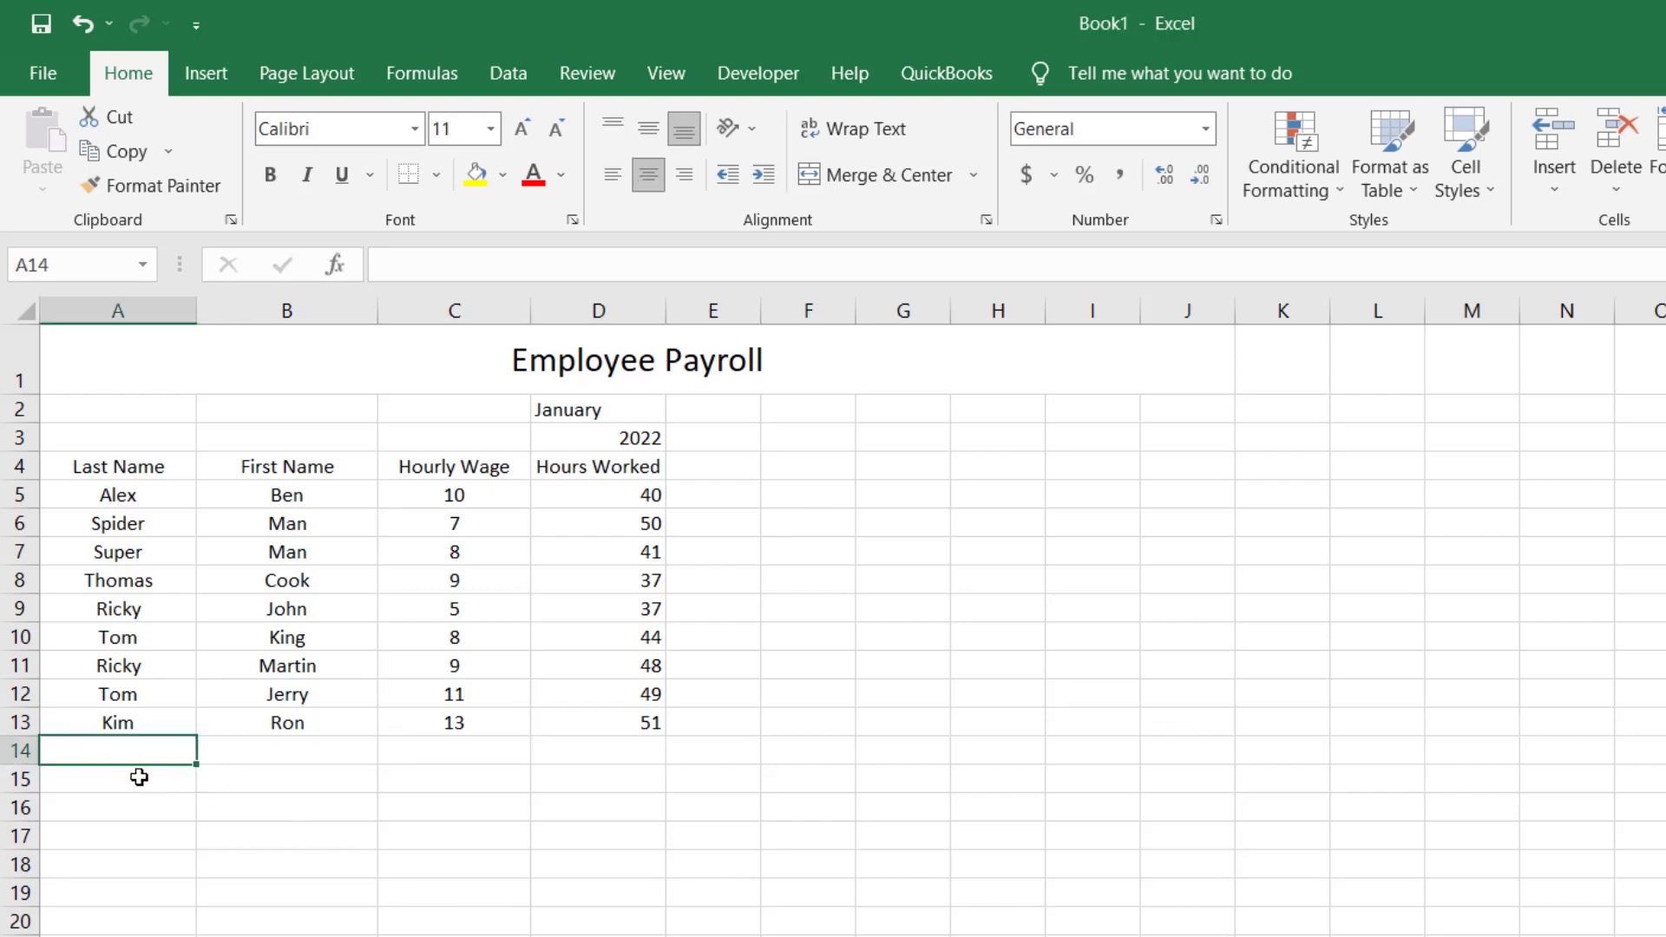
text(Total)
key(Return)
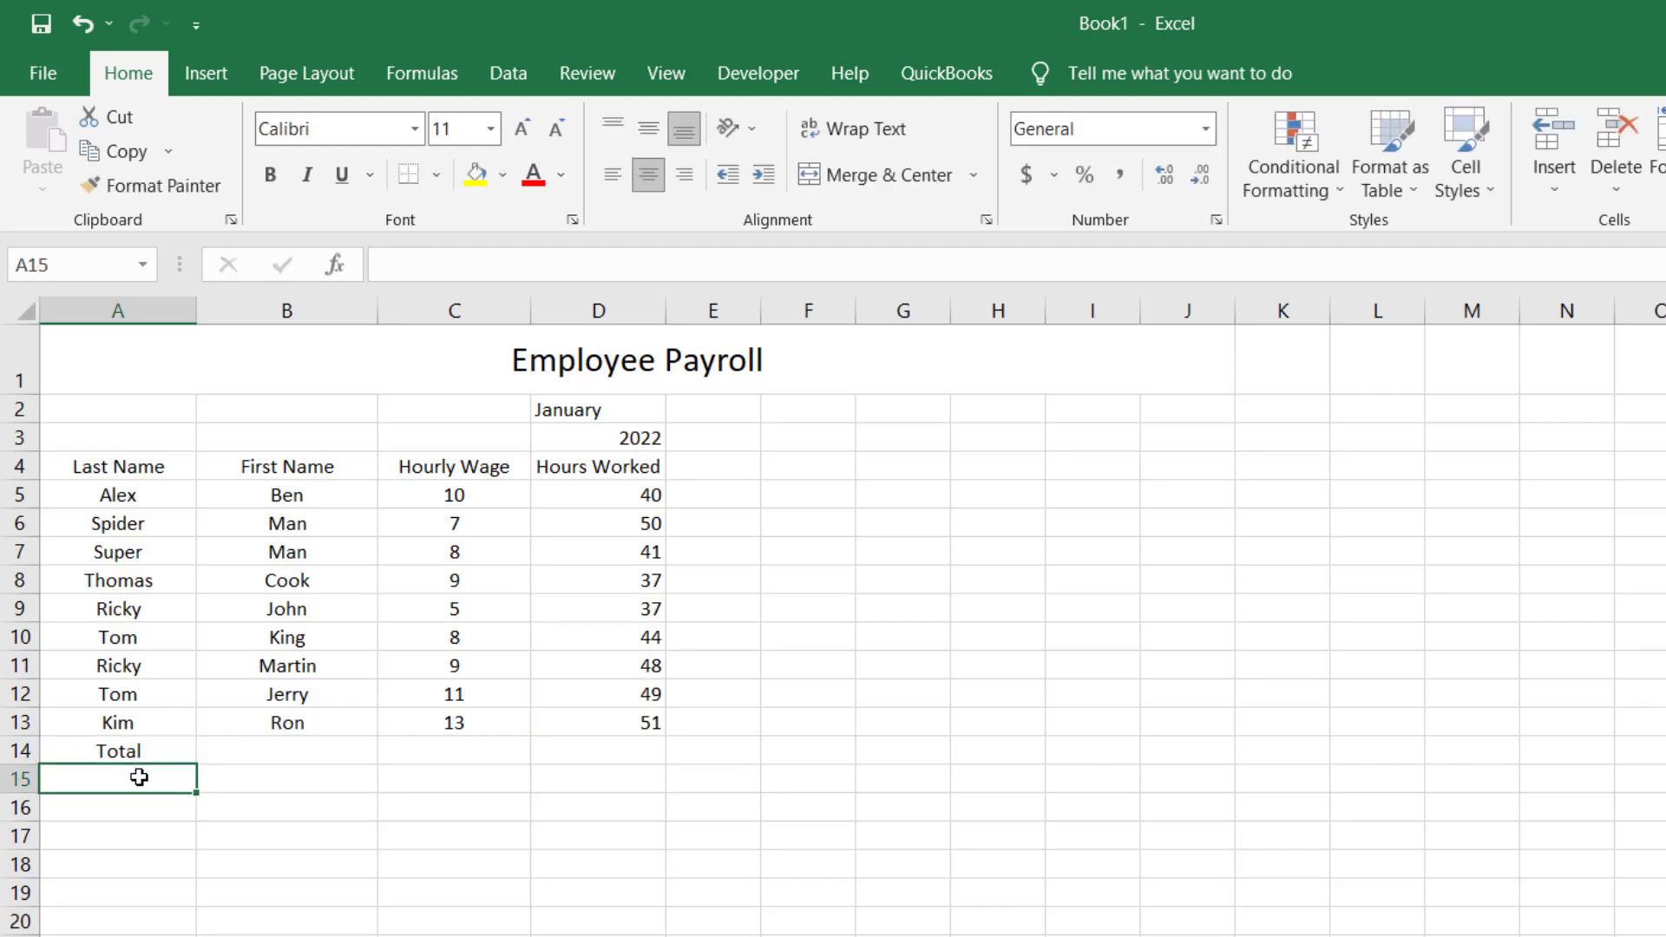
text(Max)
key(Return)
text(Min)
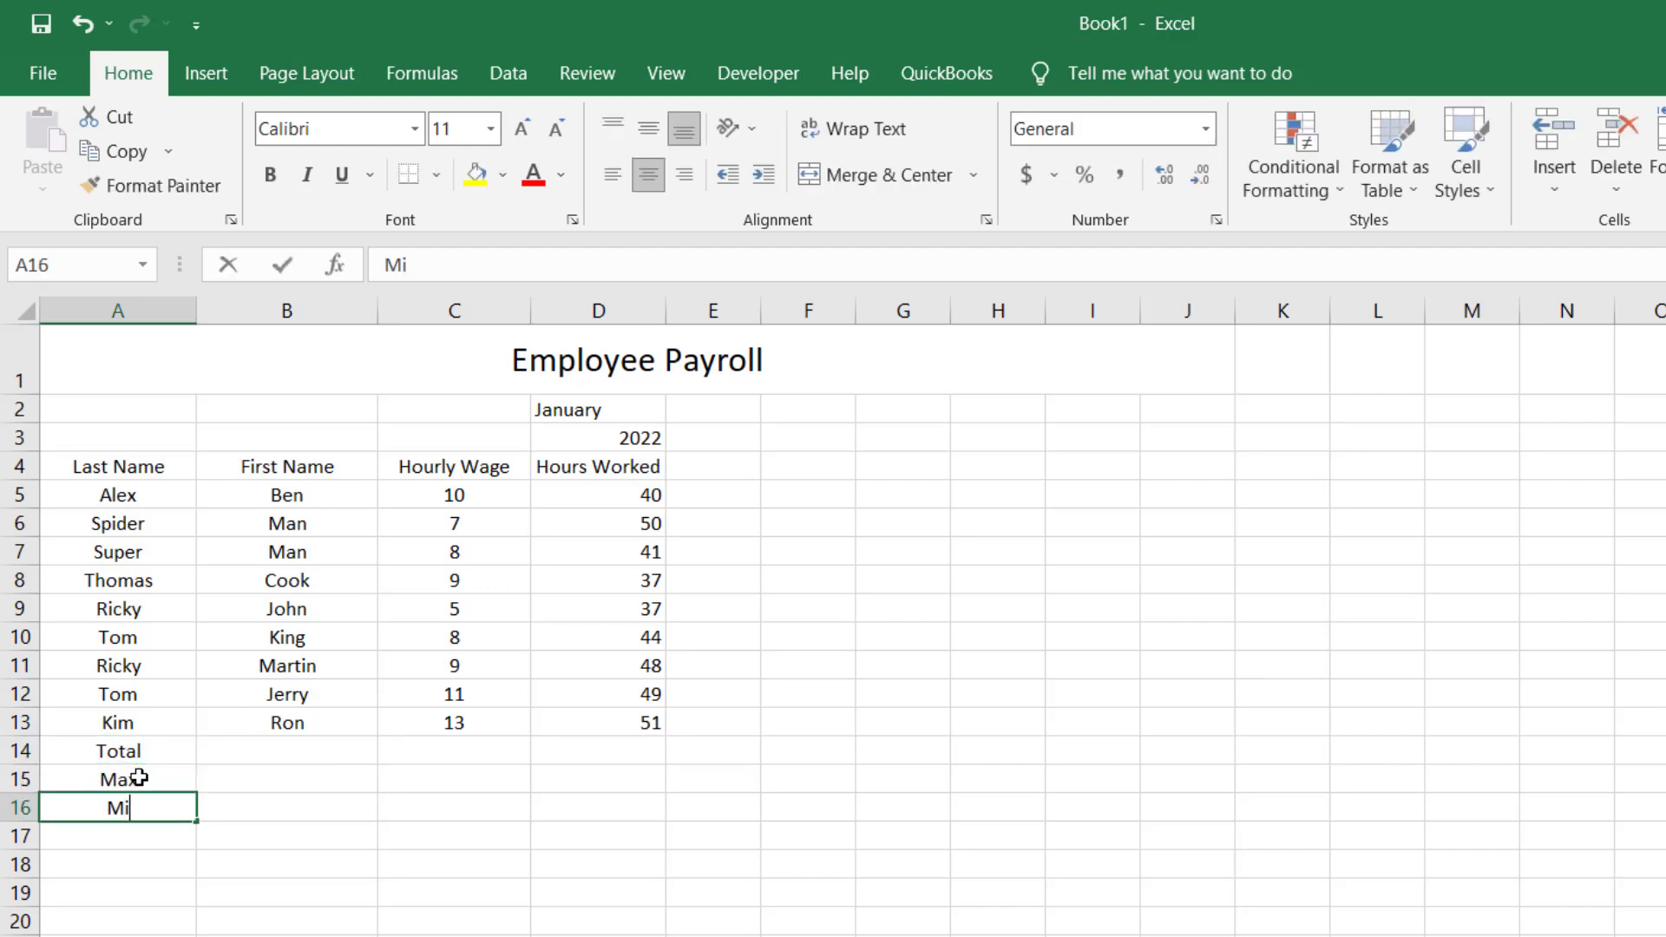
key(Return)
text(Average)
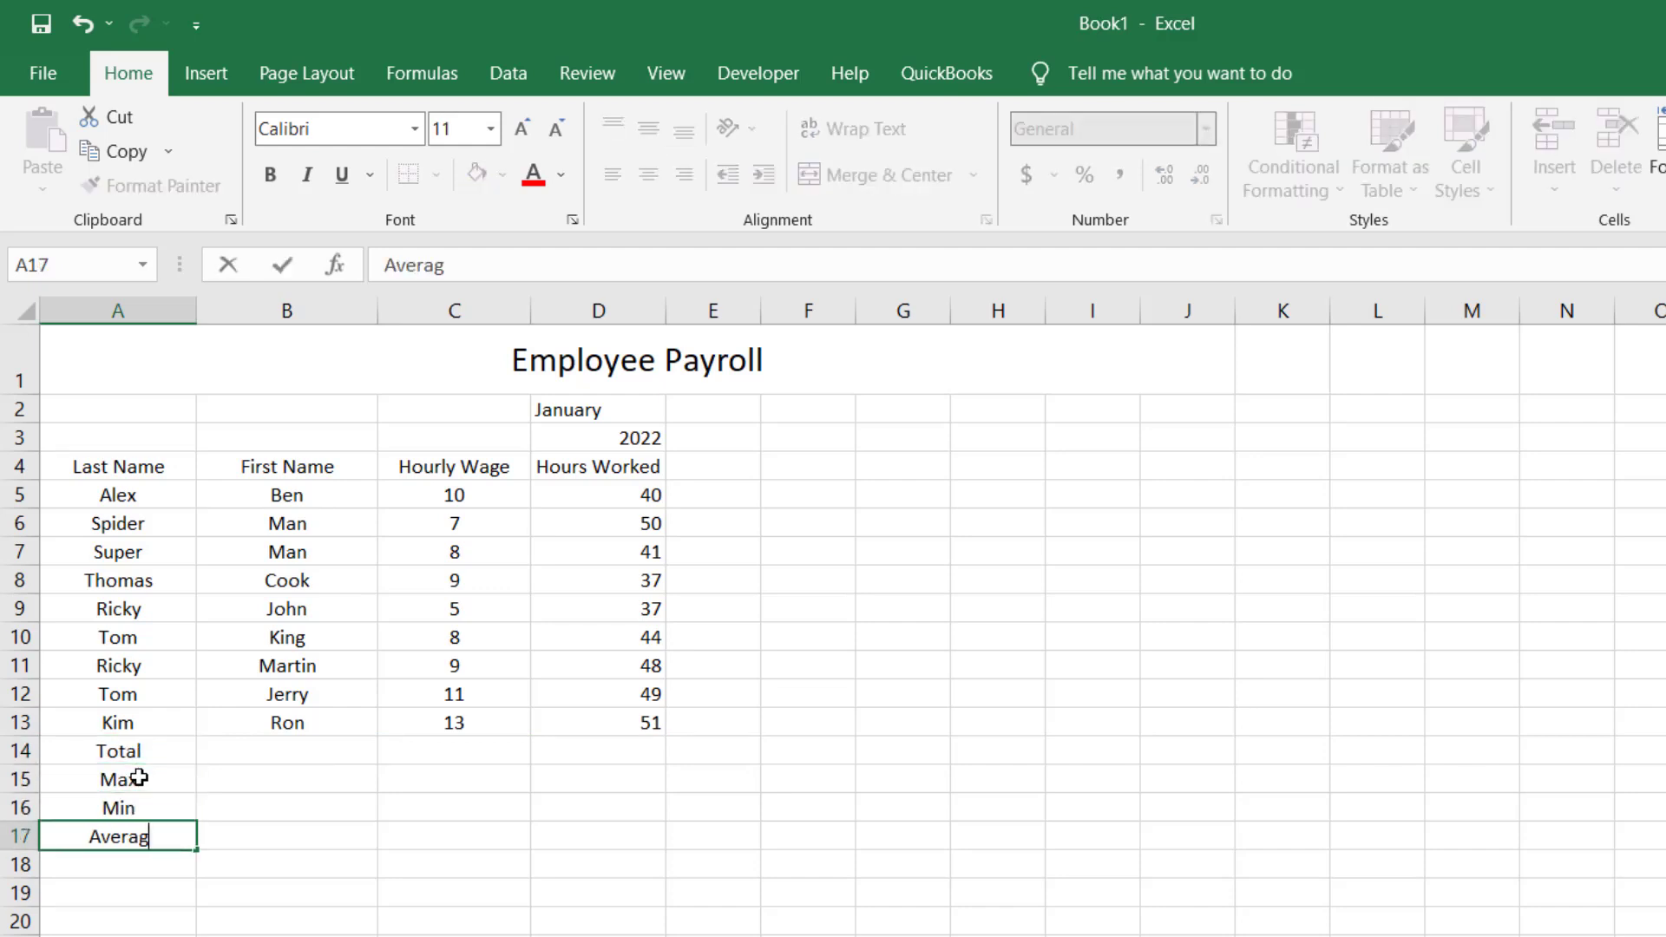
key(Return)
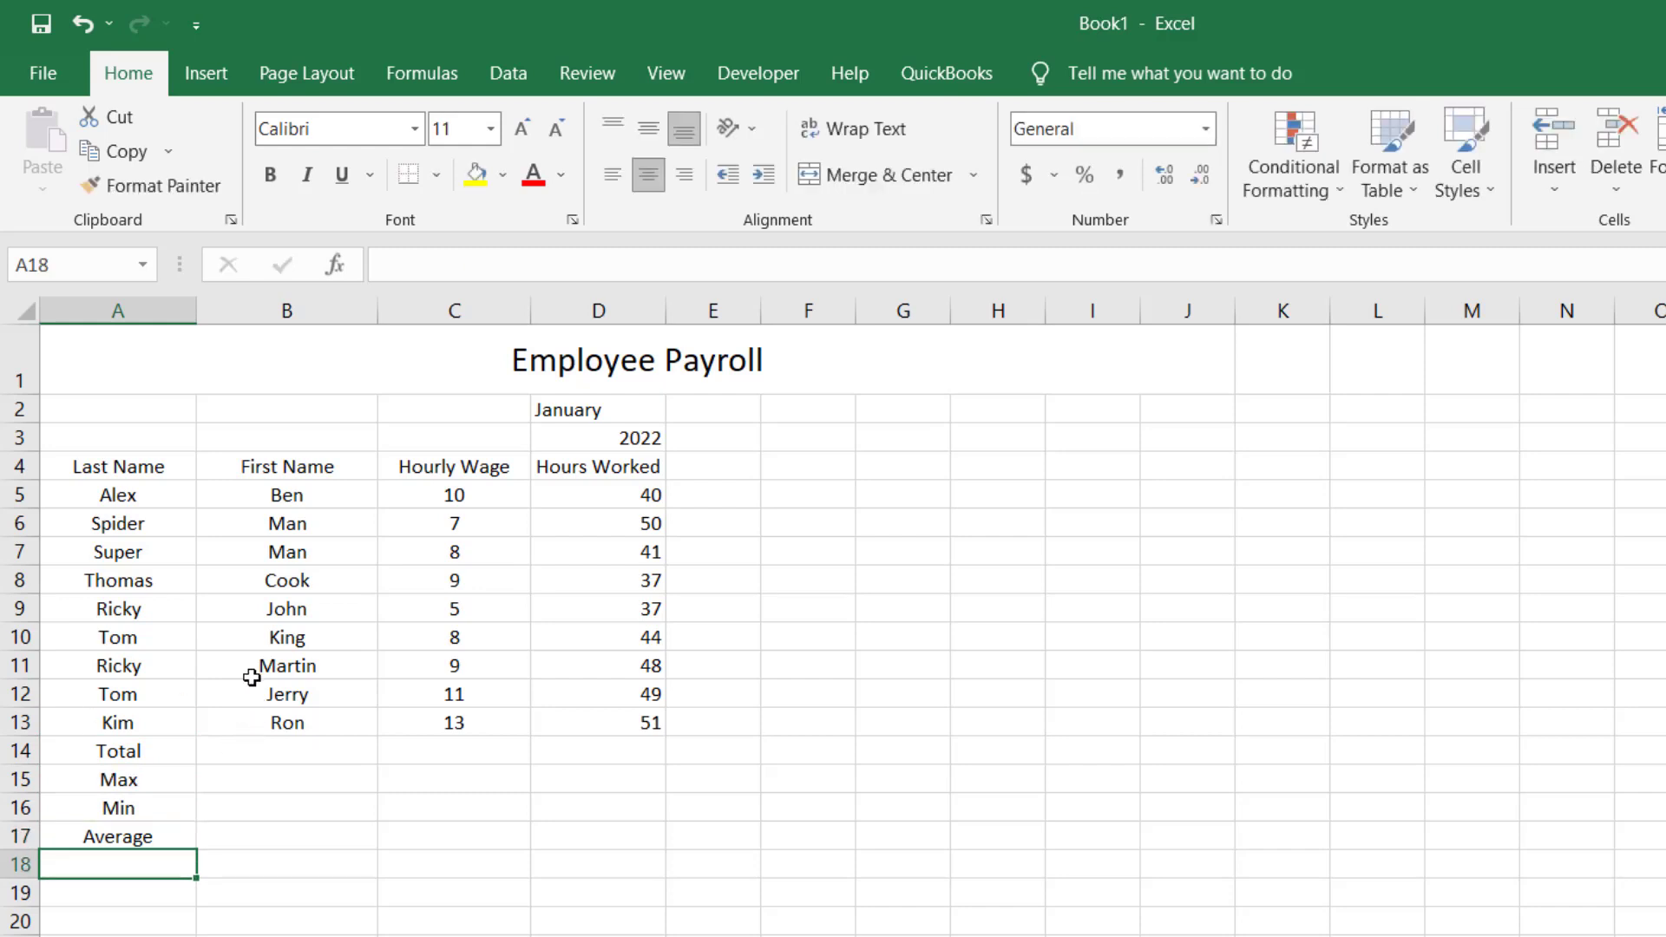
Apply all borders to the payroll table from the header row through the Average row, A4:D17
drag(90, 463, 576, 833)
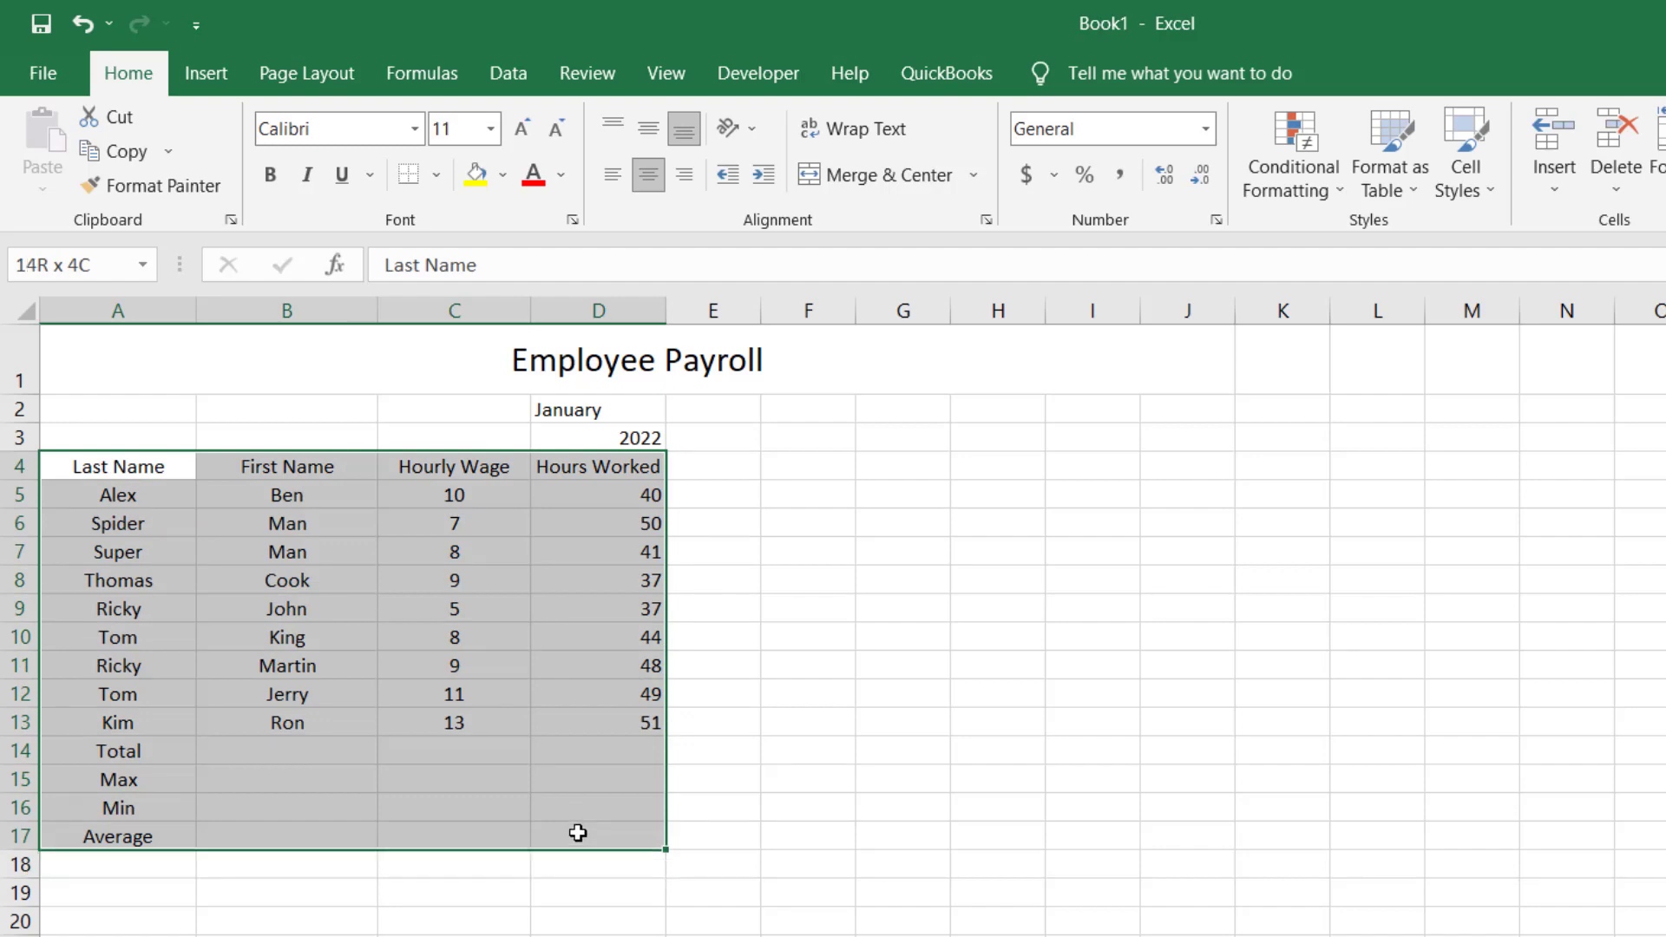
click(438, 184)
click(456, 425)
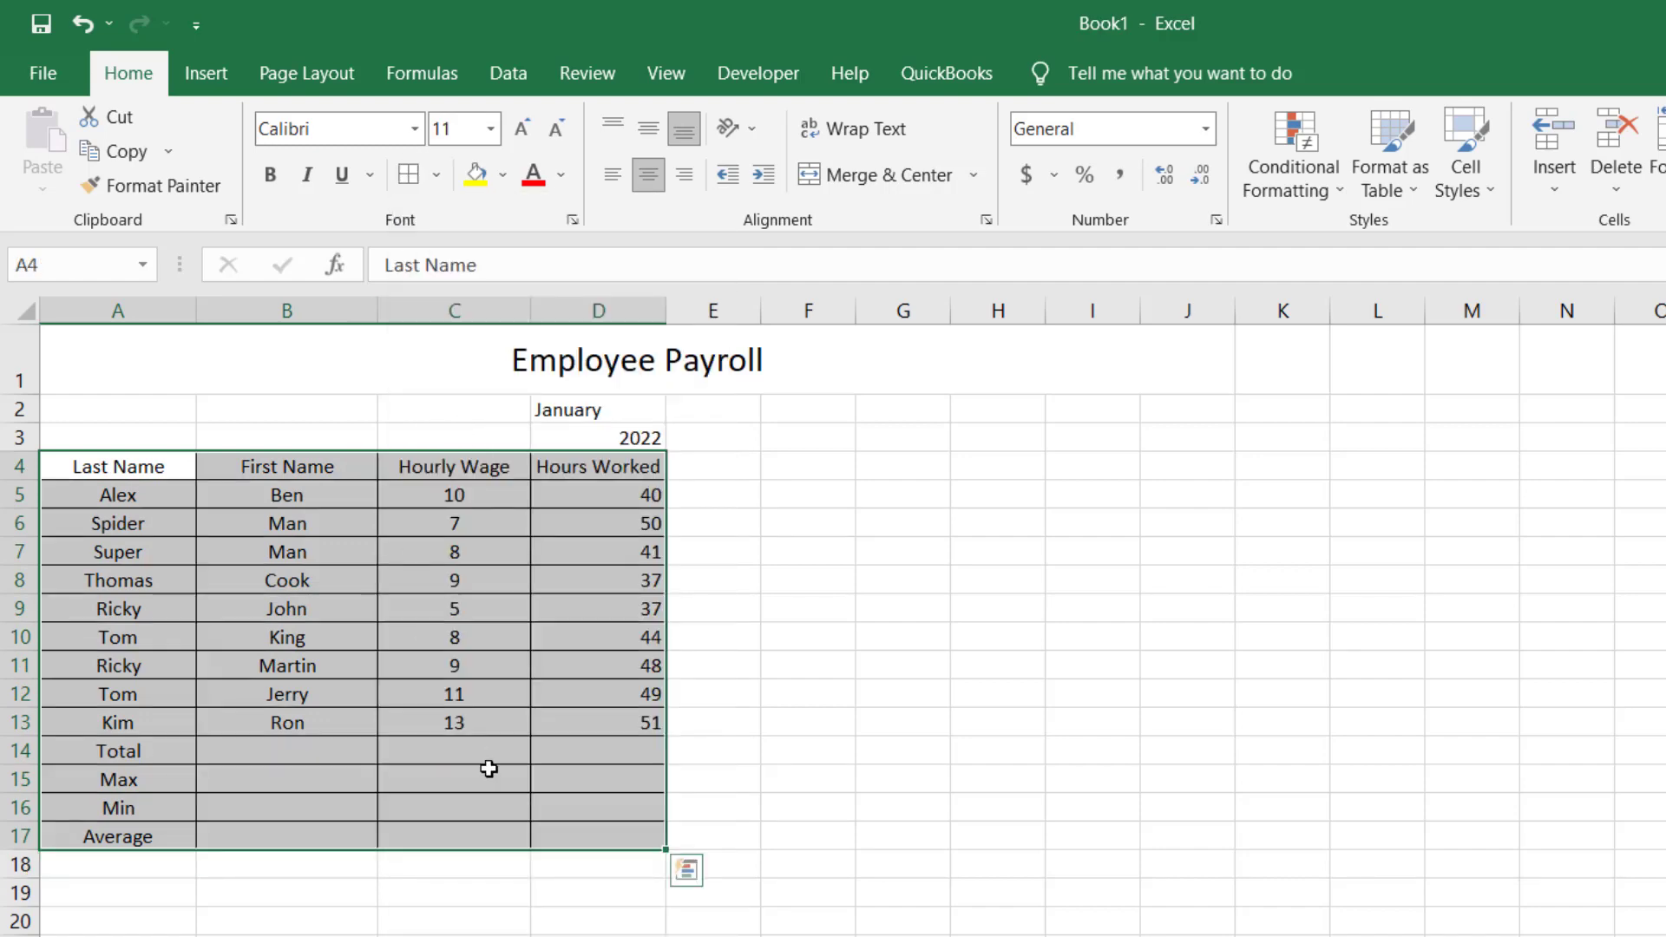
click(354, 691)
Fill the column headers in A4:D4 with light gray and make their text bold
drag(92, 472, 547, 469)
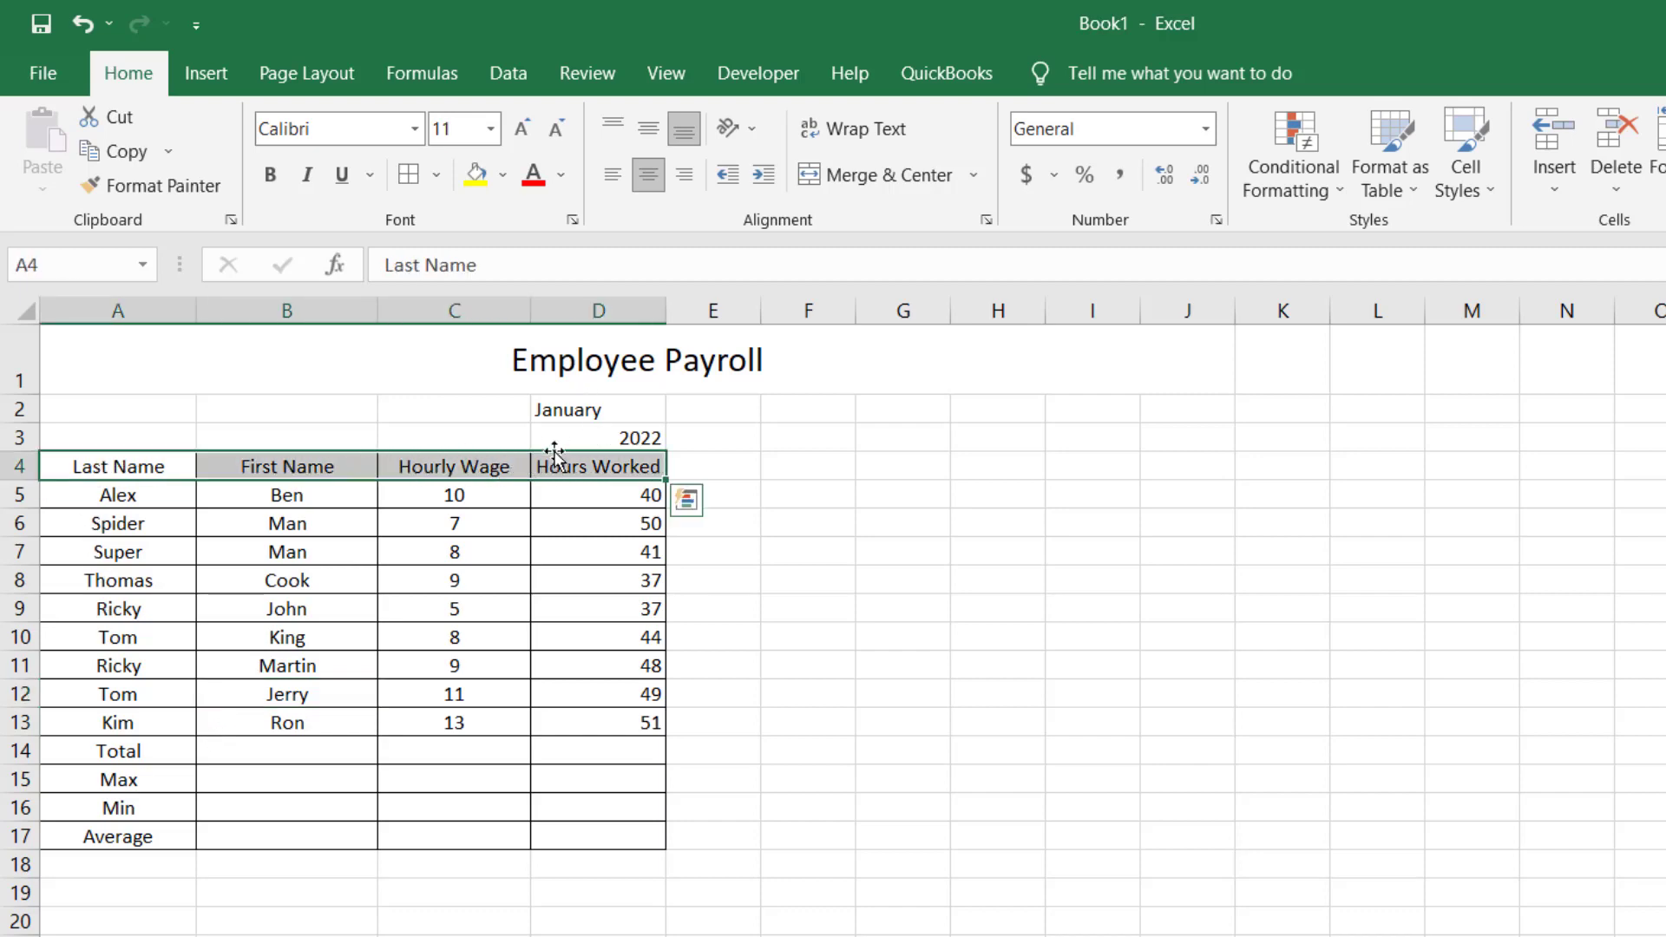
click(507, 182)
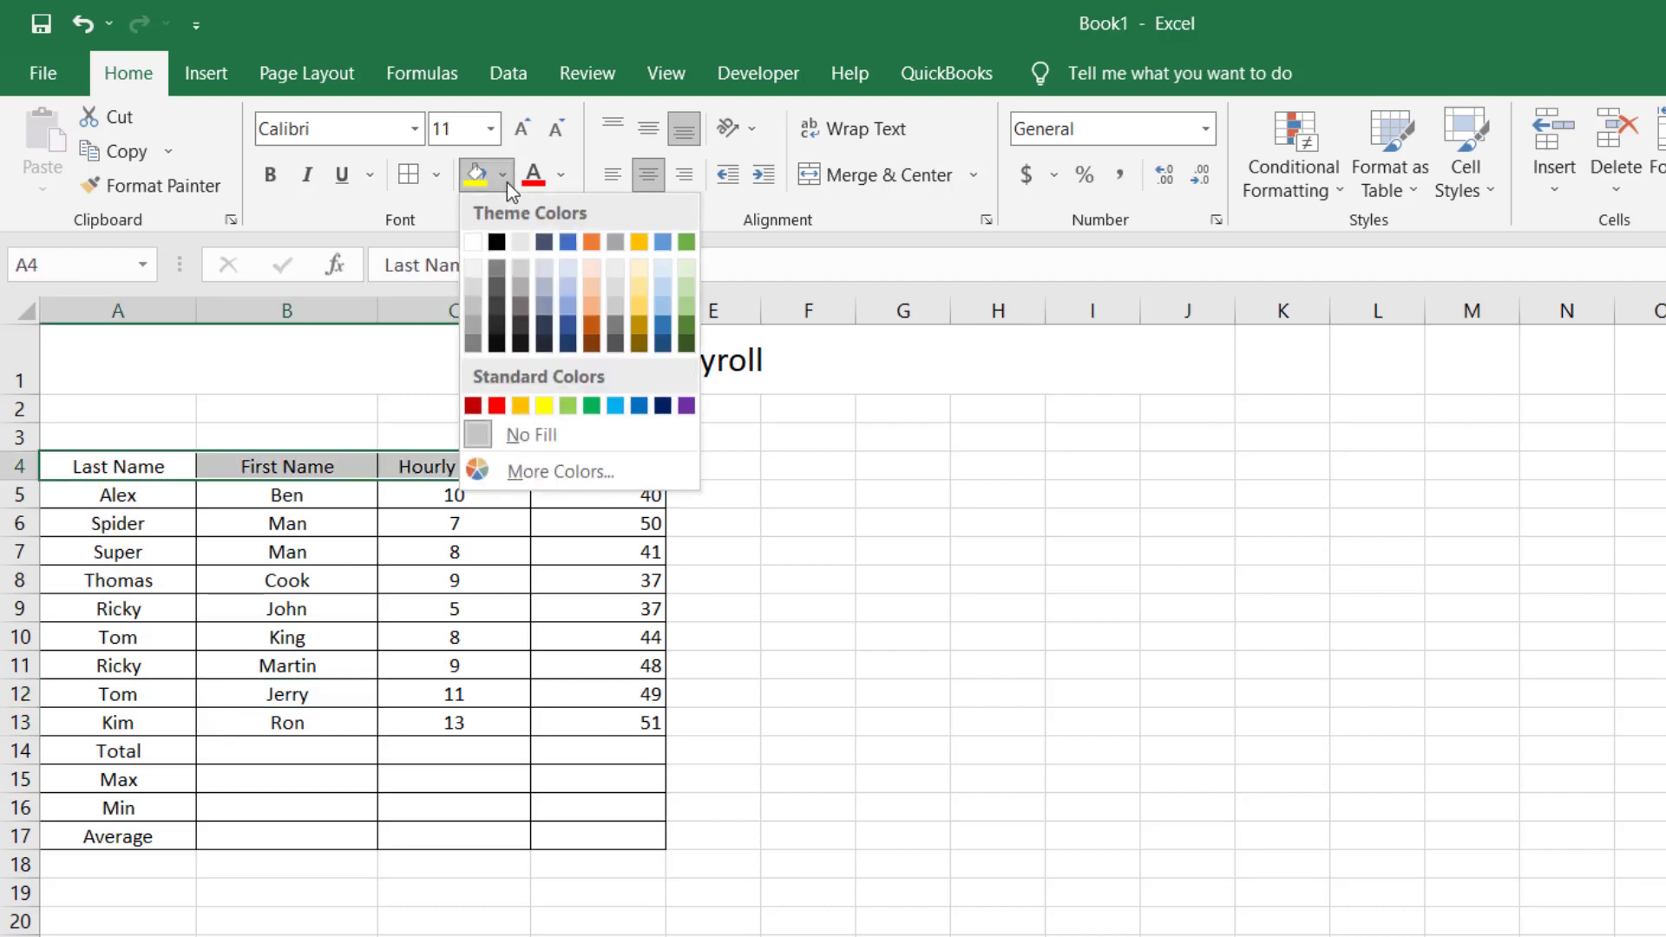
click(476, 283)
key(ctrl+b)
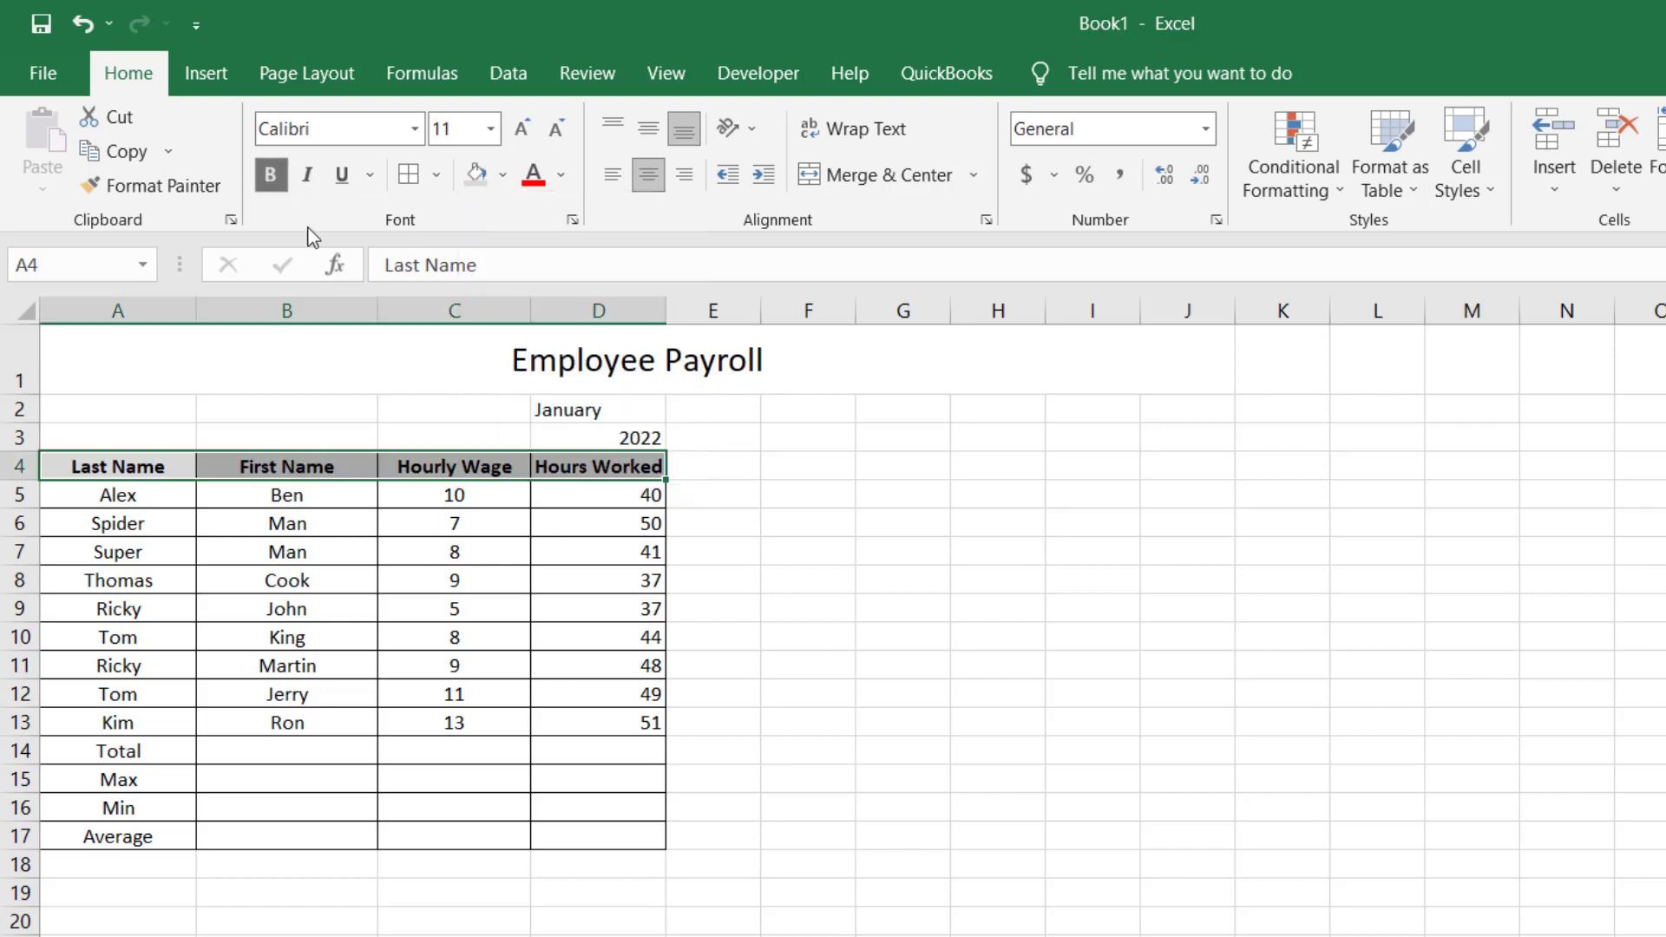
click(342, 524)
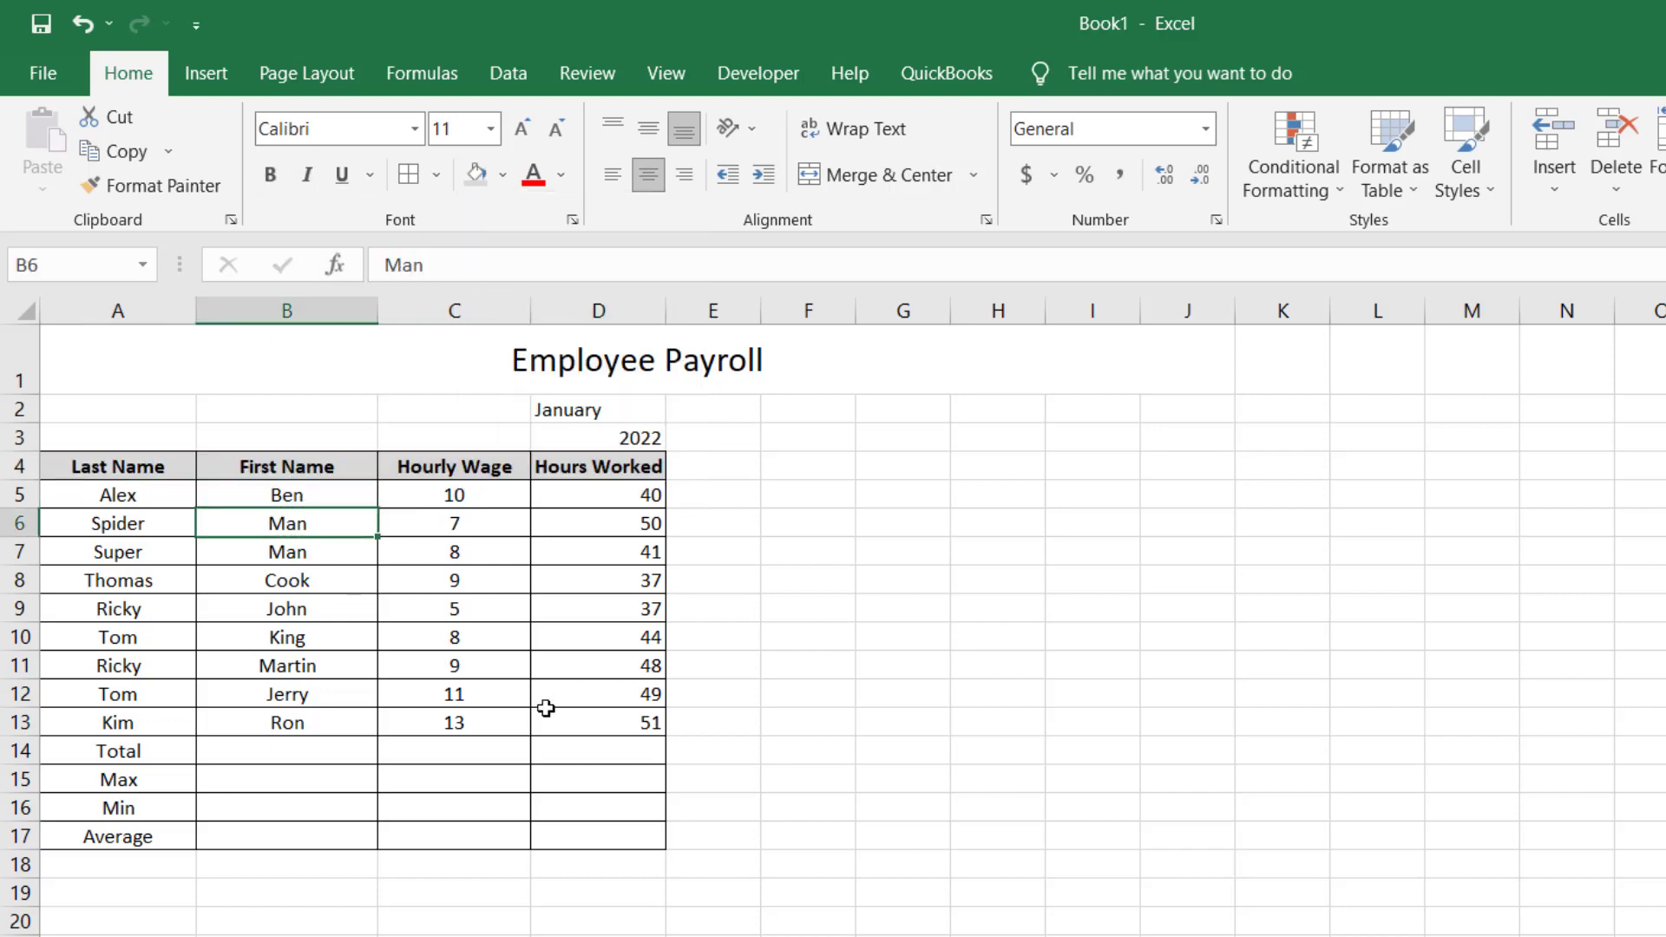
Autofit the widths of the Hours Worked and Hourly Wage columns to their bold headers
double_click(666, 313)
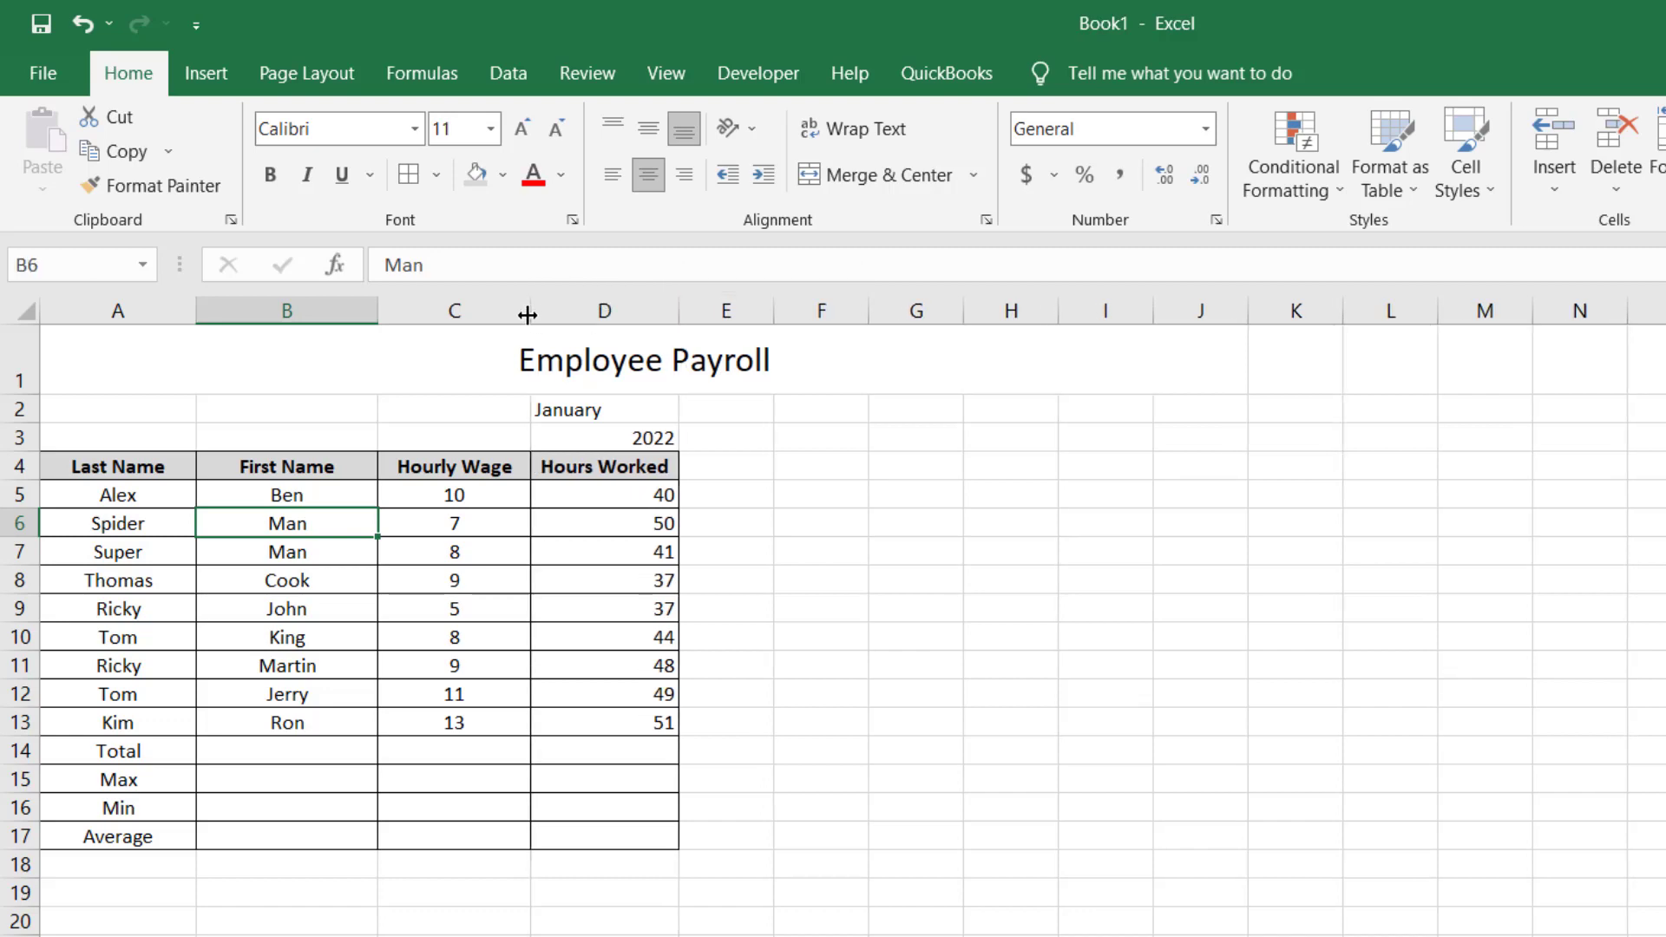
double_click(531, 313)
click(462, 554)
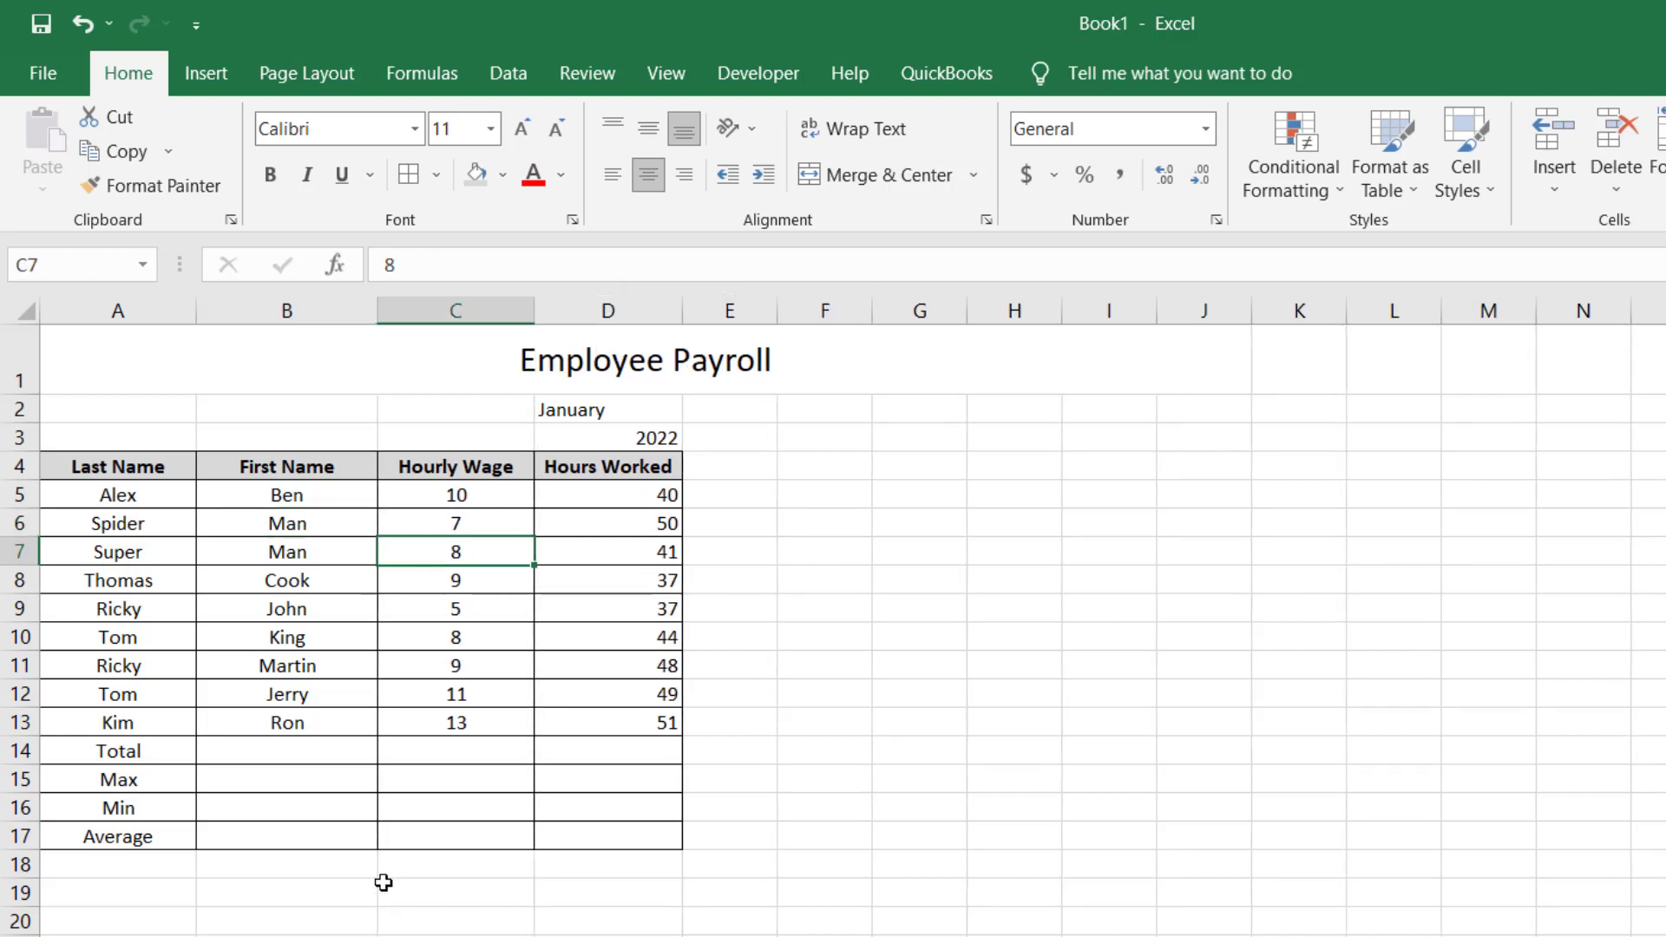
Total the hourly wages in cell C14 with a SUM formula over C5:C13
click(420, 752)
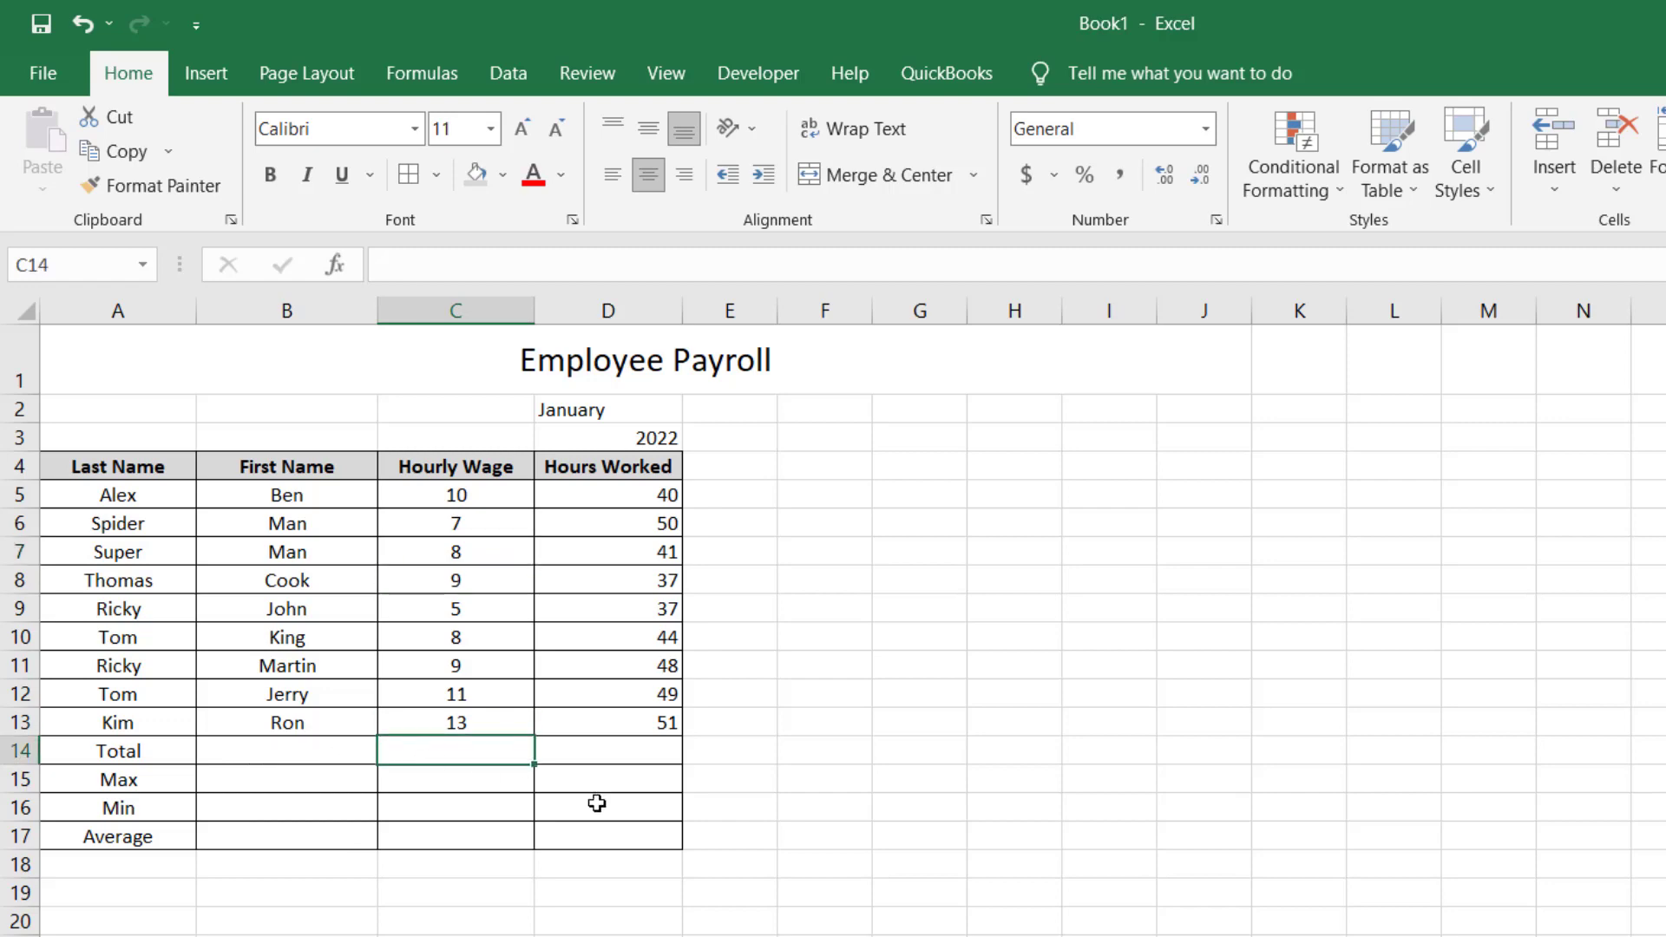
text(=s)
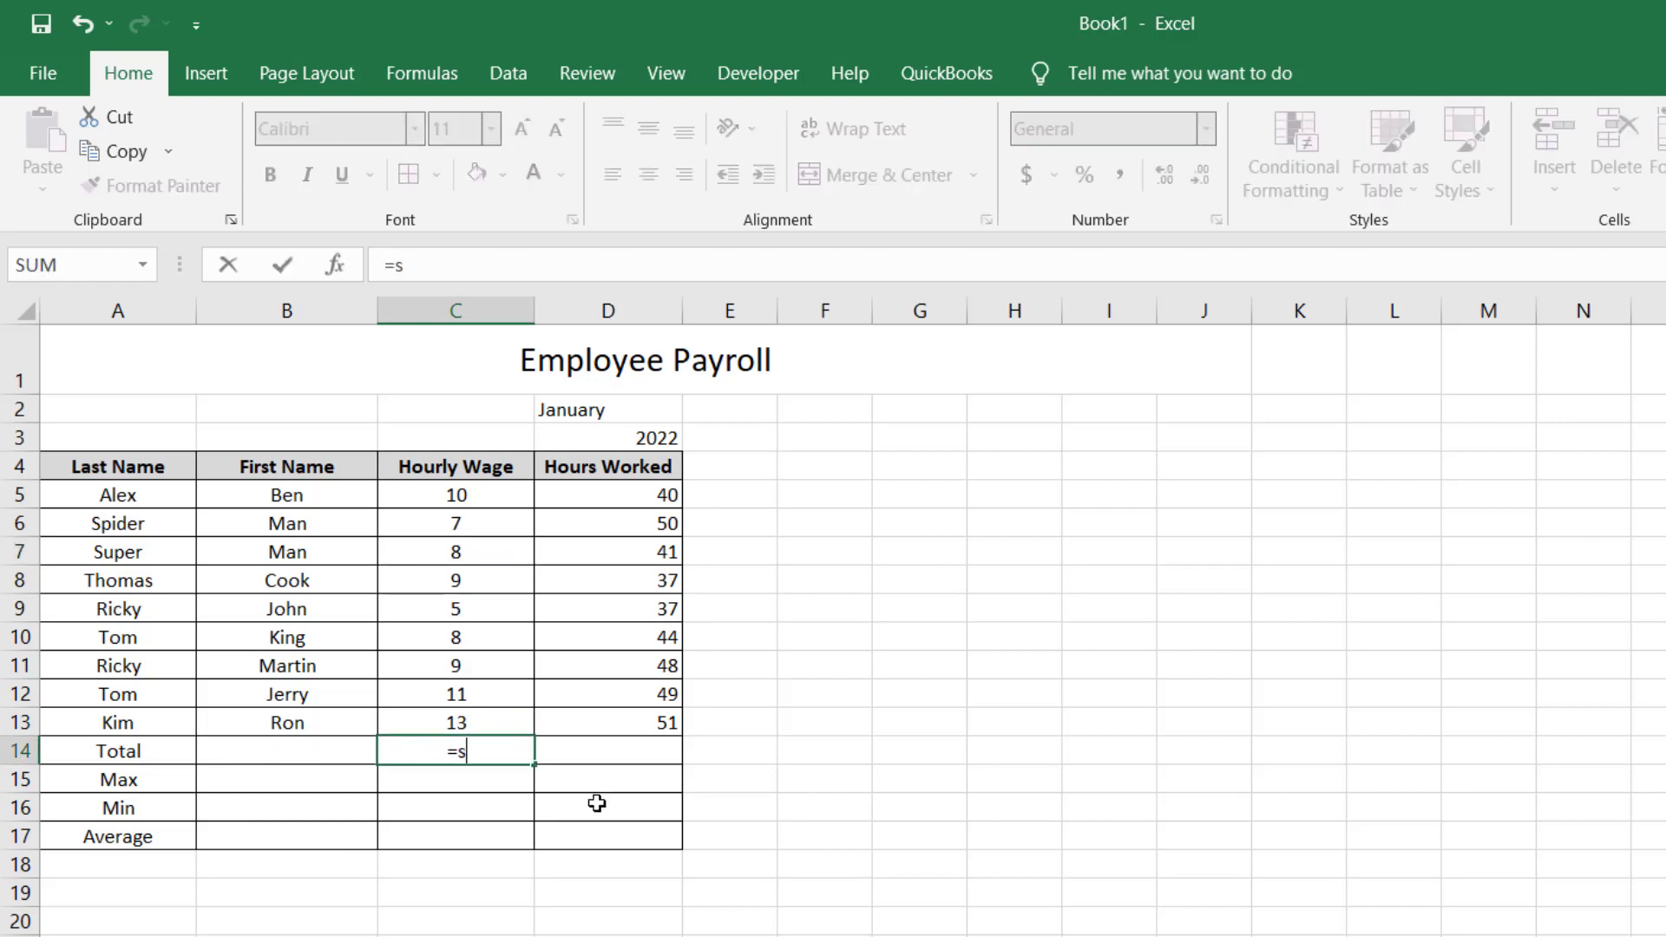
text(um)
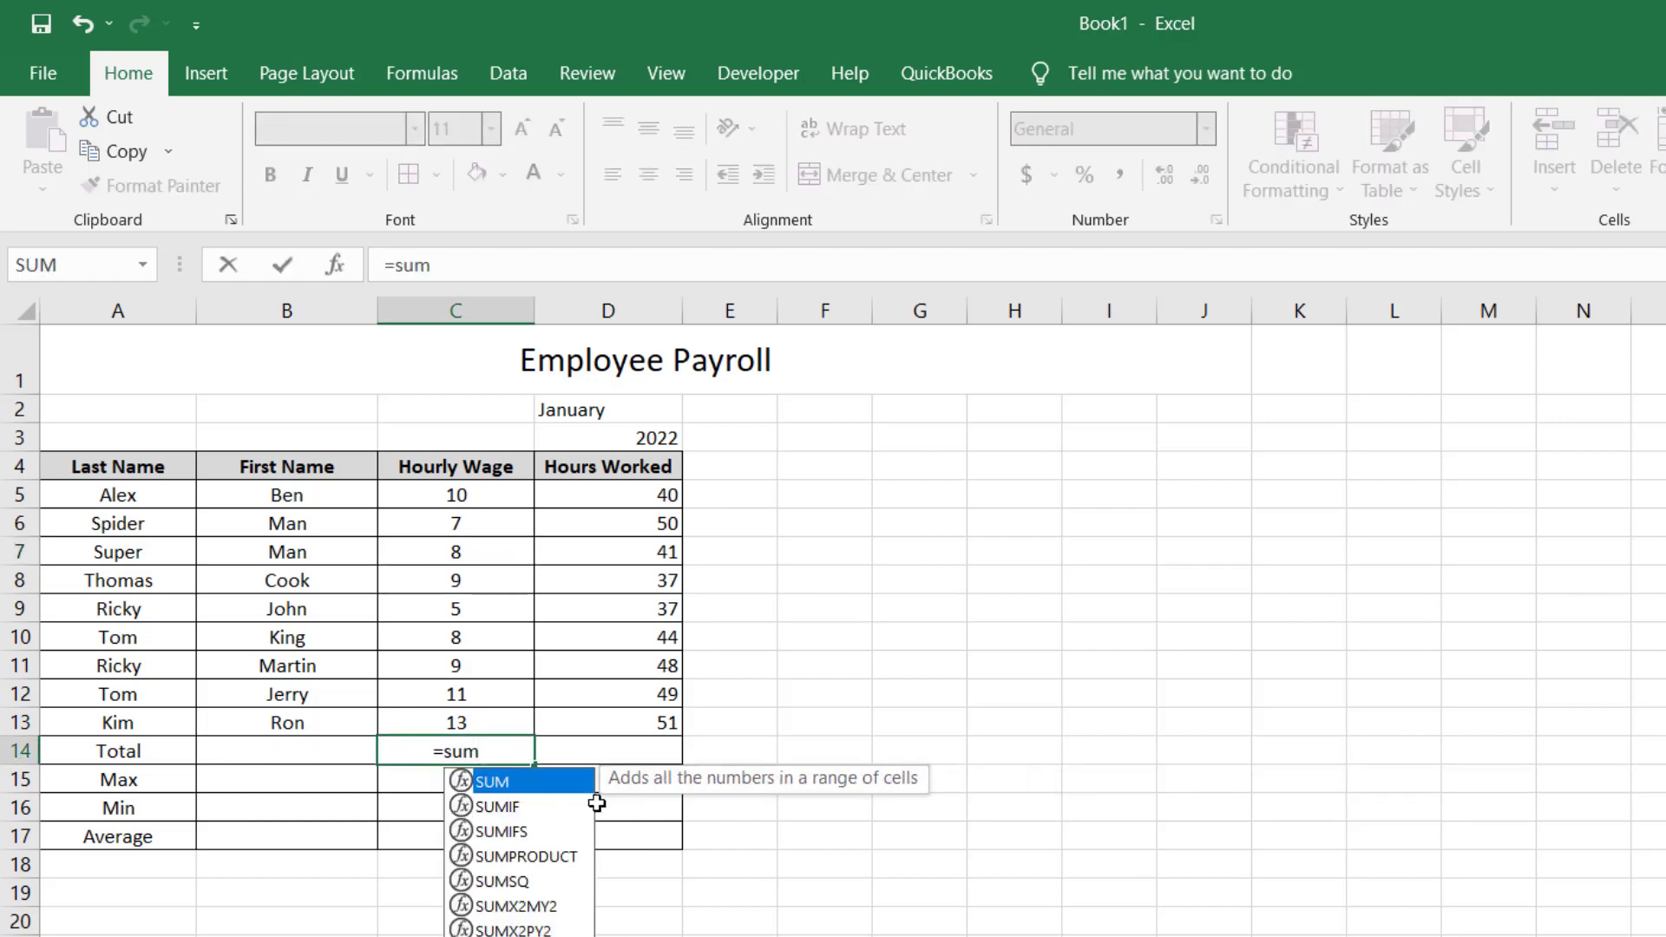
text(()
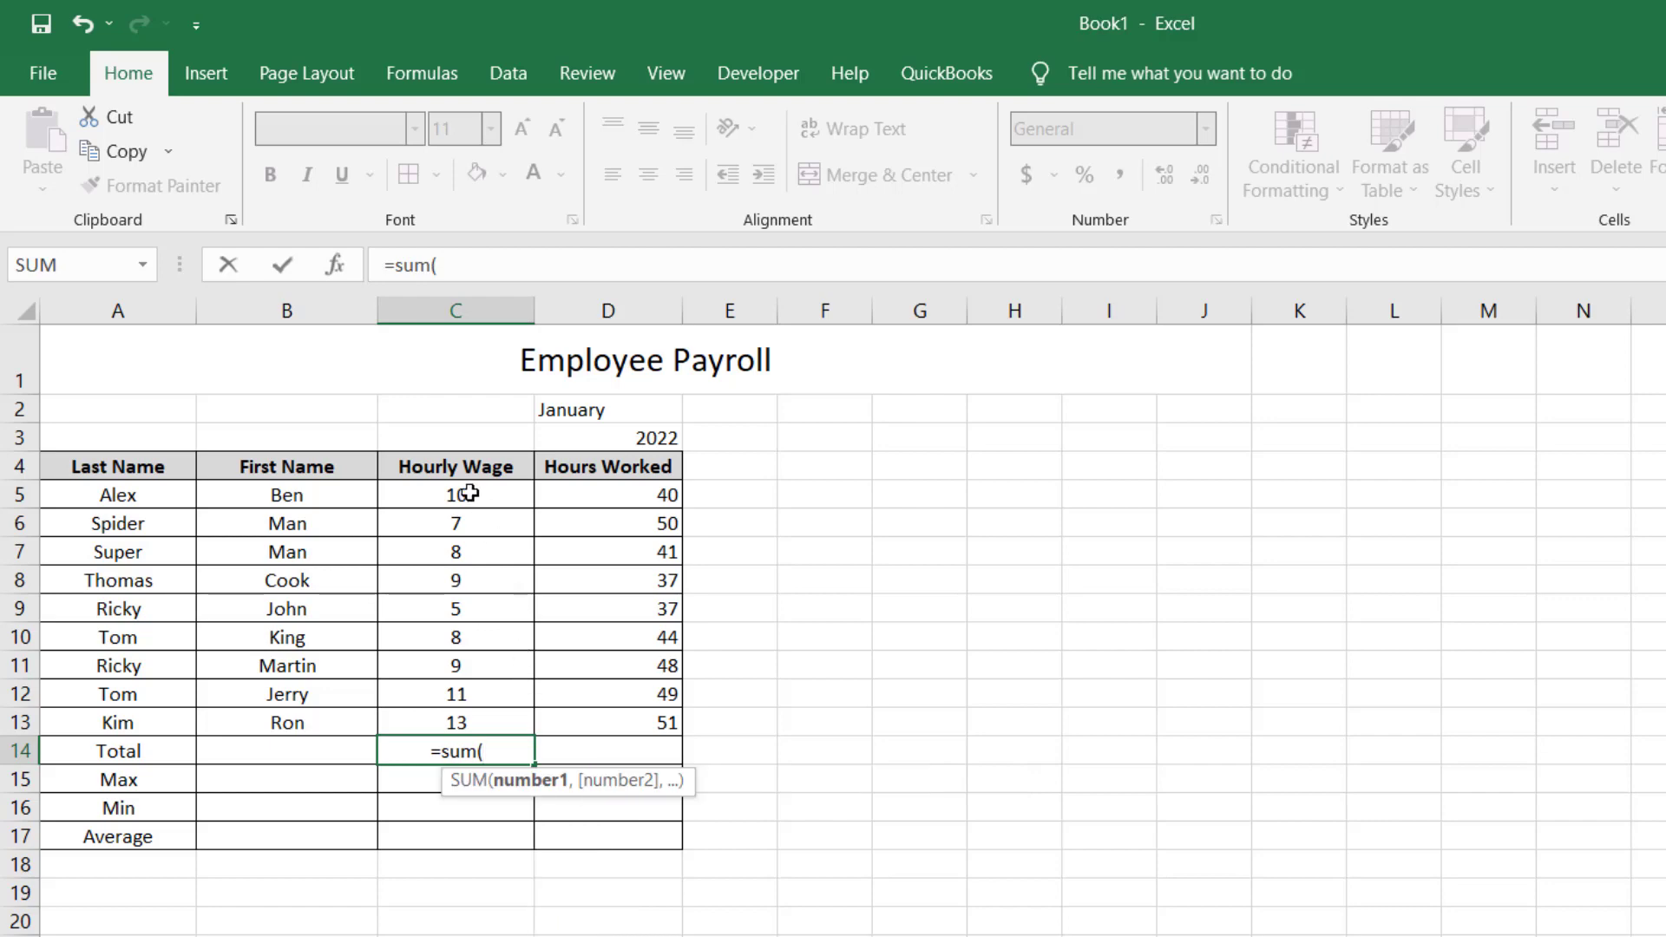
drag(470, 493, 455, 724)
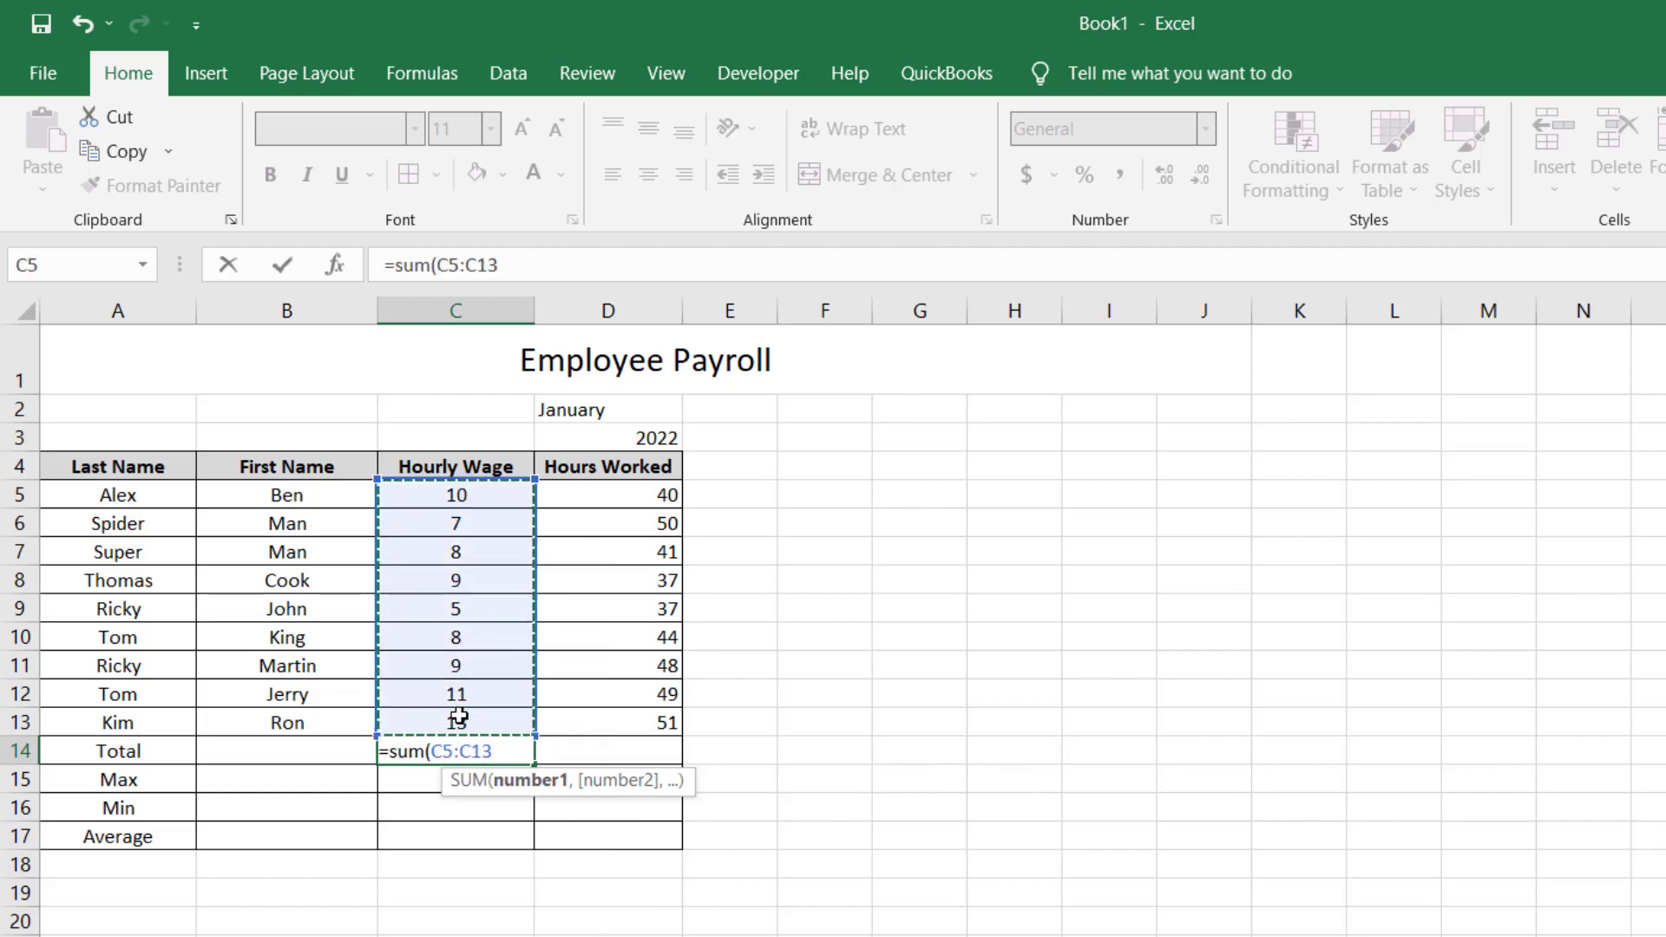
key(Return)
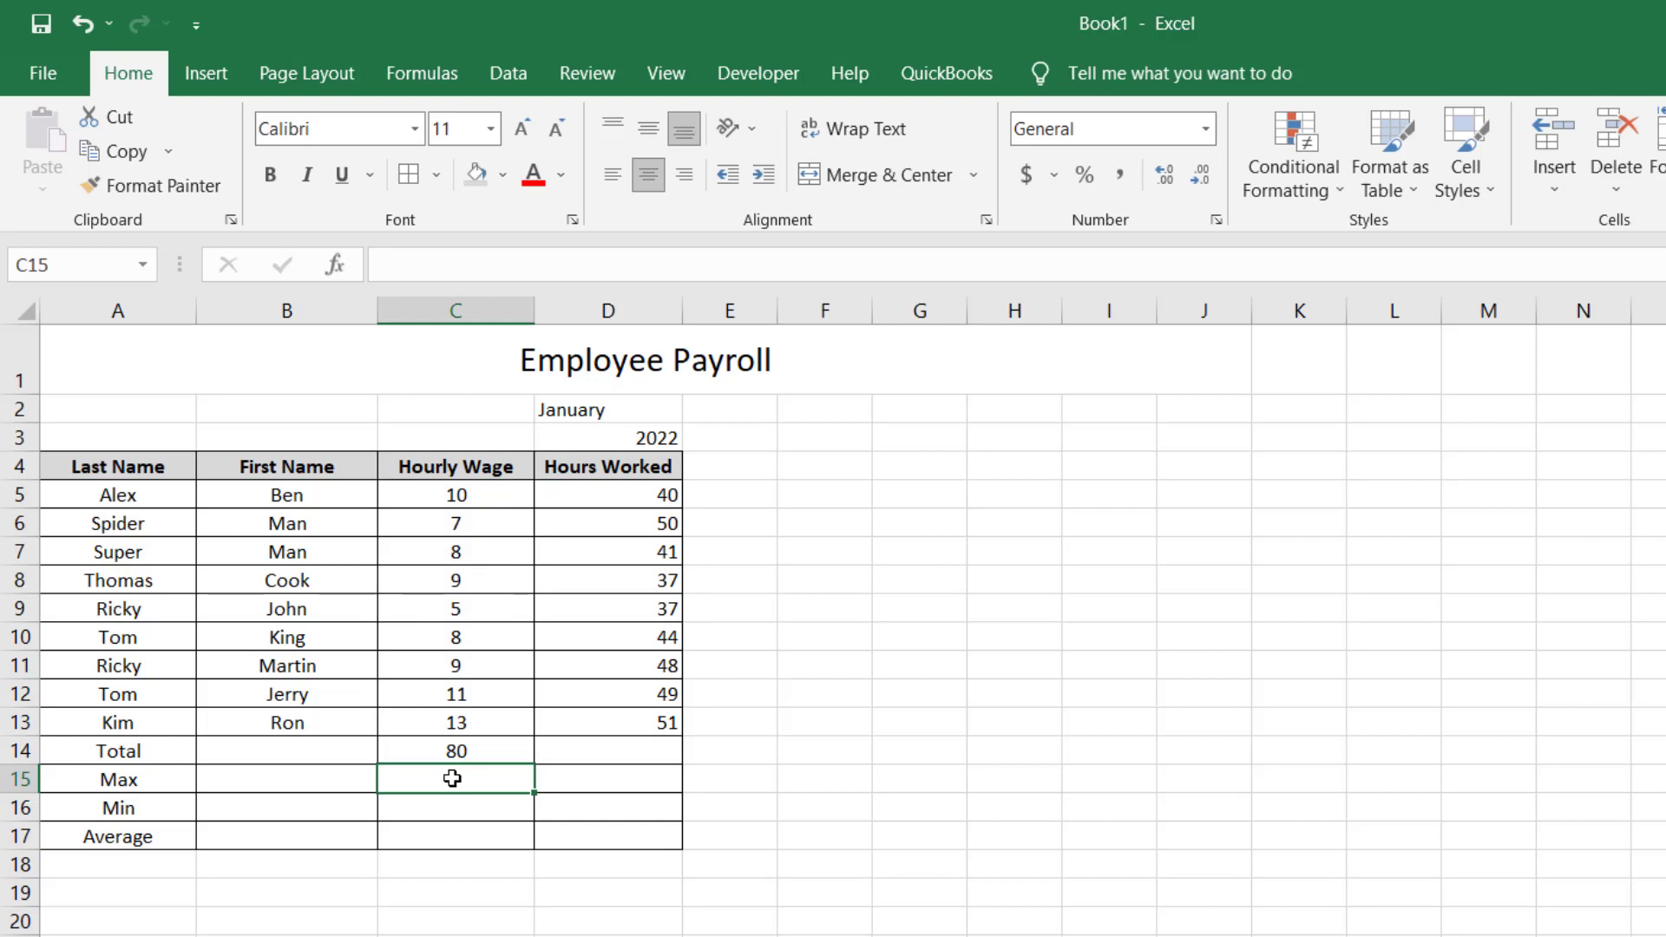
Calculate the highest hourly wage in cell C15 with a MAX formula over C5:C13
text(=max)
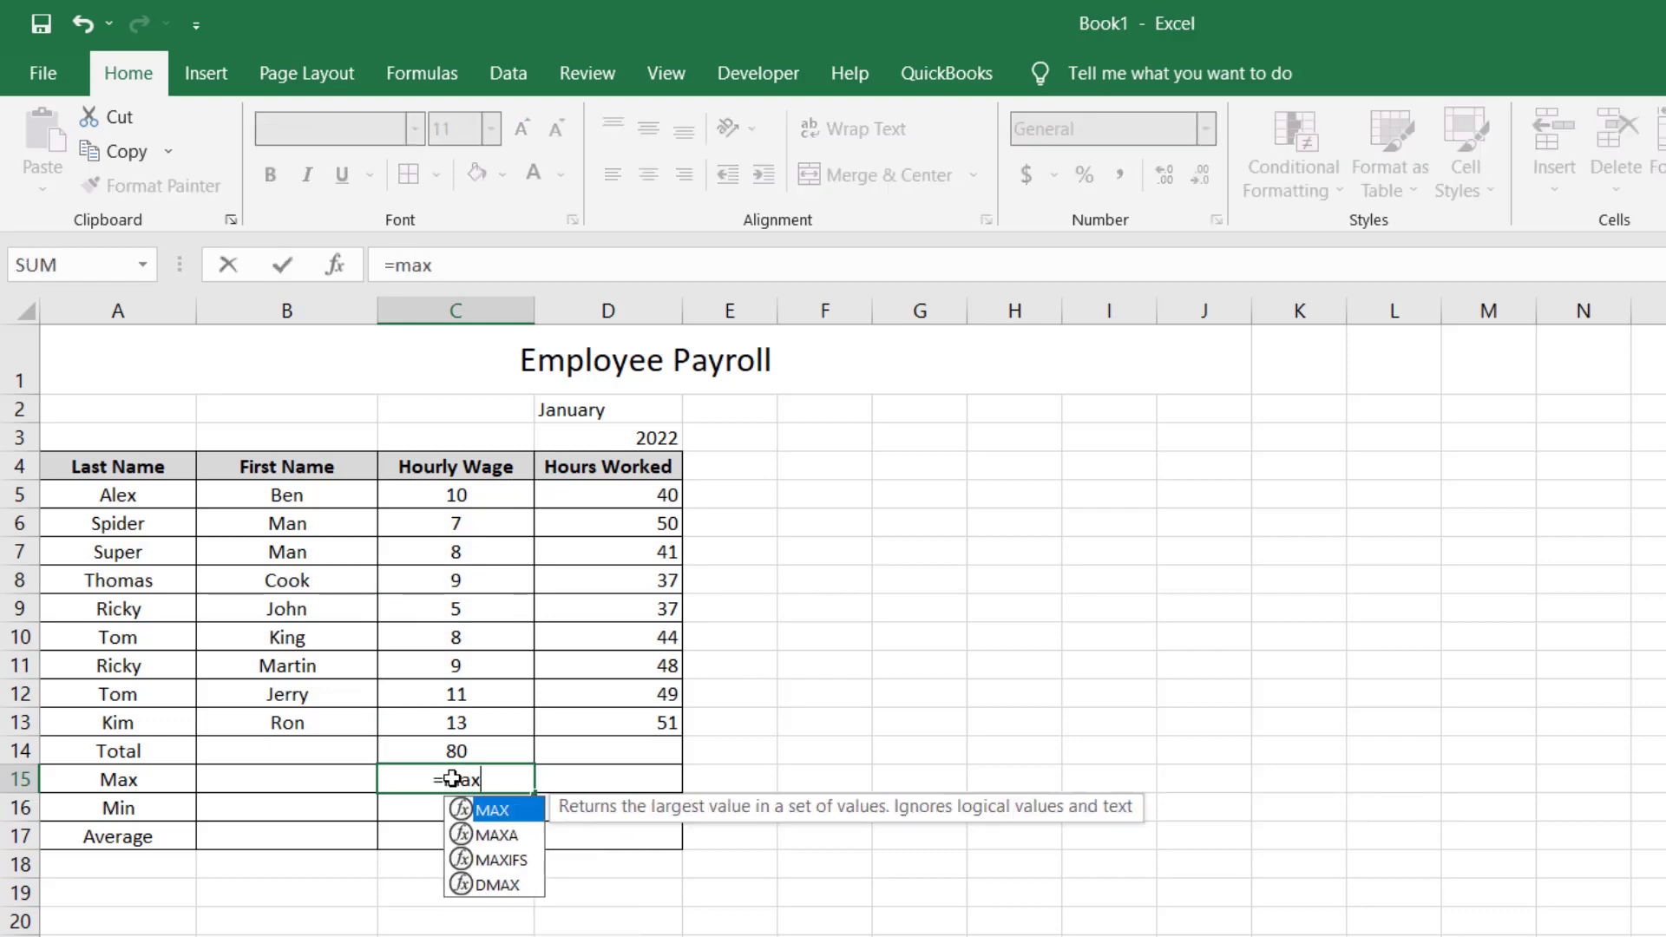
text(()
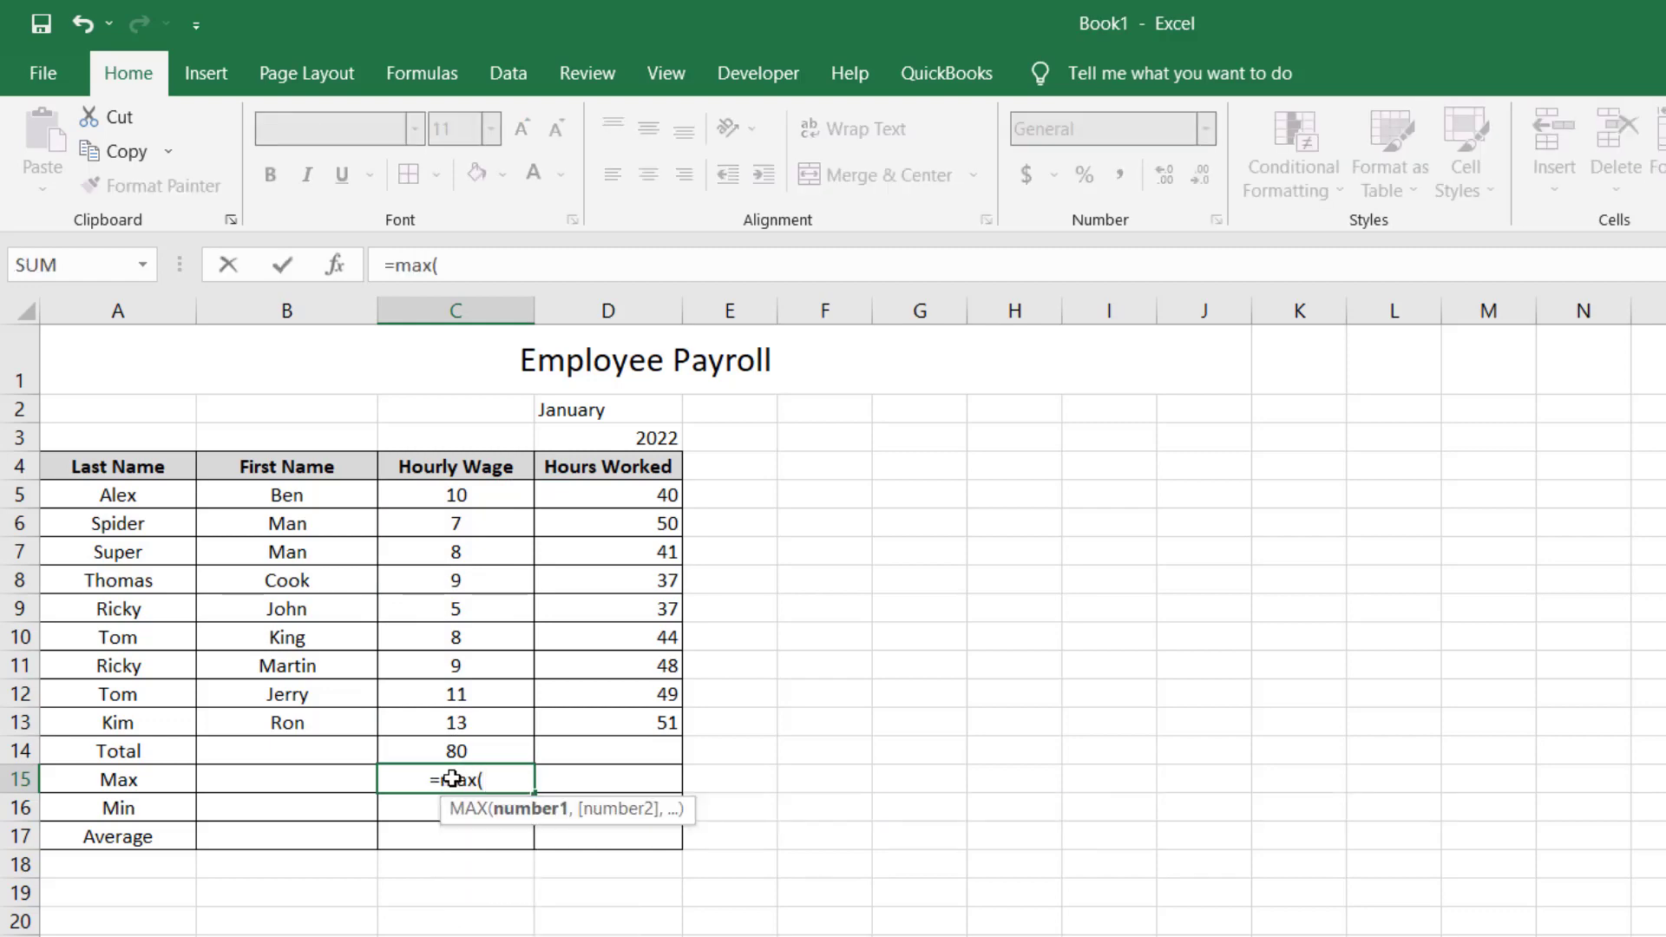
drag(460, 495, 458, 725)
key(Return)
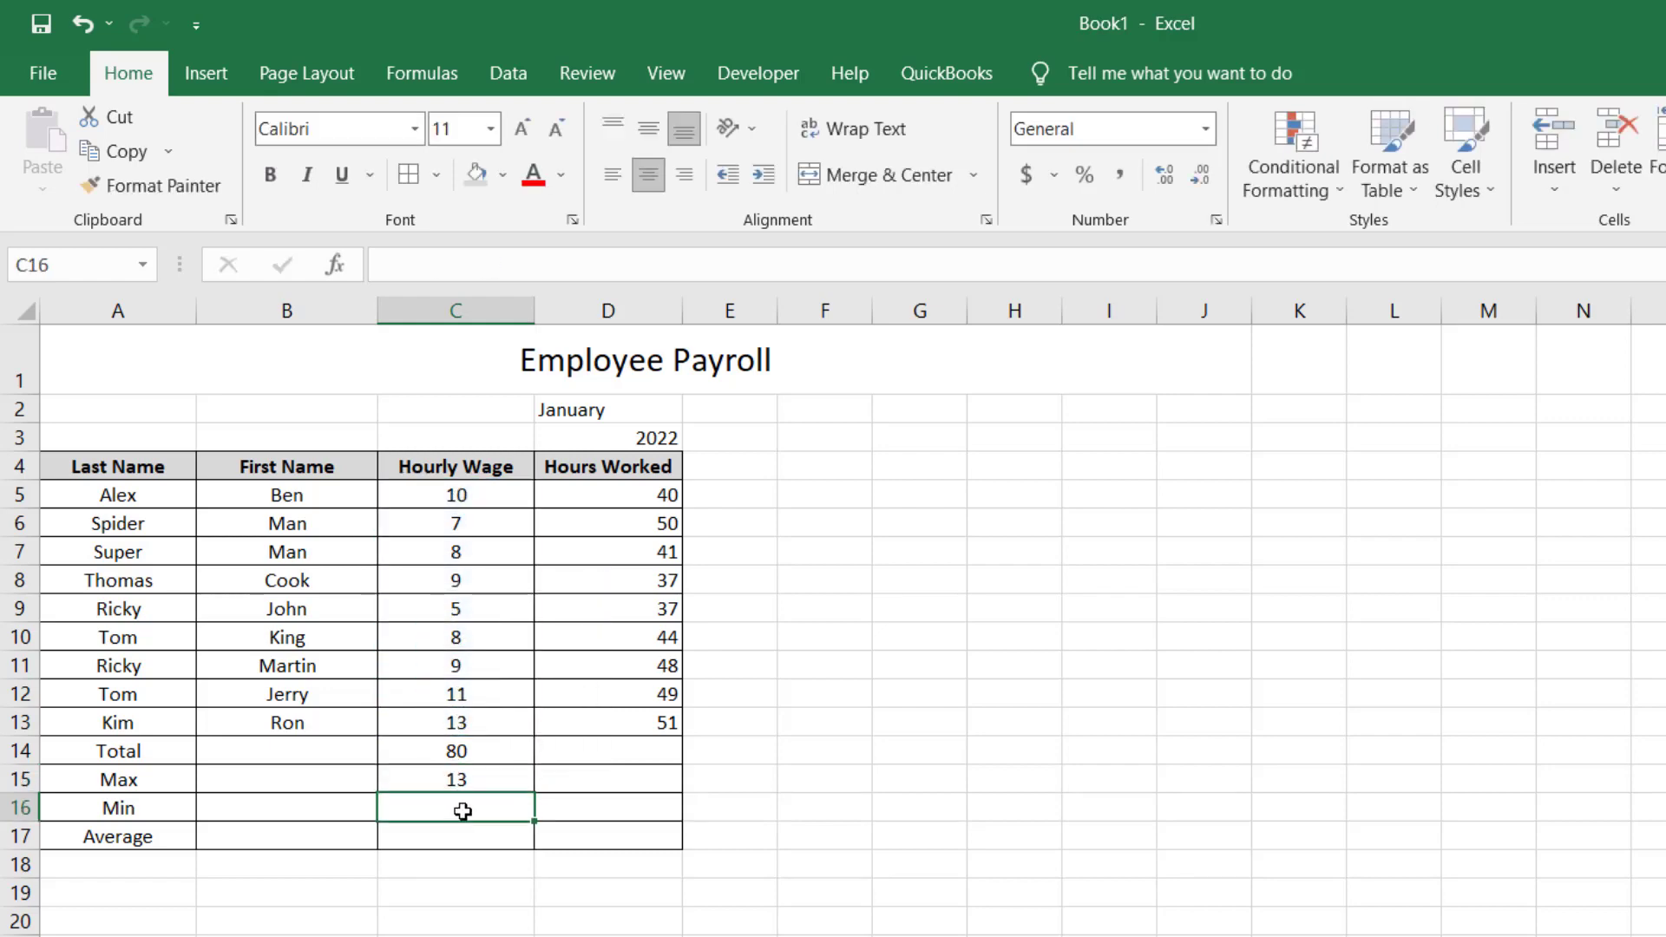
Calculate the lowest hourly wage in cell C16 with a MIN formula over the wage values above
text(=)
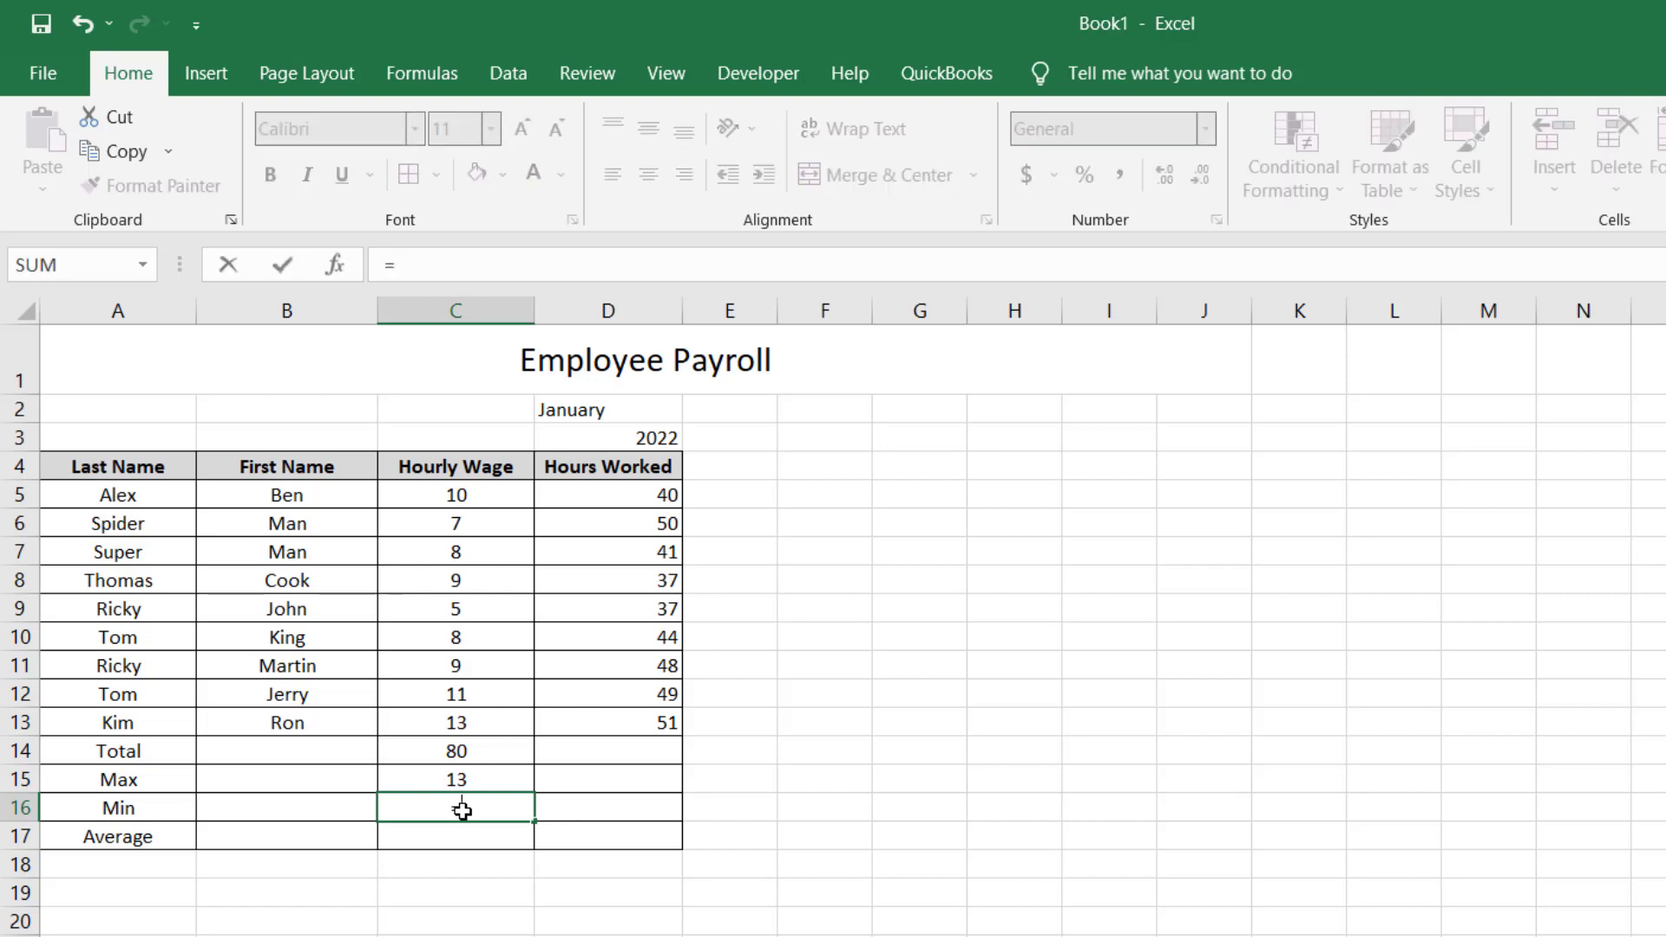
text(min()
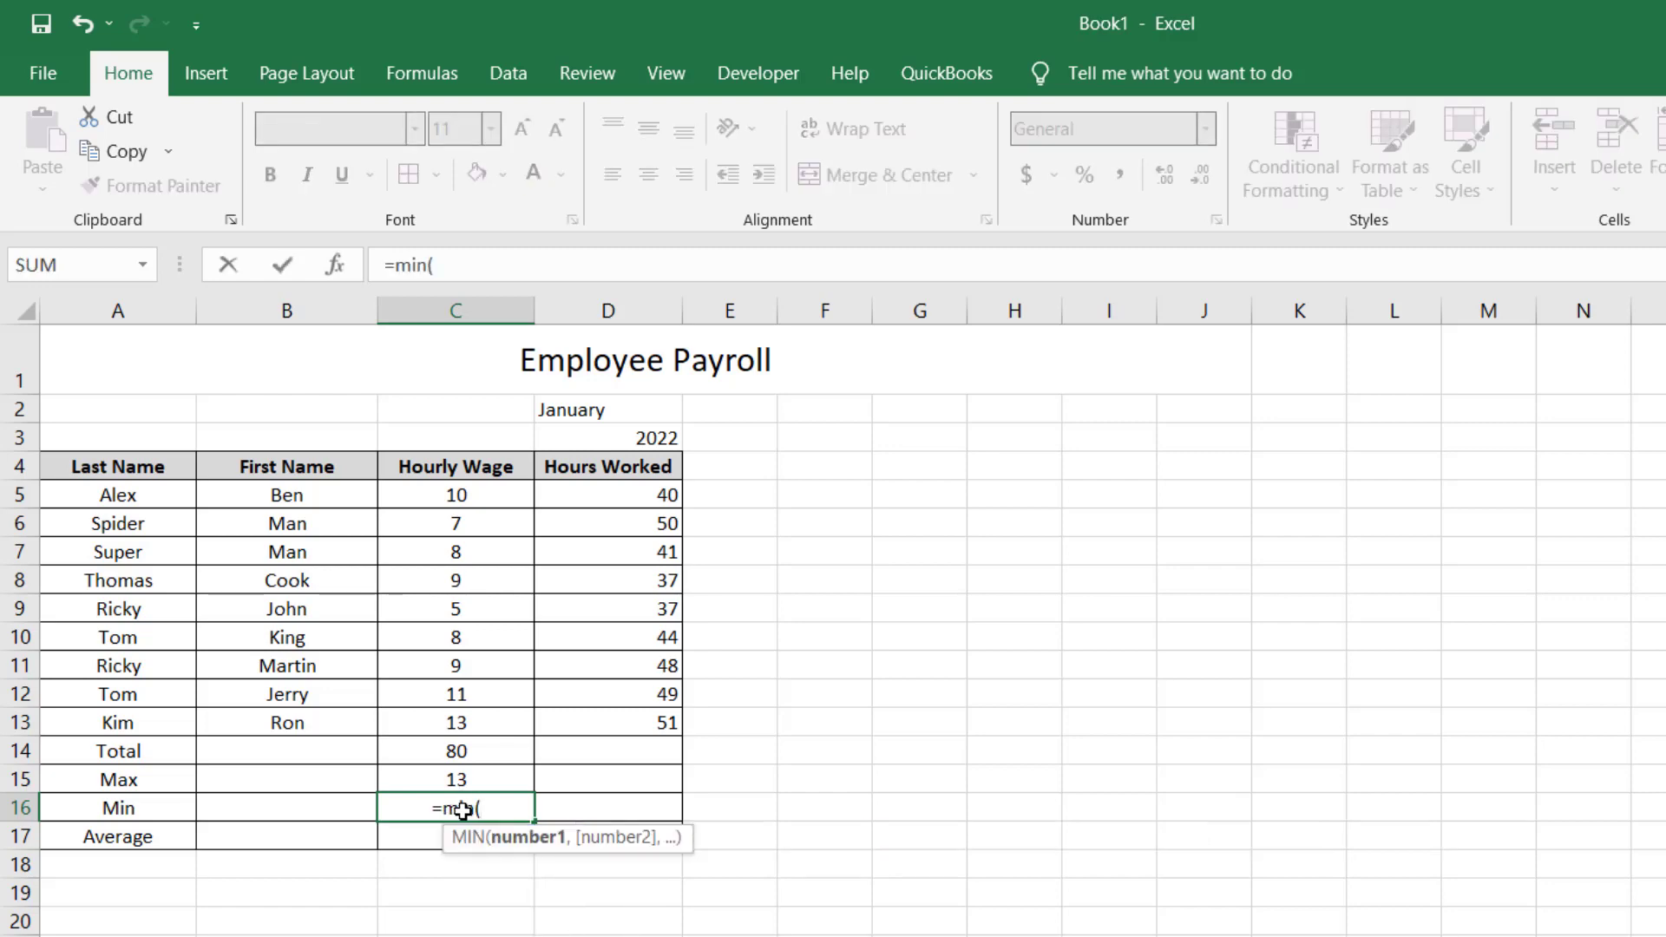
drag(462, 498, 468, 772)
key(Return)
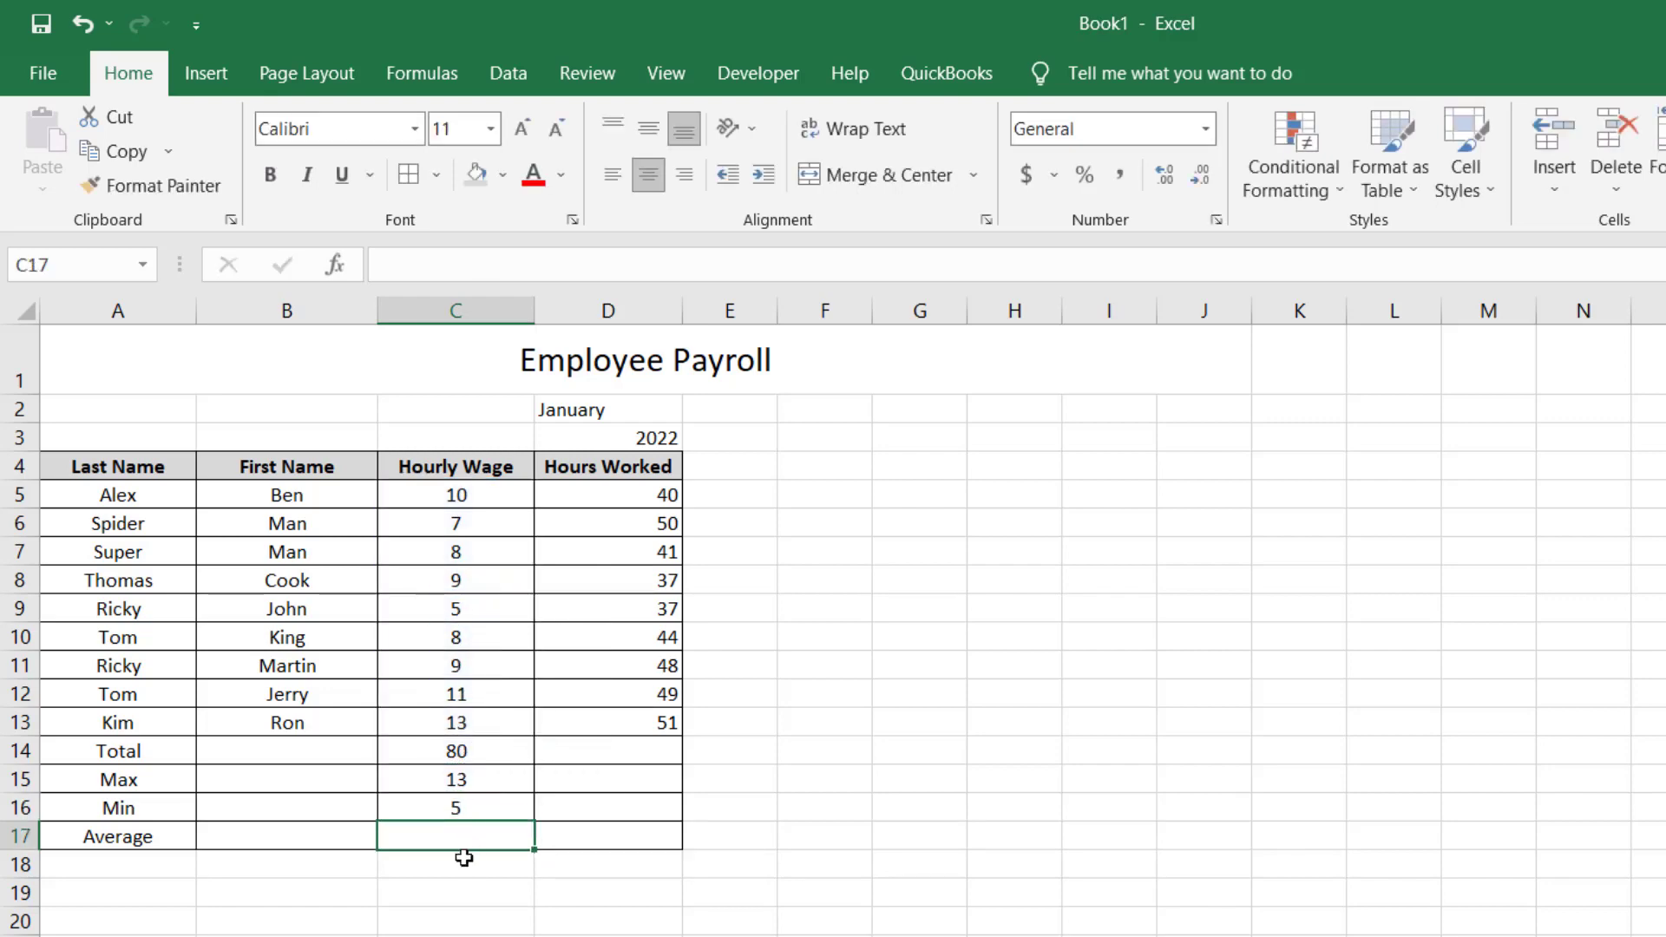
Calculate the average hourly wage in cell C17 with an AVERAGE formula over C5:C13
text(=Av)
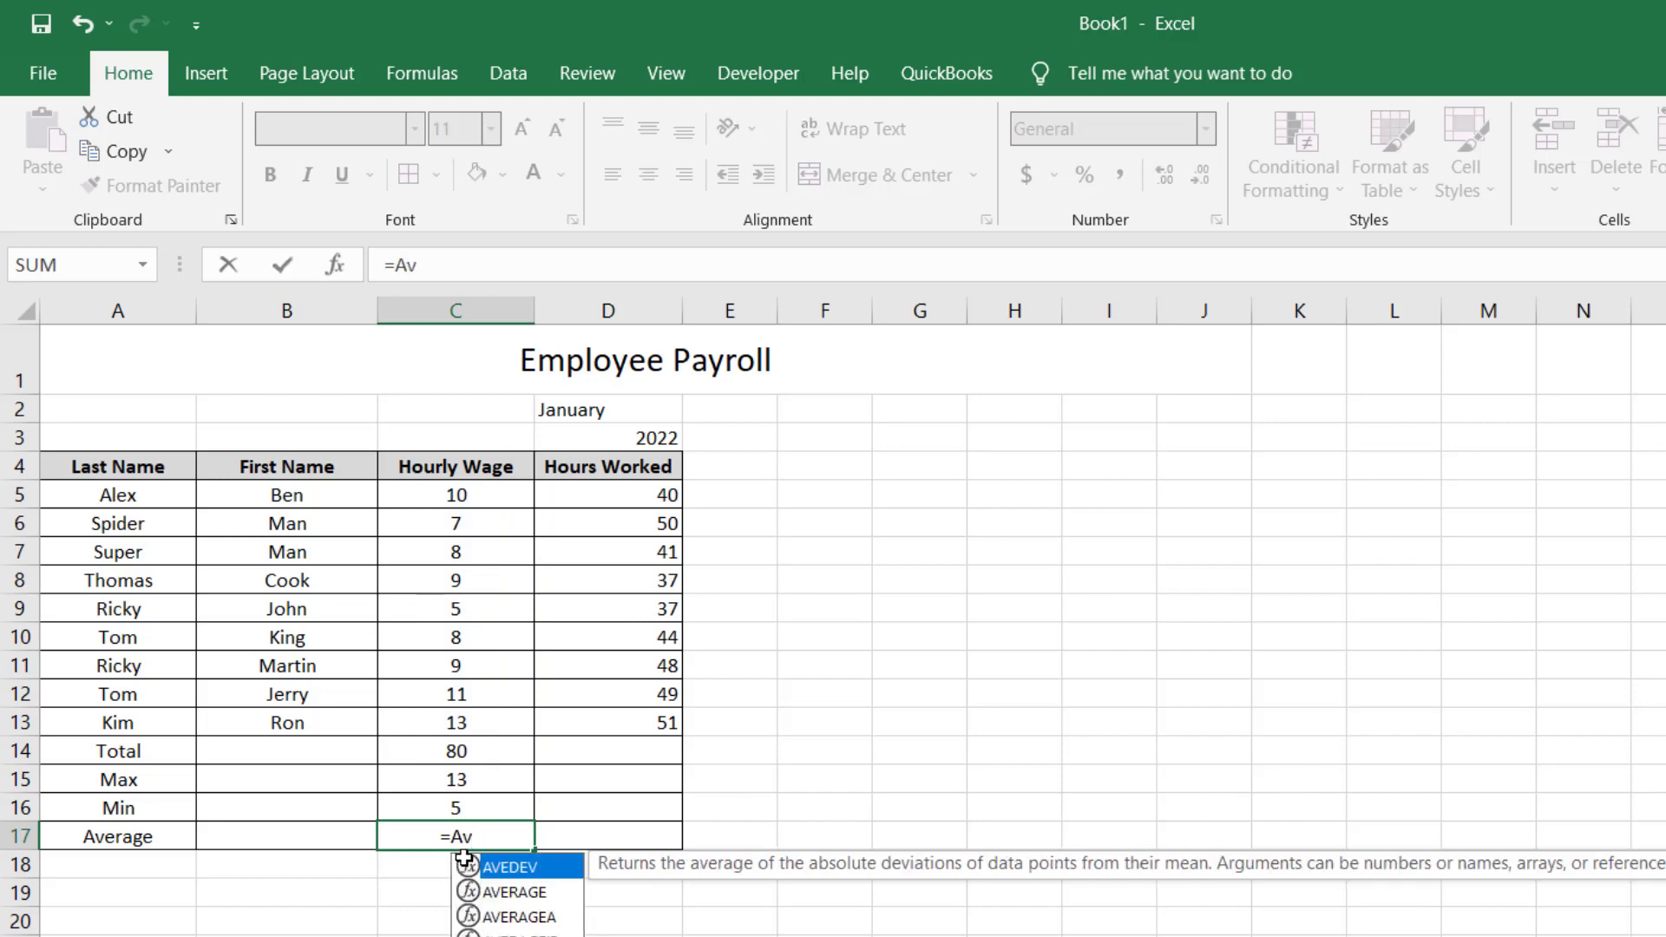
key(Down)
key(Tab)
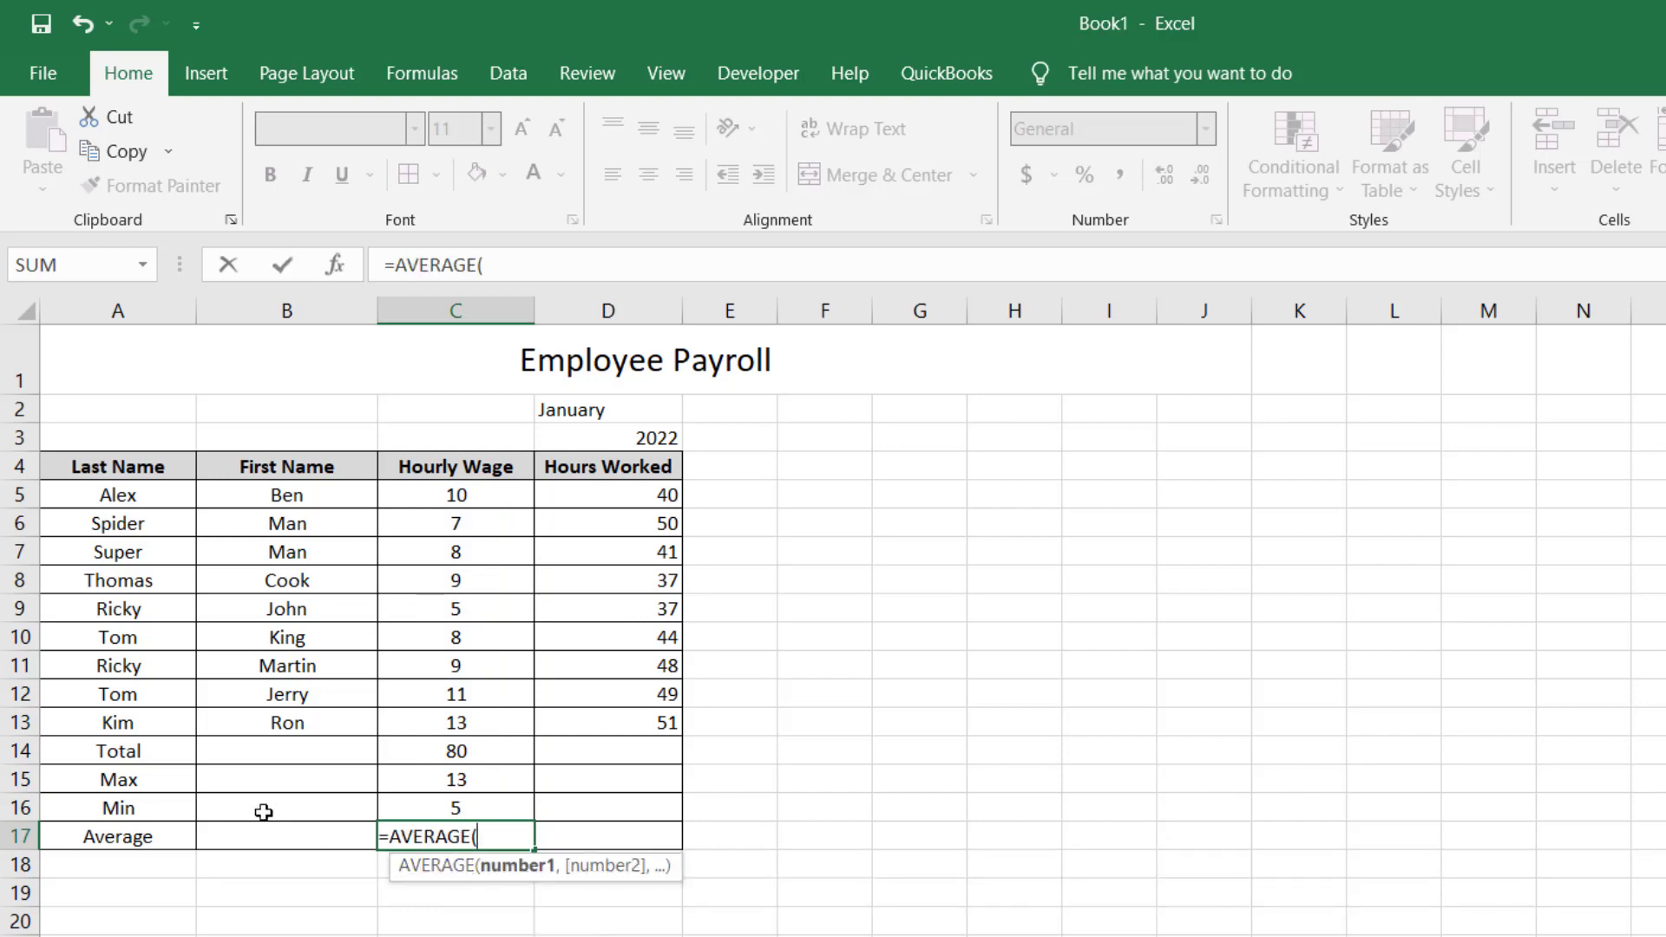
drag(446, 493, 456, 729)
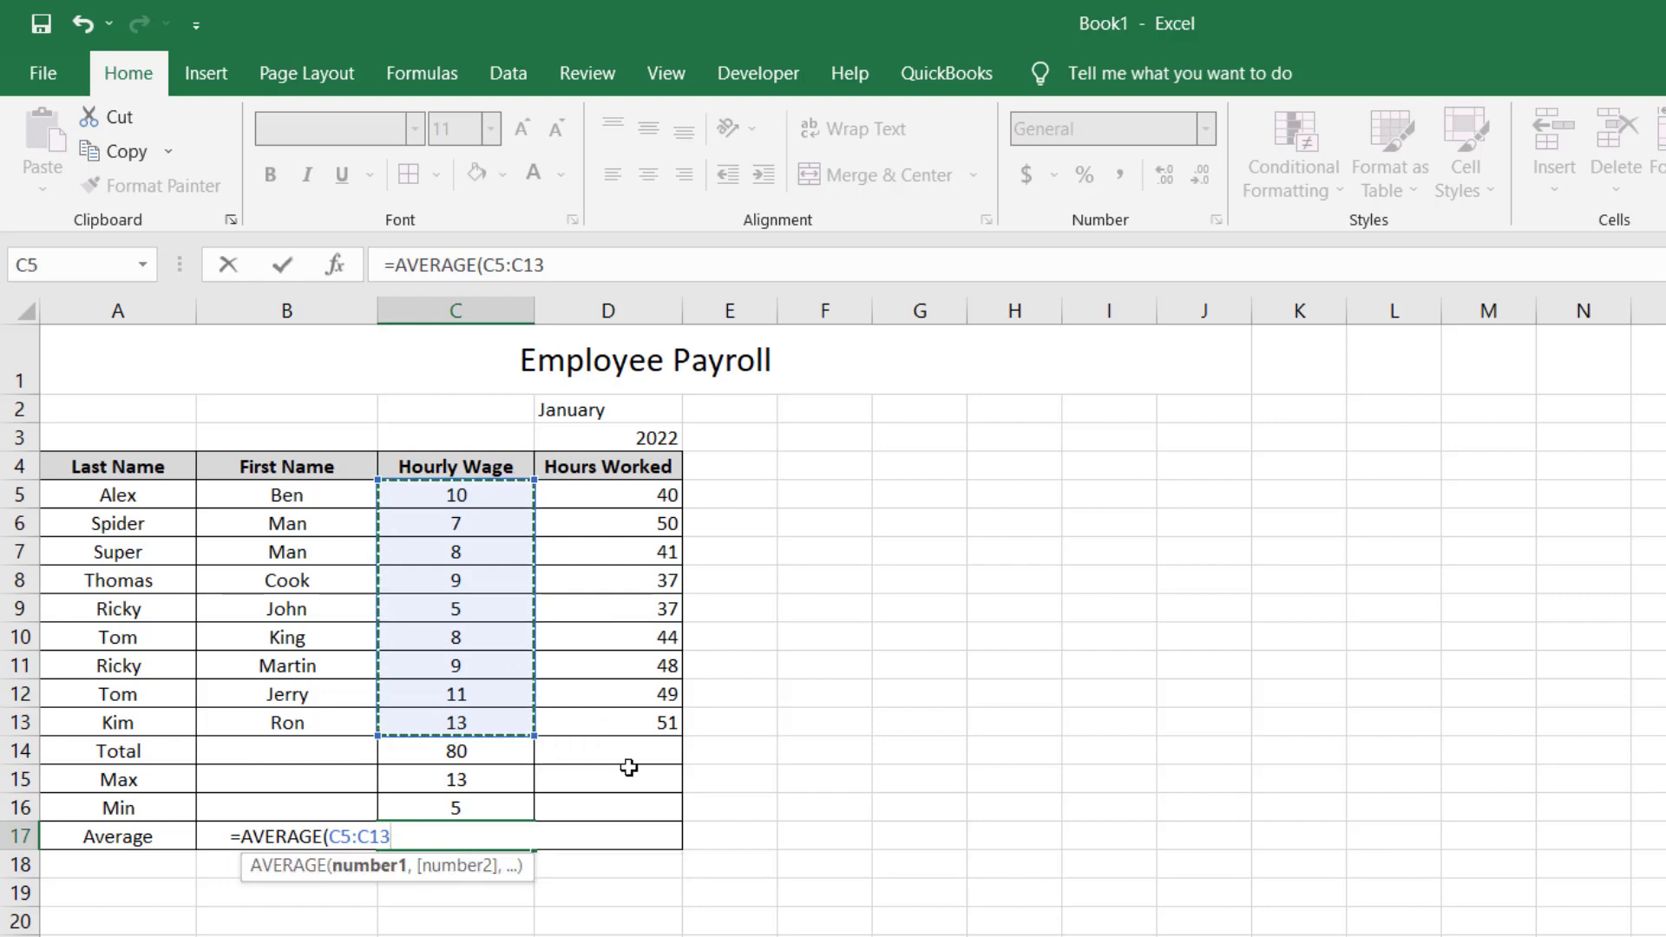
key(Return)
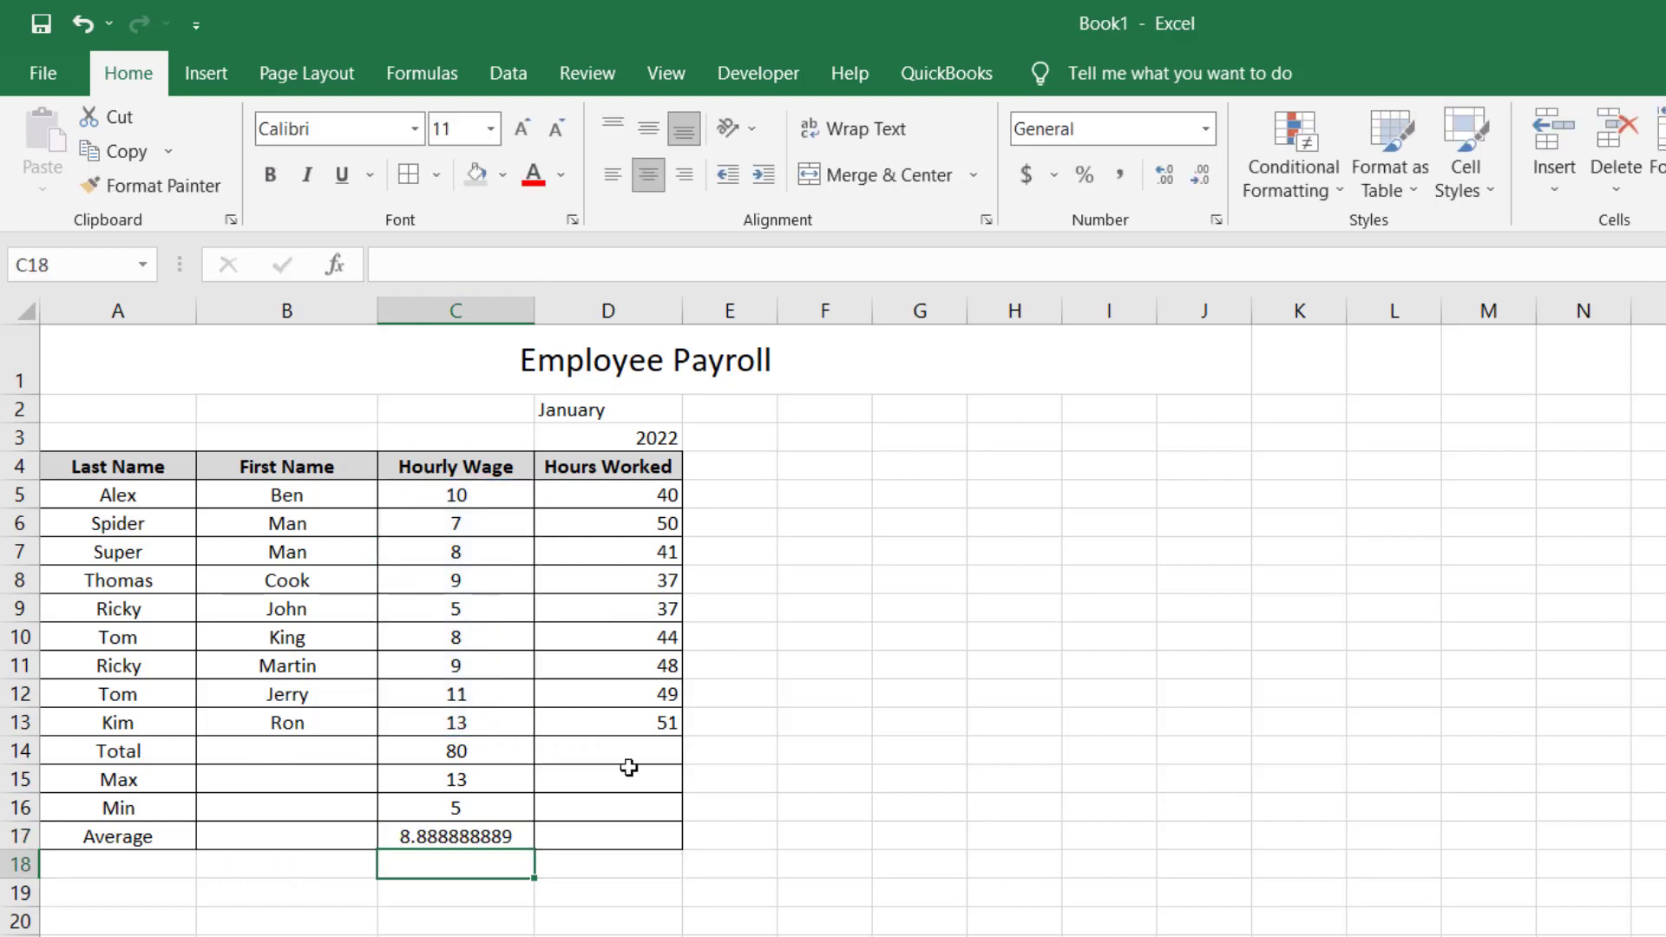
Check the wage summary formulas and correct the MIN formula in C16 to cover only C5:C13
click(492, 756)
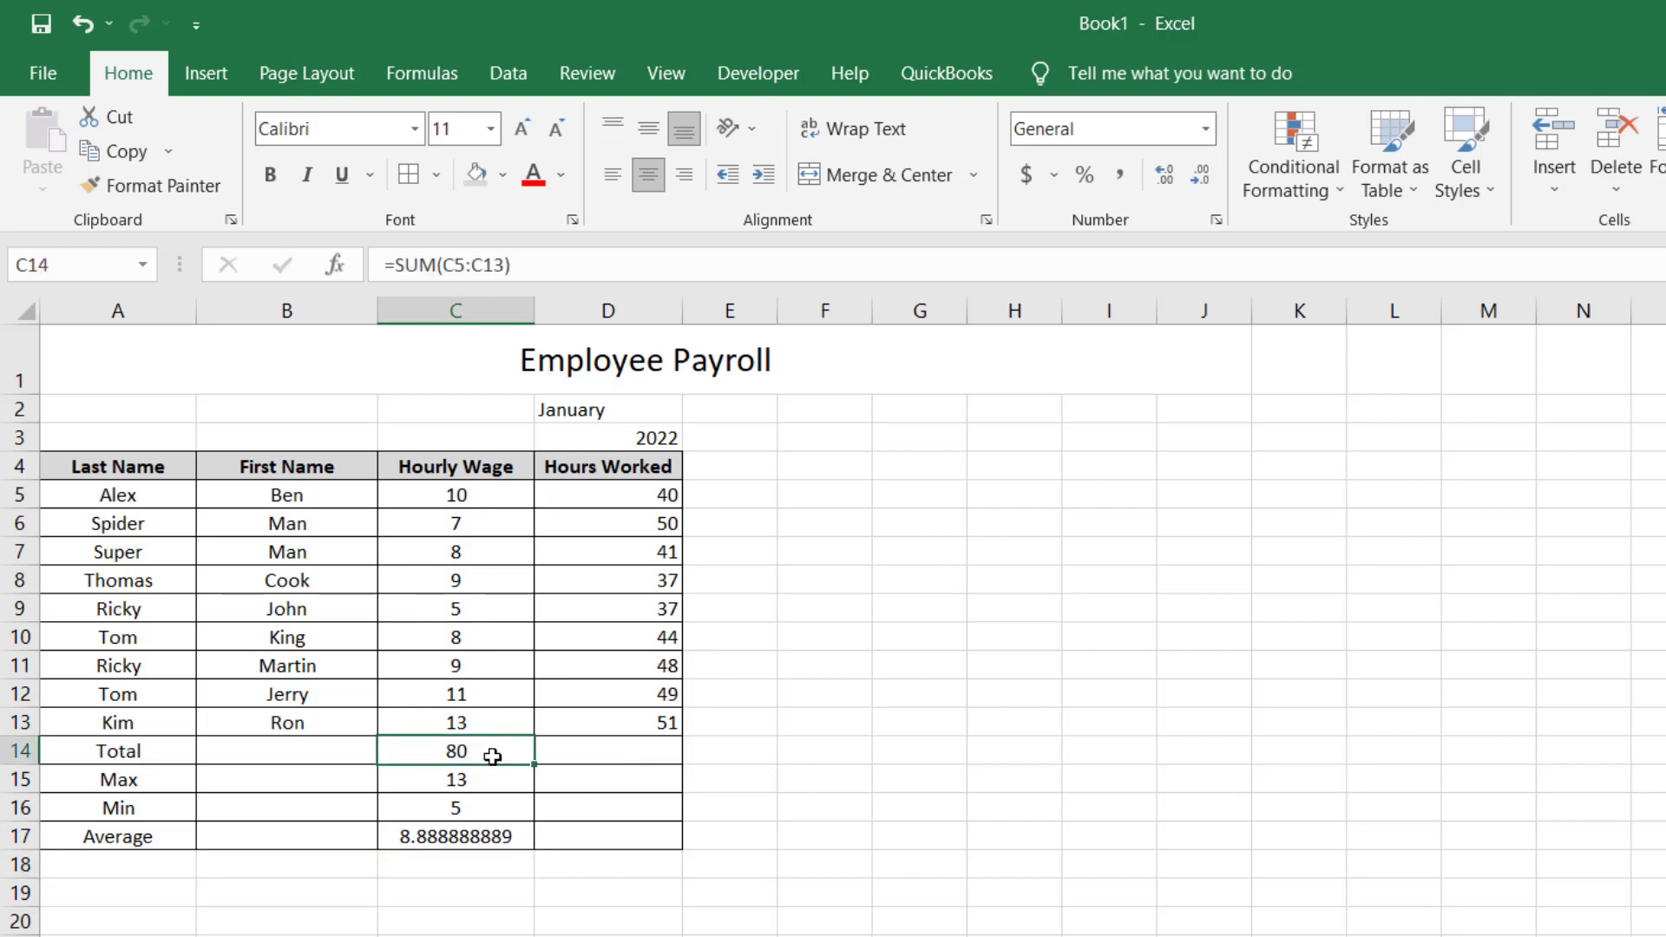
click(477, 779)
click(469, 807)
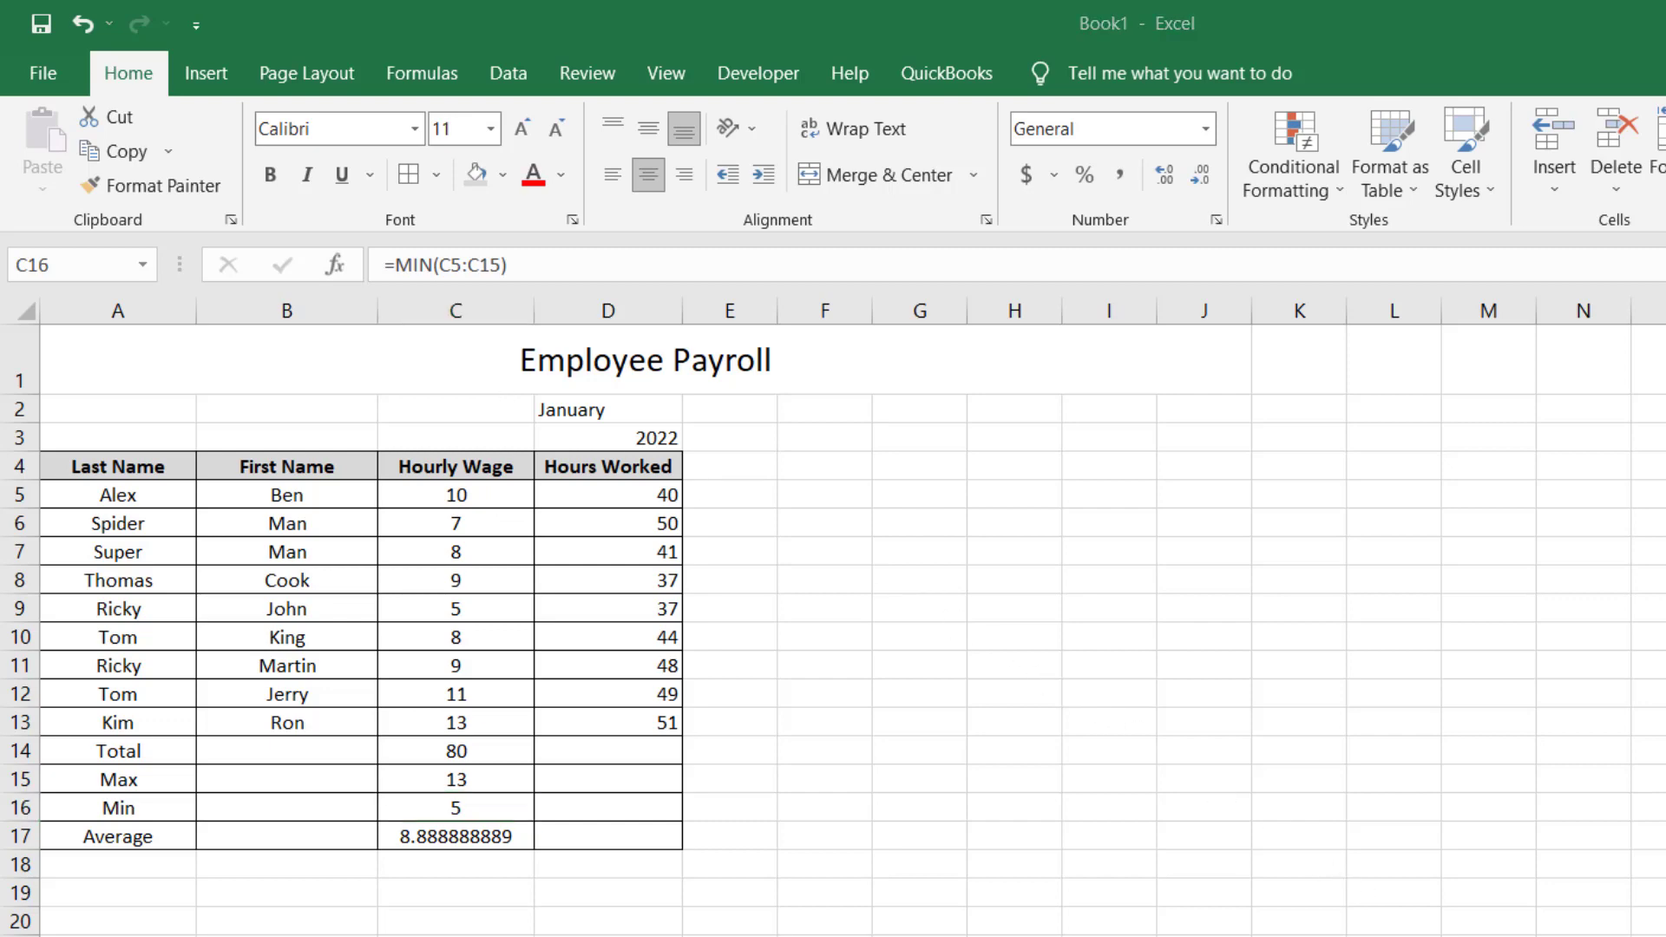
click(455, 806)
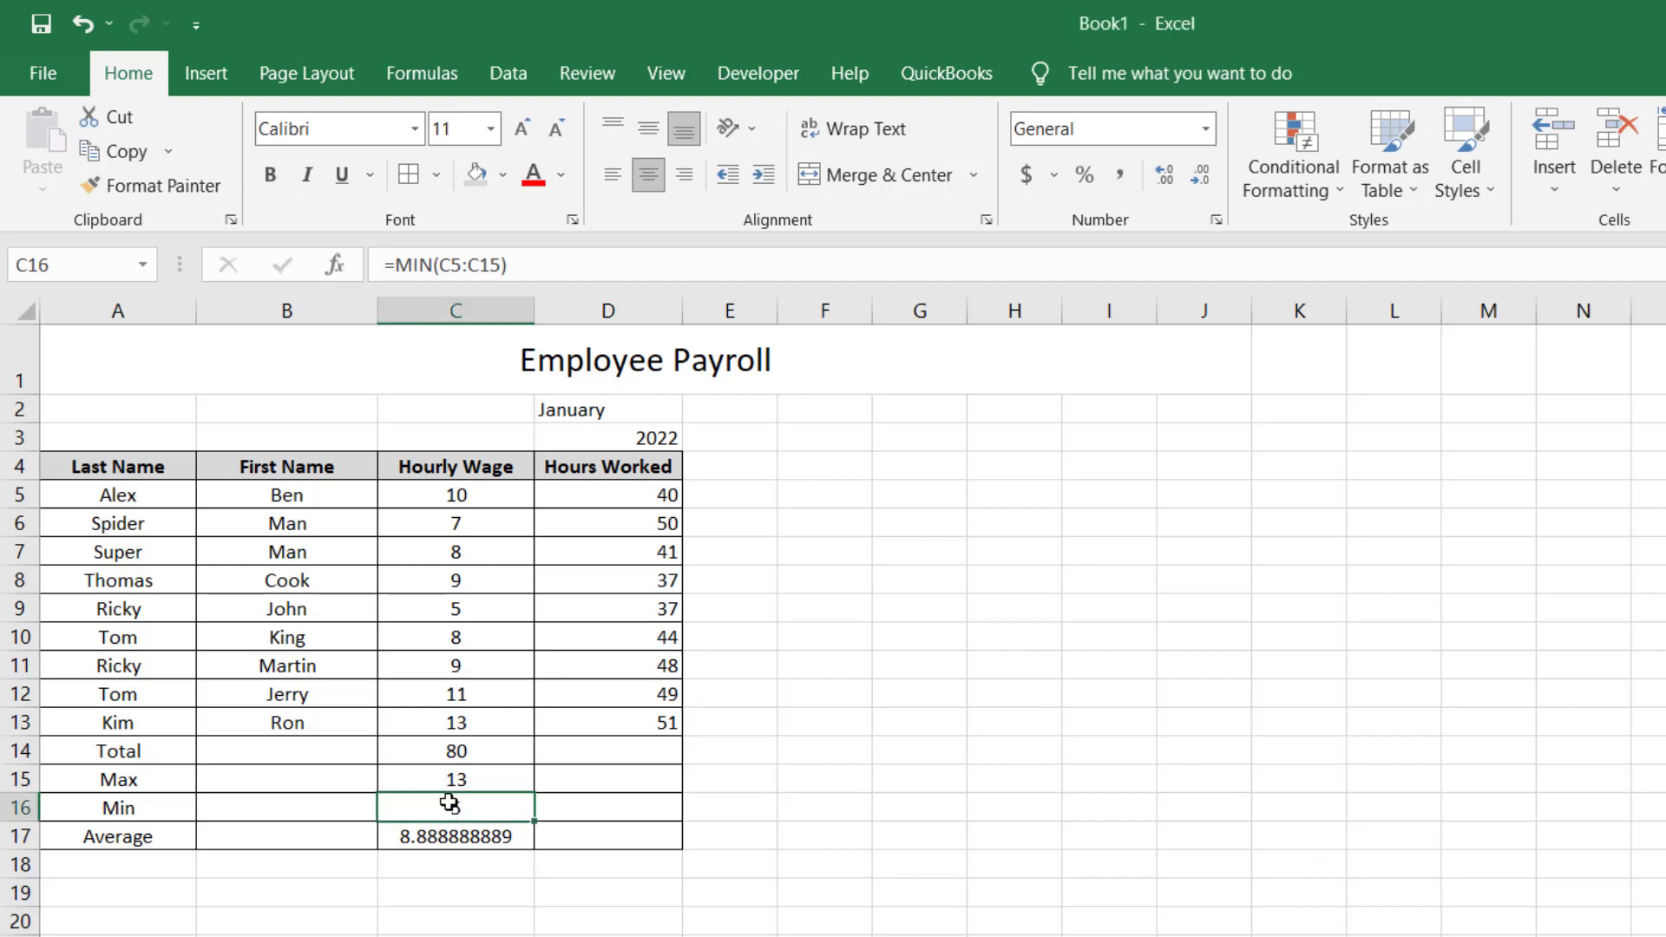
click(461, 262)
drag(440, 262, 604, 262)
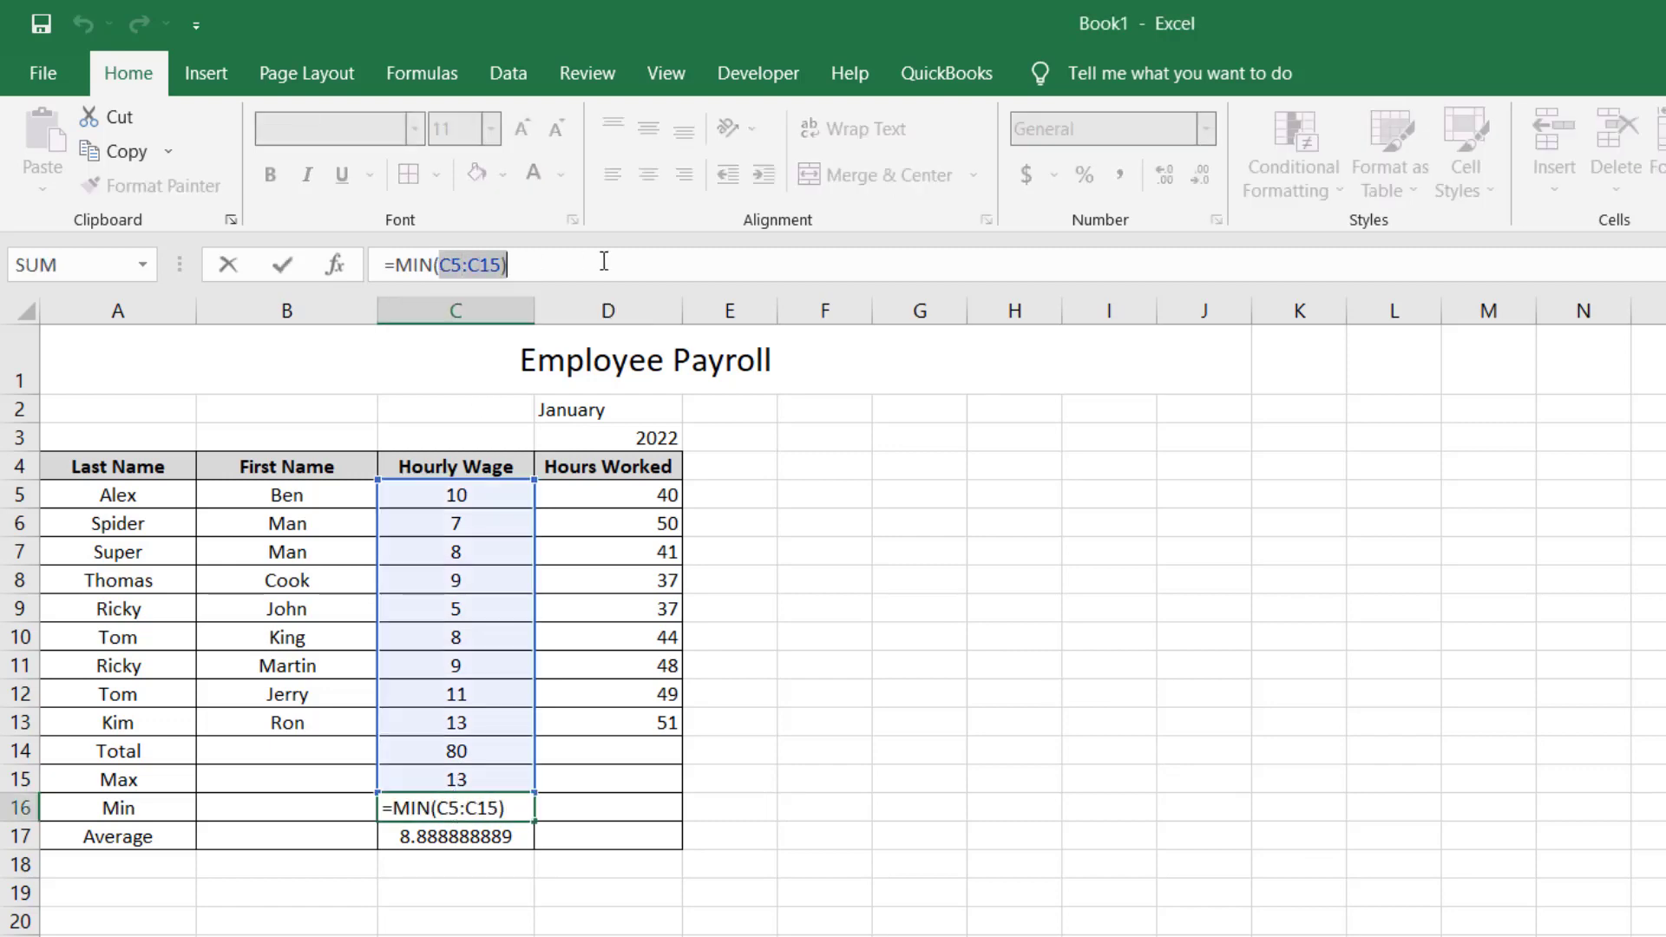
key(BackSpace)
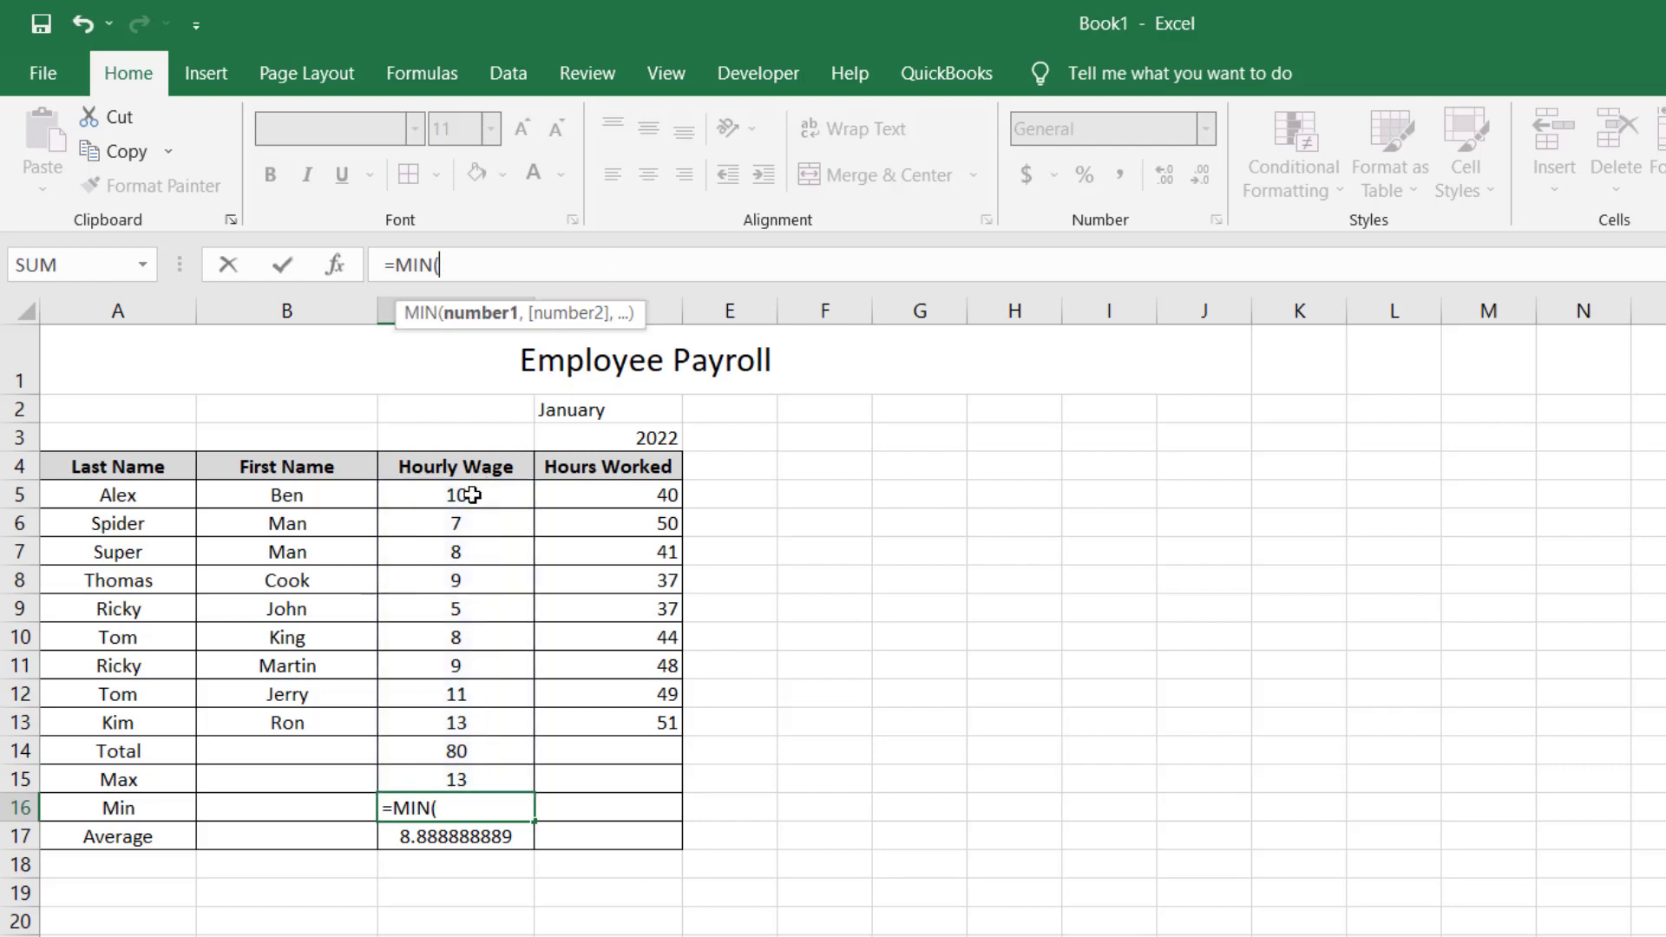
drag(472, 495, 454, 717)
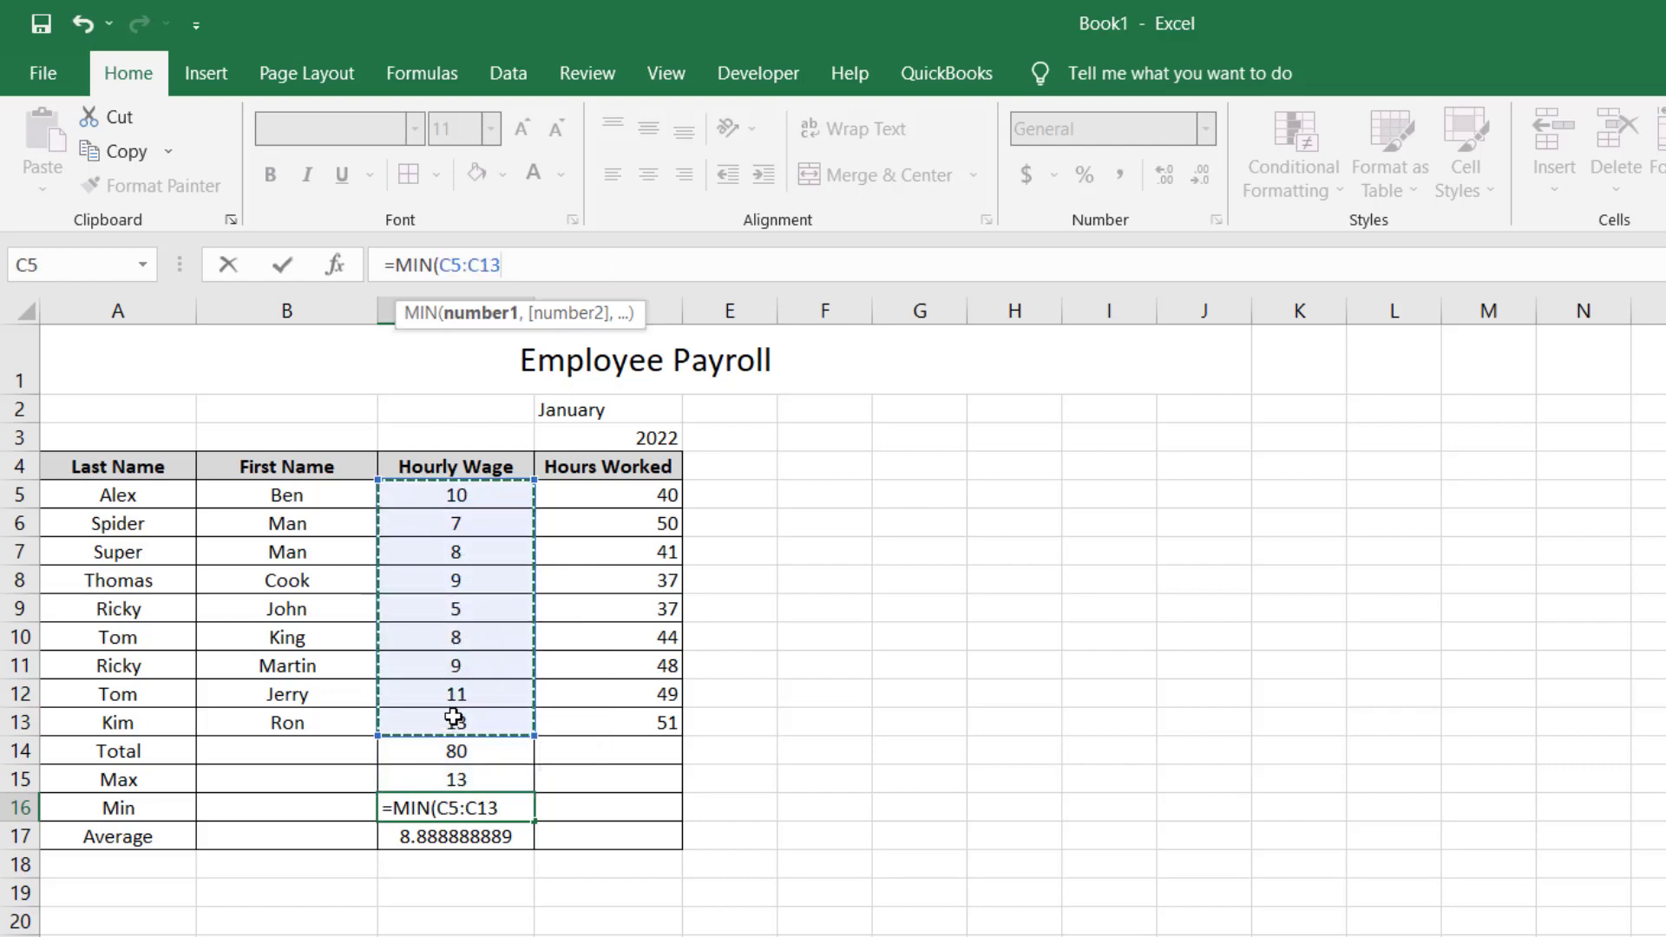
key(Return)
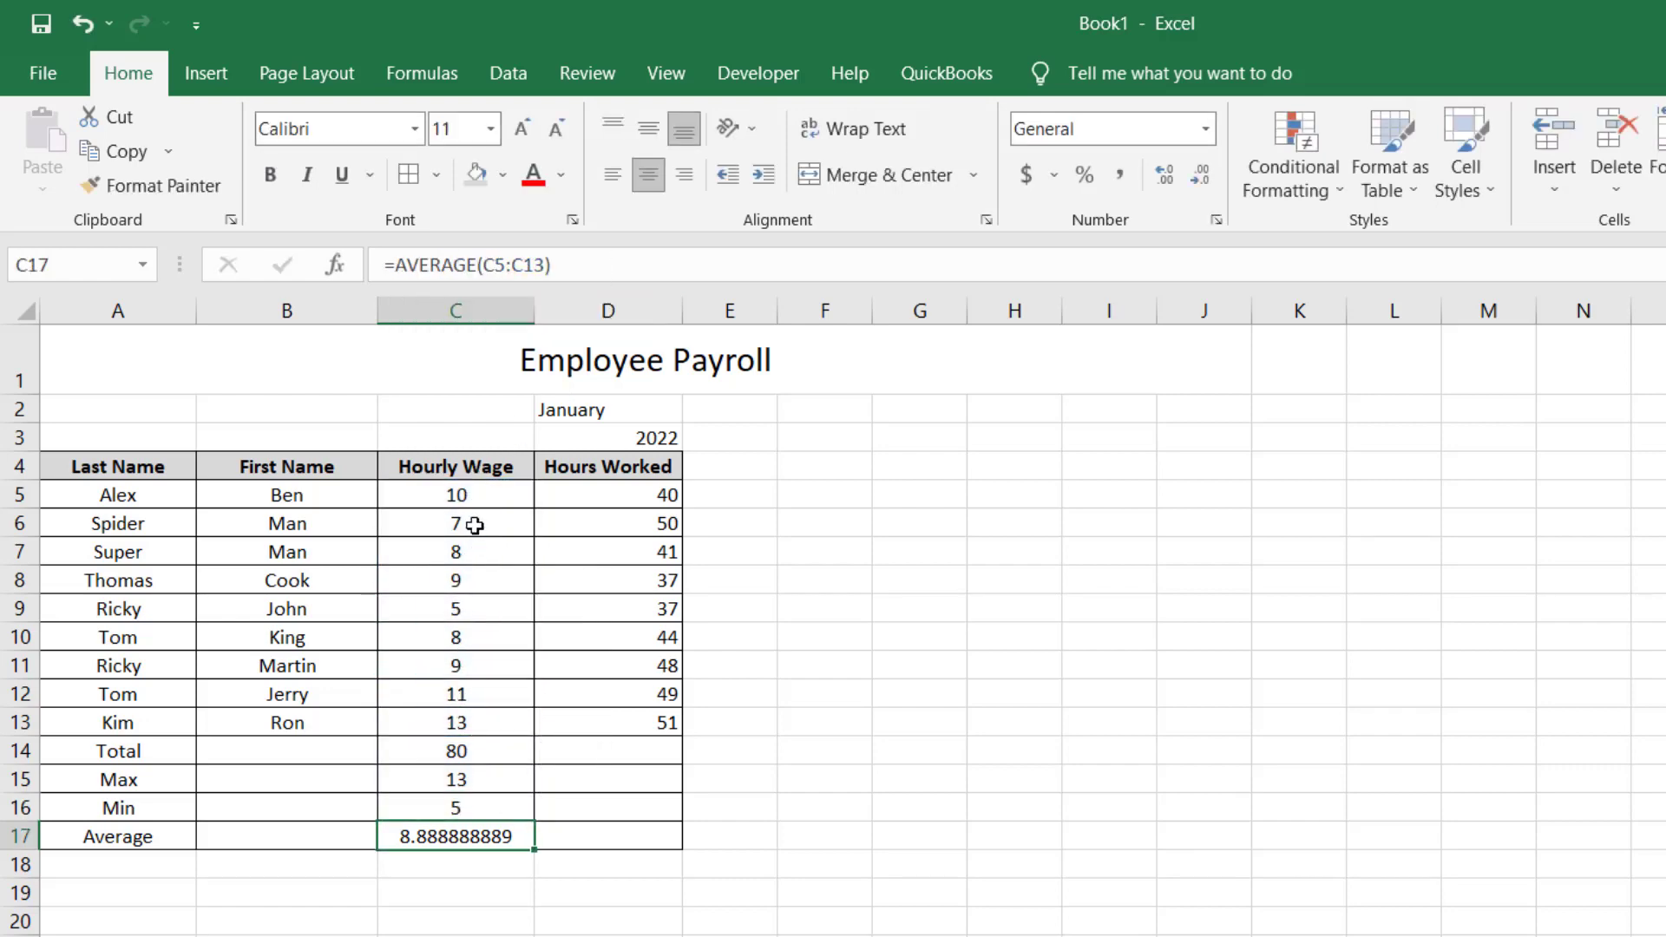
click(472, 807)
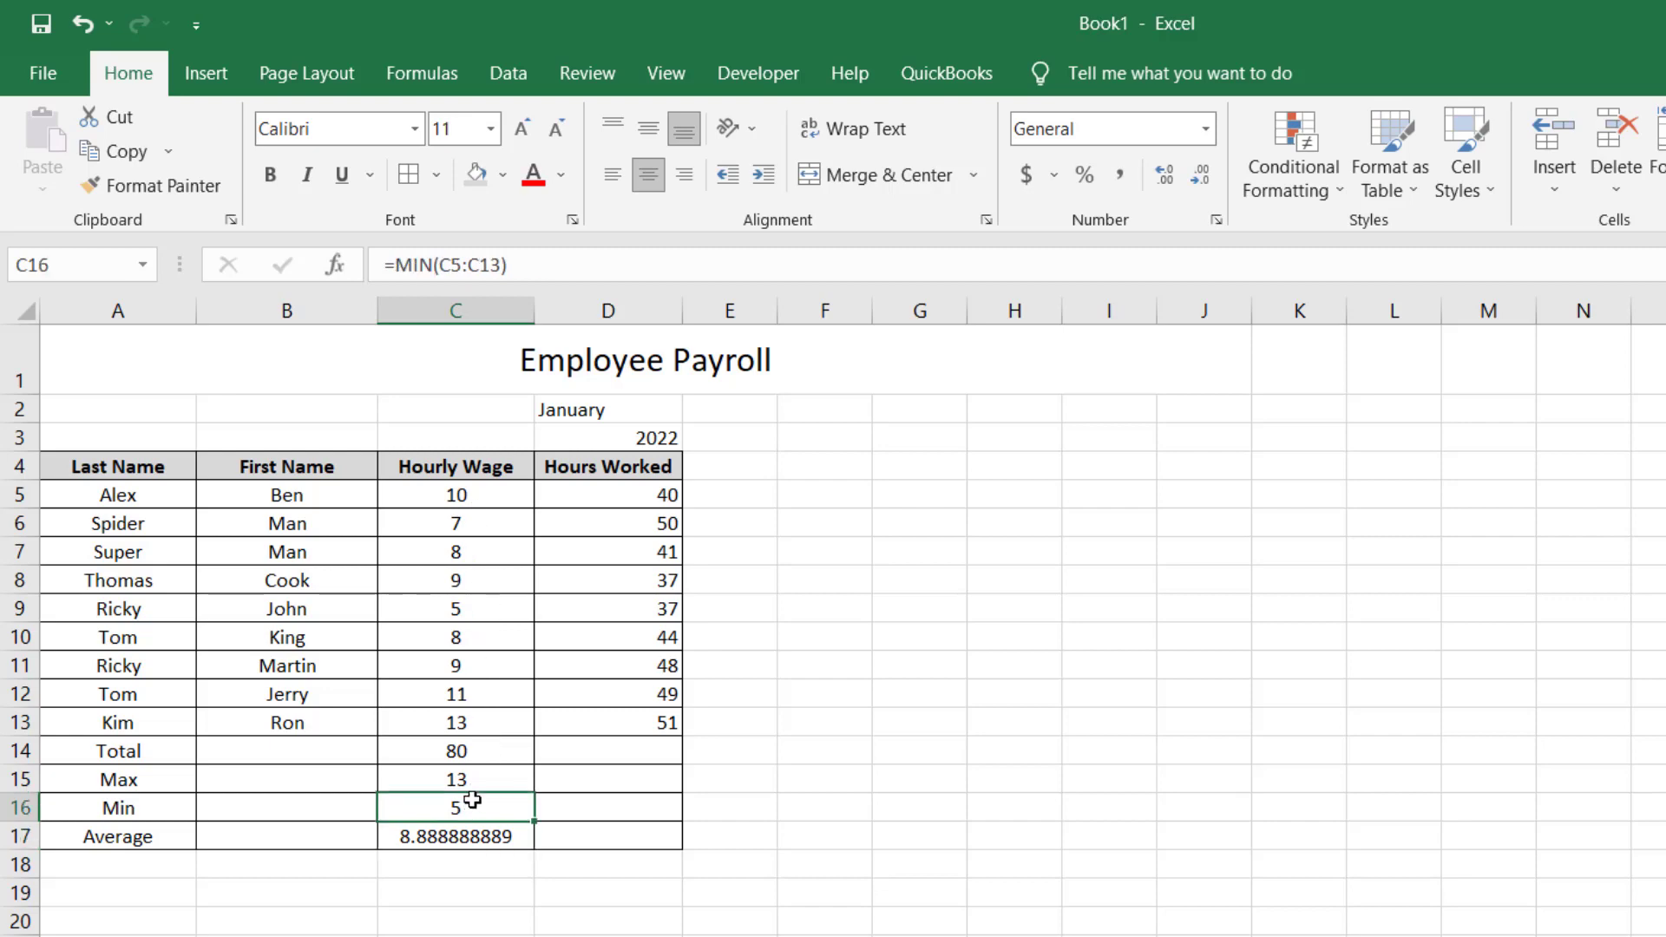
click(472, 780)
click(472, 750)
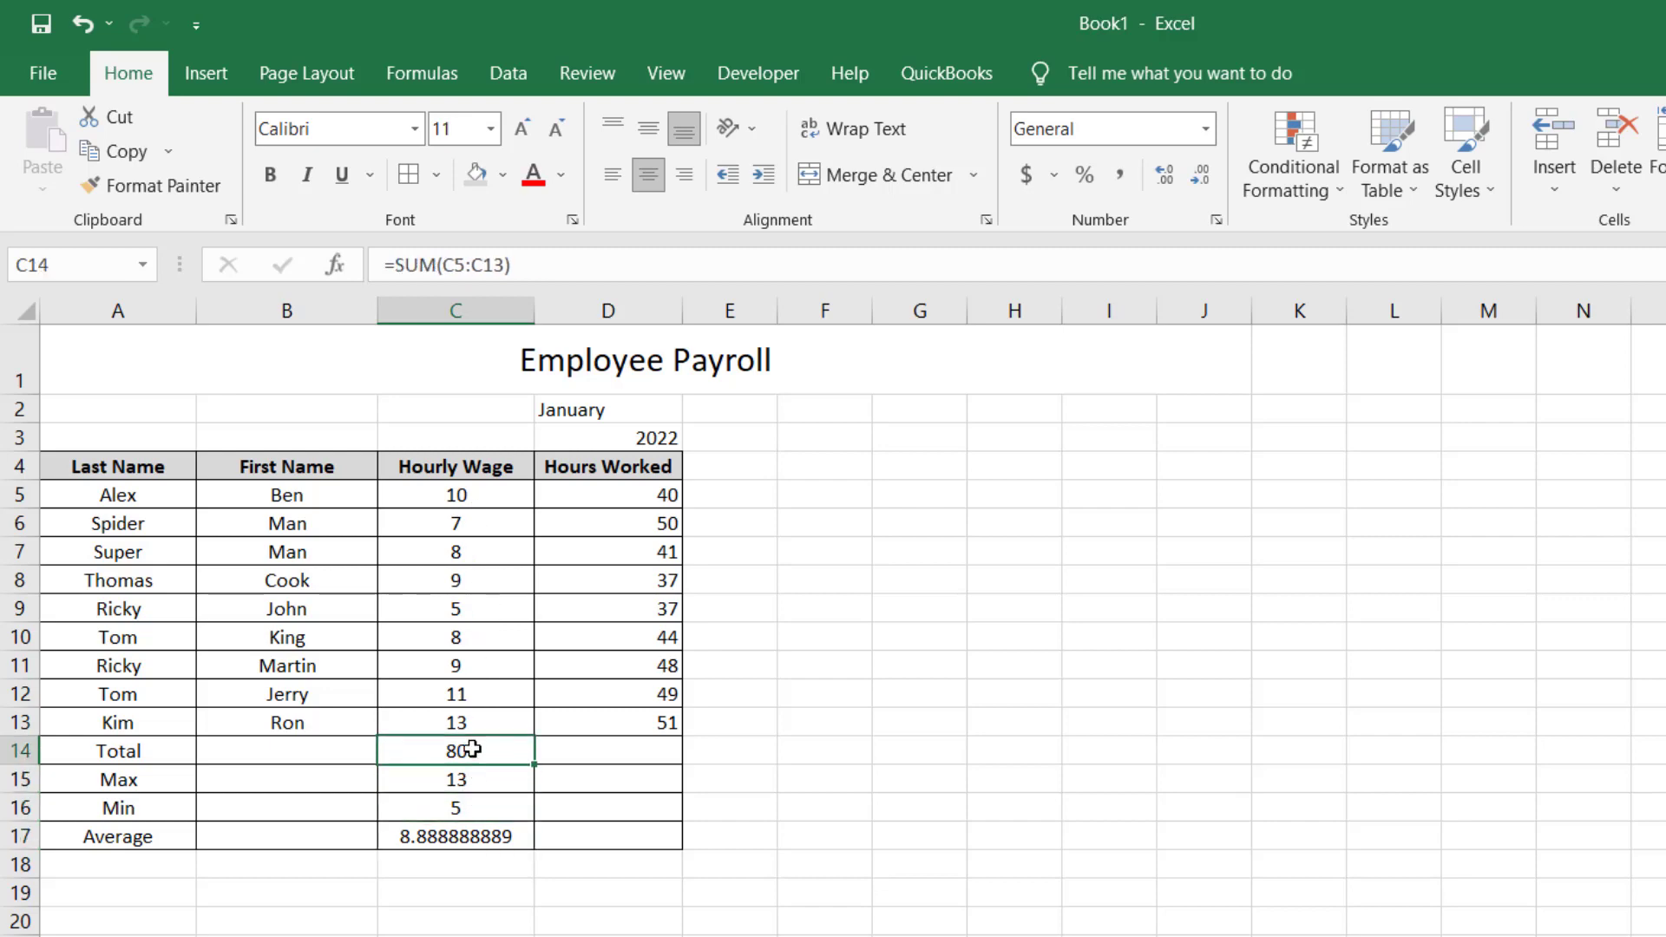
Display the average hourly wage in C17 with two decimal places
click(459, 833)
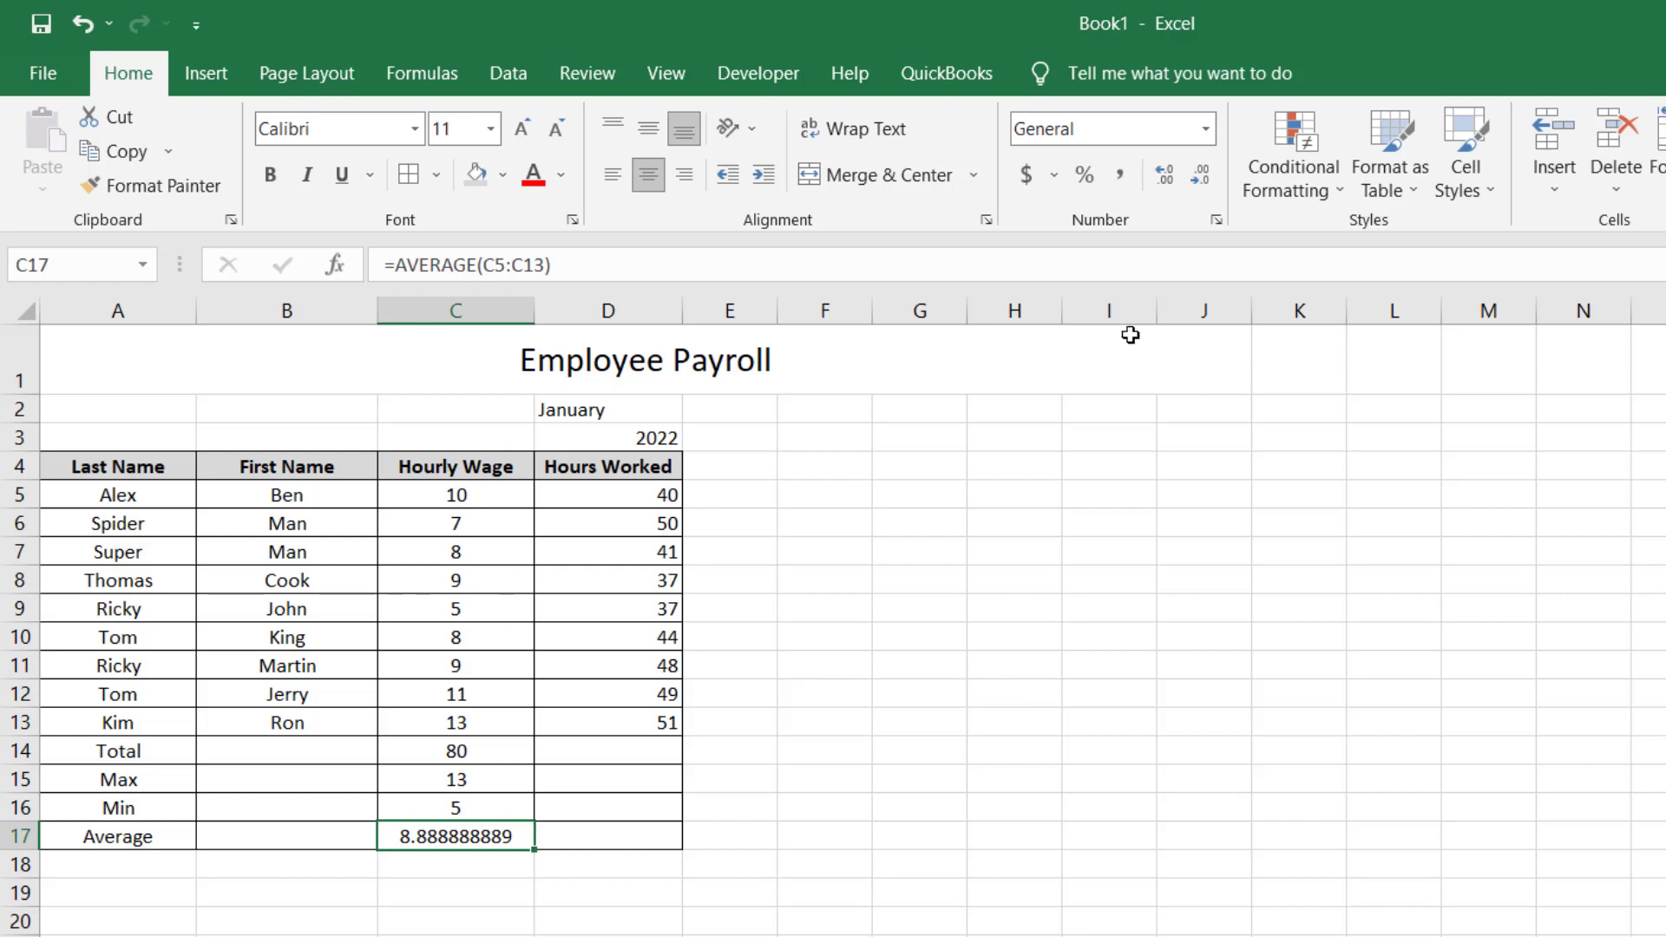
click(1167, 178)
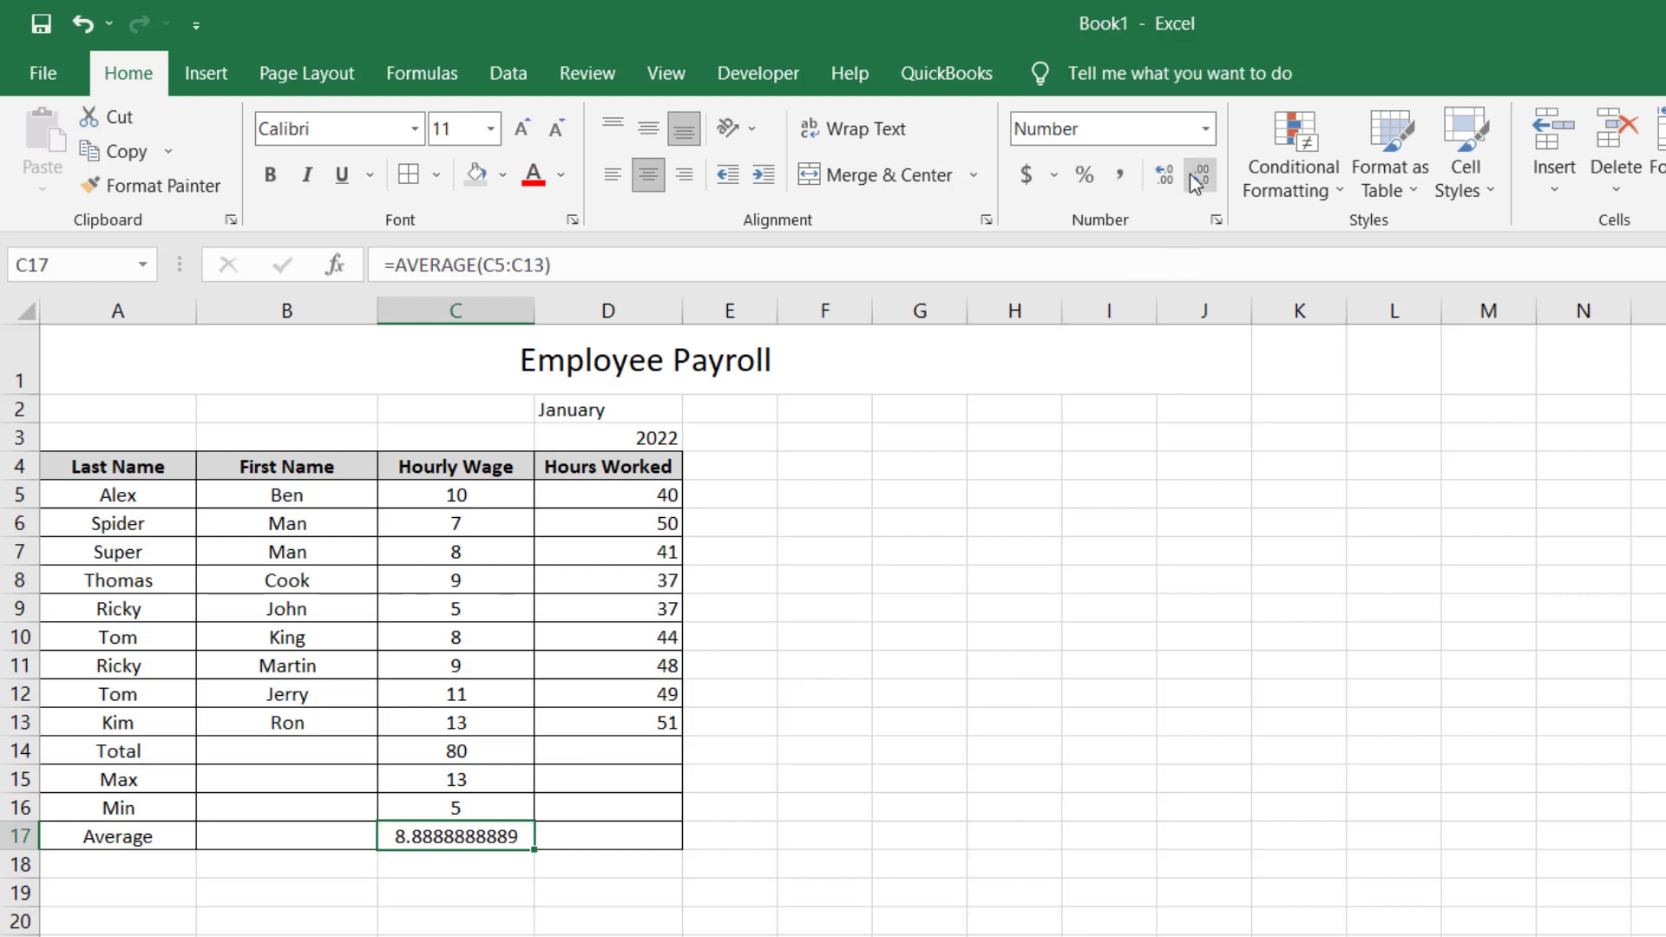
click(1198, 177)
click(1198, 178)
click(1198, 178)
click(1199, 177)
click(1199, 178)
click(1198, 178)
click(1199, 177)
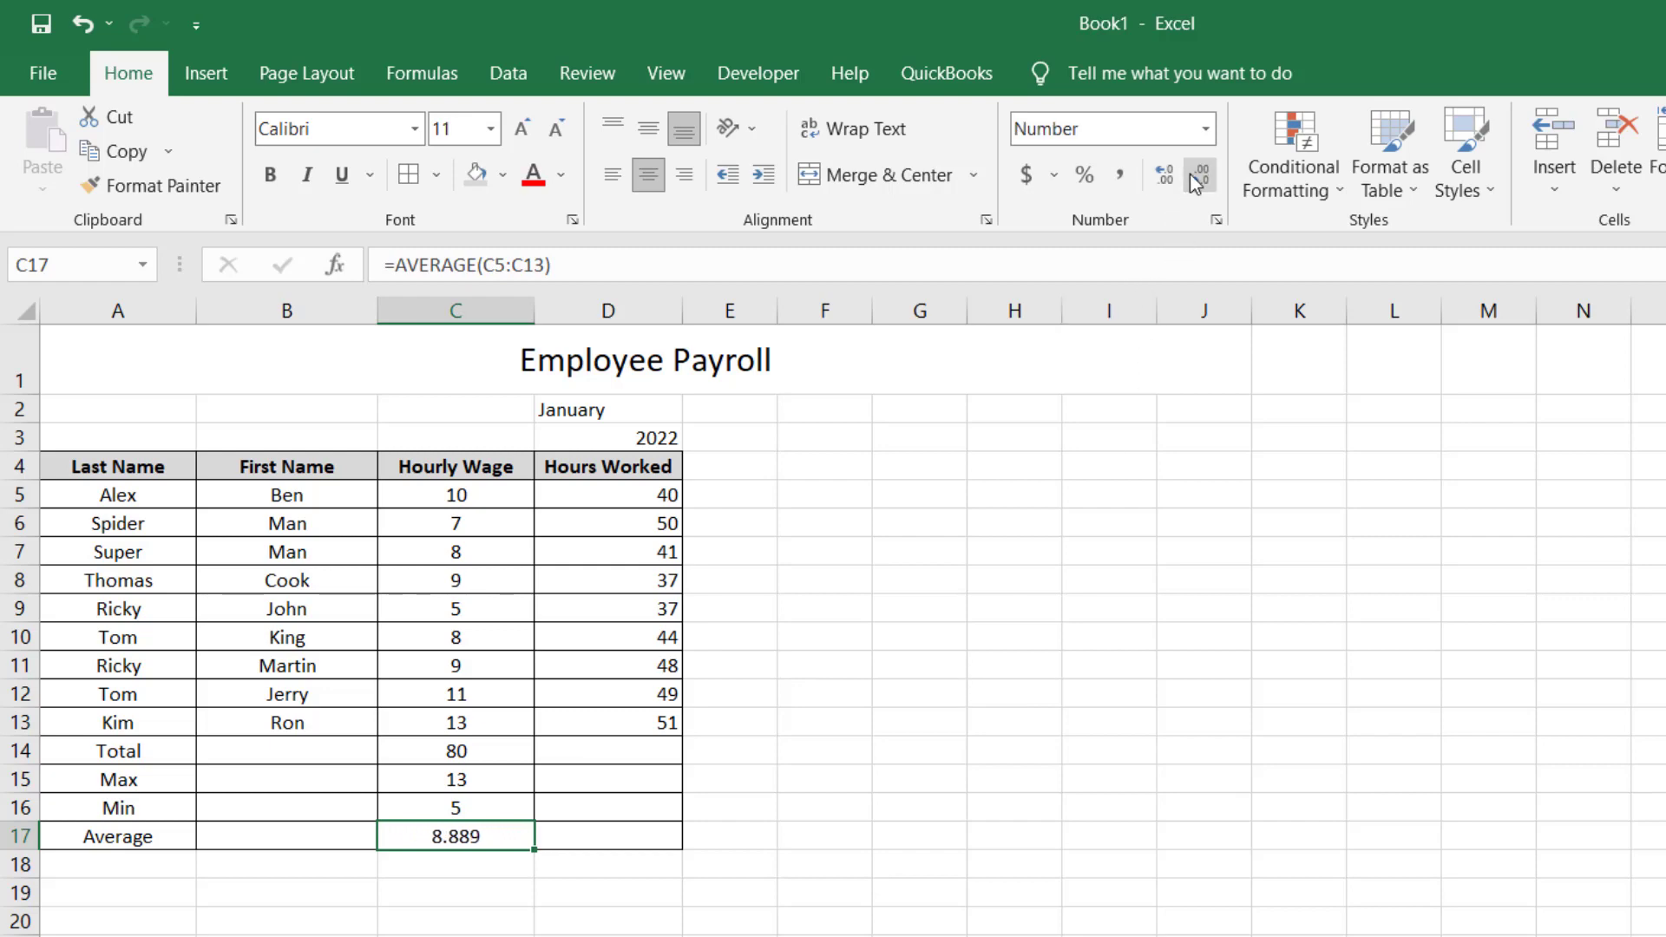
click(1198, 178)
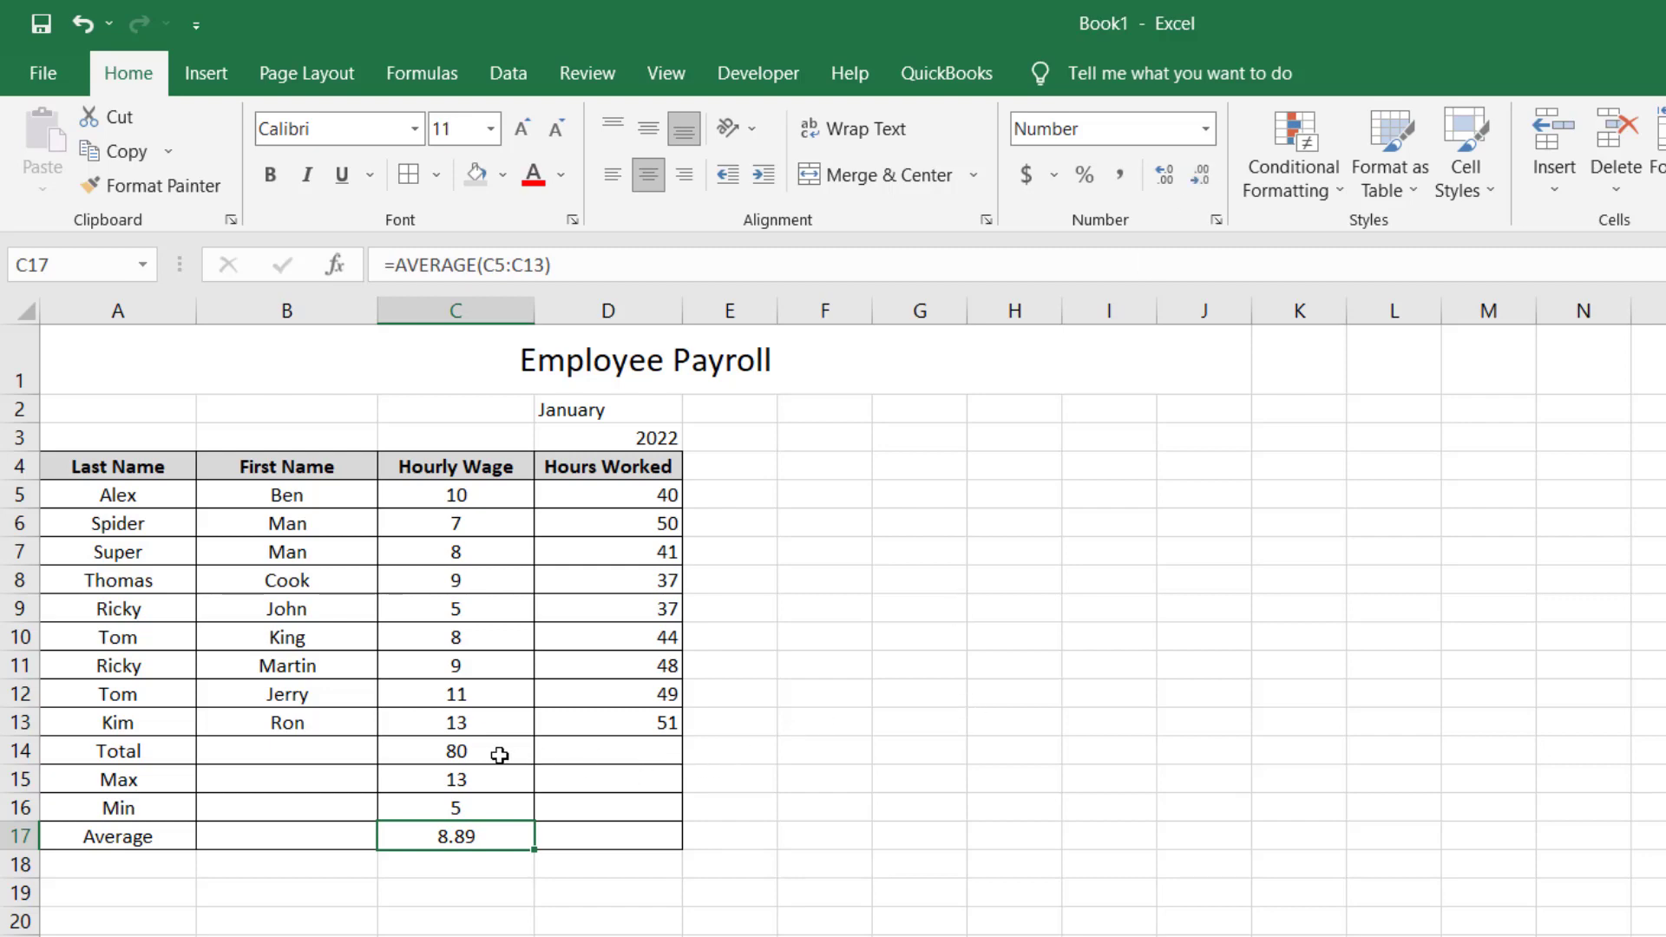
Apply the Accounting format with the dollar symbol to the Hourly Wage cells C5:C17
drag(449, 499, 455, 835)
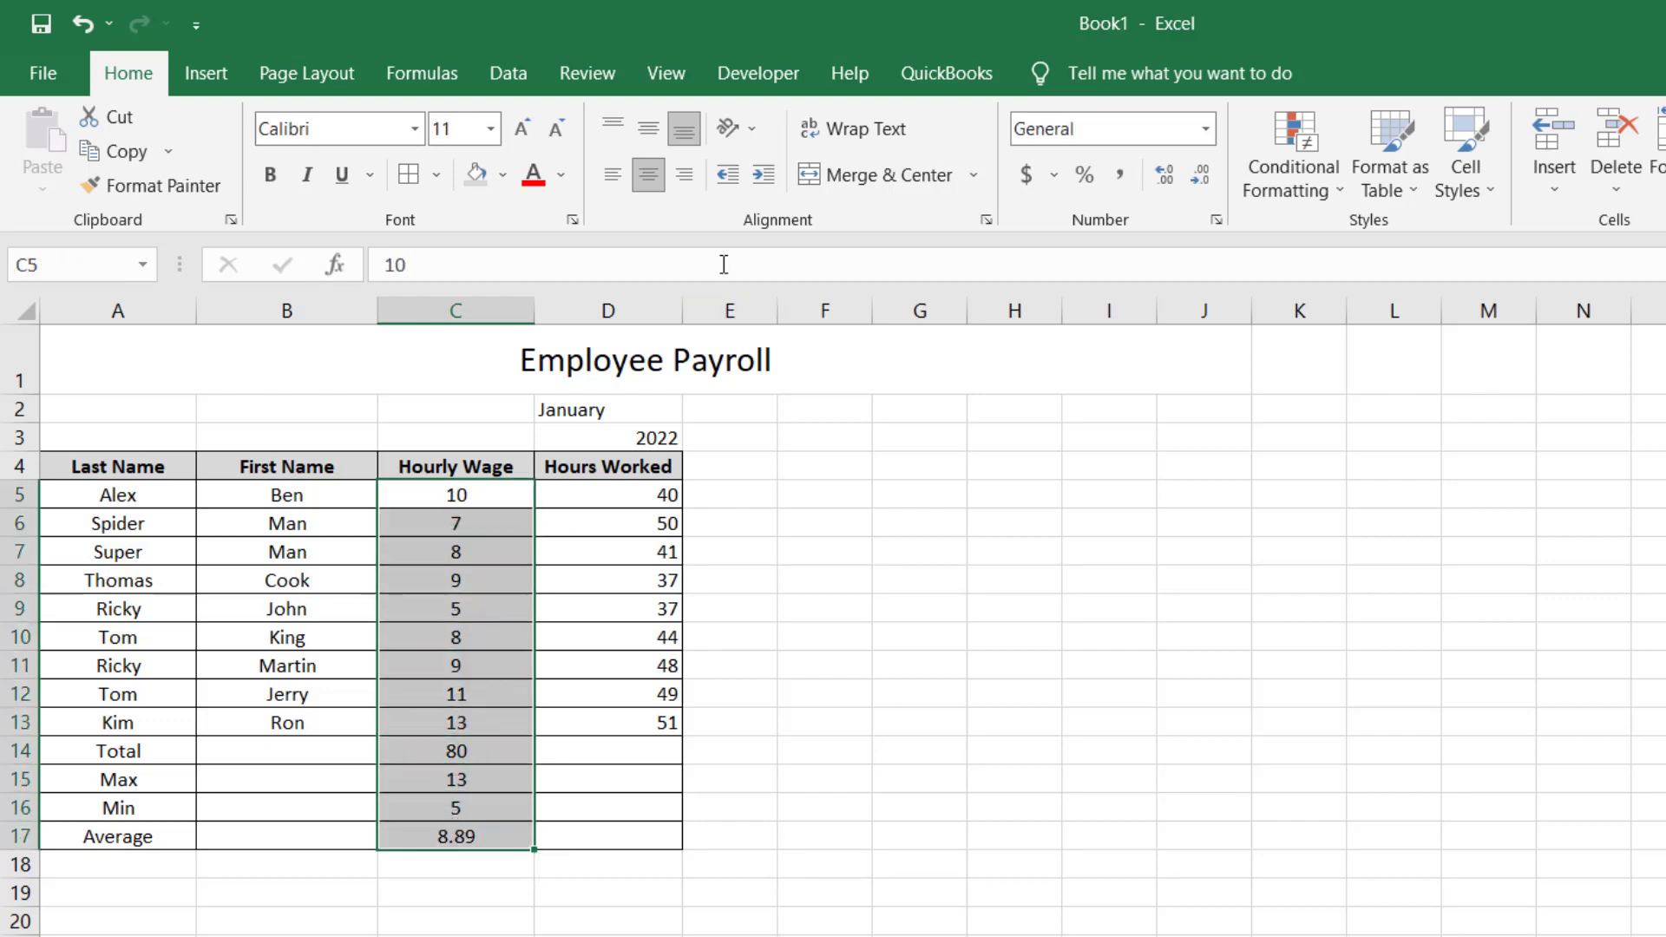
click(1026, 175)
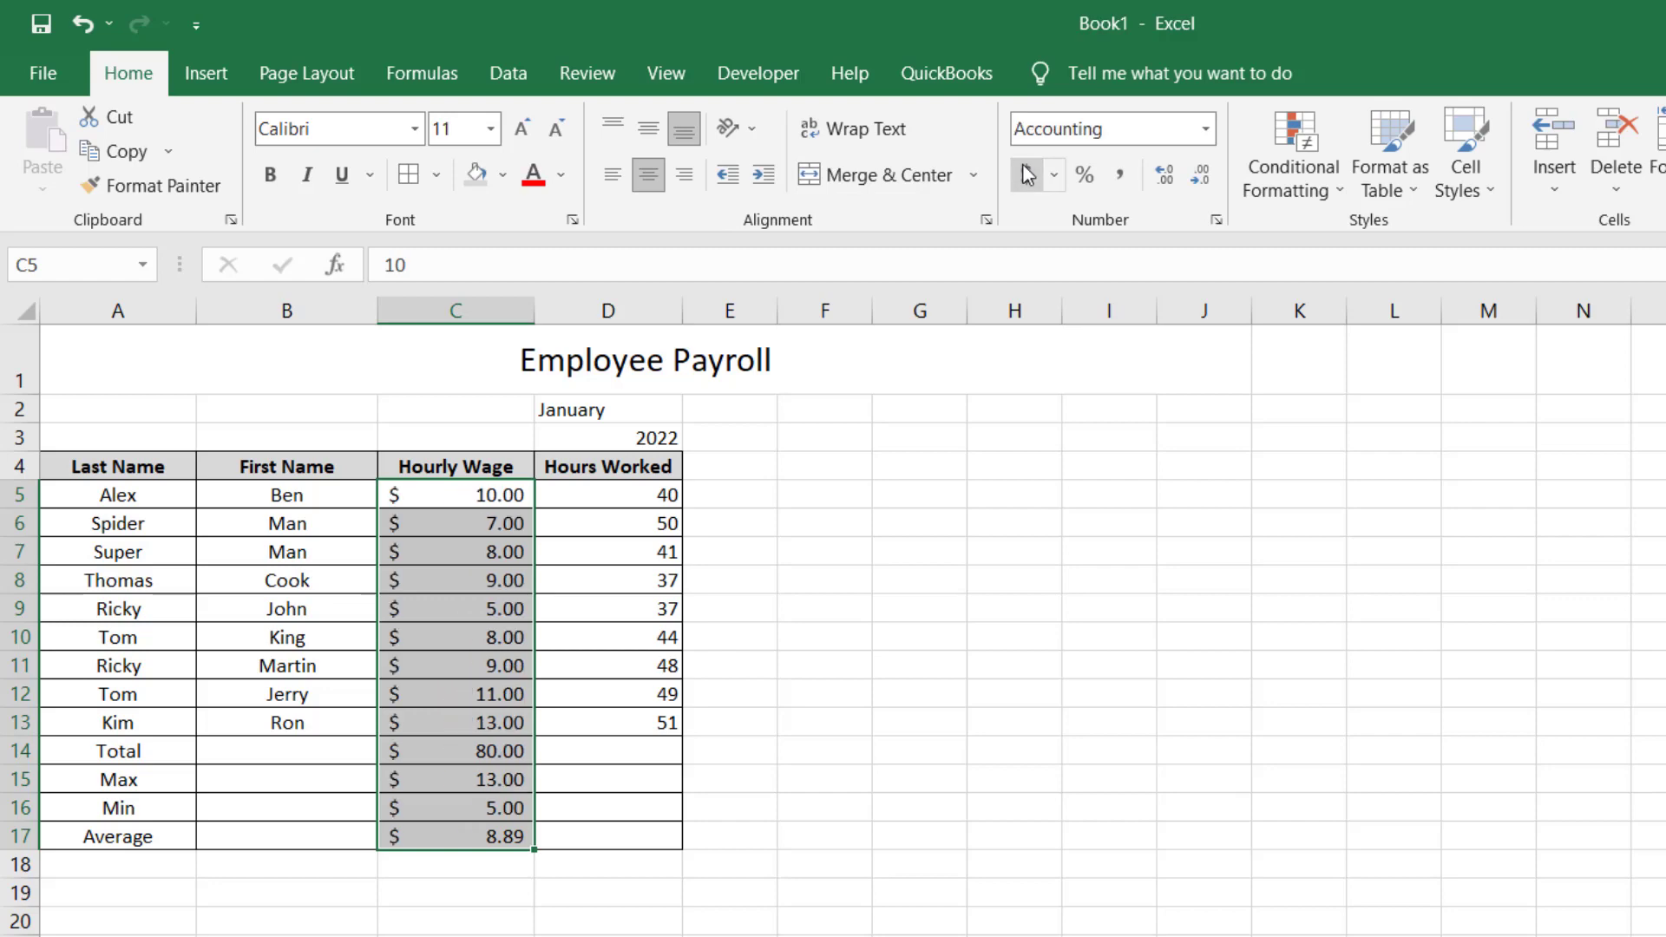
click(672, 645)
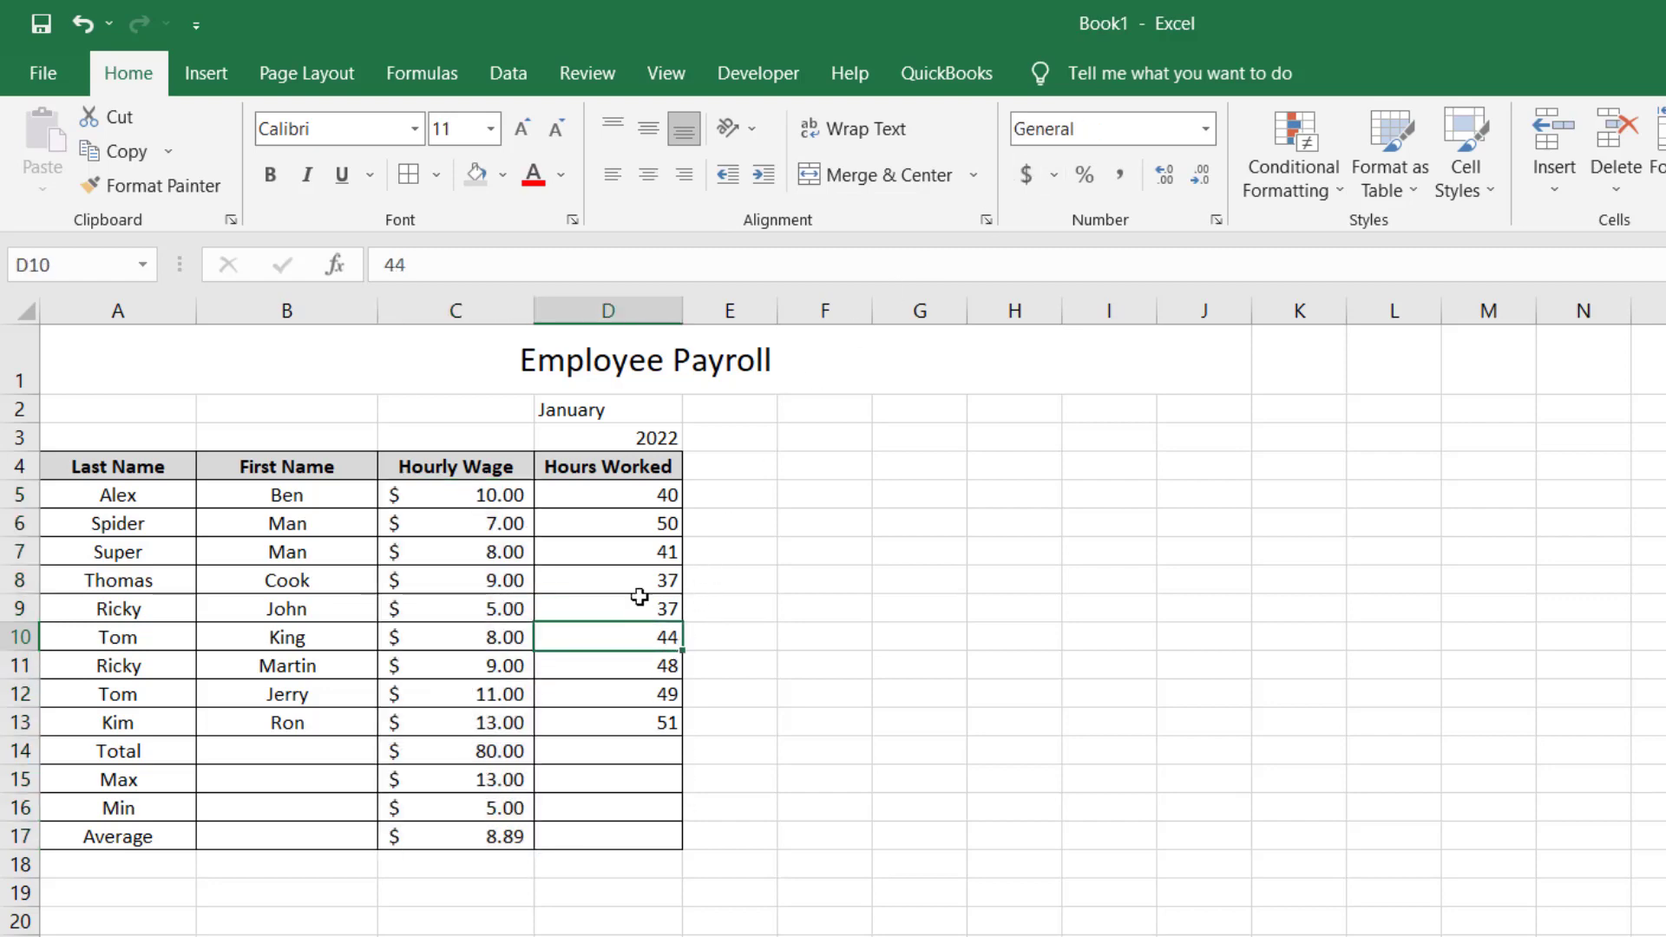
Copy the total, max, min and average formulas from C14:C17 to the Hours Worked cells D14:D17
drag(488, 753, 476, 840)
key(ctrl+c)
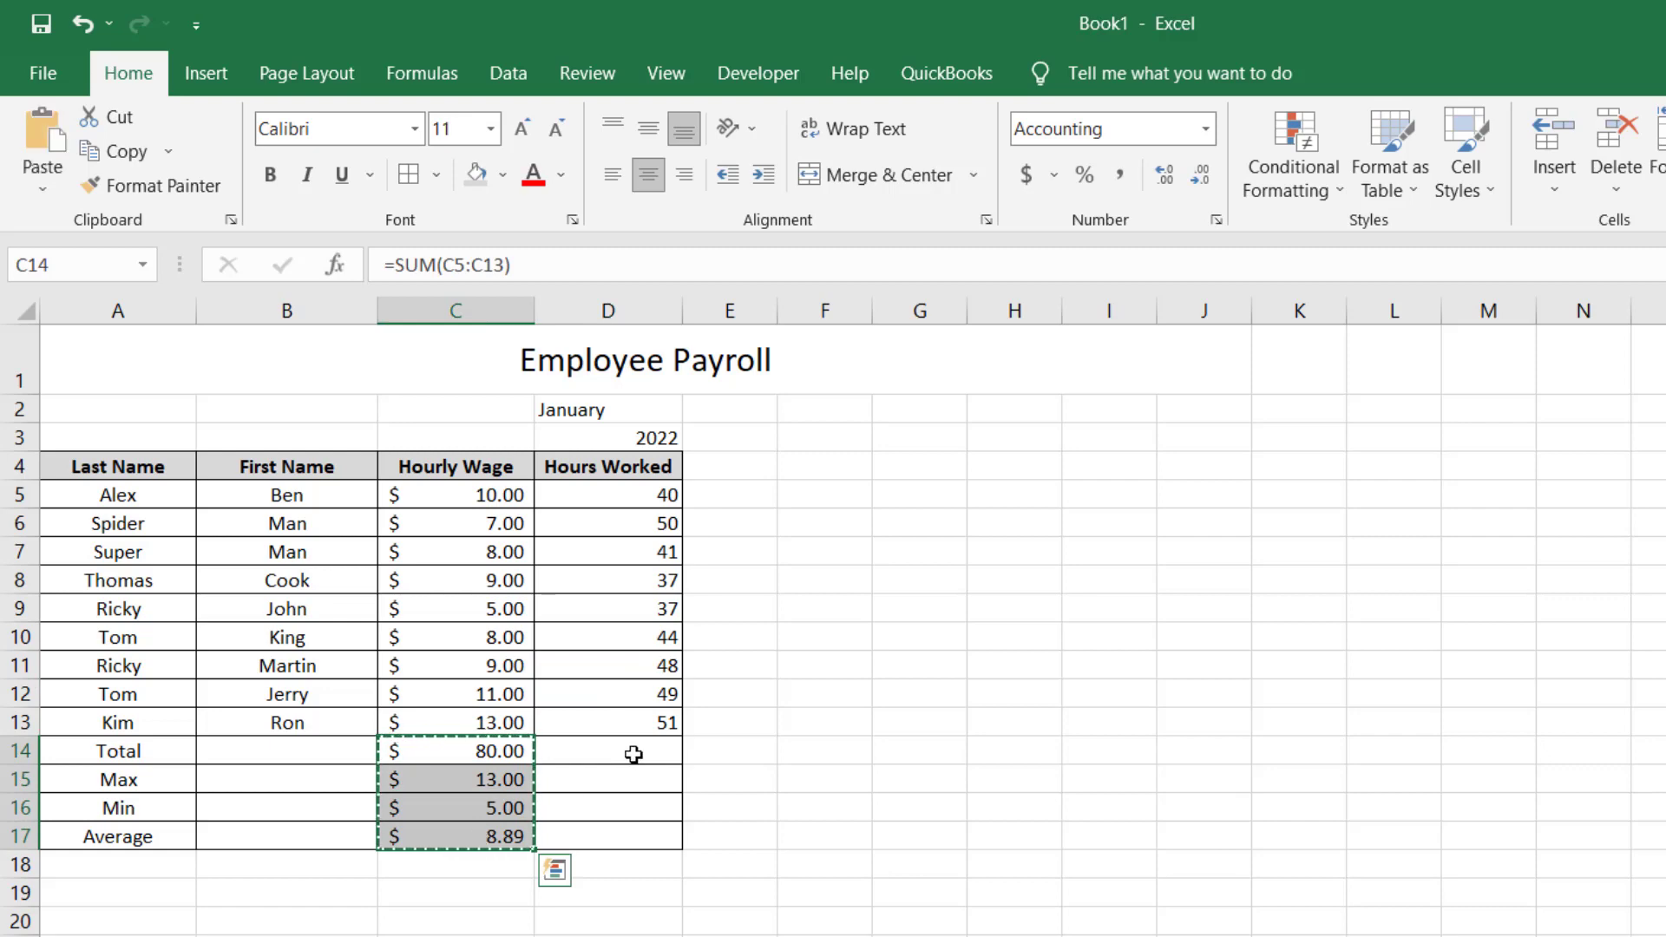
click(633, 753)
key(ctrl+v)
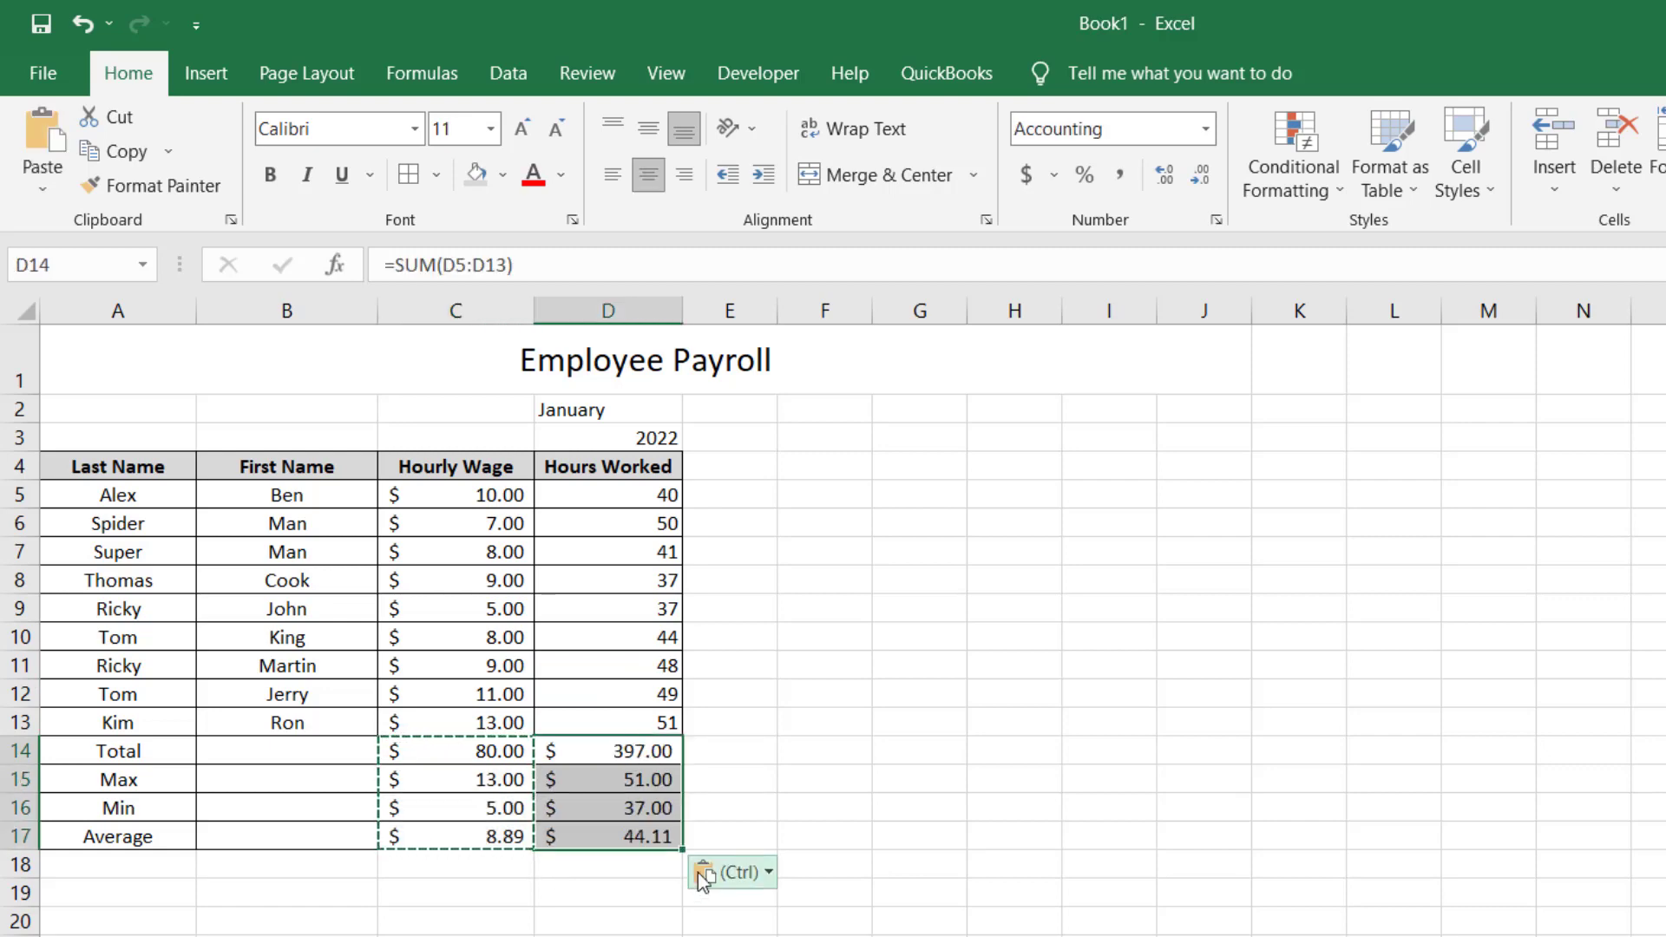
Set the number format of the Hours Worked summary cells D14:D17 to General and align them right
click(619, 769)
drag(620, 751, 618, 838)
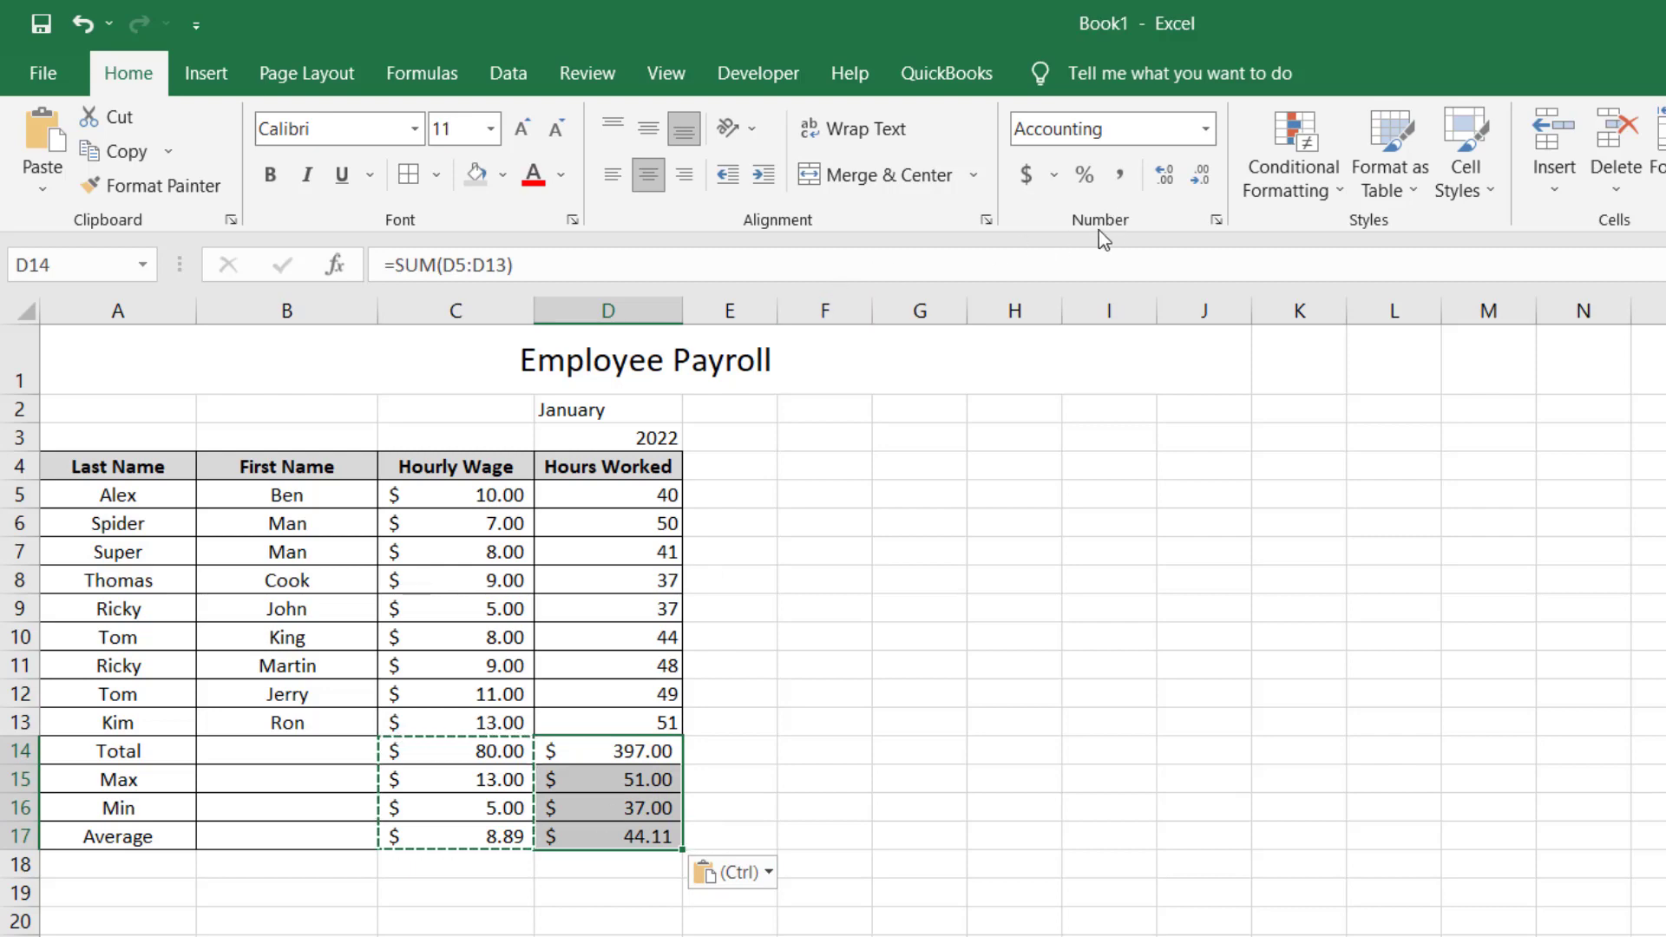
click(1213, 222)
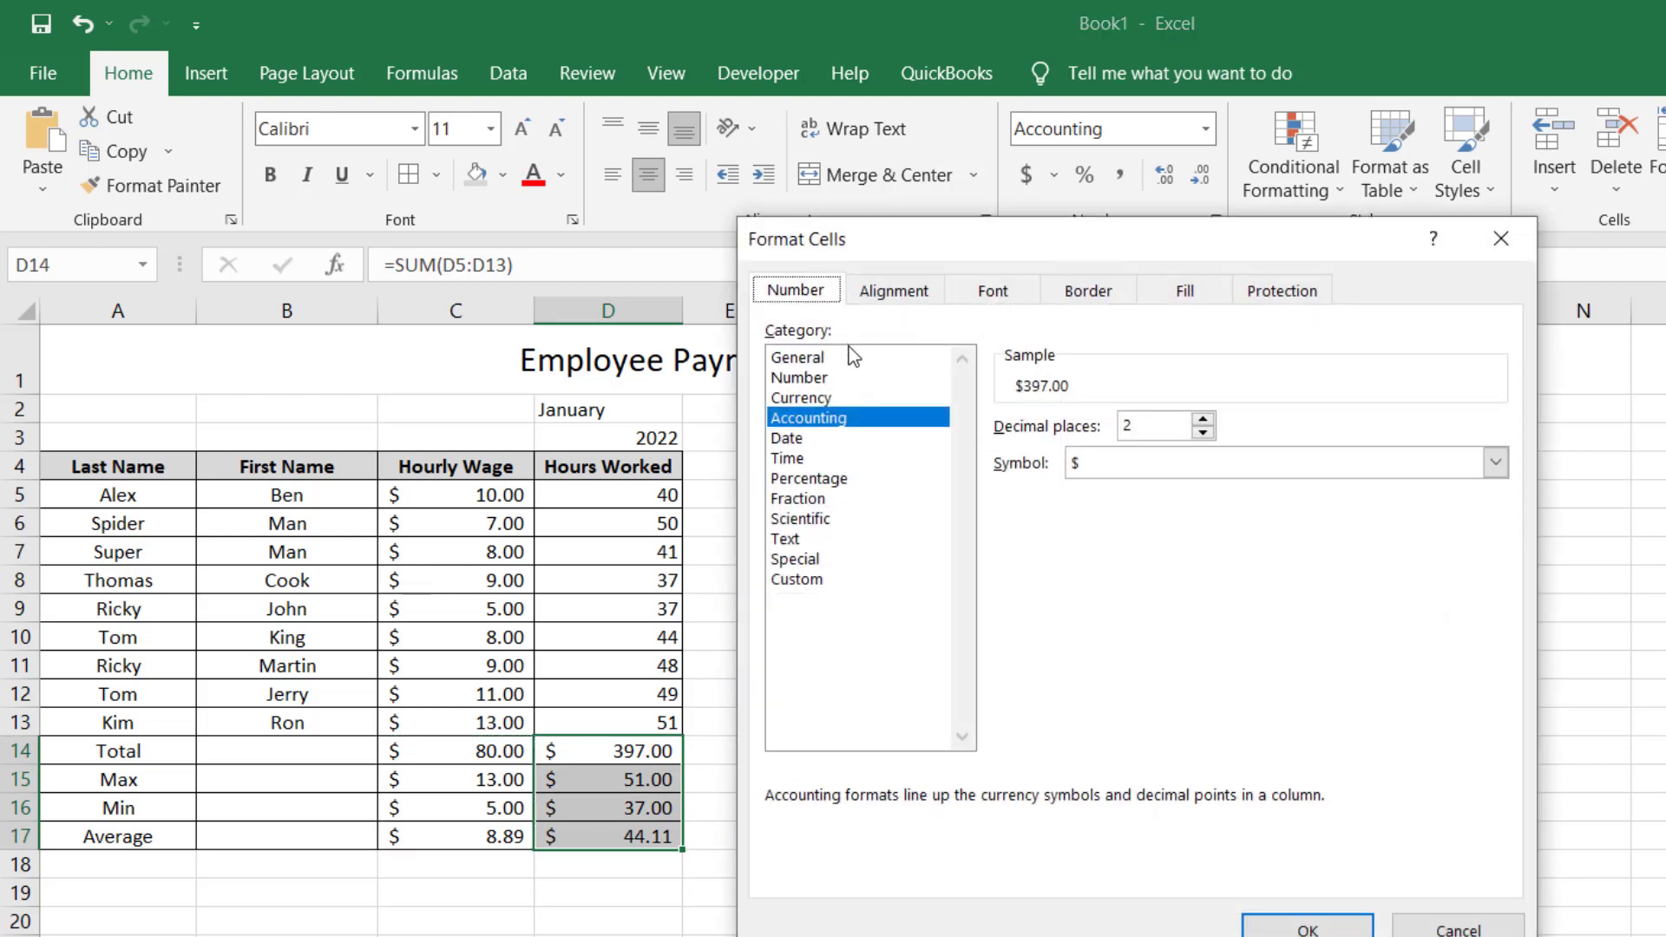
click(828, 360)
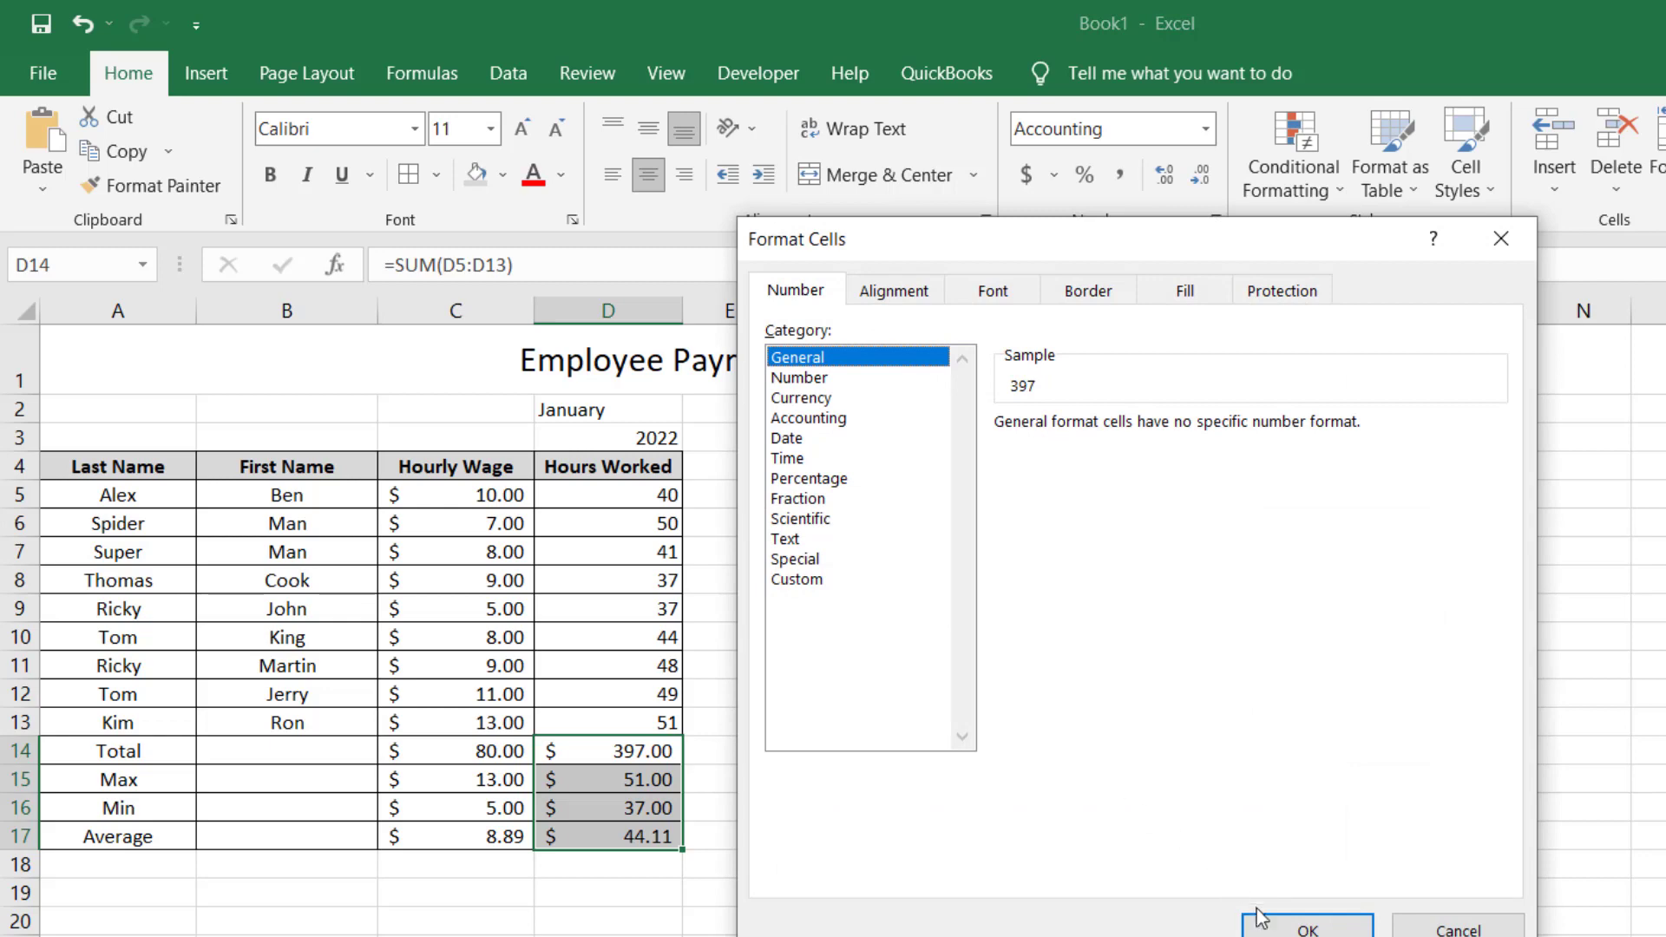
click(1284, 923)
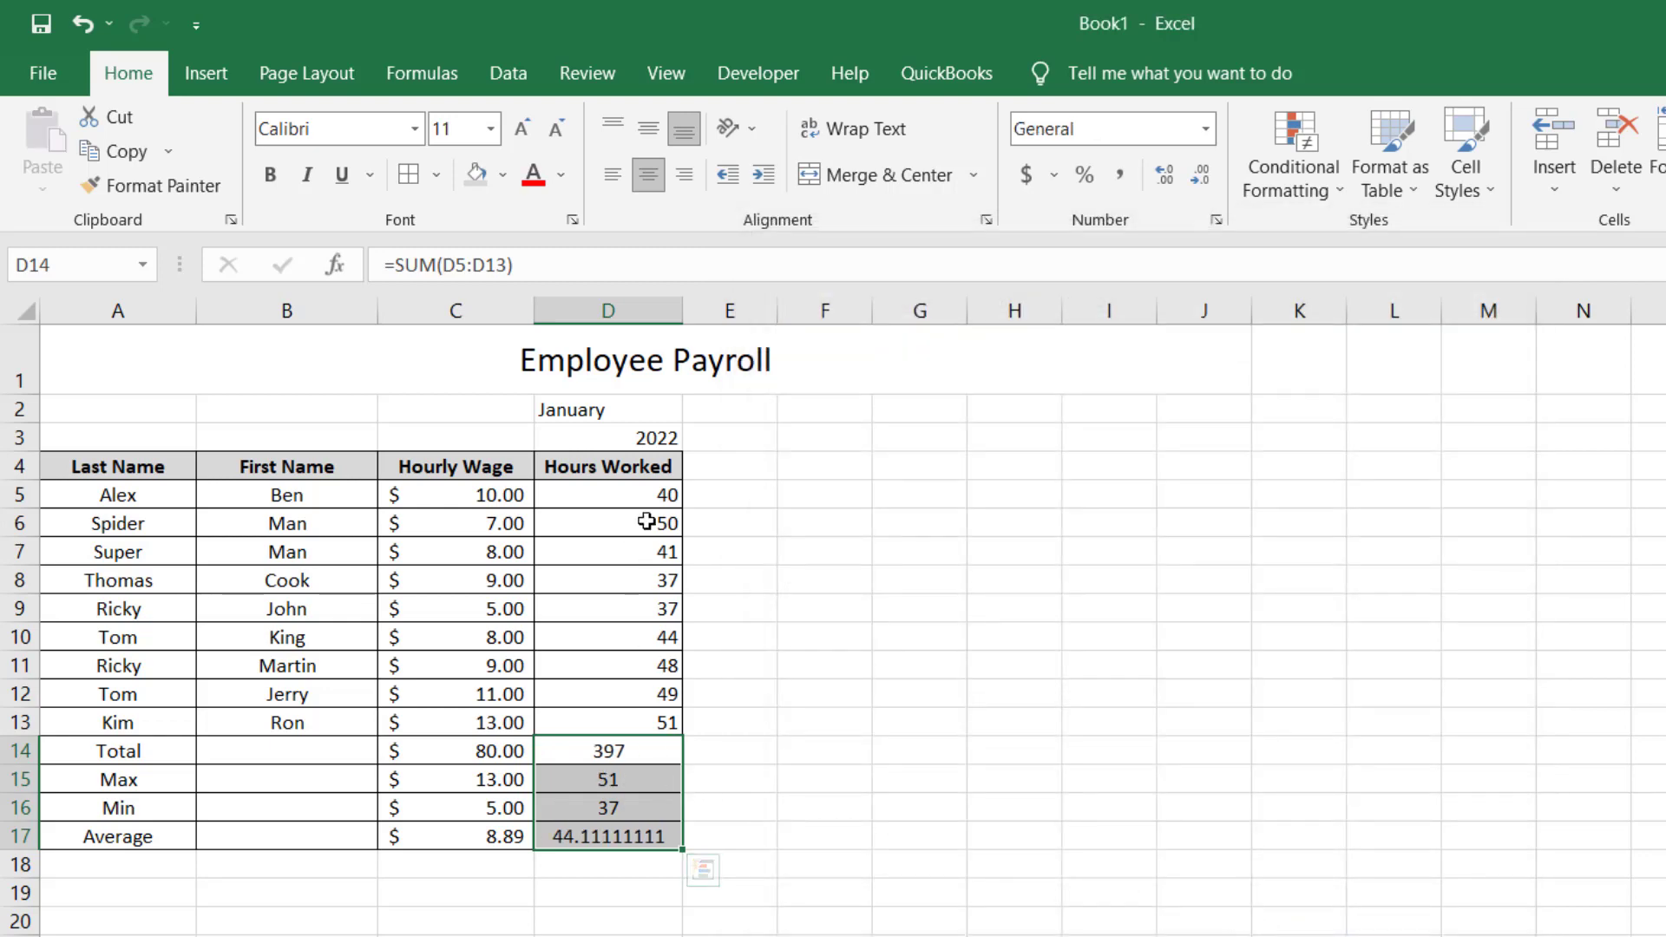
click(677, 183)
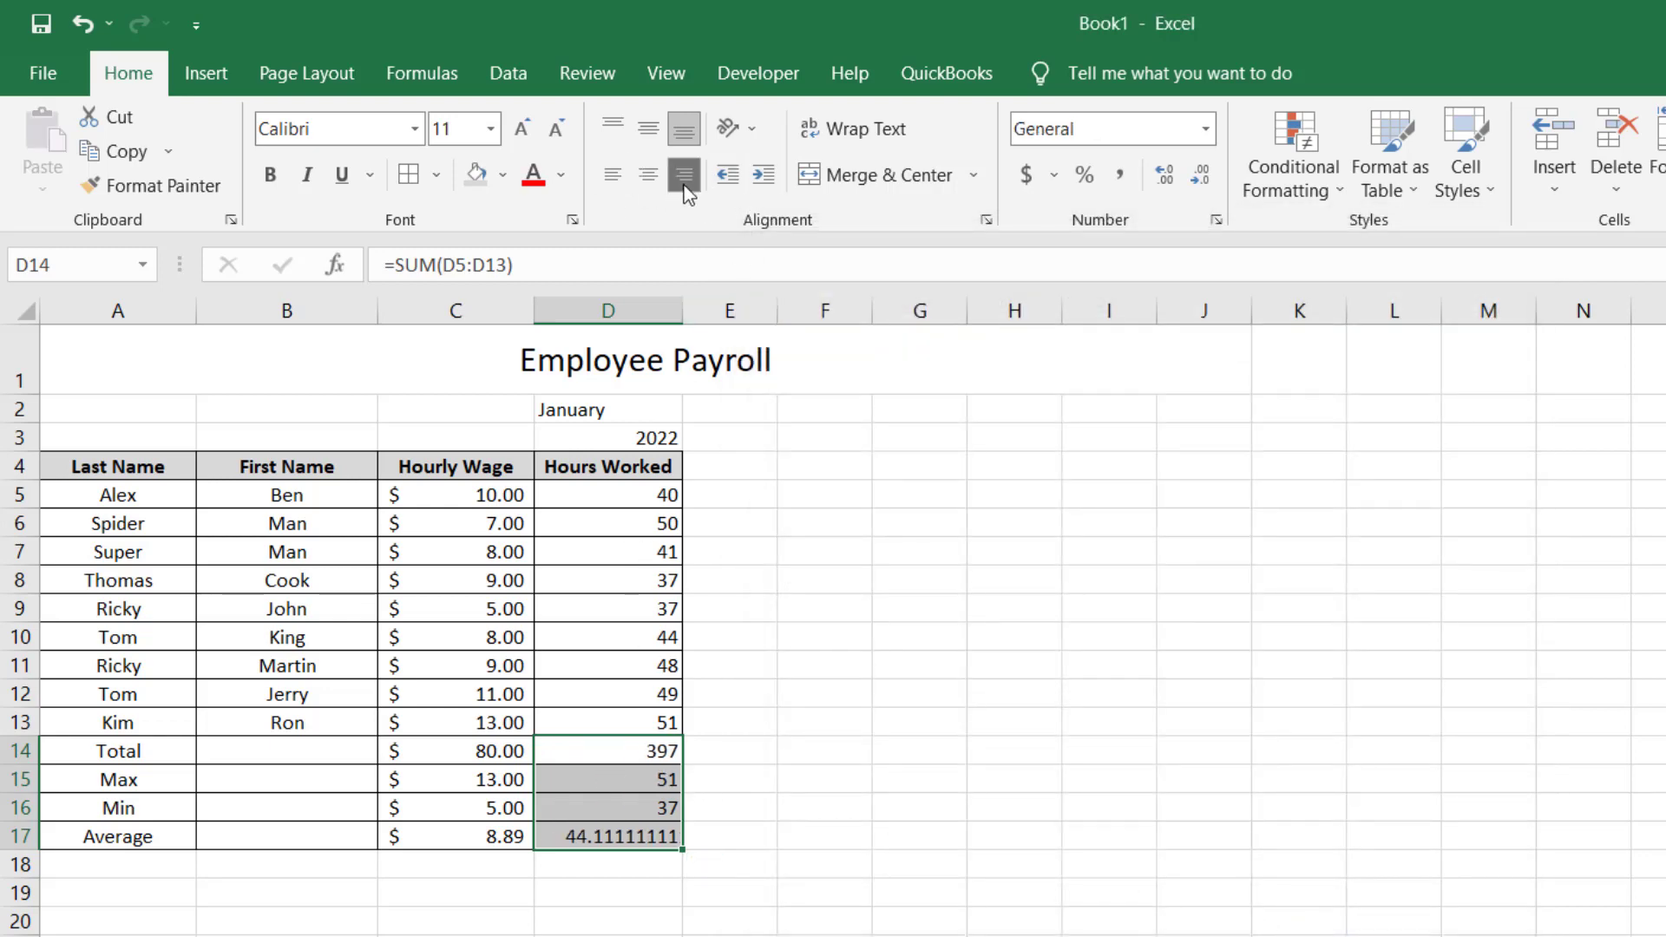
Display the average hours worked in D17 with two decimal places
click(623, 788)
click(620, 835)
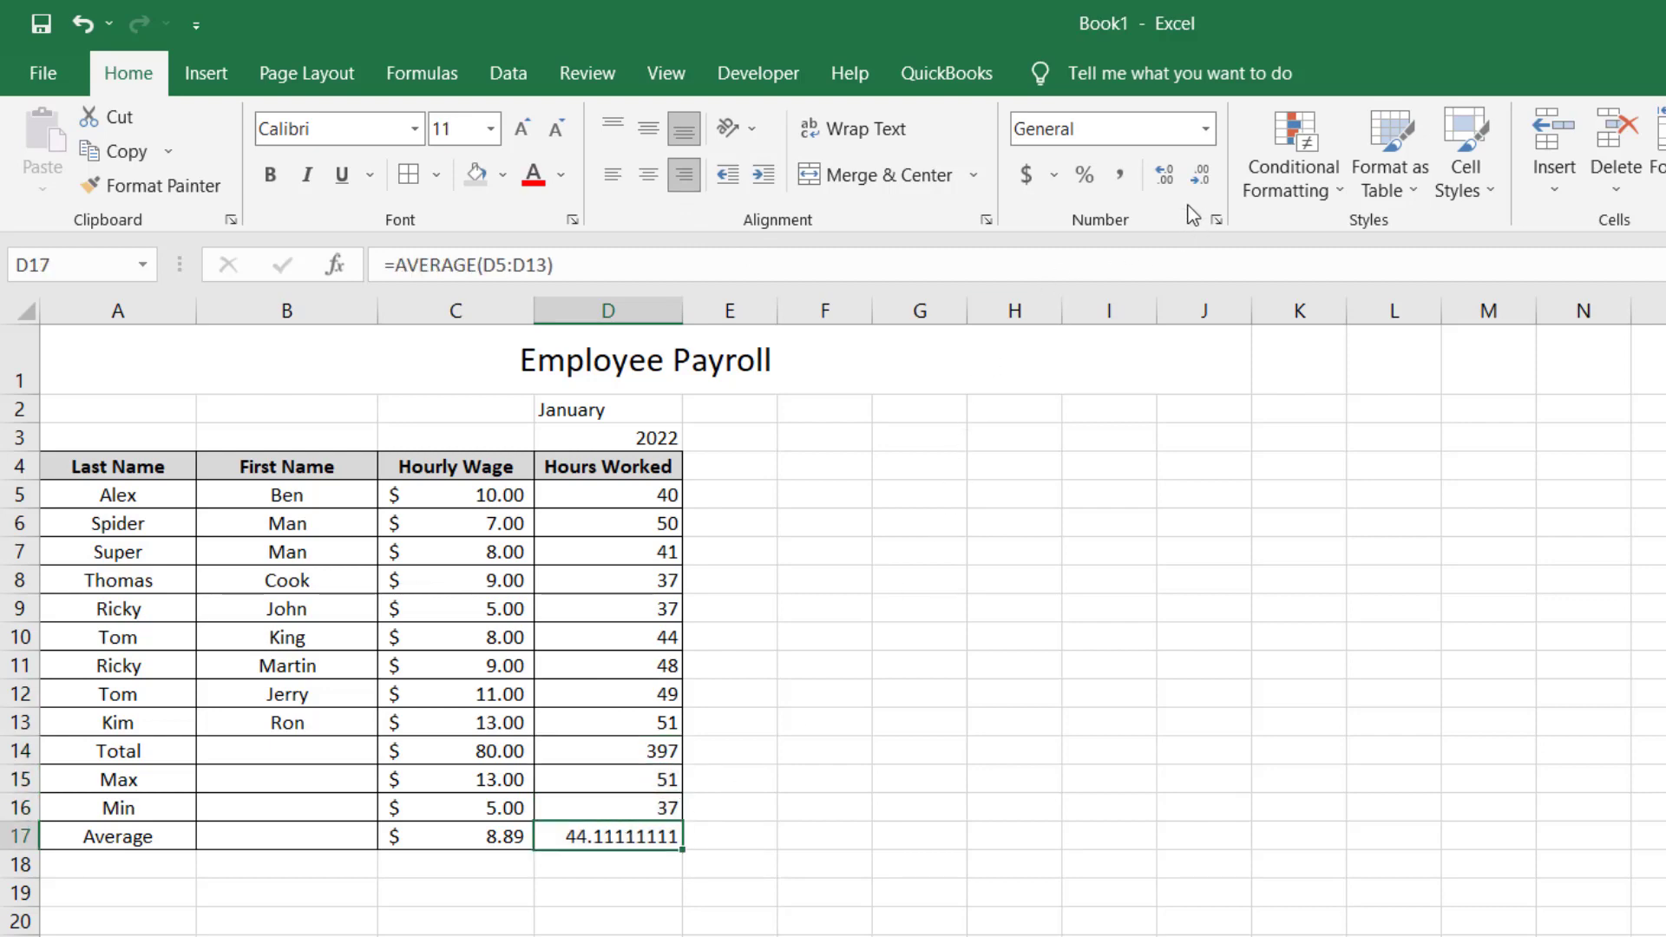
click(1173, 184)
click(1197, 182)
click(1198, 182)
click(1198, 182)
click(1197, 184)
click(1196, 184)
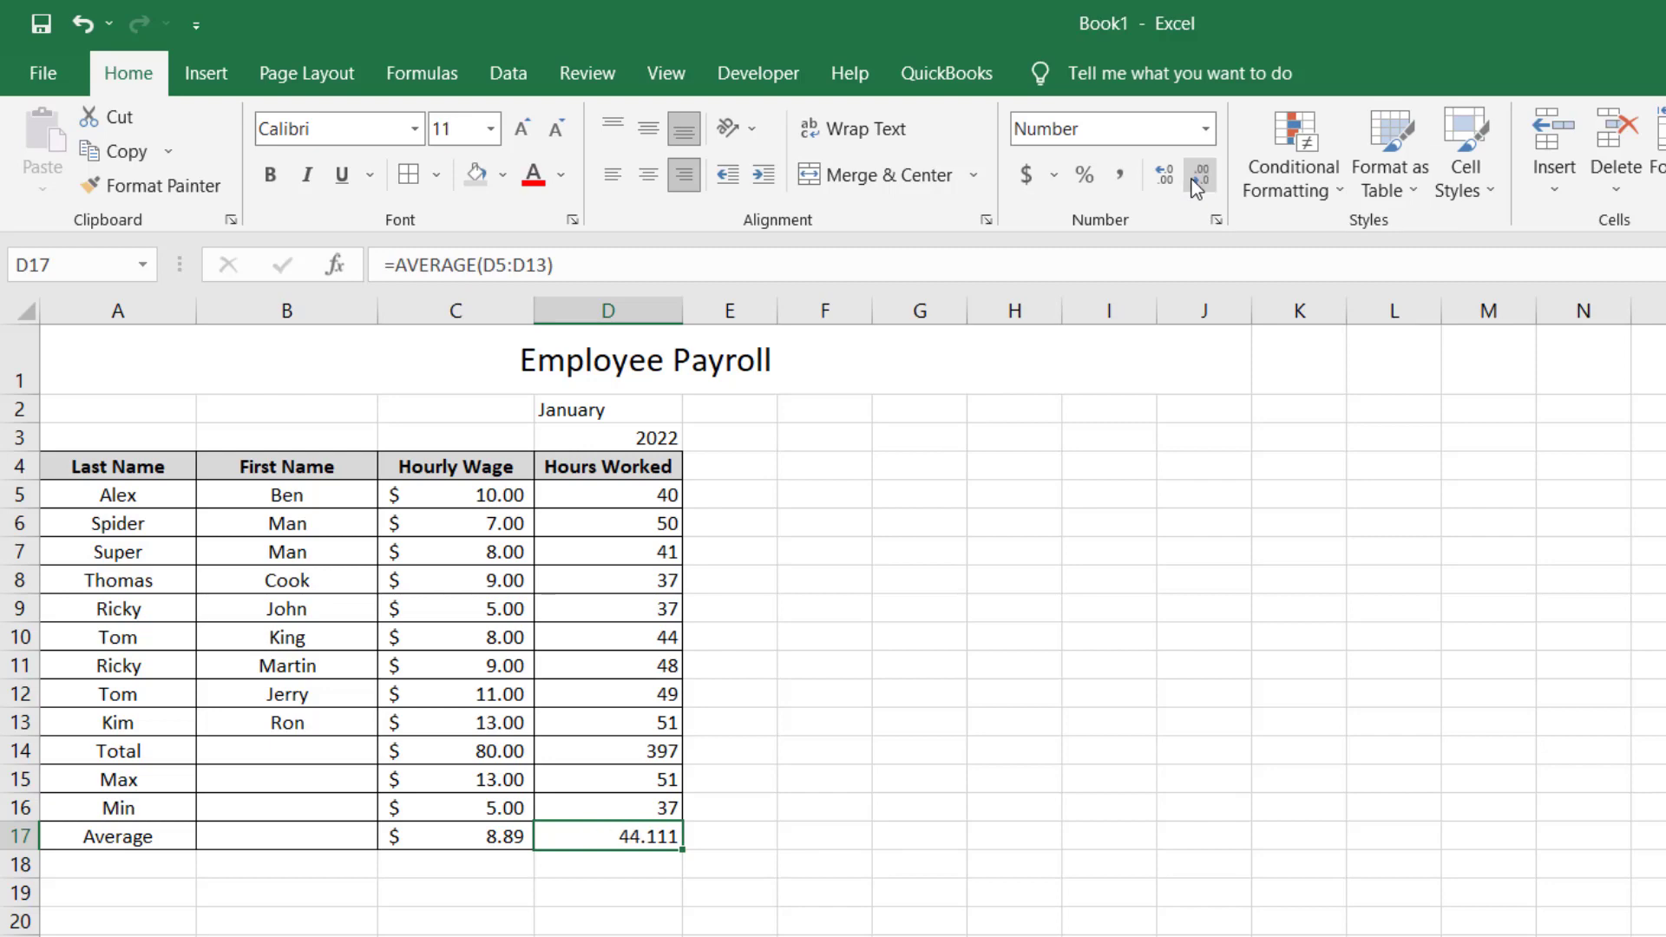
click(1197, 184)
click(666, 667)
Fill the Total row A14:D14 with light gray and make its text bold
drag(120, 751, 642, 751)
click(503, 178)
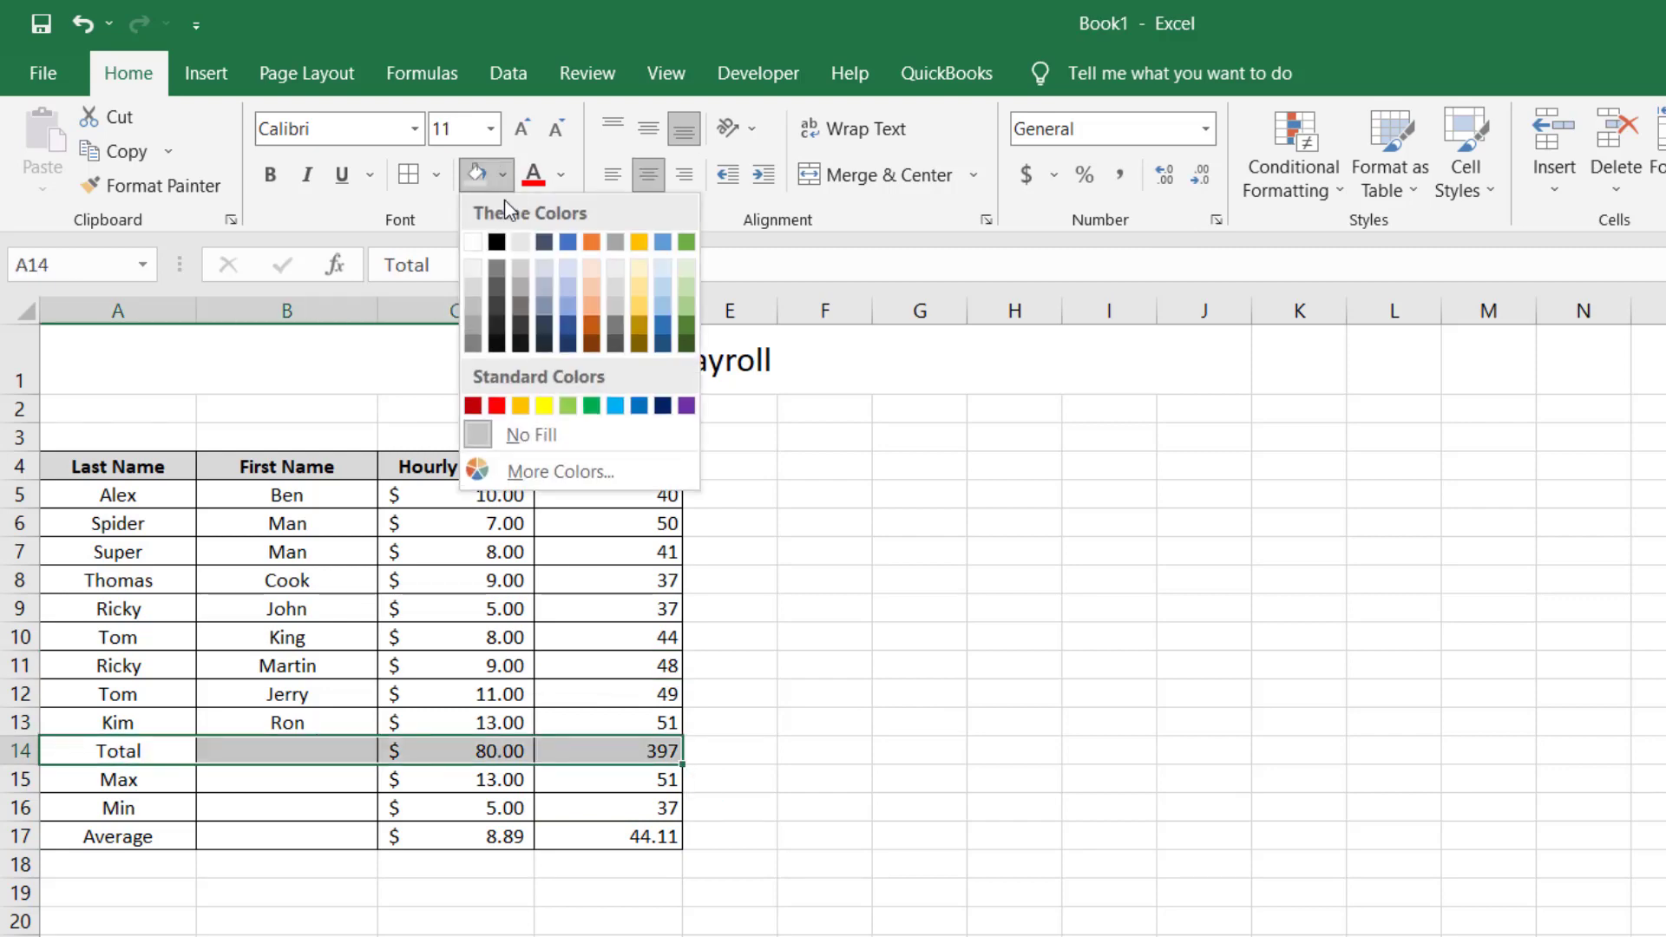
click(473, 292)
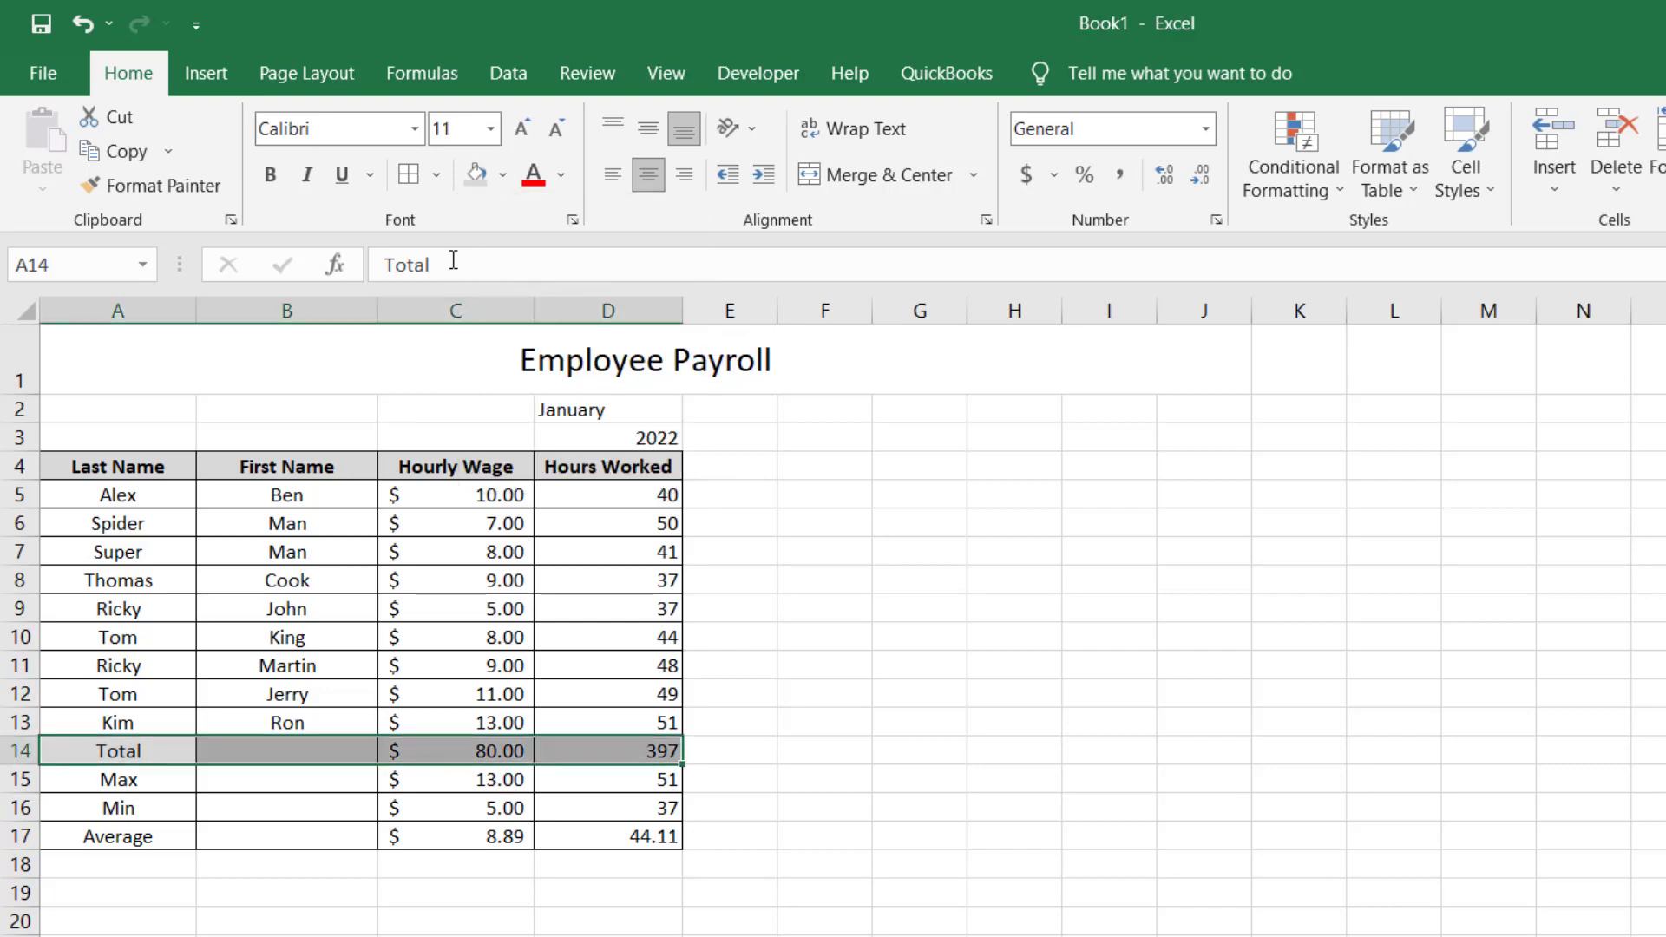
click(271, 176)
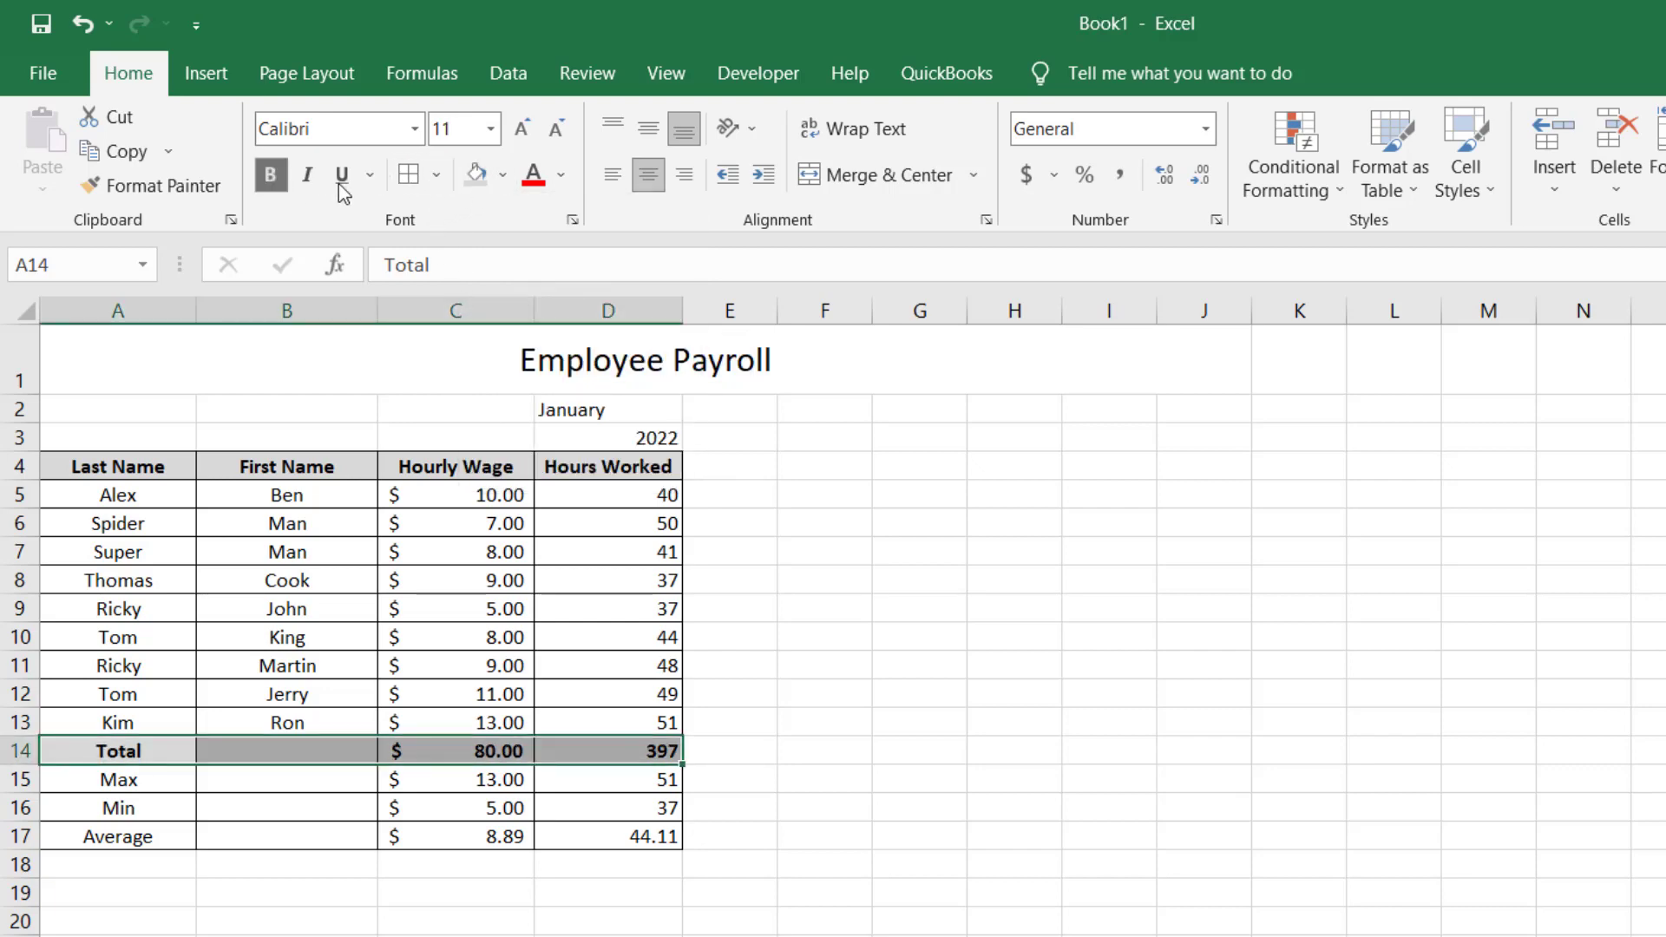
Add a Top and Double Bottom Border to the Total row A14:D14
click(436, 176)
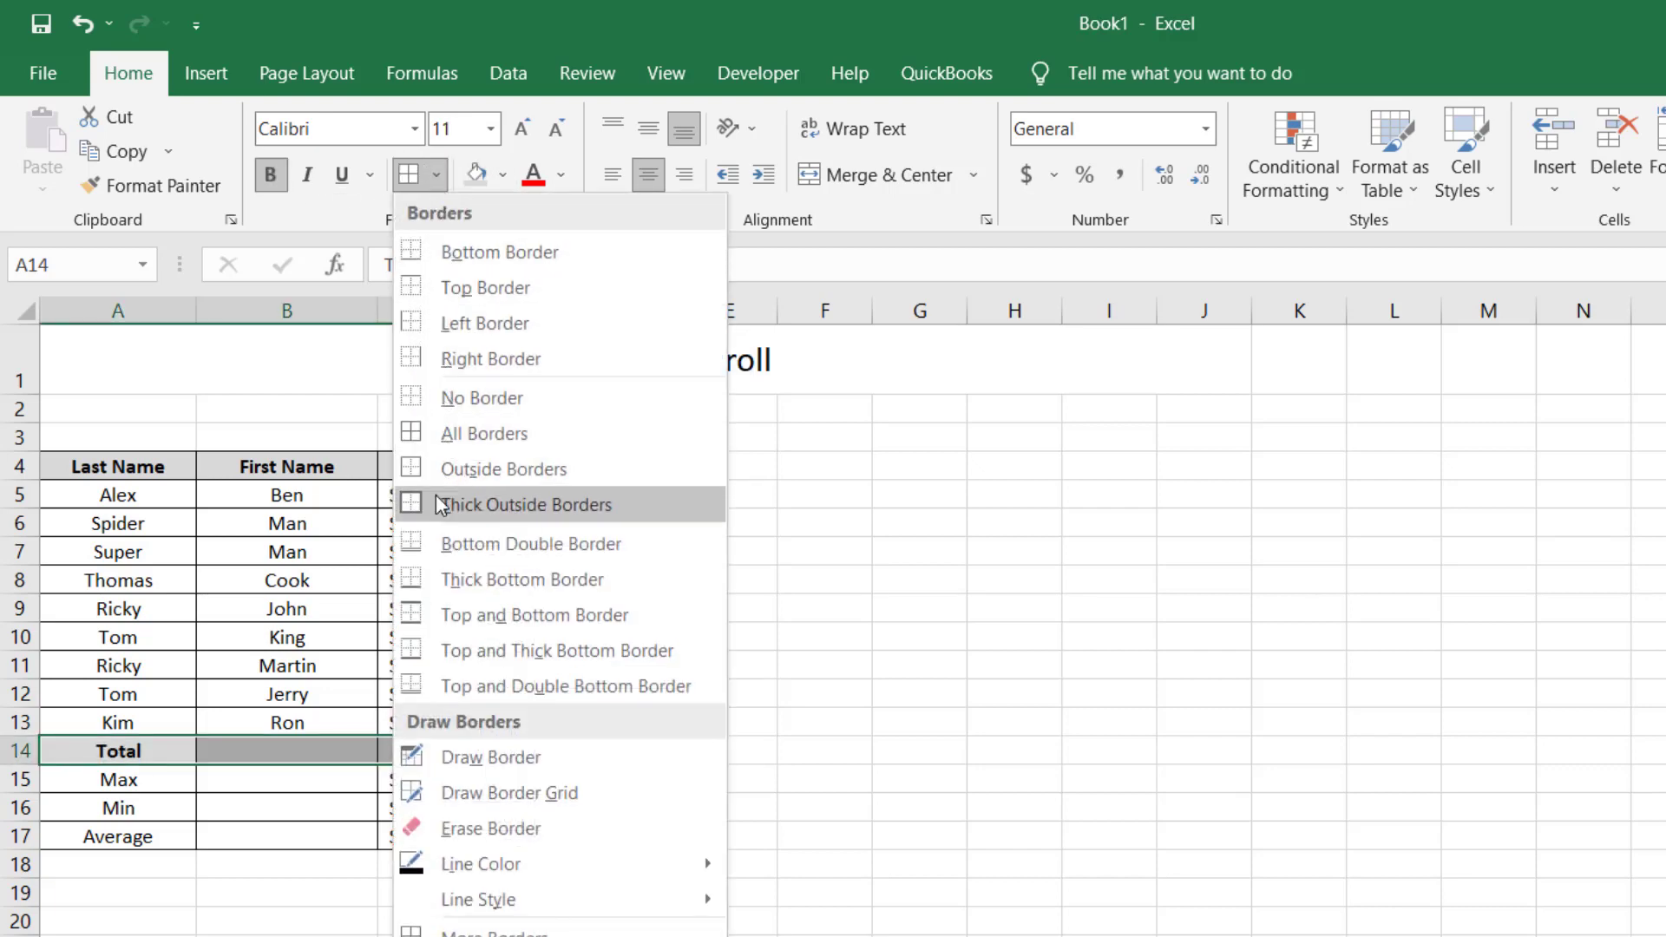
click(438, 685)
click(764, 636)
click(859, 628)
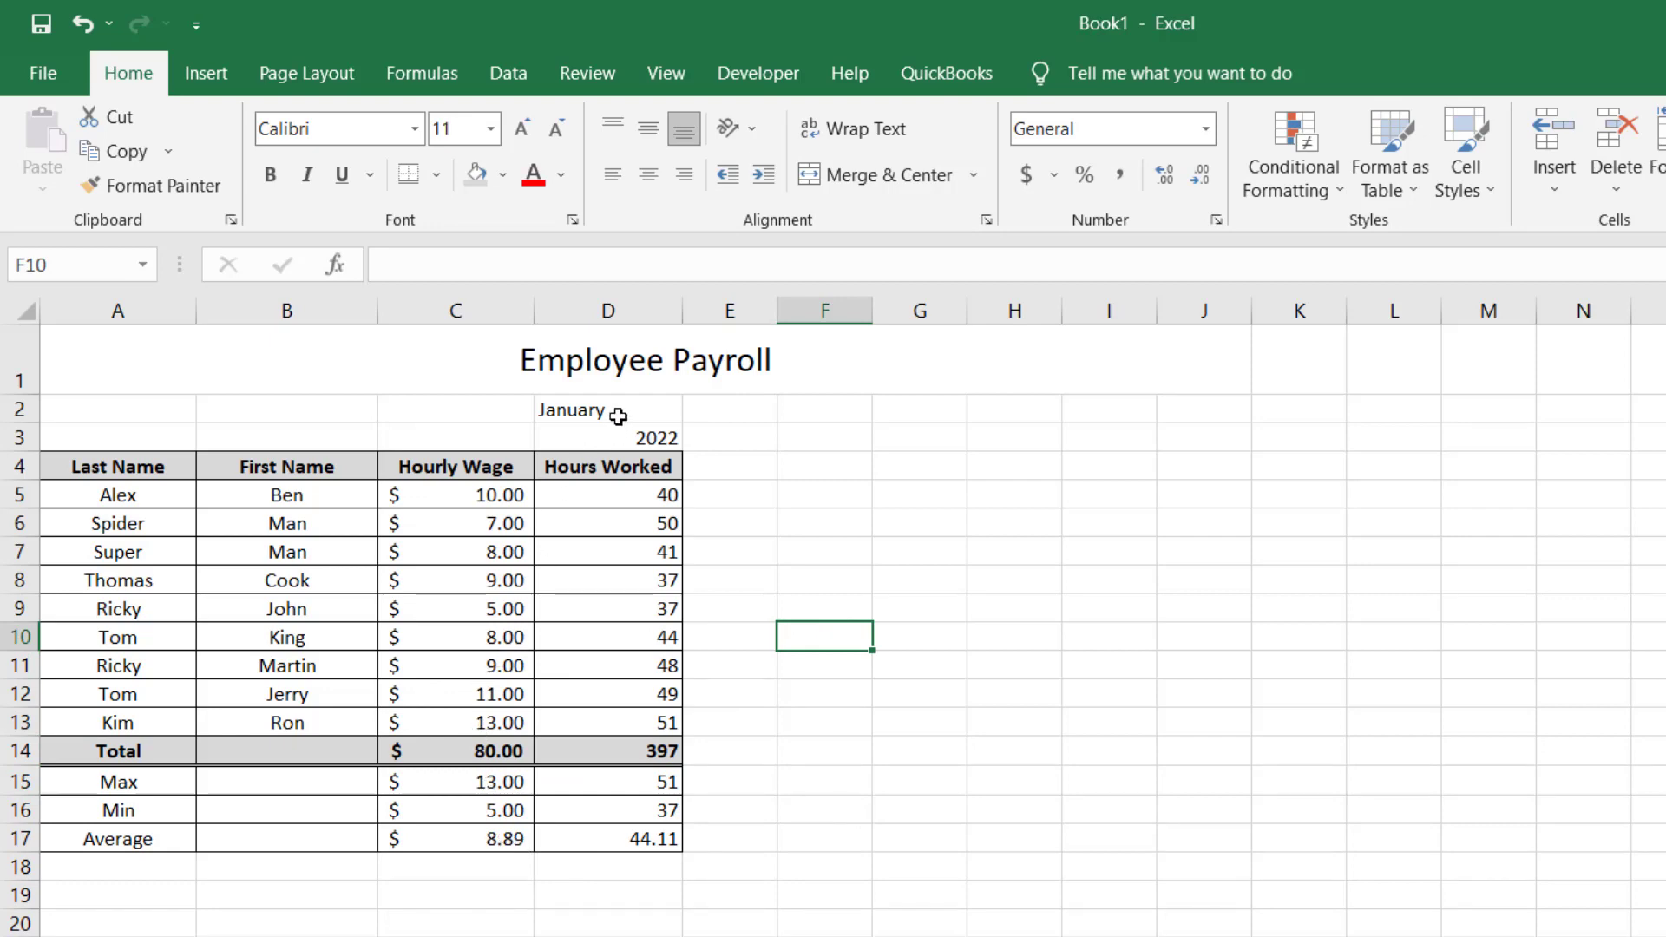
Fill the January and 2022 cells D2:D3 with the same light gray
drag(618, 417, 621, 436)
click(476, 174)
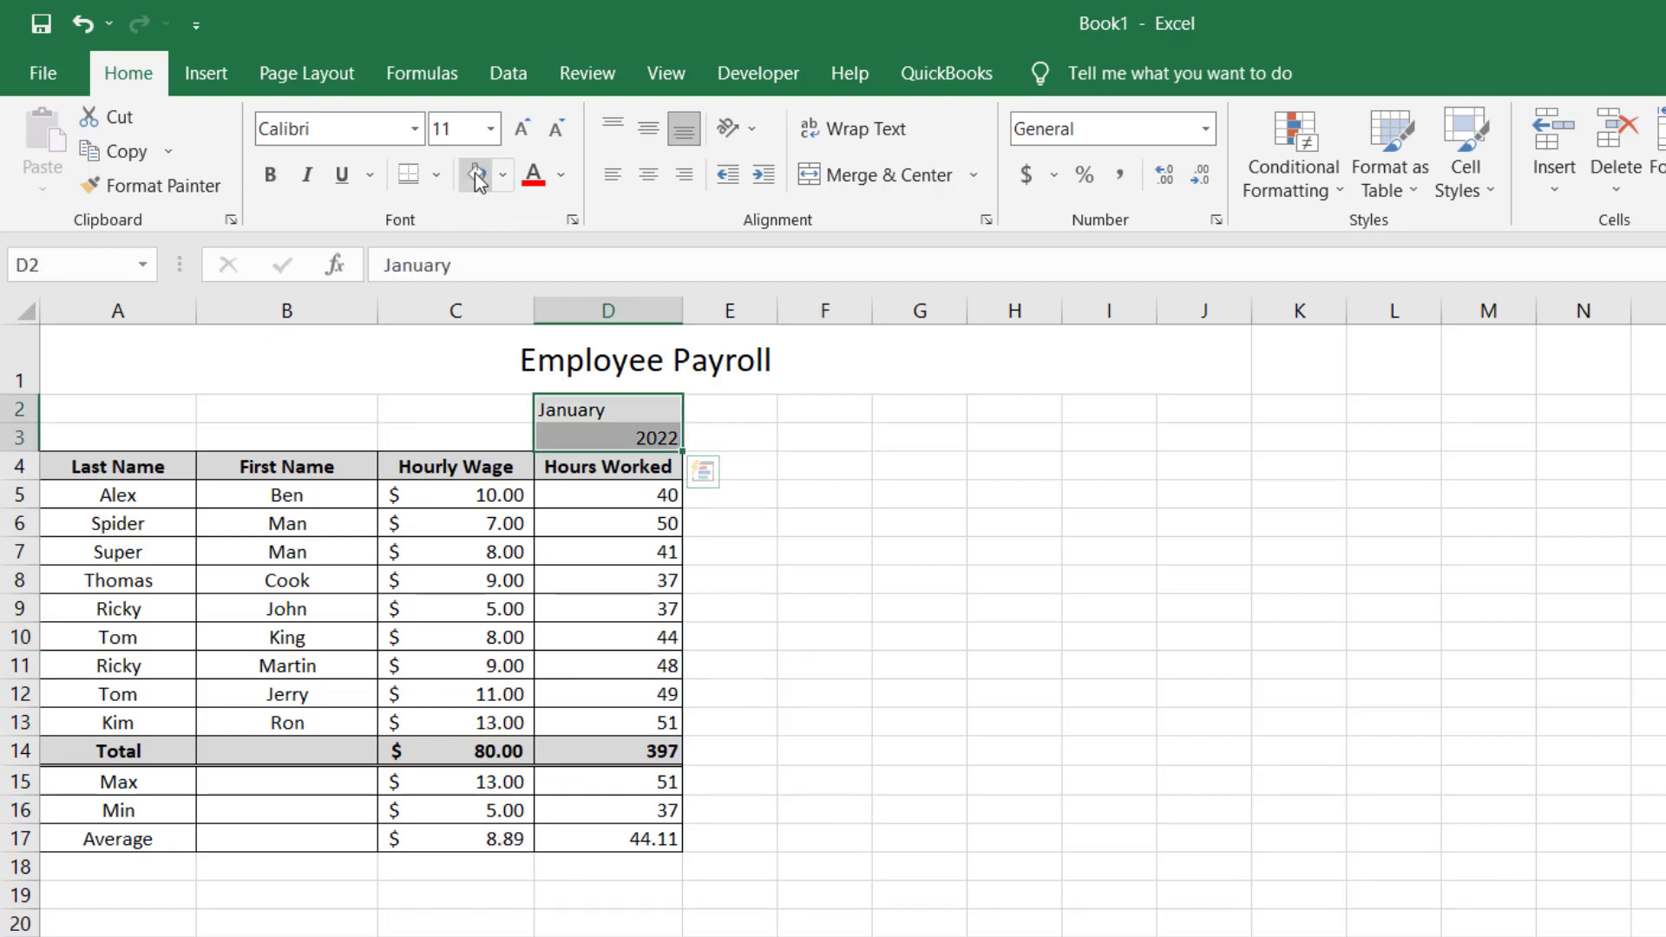
Apply All Borders to the January and 2022 cells D2:D3
click(732, 668)
drag(596, 413, 588, 437)
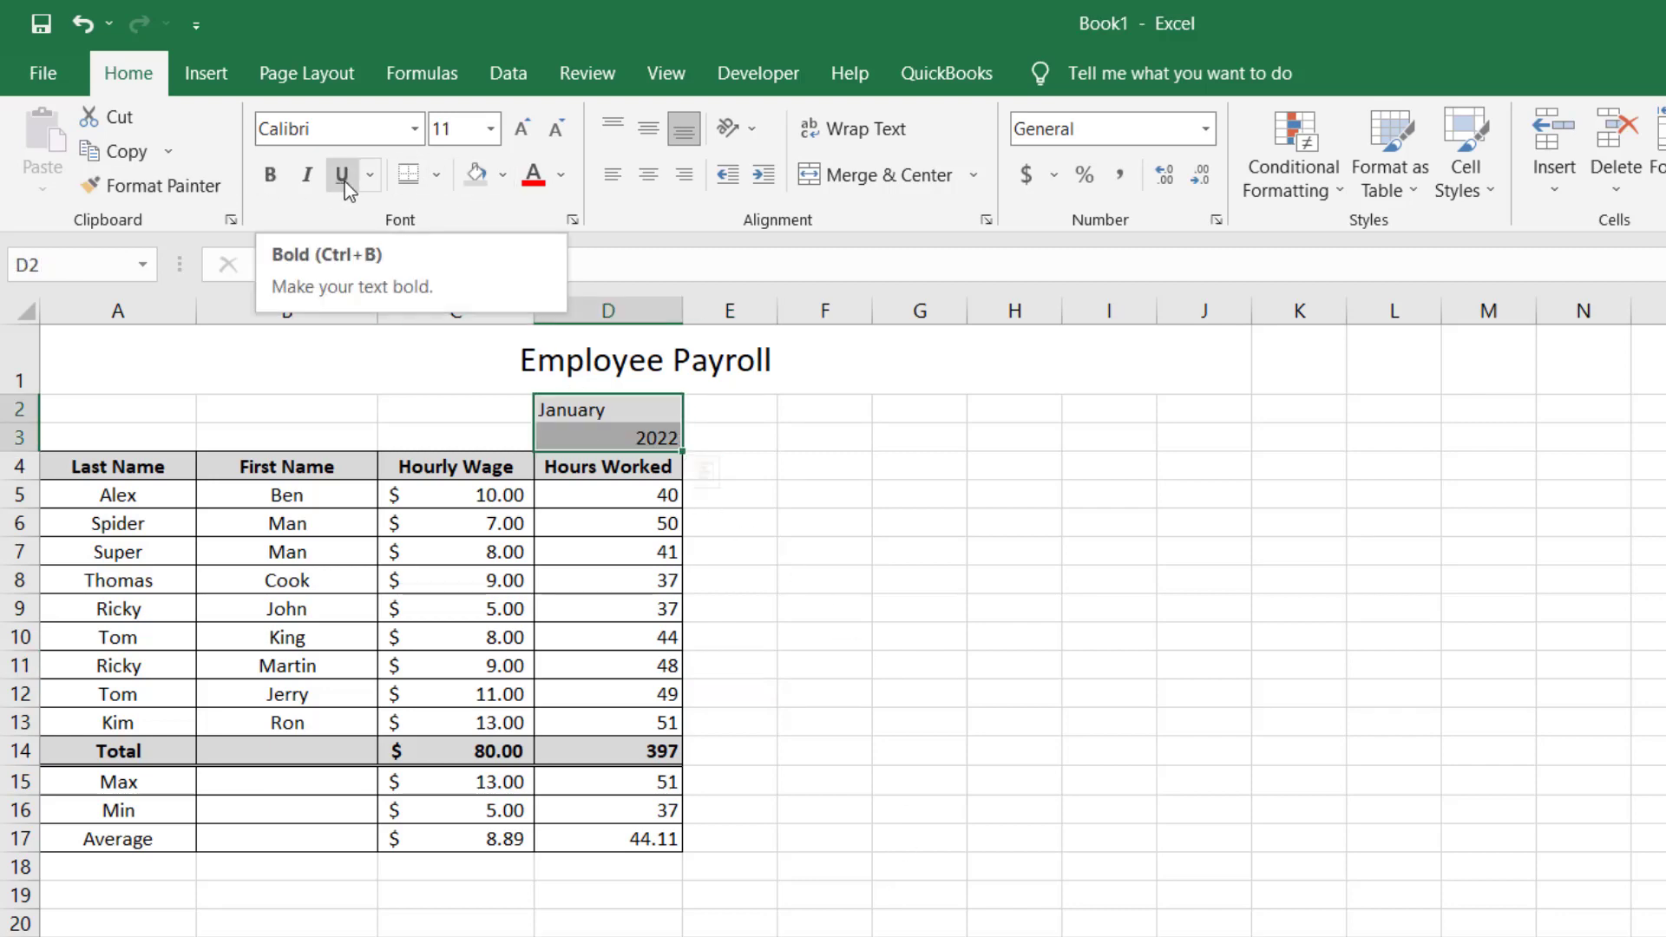
click(435, 176)
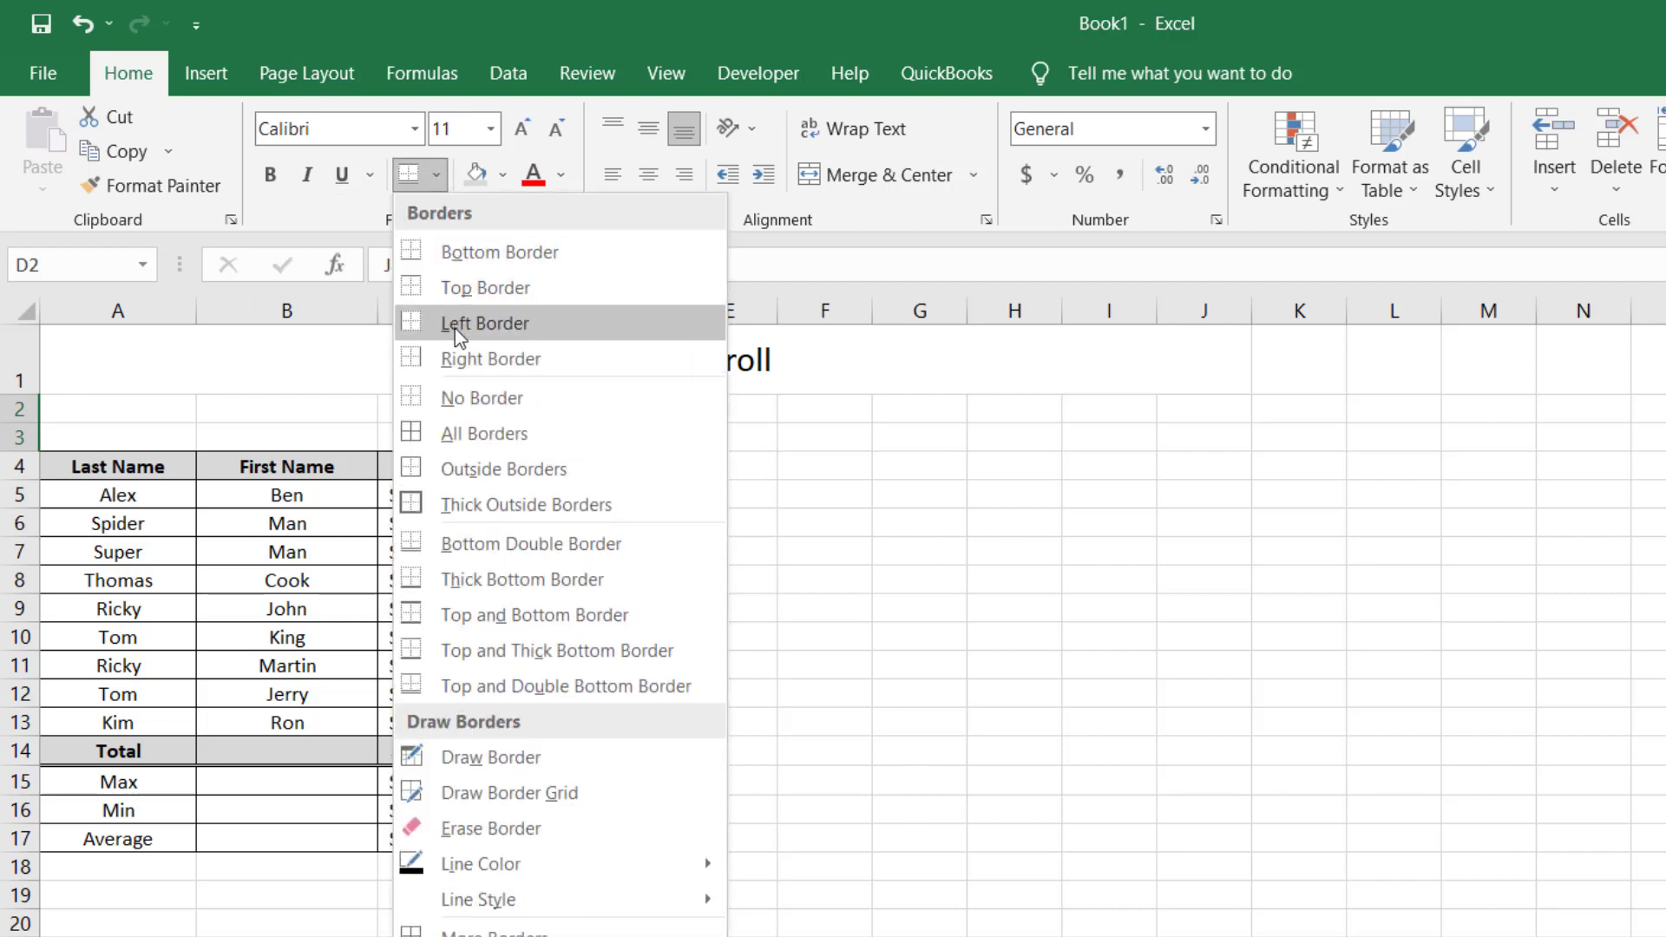
click(469, 433)
click(315, 550)
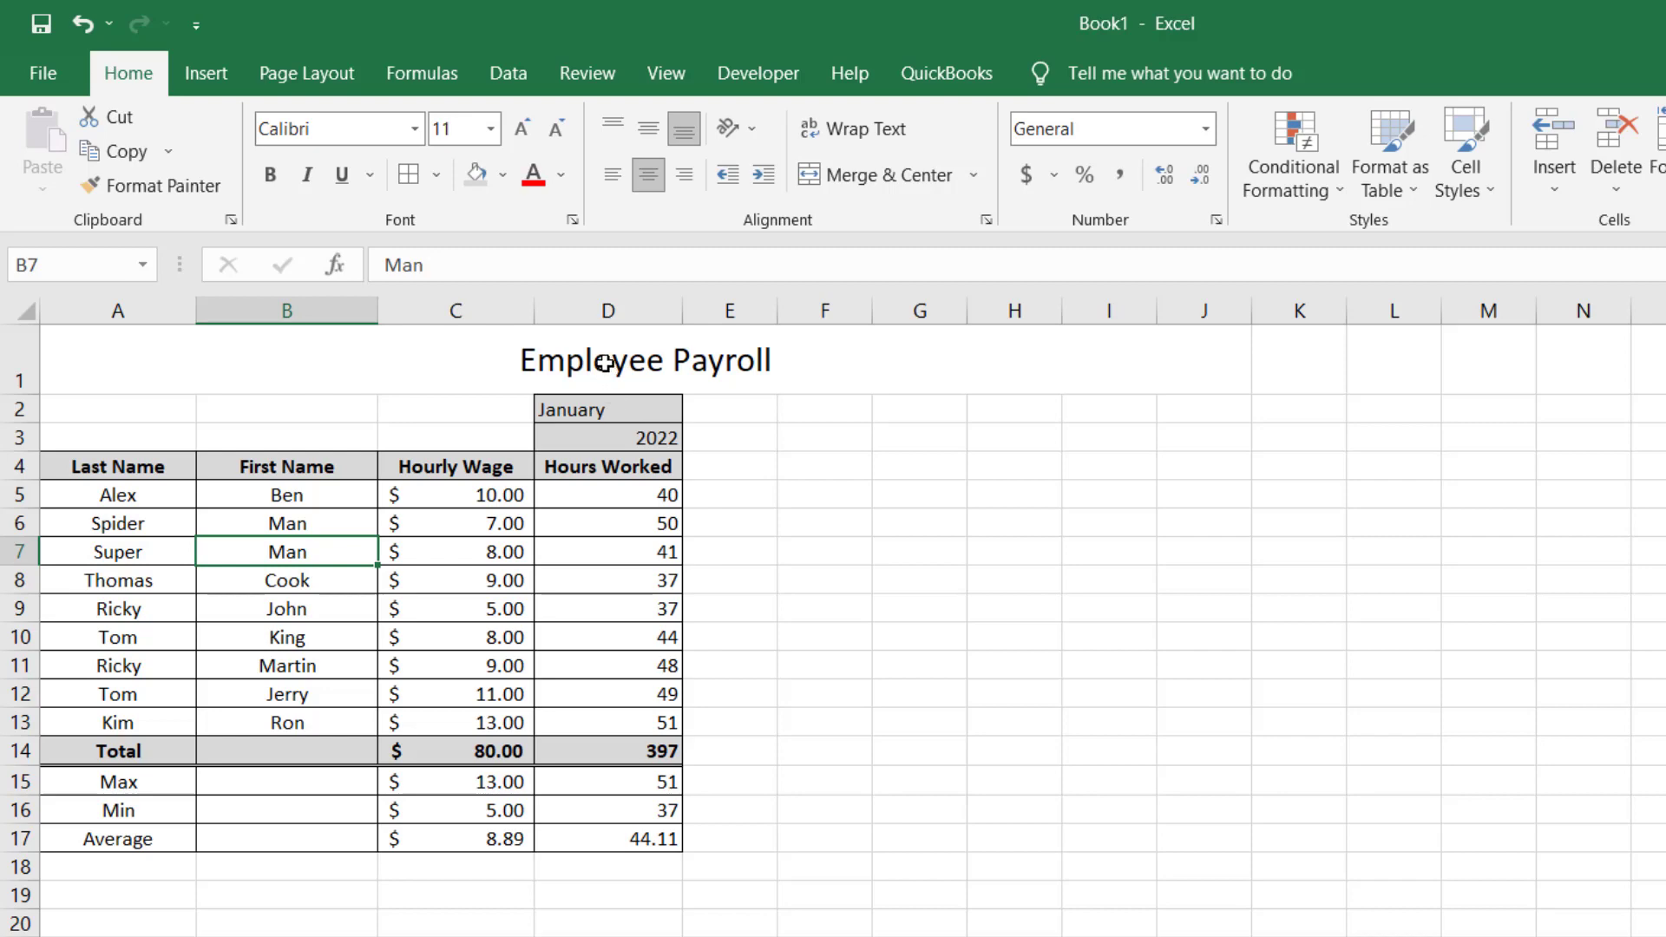
Center the contents of the whole Hours Worked column D horizontally
click(595, 306)
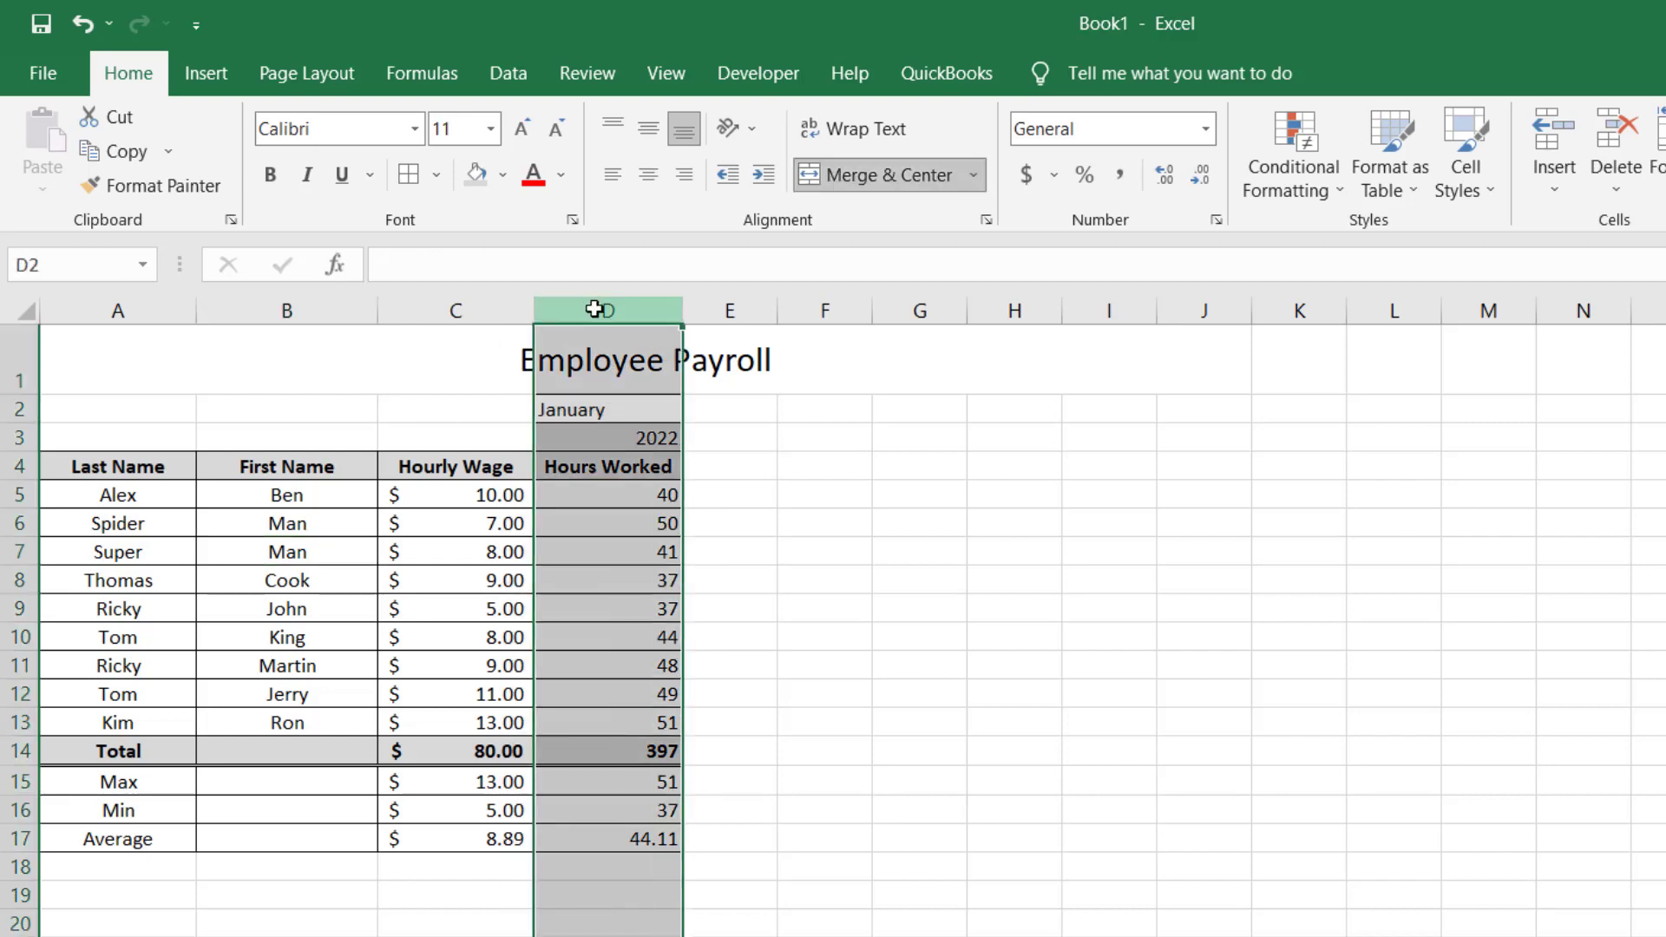
click(649, 176)
click(804, 557)
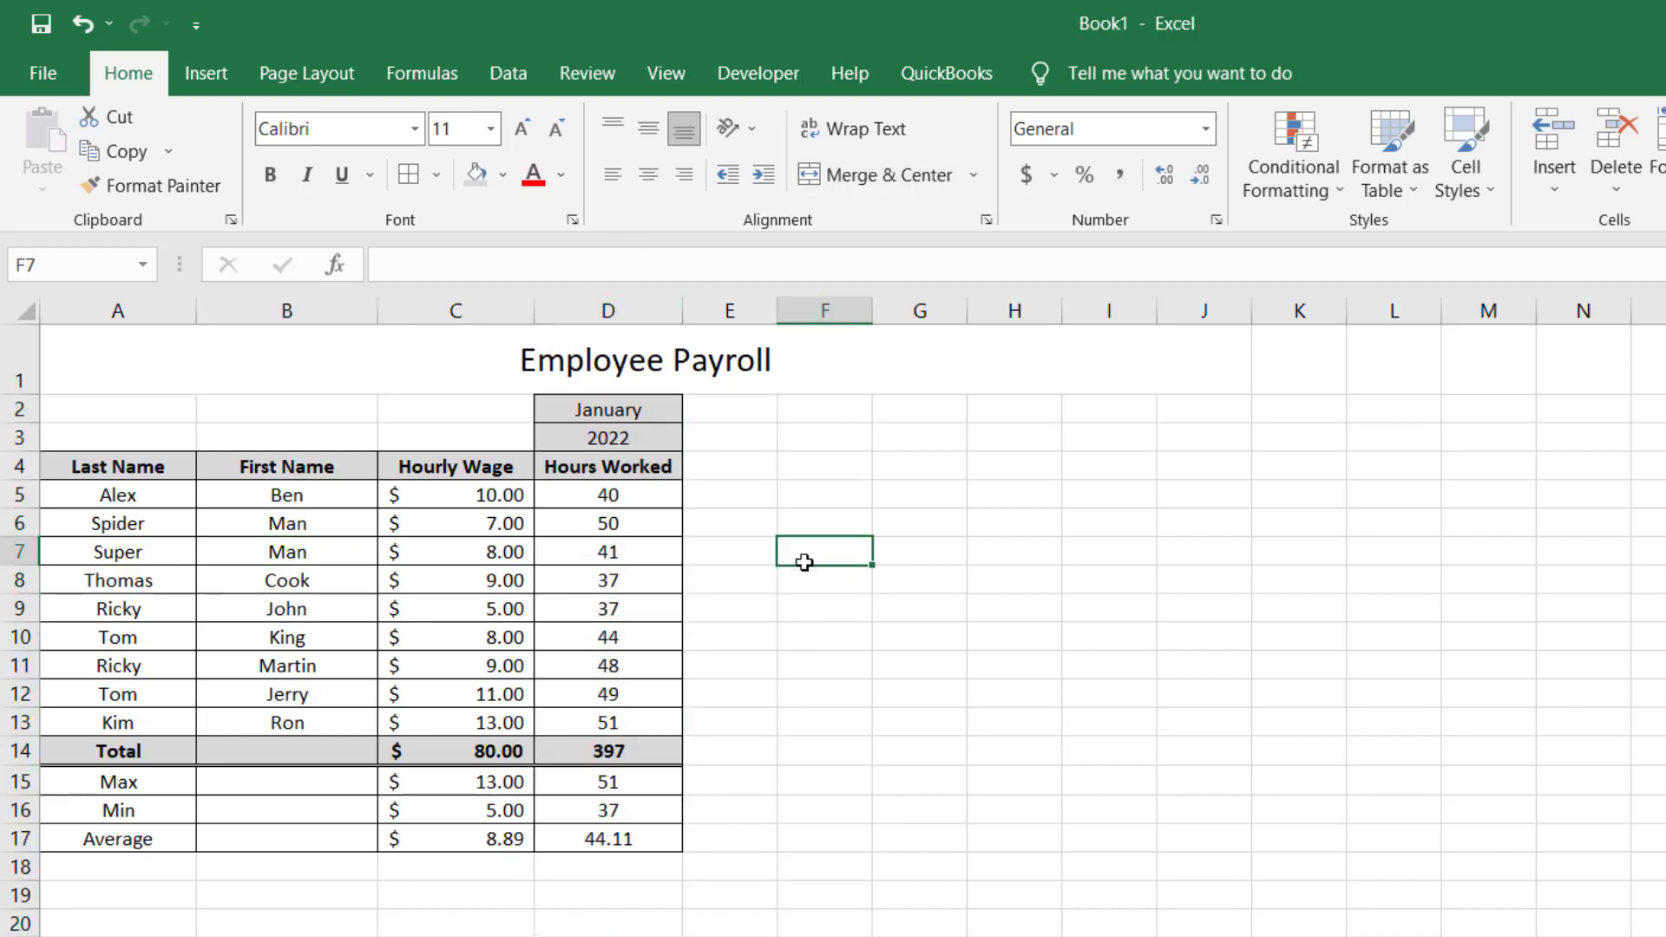
click(636, 638)
click(705, 821)
click(545, 903)
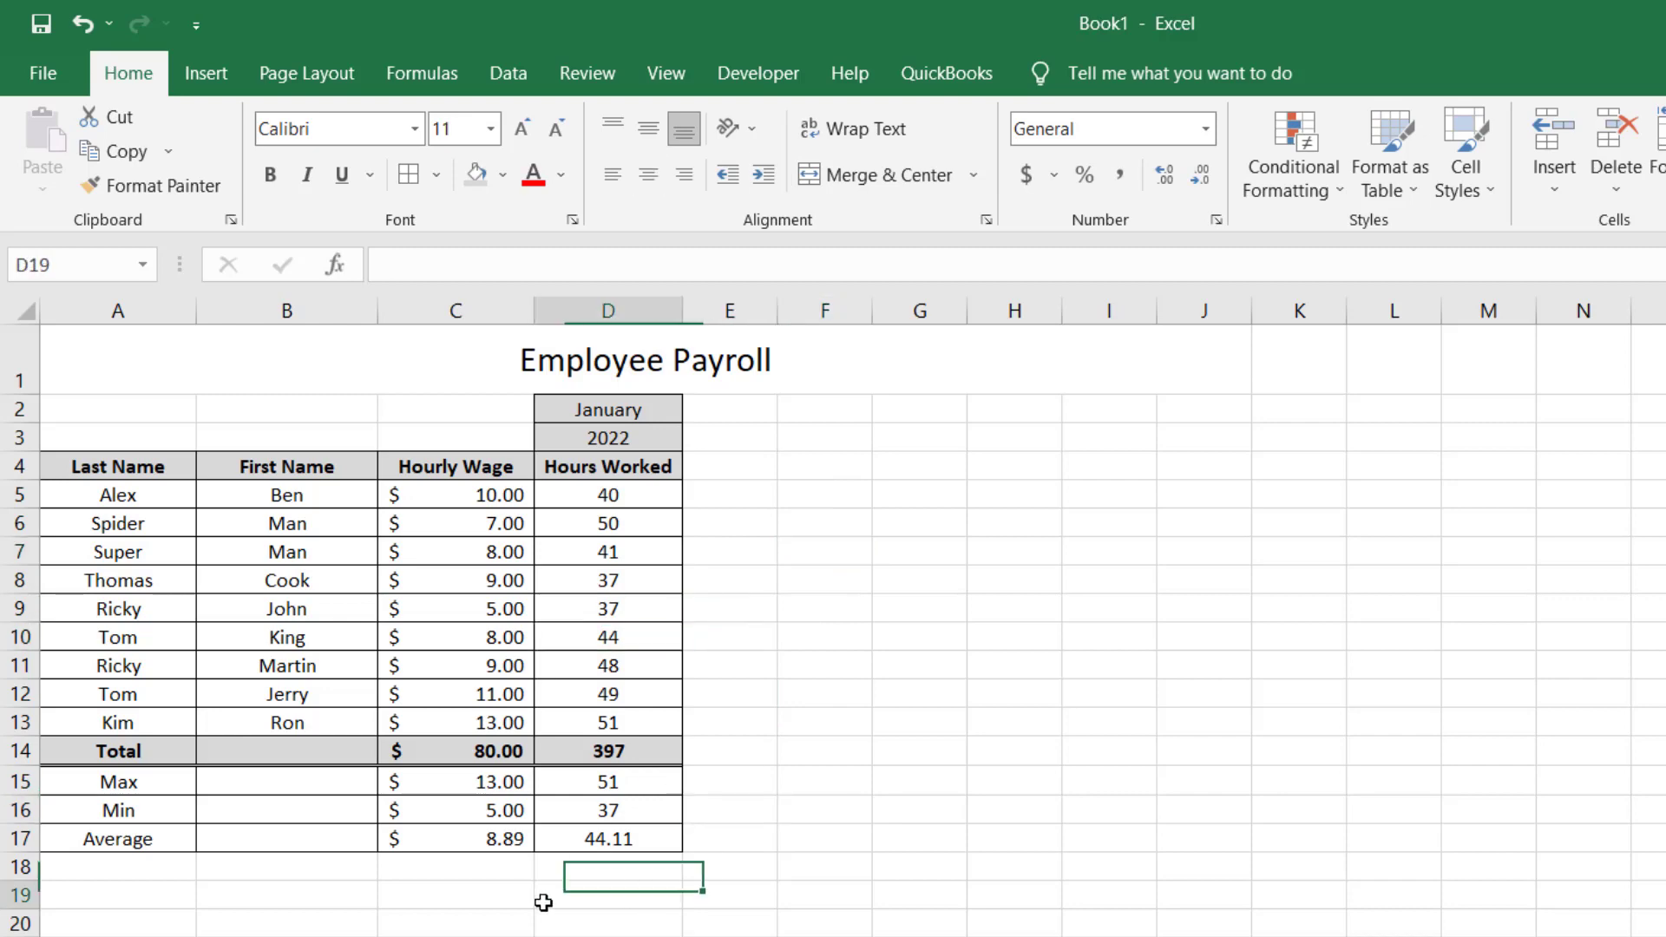
click(287, 936)
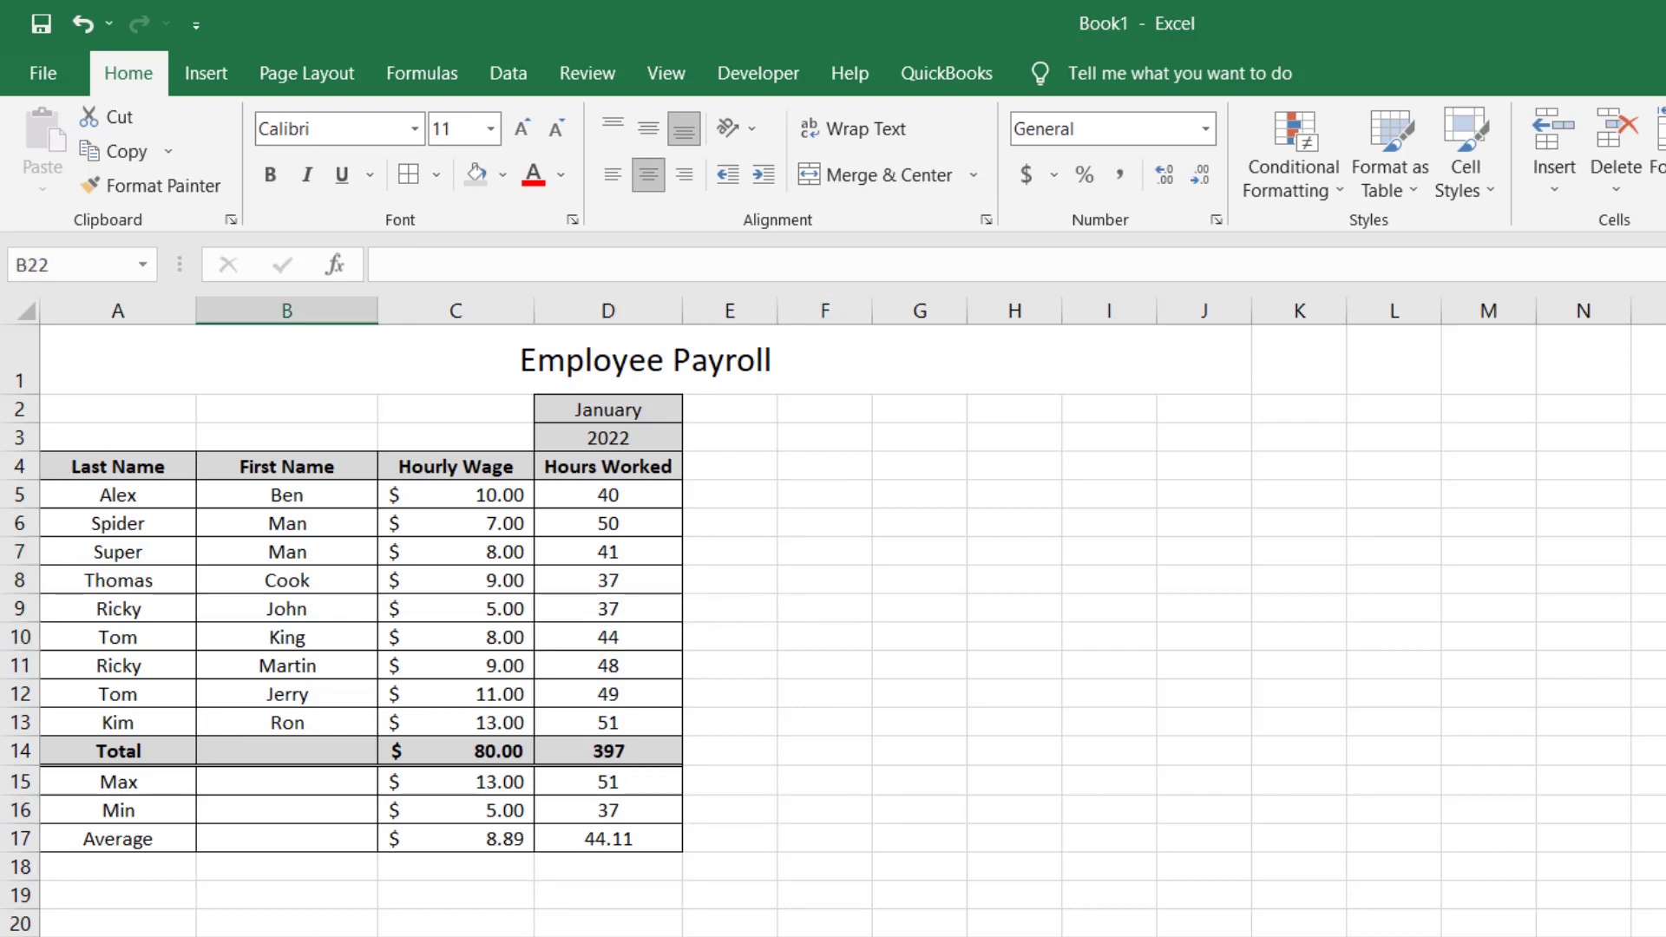
Add the header "Pay" in E4, beside Hours Worked
click(737, 465)
text(Pay)
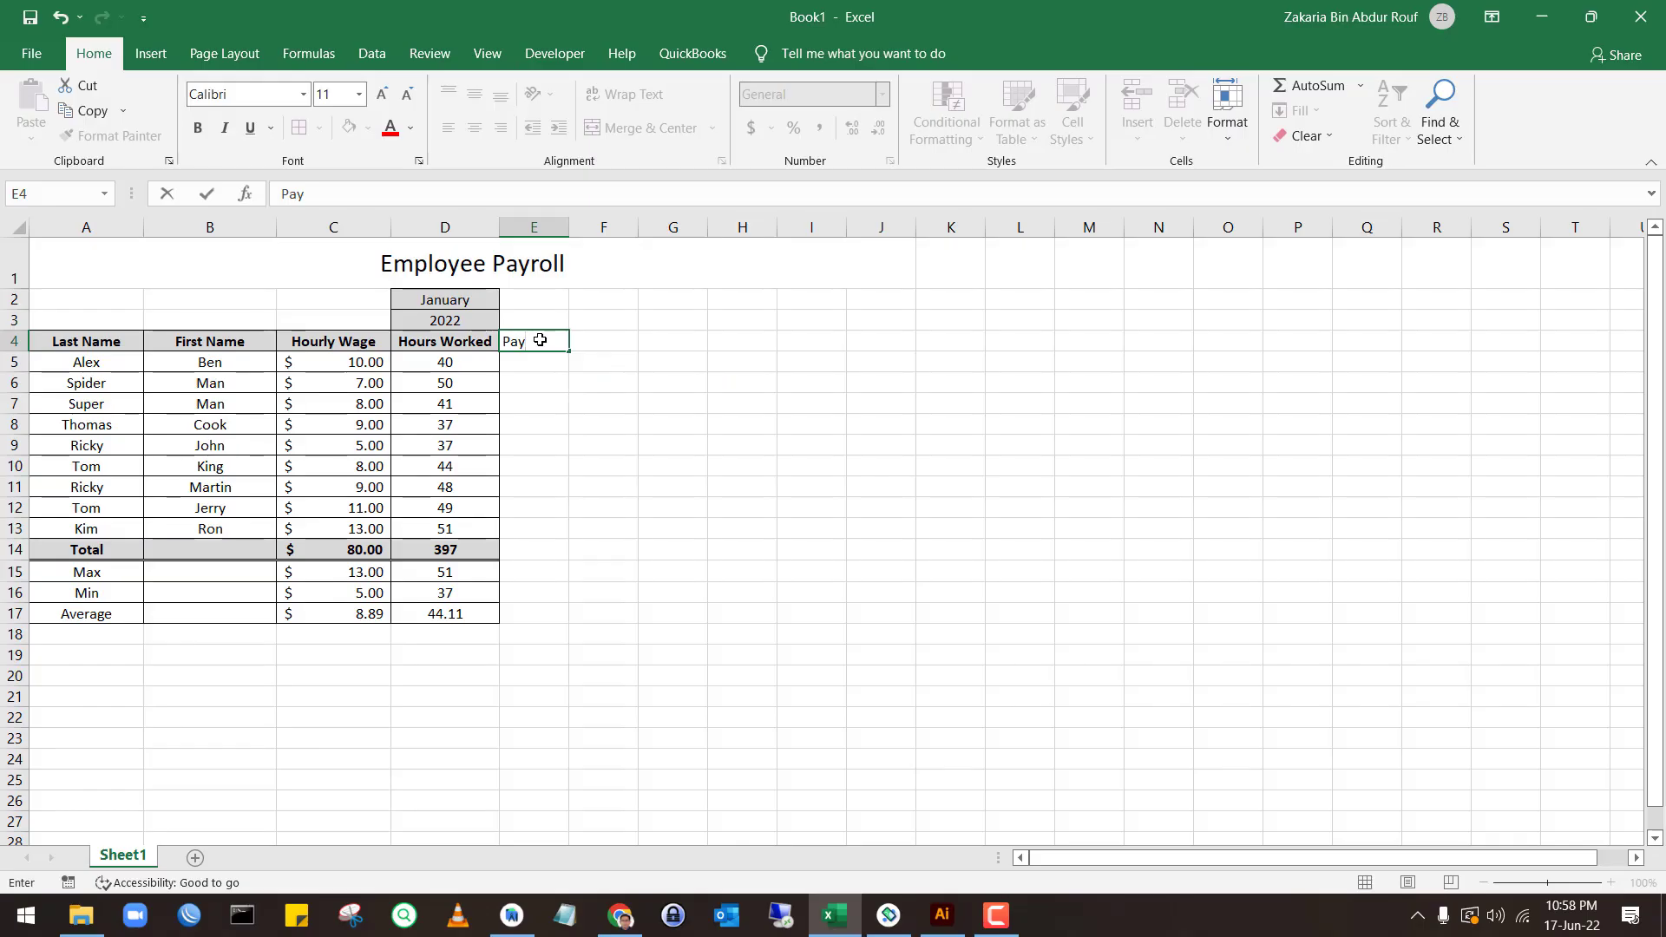
key(Return)
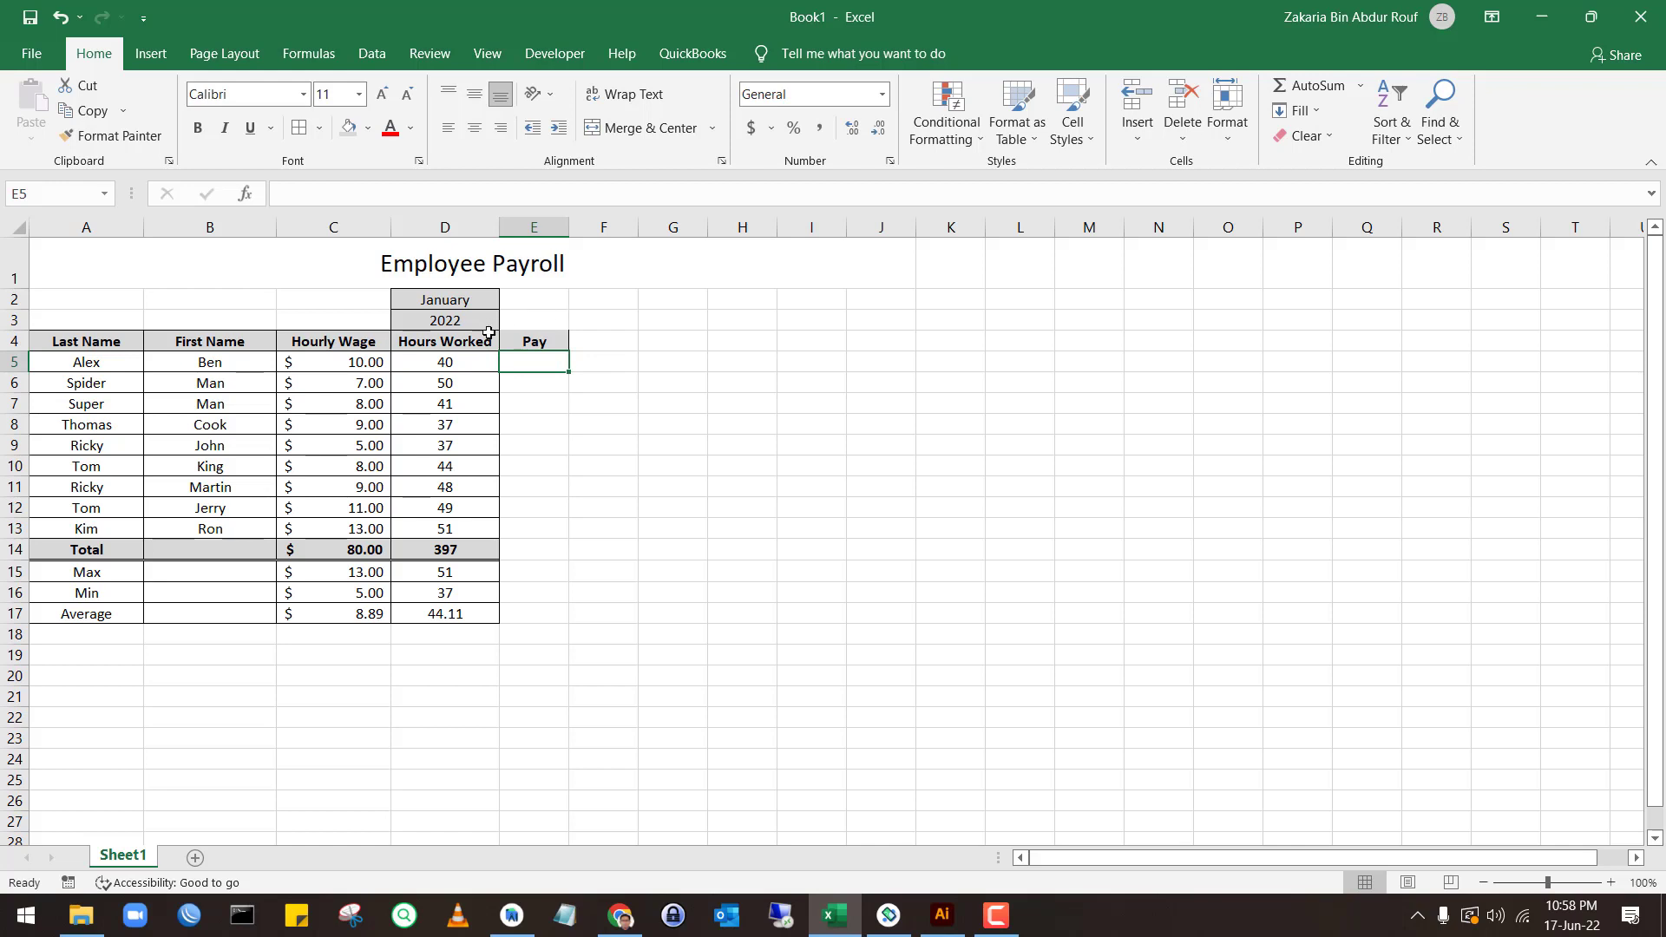
click(526, 339)
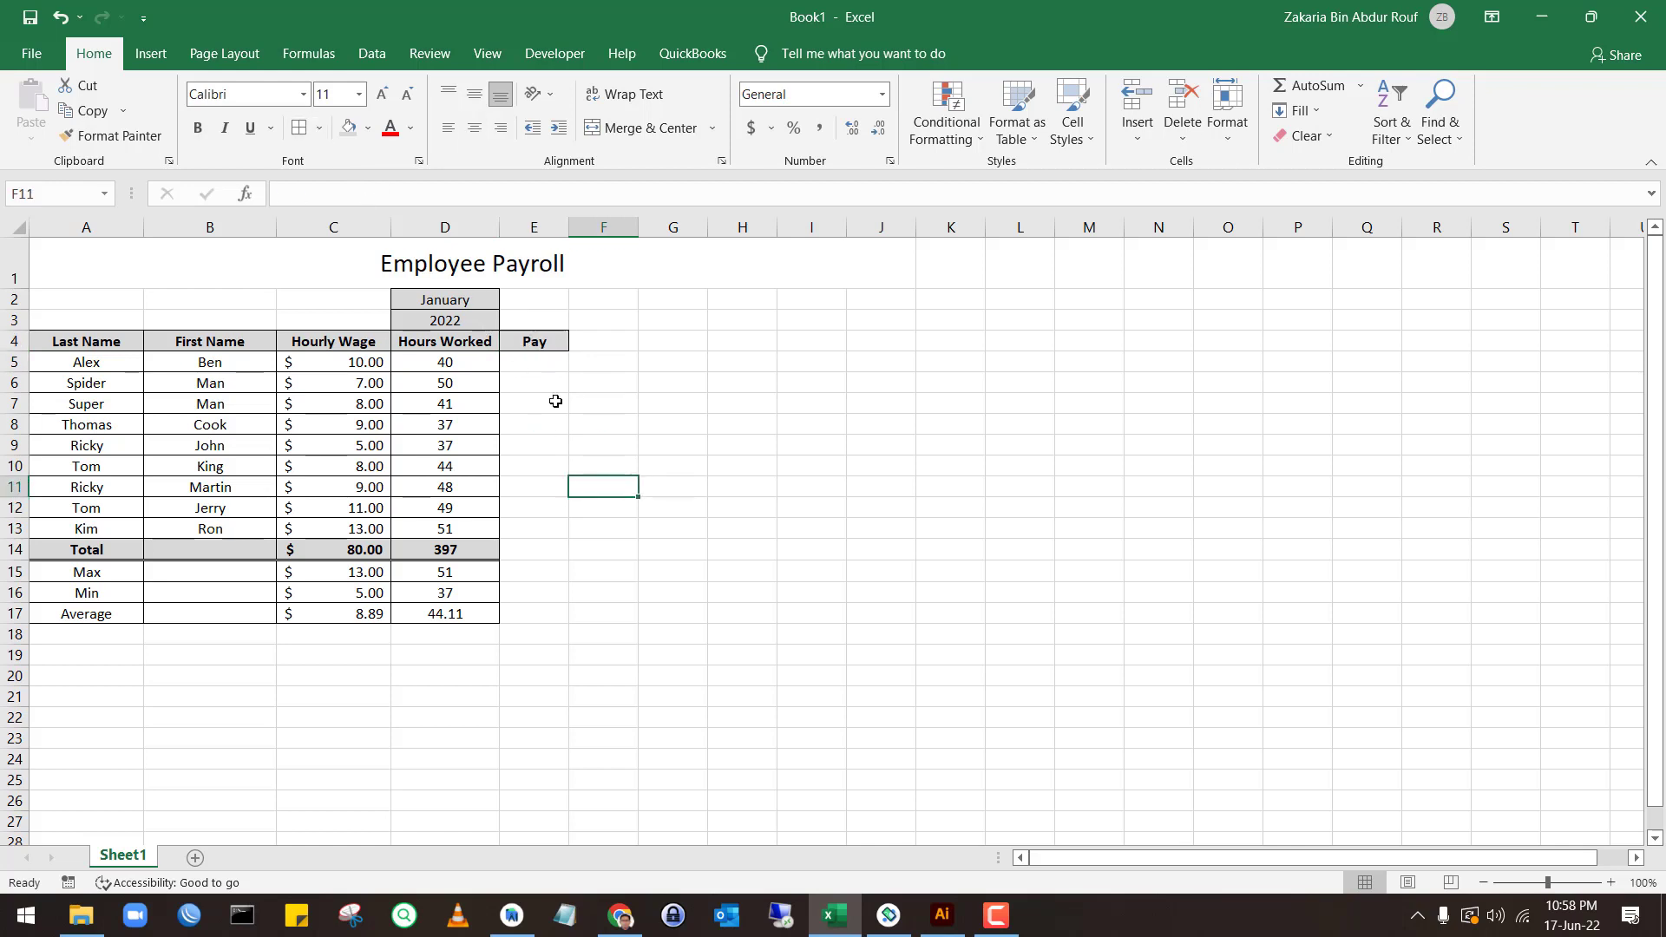
Apply All Borders to the Pay column range E4:E17
drag(531, 342, 538, 614)
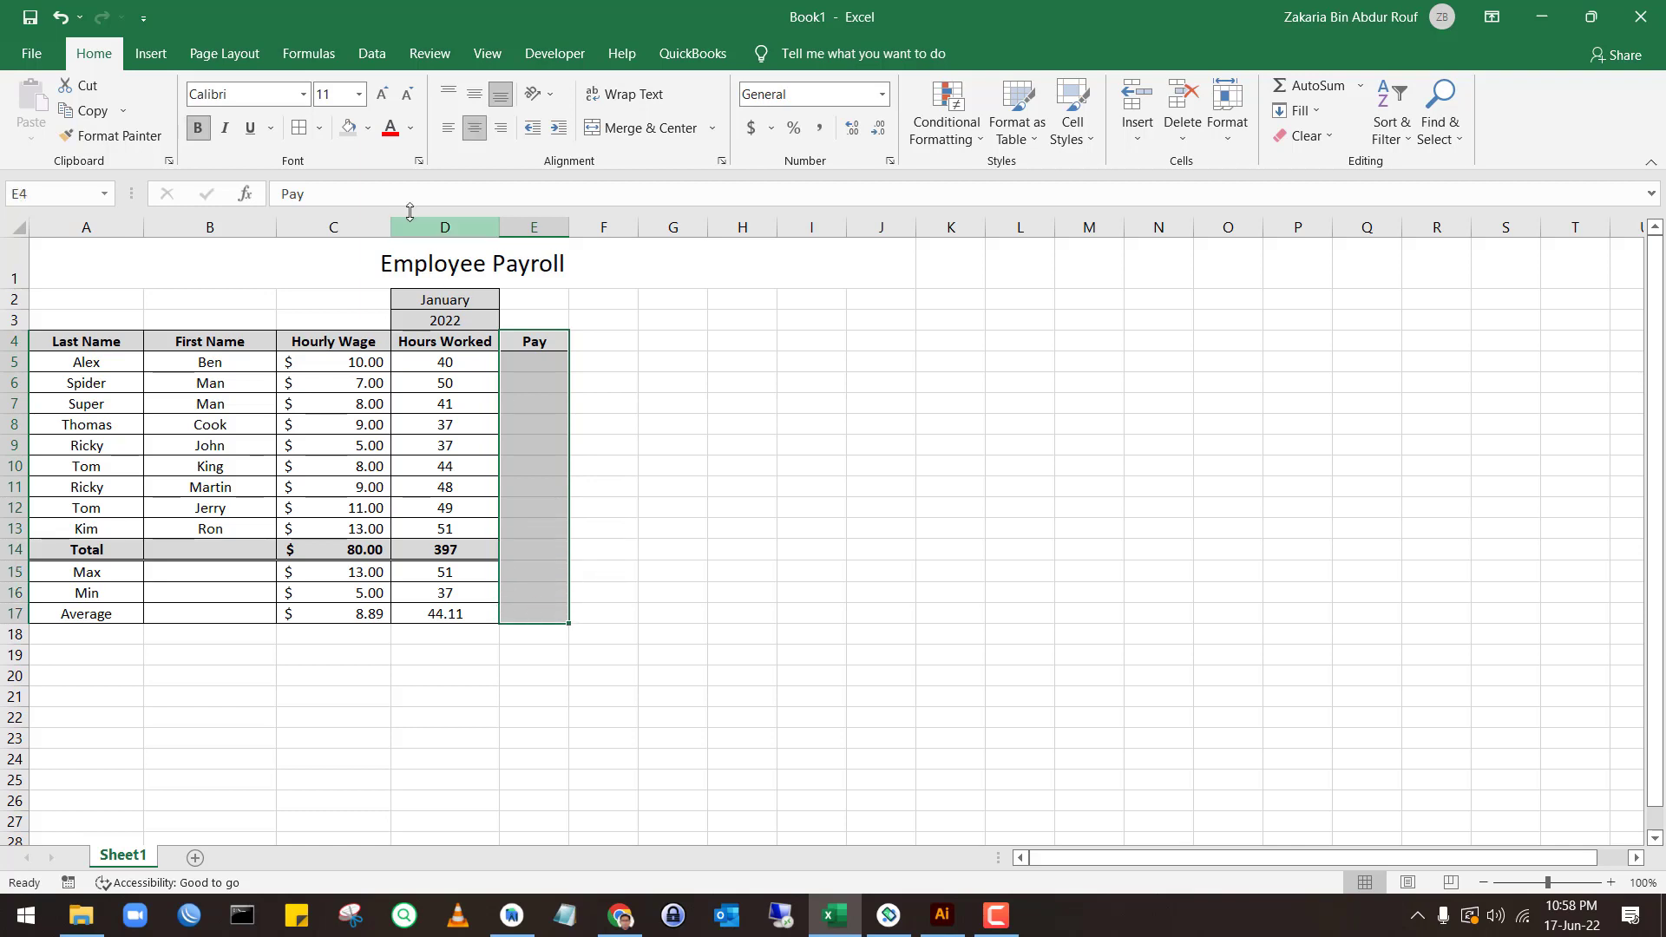
click(299, 137)
click(607, 404)
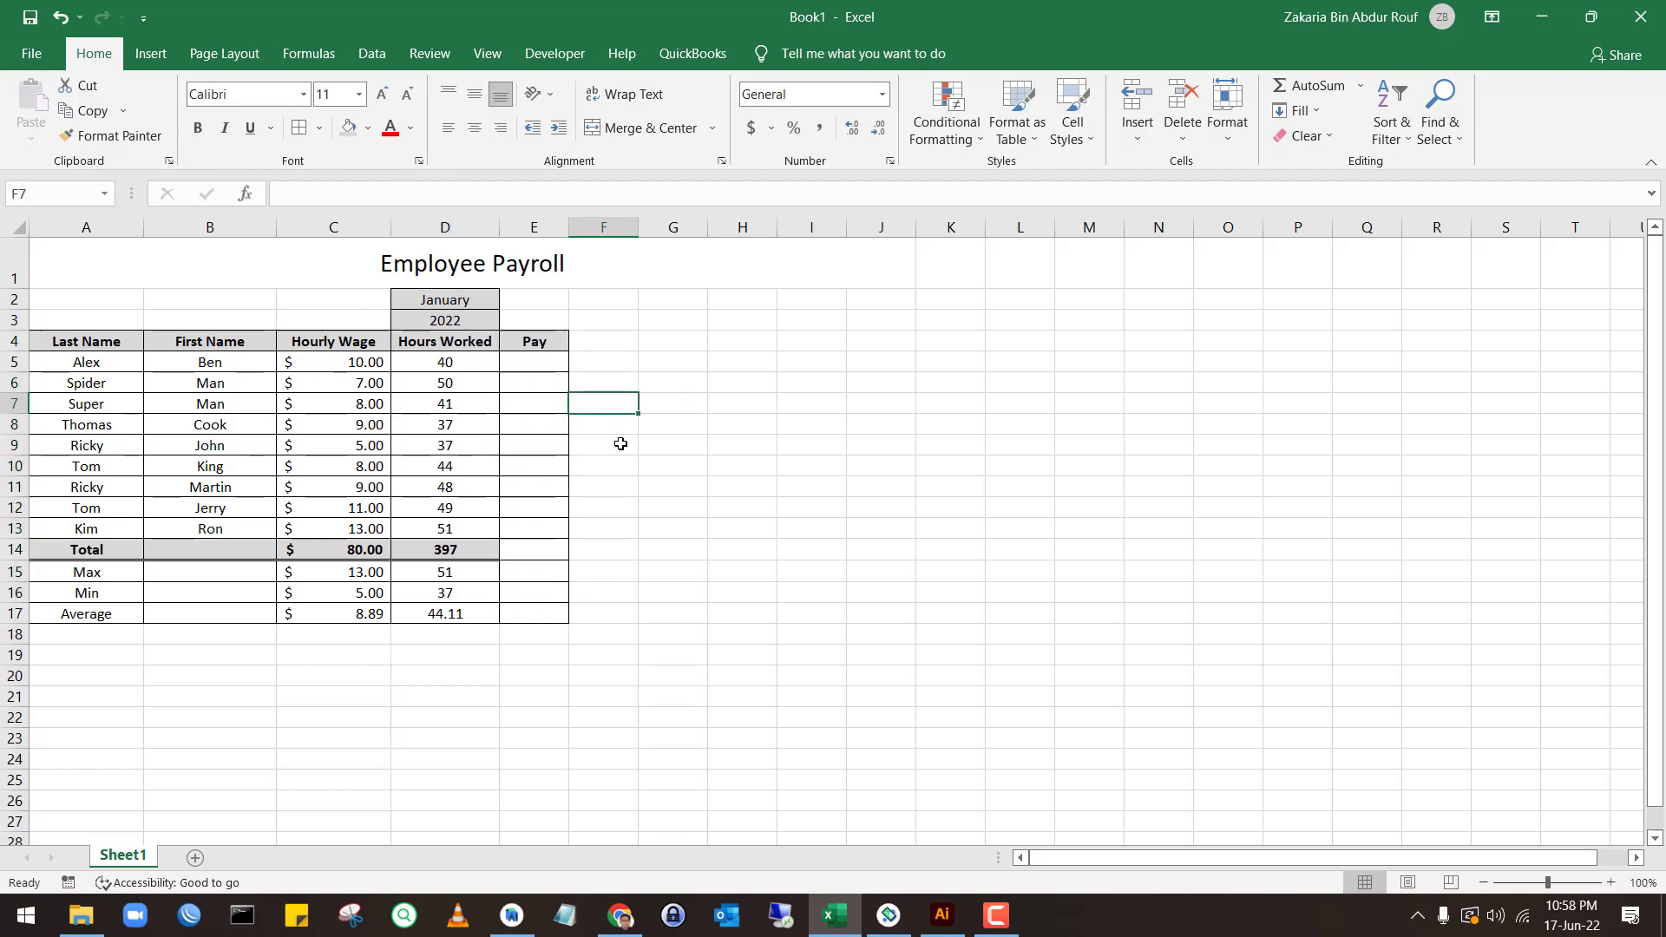
Enter the formula =C5*D5 in E5 to multiply the first employee's hourly wage by the hours worked
click(525, 365)
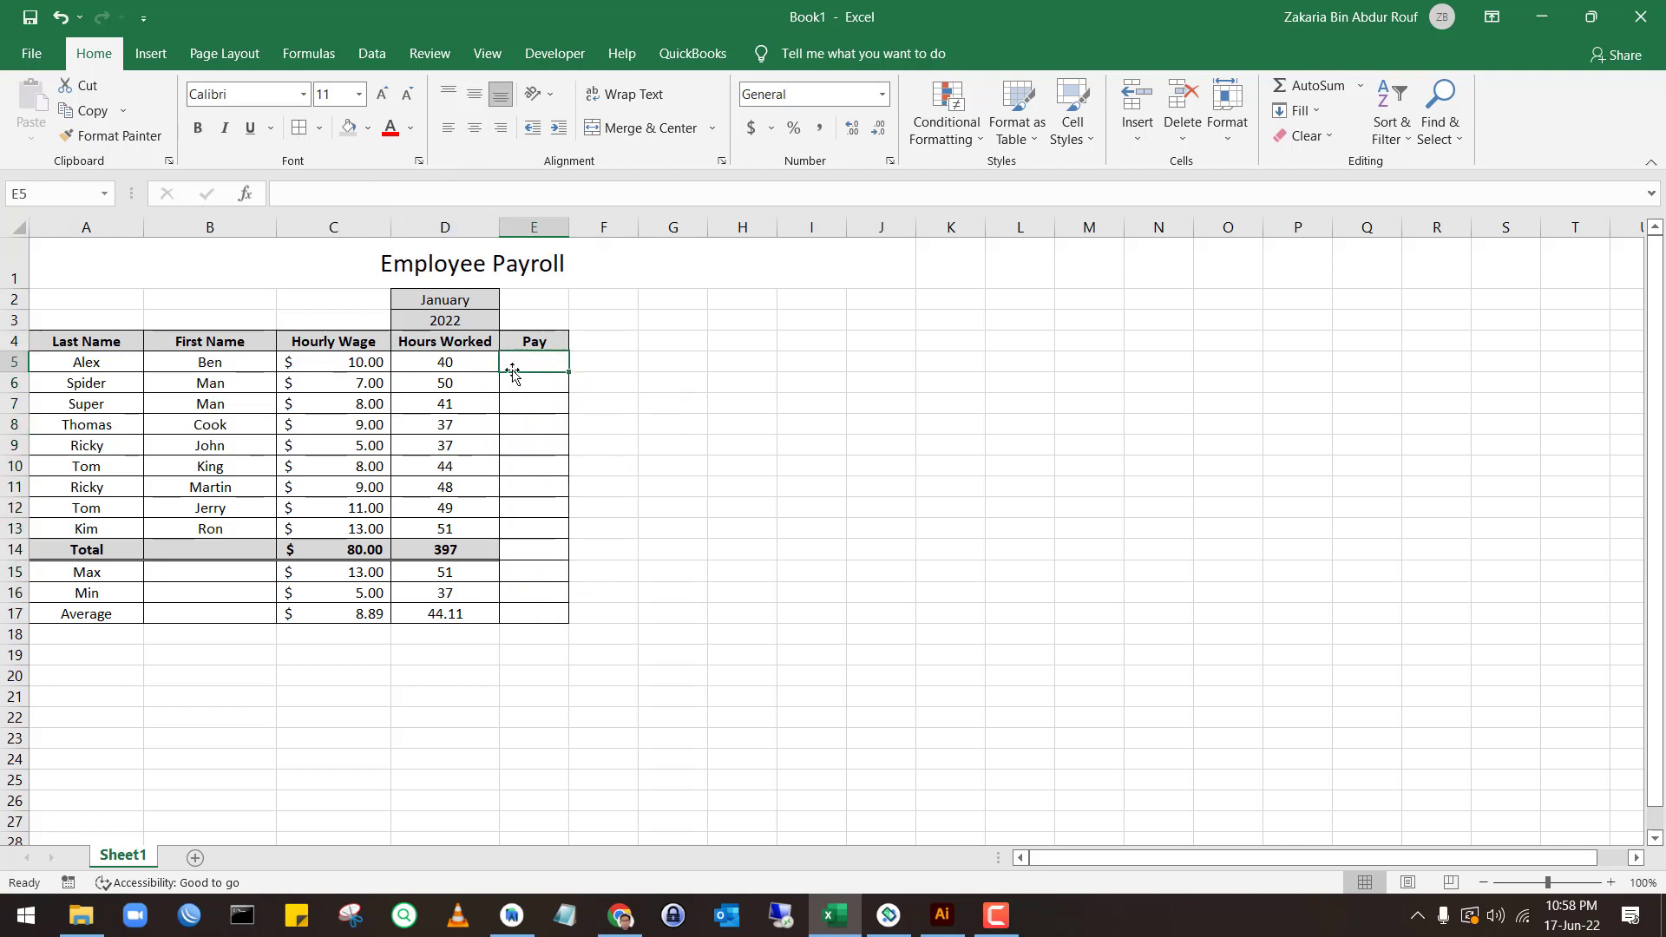
ctrl+scroll(508, 374, up, 3)
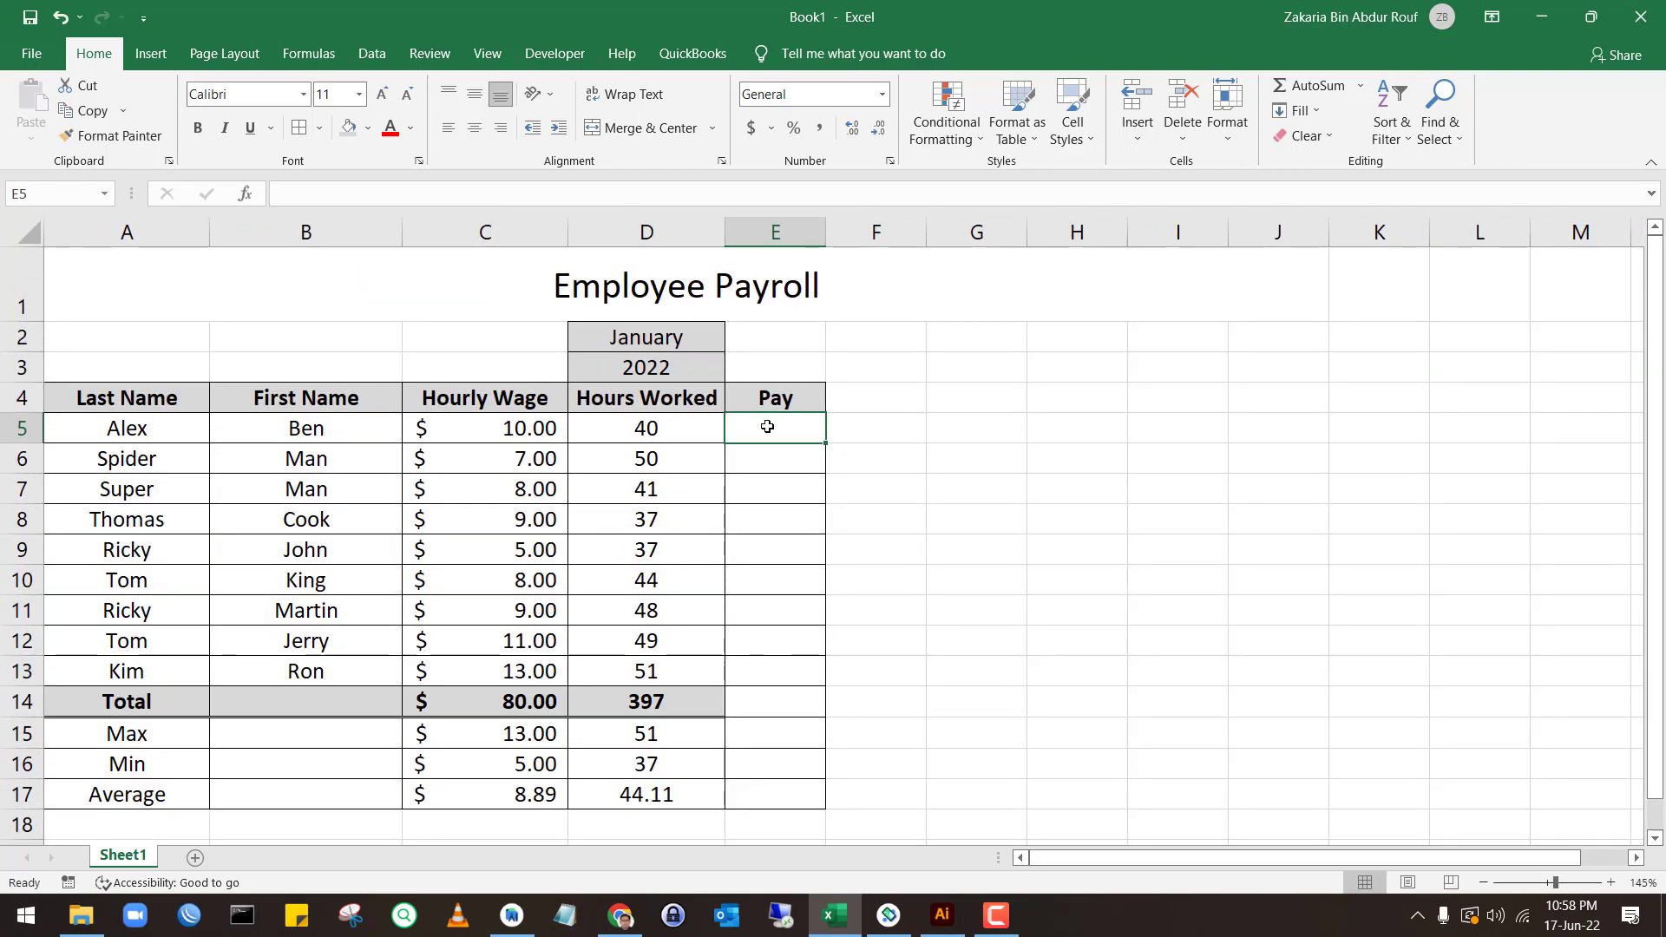
text(=)
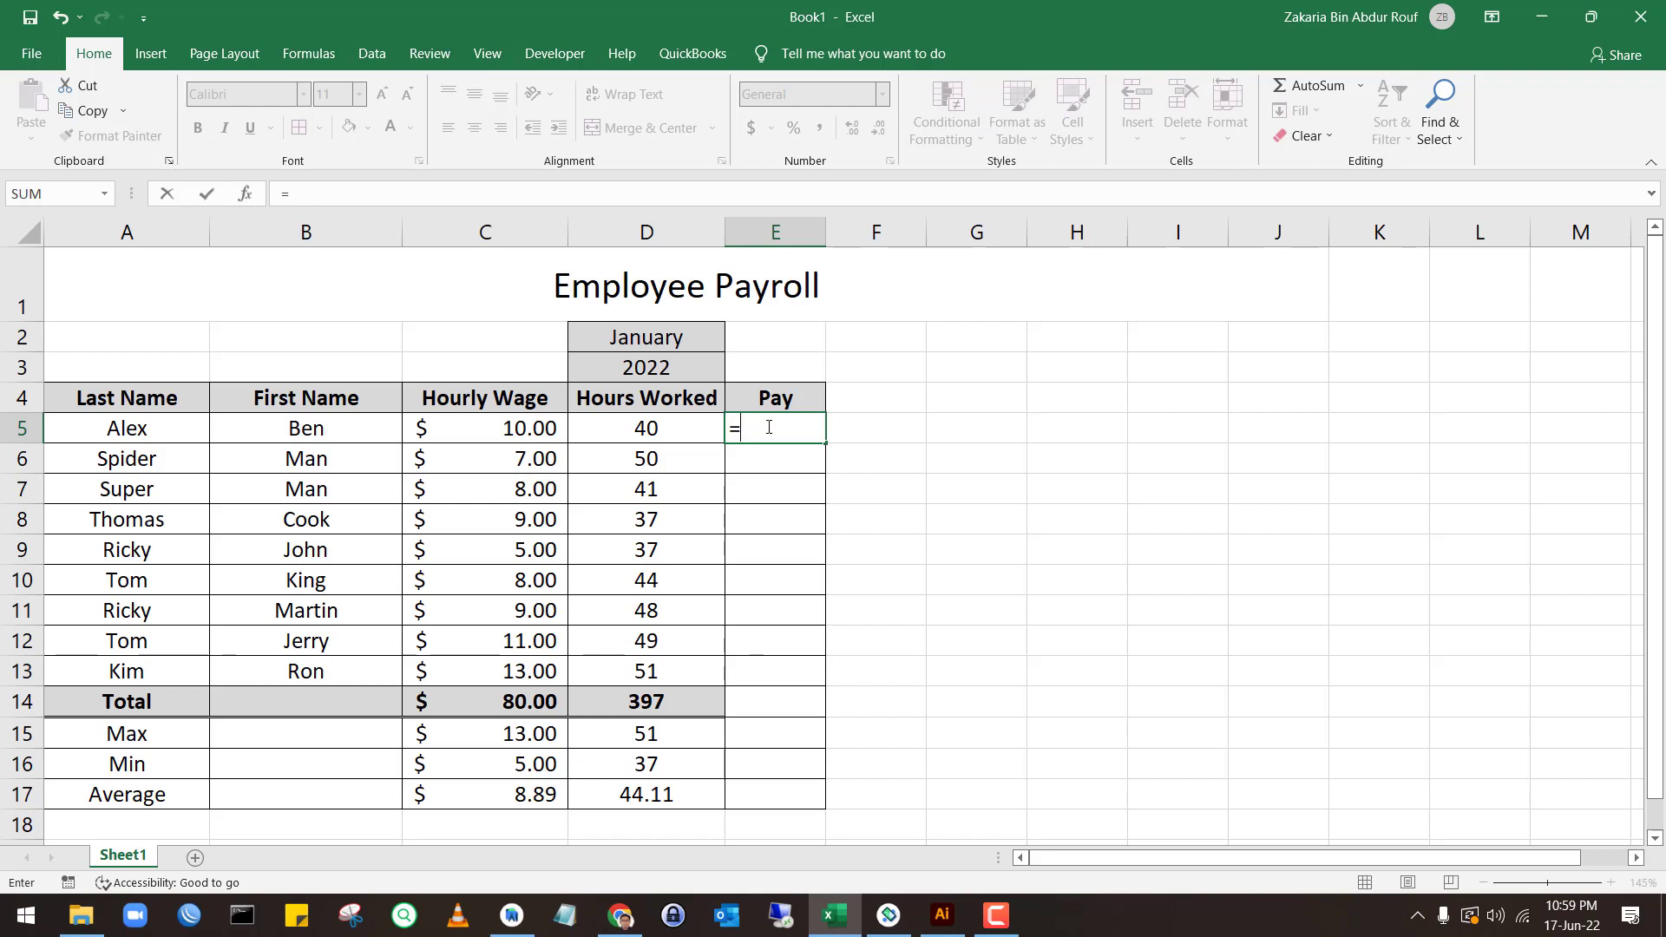
click(543, 431)
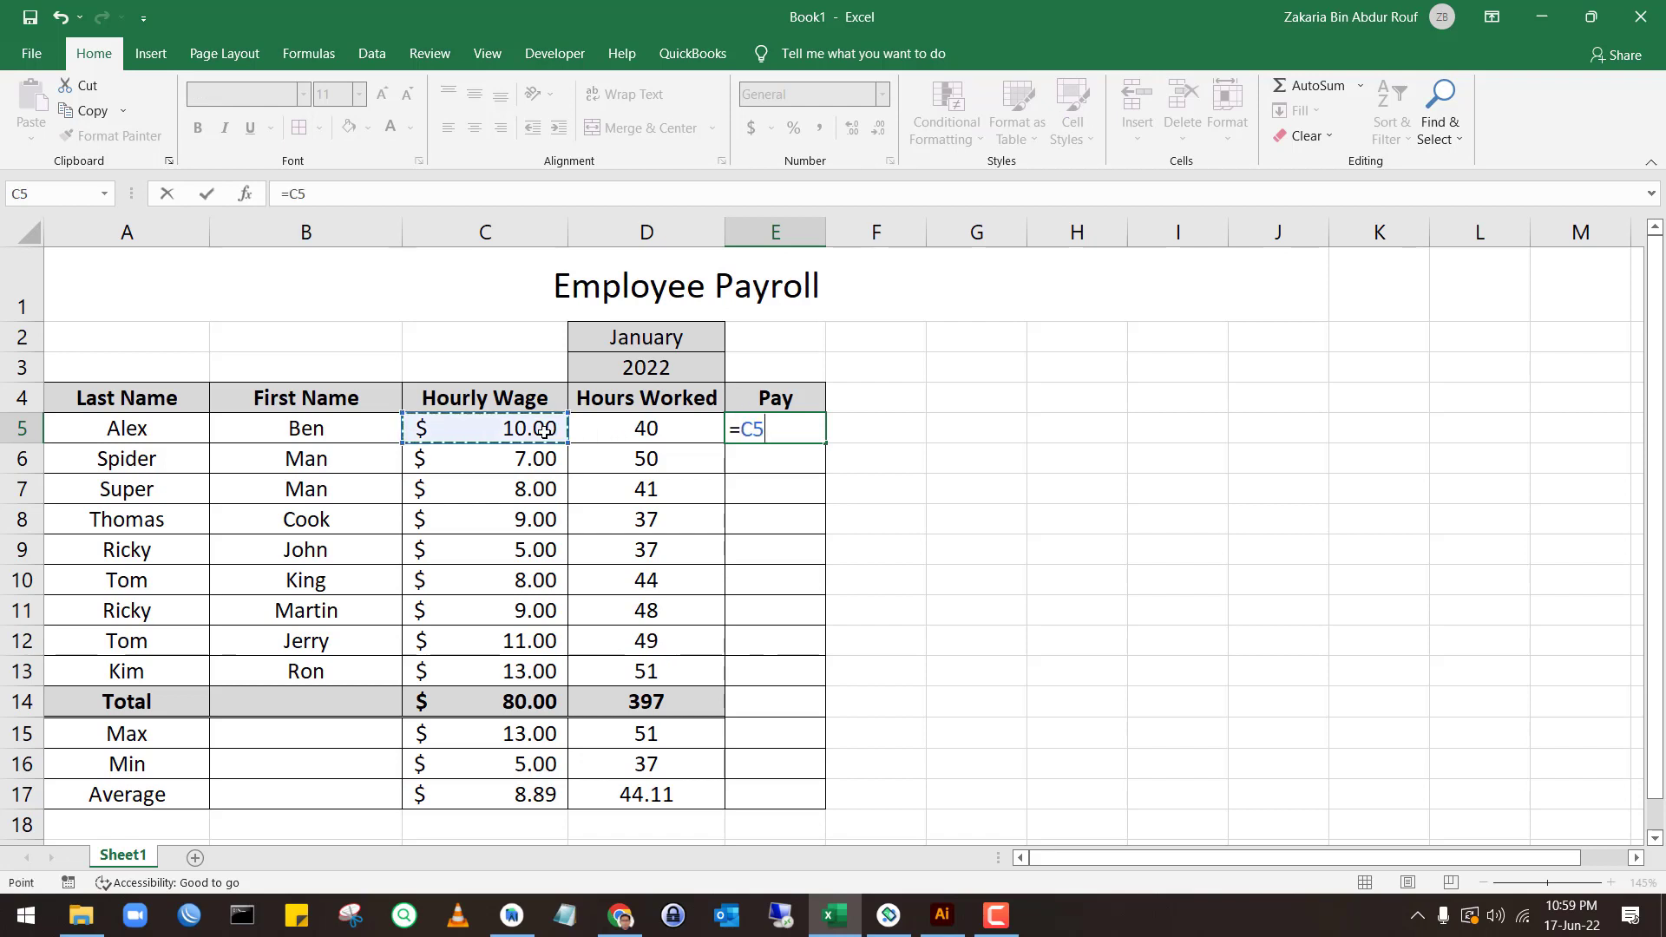
text(*)
click(635, 439)
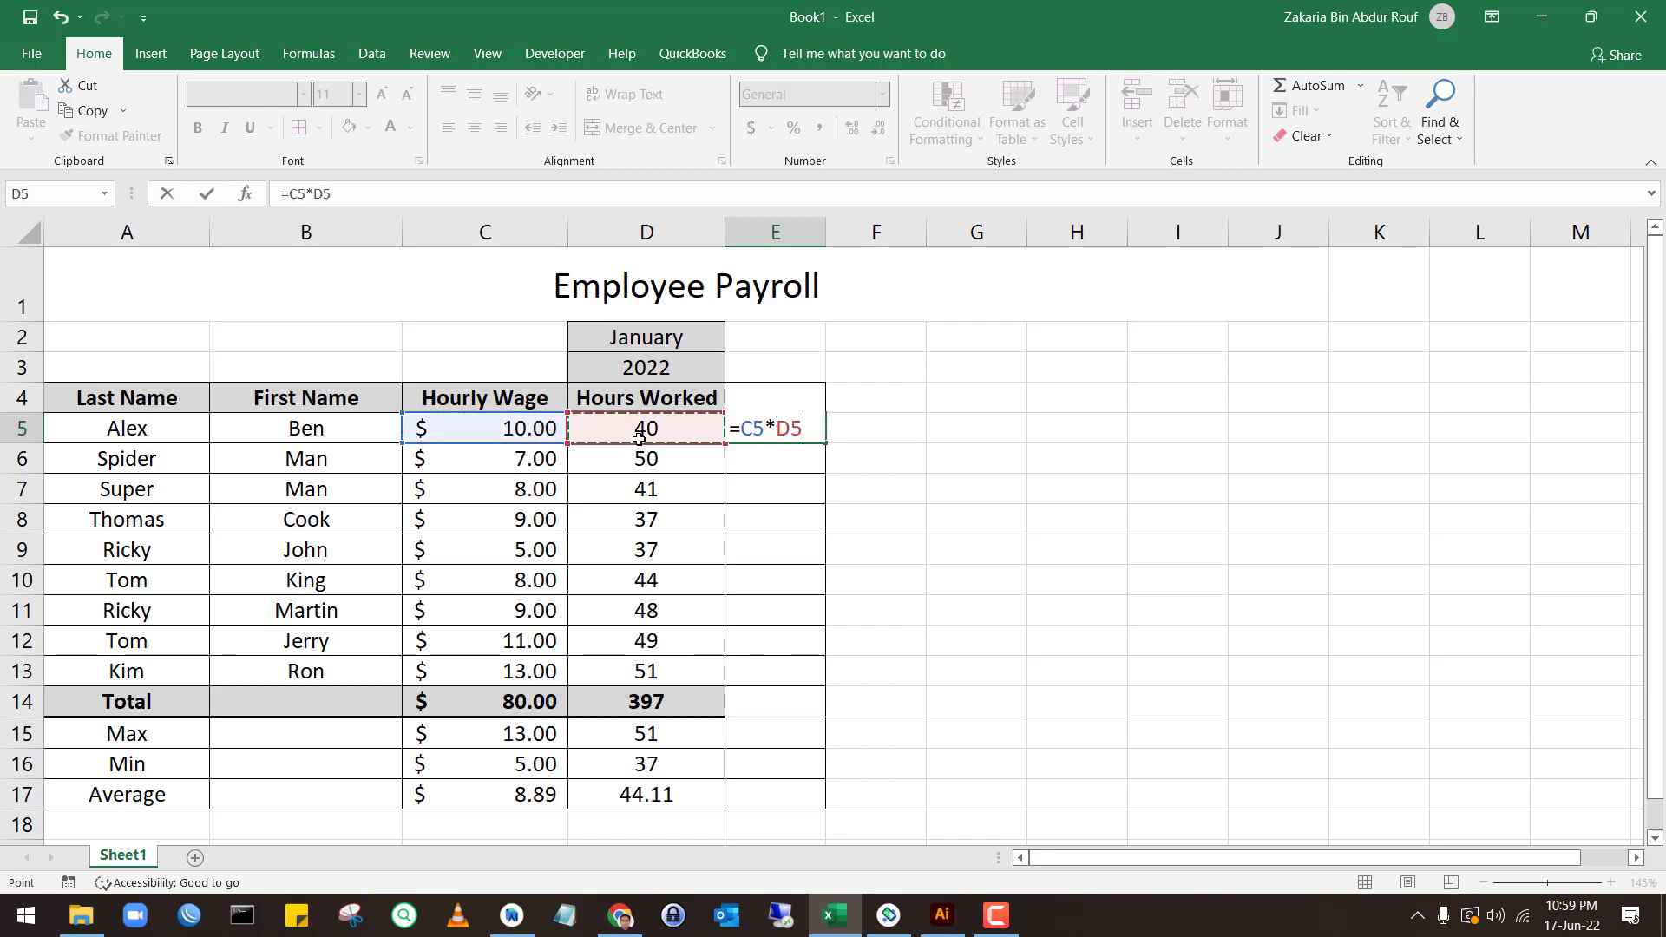
key(Return)
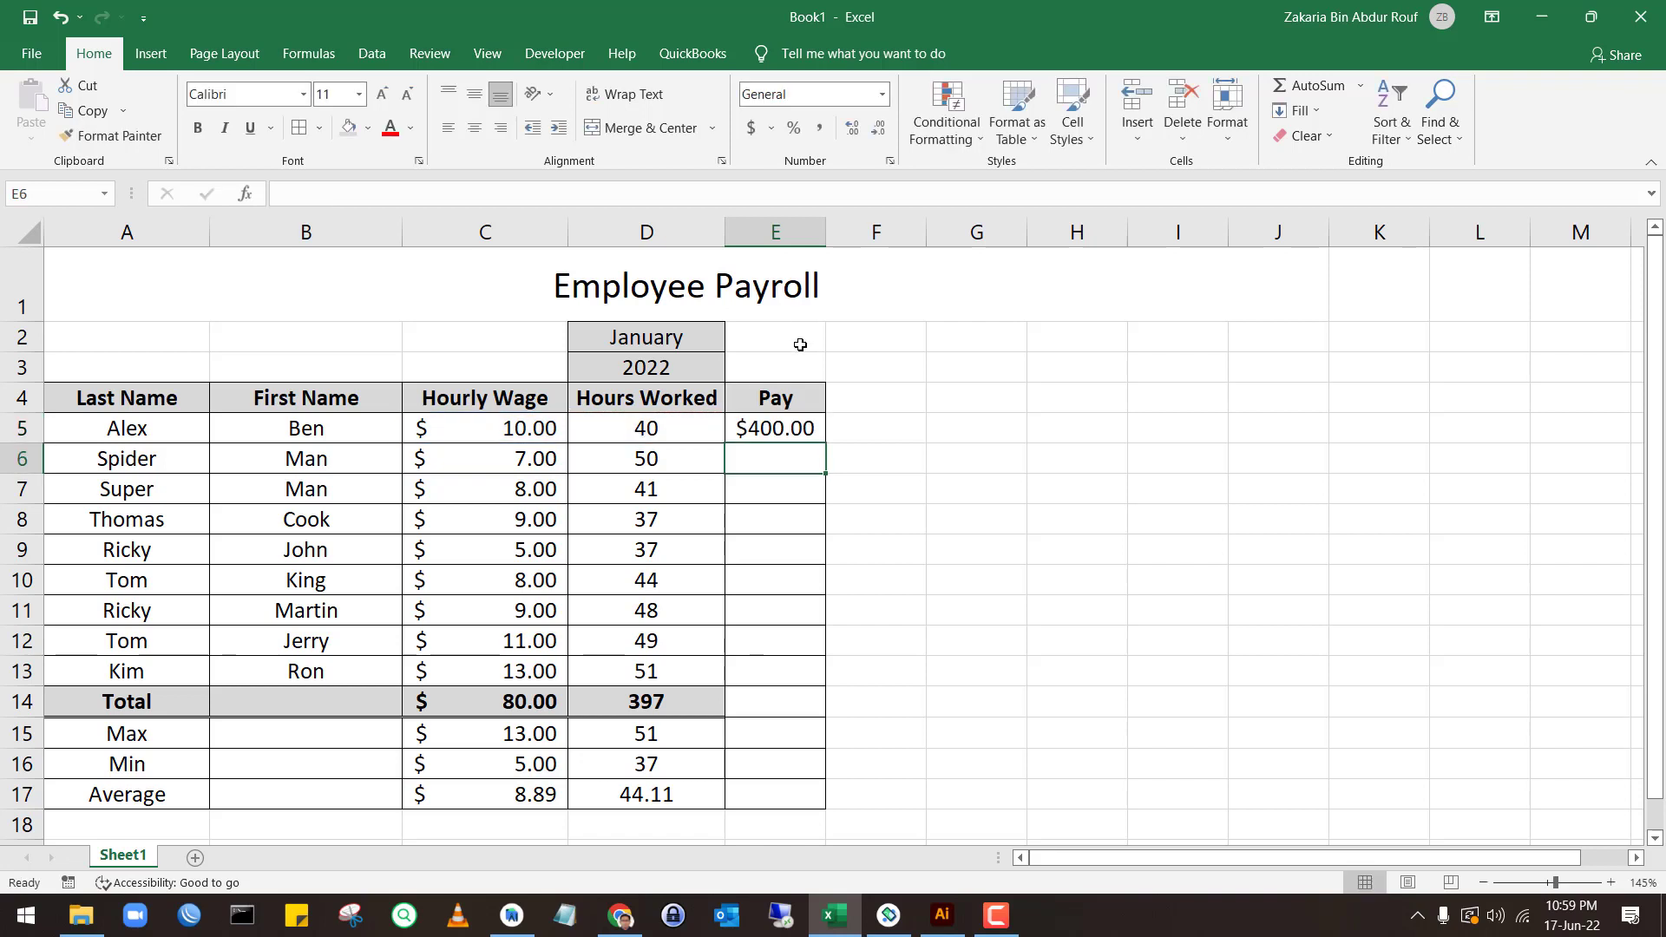
Fill the pay formula from E5 down to E17 and widen column E enough to fit the amounts
drag(825, 251, 840, 250)
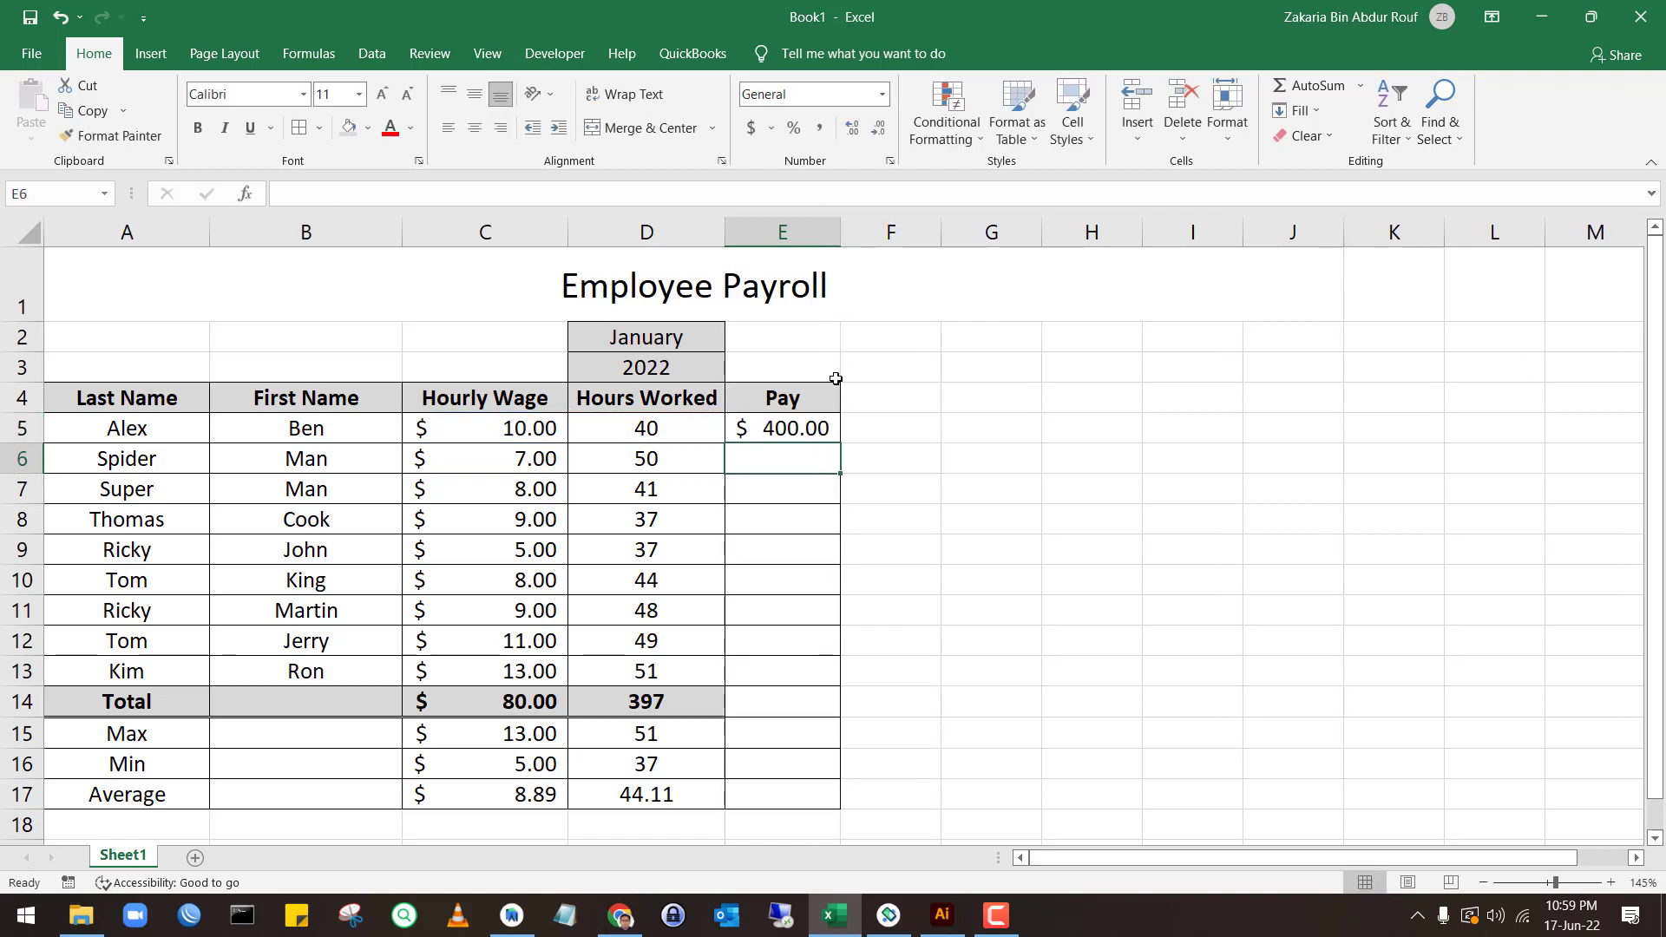
click(808, 428)
drag(840, 443, 816, 803)
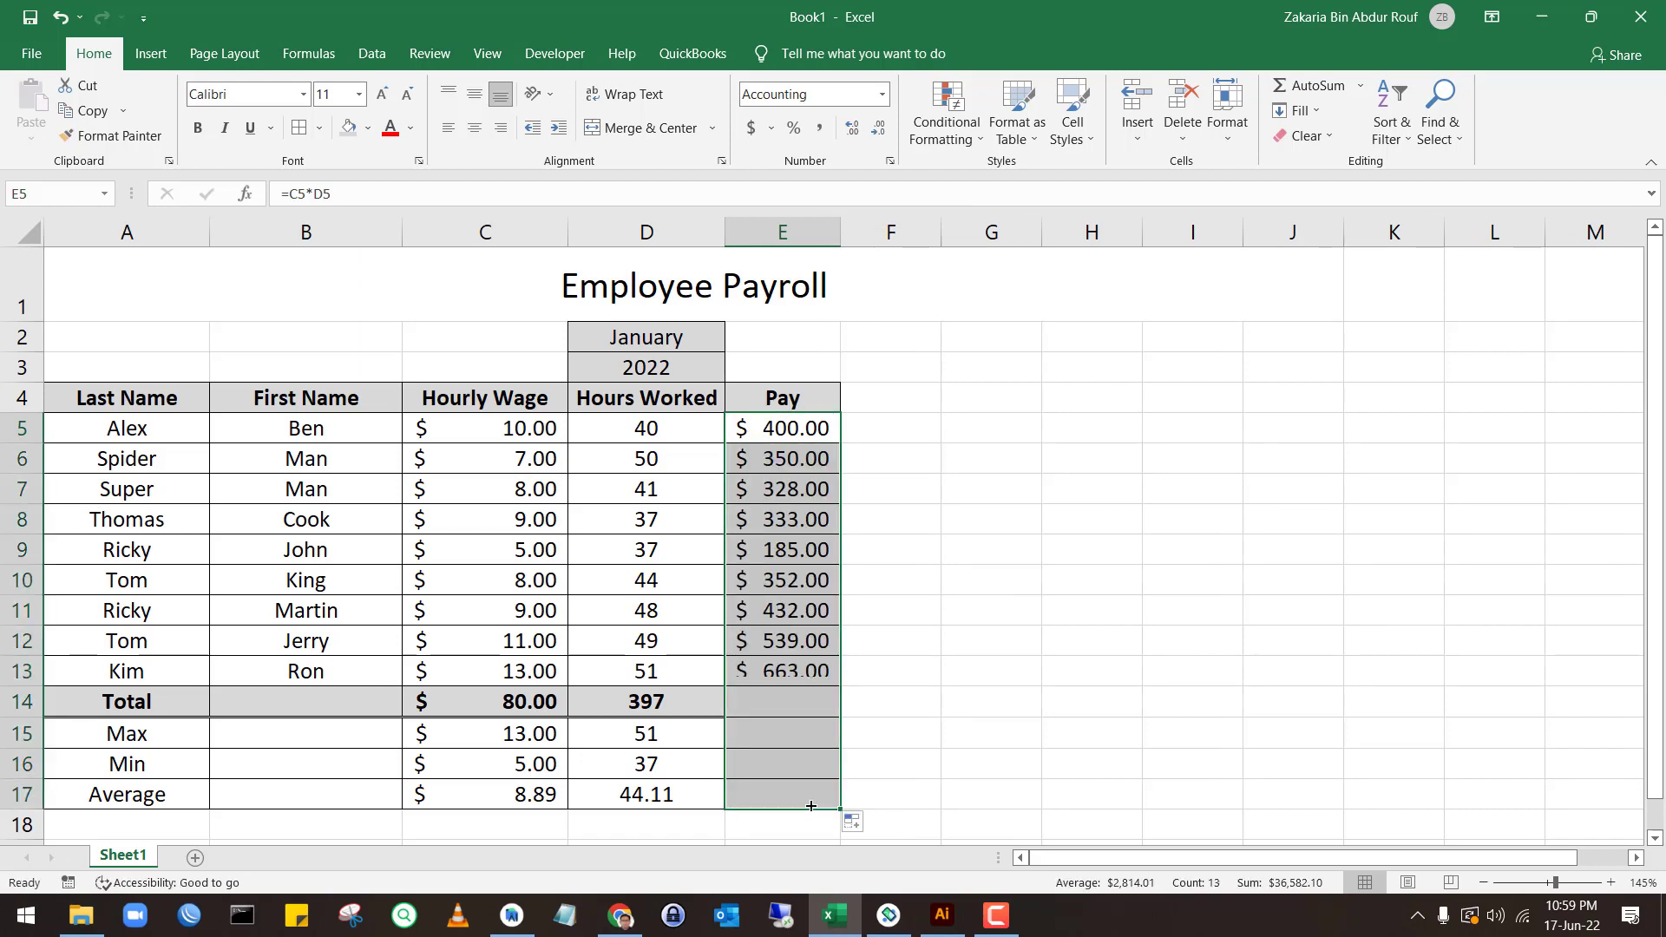
click(831, 371)
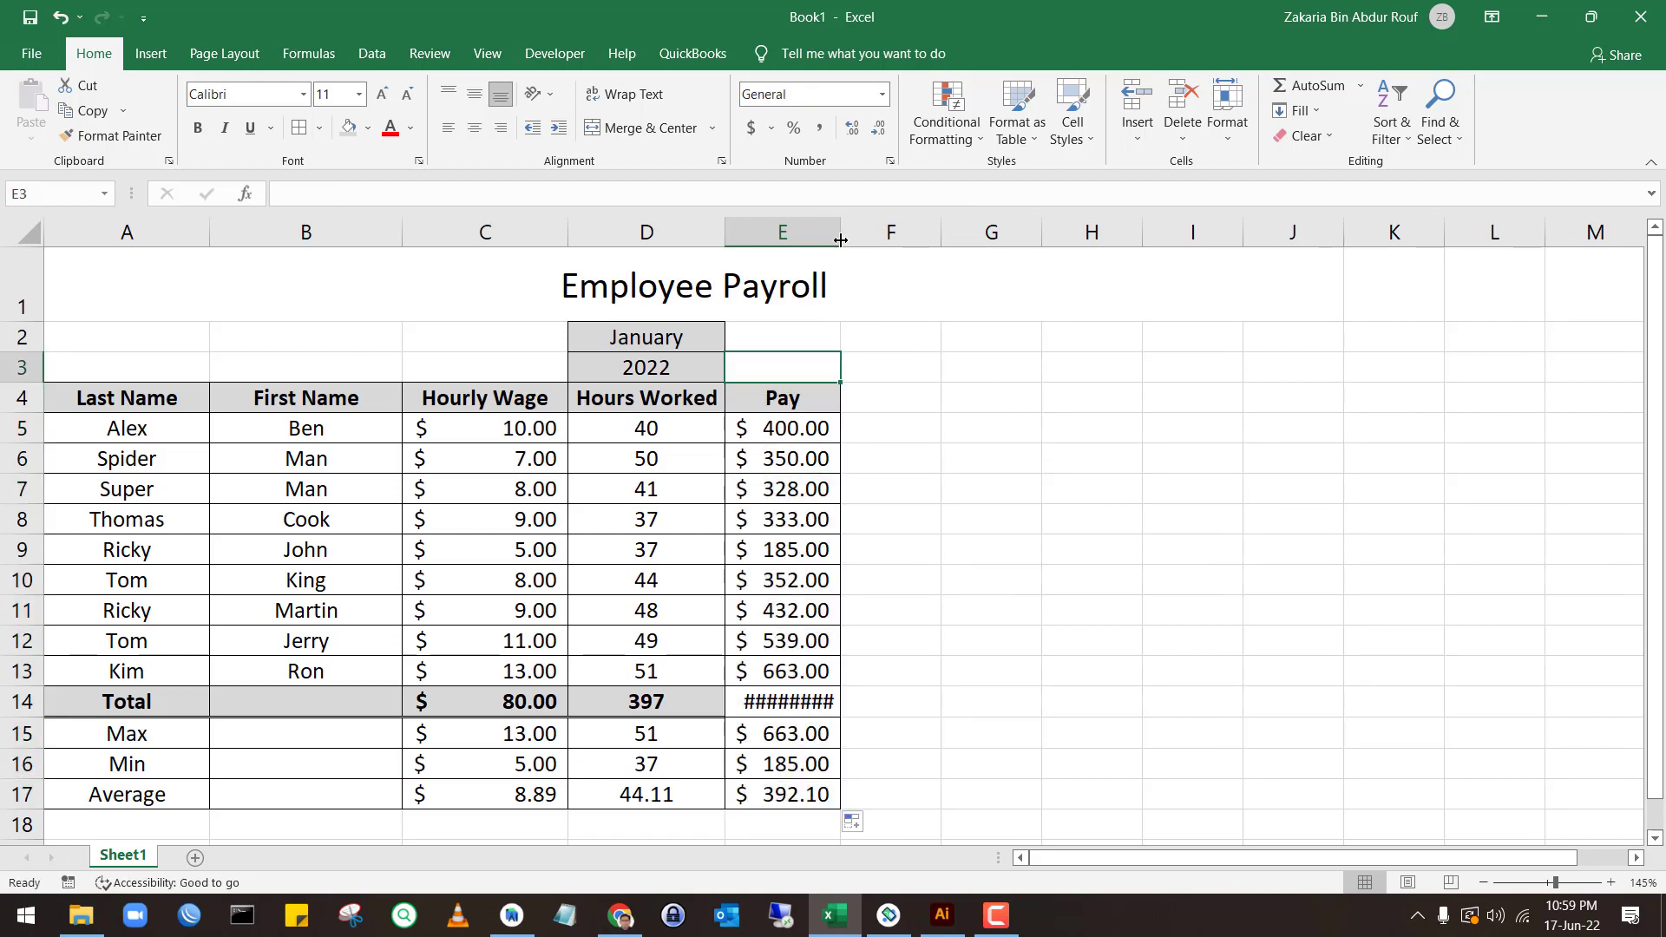
drag(840, 239, 870, 240)
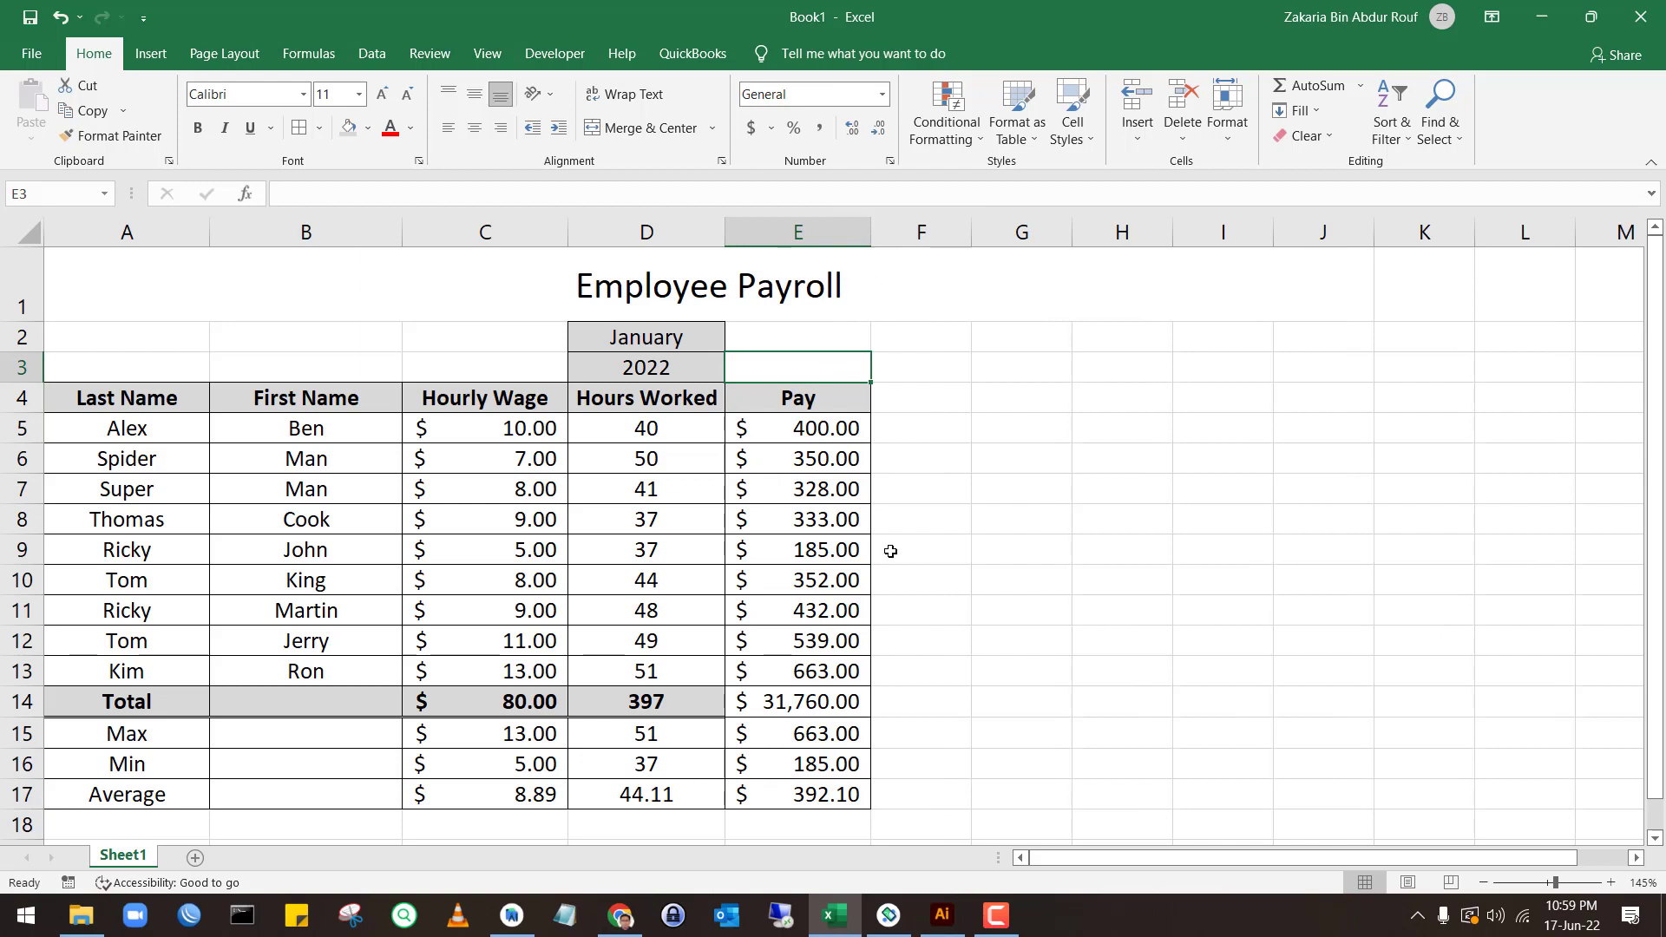
Copy the Total row formatting from D14 to the Pay total in E14 with Format Painter
click(822, 705)
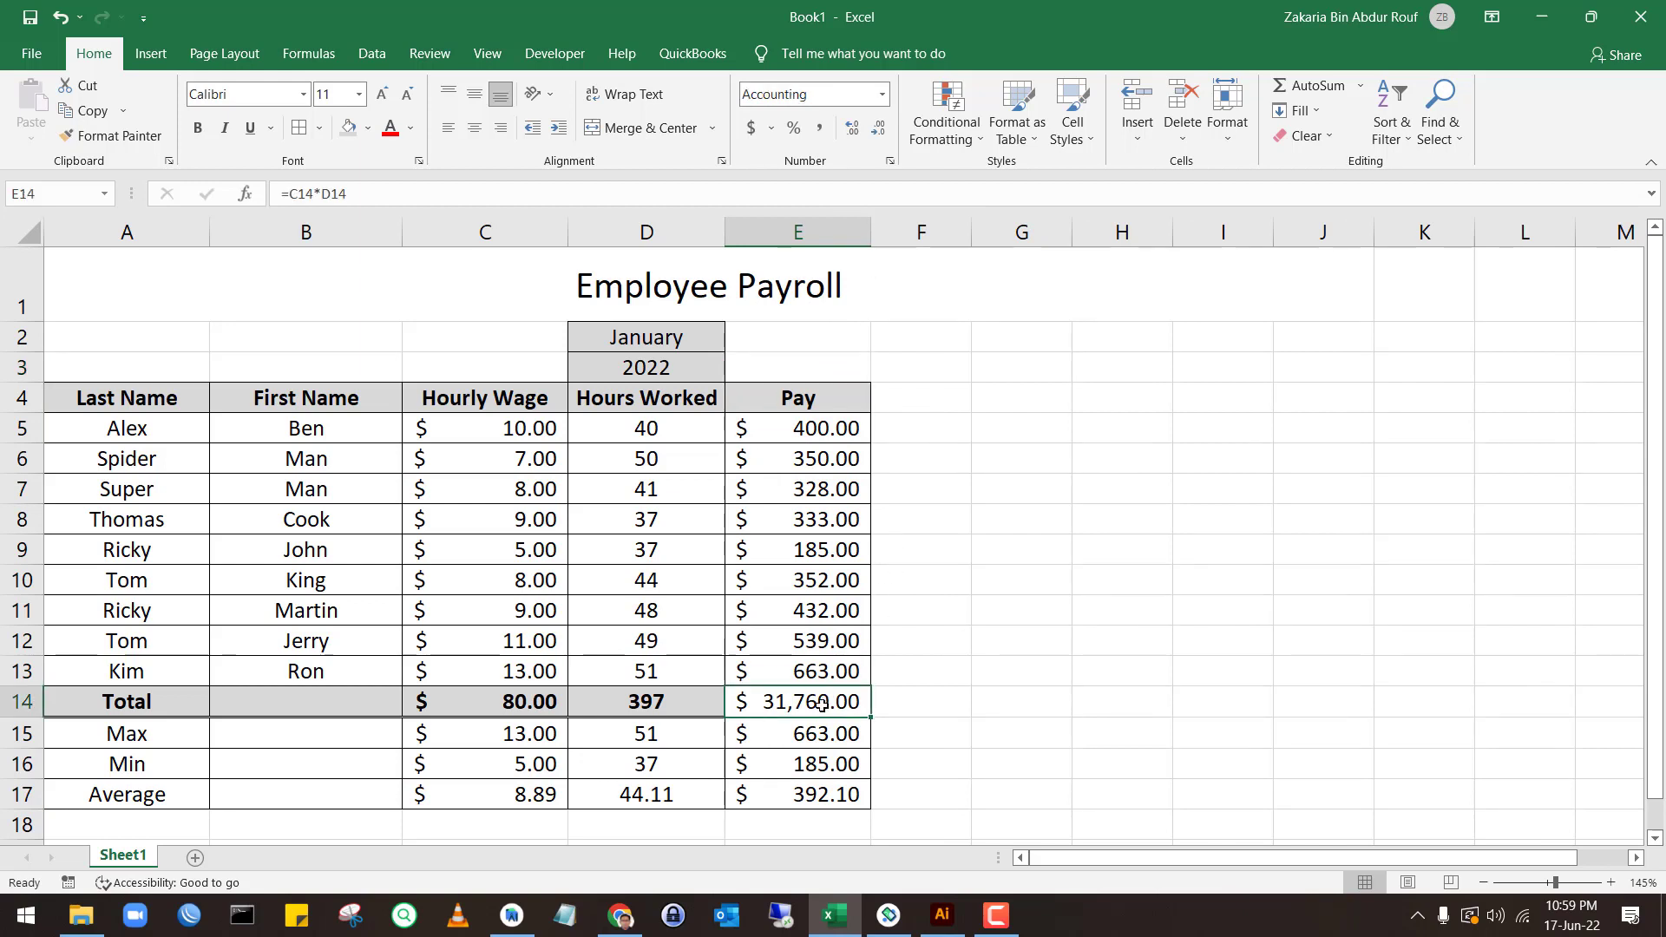
click(681, 705)
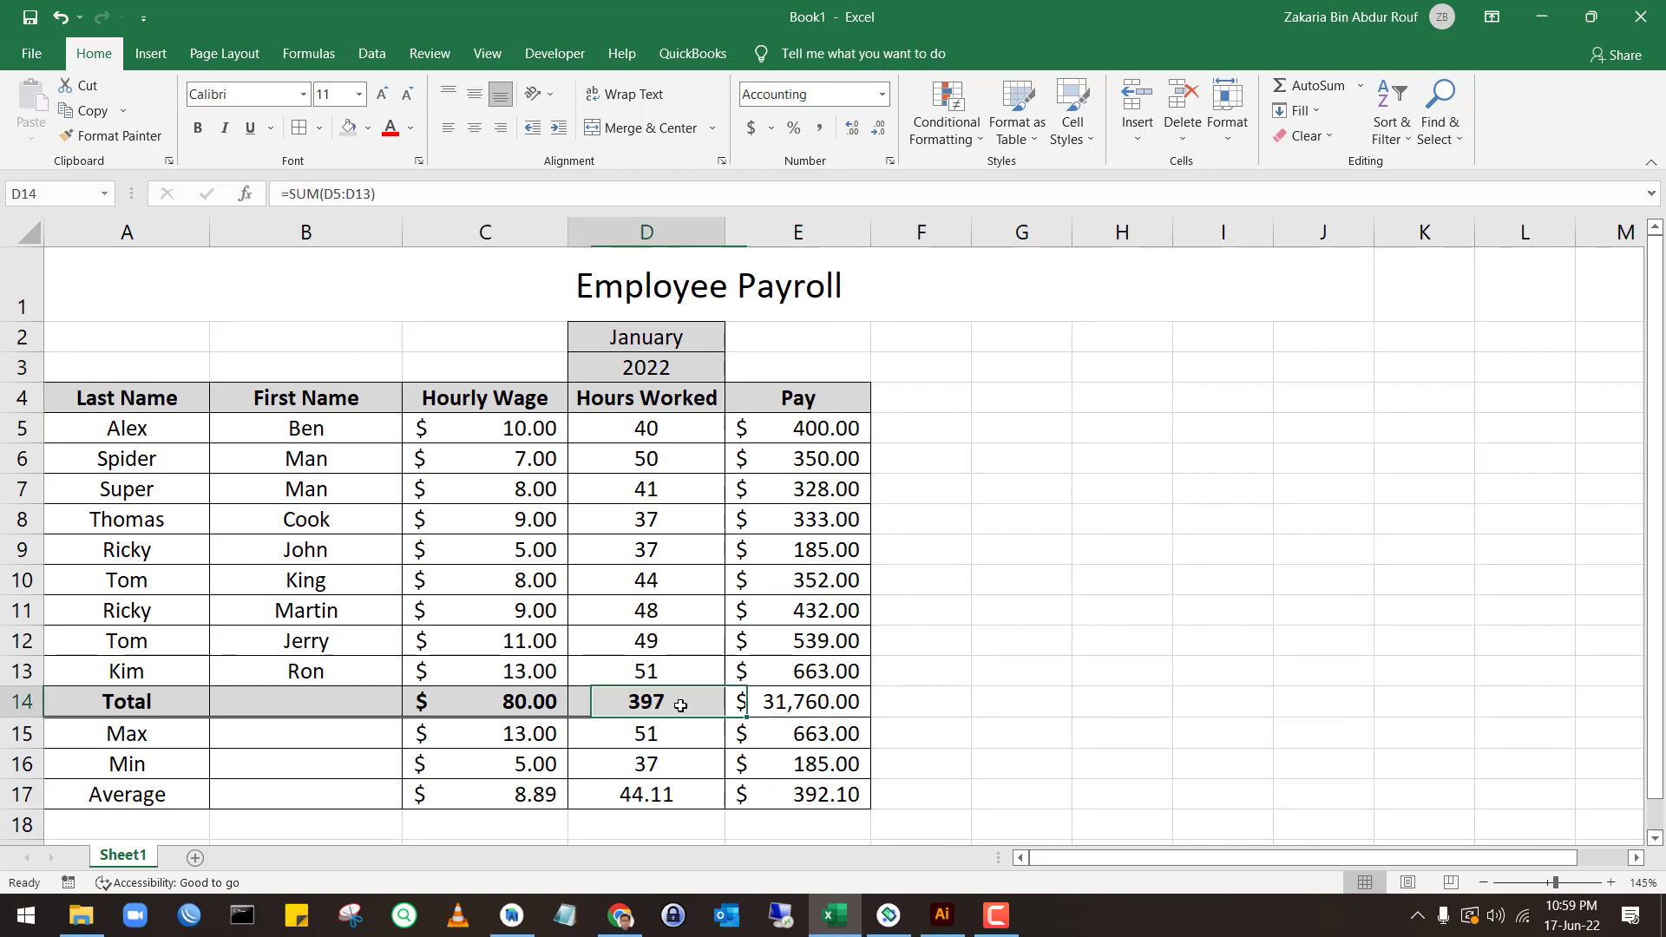
click(124, 143)
click(785, 701)
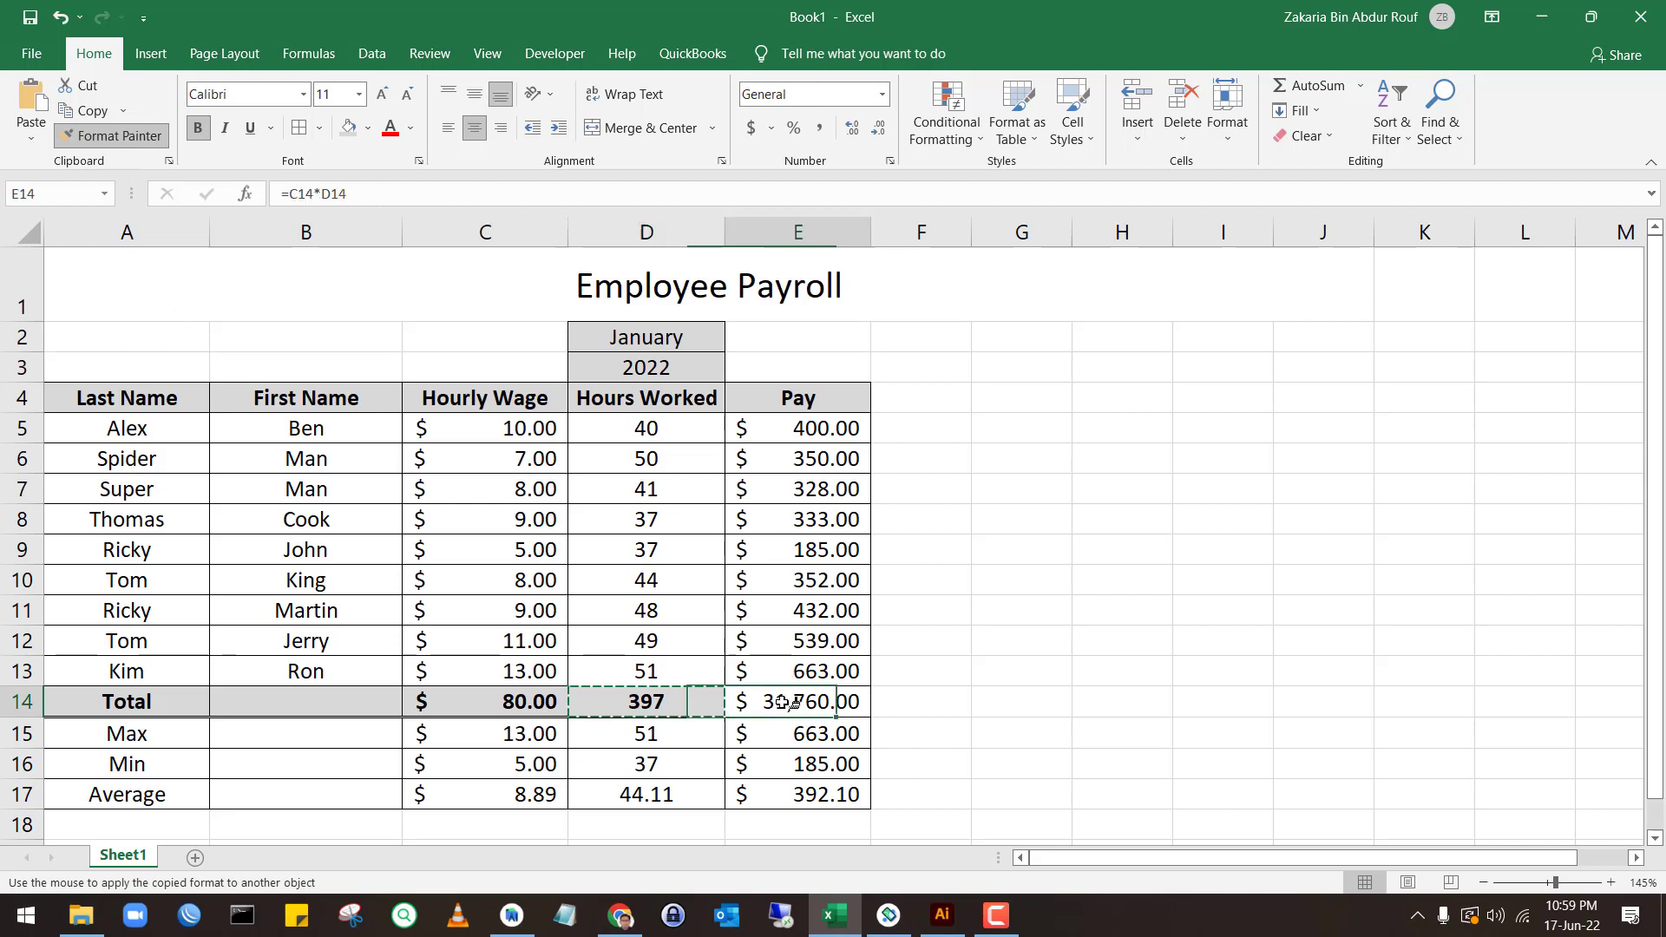
click(1004, 618)
Apply the dollar Accounting Number Format to the Pay total in E14
click(825, 695)
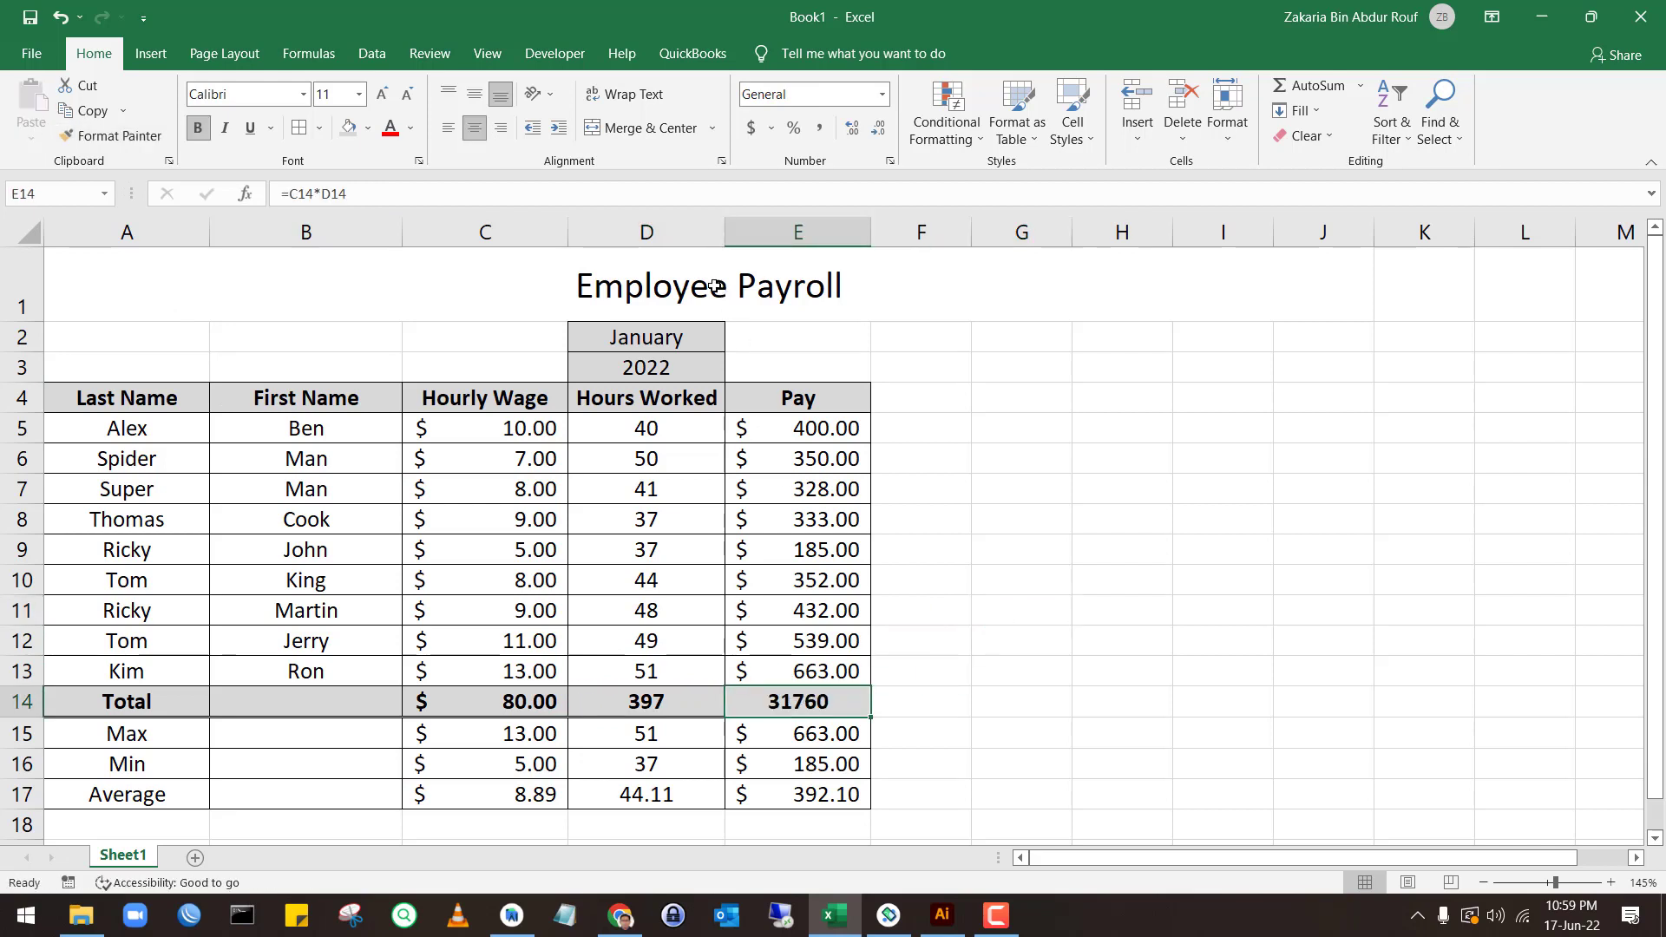
click(751, 130)
click(986, 597)
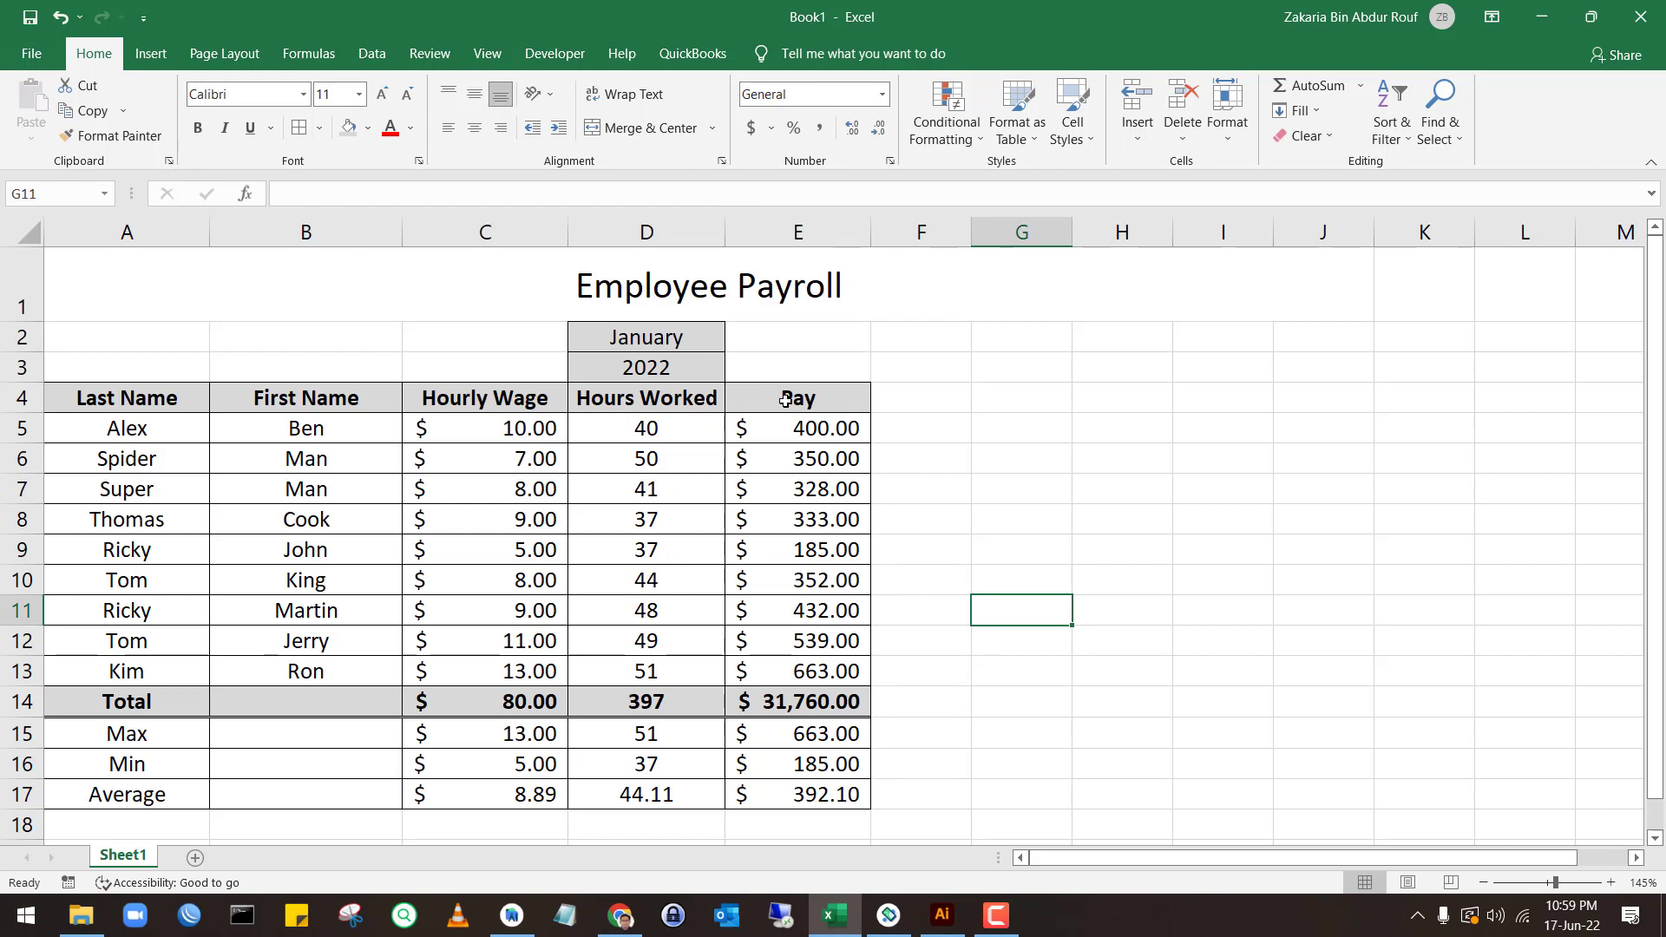
click(1523, 903)
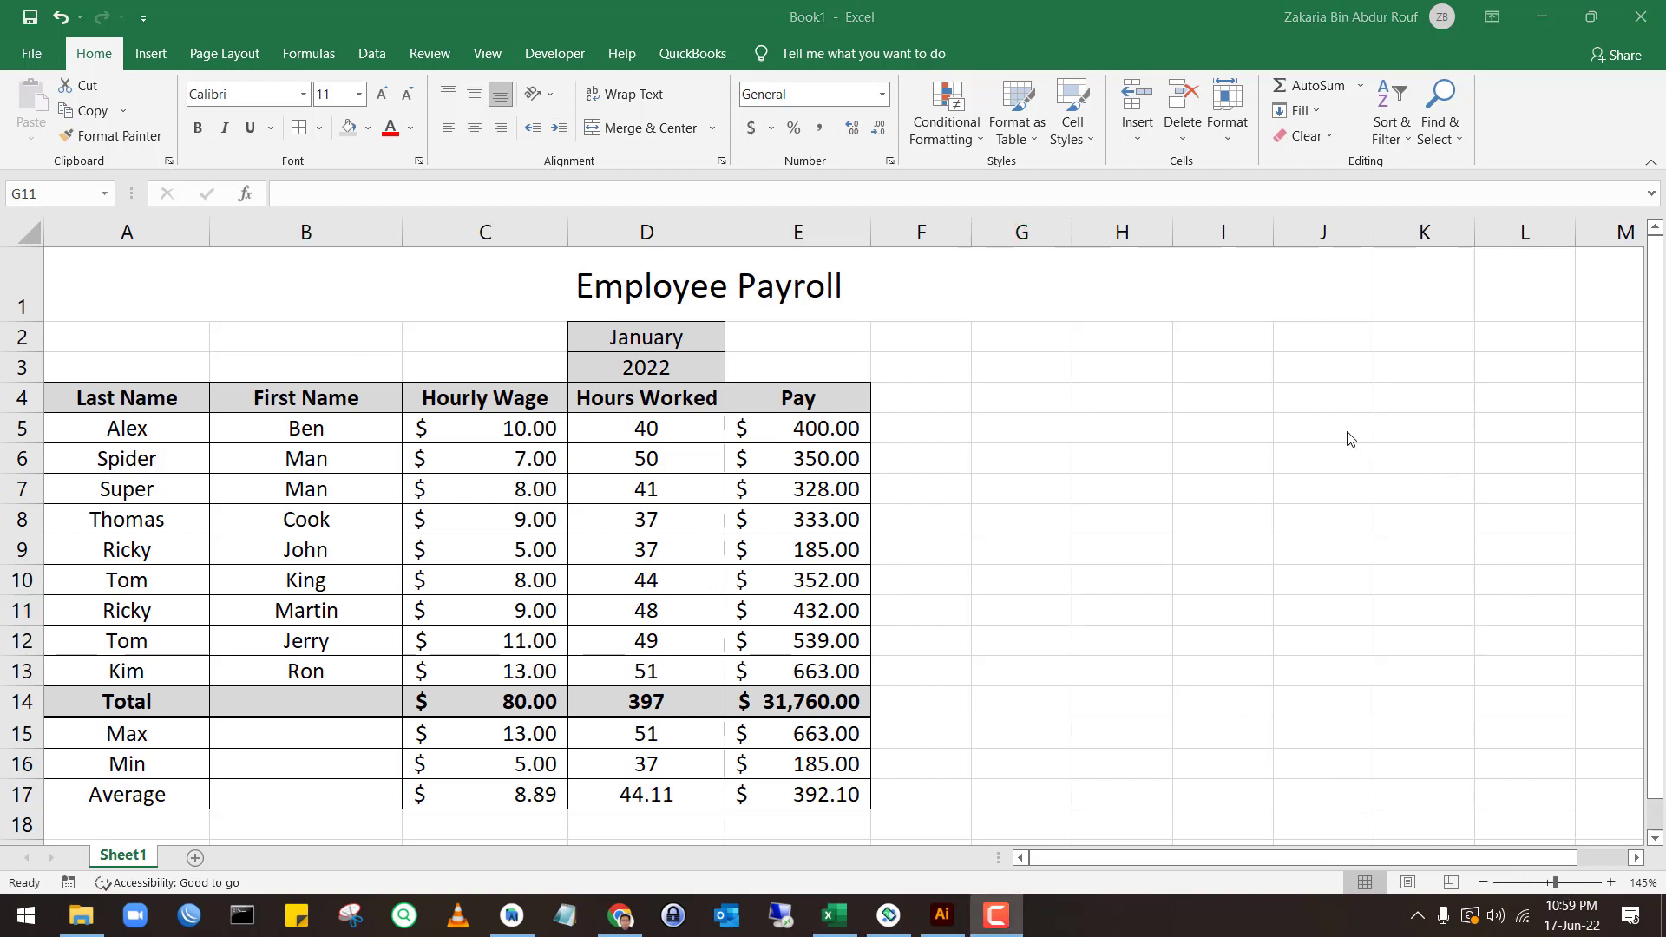
Enter the note "Overtime = Total Hours worked - 40" in J2
click(1285, 344)
text(O)
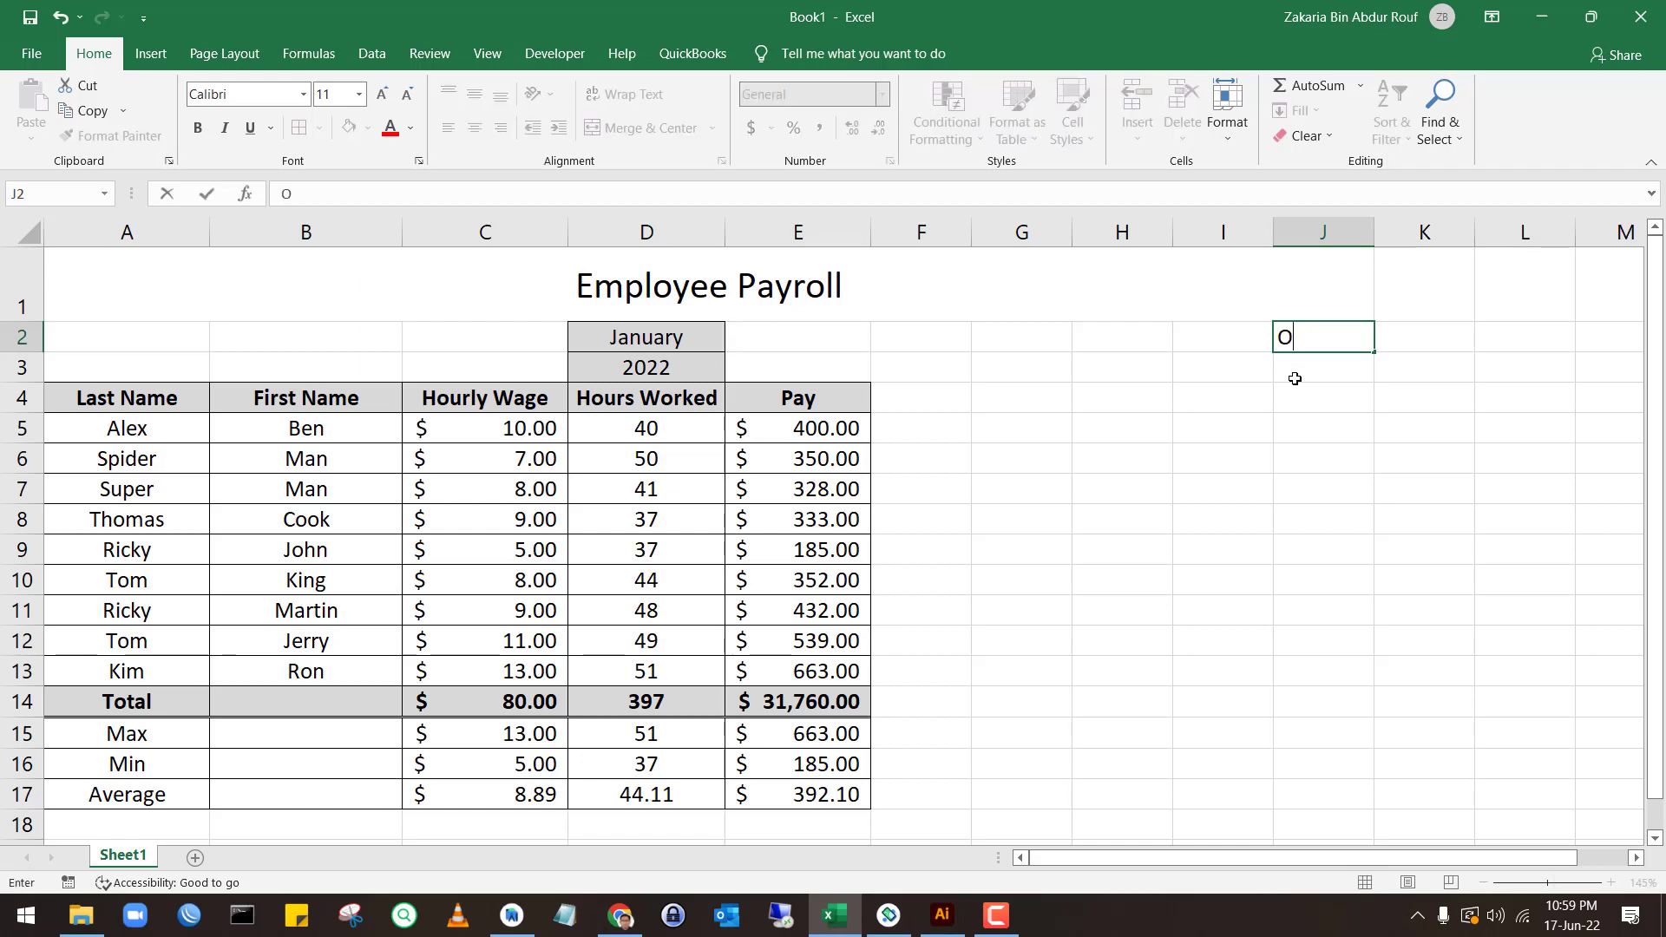
text(vertime if )
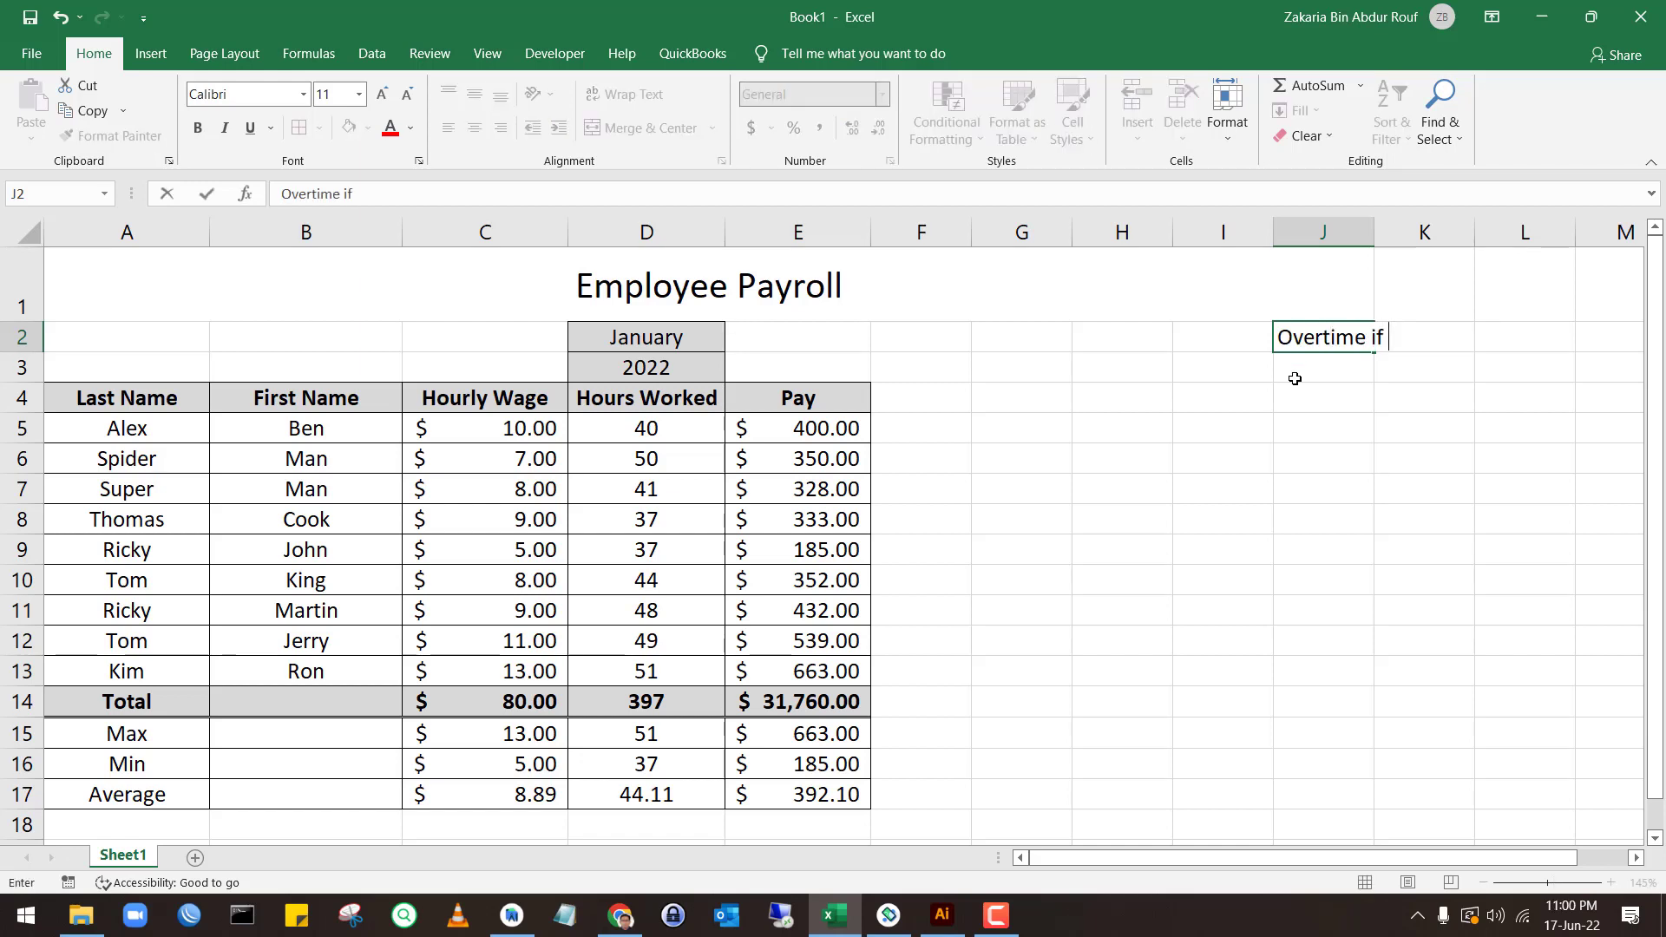
text(hours work)
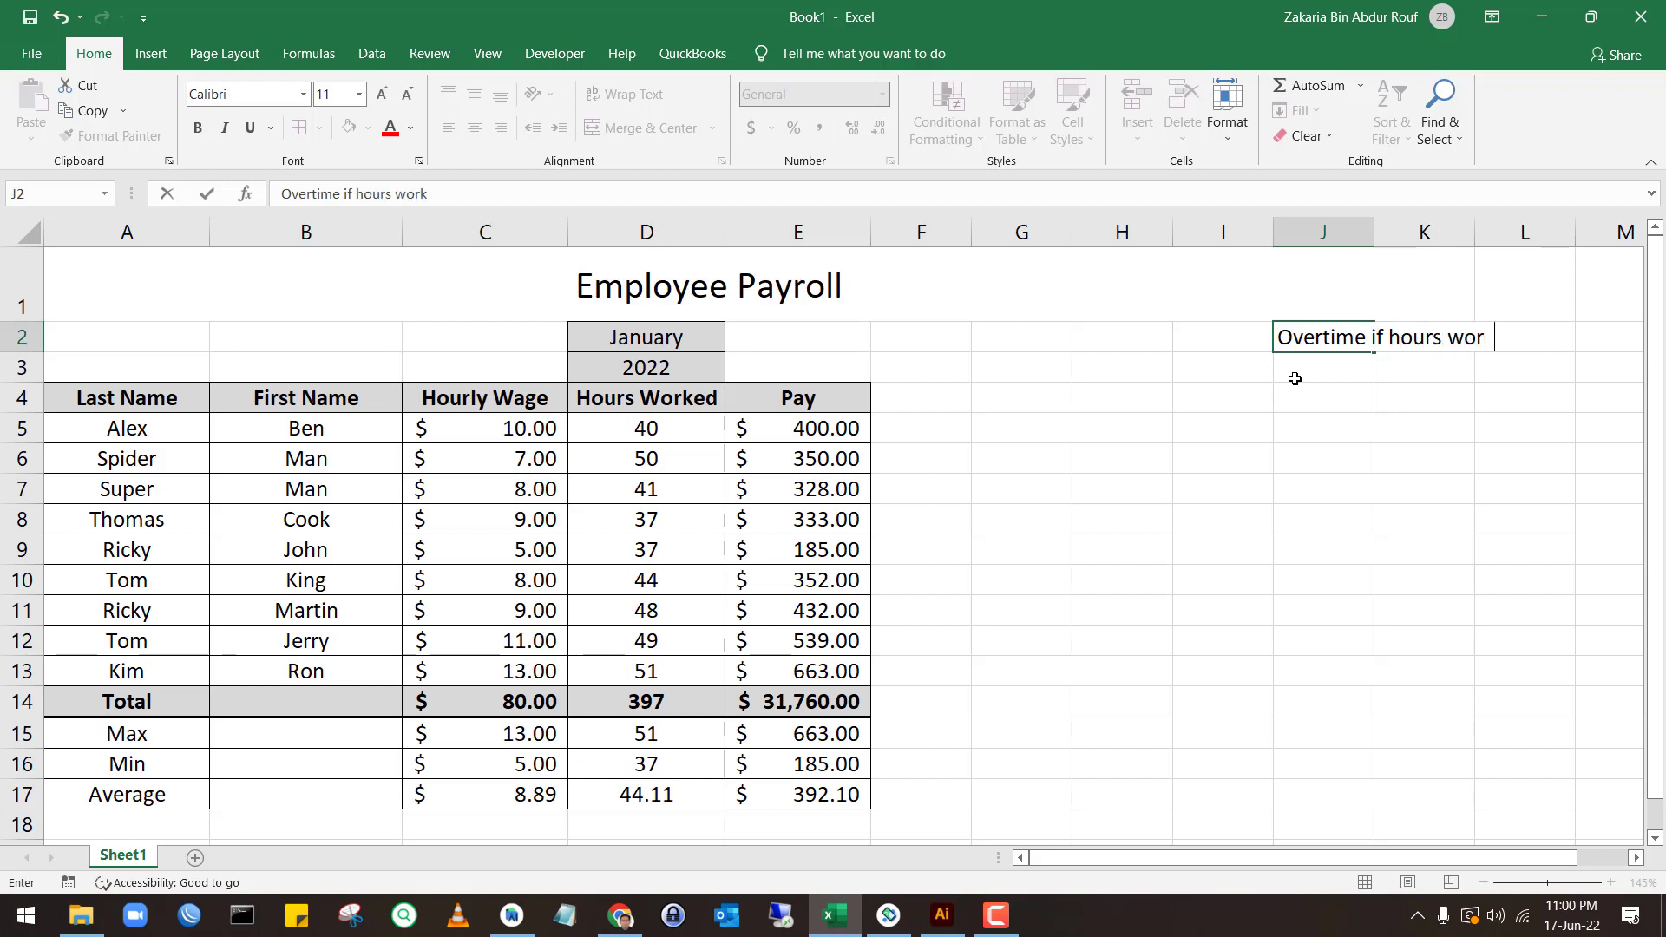
text(d)
key(BackSpace)
key(BackSpace)
key(BackSpace)
key(BackSpace)
key(BackSpace)
key(BackSpace)
key(BackSpace)
key(BackSpace)
key(BackSpace)
key(BackSpace)
key(BackSpace)
key(BackSpace)
text(- )
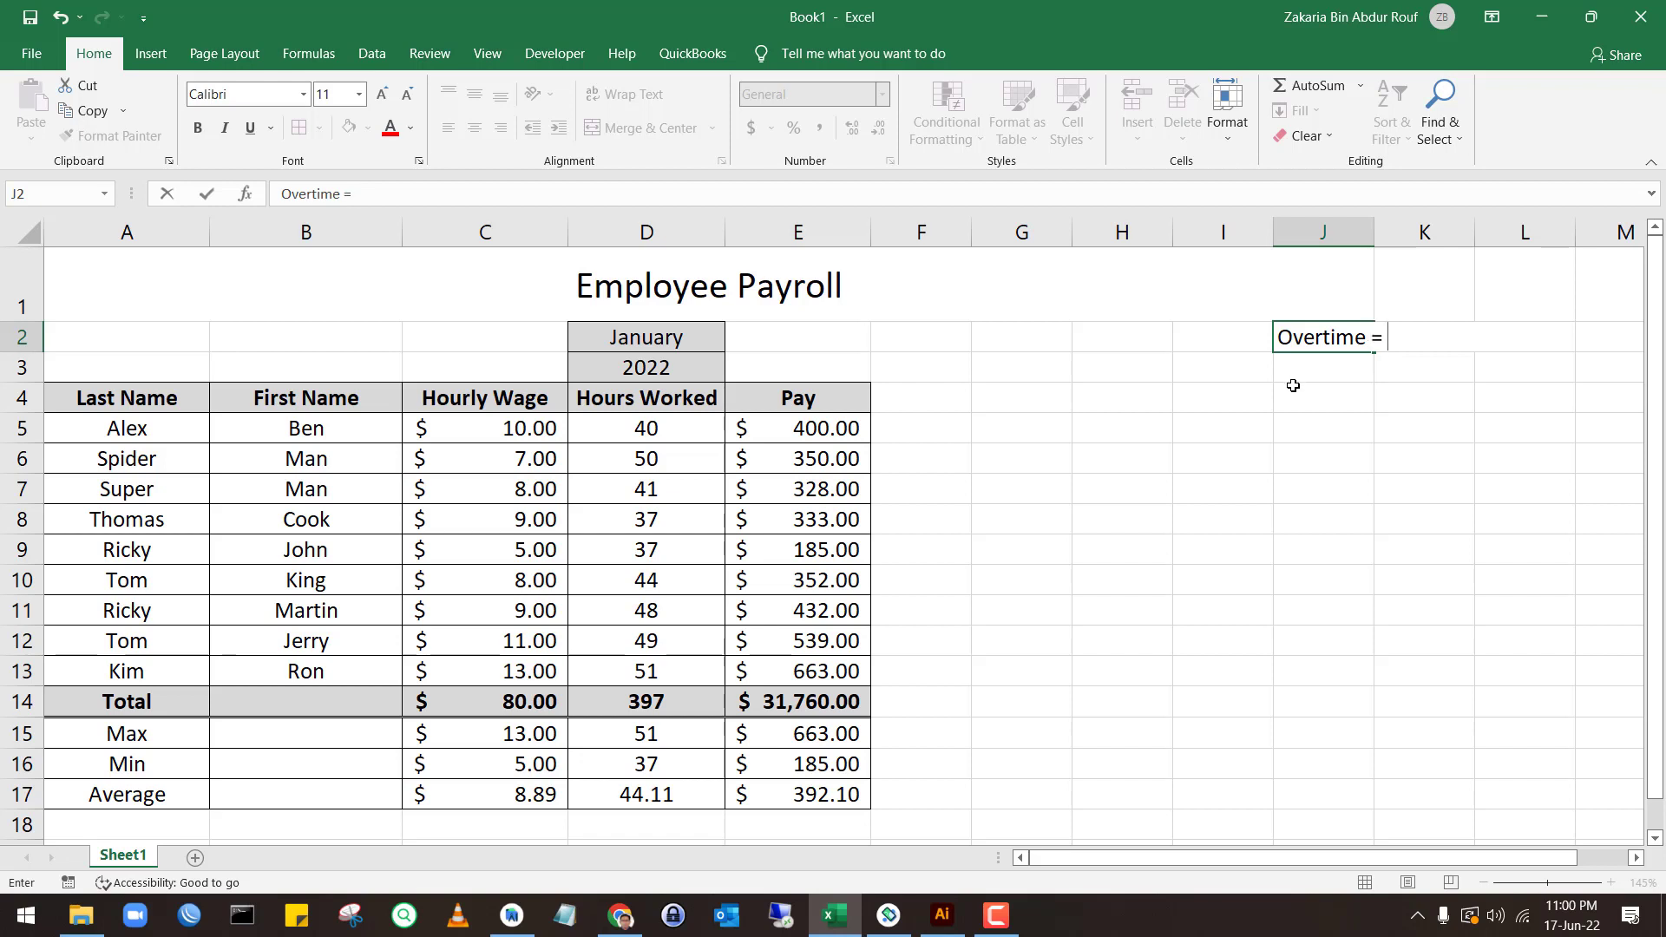
text(Total Hours w)
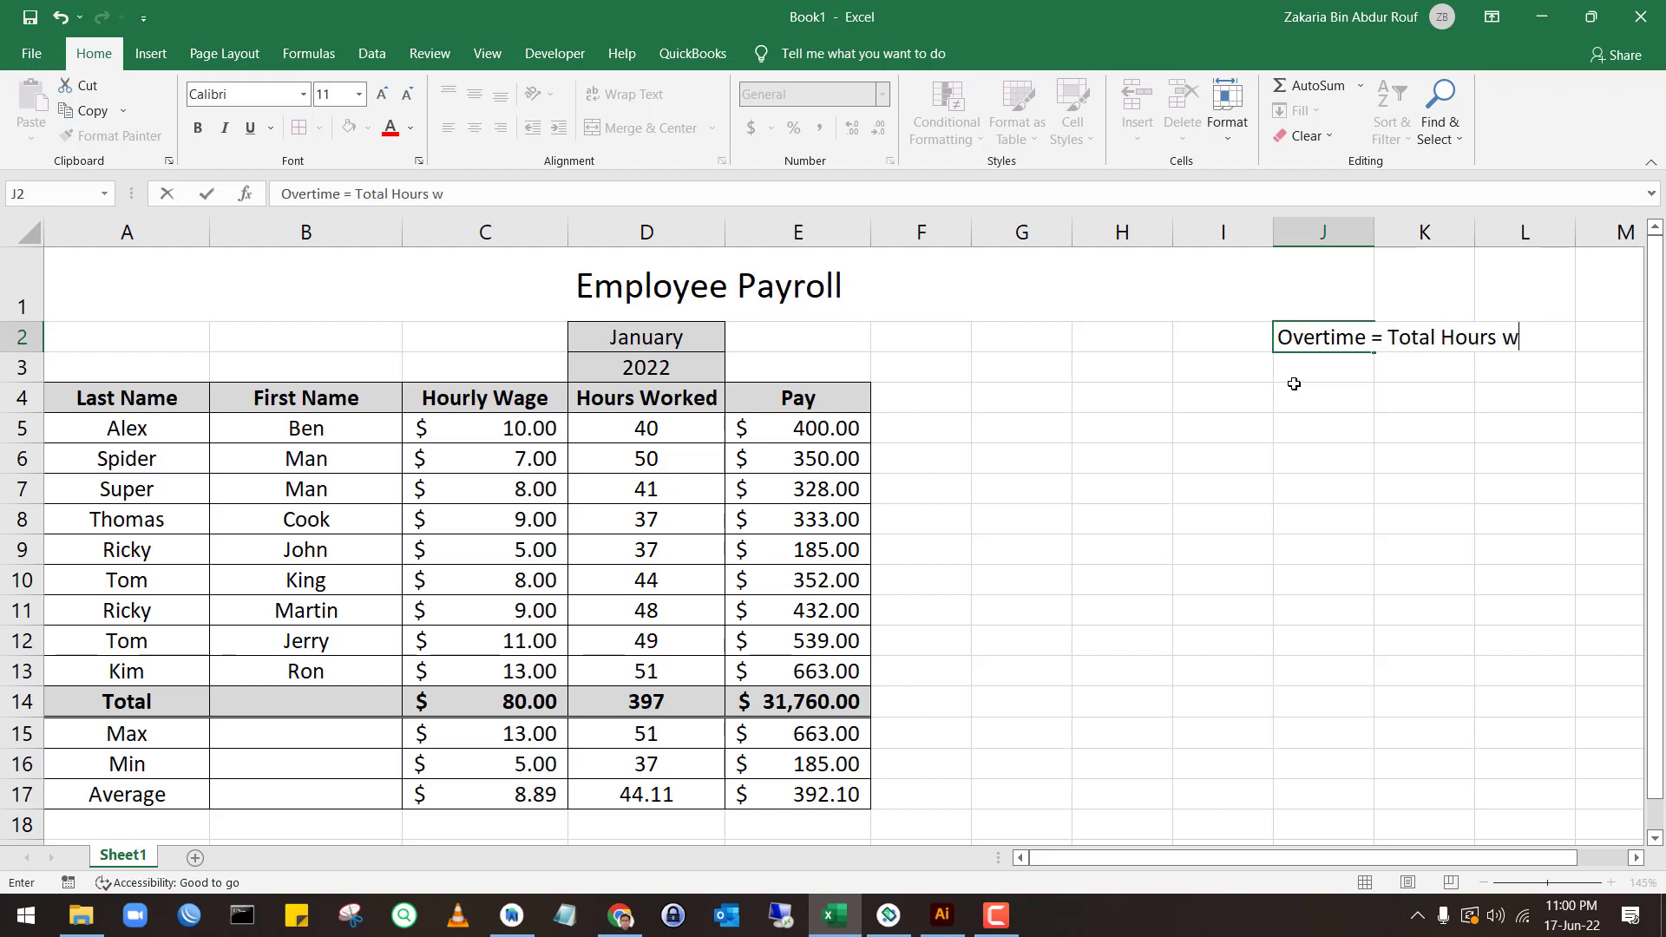
text(orked - 40)
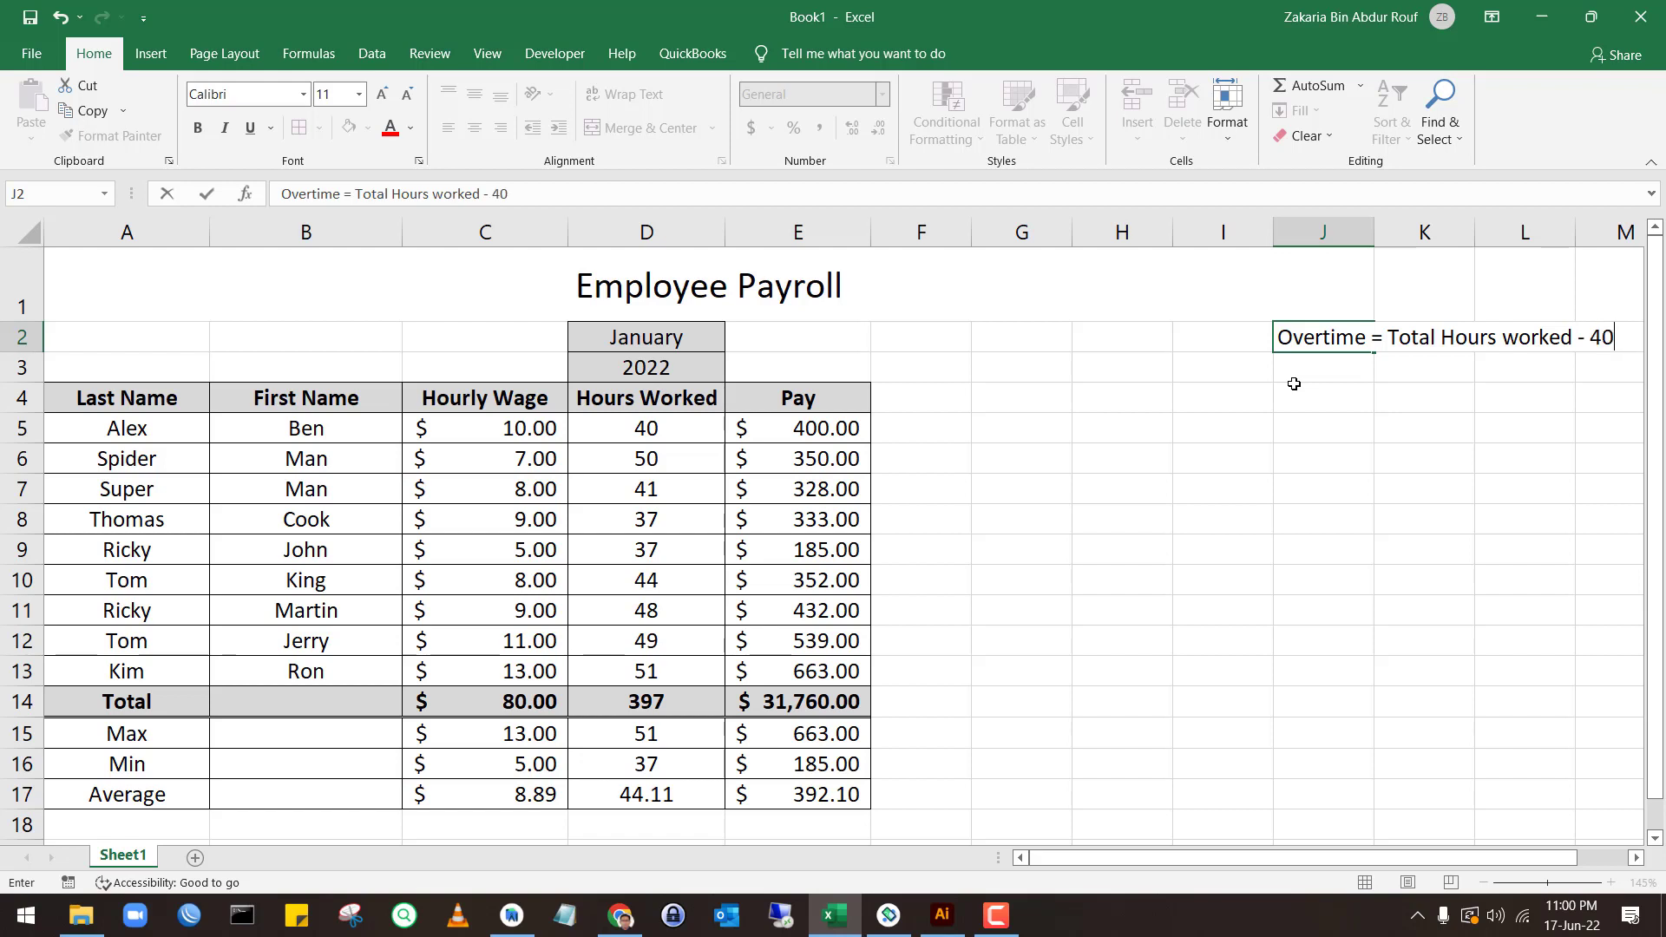
key(Return)
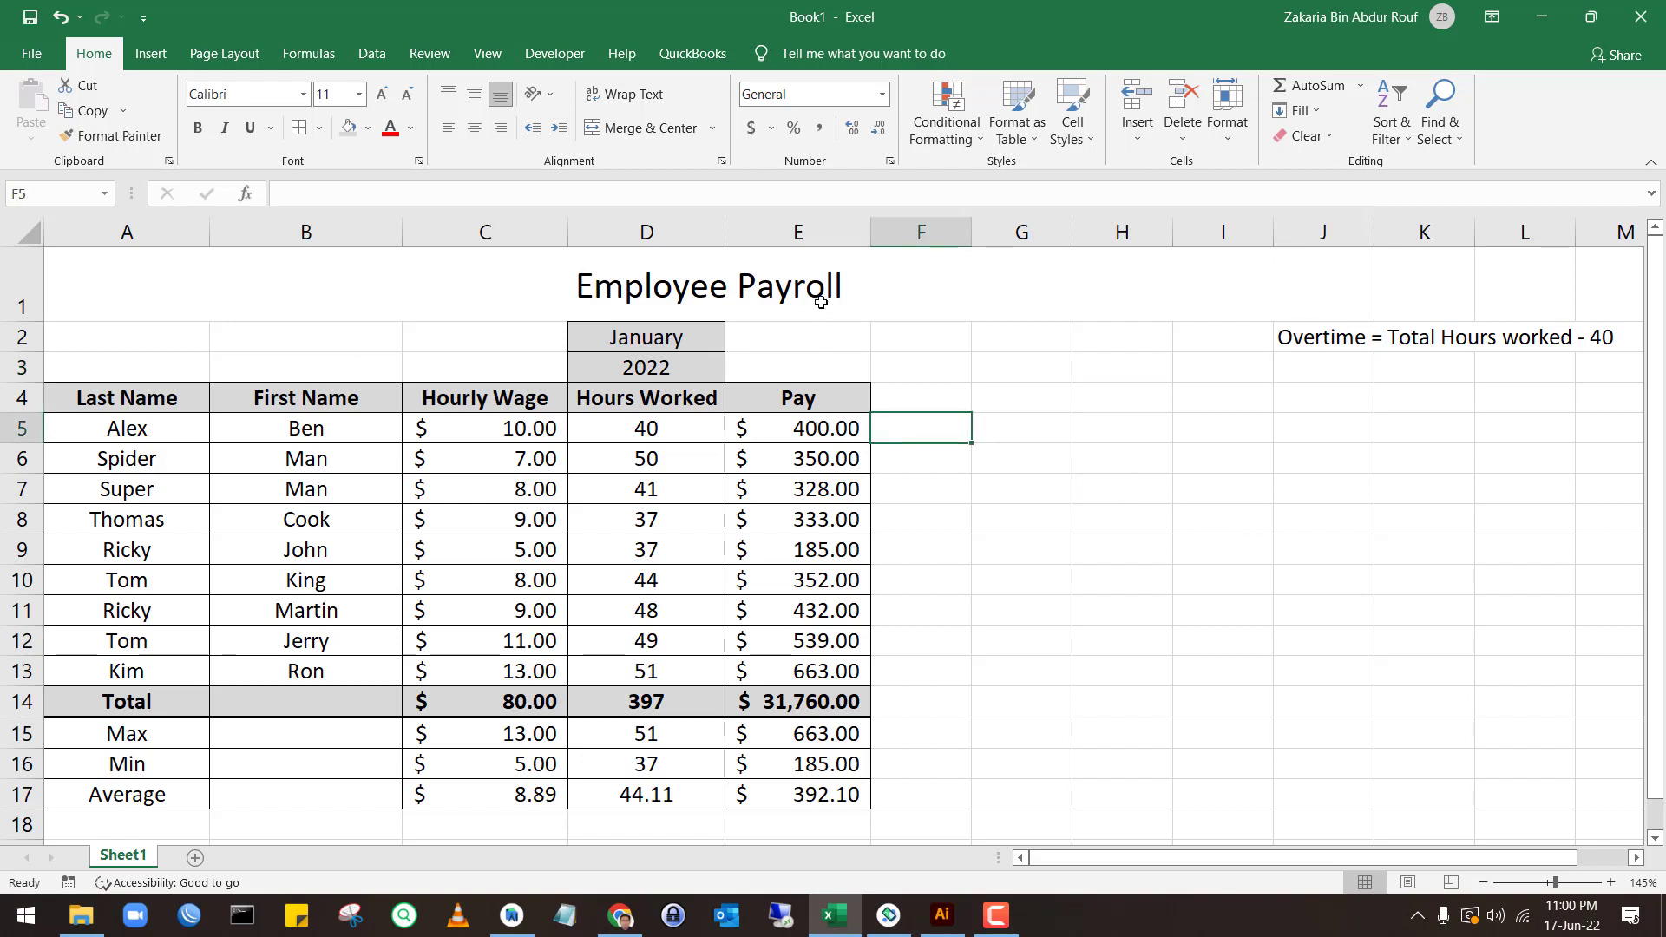
Insert a blank column between the Hours Worked and Pay columns
click(795, 236)
right_click(797, 240)
click(804, 394)
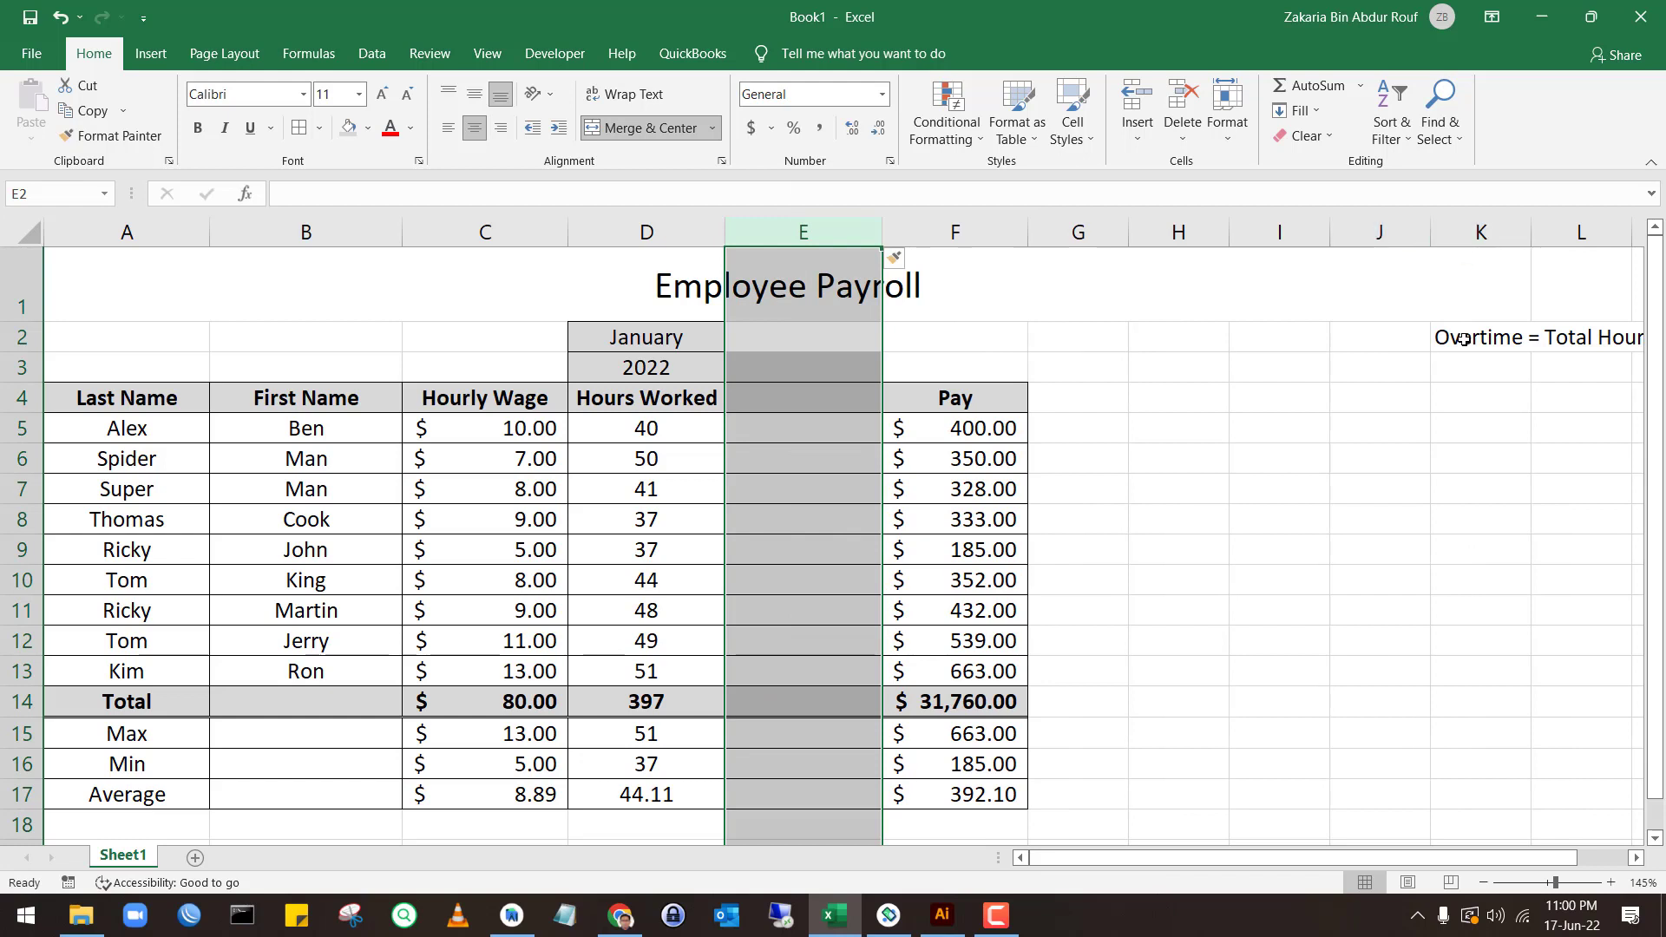
Move the overtime rule note from K2 to H2
click(1463, 339)
drag(1432, 337, 1193, 332)
click(1022, 482)
Enter the column header "Overtime" in E4
click(808, 419)
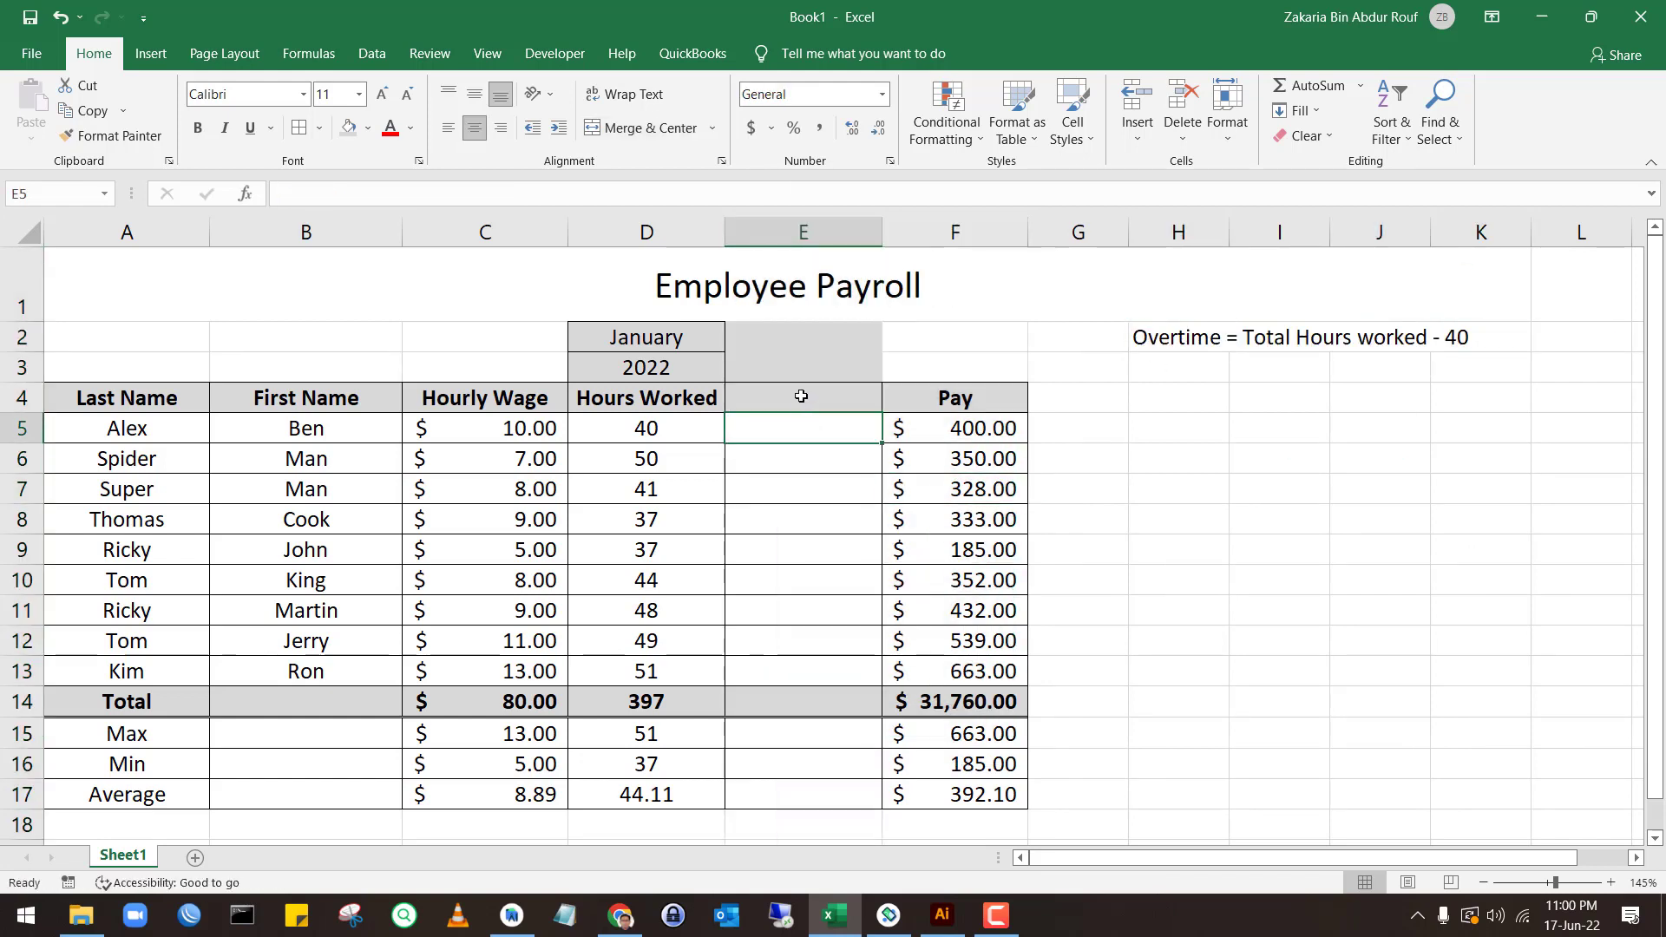
click(801, 397)
text(Overtime)
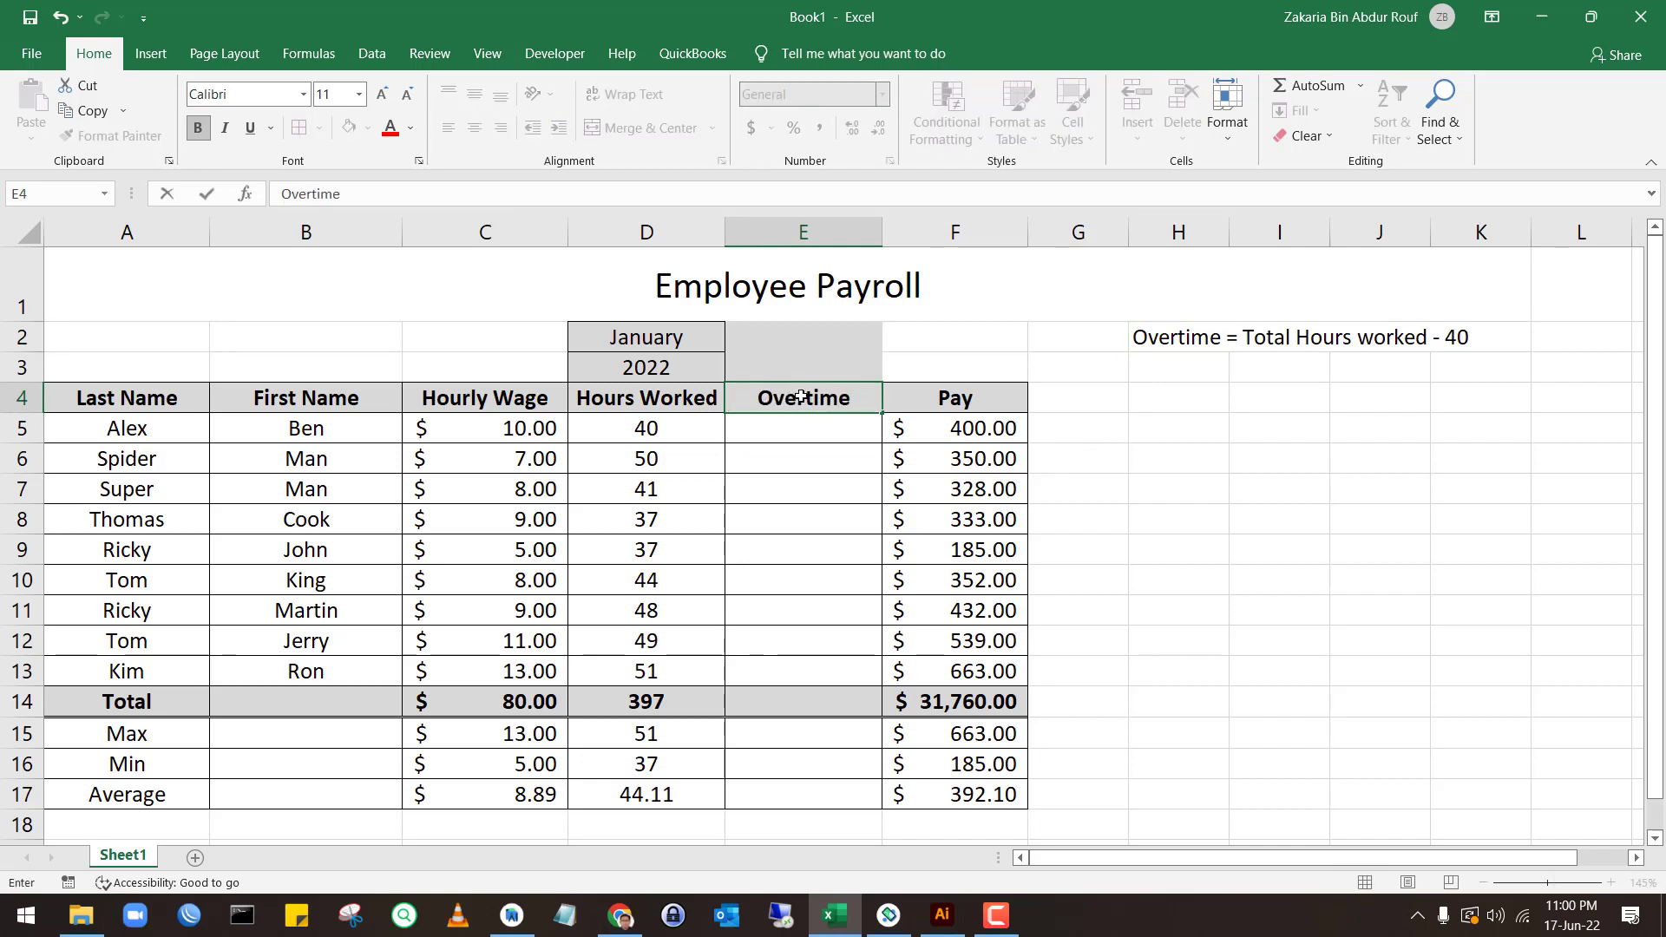
key(Return)
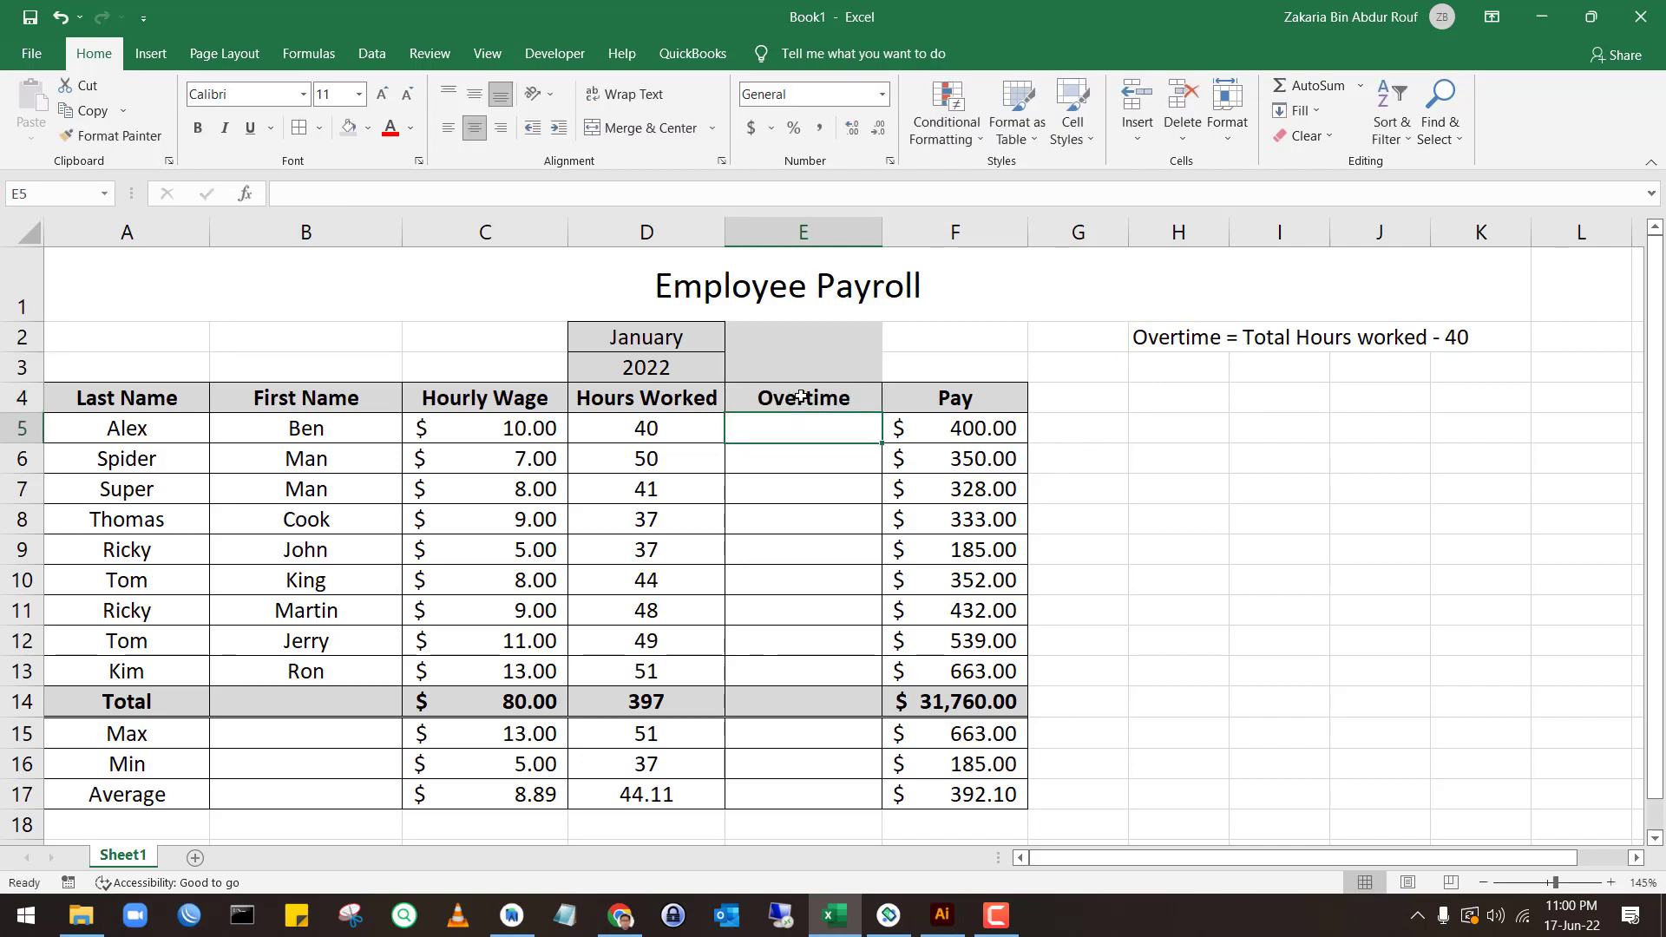
Enter the formula =IF(D5>40,D5-40,0) in E5 to calculate the first employee's overtime hours
text(=if()
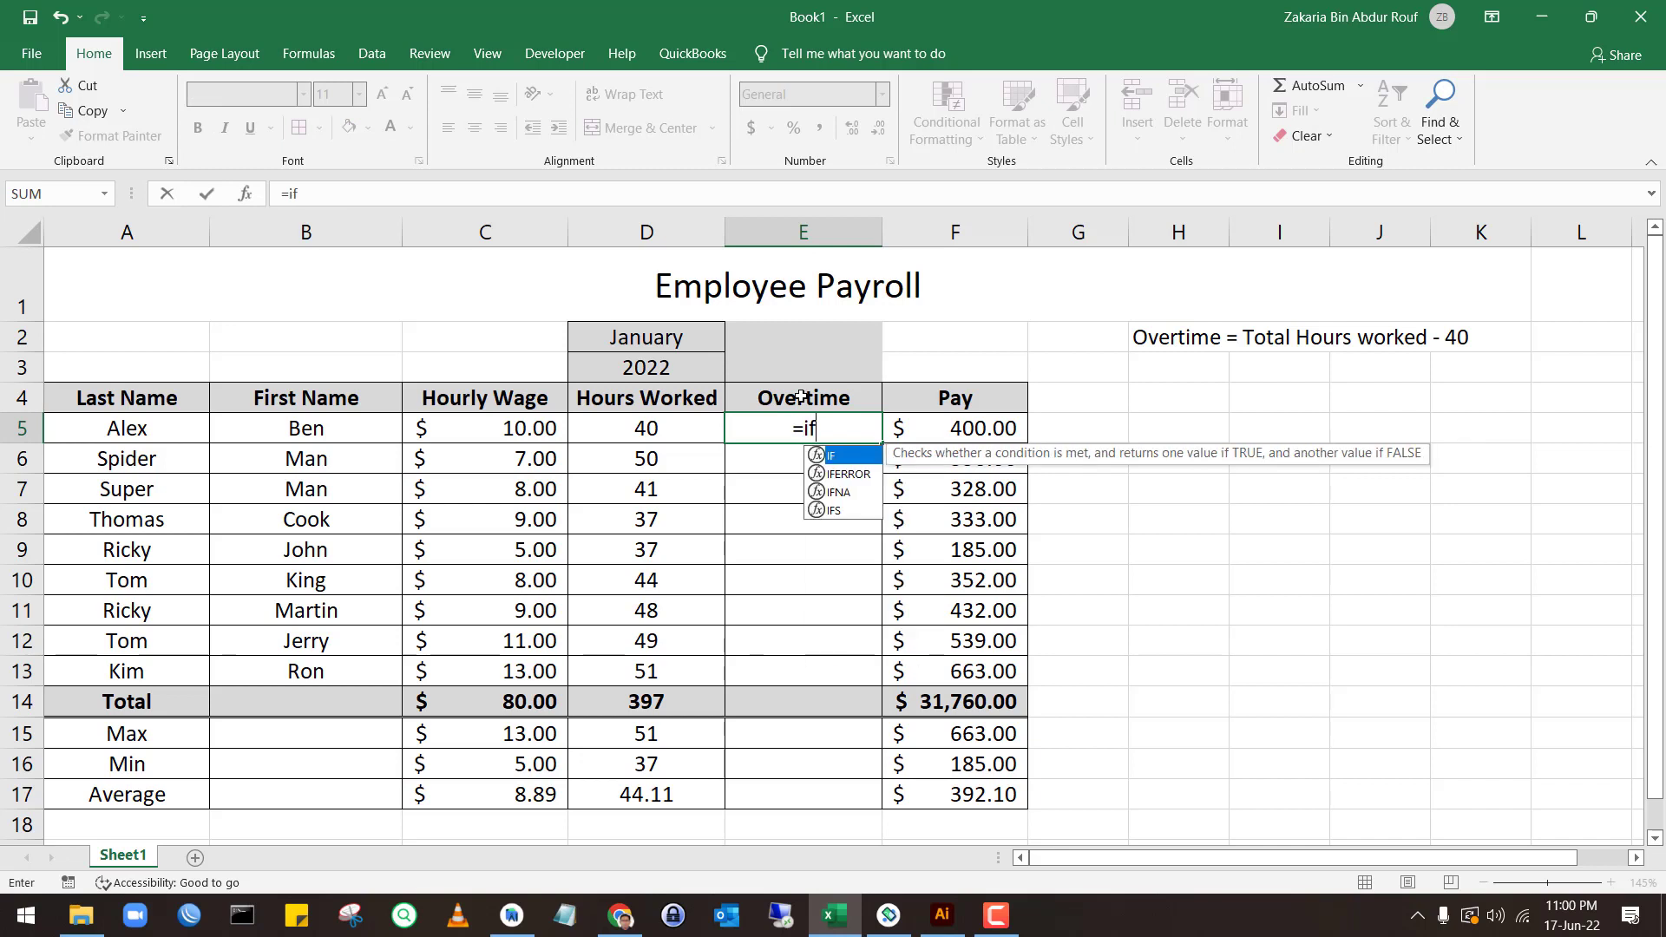
click(657, 424)
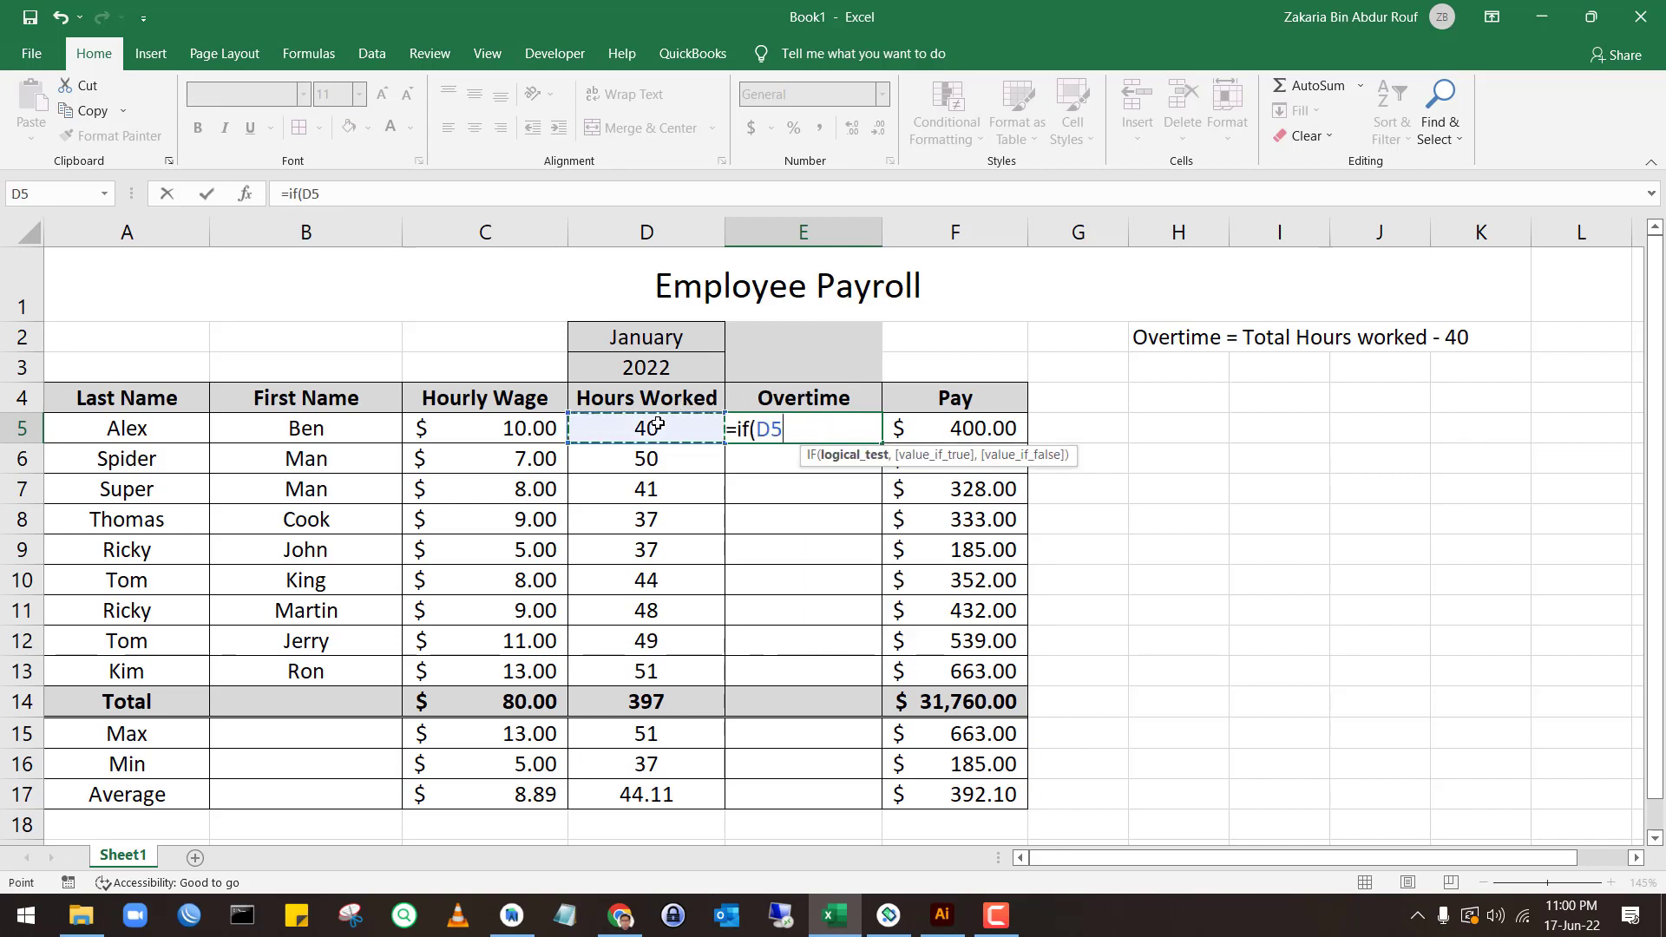
text(>)
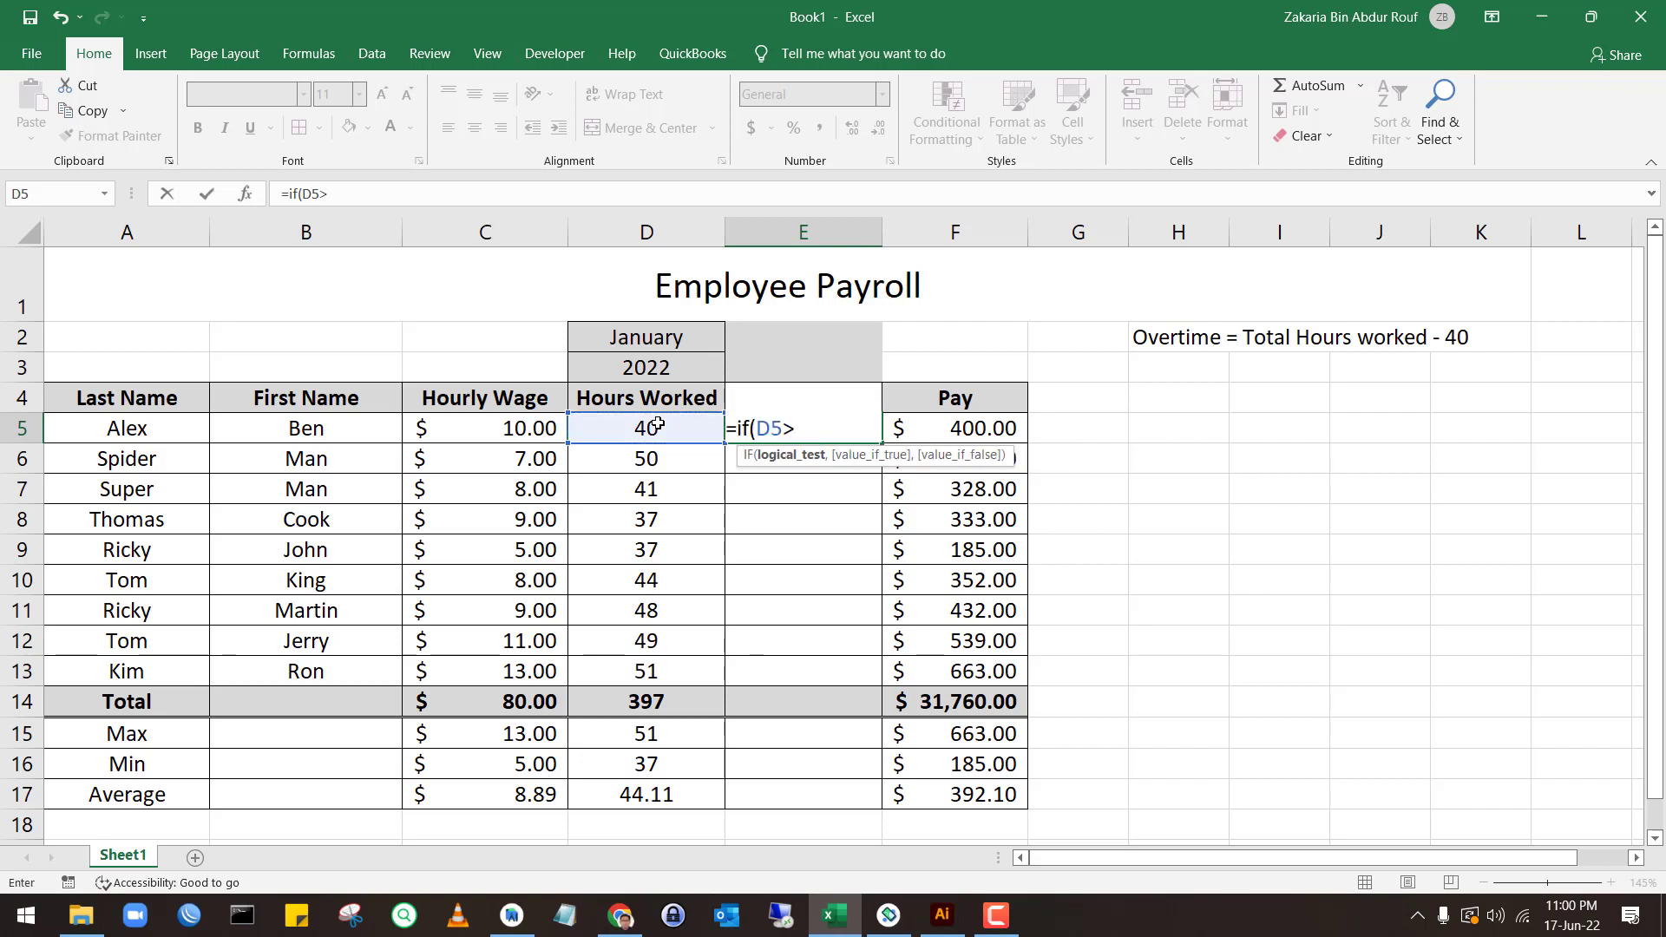
text(40,)
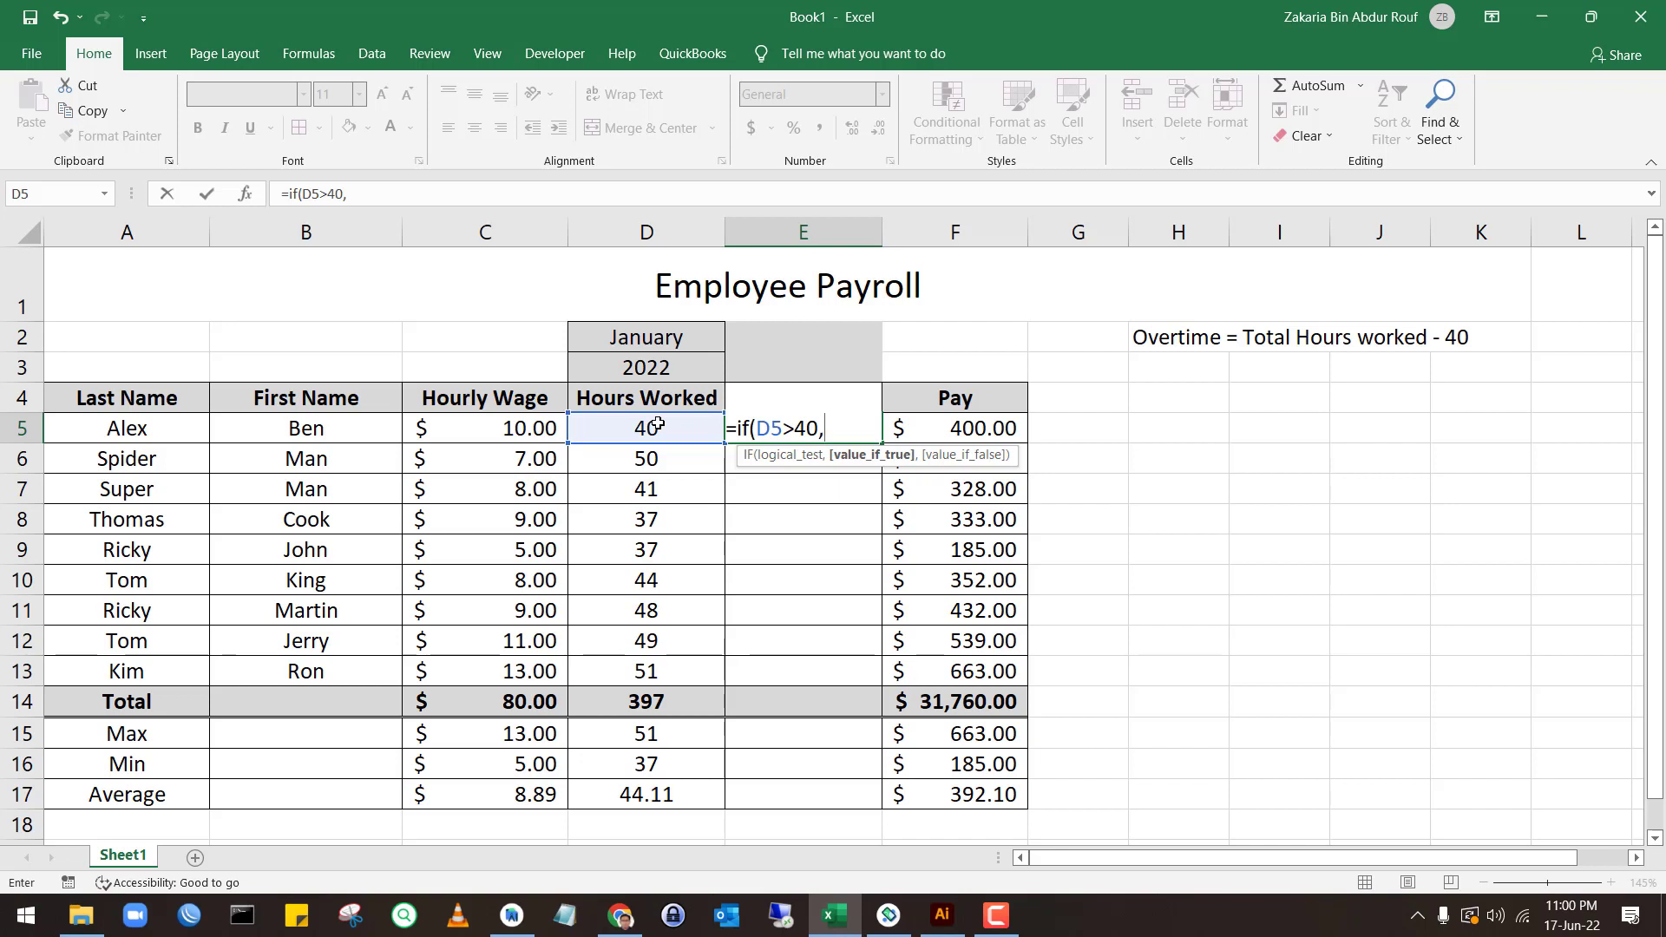
click(657, 424)
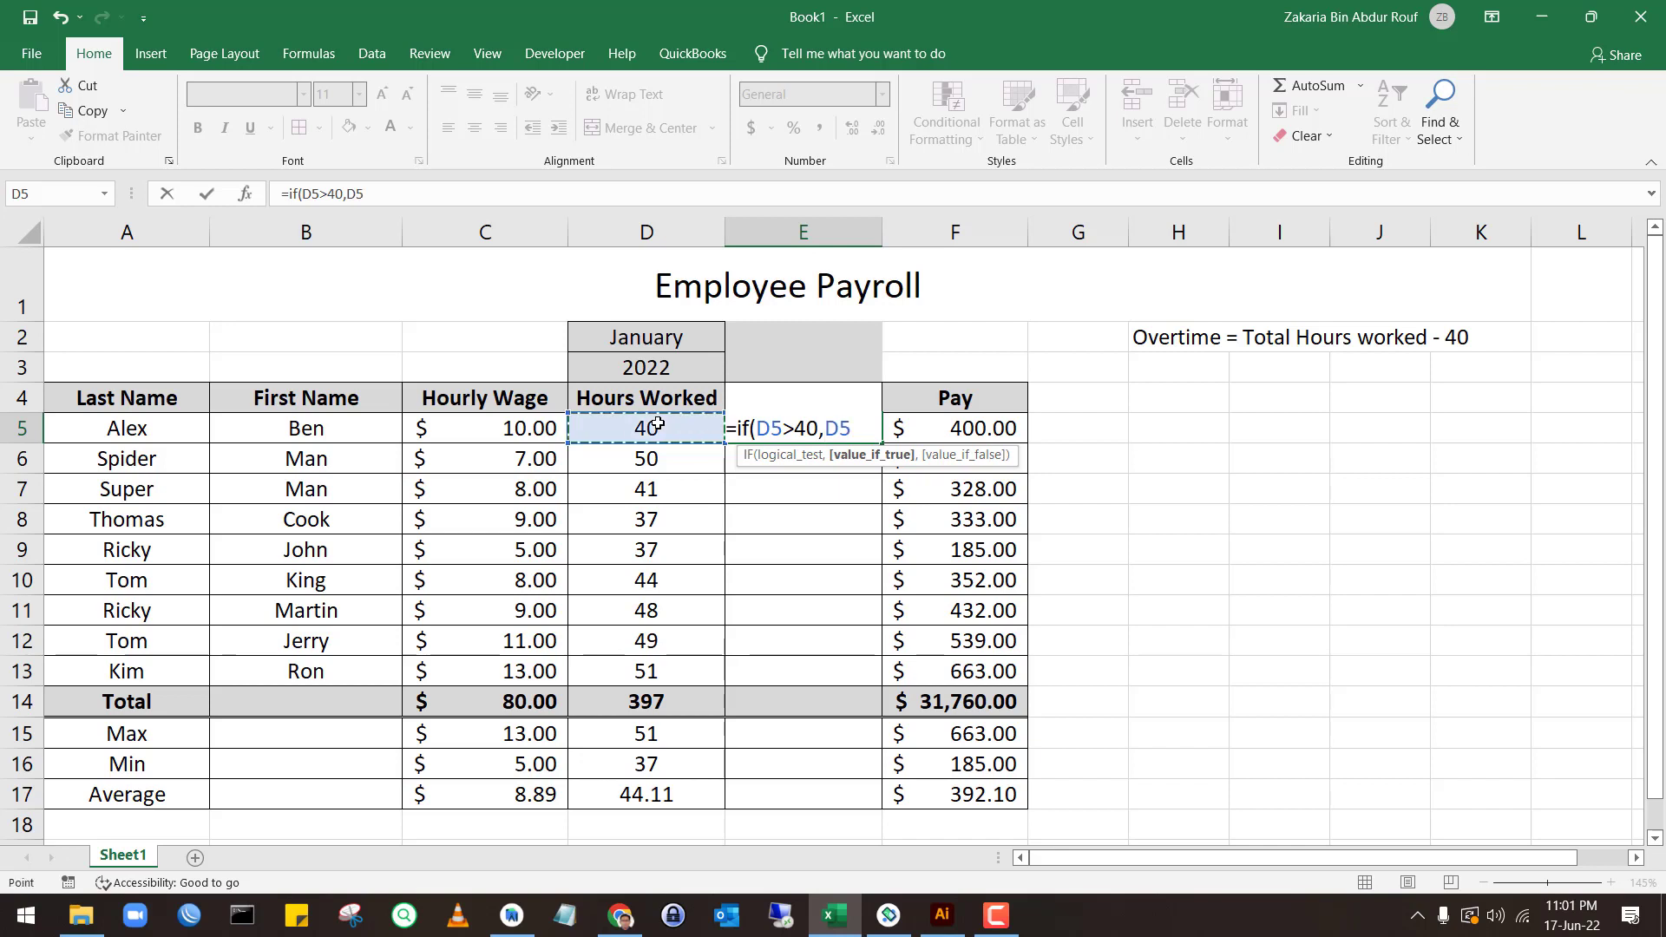
text(-40)
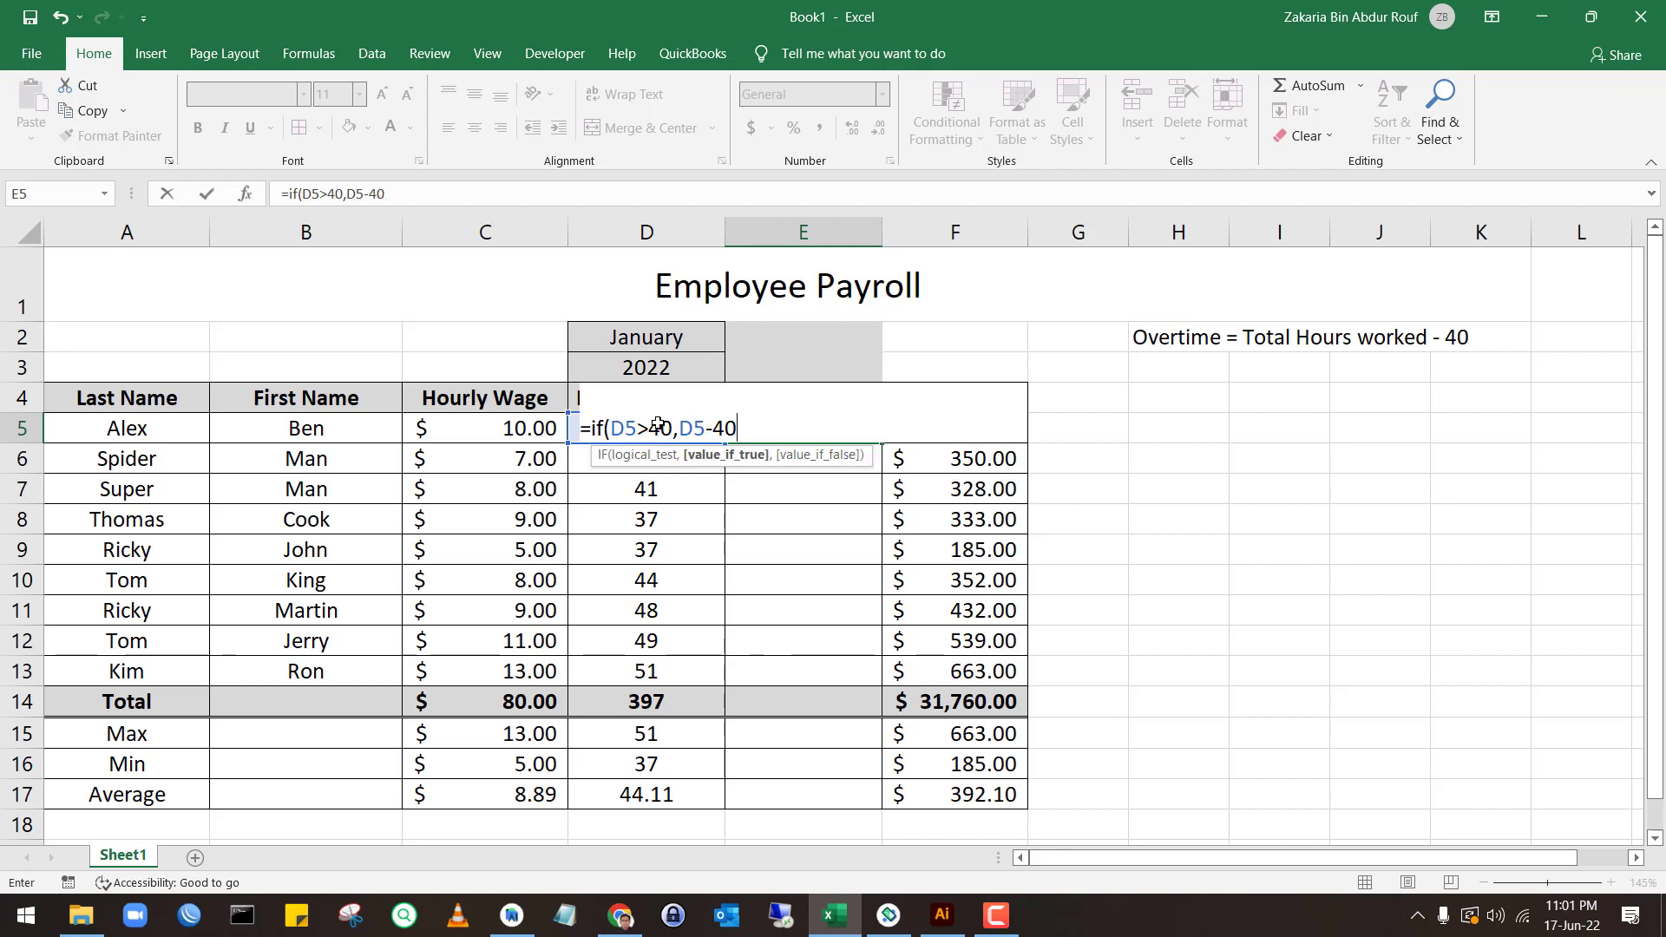
text(,0)
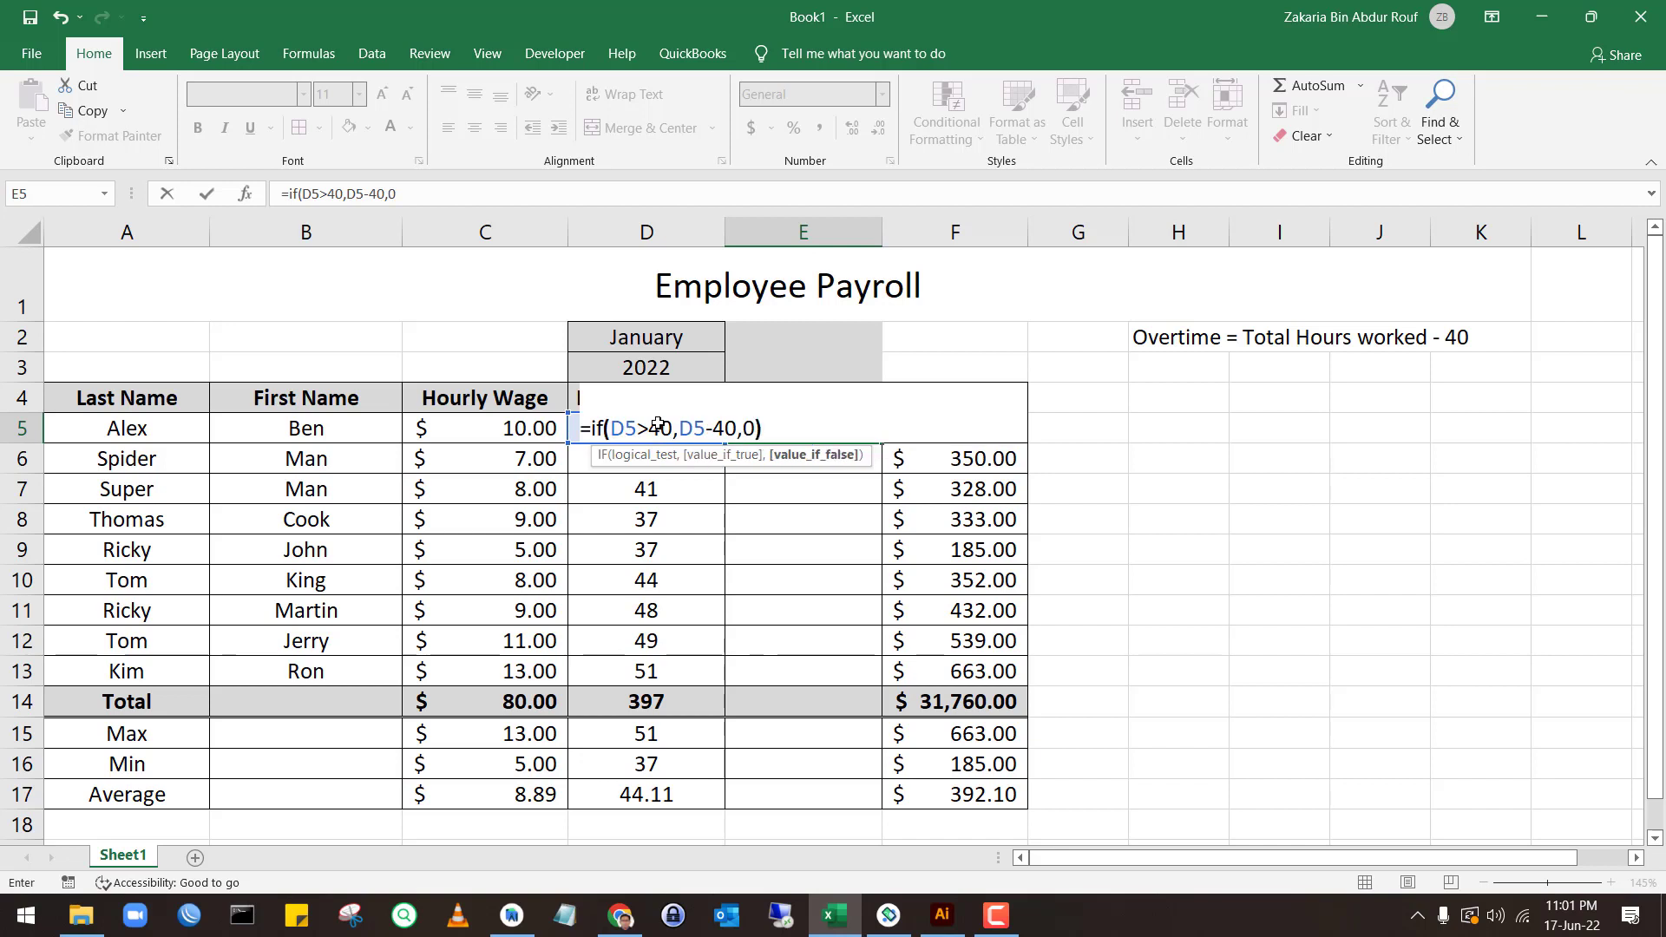
key(Return)
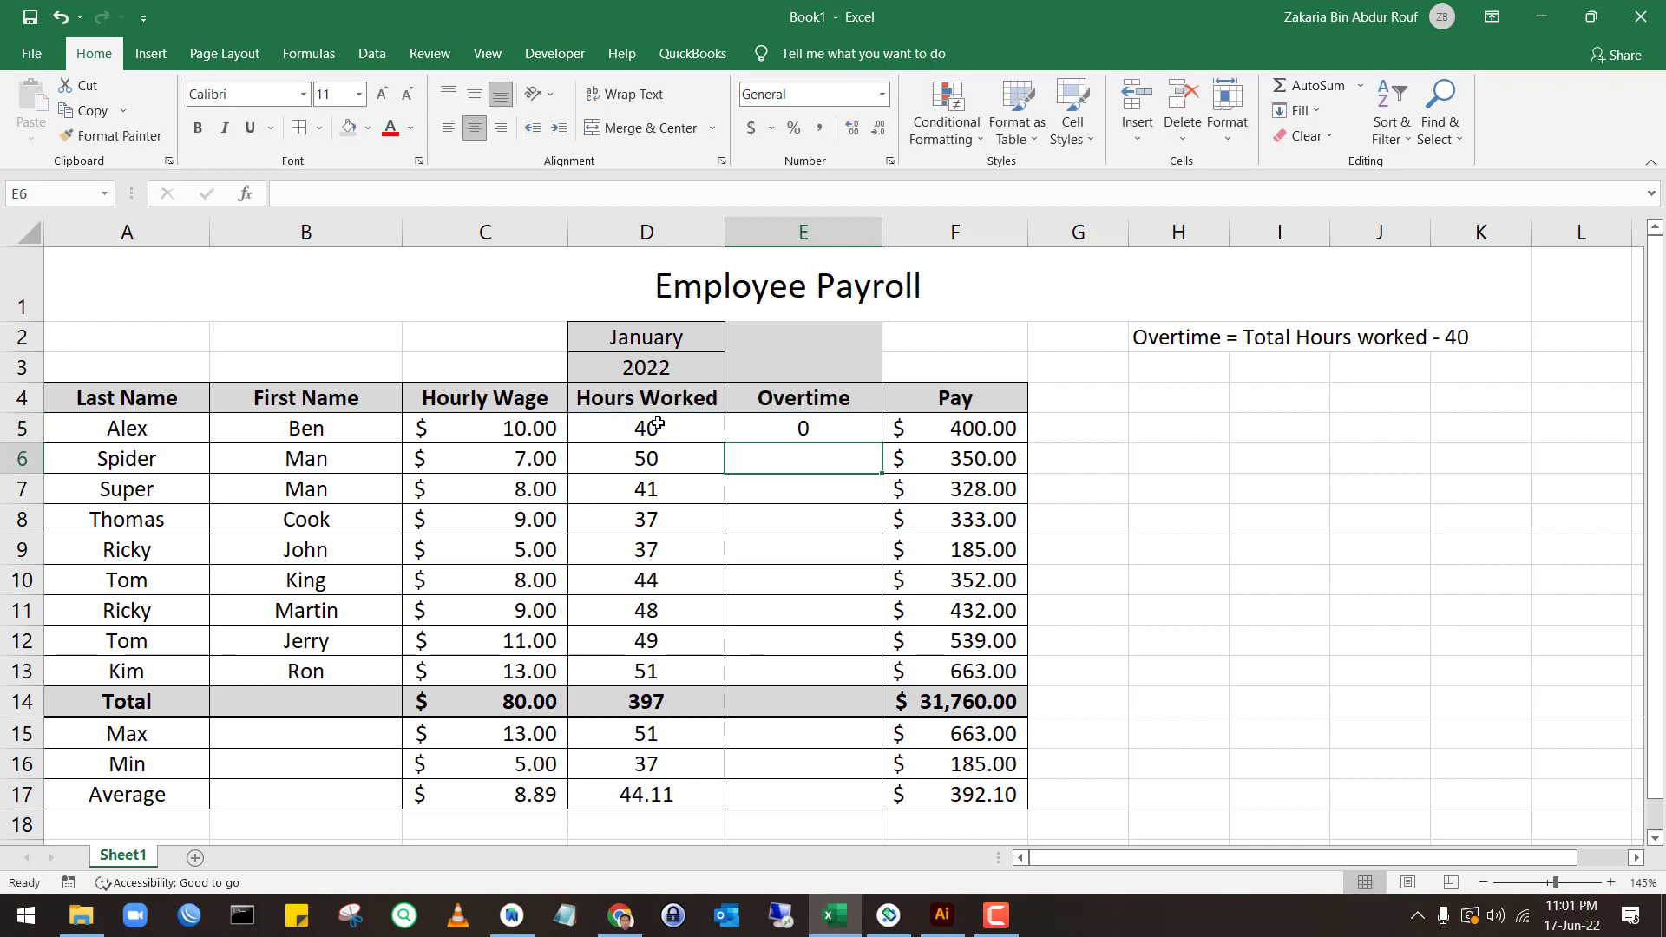
Fill the overtime formula from E5 down to E13 and check rows 6 and 7 against their hours worked
click(786, 434)
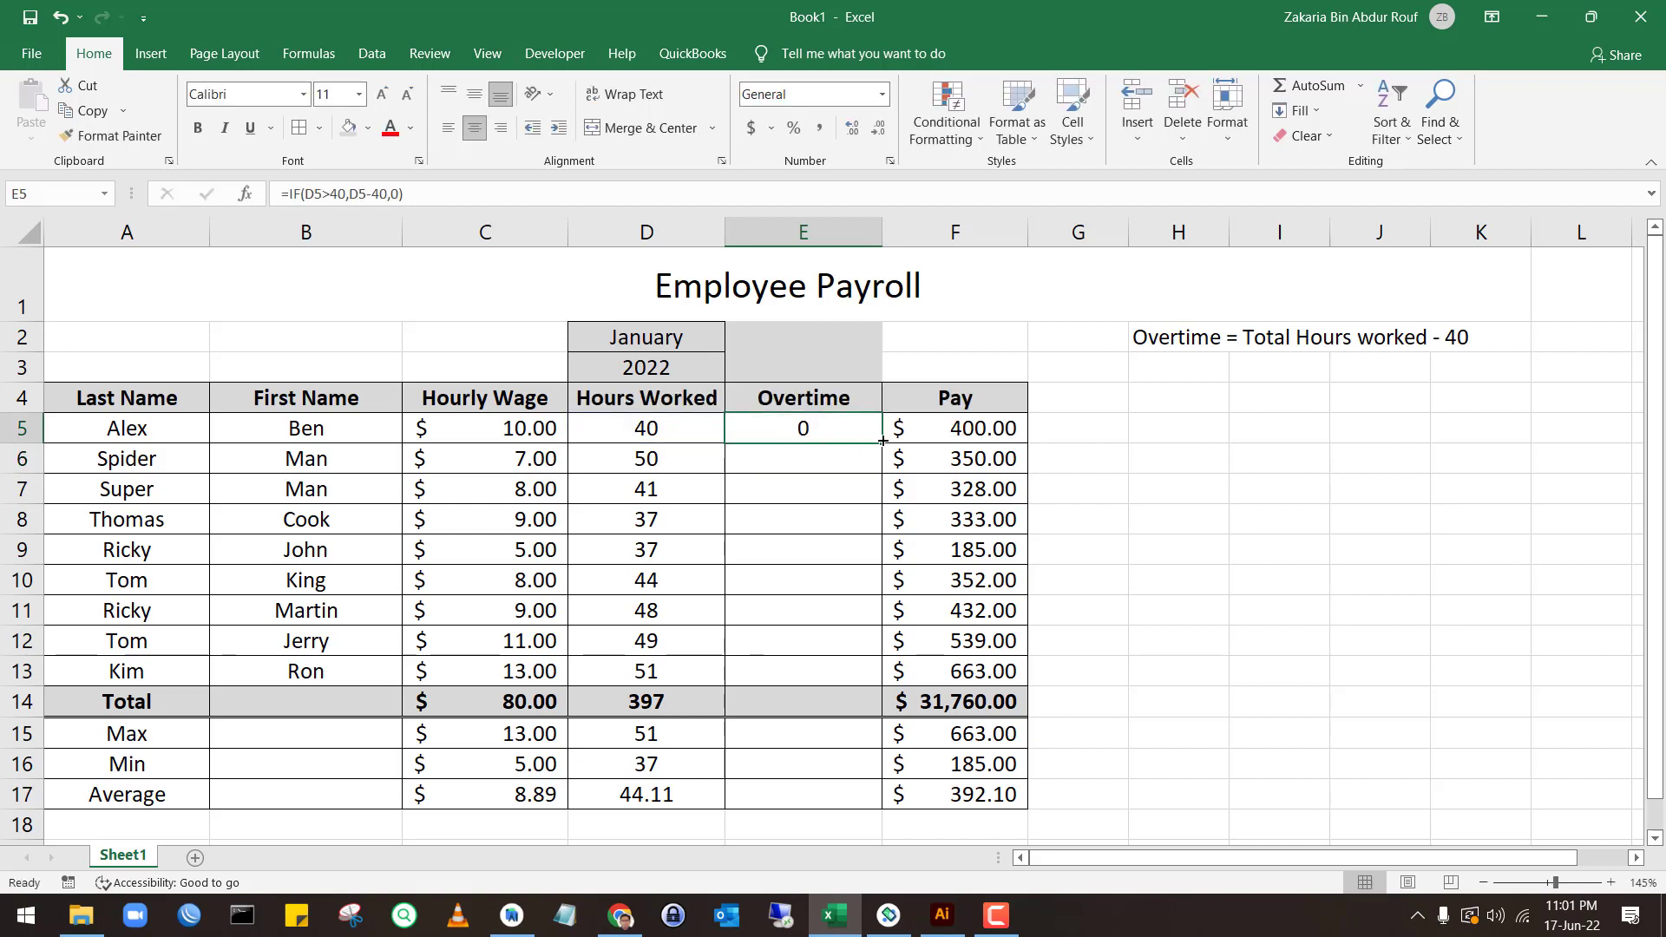
drag(882, 441, 860, 679)
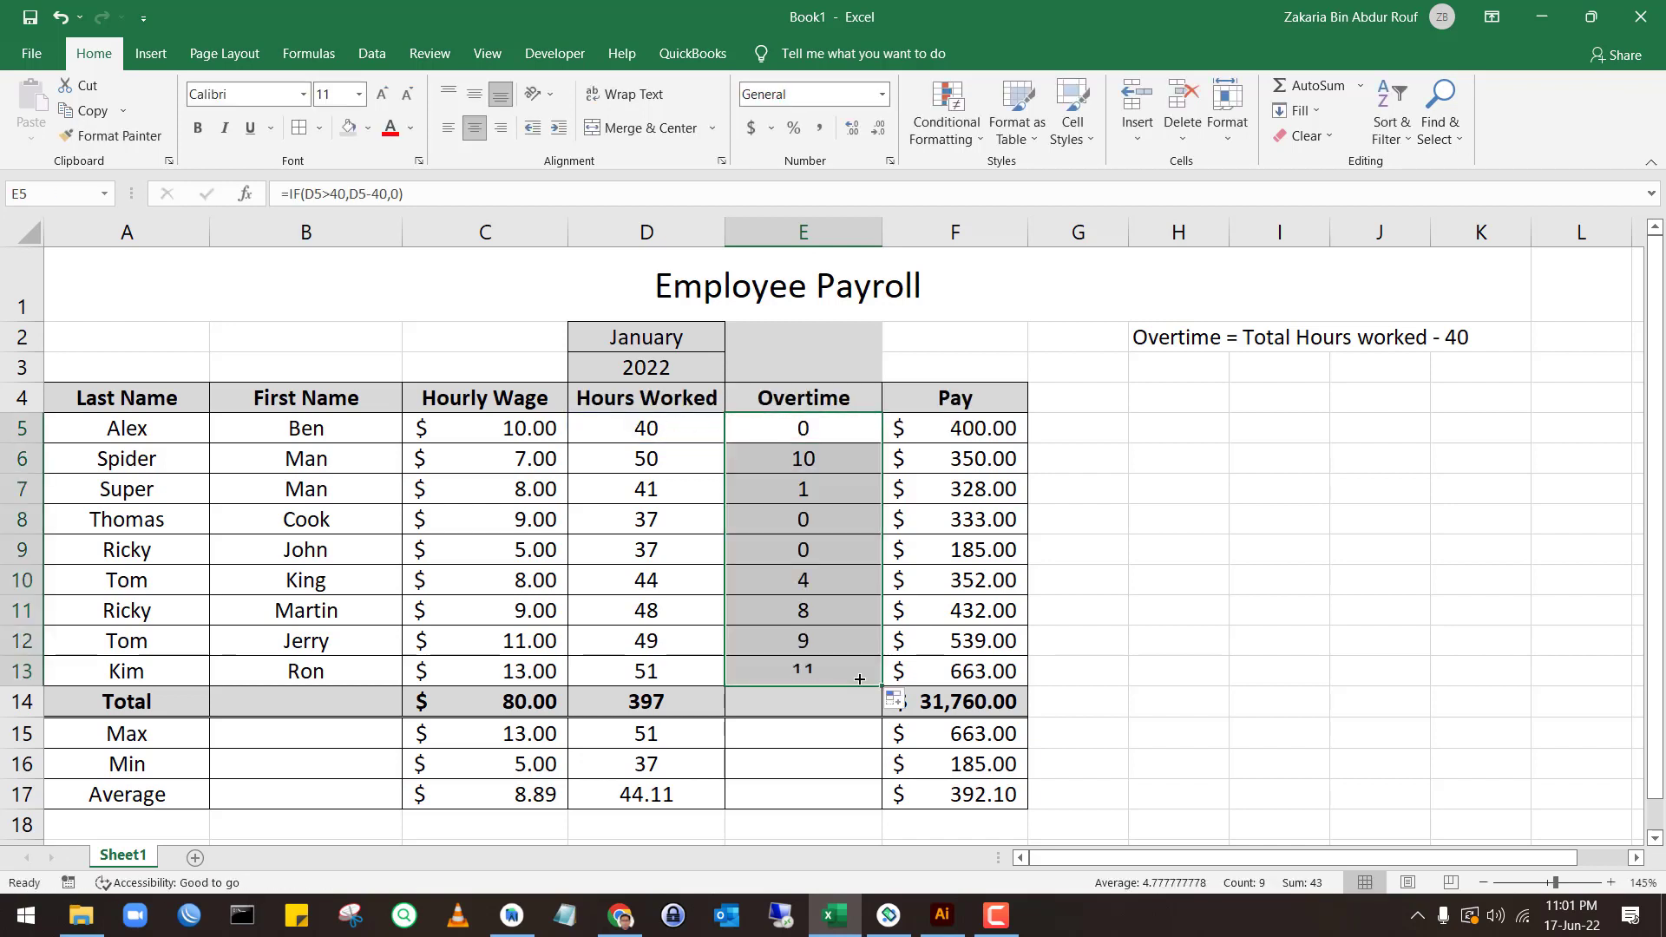
click(802, 493)
click(799, 460)
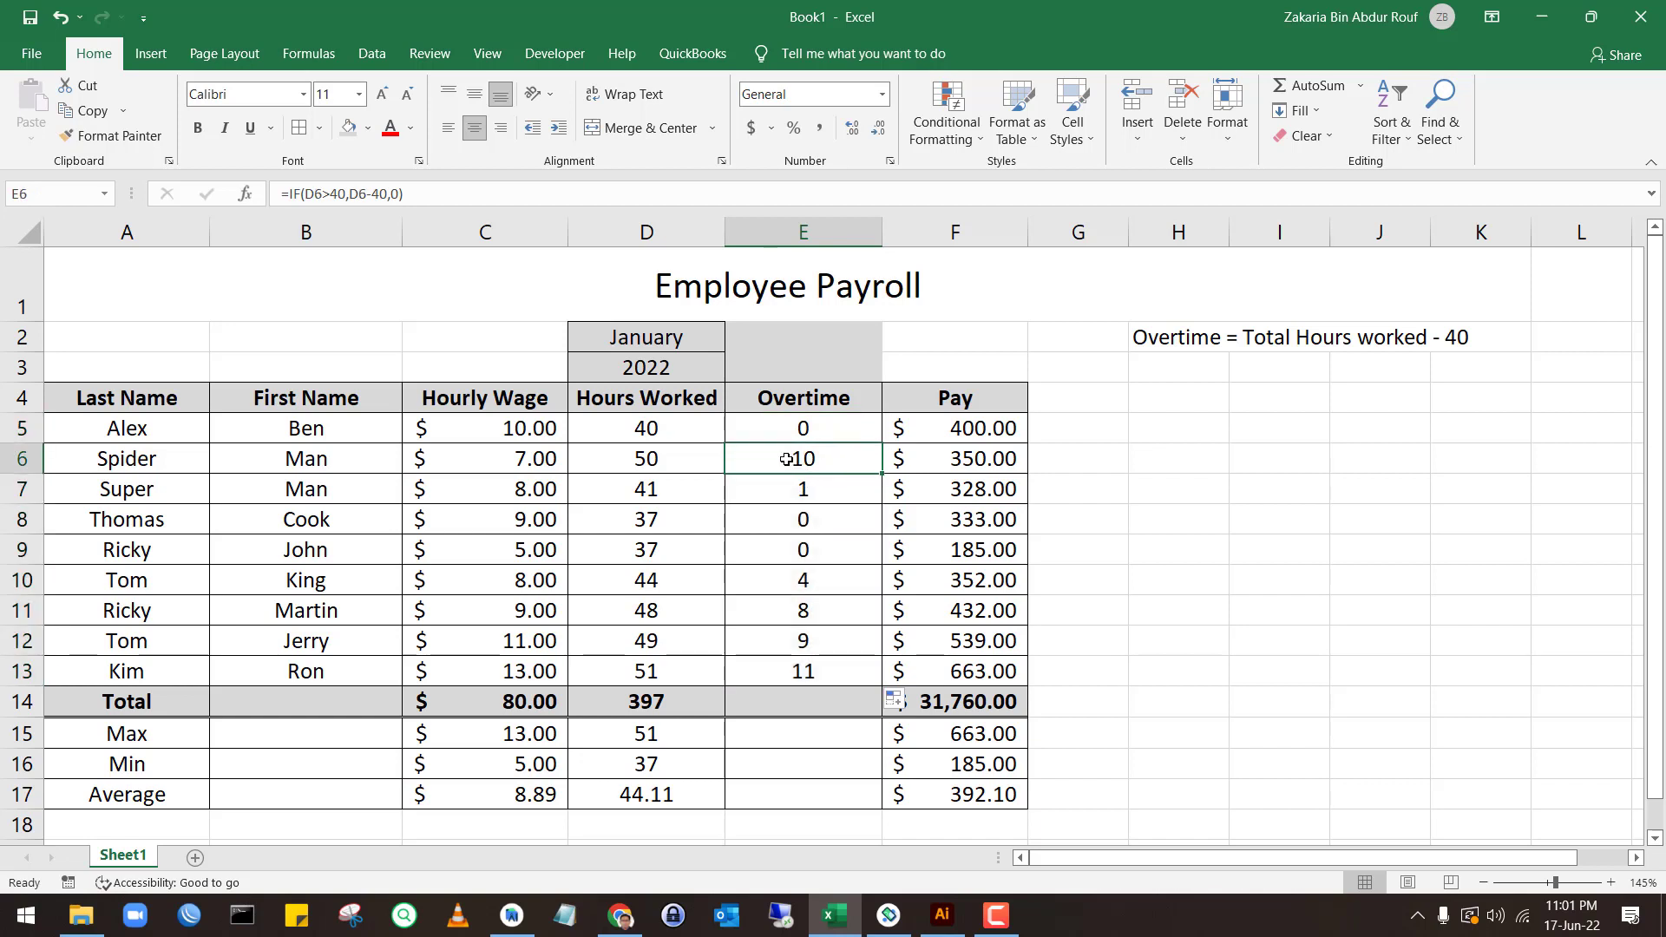
click(659, 460)
click(781, 458)
click(687, 487)
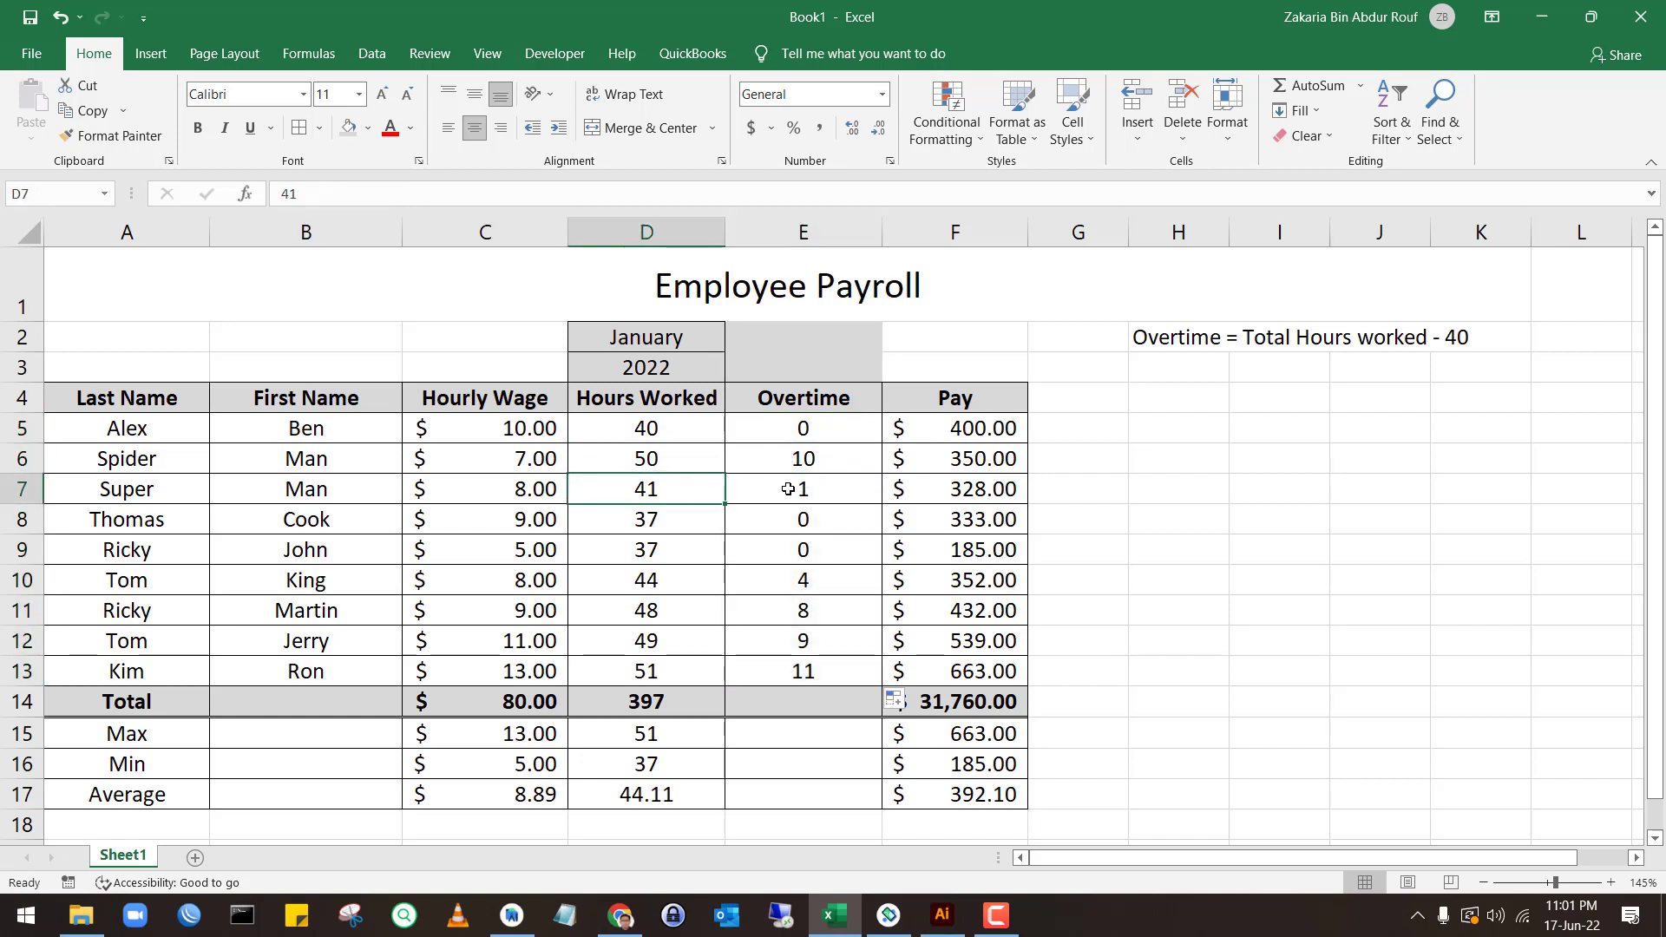
click(788, 490)
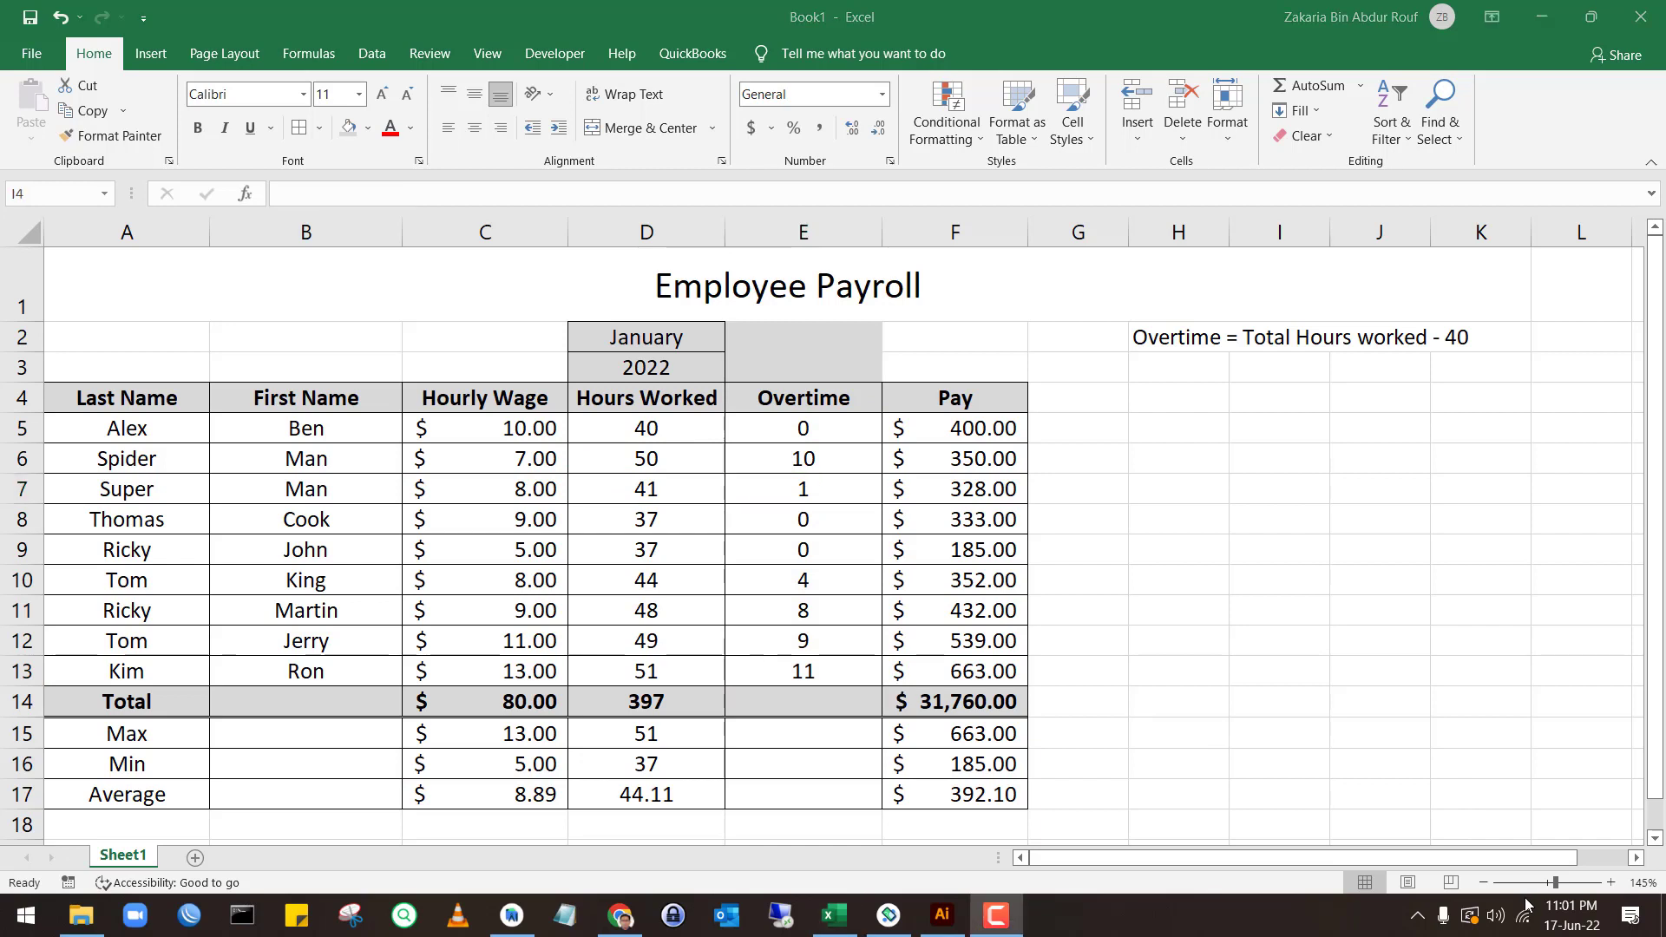
Enter the header "Overtime Bonus" in G4 and widen column G to fit it
click(1079, 395)
click(1080, 396)
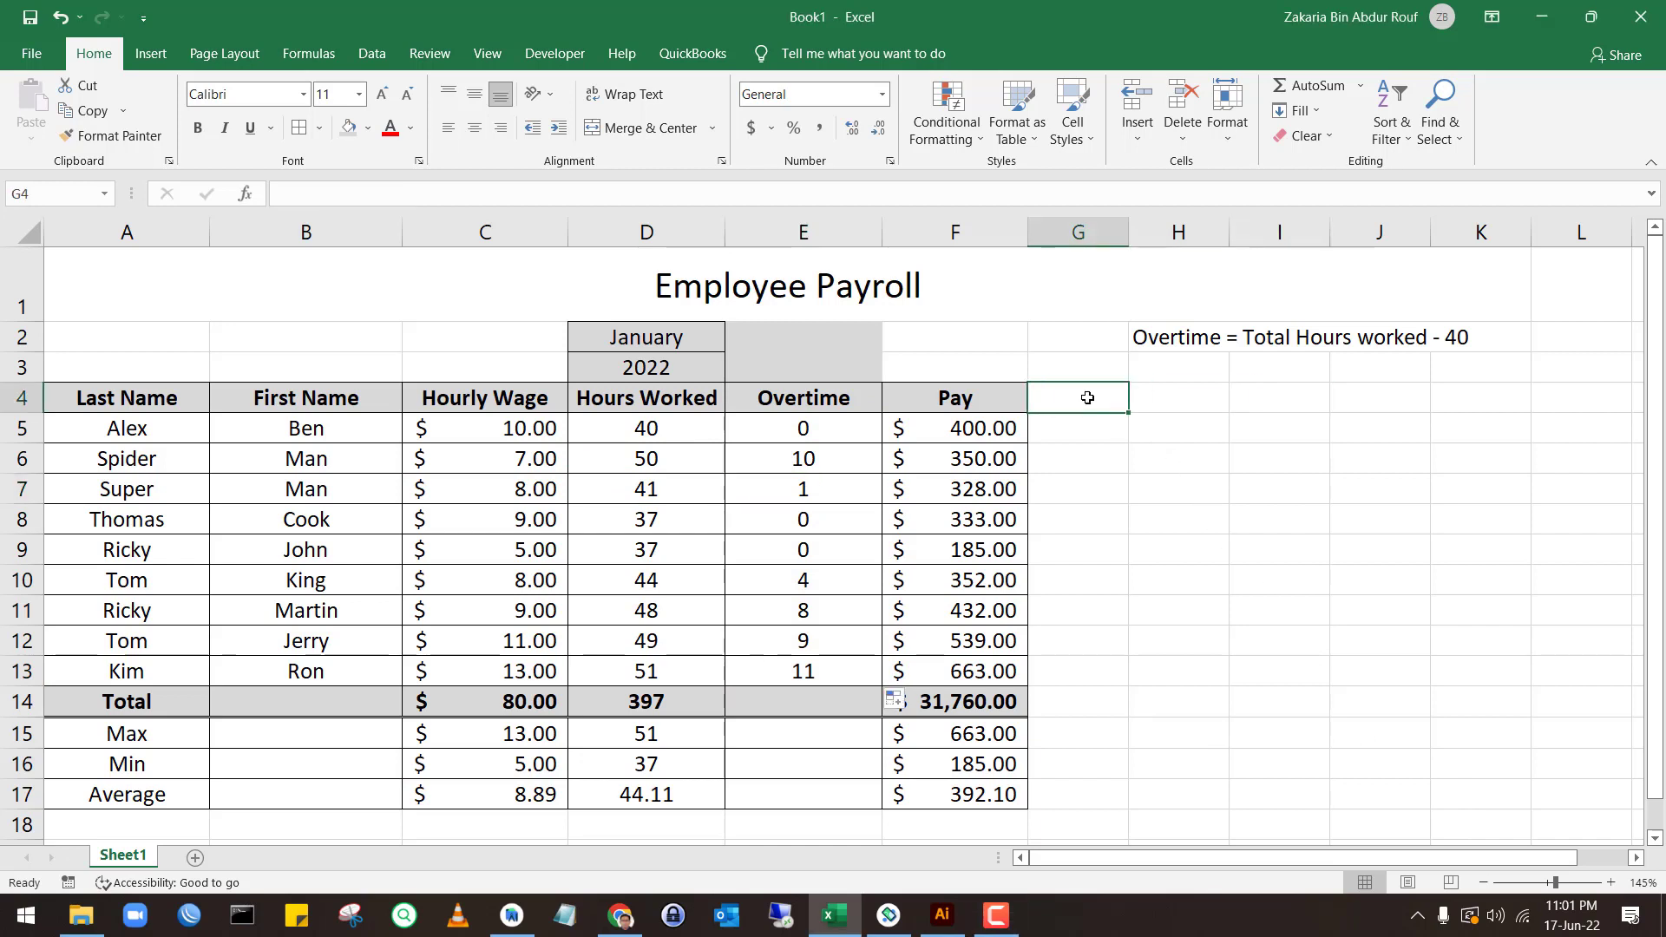
text(Overtime)
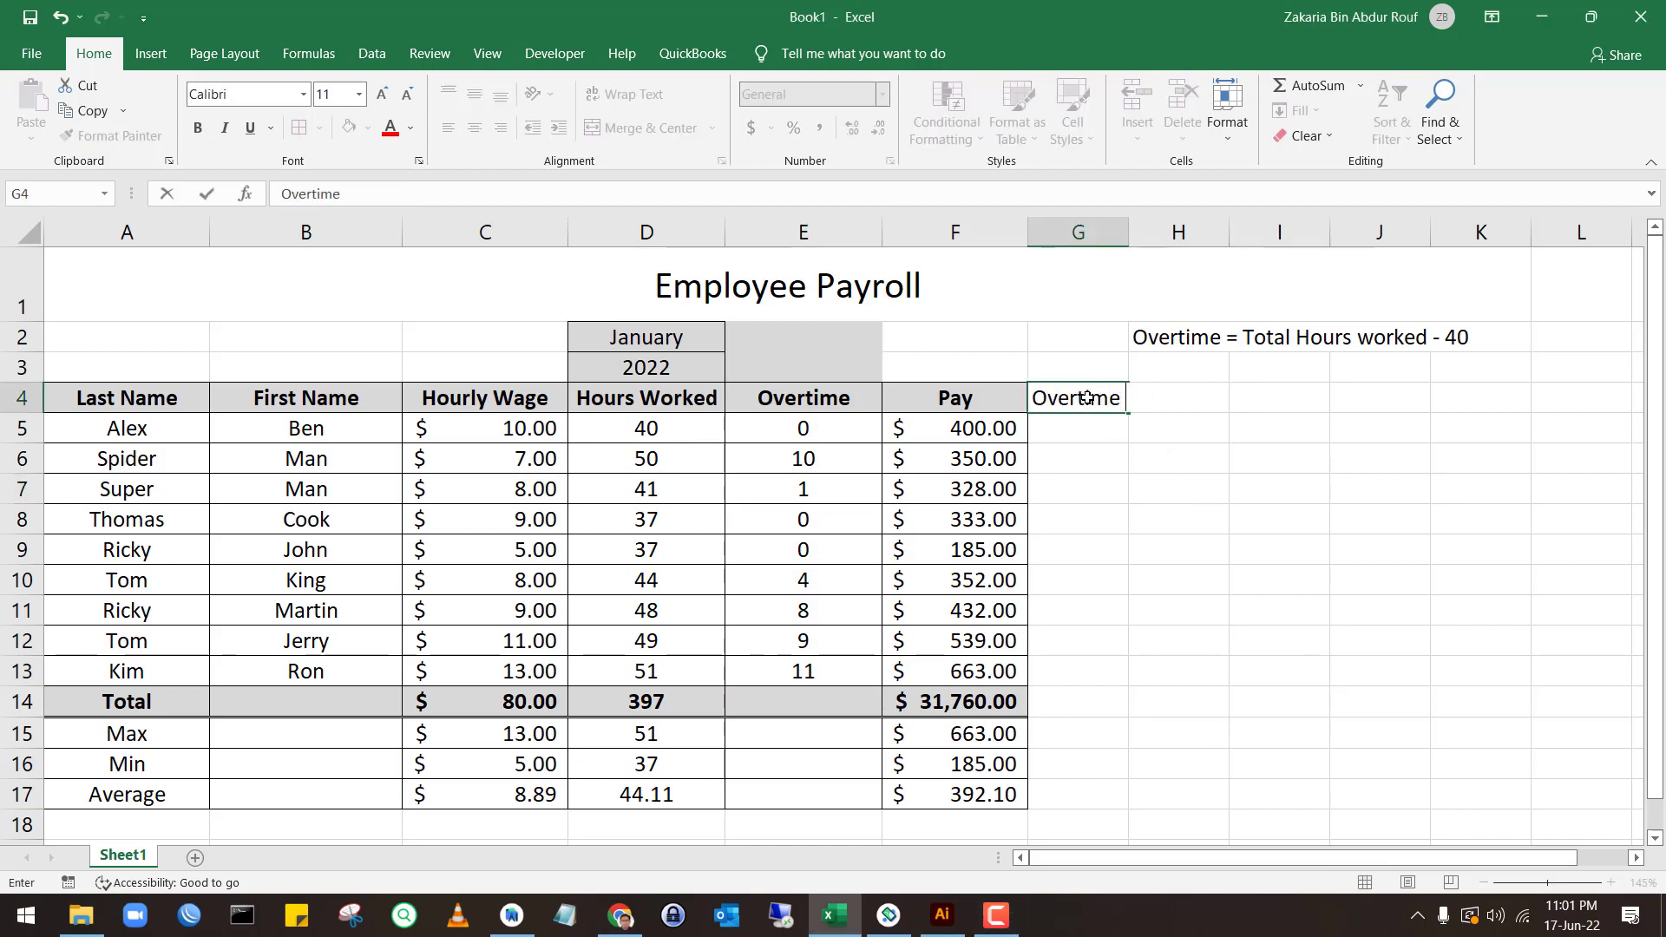
text( Bonus)
key(Return)
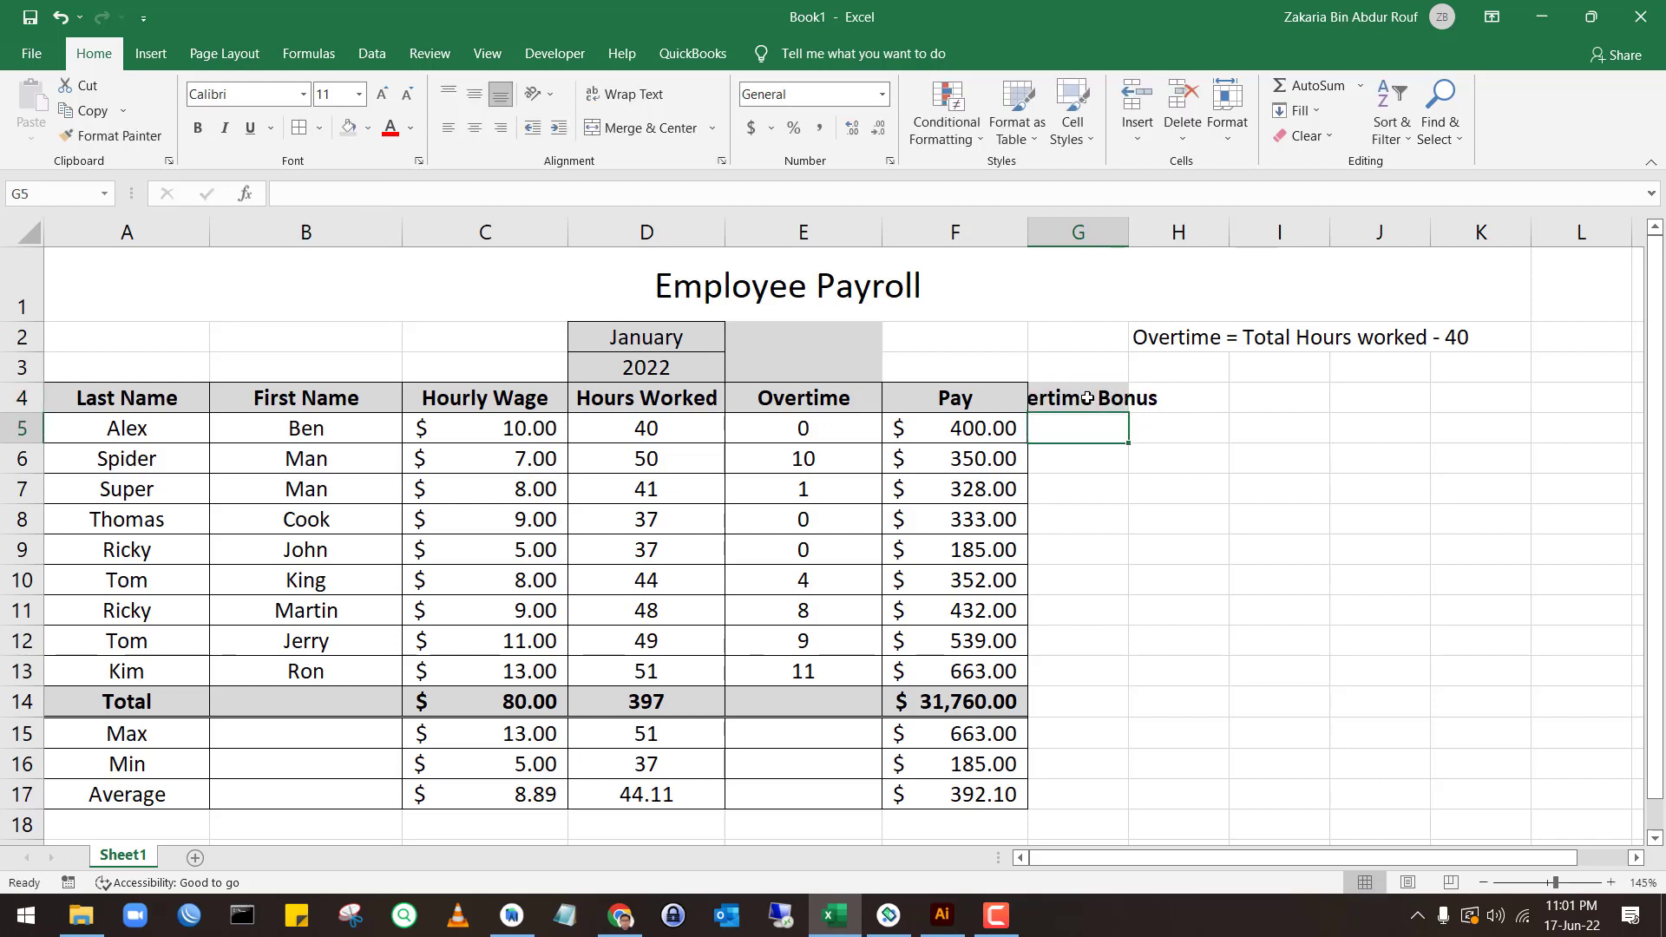
drag(1128, 230, 1217, 224)
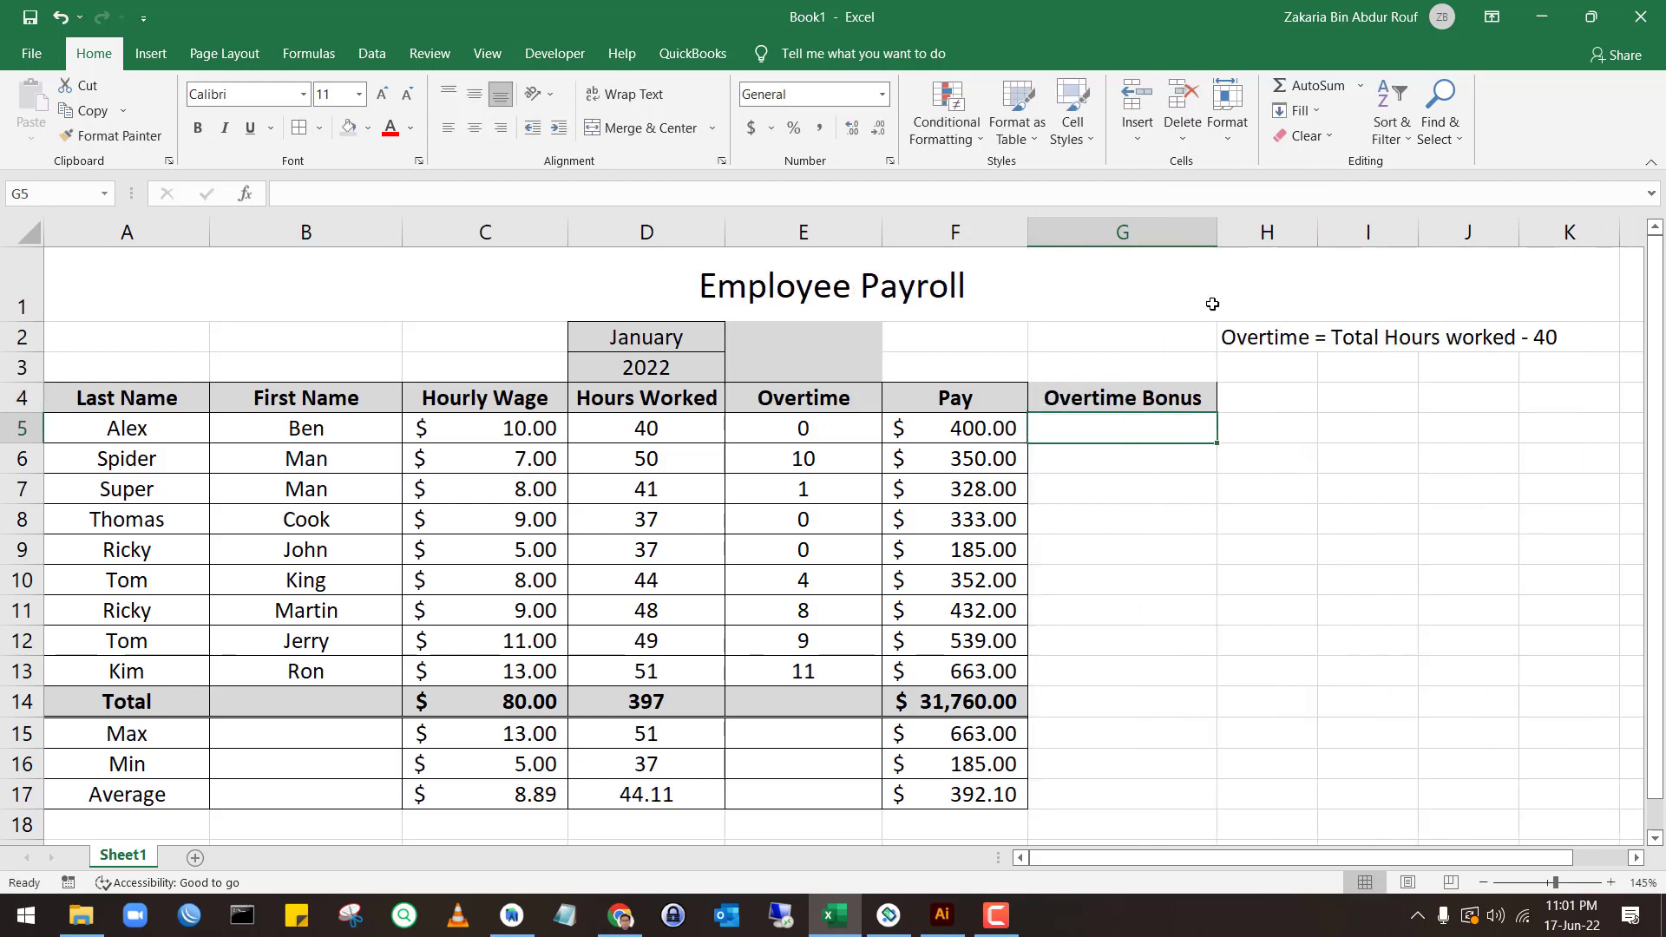
Move the overtime rule note one column over from H2 to I2
scroll(1011, 477, down, 1)
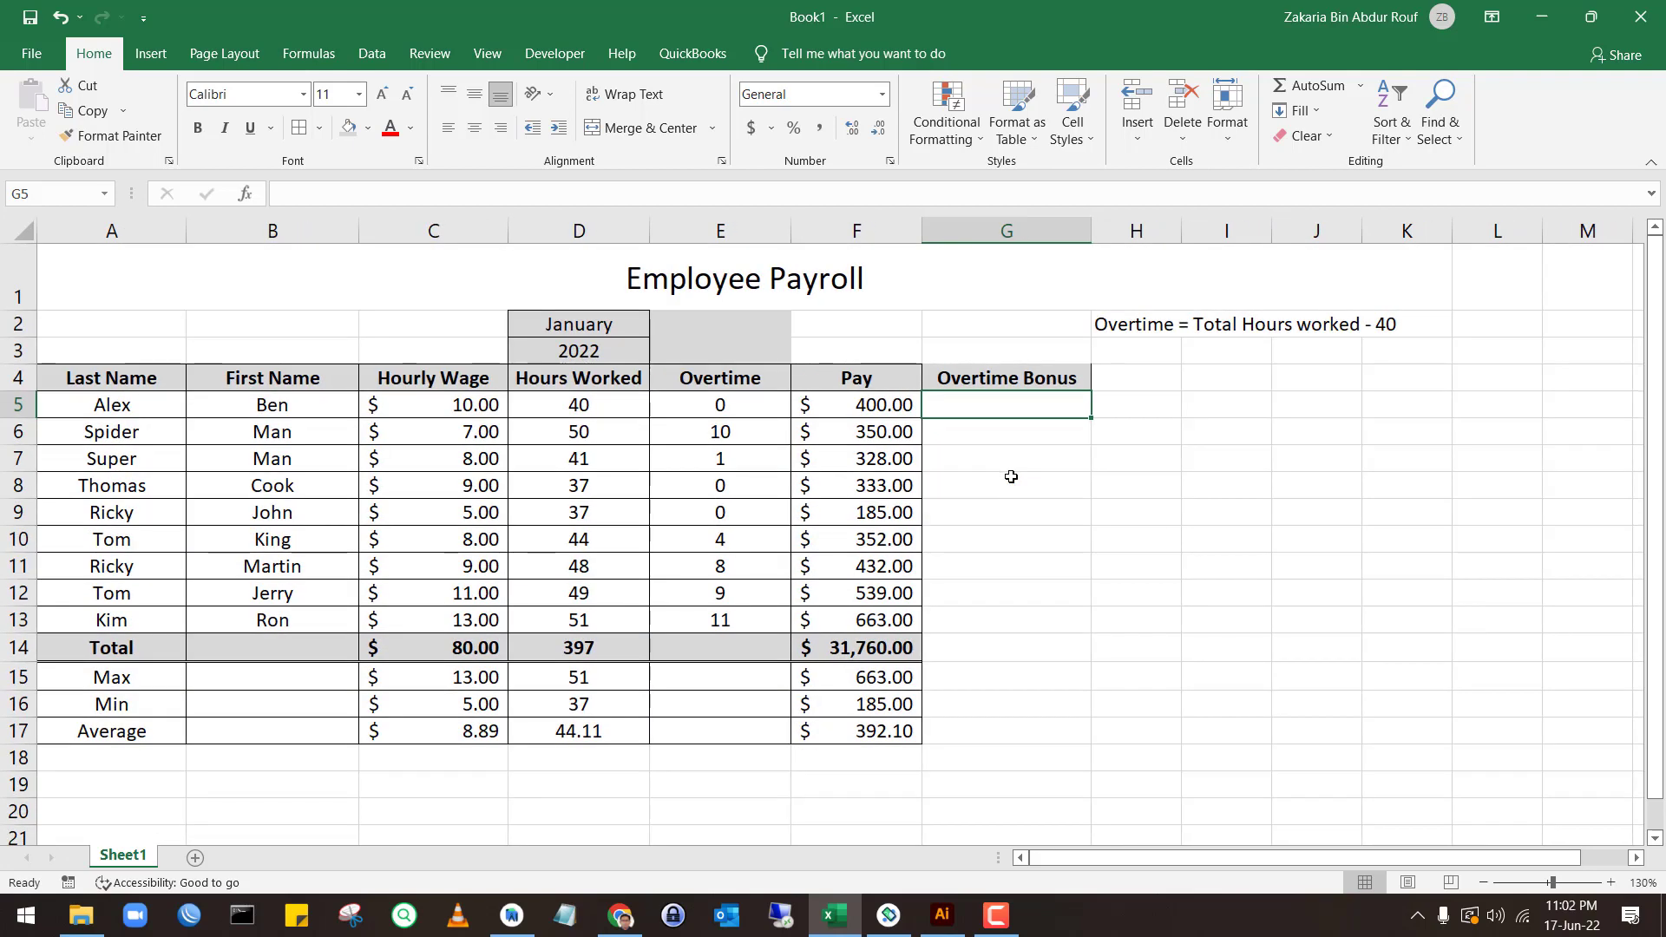
click(1136, 317)
drag(1136, 314, 1239, 325)
Enter the note "Overtime Wage = Hourly wage / 2" in I3
click(1232, 357)
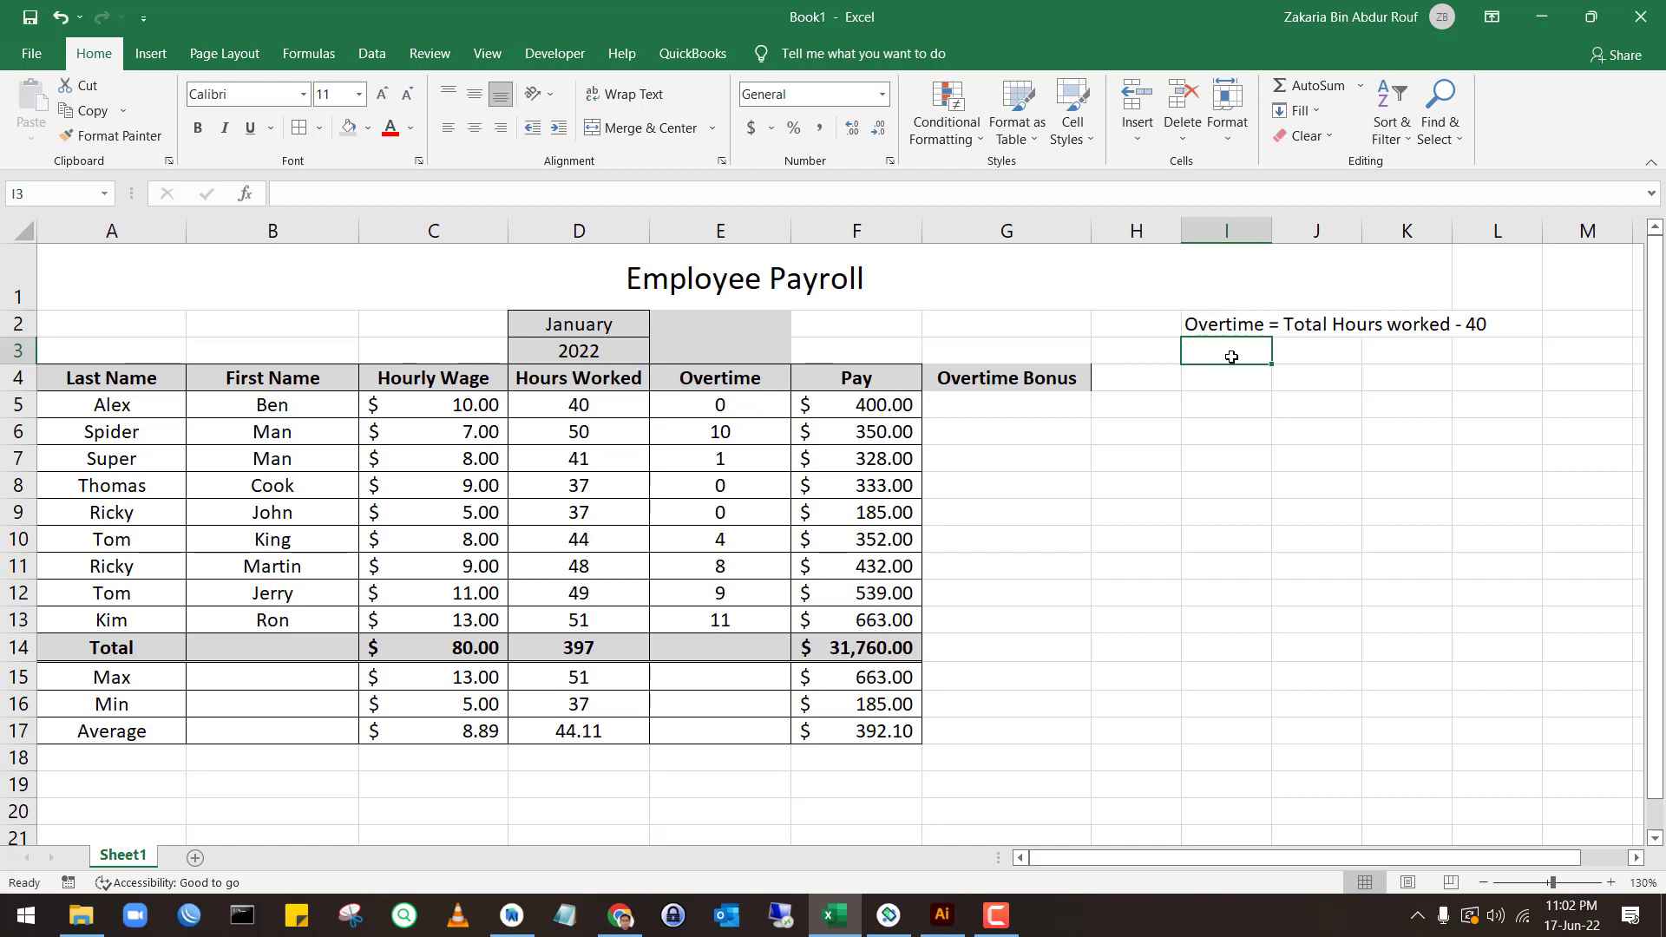
text(Ove)
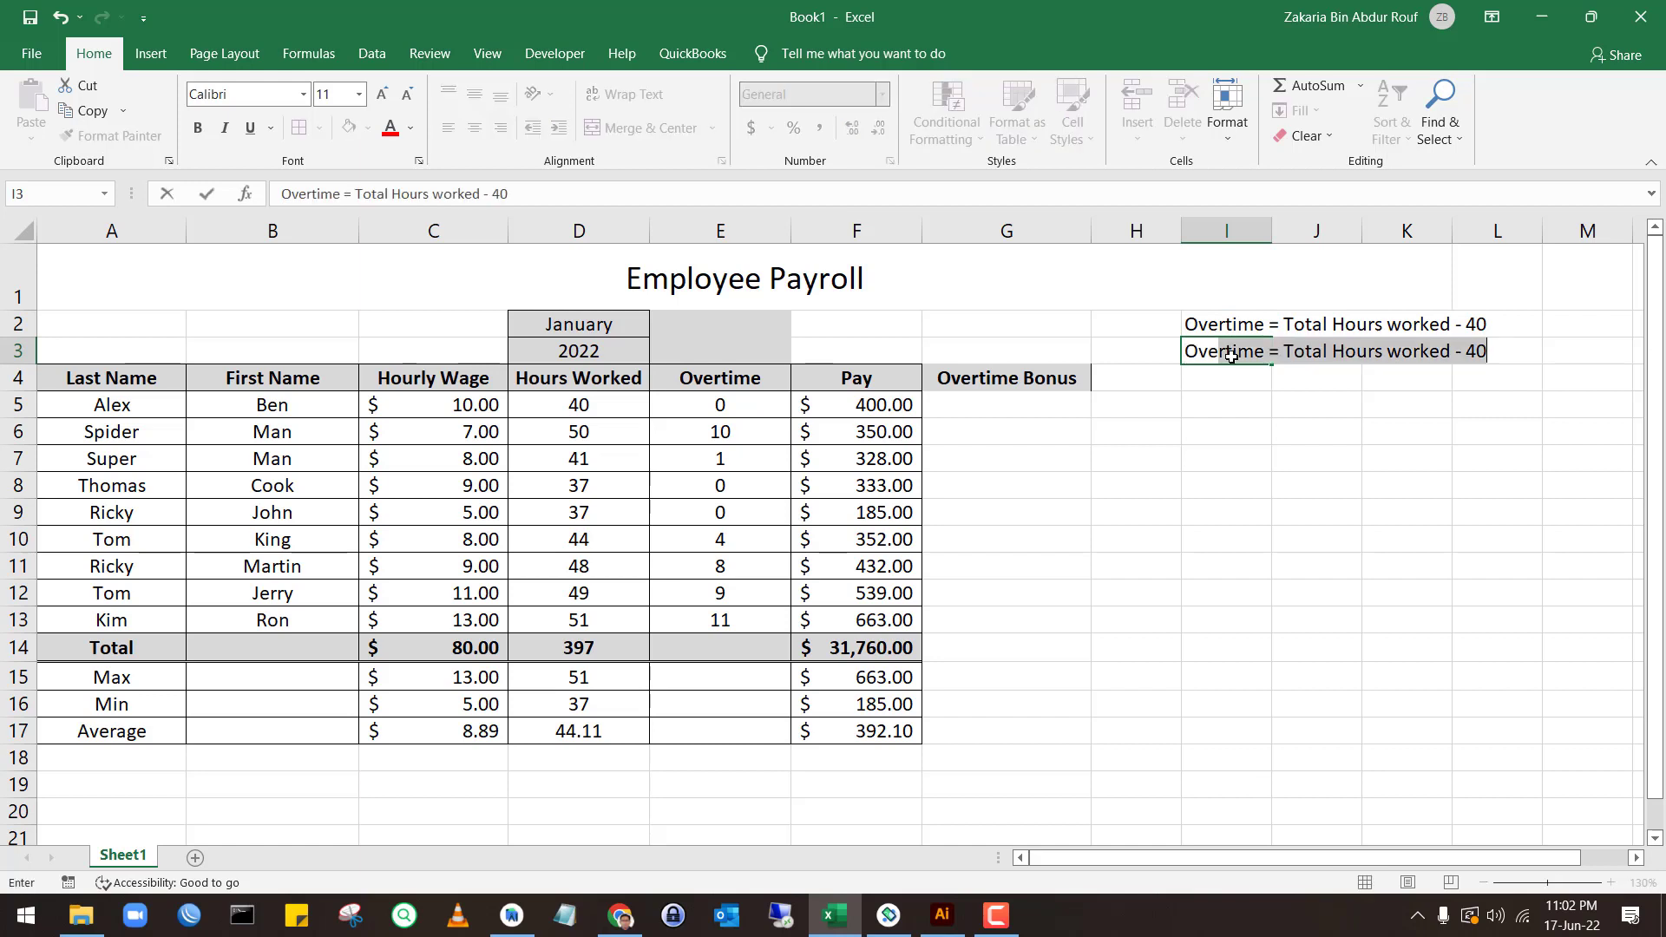
text(rtime )
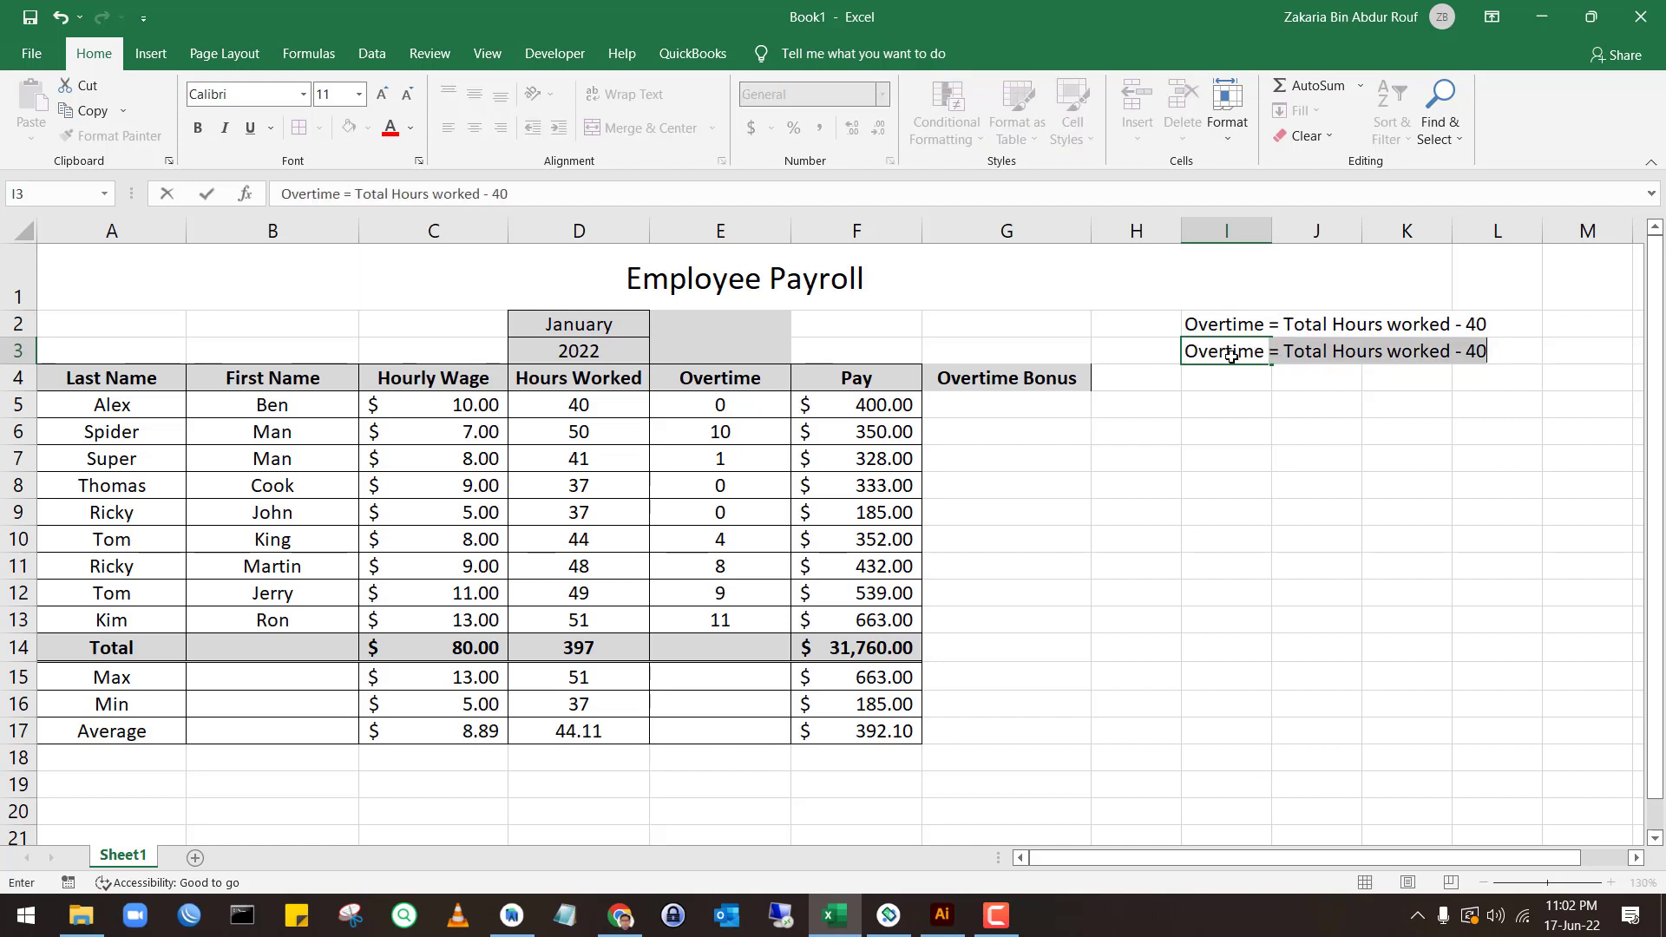
text(Wage )
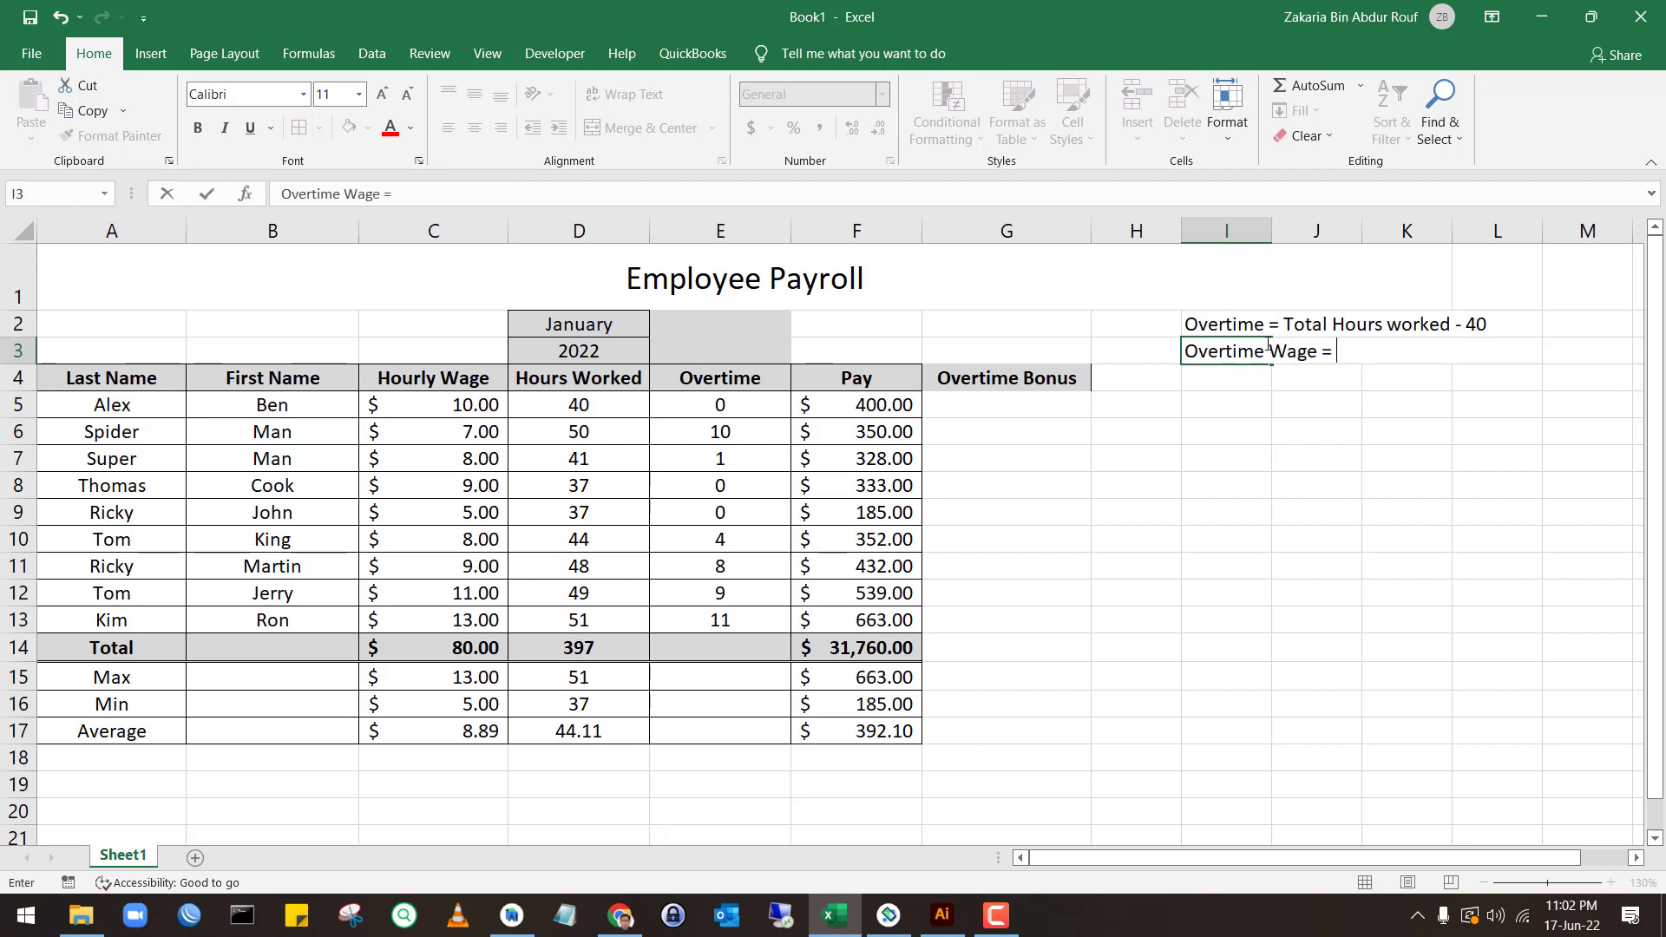
text(= Hourly wag)
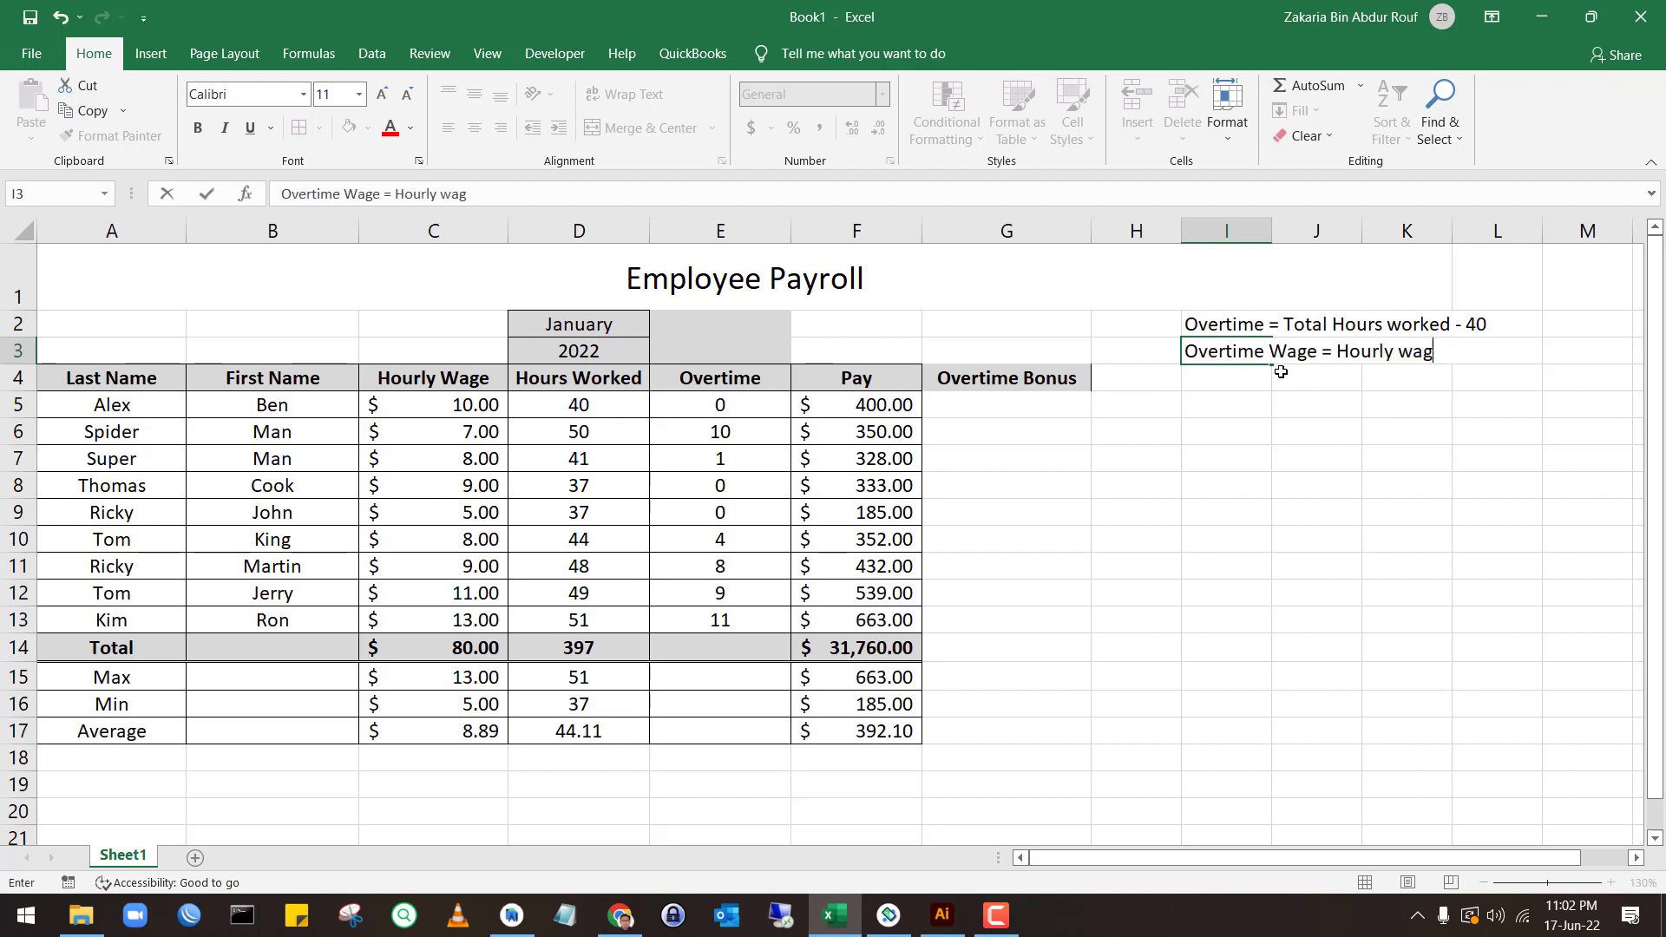
text(e / 2)
key(Return)
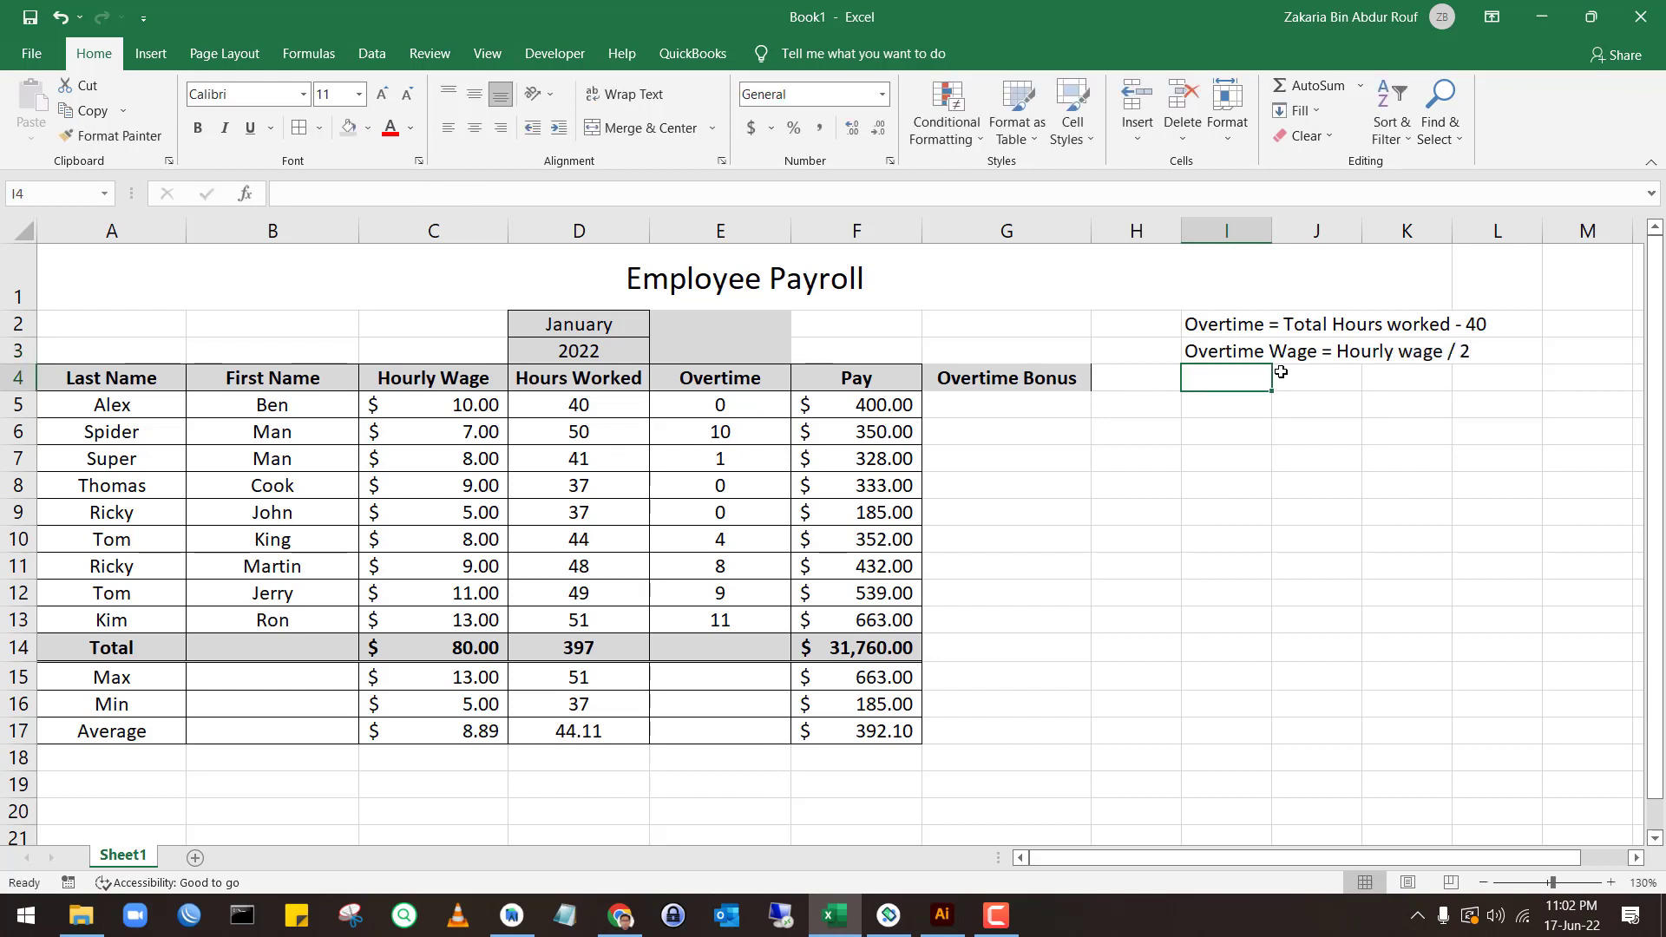
Enter the overtime bonus formula =(C5/2)*E5+D5 in G5
click(1031, 408)
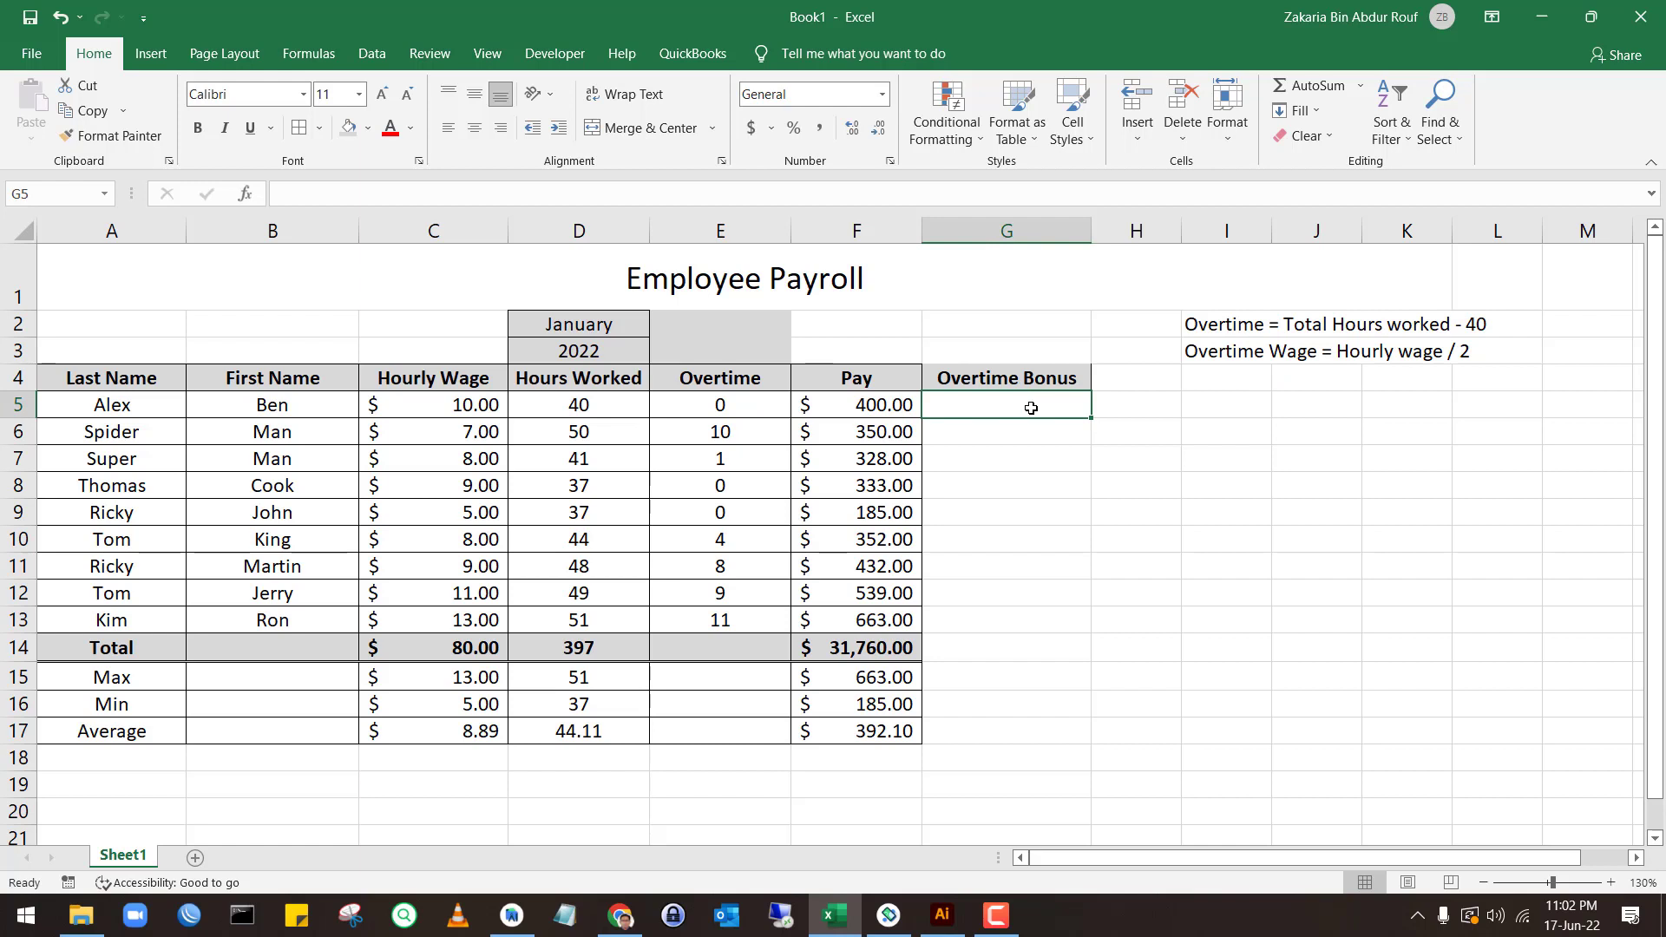
text(=)
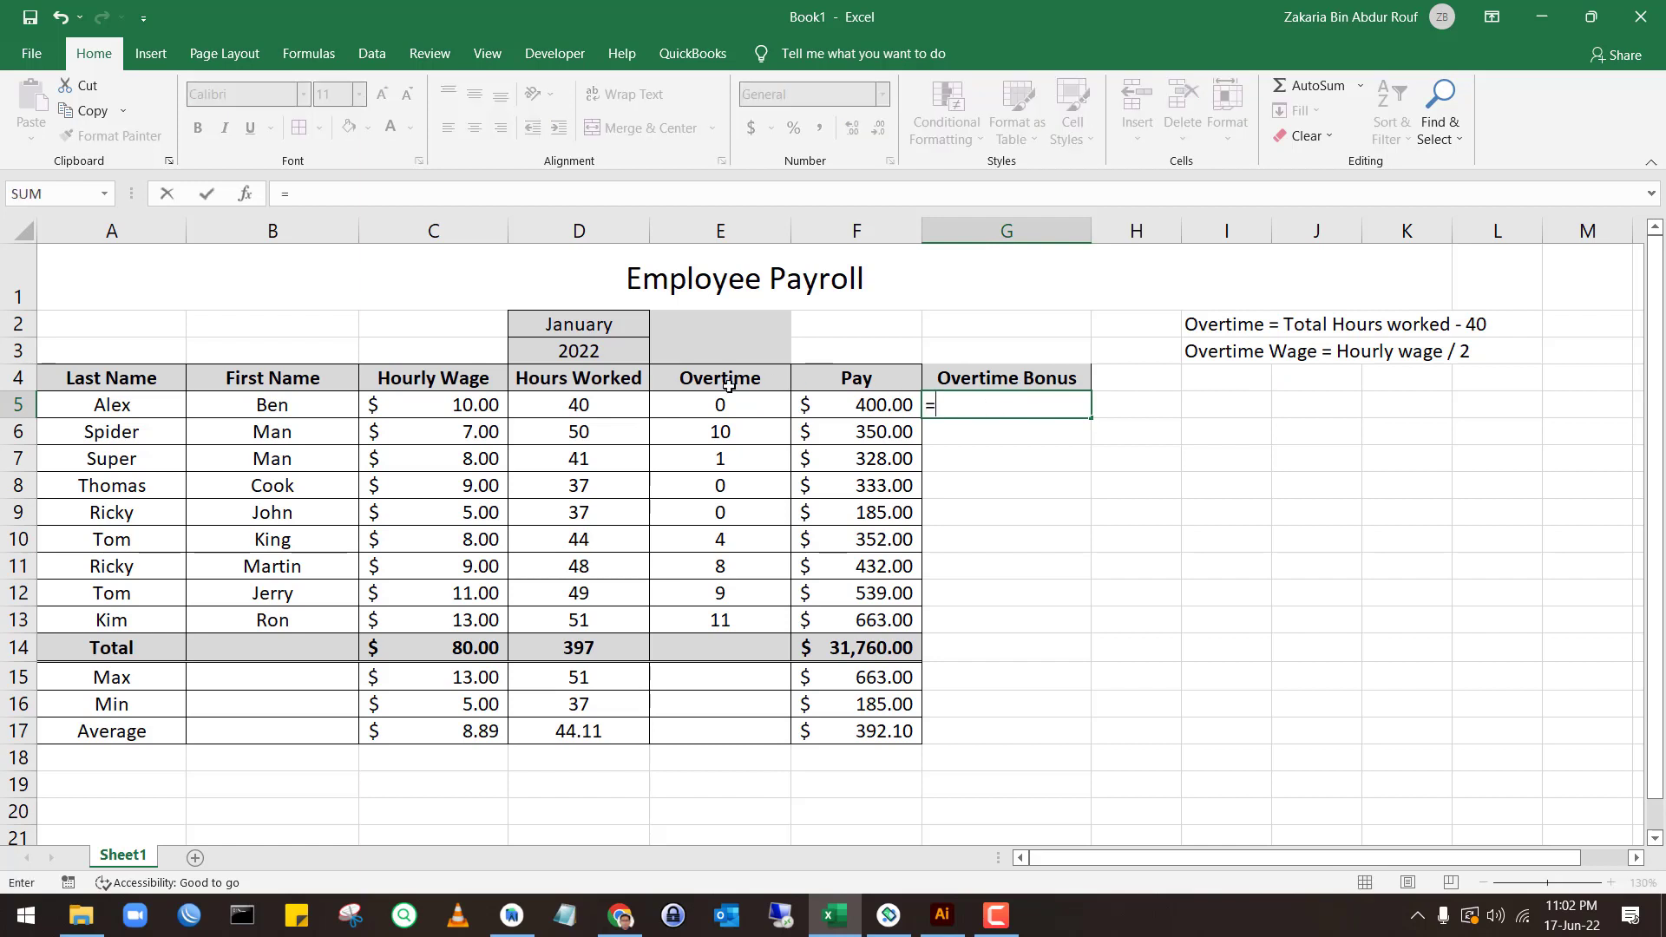
click(471, 403)
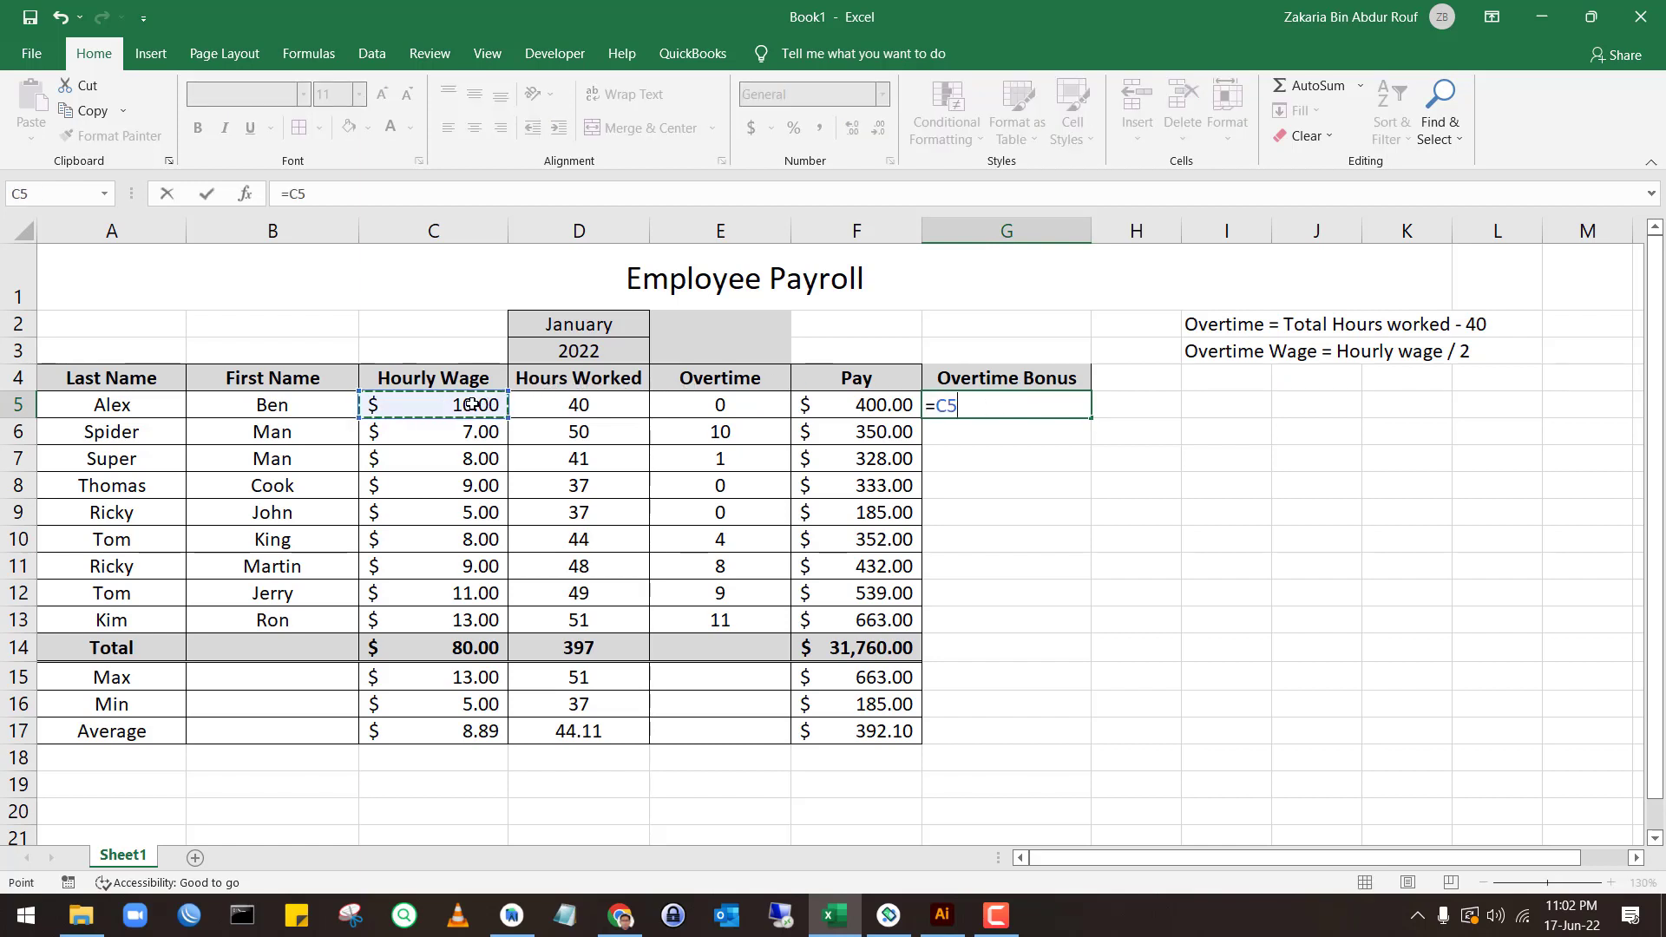
text(/2)
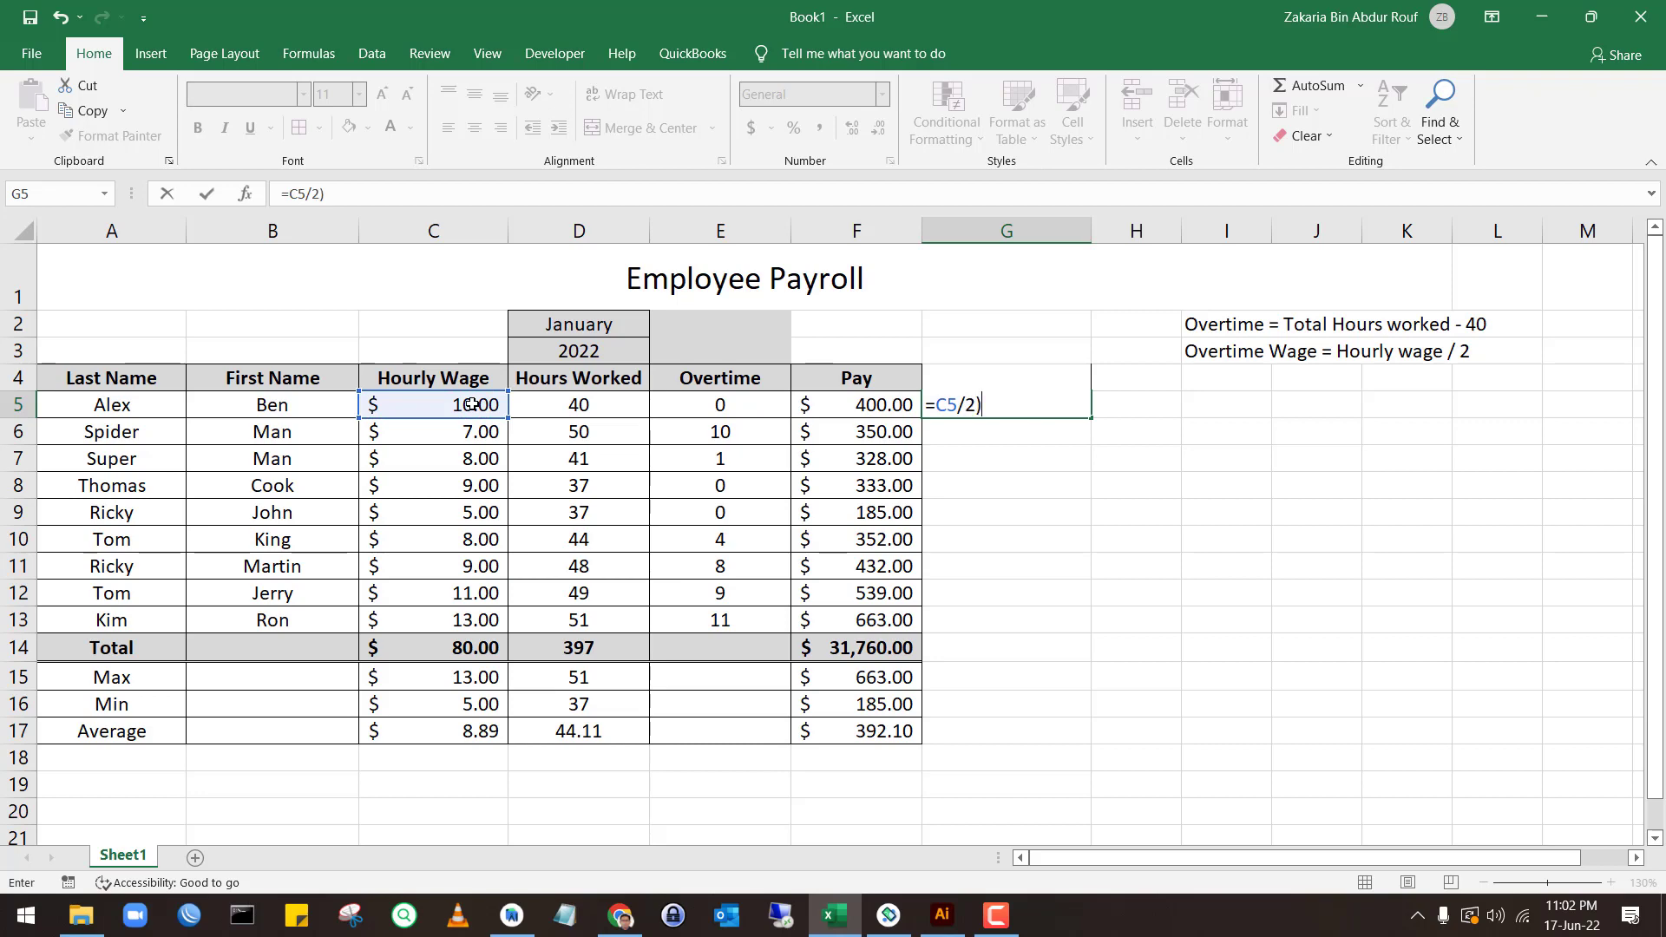
key(Return)
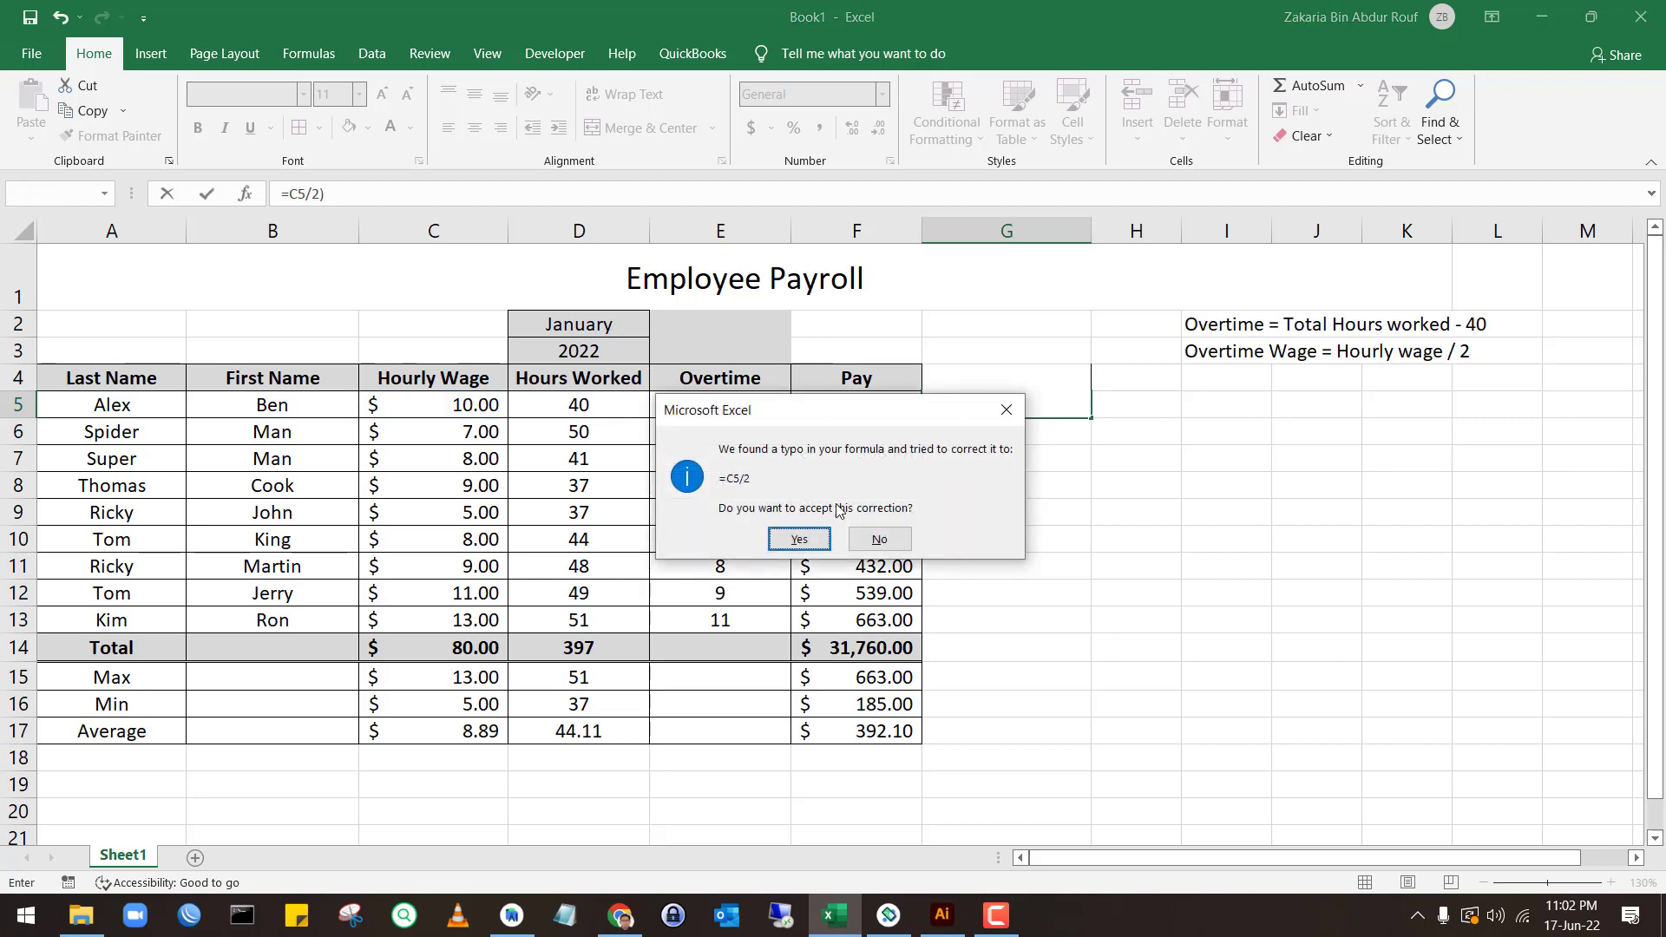
click(878, 538)
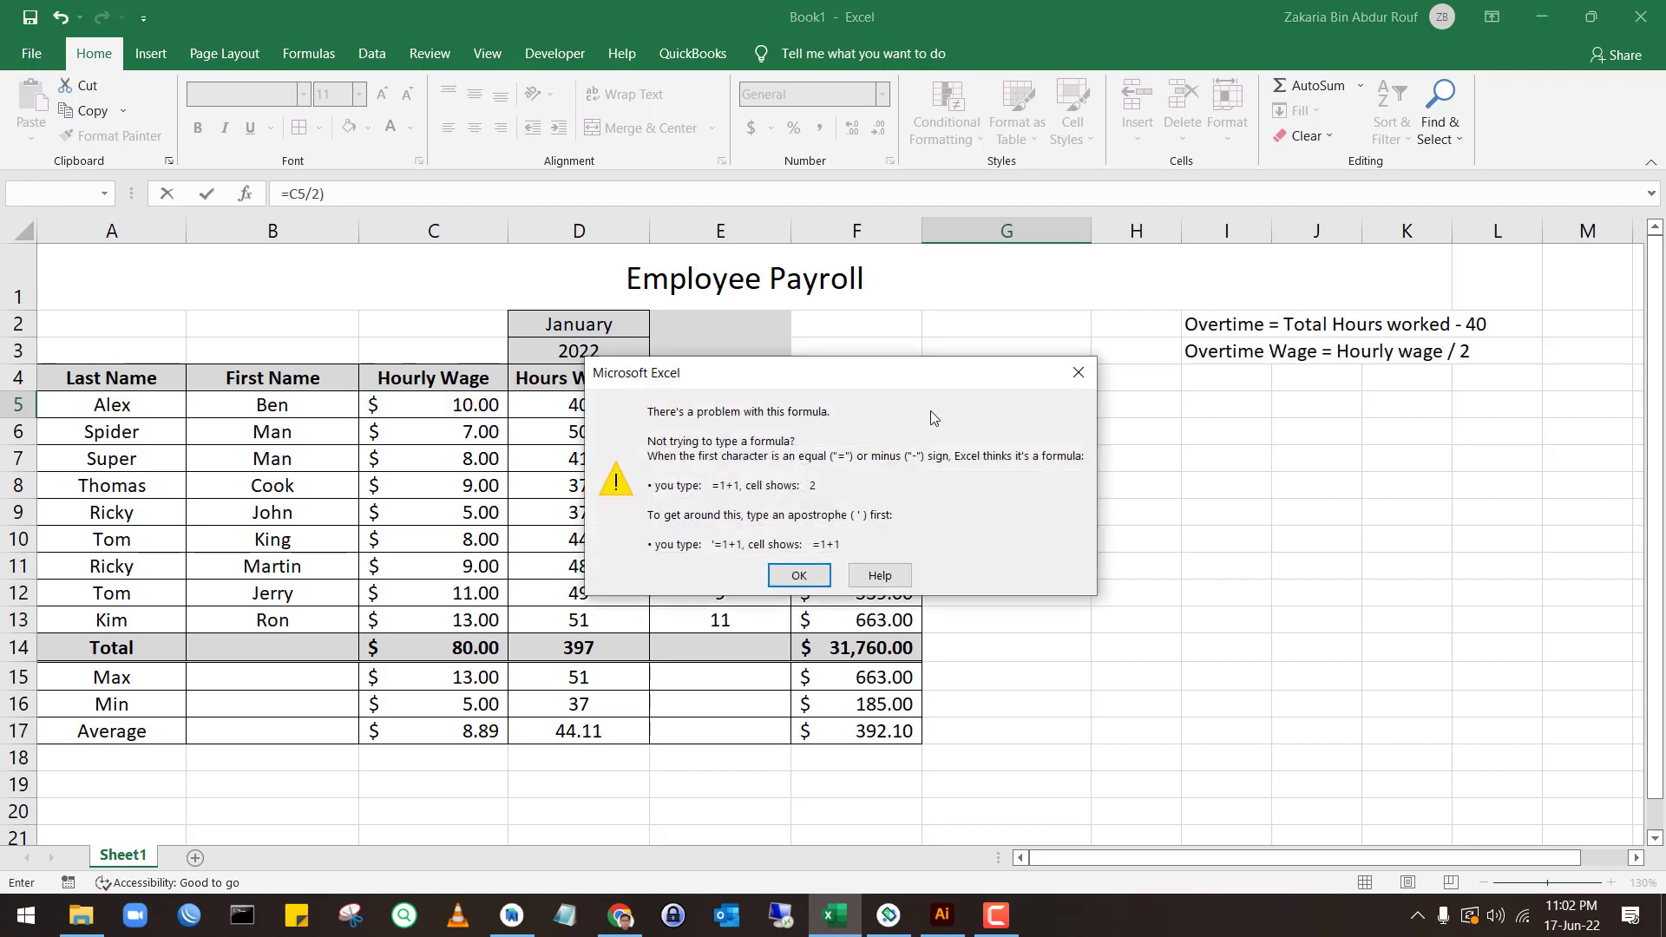
click(798, 576)
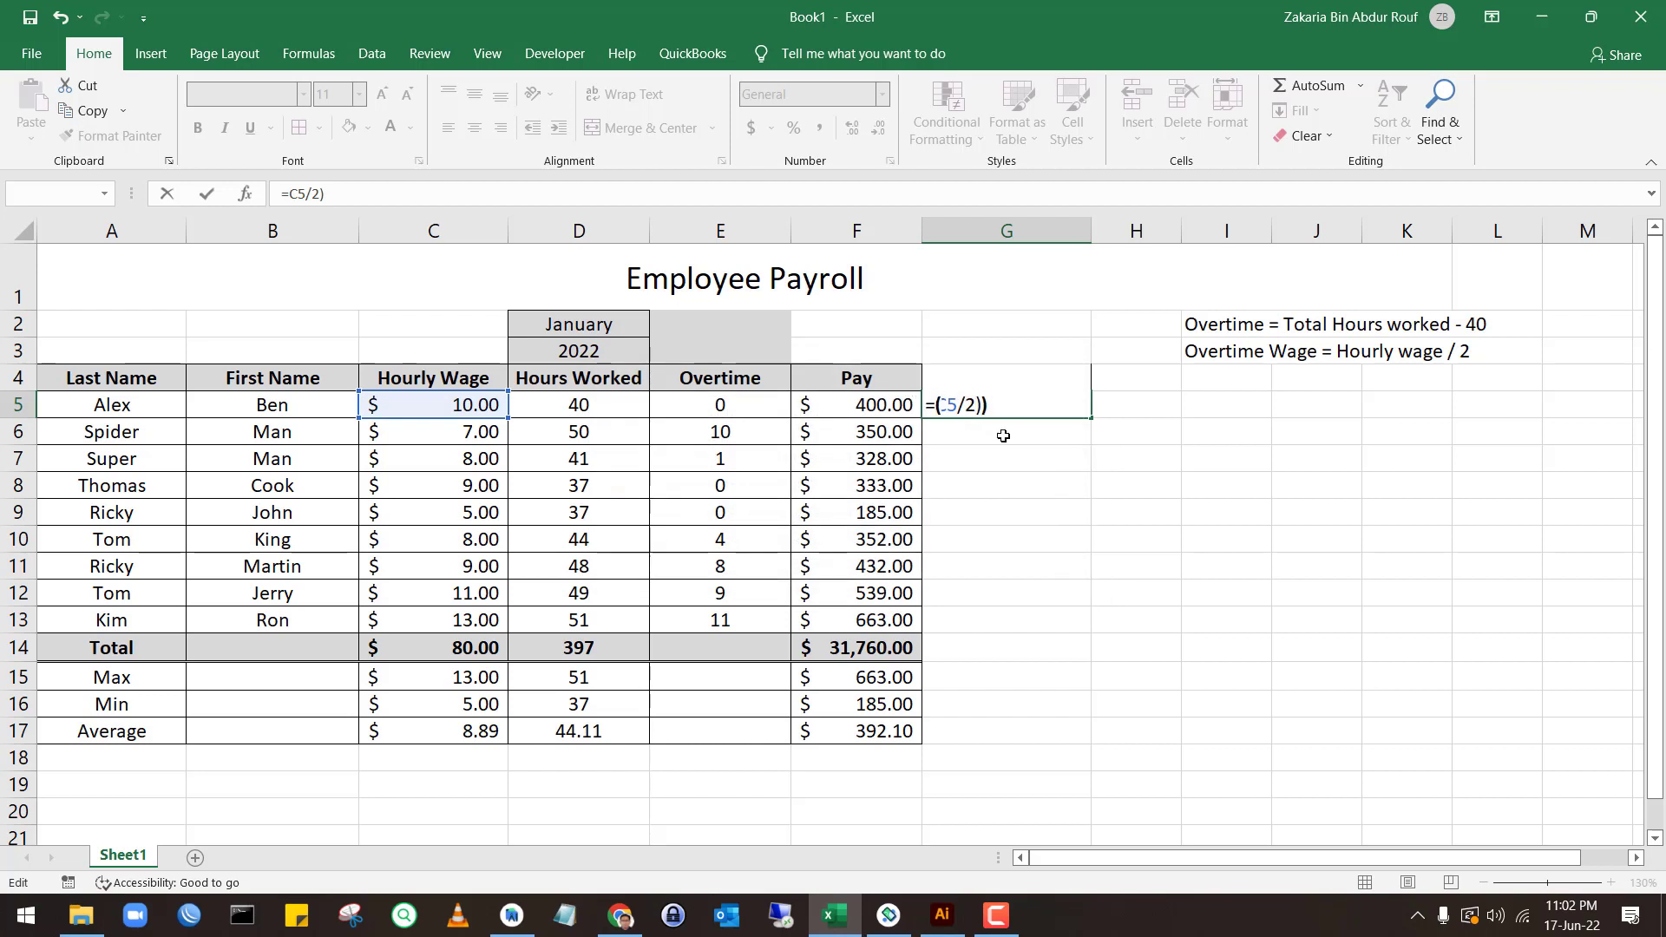
text(()
text(*)
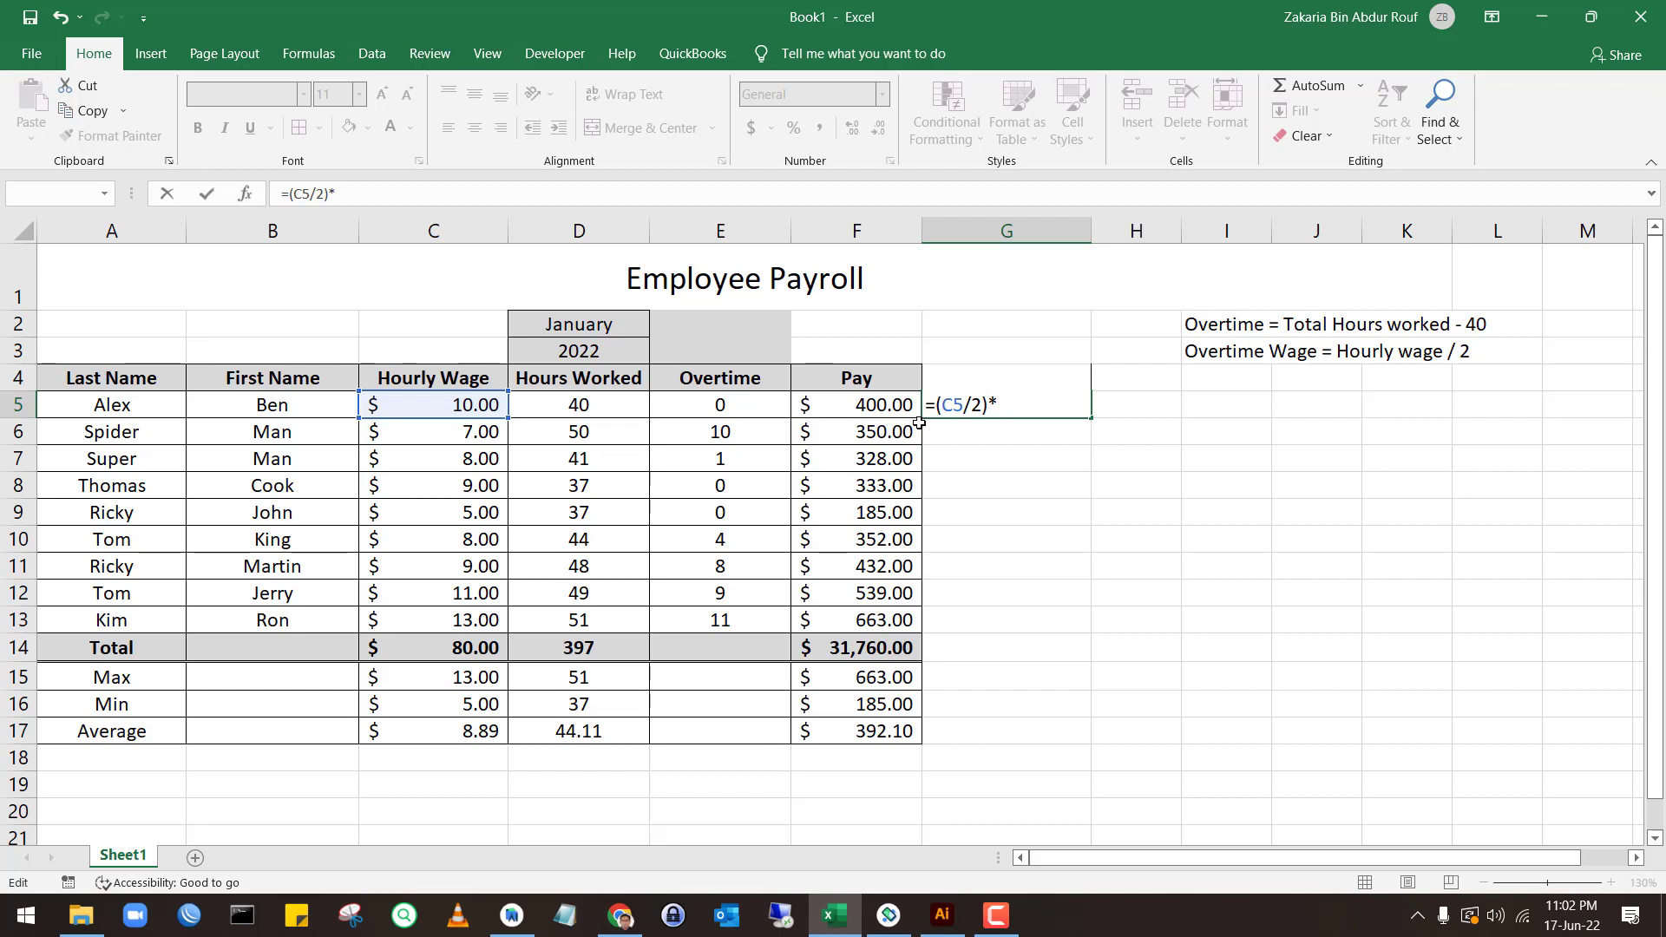
click(757, 405)
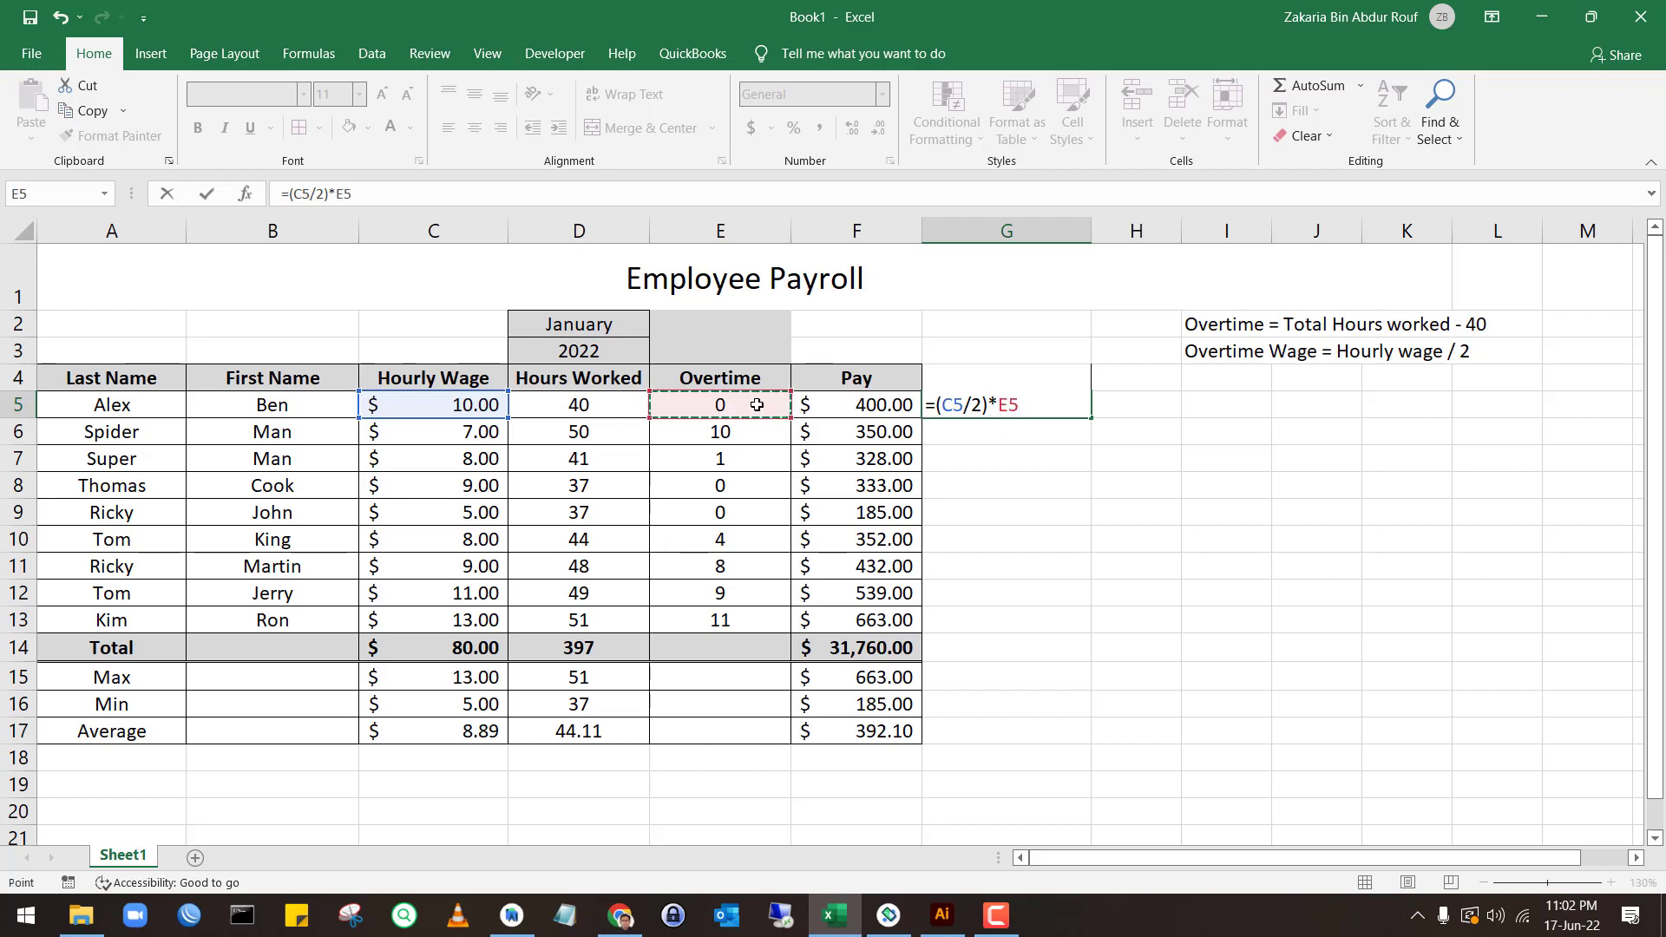
text(*)
click(558, 408)
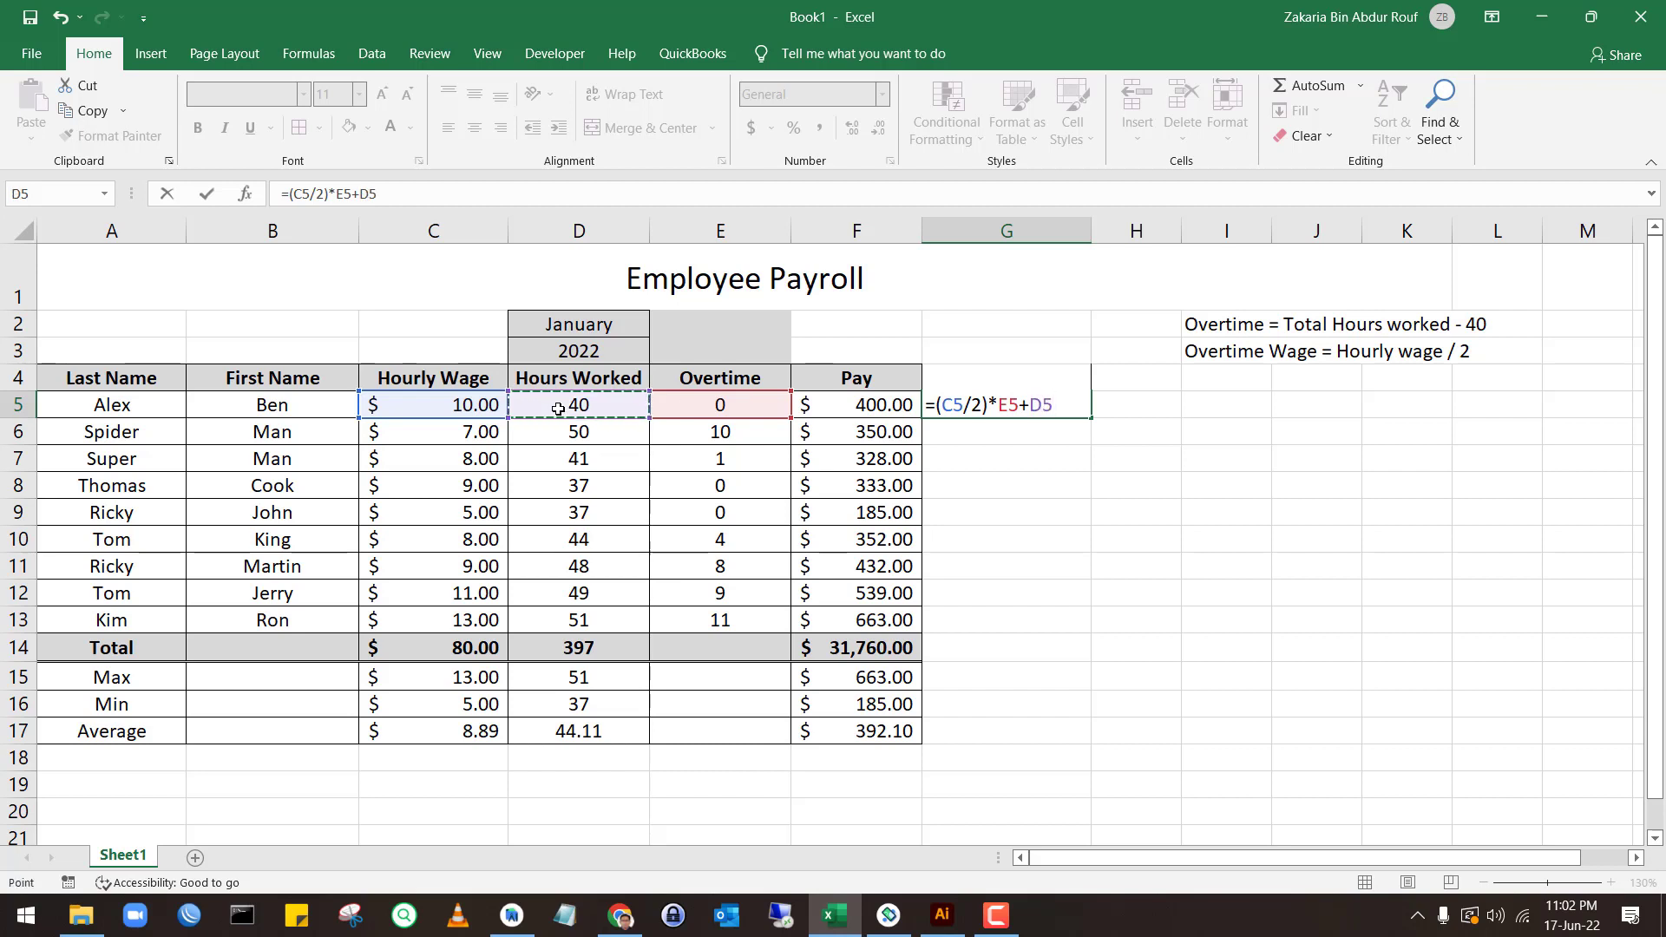
key(Return)
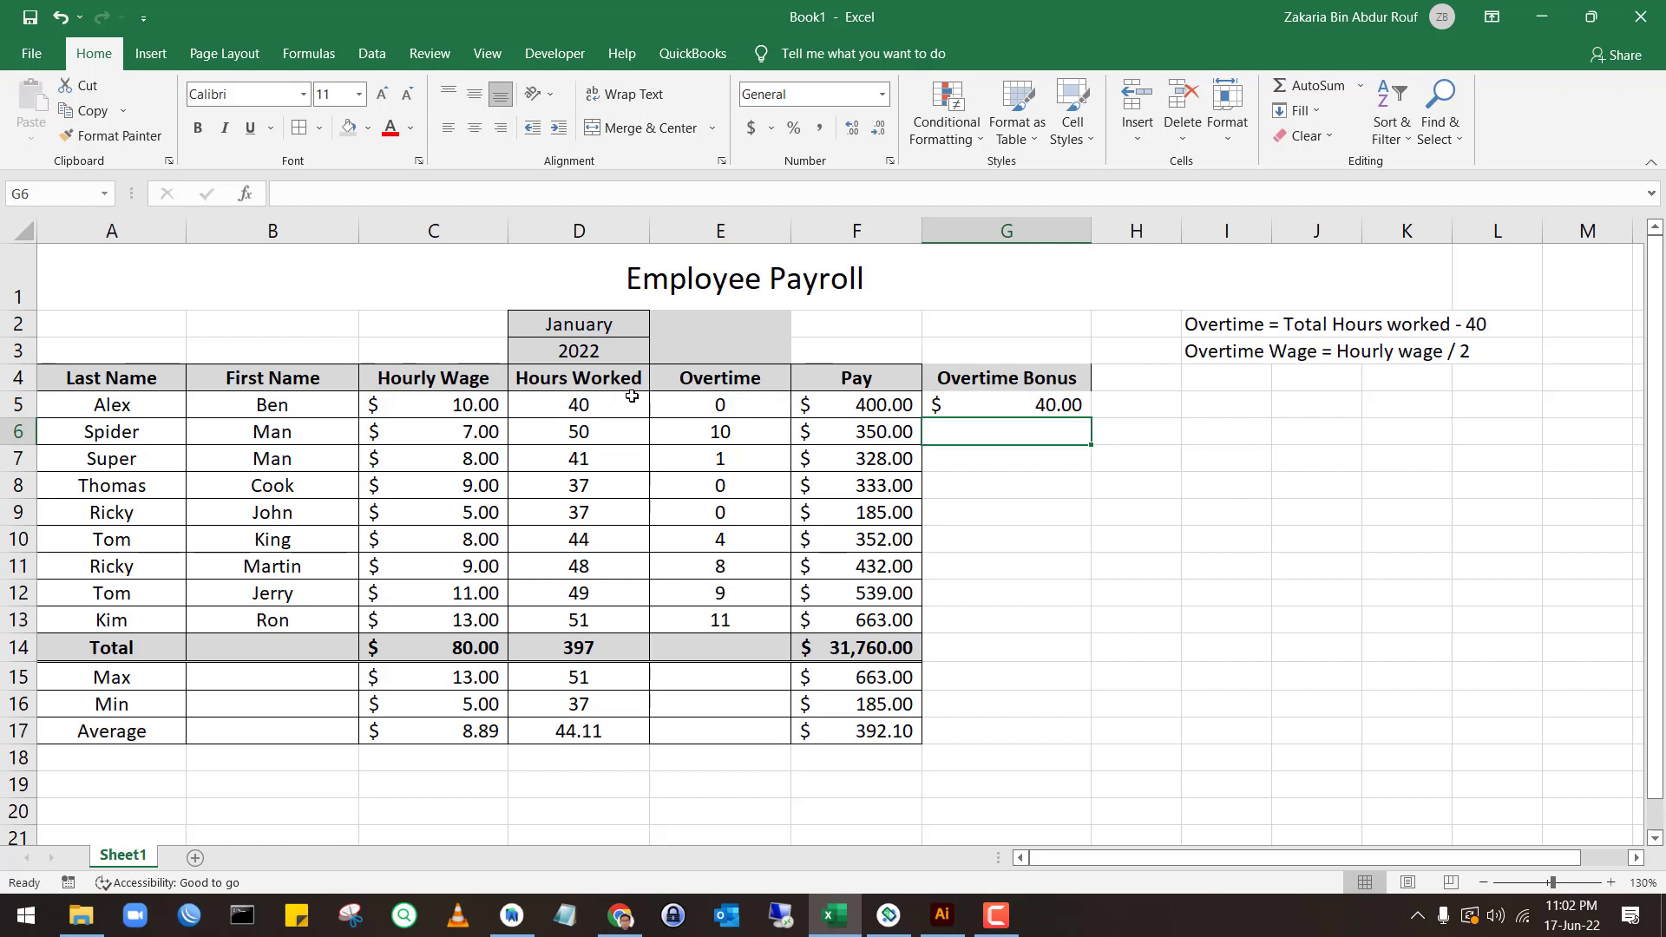
Remove the added hours term from the G5 formula so it reads =(C5/2)*E5
click(986, 404)
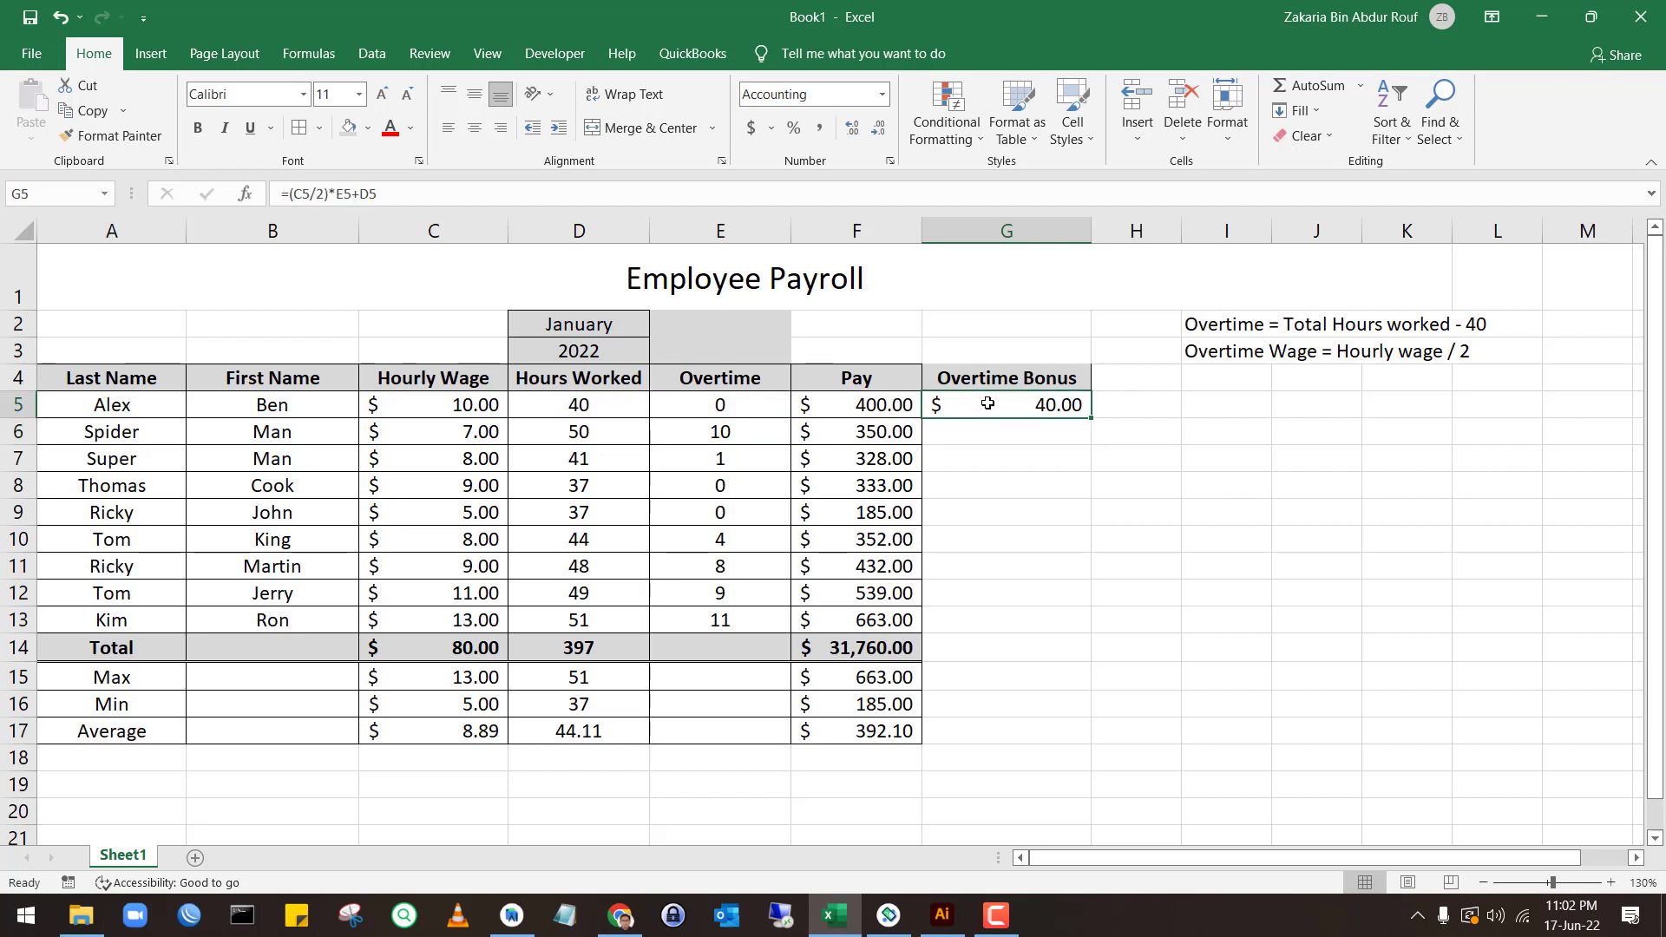
click(406, 198)
key(BackSpace)
key(BackSpace)
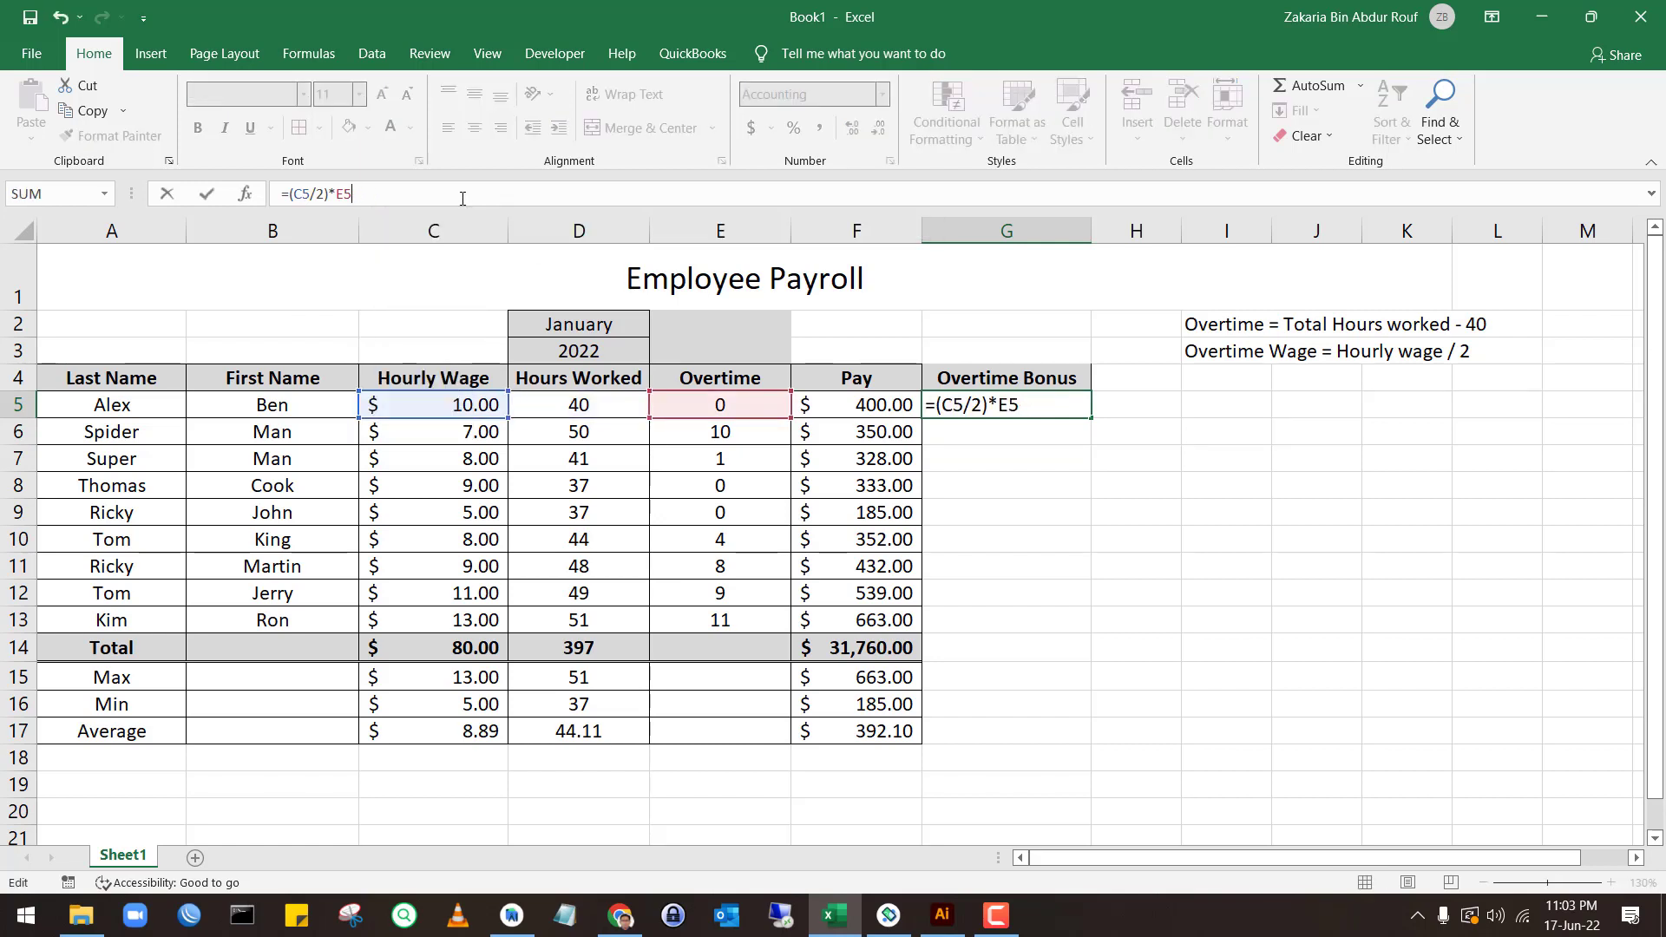
key(Return)
Fill the overtime bonus formula from G5 down to G13 and check the formula in G10
click(1038, 399)
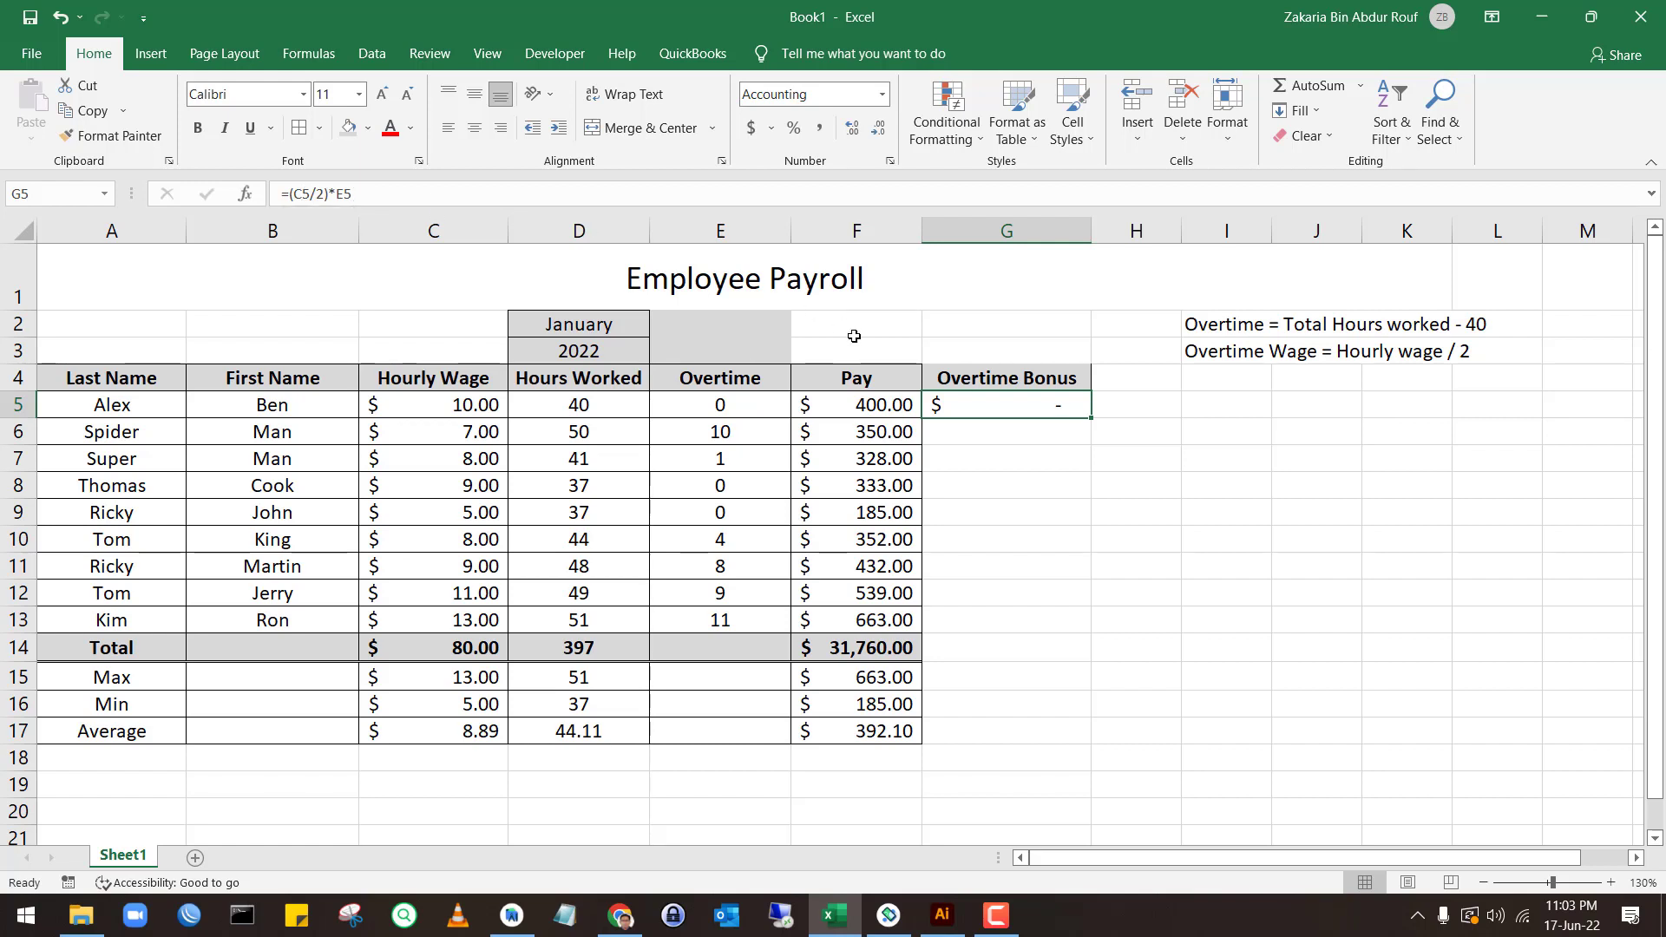
drag(1091, 419, 1089, 643)
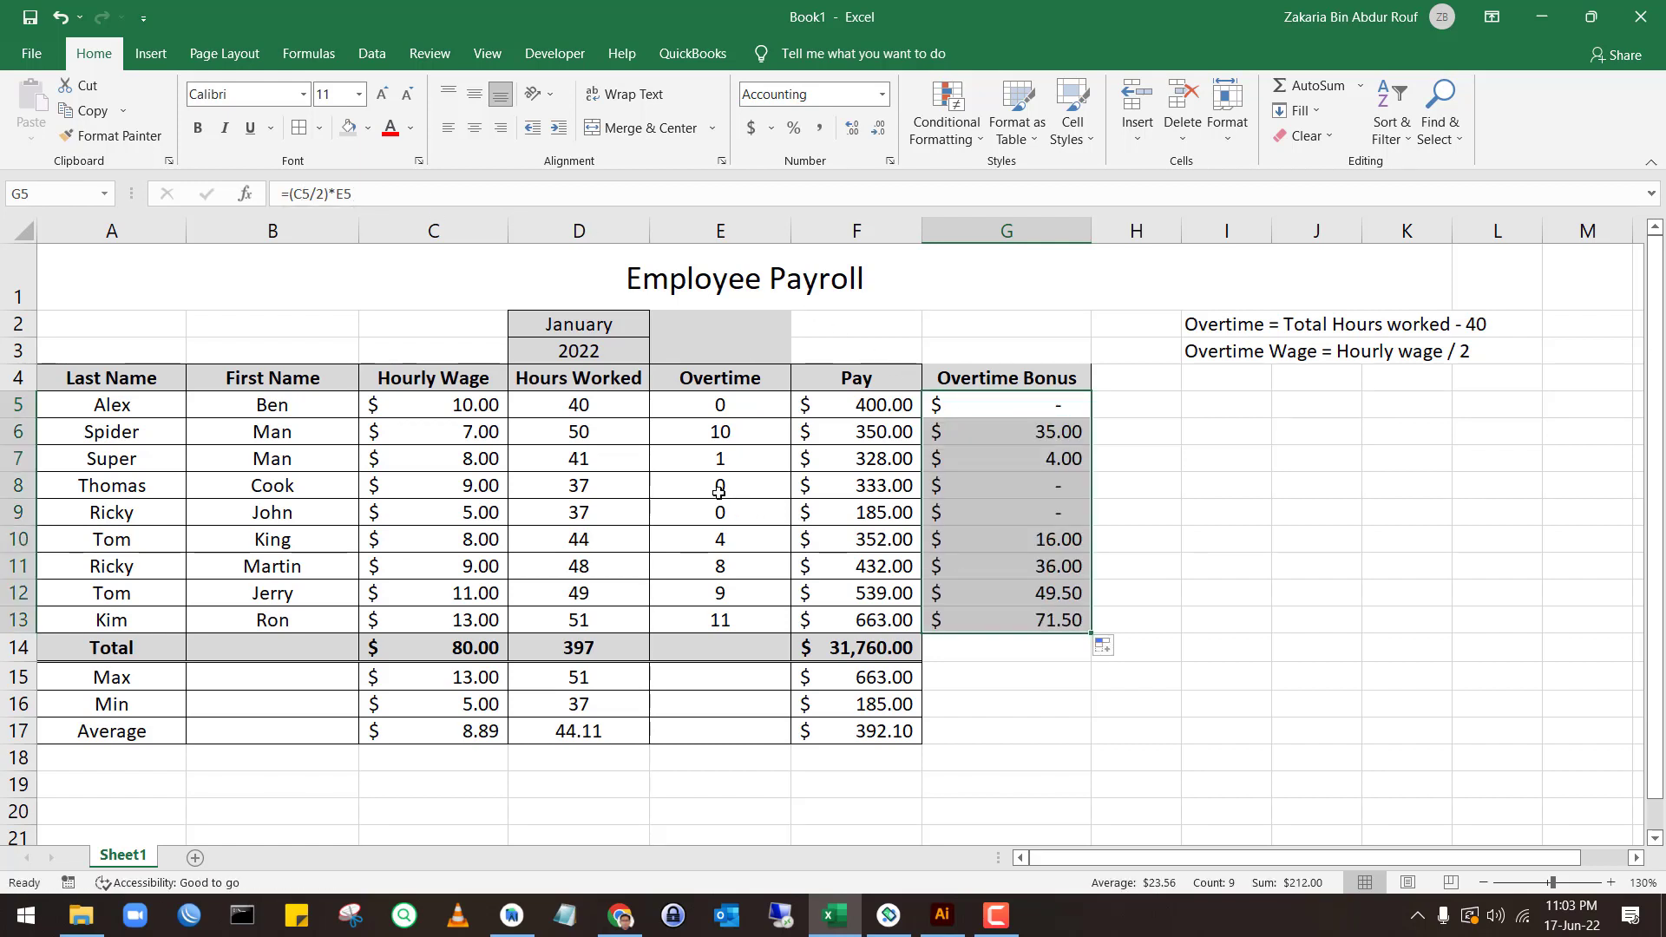
click(1047, 536)
Try wrapping the G5 bonus formula in a condition: =IF((C5/2)*E5 > 0, (C5/2)*E5,0)
click(1044, 413)
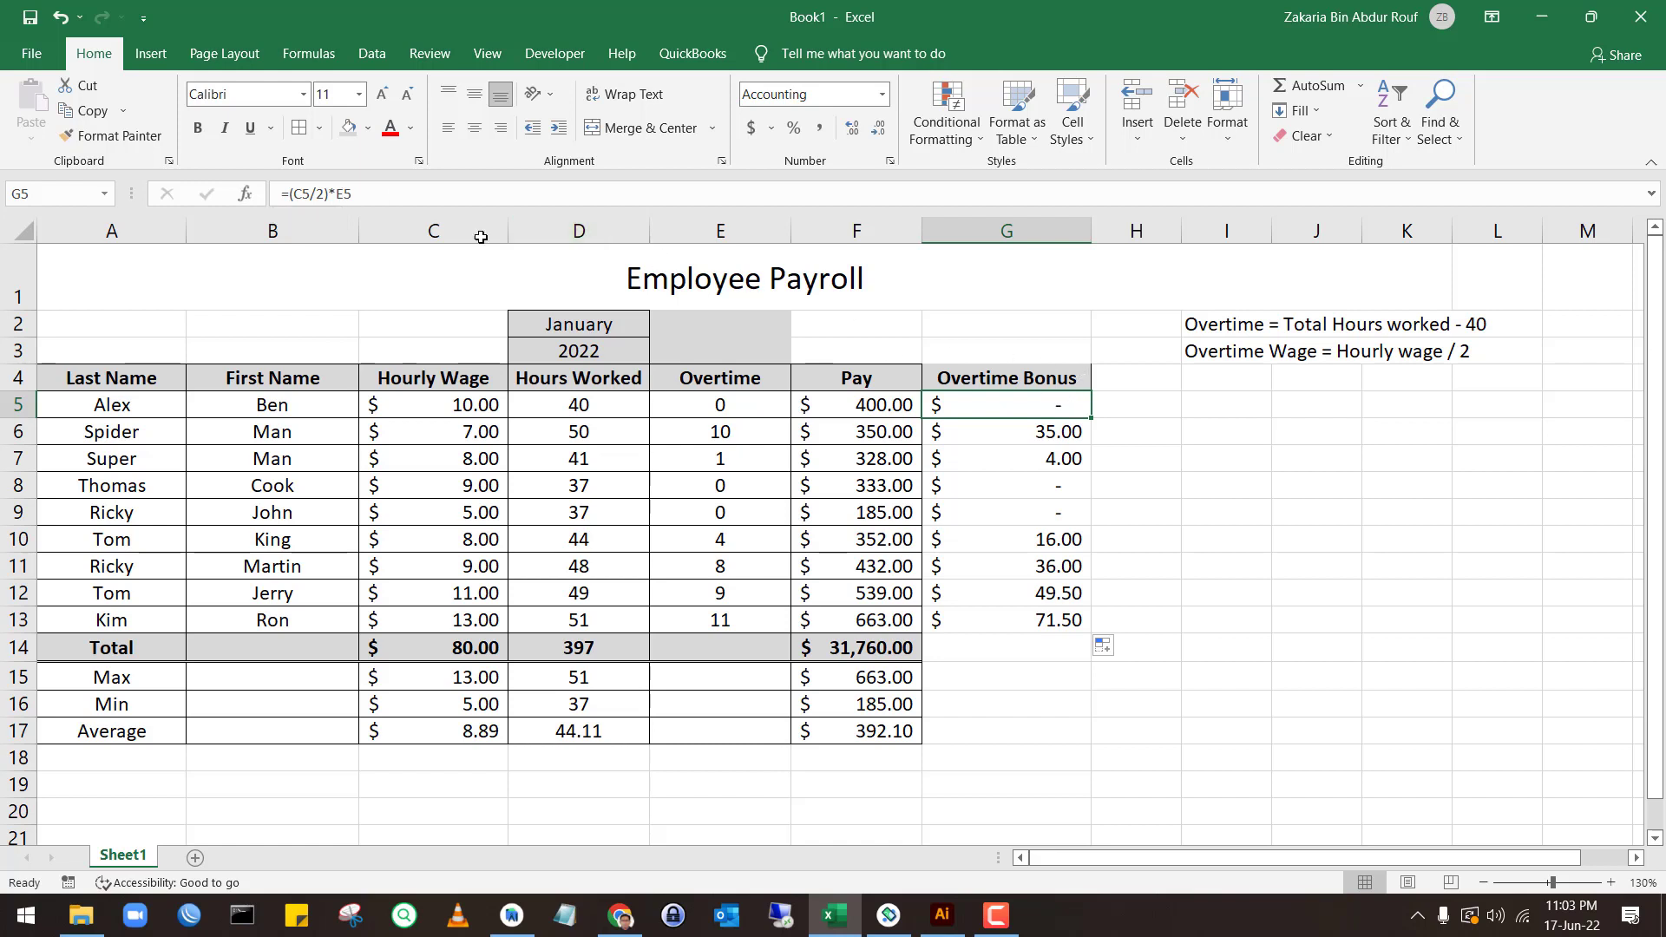
click(290, 192)
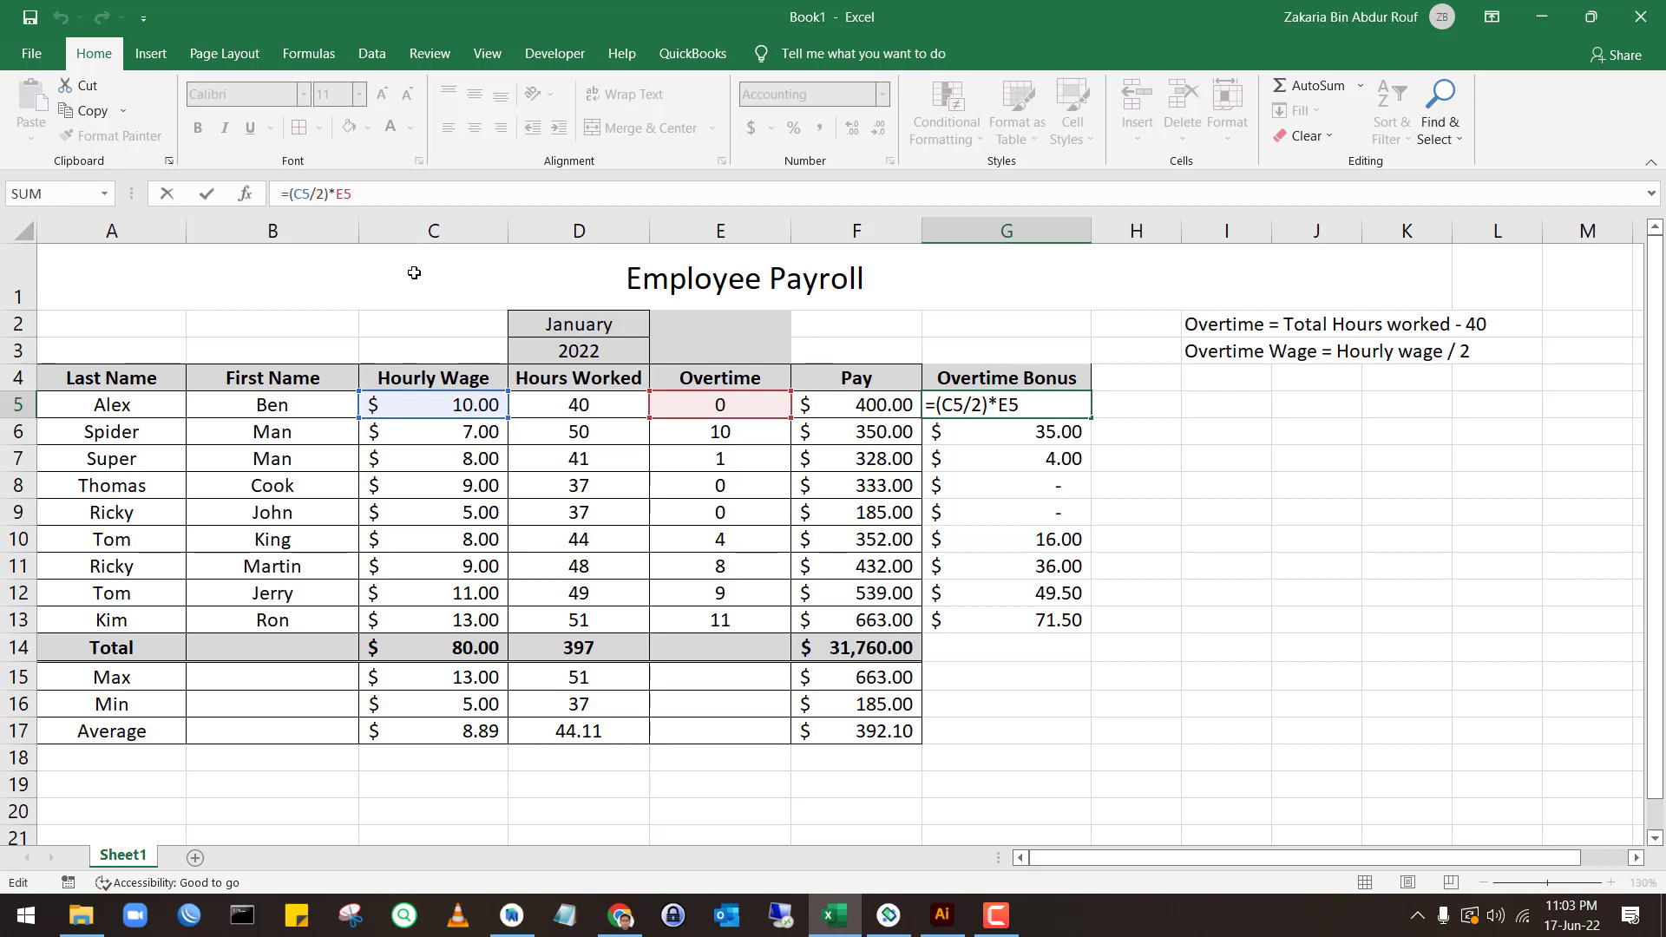
text(if)
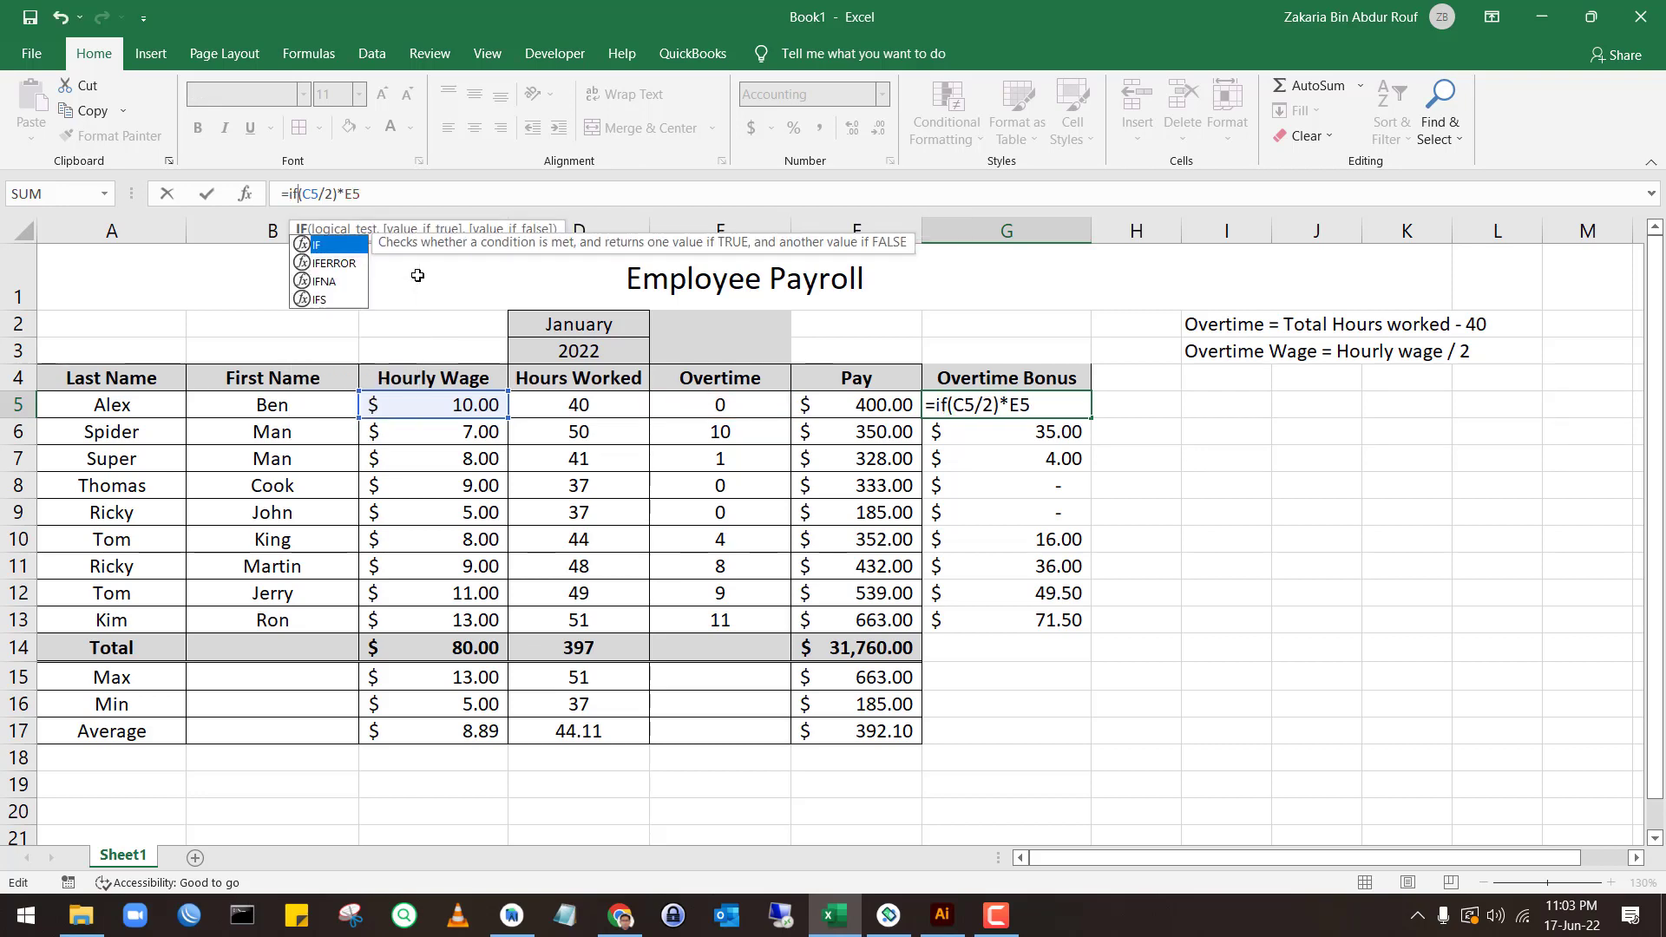
text(()
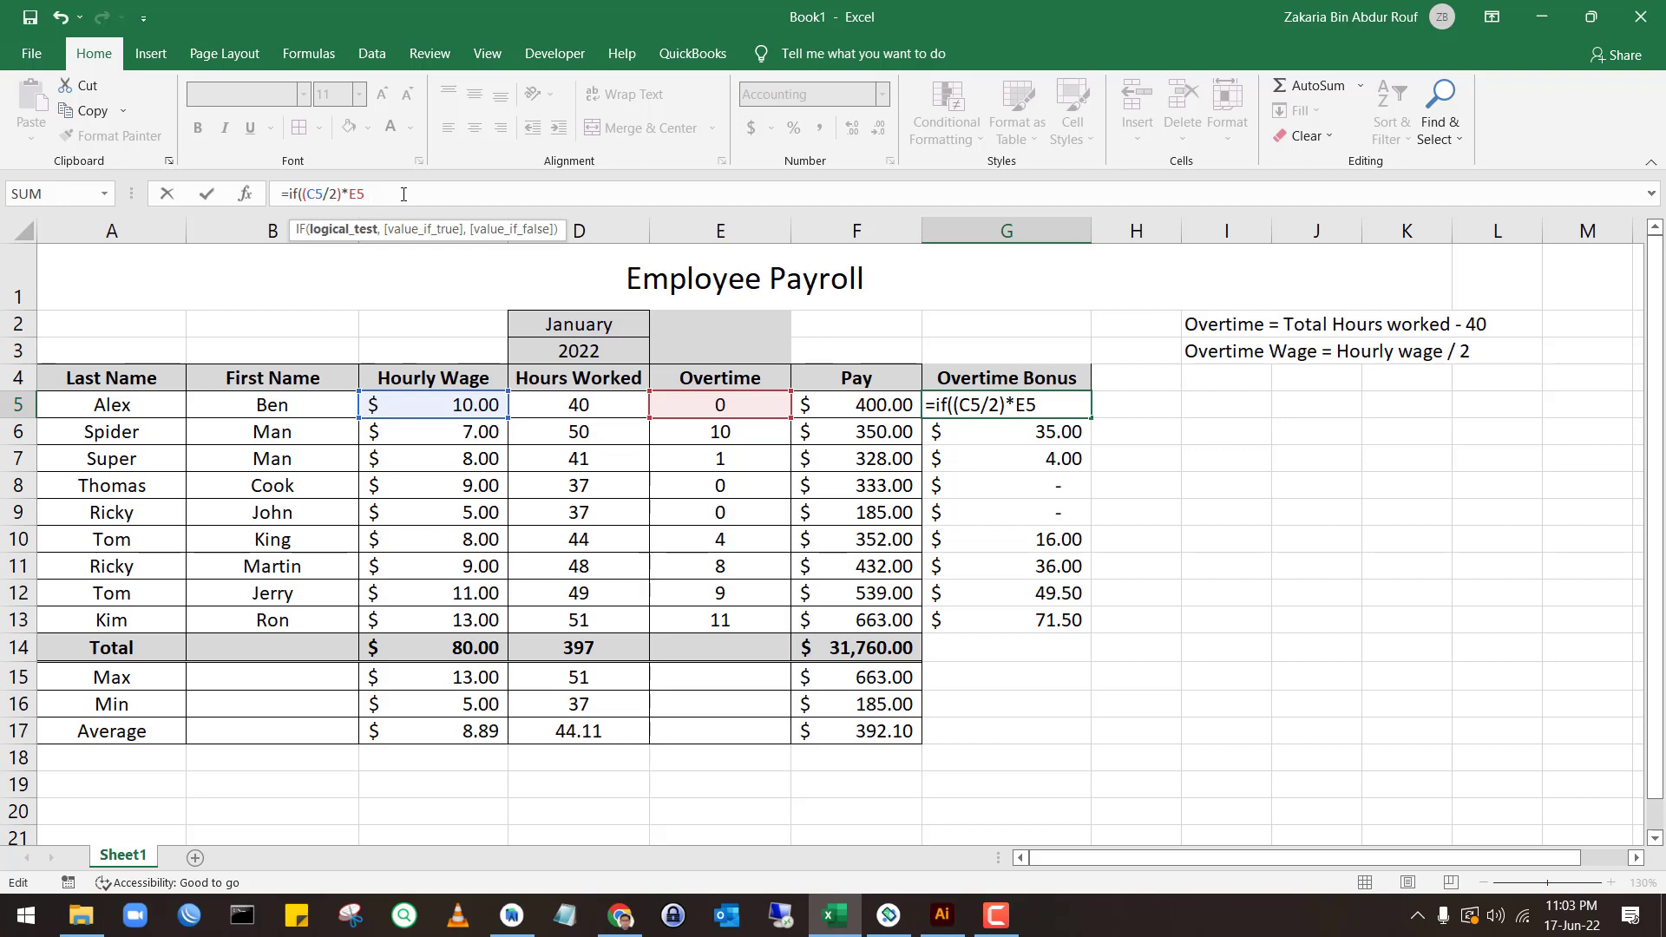
text(> 0,)
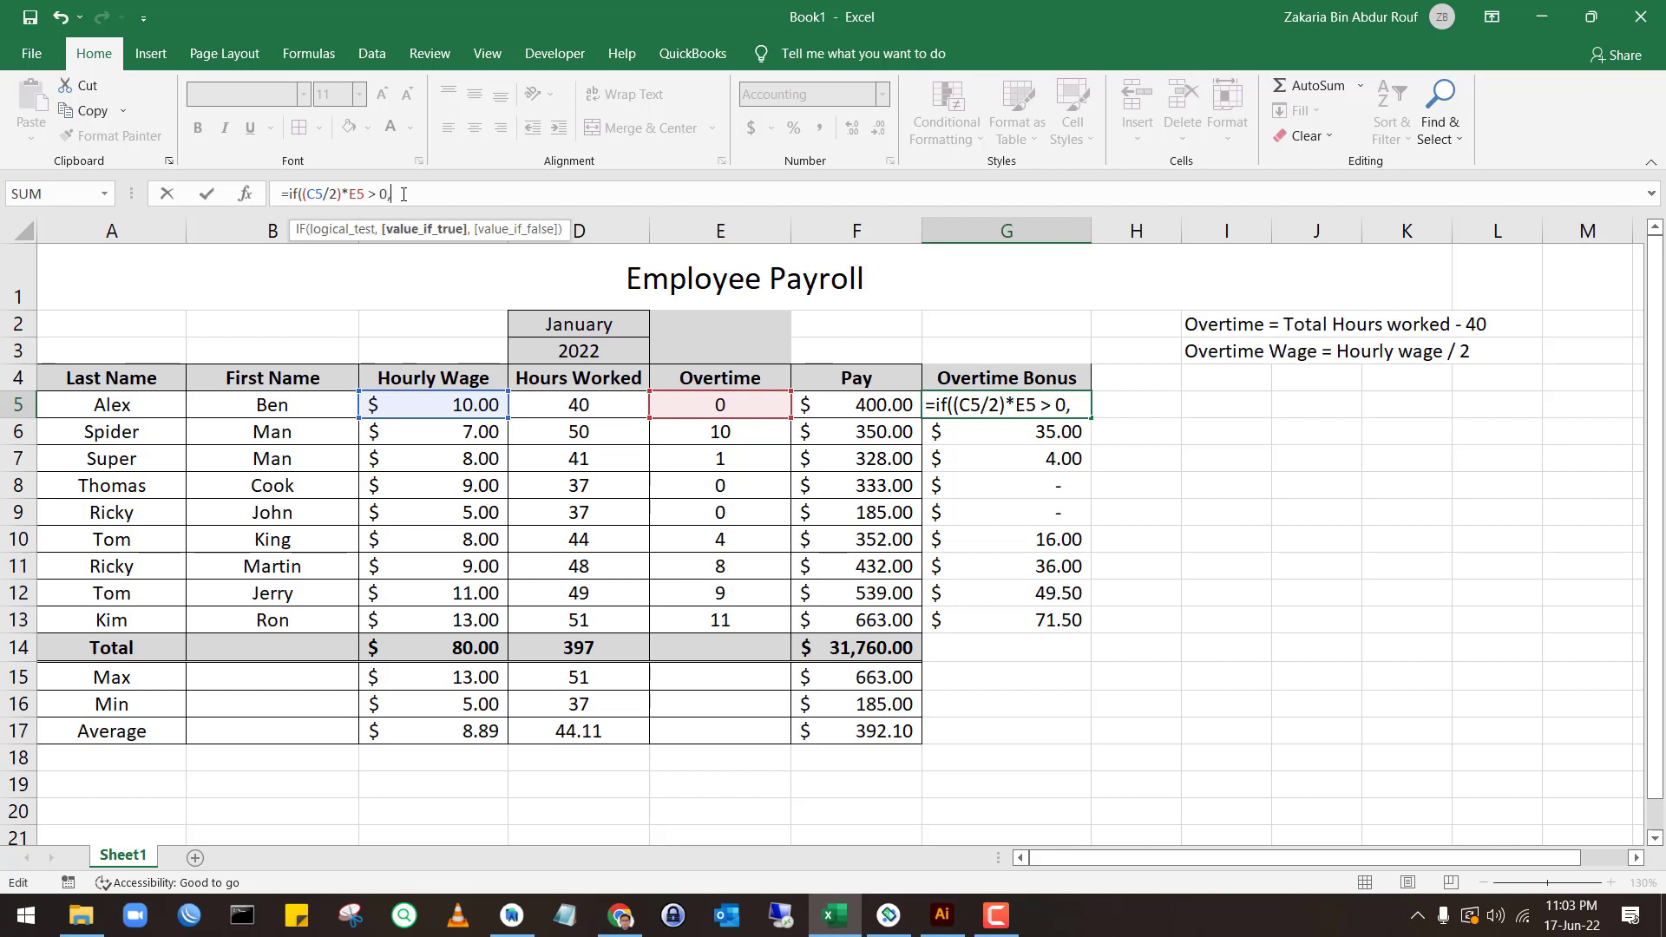
drag(368, 192, 302, 193)
key(ctrl+c)
click(404, 193)
key(ctrl+v)
text(,0)
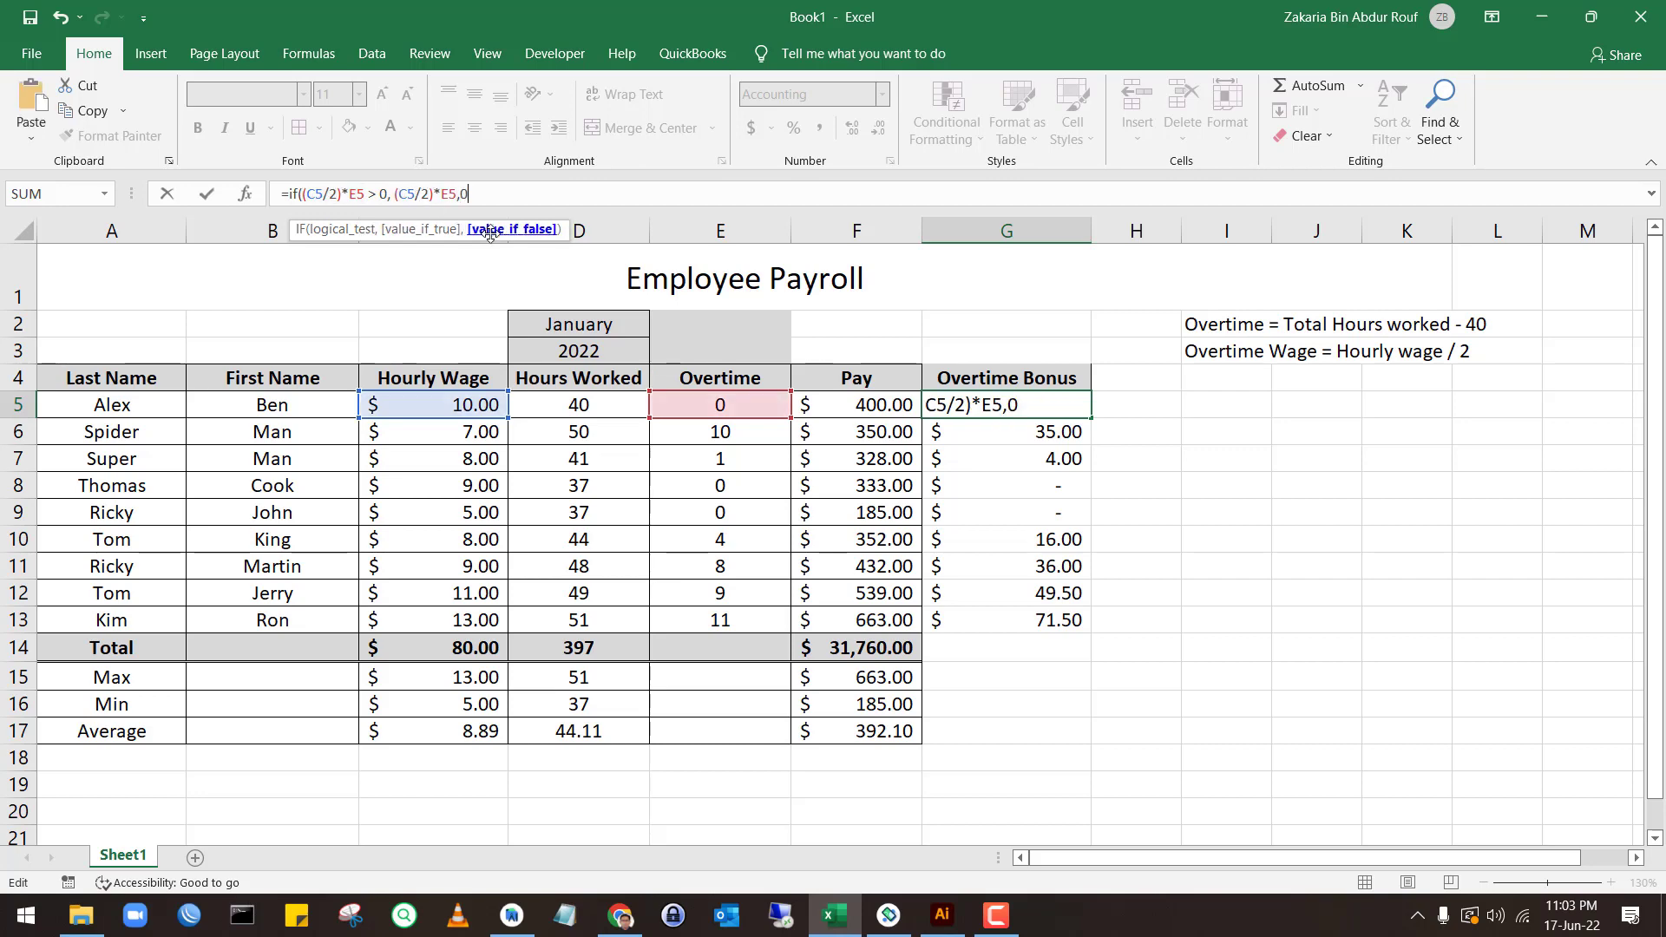
key(Return)
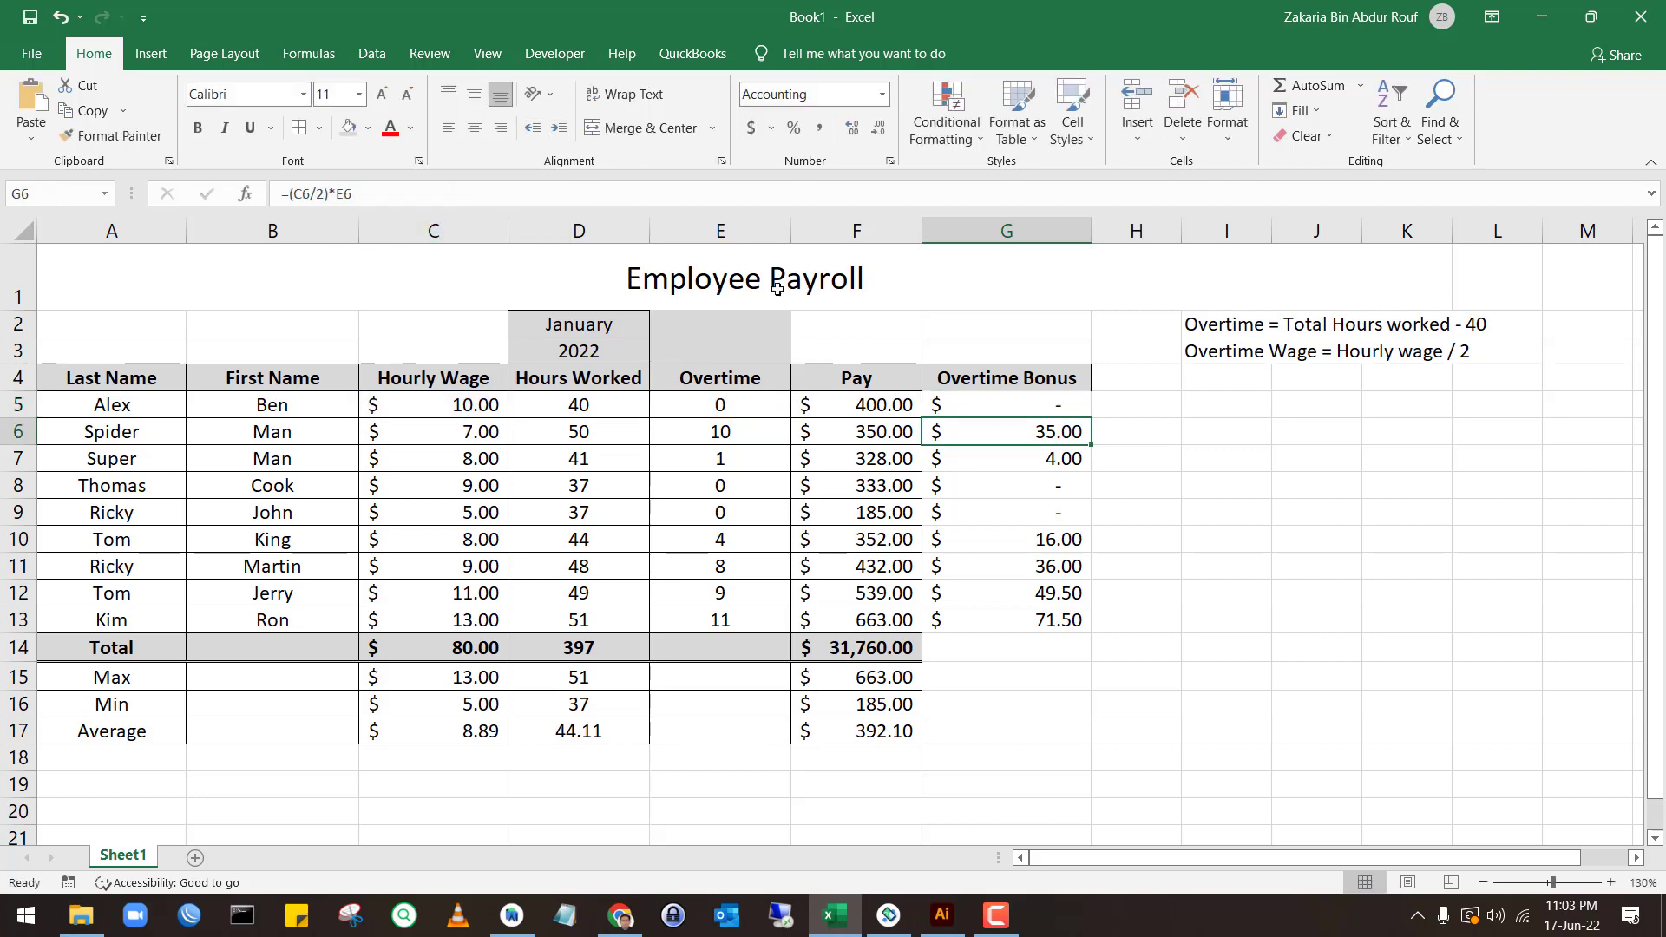
click(970, 400)
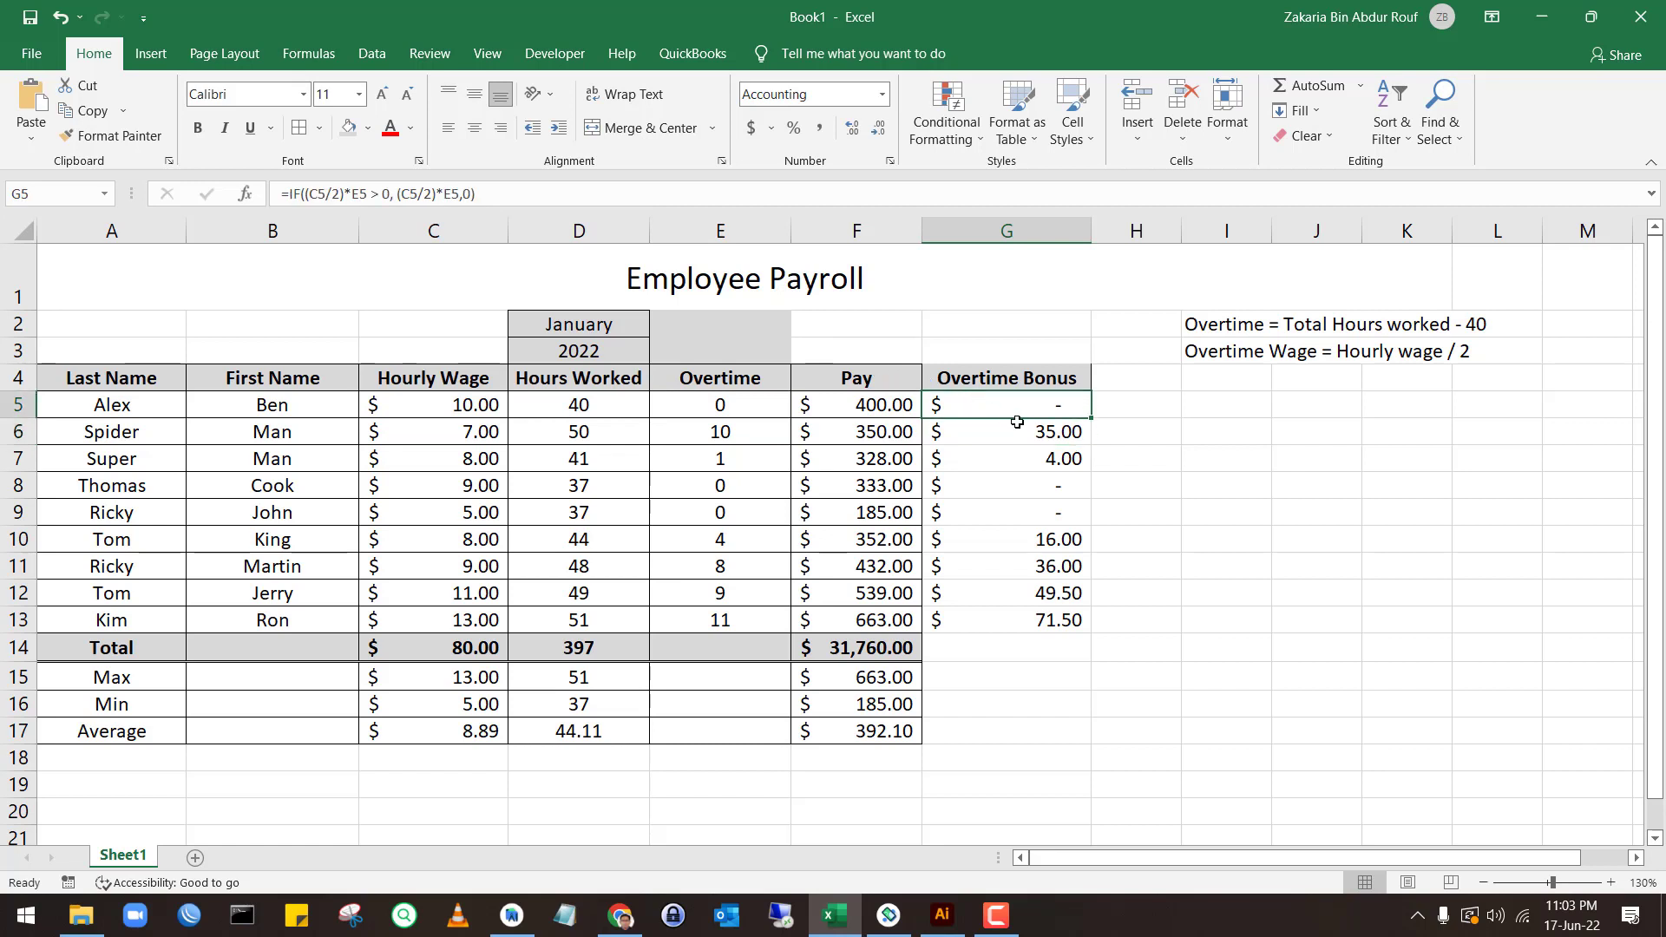
Undo the IF formula in G5 and check the bonus formulas in G5, G6 and G8
key(ctrl+z)
click(1041, 480)
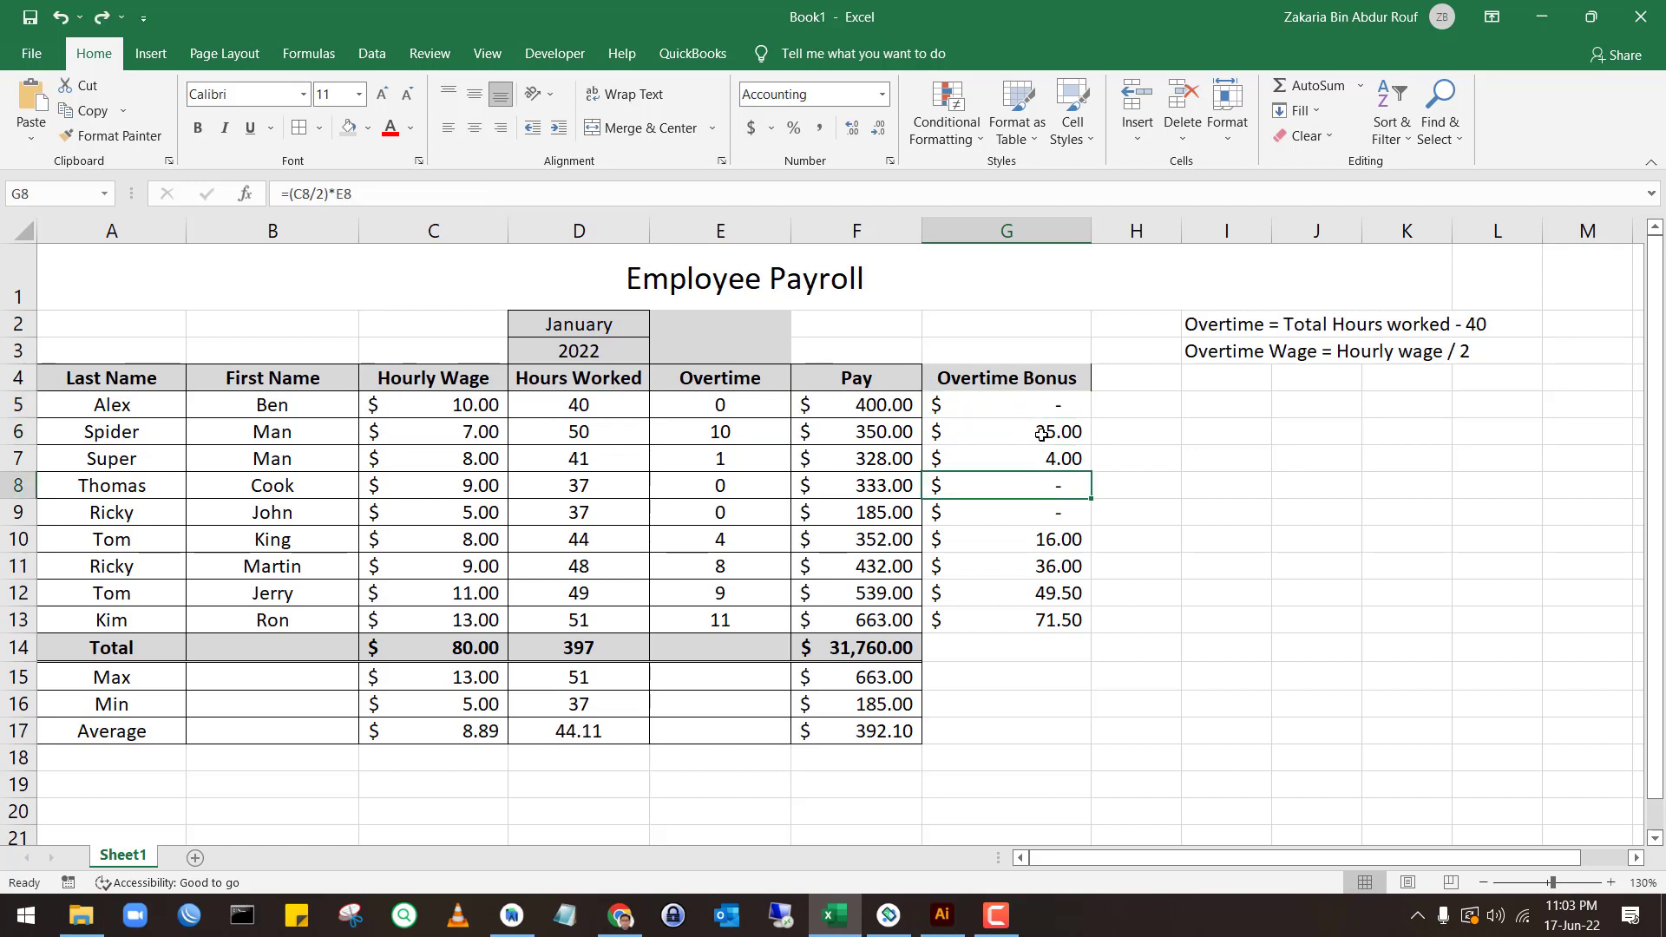
click(1042, 435)
click(1040, 411)
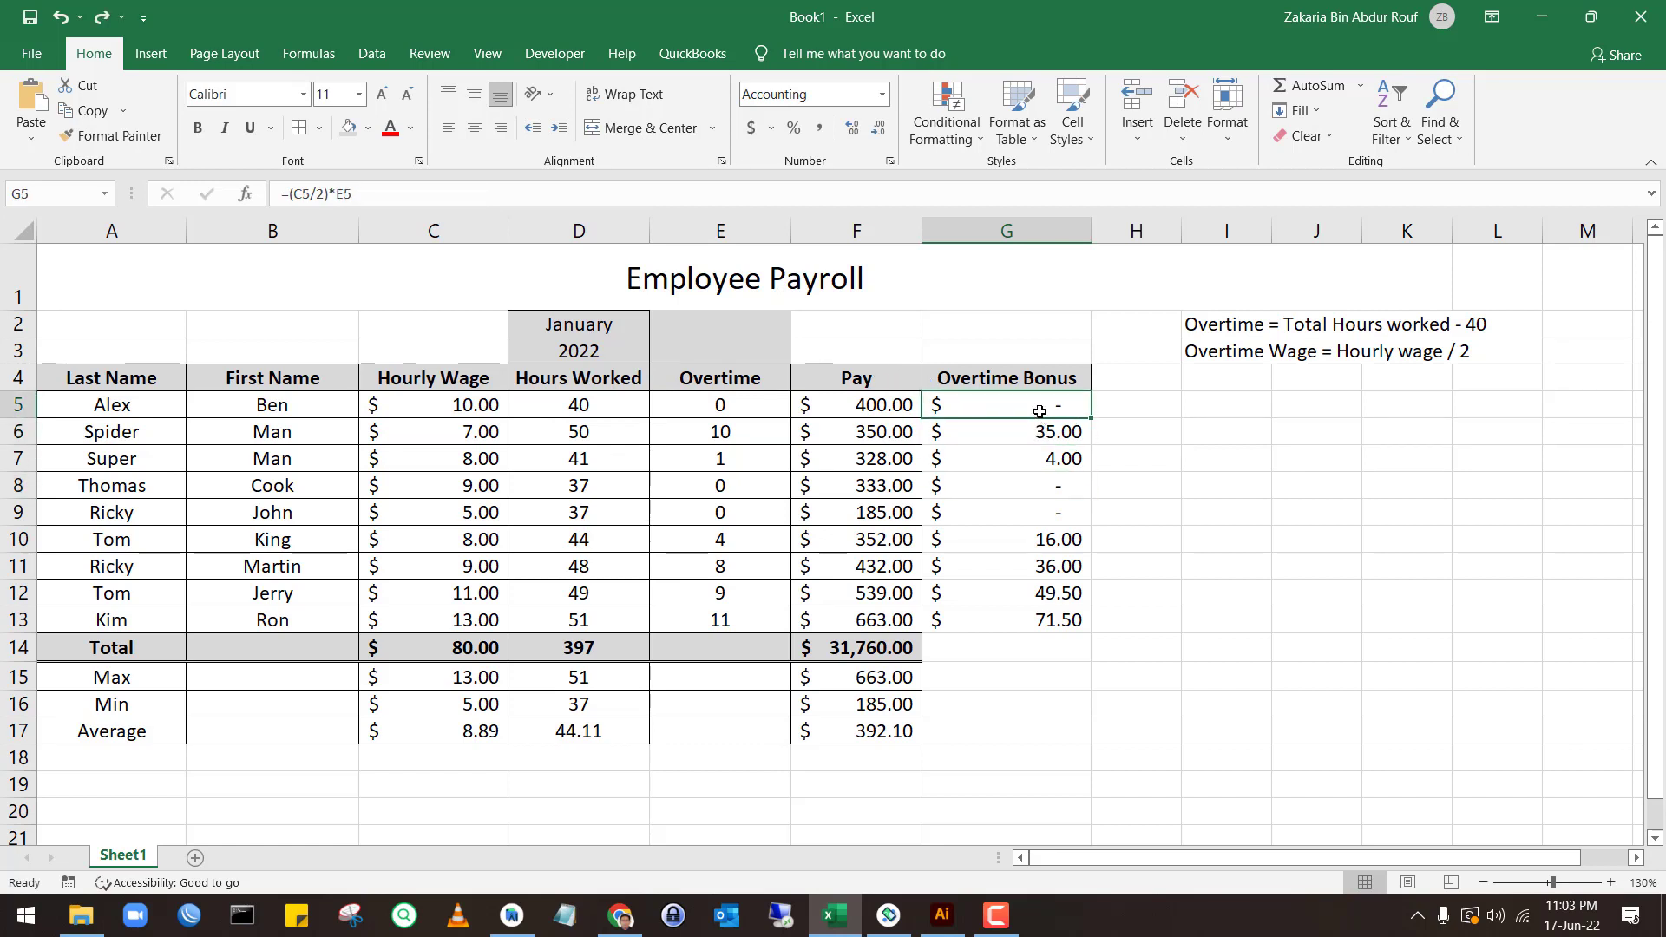
click(1044, 483)
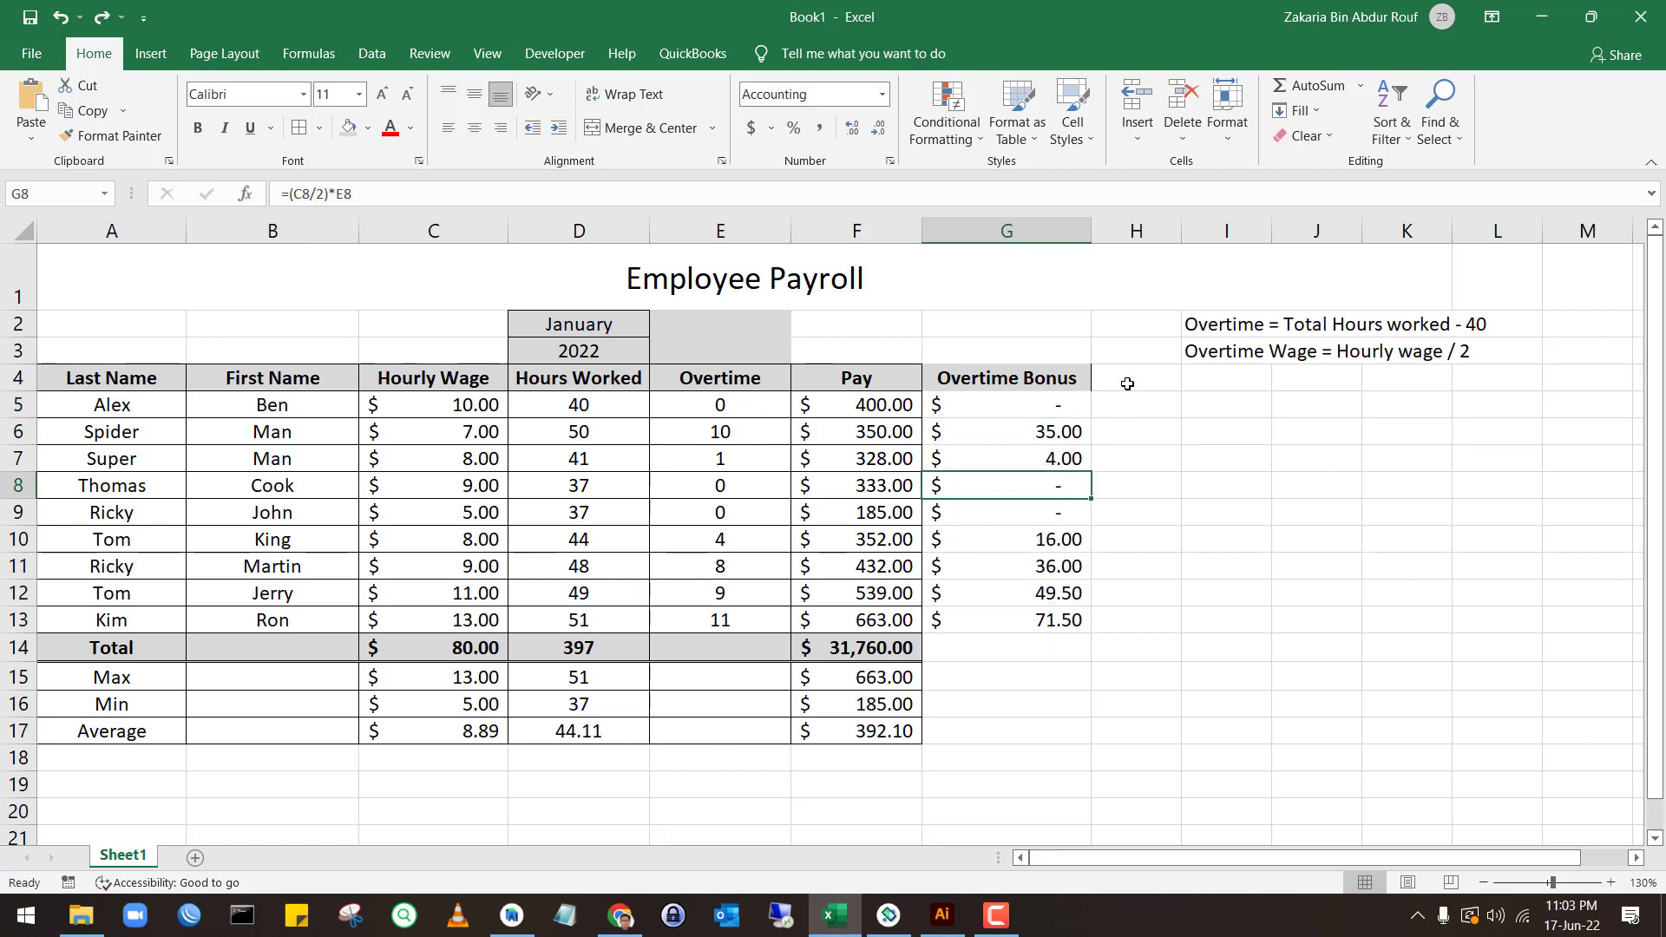
Enter the header "Total Pay" in H4
click(1126, 382)
text(Total Pay)
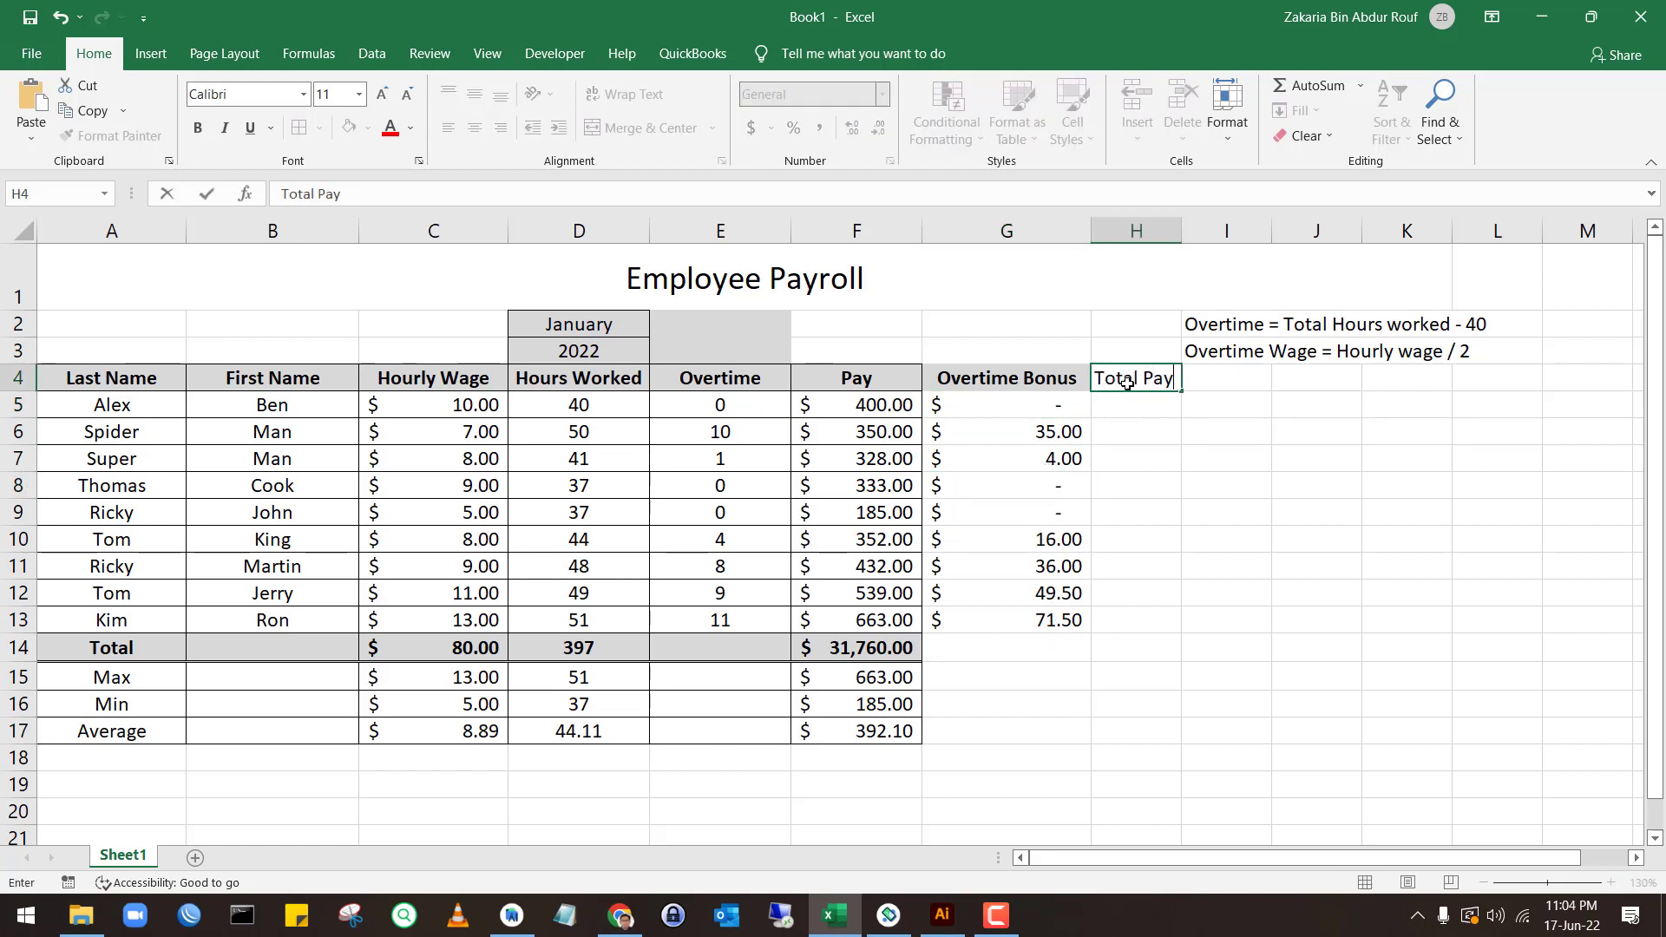
key(Return)
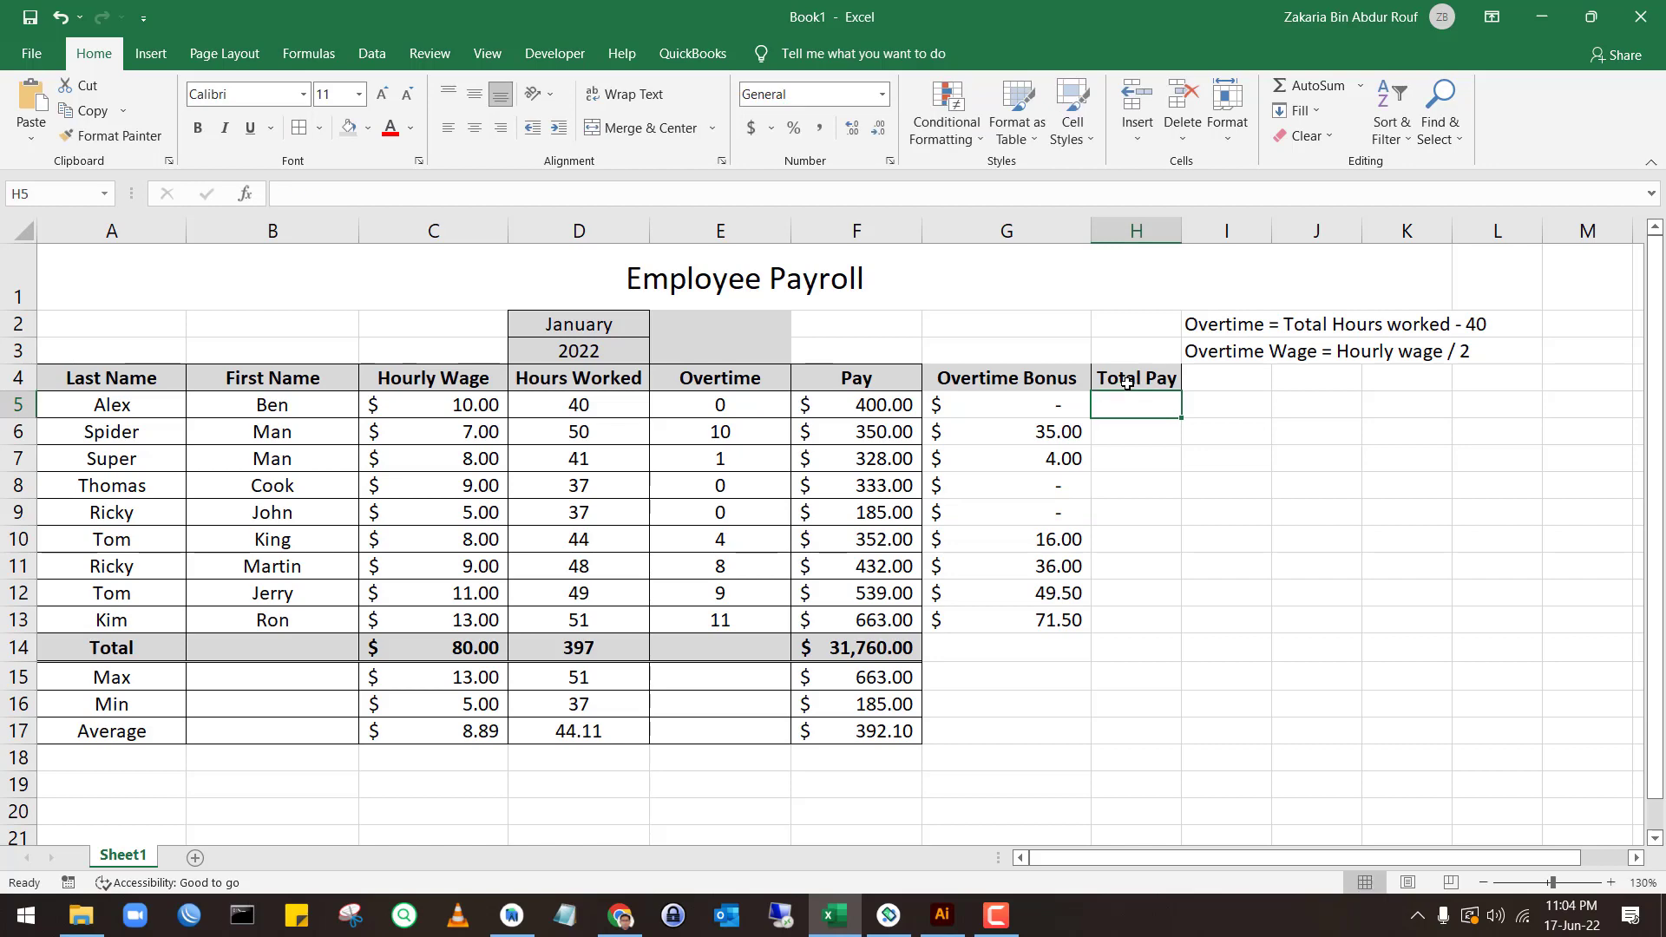
Enter the total pay formula =F5+G5 in H5 and fill it down to H13
text(=)
click(861, 401)
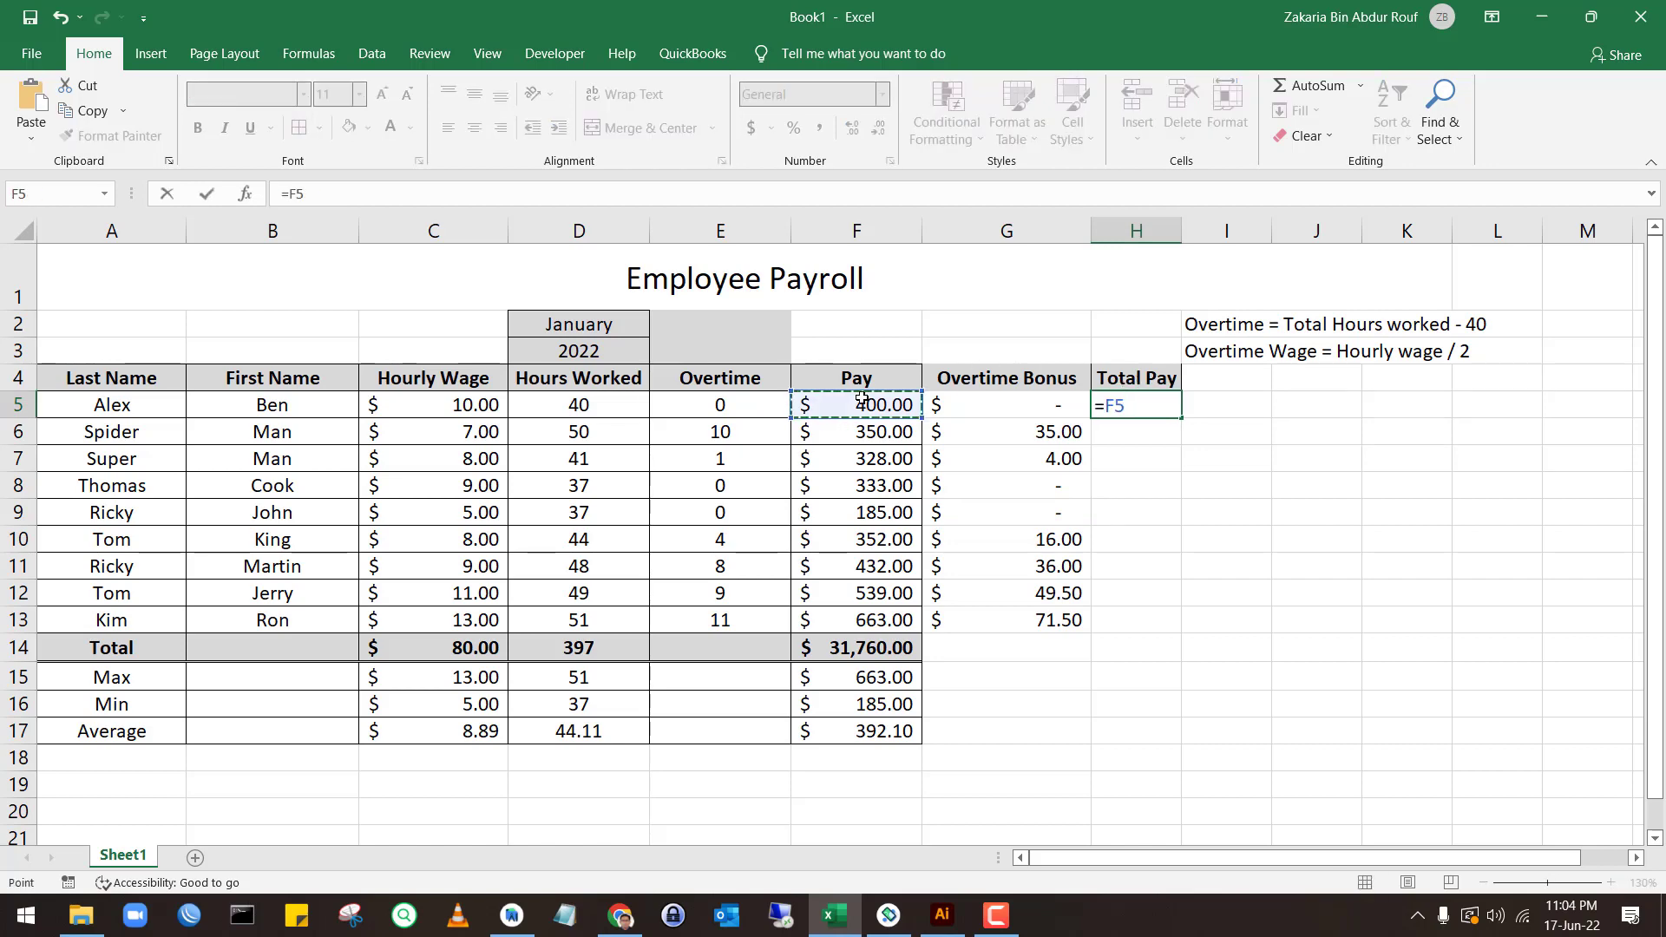
text(+)
click(952, 403)
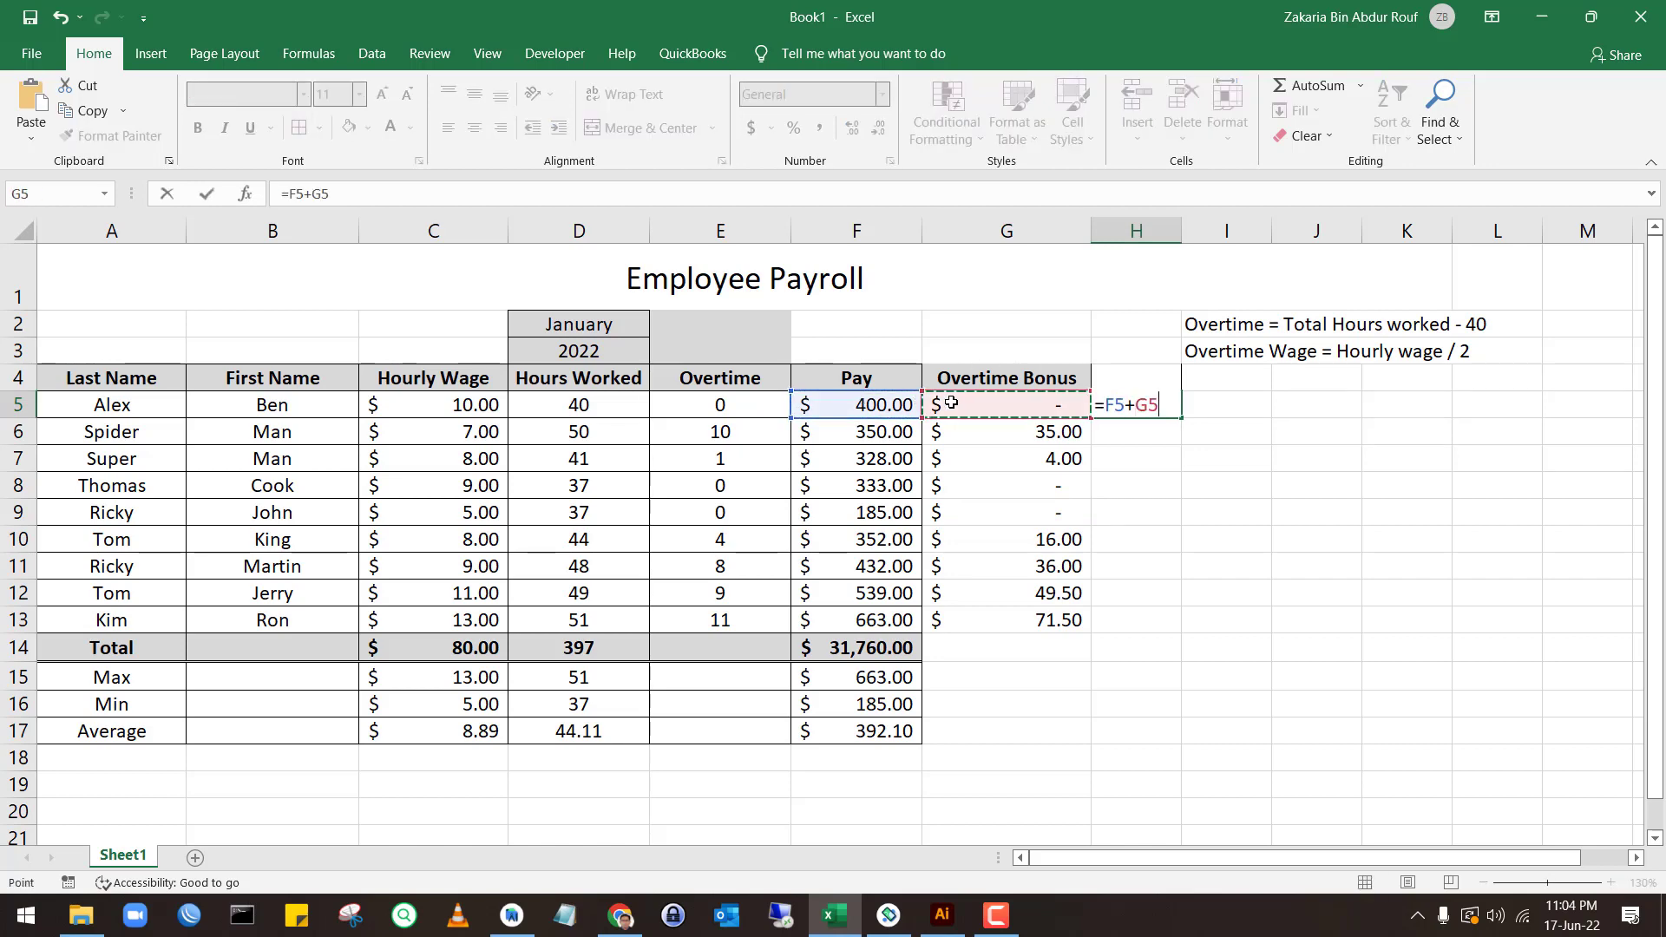
key(Return)
click(1142, 407)
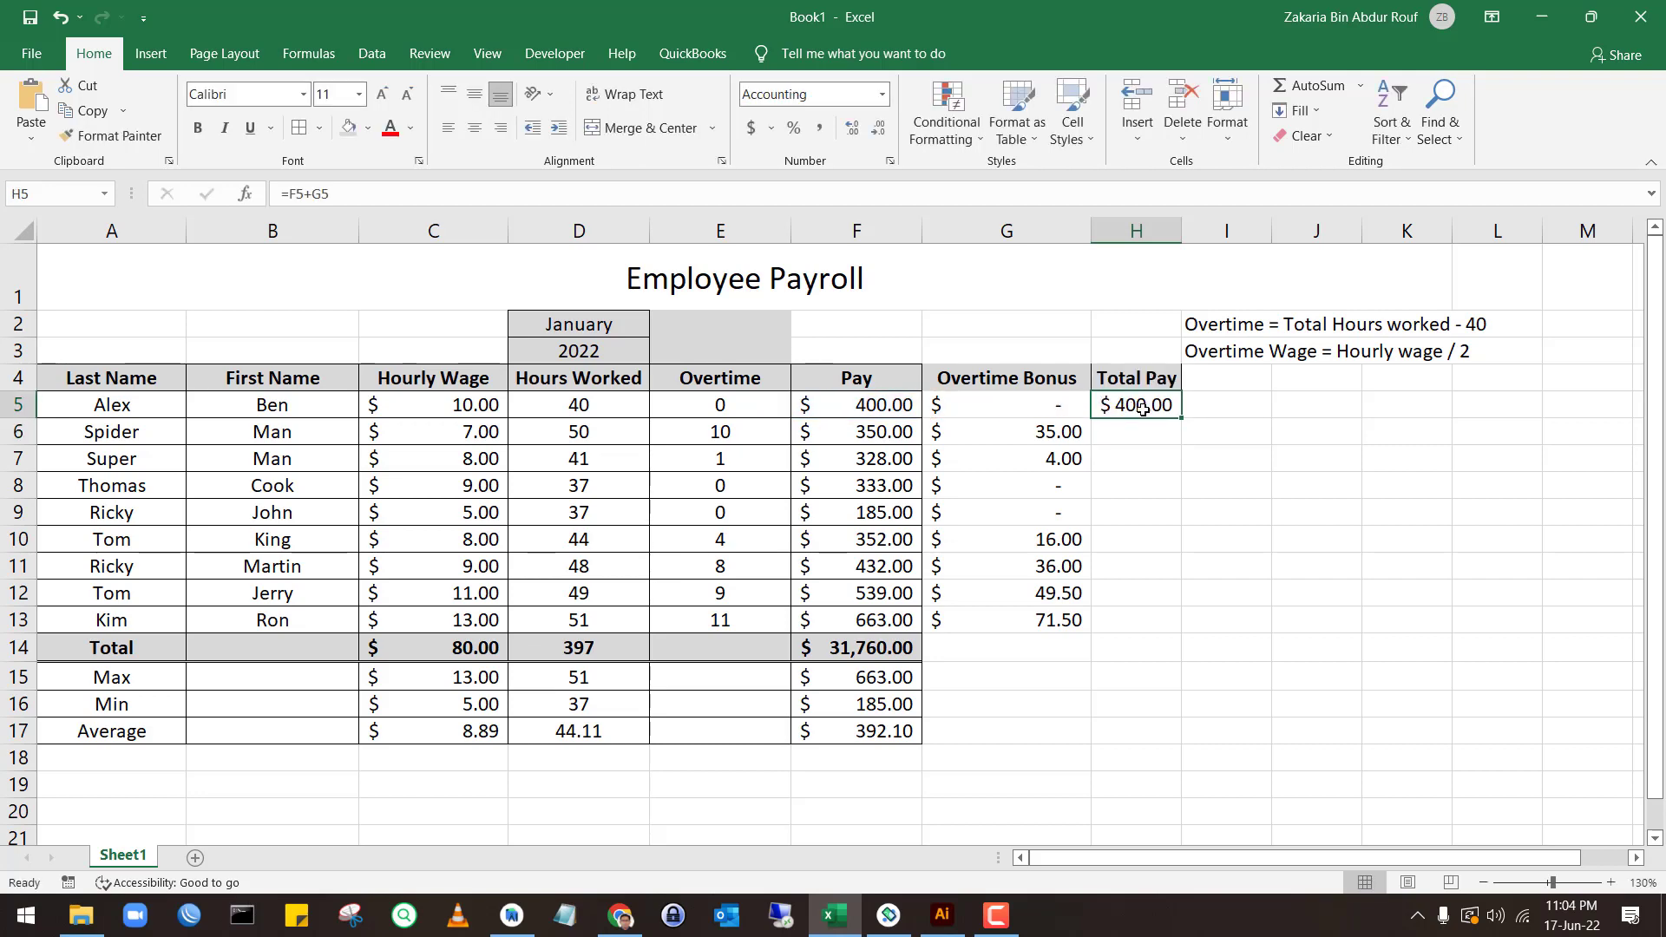
drag(1182, 421, 1168, 630)
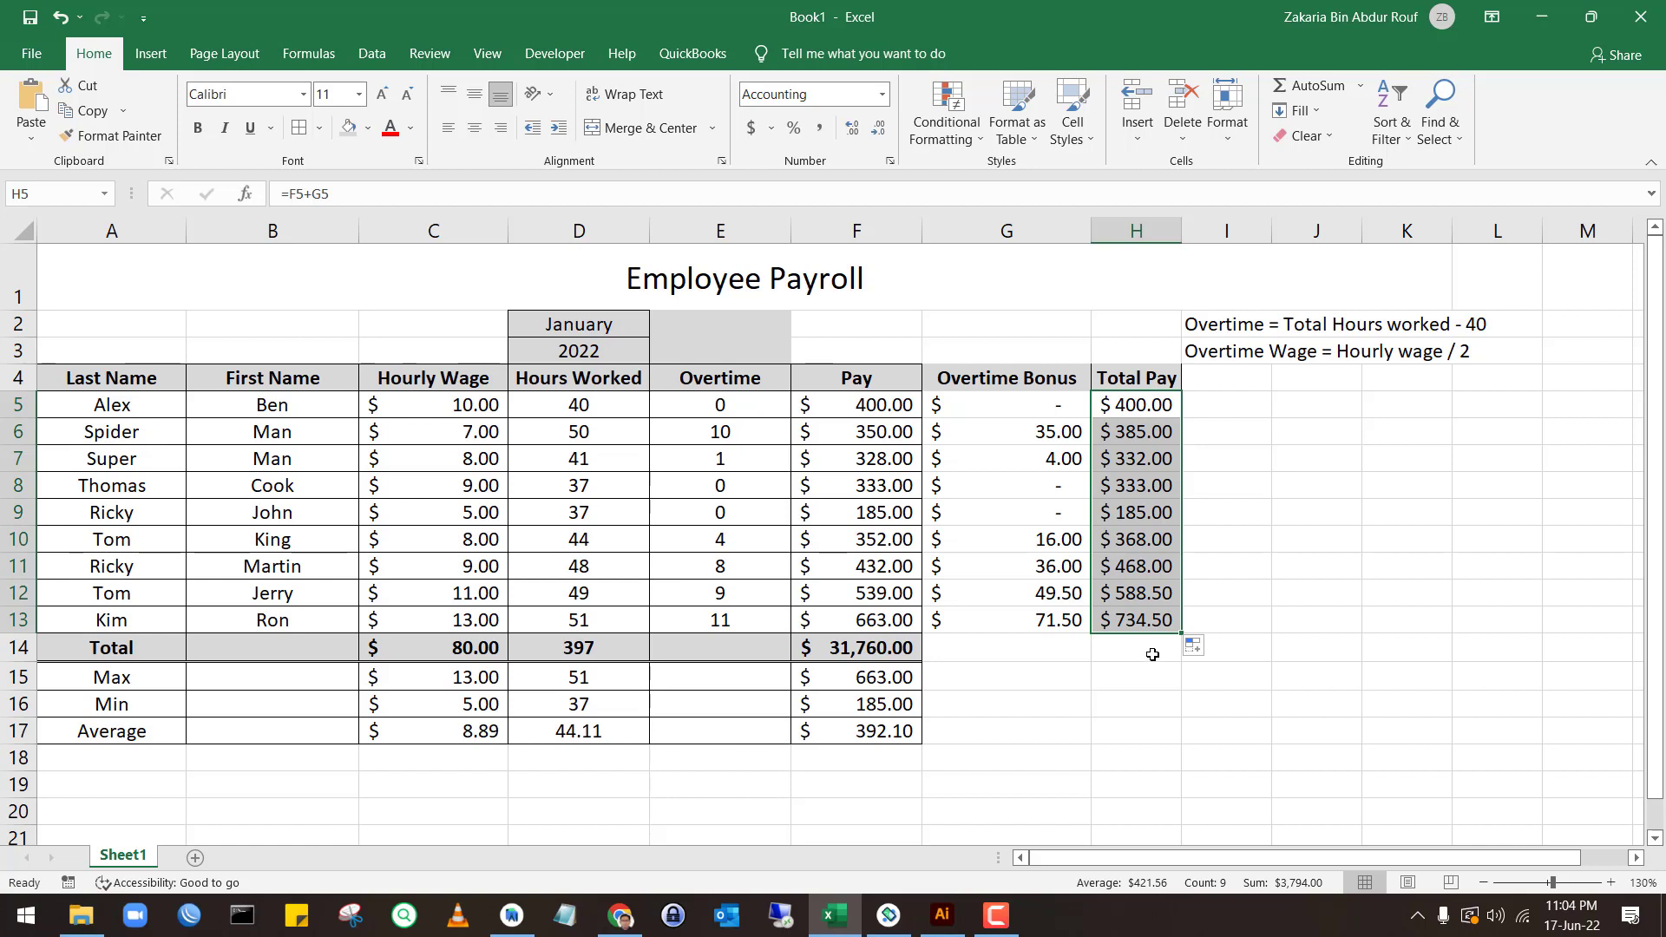
Fill the Total row's pay cell F14 across to G14 and H14
click(1117, 658)
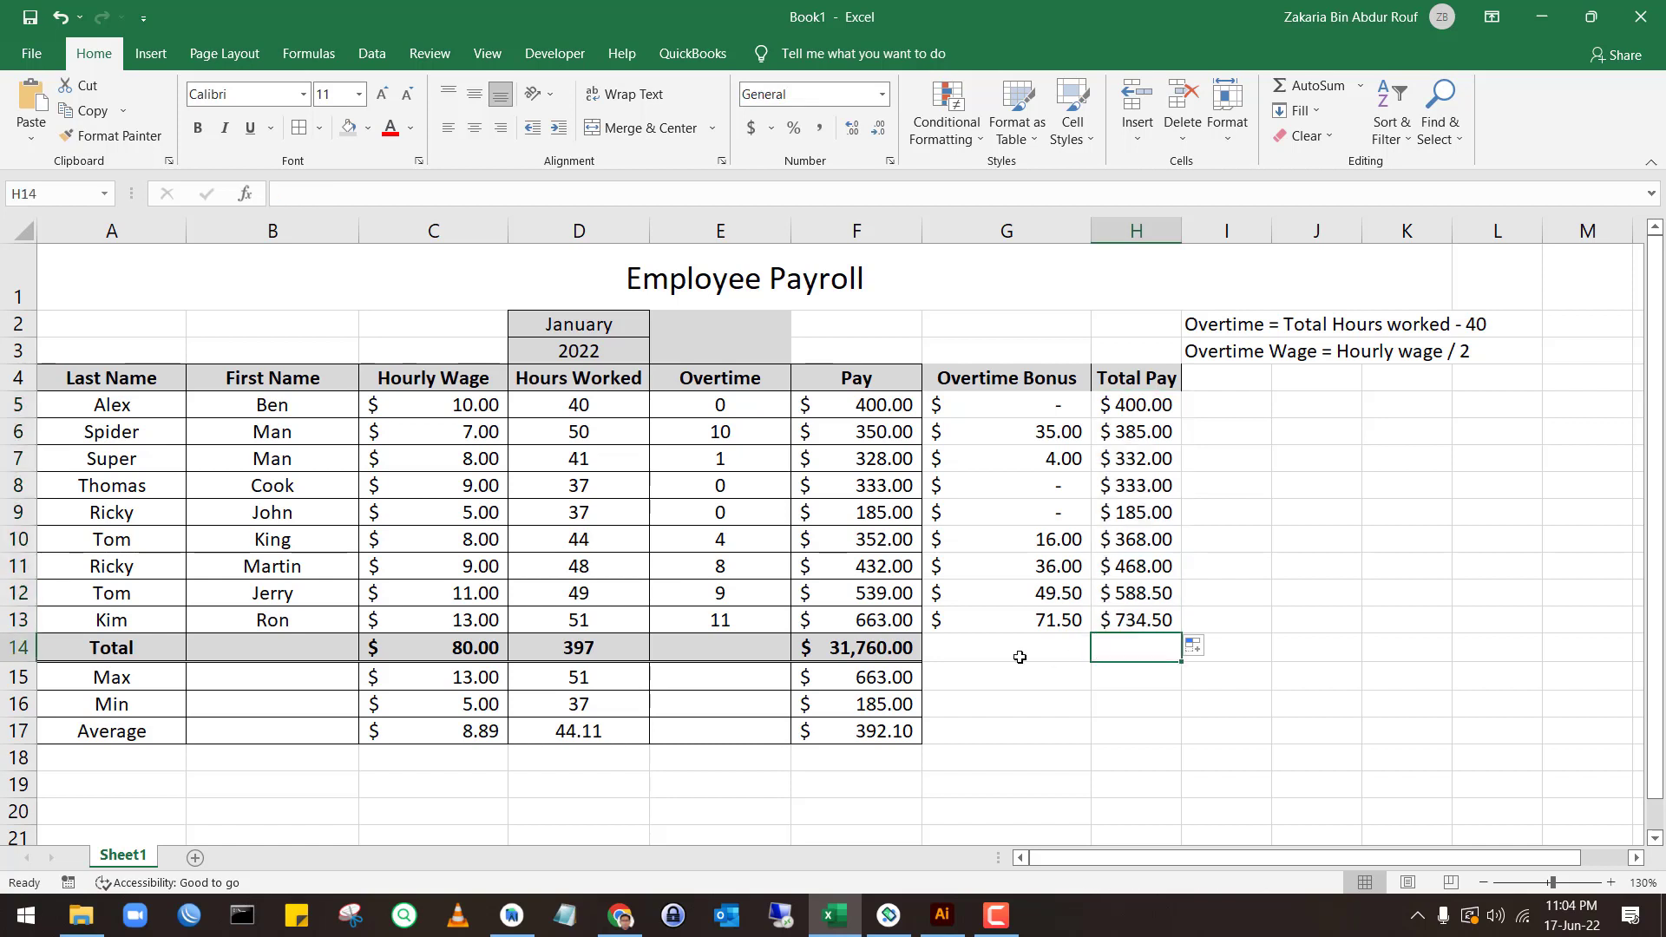
click(899, 649)
drag(924, 664, 1138, 662)
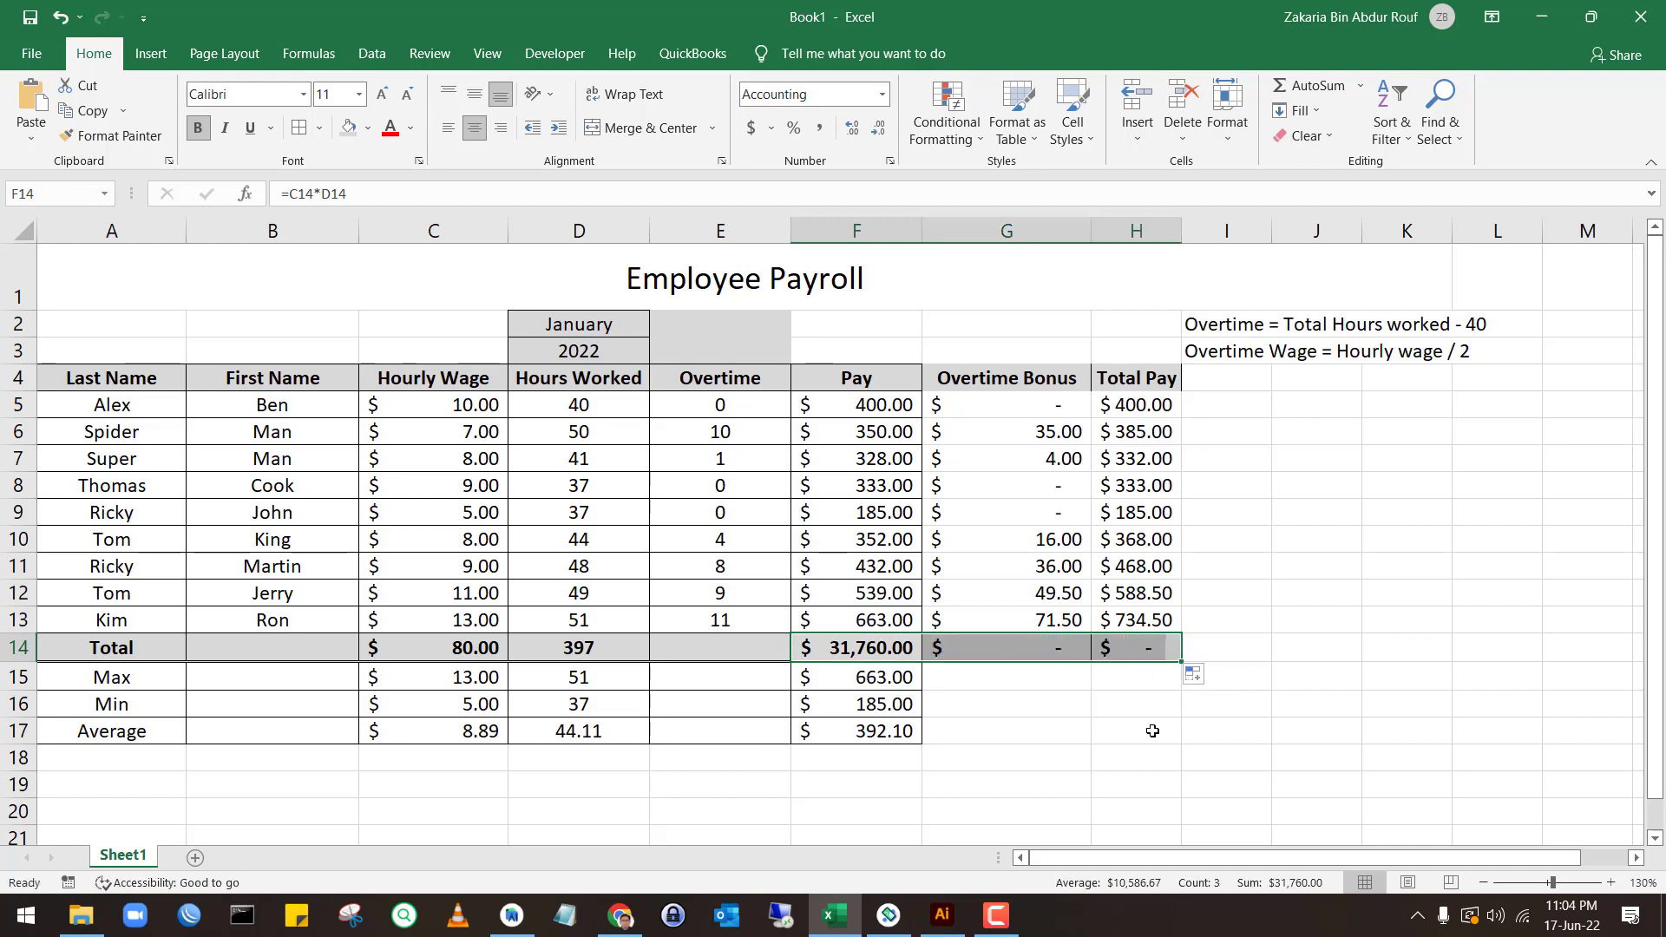
Replace the formula in the Total row's Overtime Bonus cell G14 with =SUM(G5:G13)
click(1038, 696)
click(1036, 653)
double_click(1036, 646)
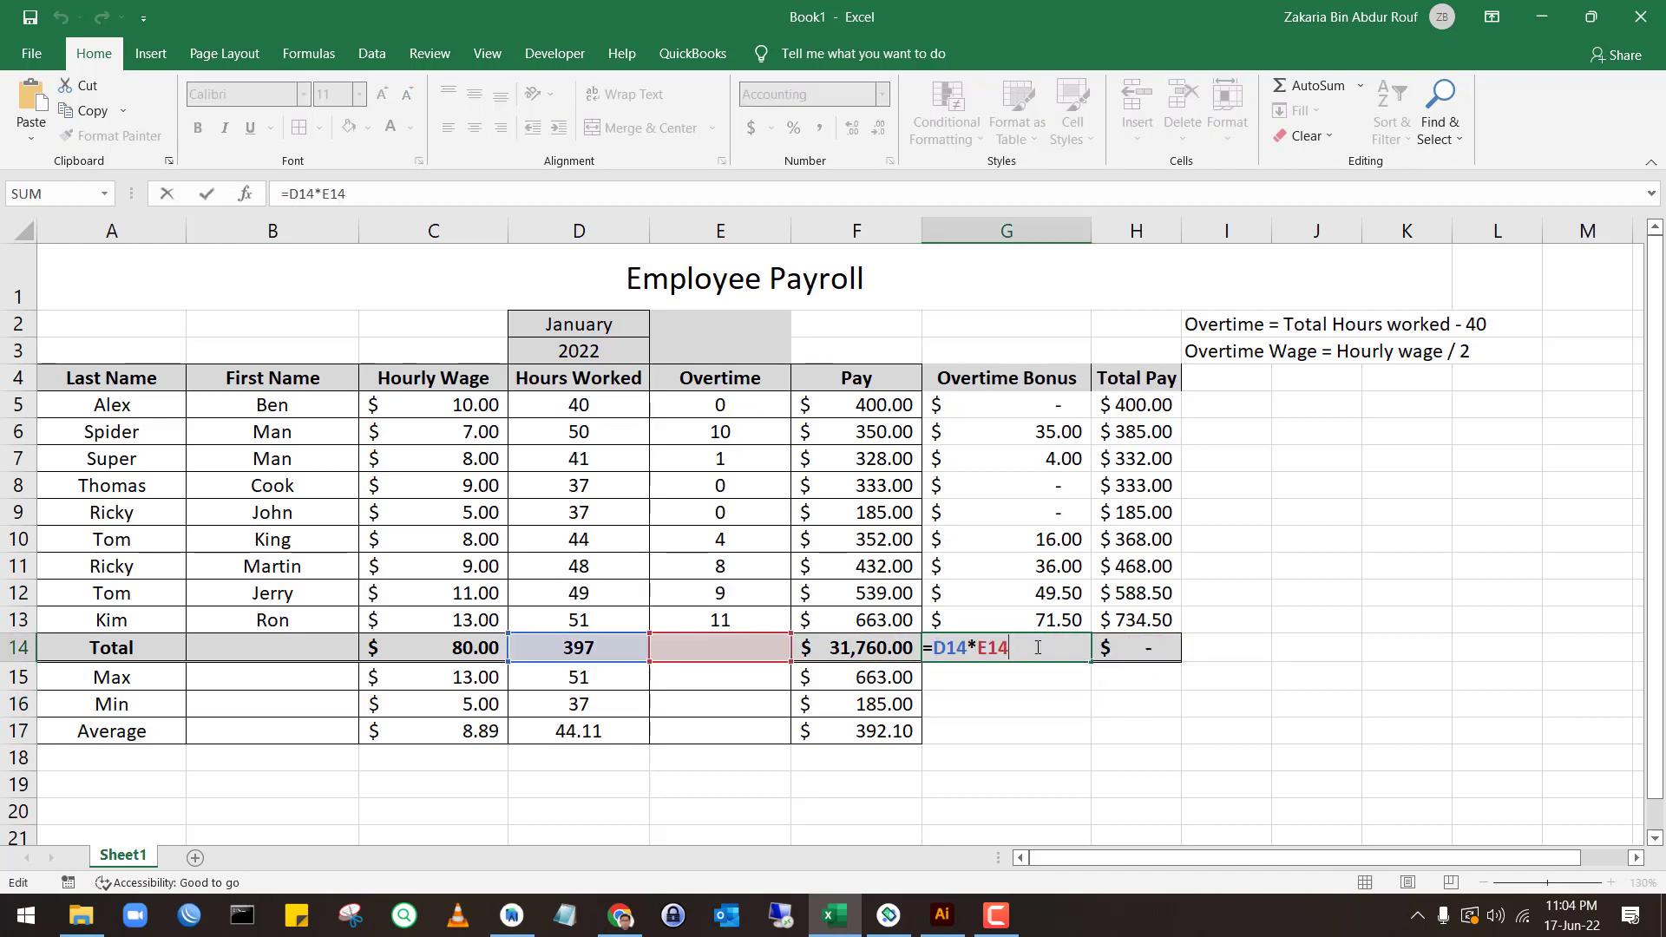
drag(1019, 648, 934, 650)
key(BackSpace)
text(s)
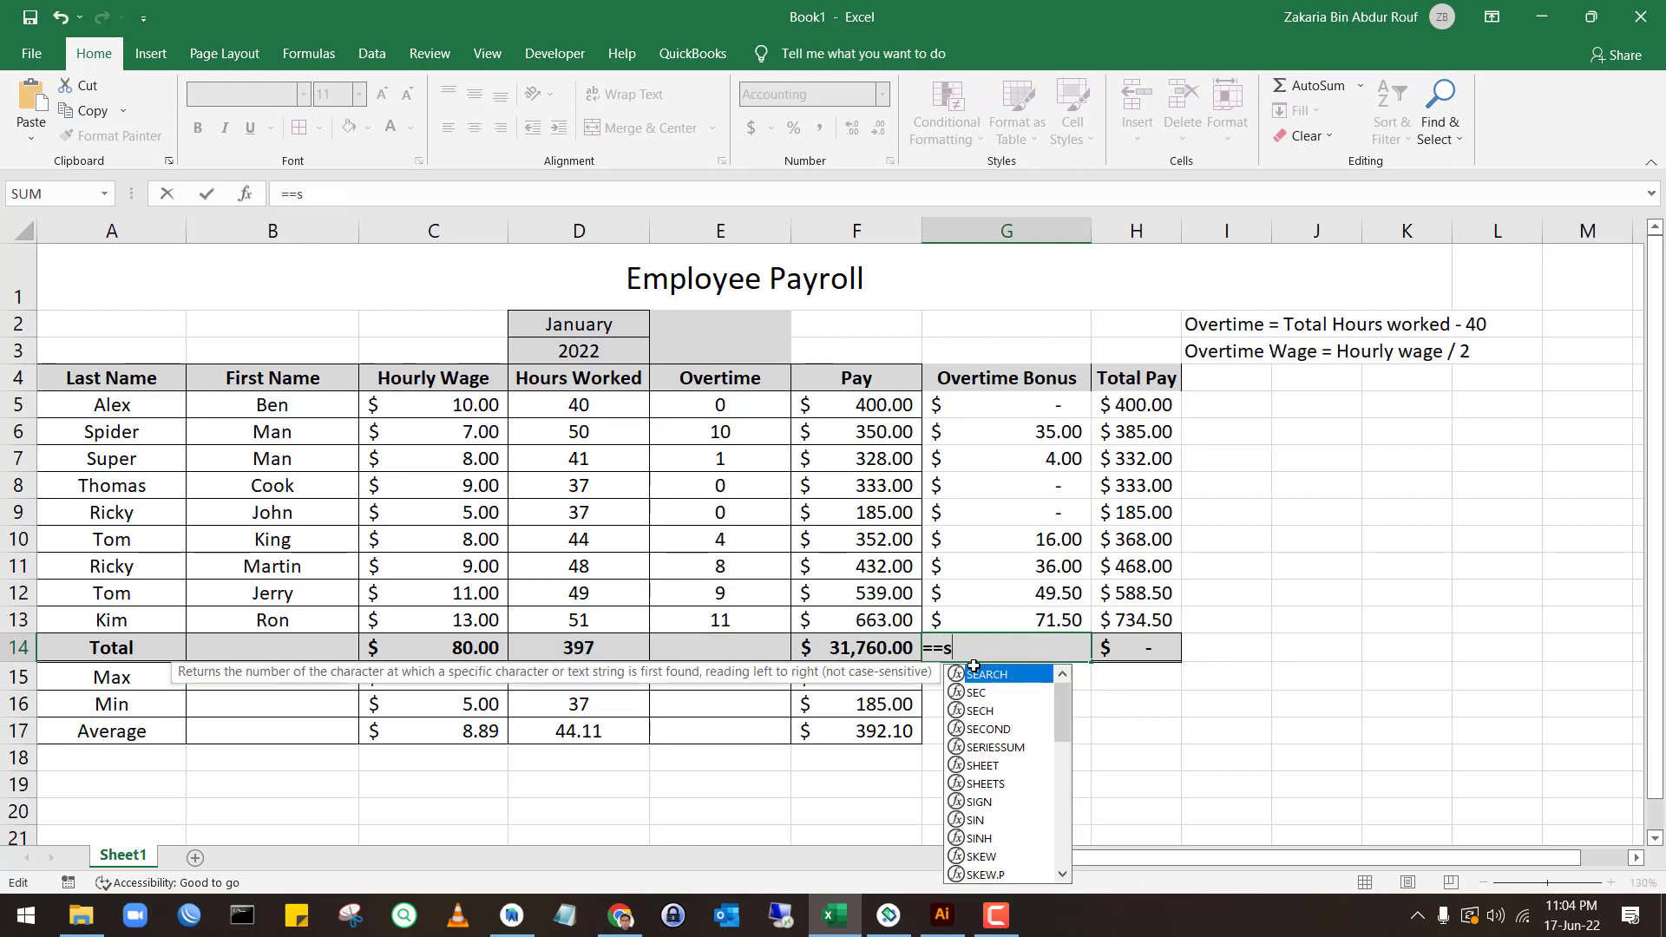
key(BackSpace)
text(sum()
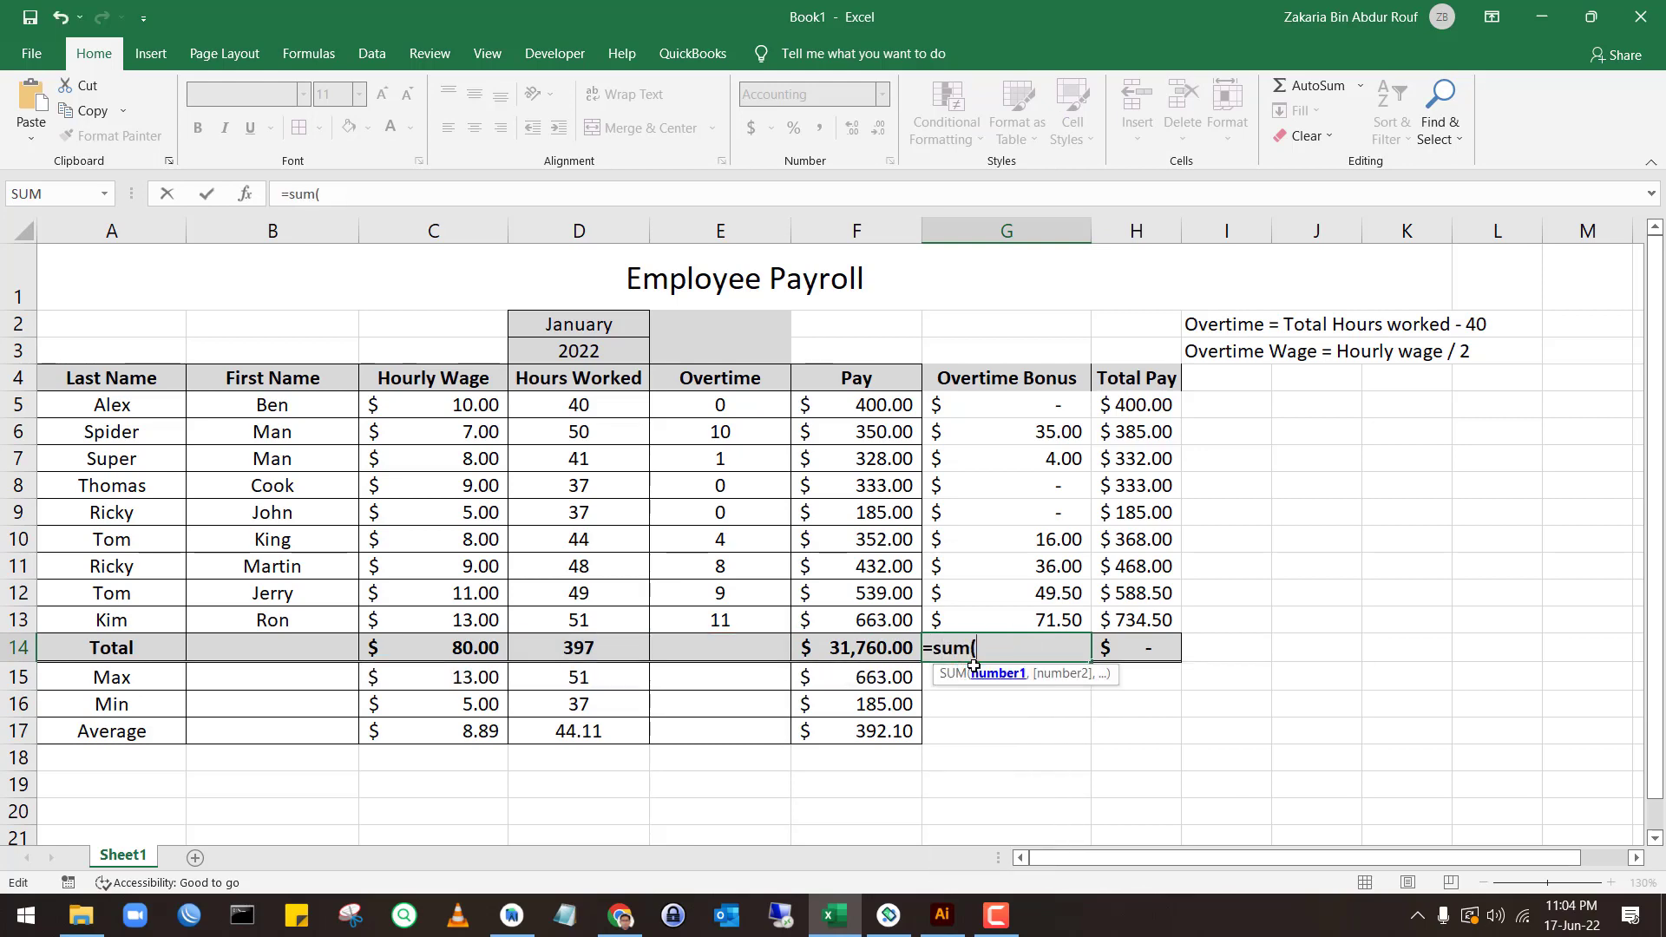
drag(994, 404, 983, 621)
key(Return)
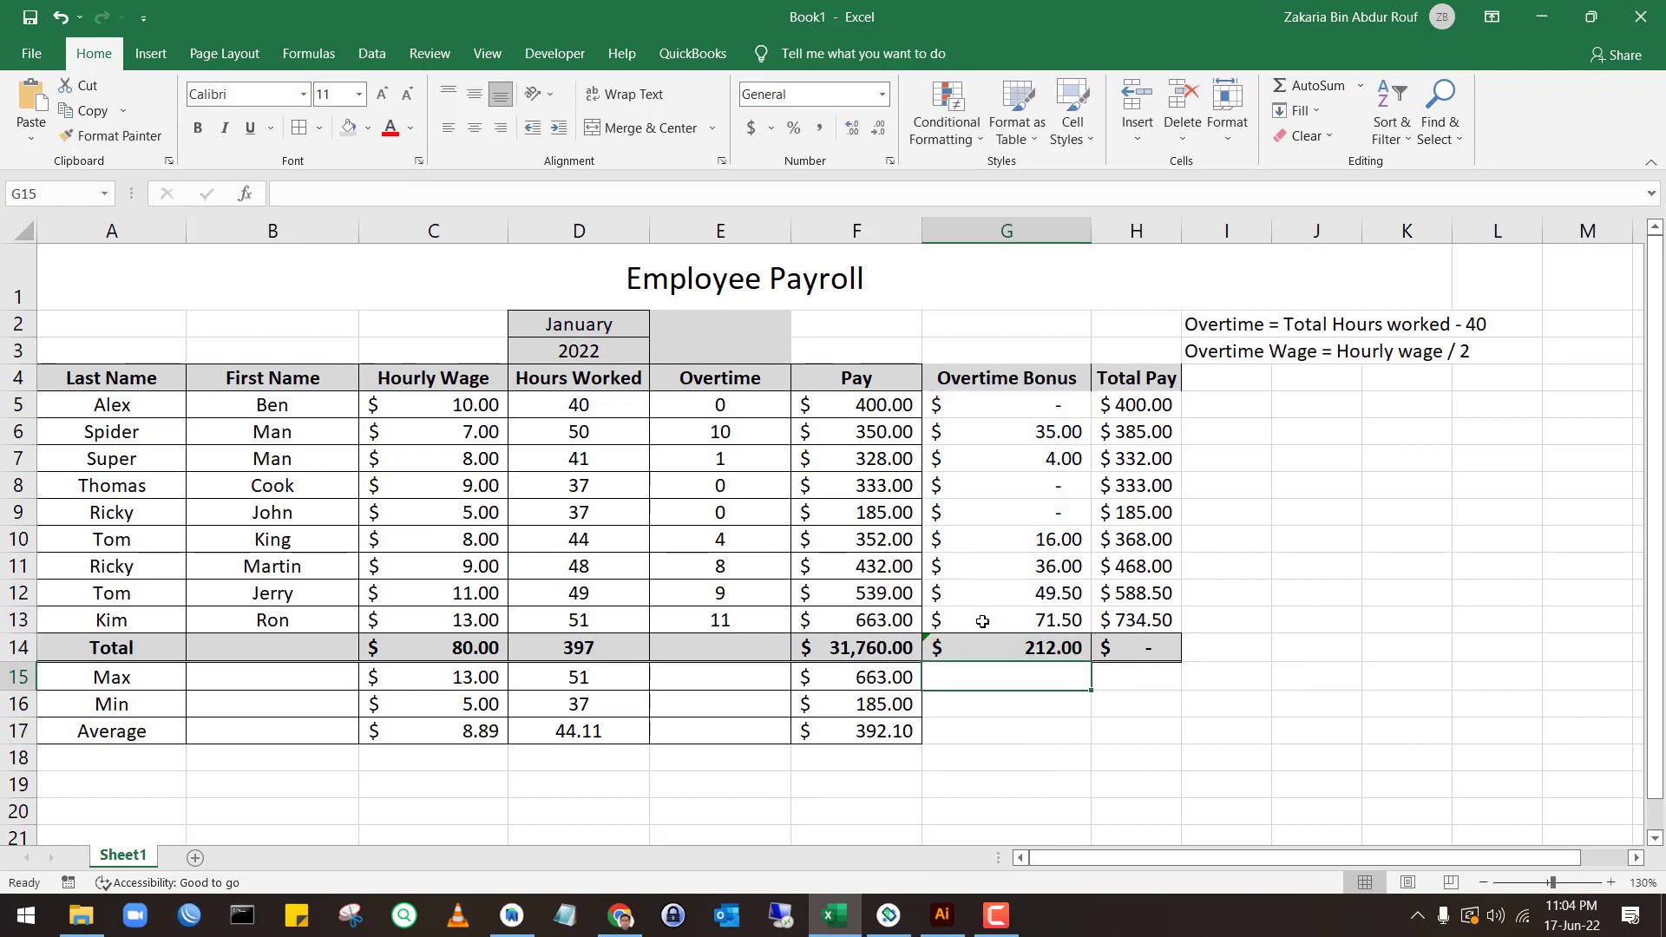
Enter =SUM(H5:H13) in H14 to total the Total Pay column
click(1147, 643)
text(=sum()
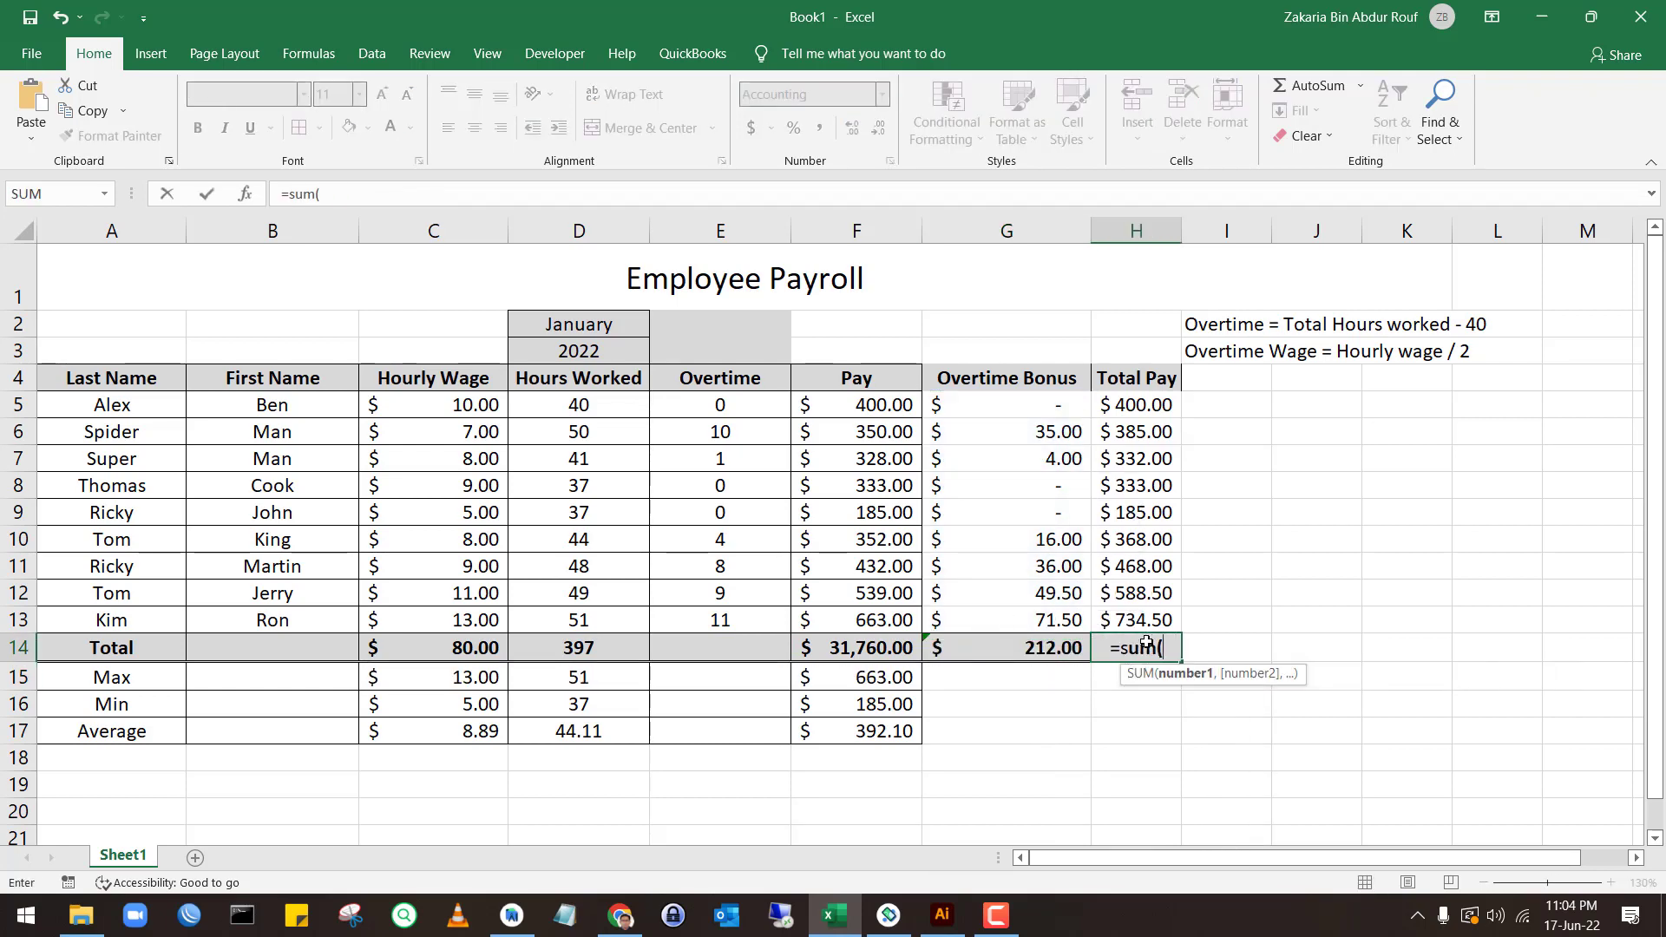
drag(1120, 406, 1140, 613)
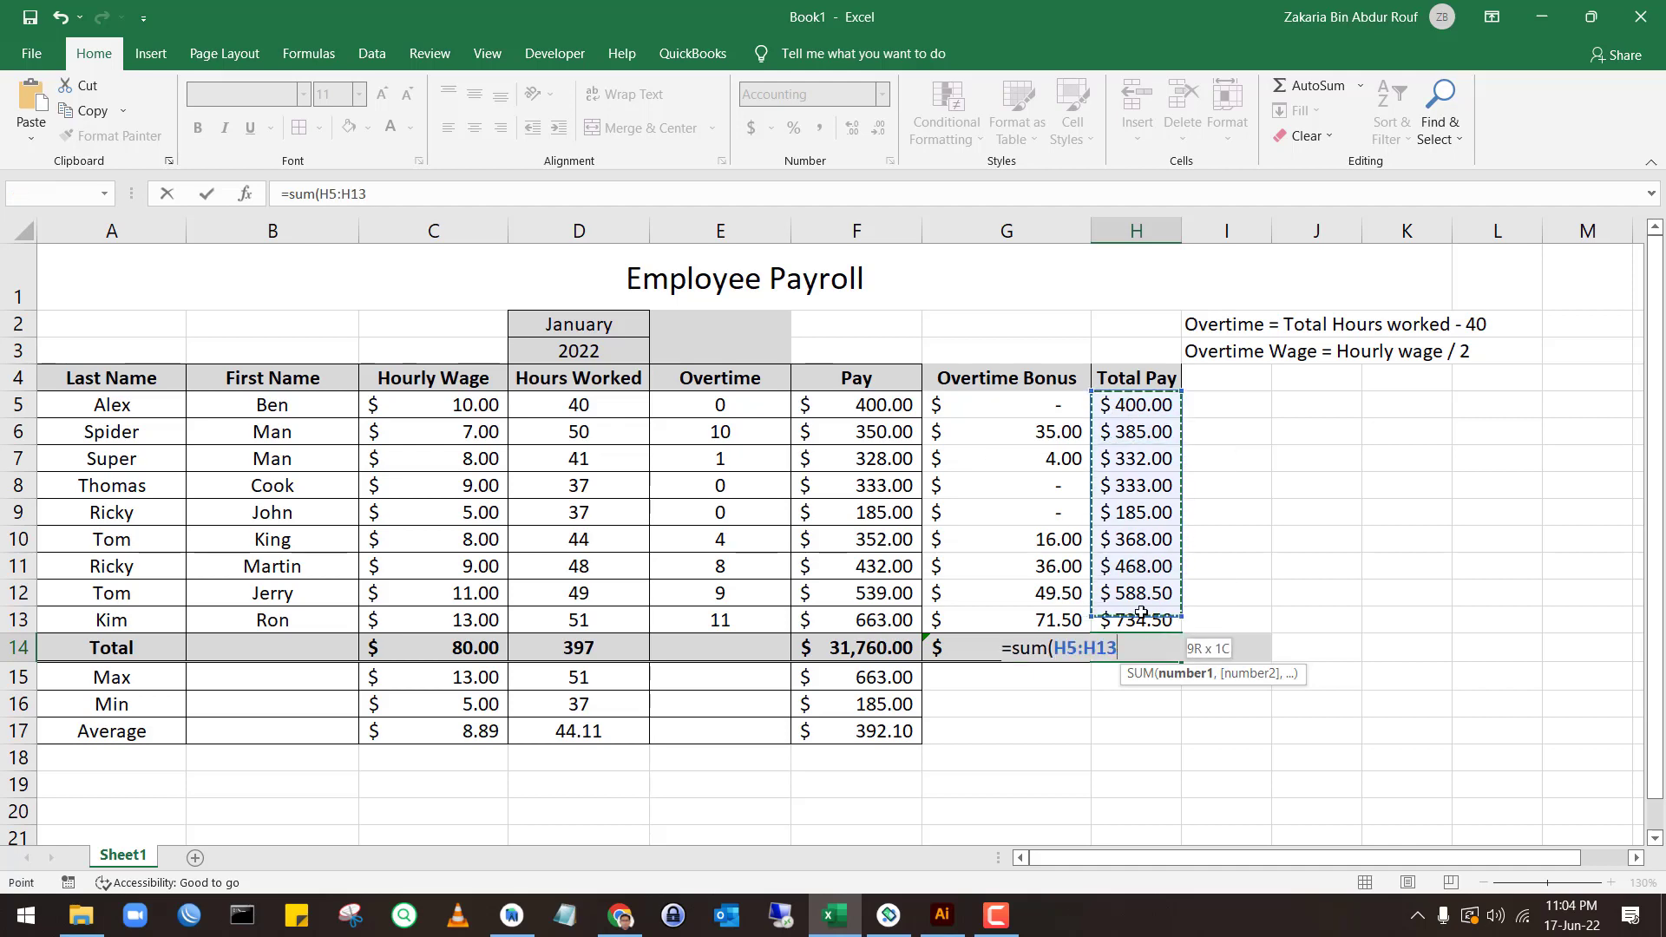
key(Return)
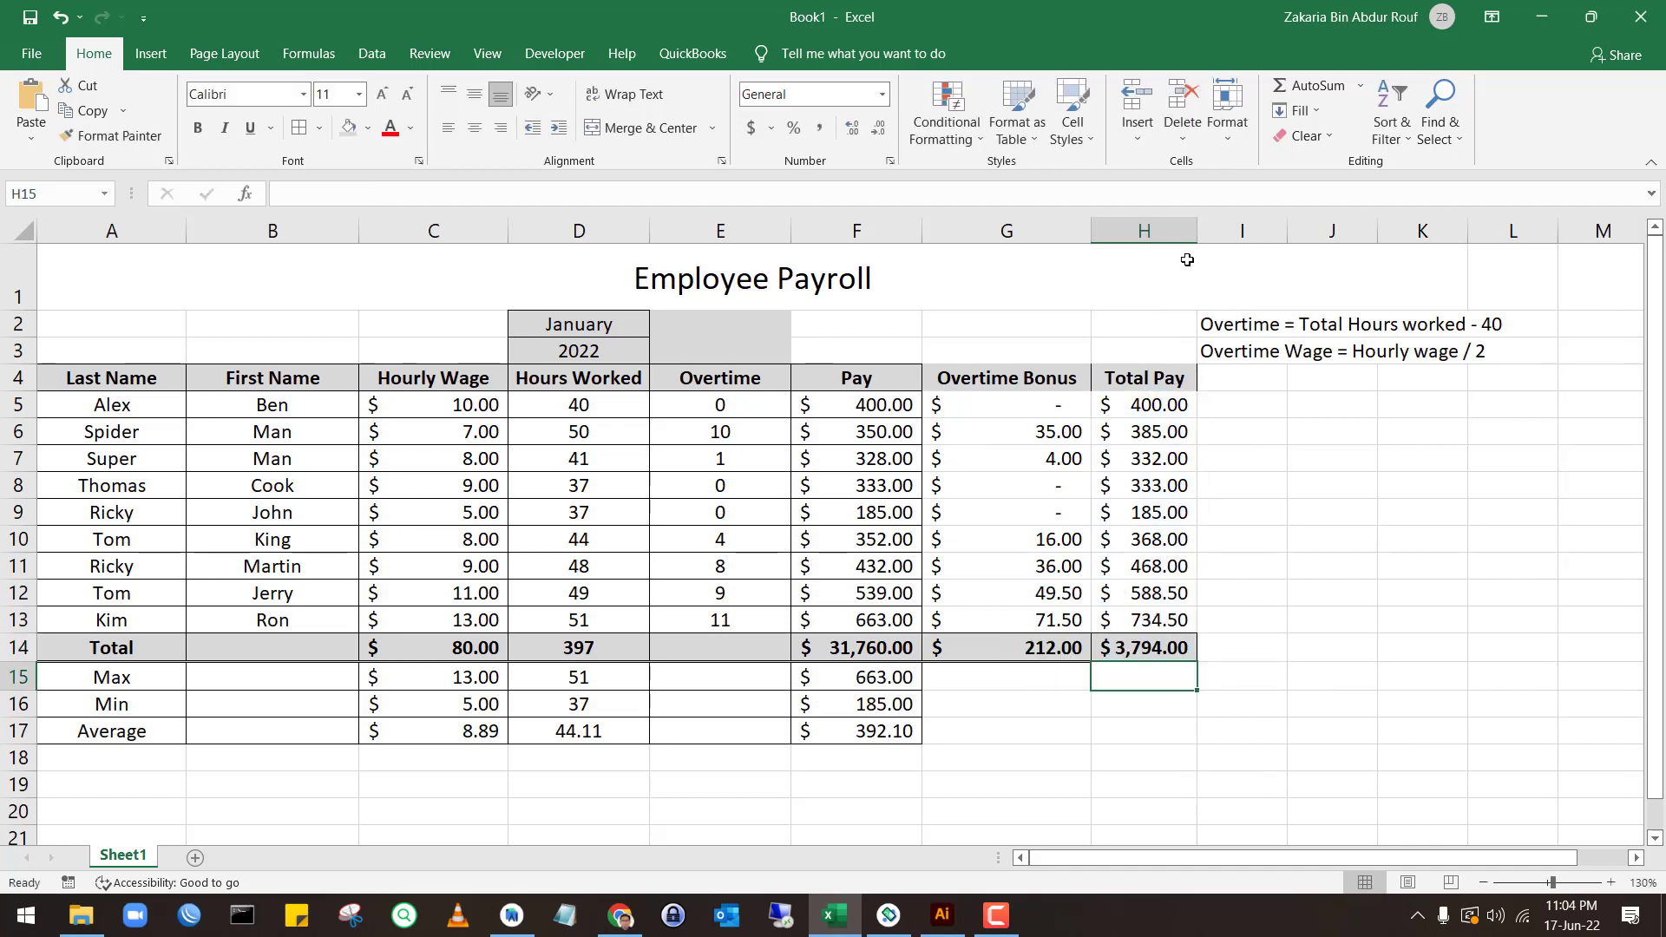
Widen column H slightly and move the two overtime notes beside the table to J2 and J3
drag(1197, 231, 1220, 238)
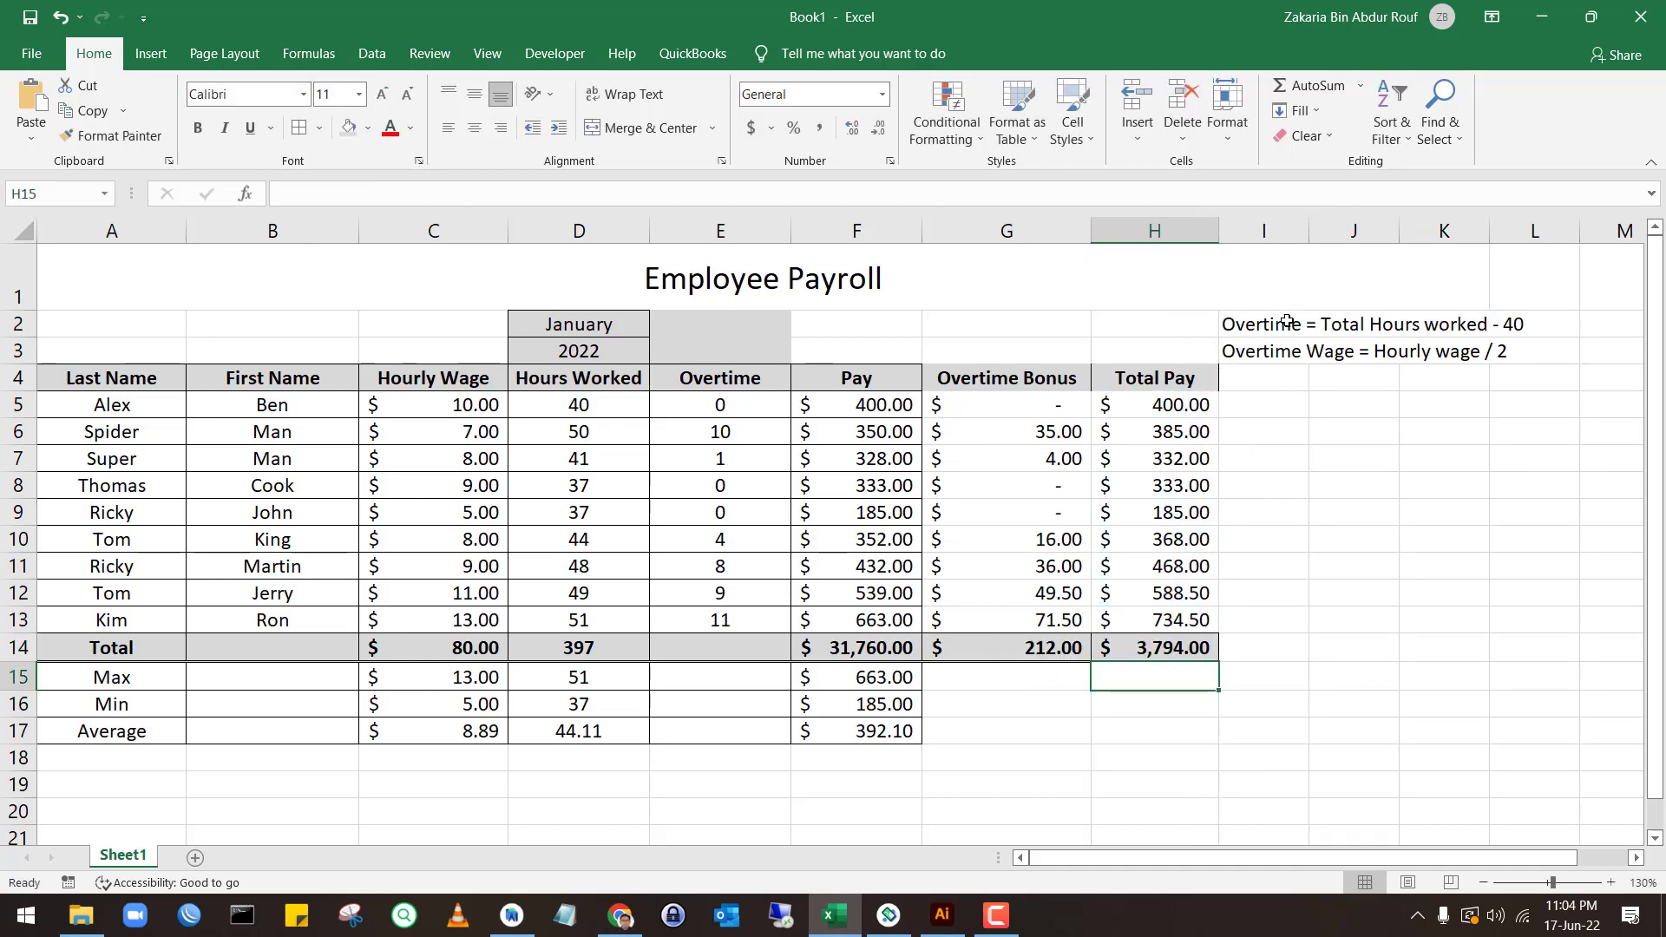
click(1229, 317)
drag(1219, 318, 1314, 328)
click(1347, 476)
Try to copy the Pay column's Max, Min and Average formulas in F15:F17 to columns G, H and E
click(936, 688)
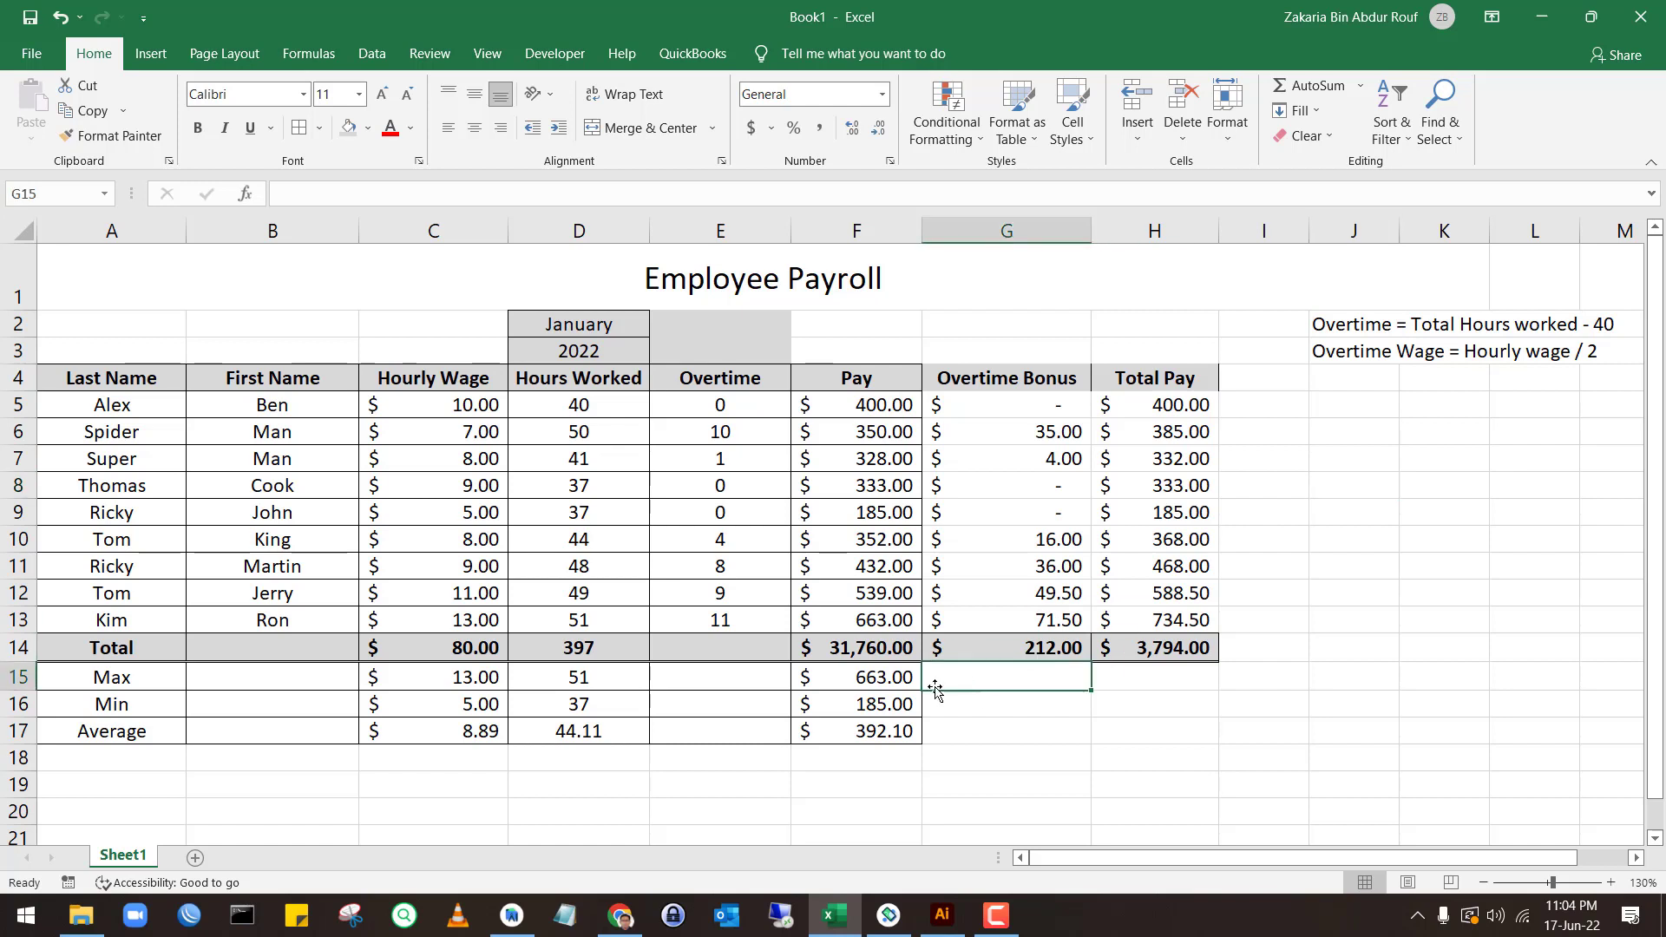
drag(849, 678, 855, 730)
key(ctrl+c)
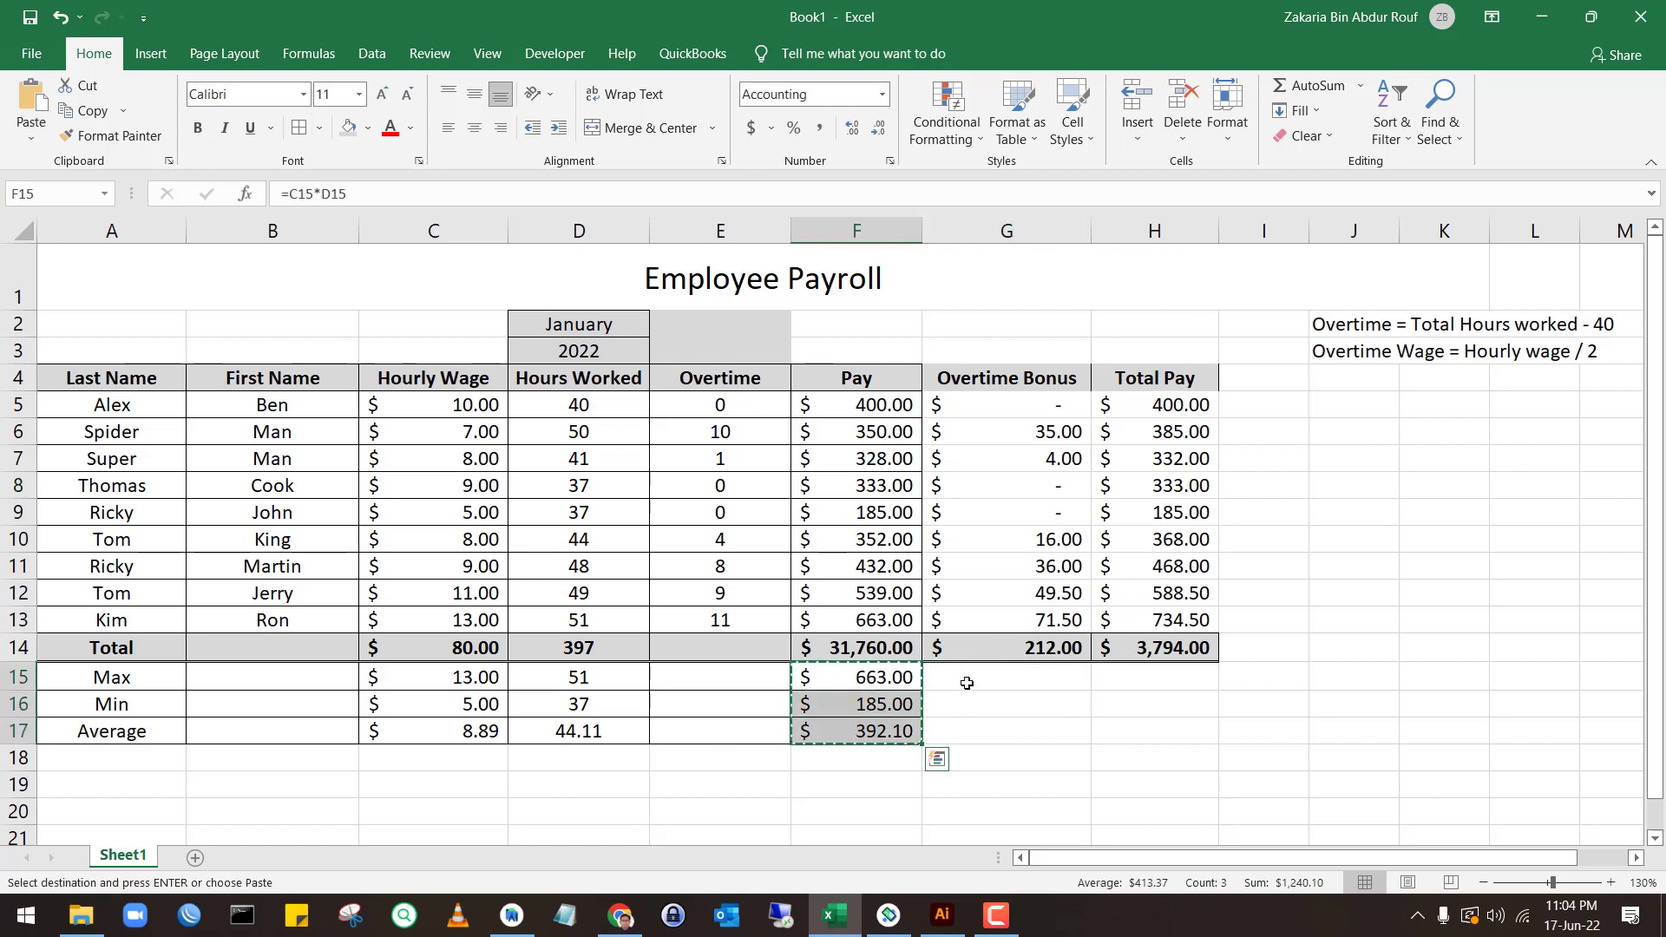
click(968, 680)
key(ctrl+v)
click(1135, 682)
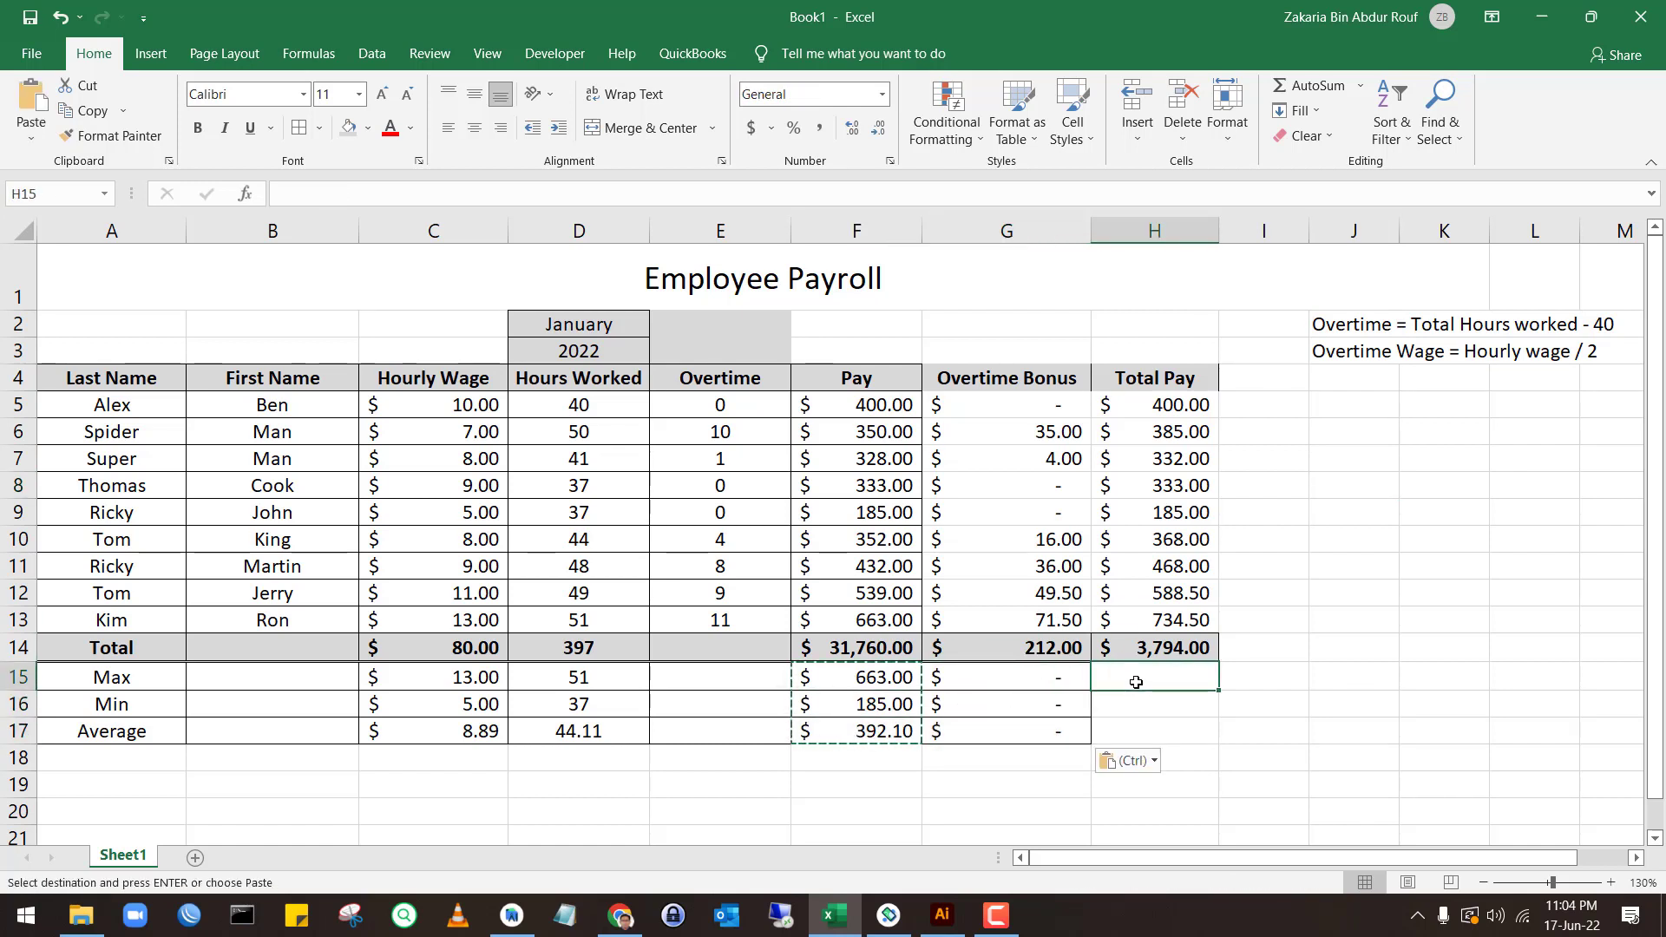
key(ctrl+v)
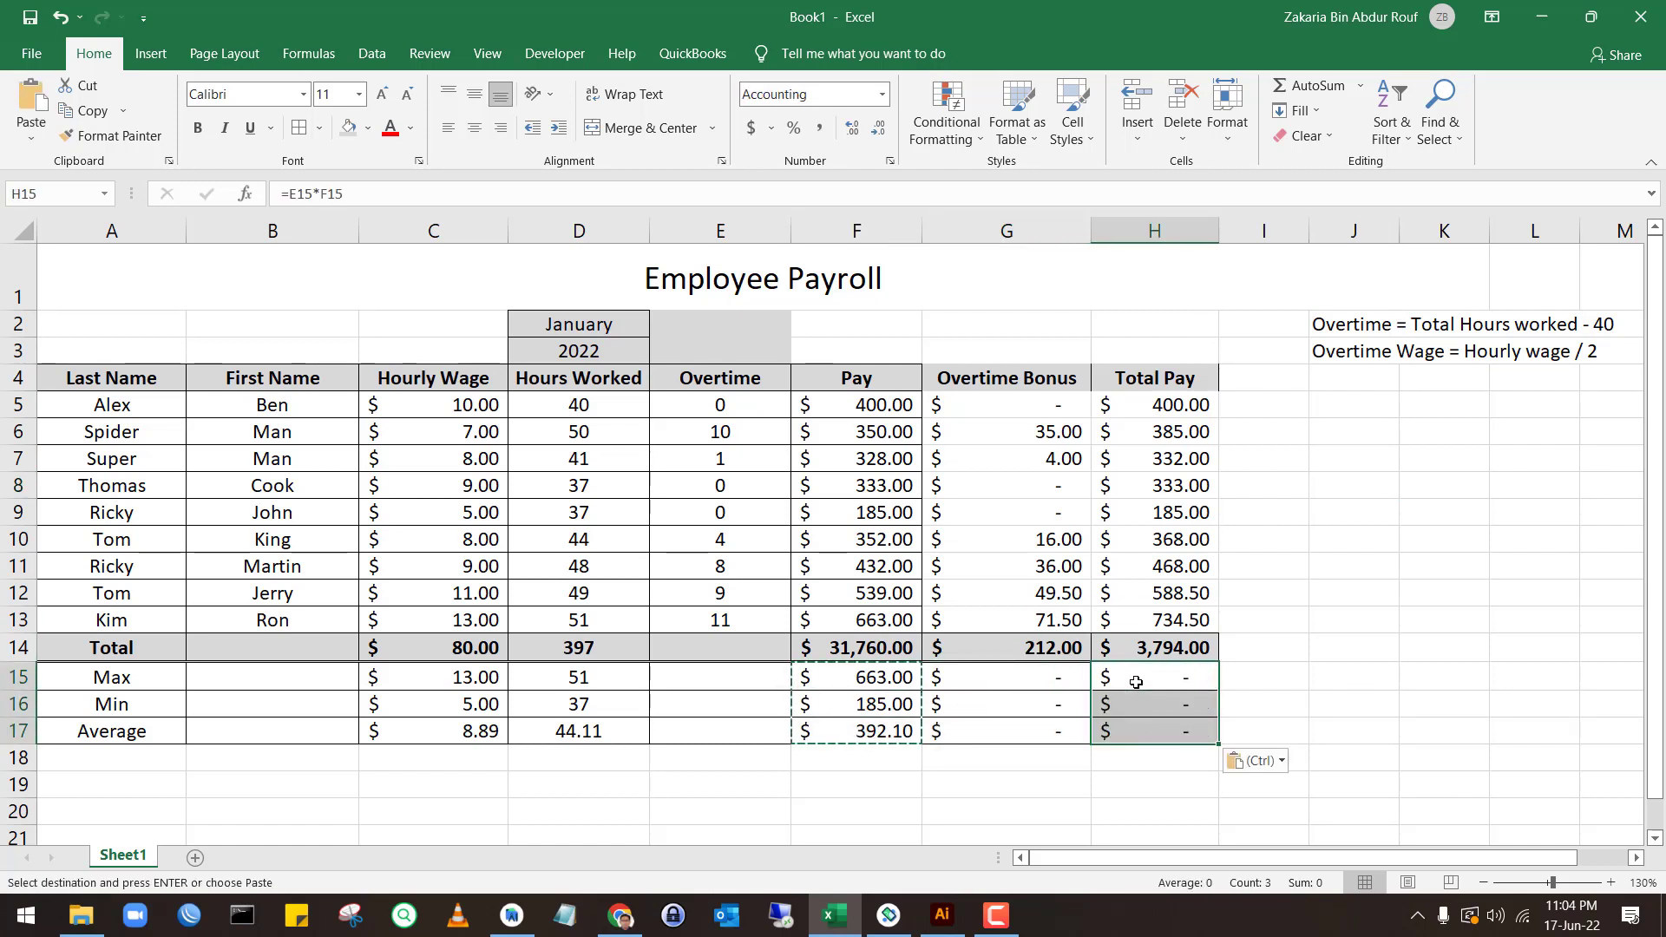
click(748, 676)
key(ctrl+v)
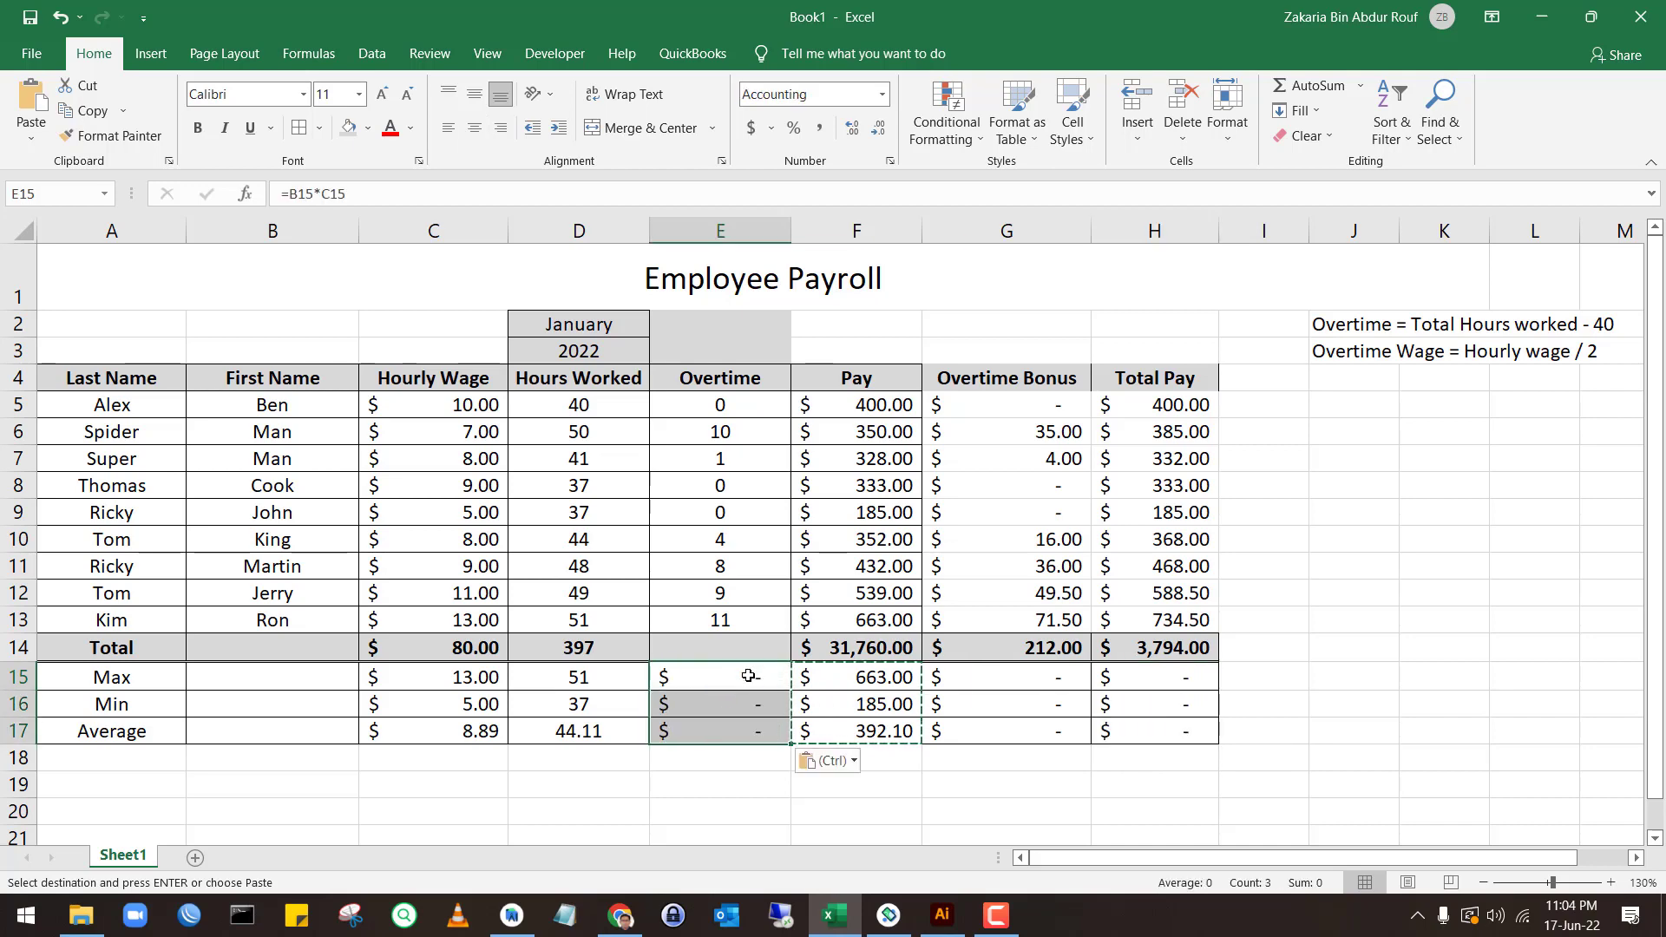
click(748, 678)
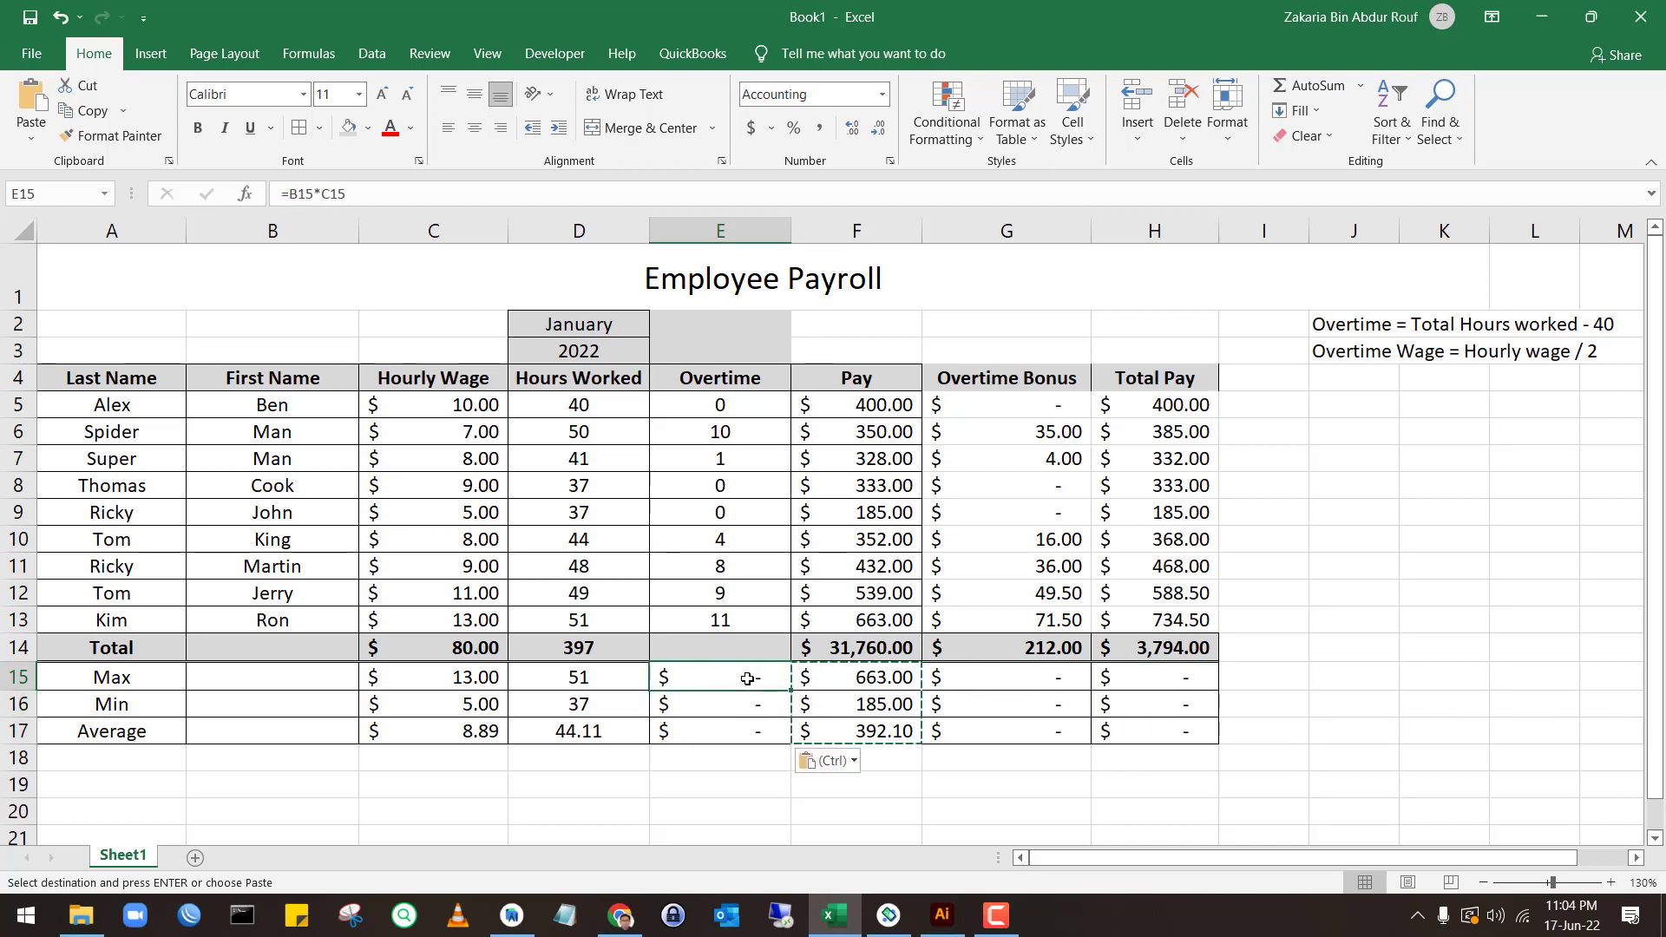
click(735, 702)
click(871, 674)
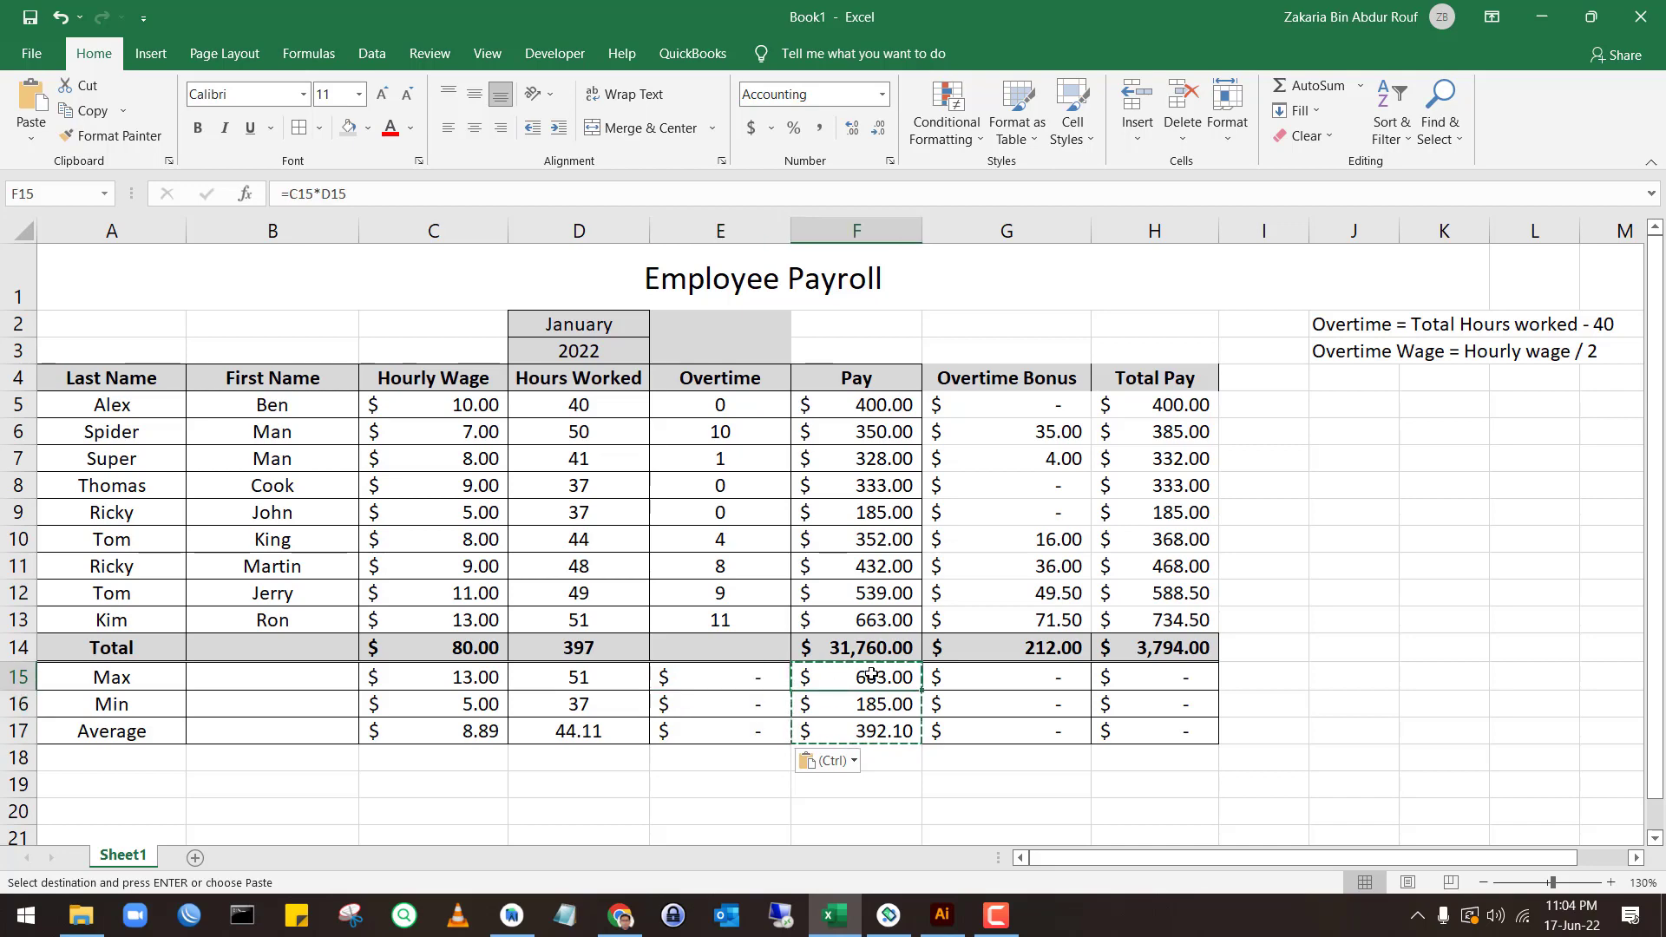
Undo the three pastes of the Pay summary formulas in columns E, H and G
key(ctrl+z)
key(ctrl+z)
key(ctrl+z)
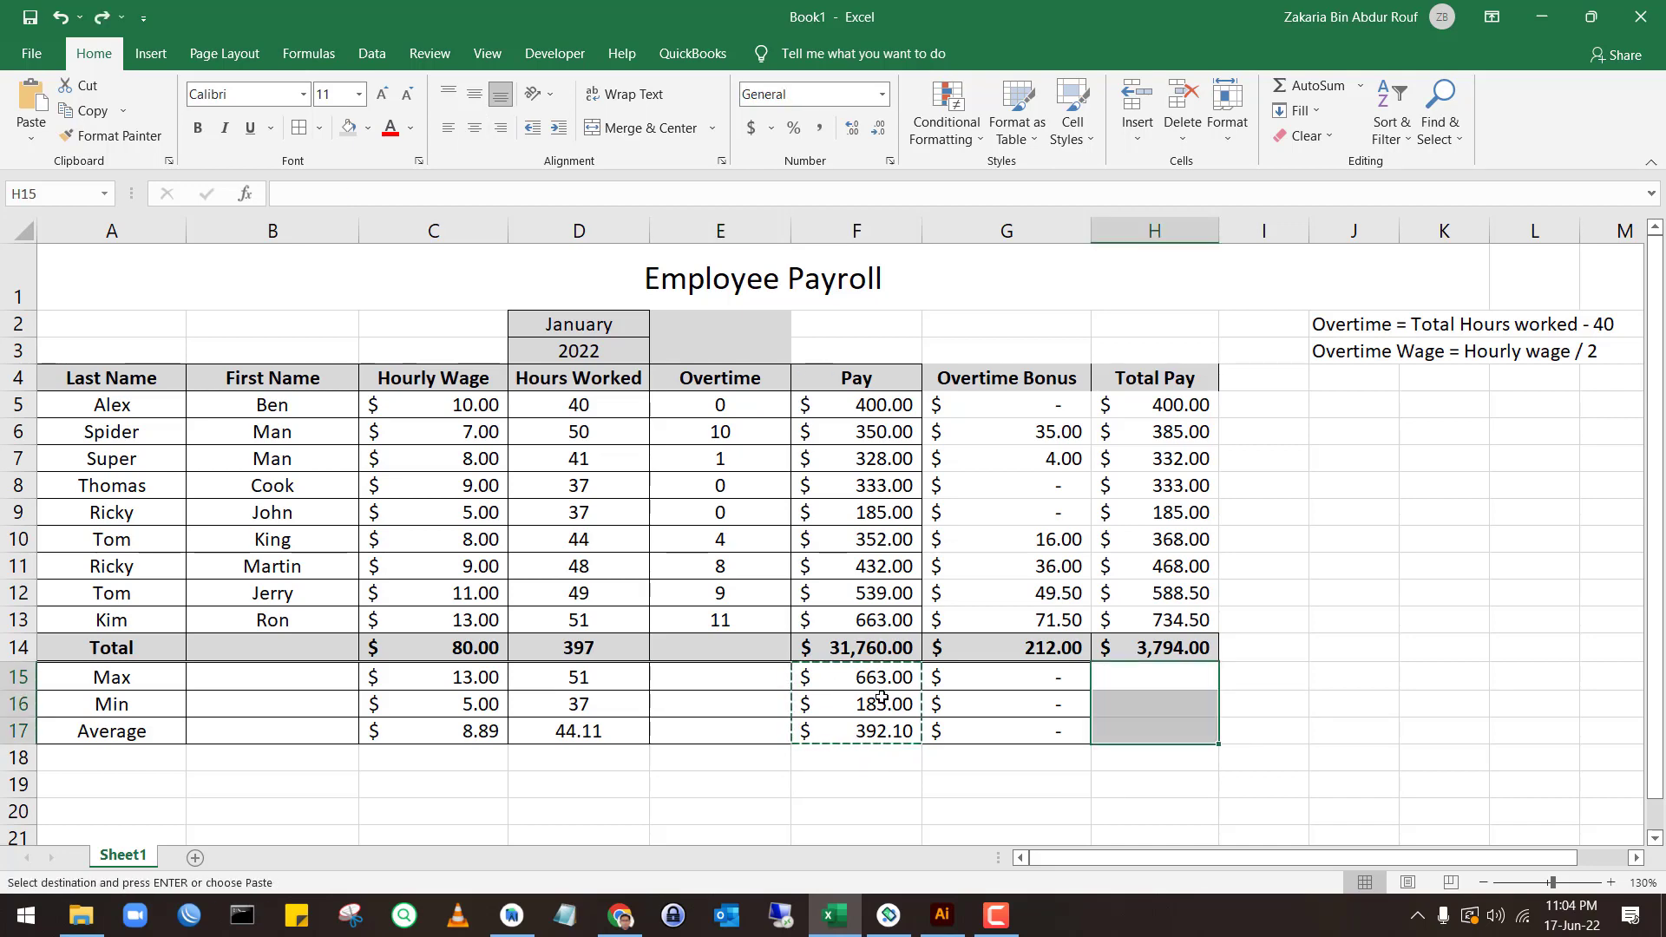
Copy the Max, Min and Average formulas in D15:D17 to rows 15 to 17 of columns E, F, G and H
click(743, 707)
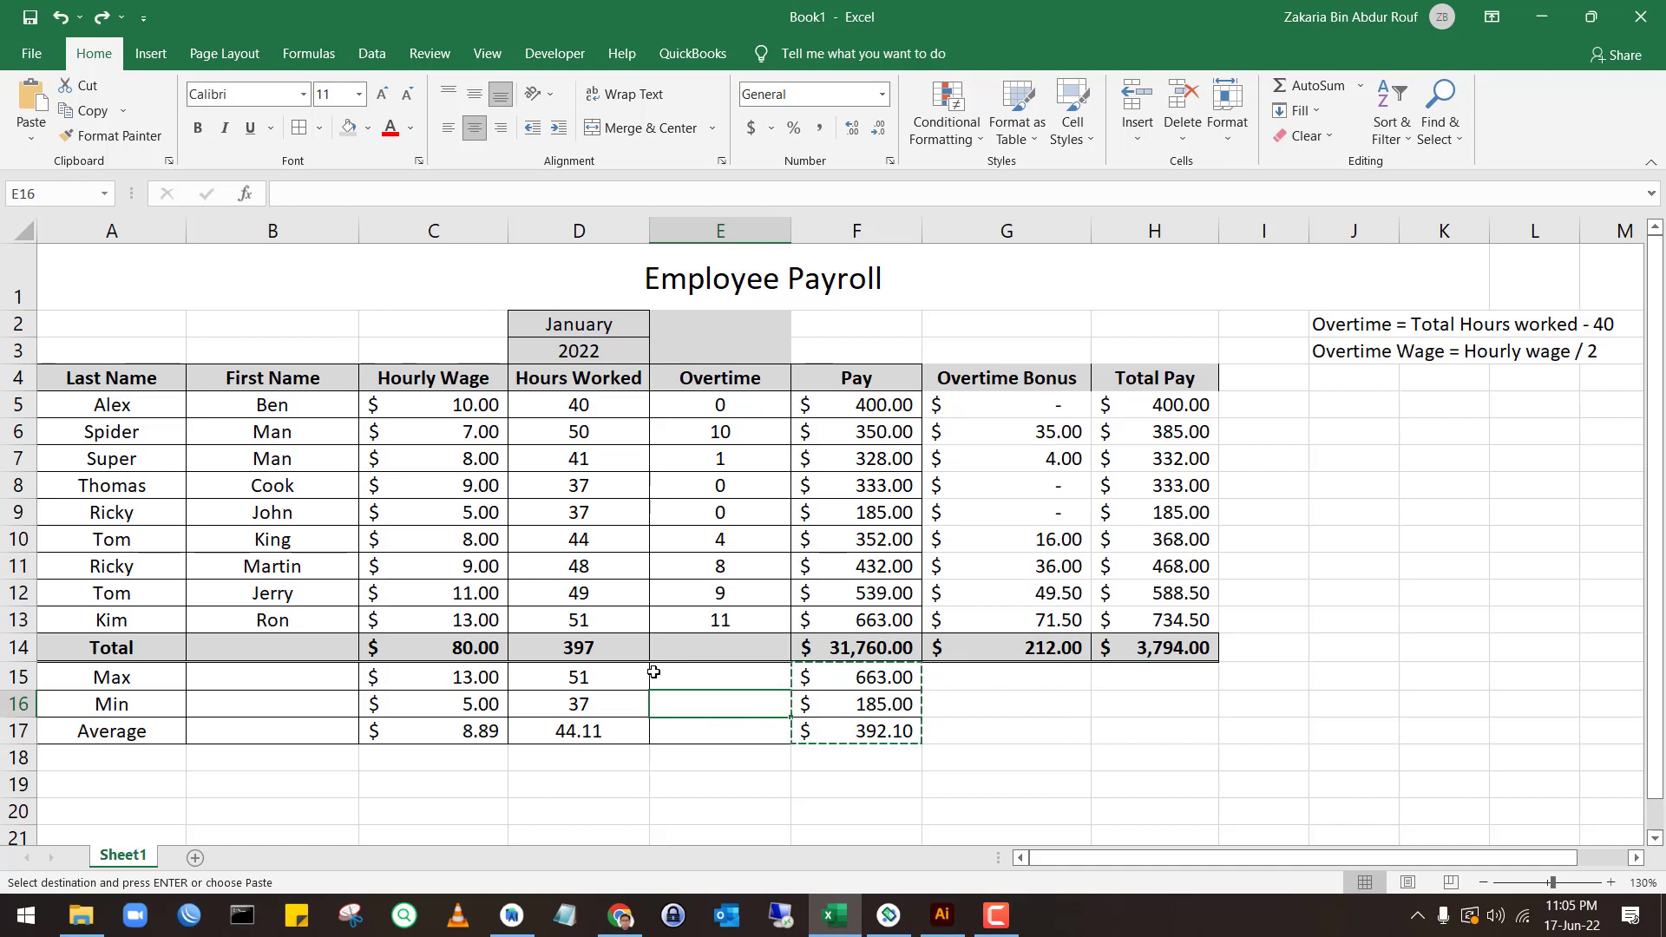
drag(603, 676, 606, 725)
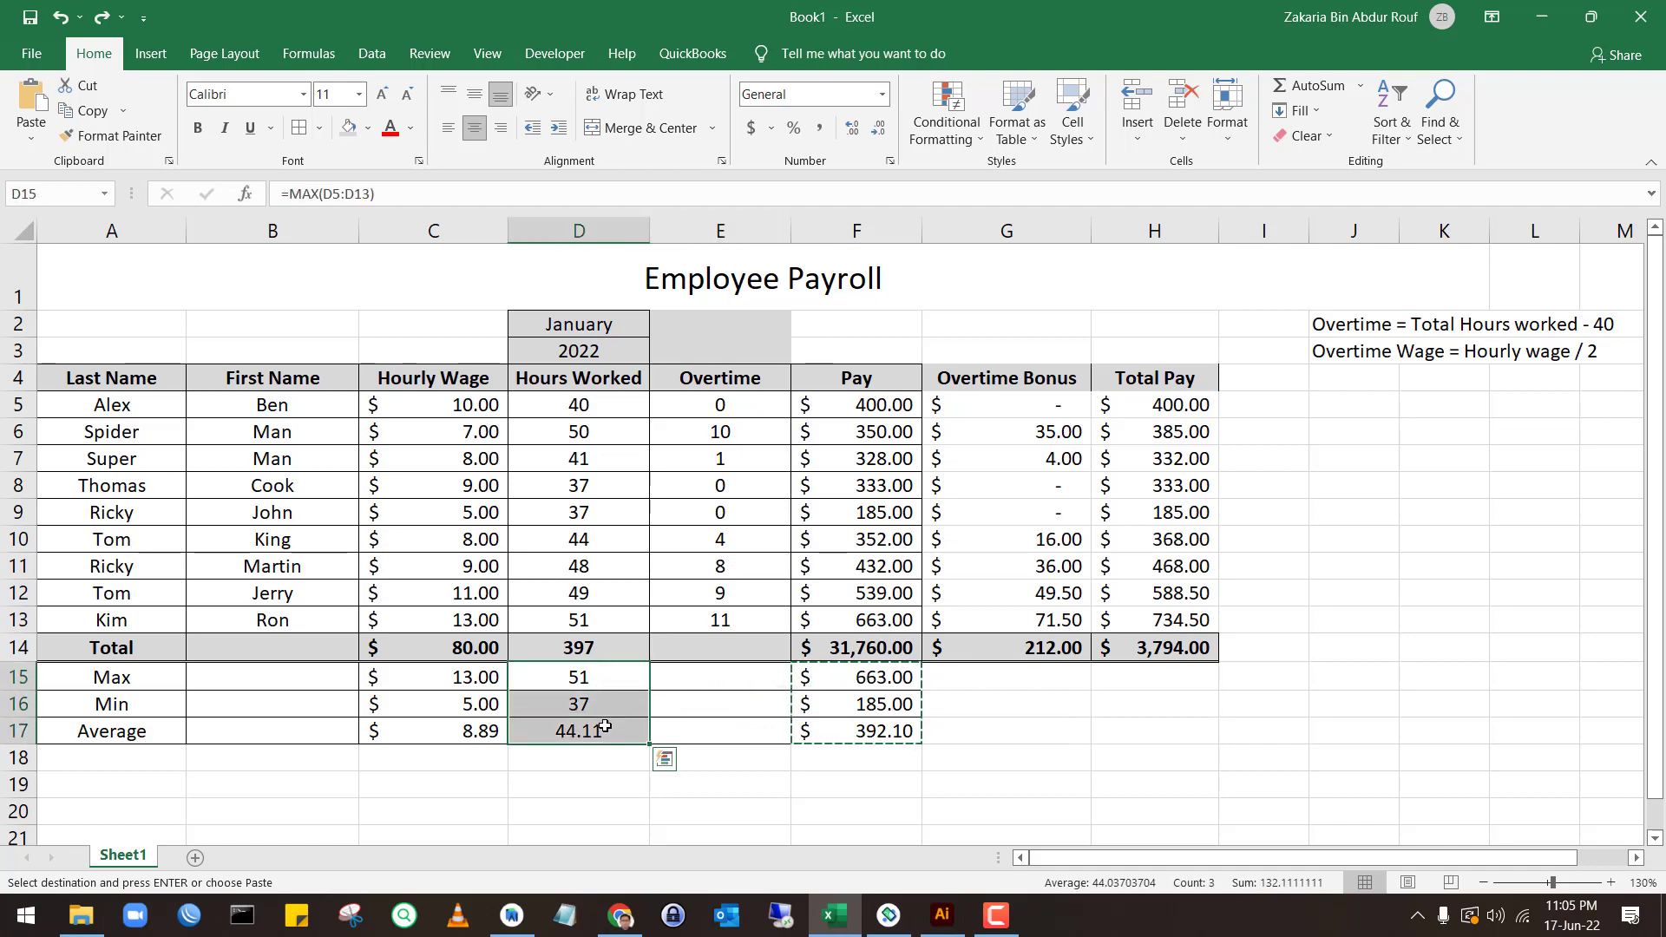
key(ctrl+c)
click(695, 674)
key(ctrl+v)
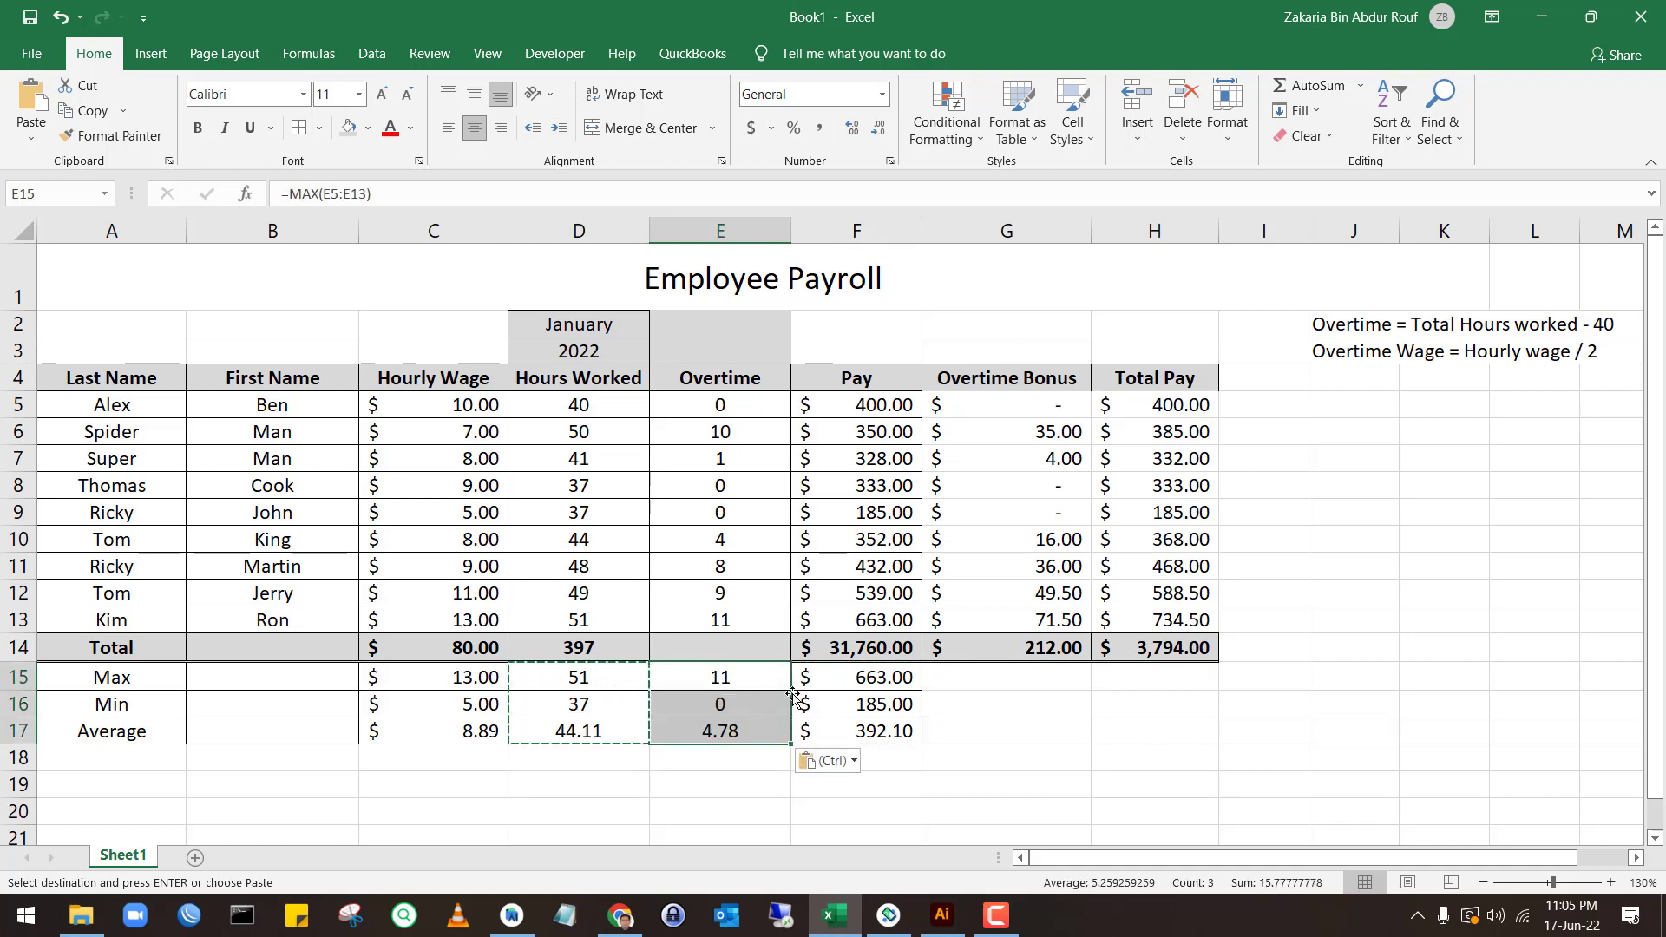
click(867, 677)
key(ctrl+v)
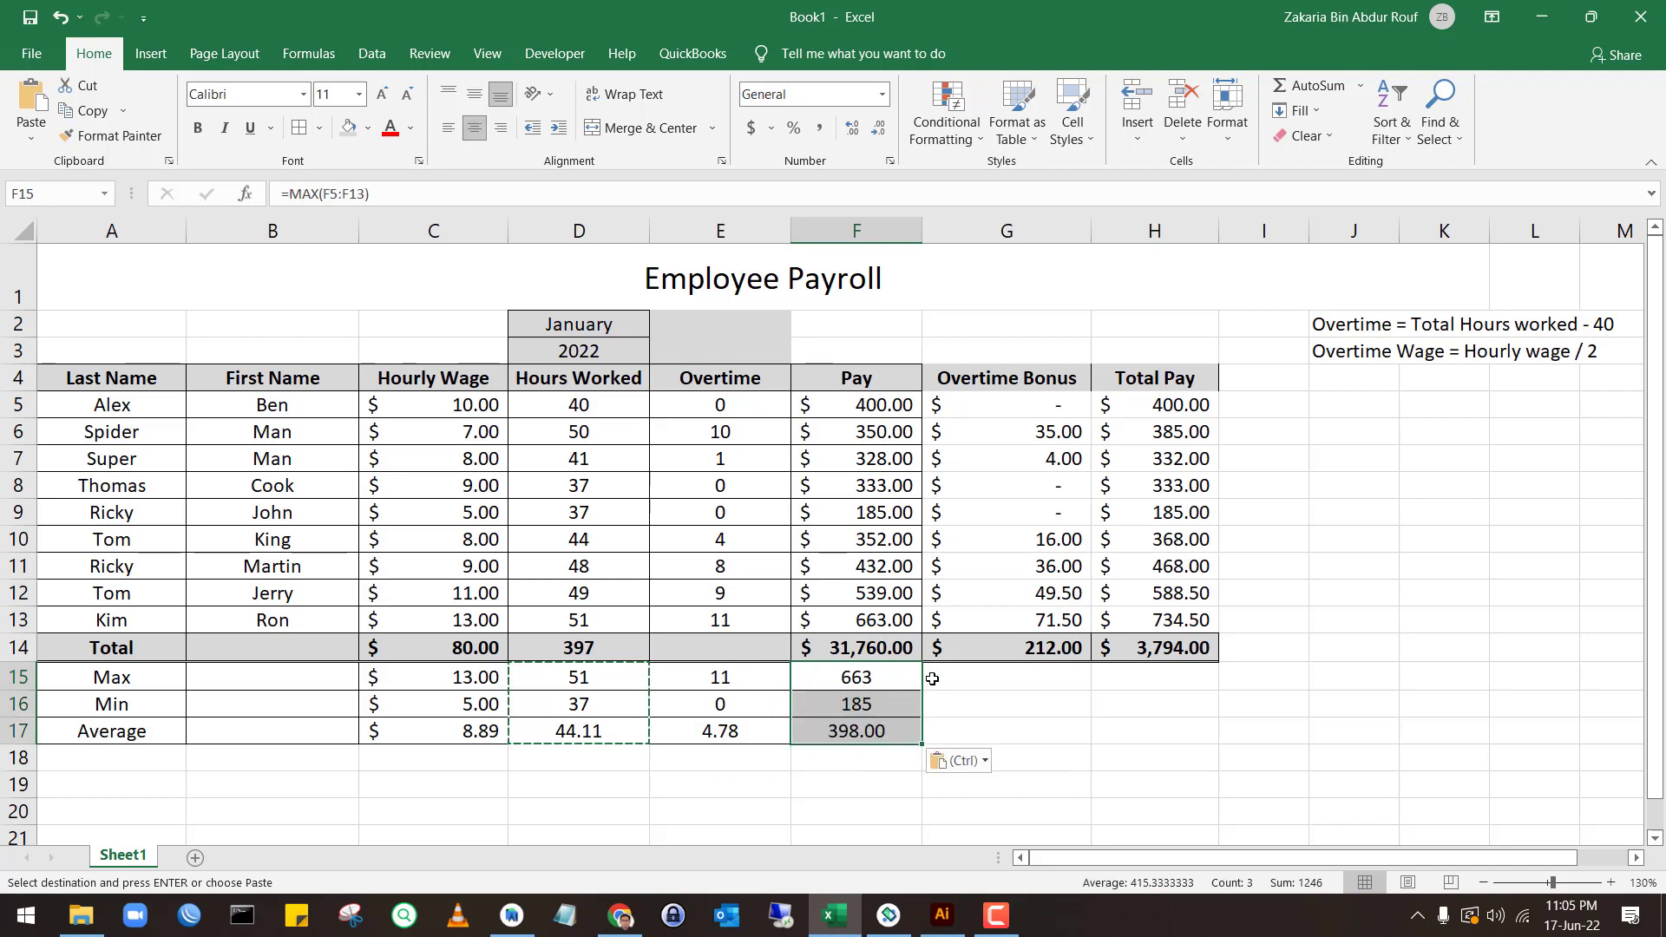
click(952, 676)
key(ctrl+v)
click(1143, 677)
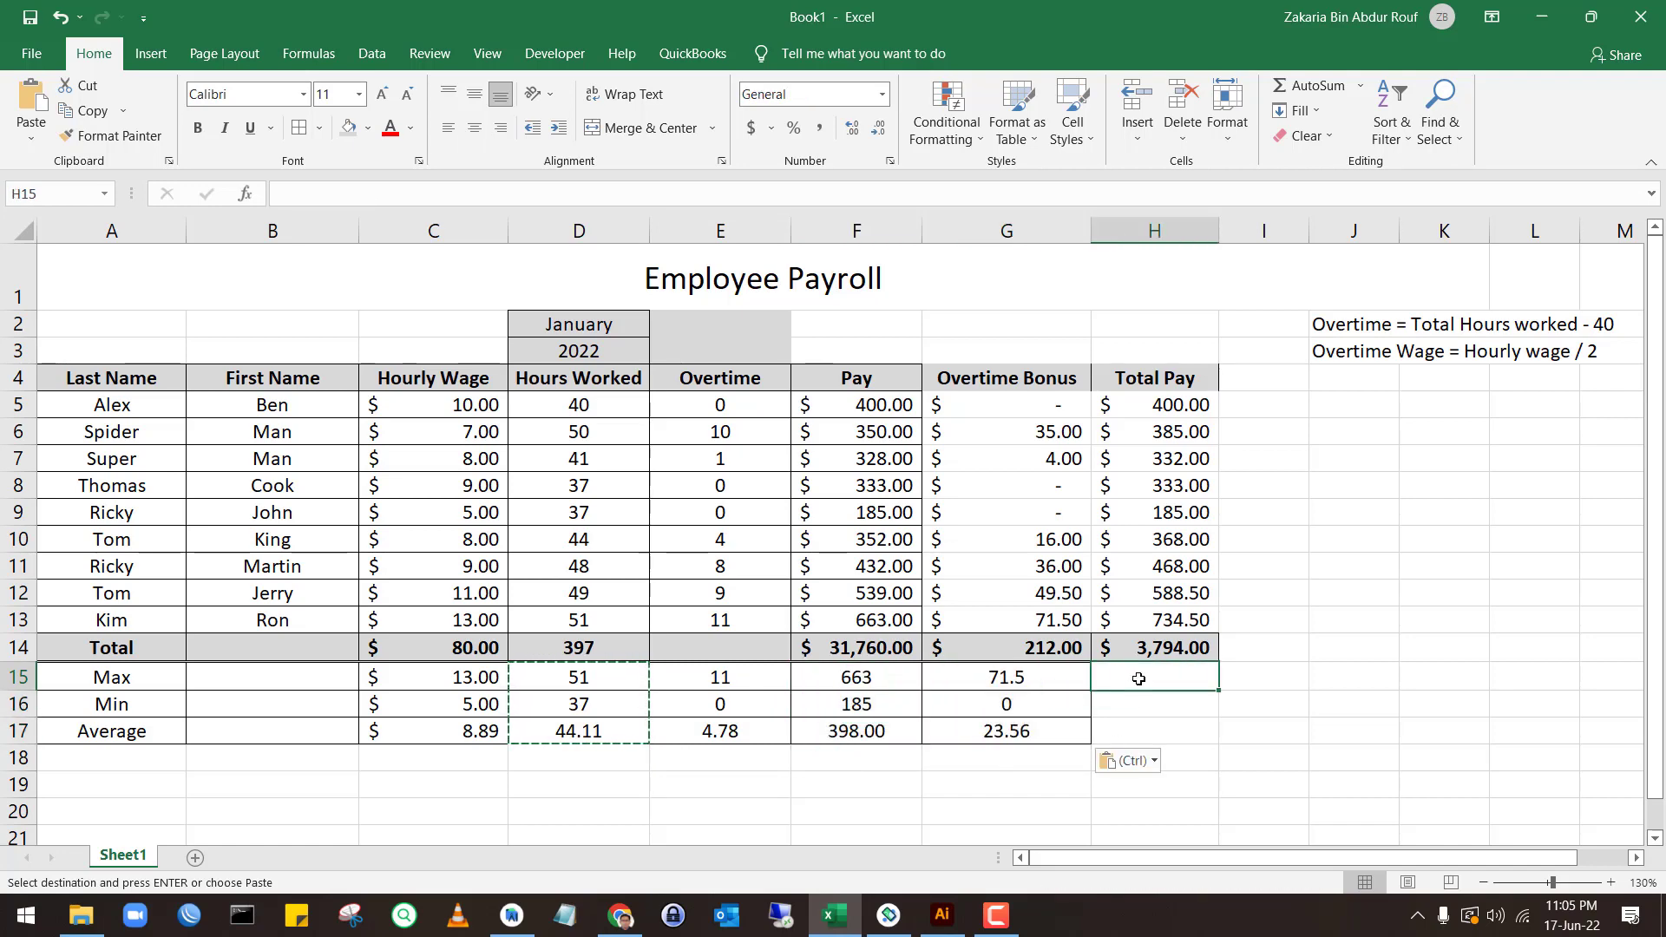
key(ctrl+v)
key(ctrl)
key(Escape)
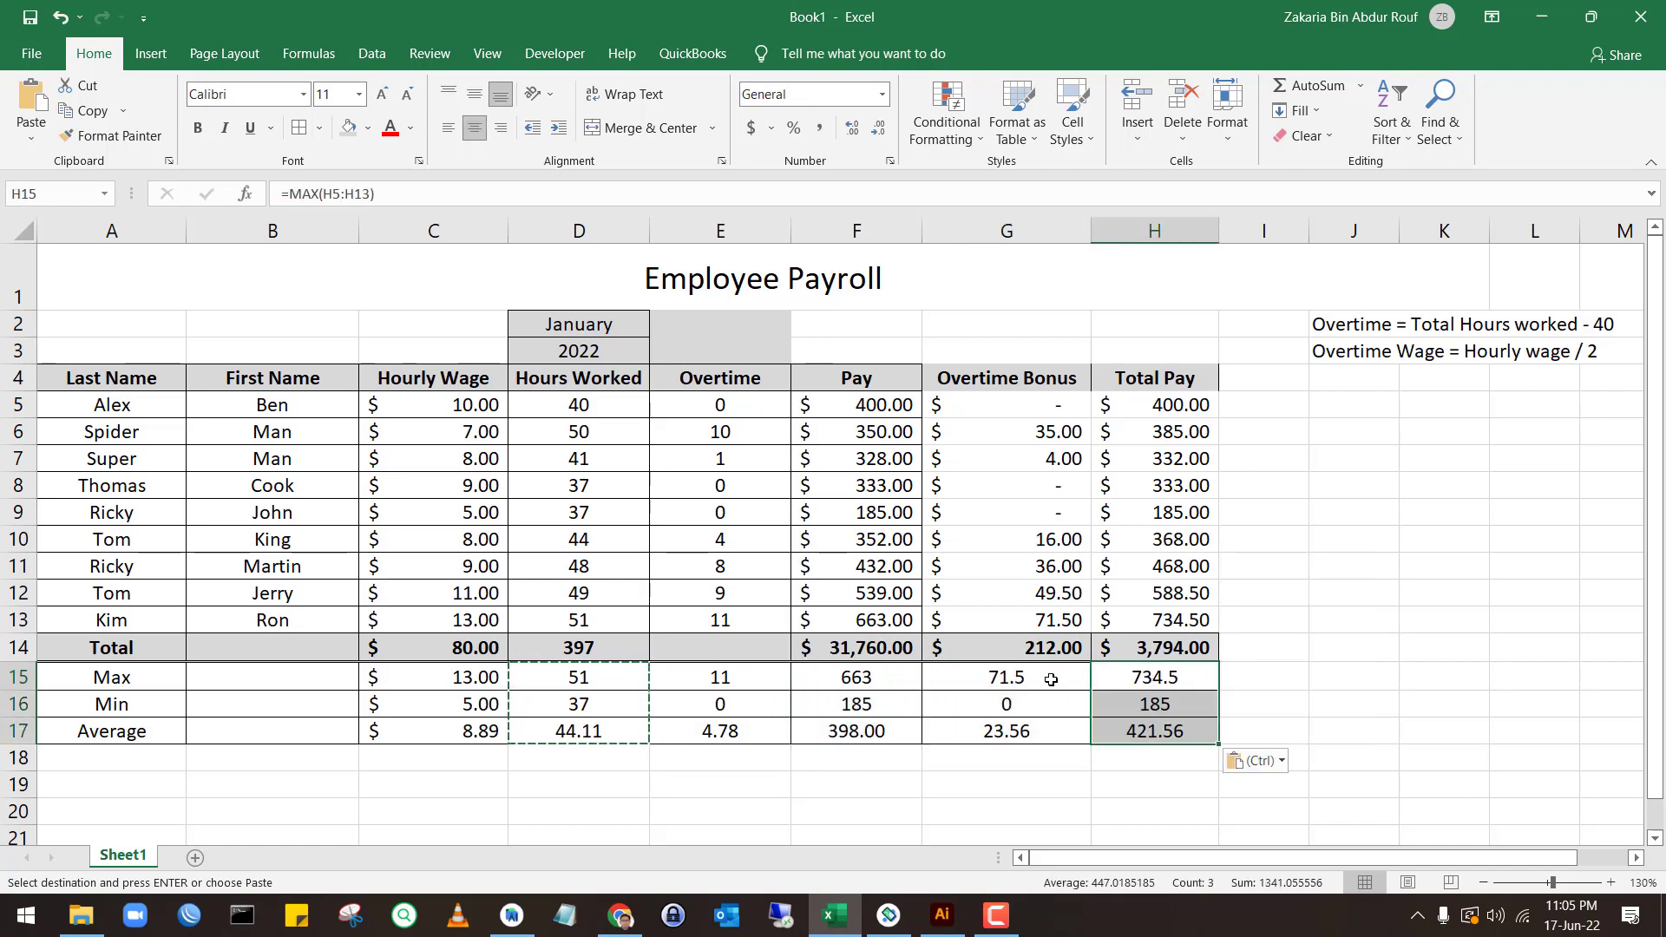
Apply the dollar Accounting number format to the summary cells F15:H17
click(960, 670)
key(Left)
shift+click(1154, 732)
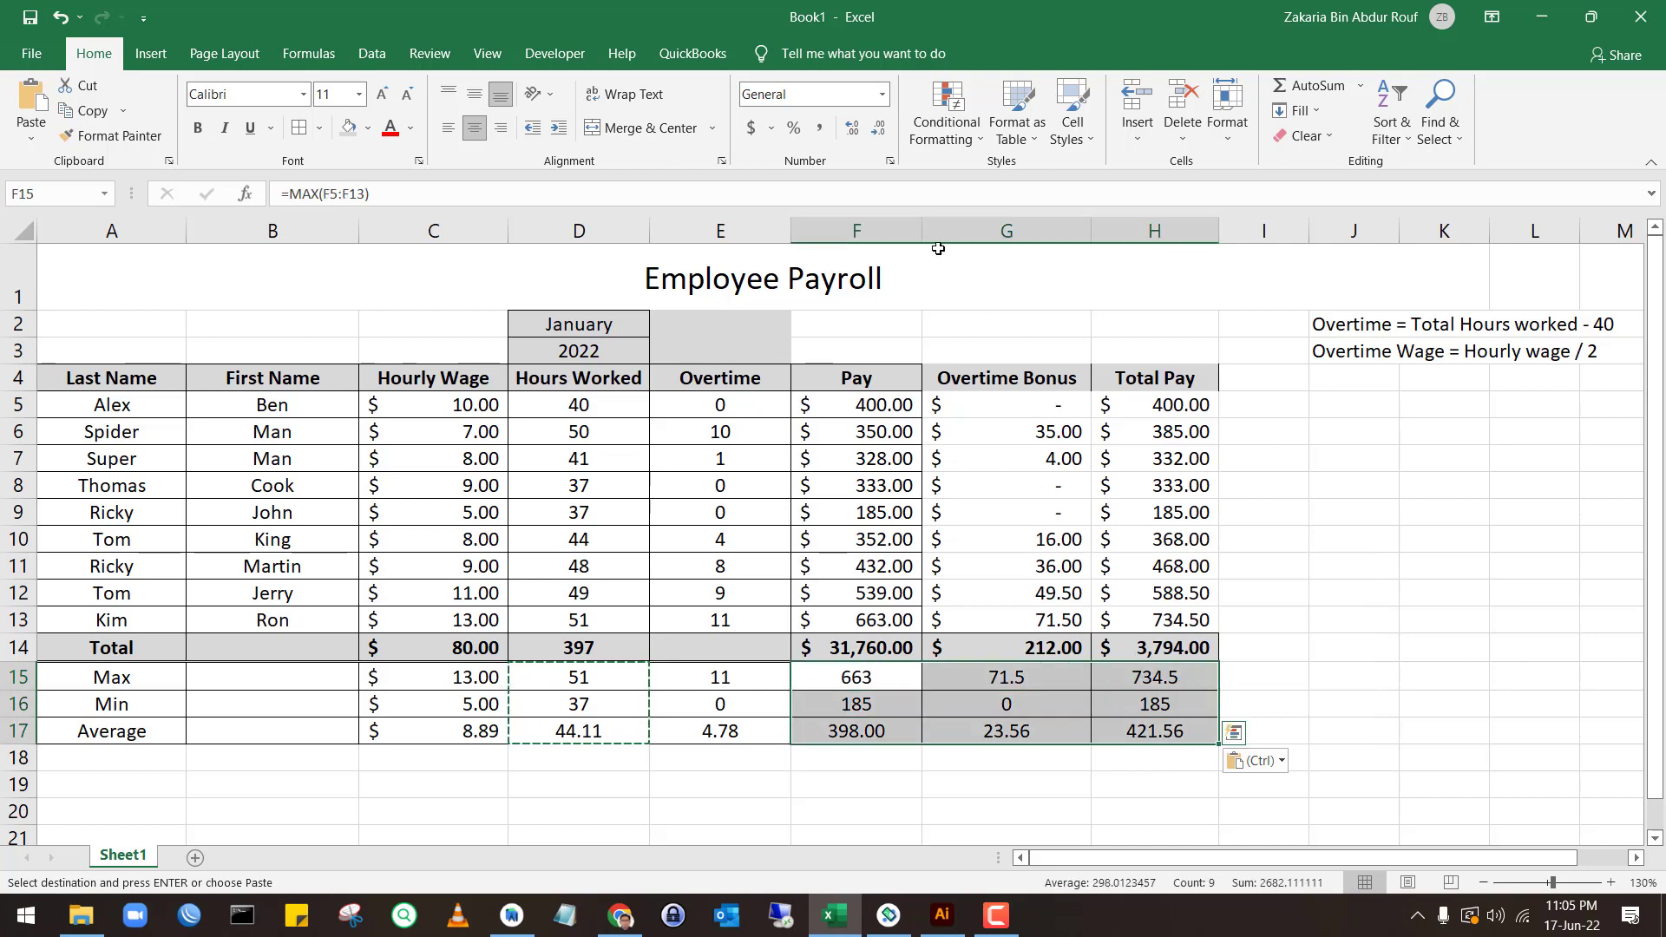
click(751, 127)
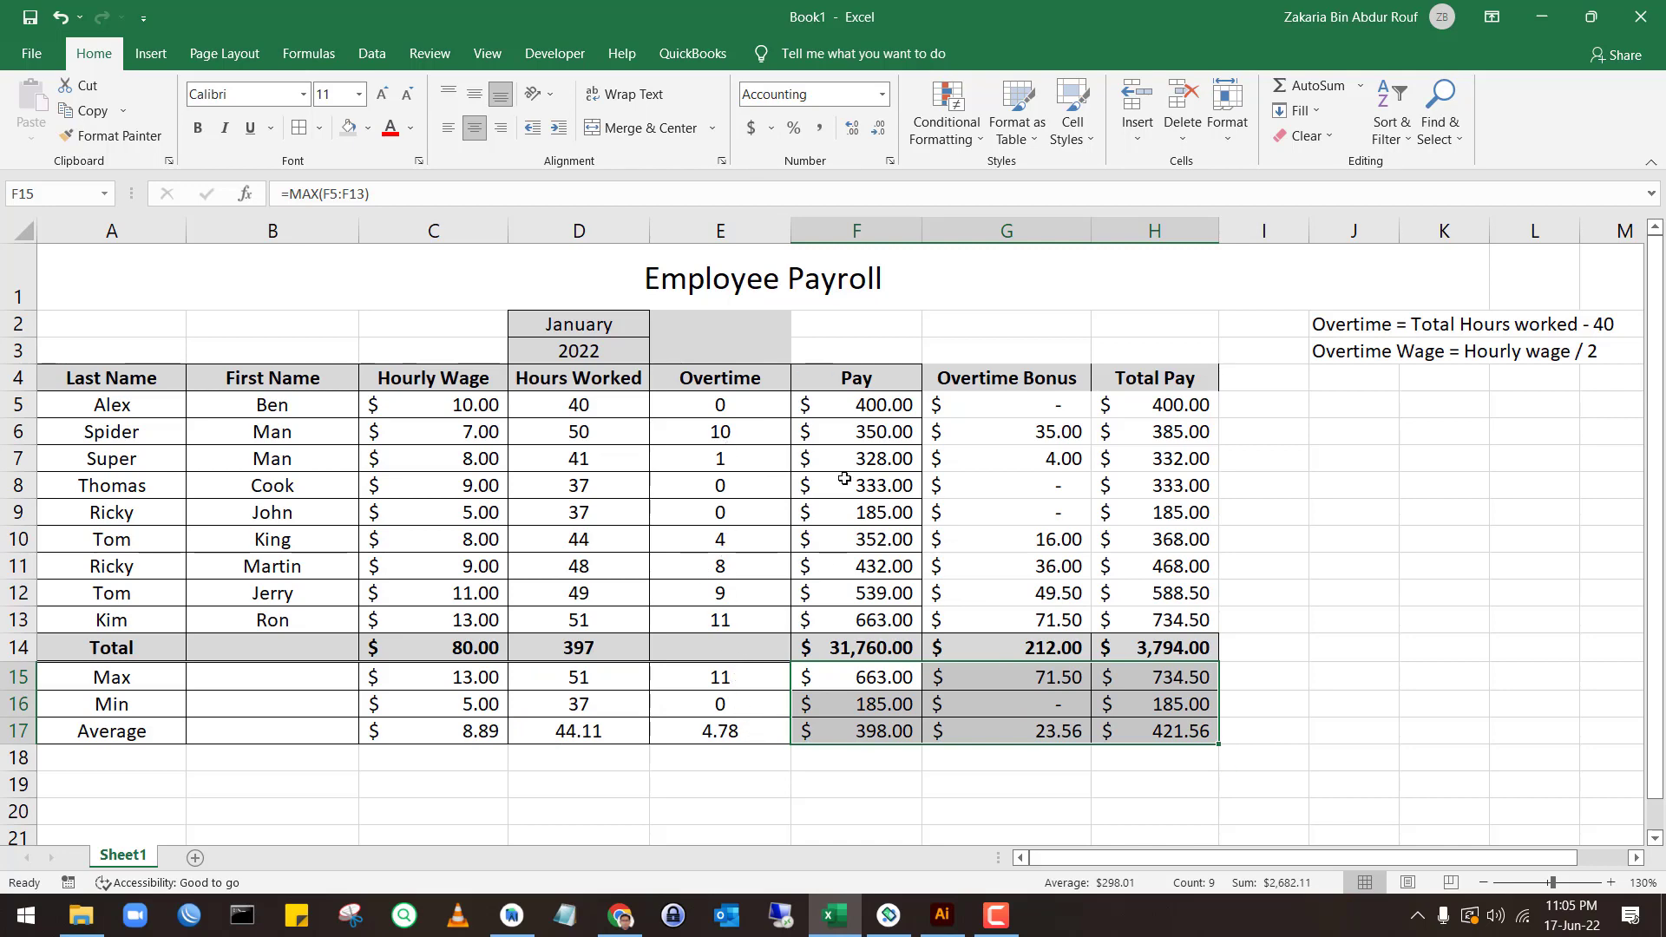
click(1273, 570)
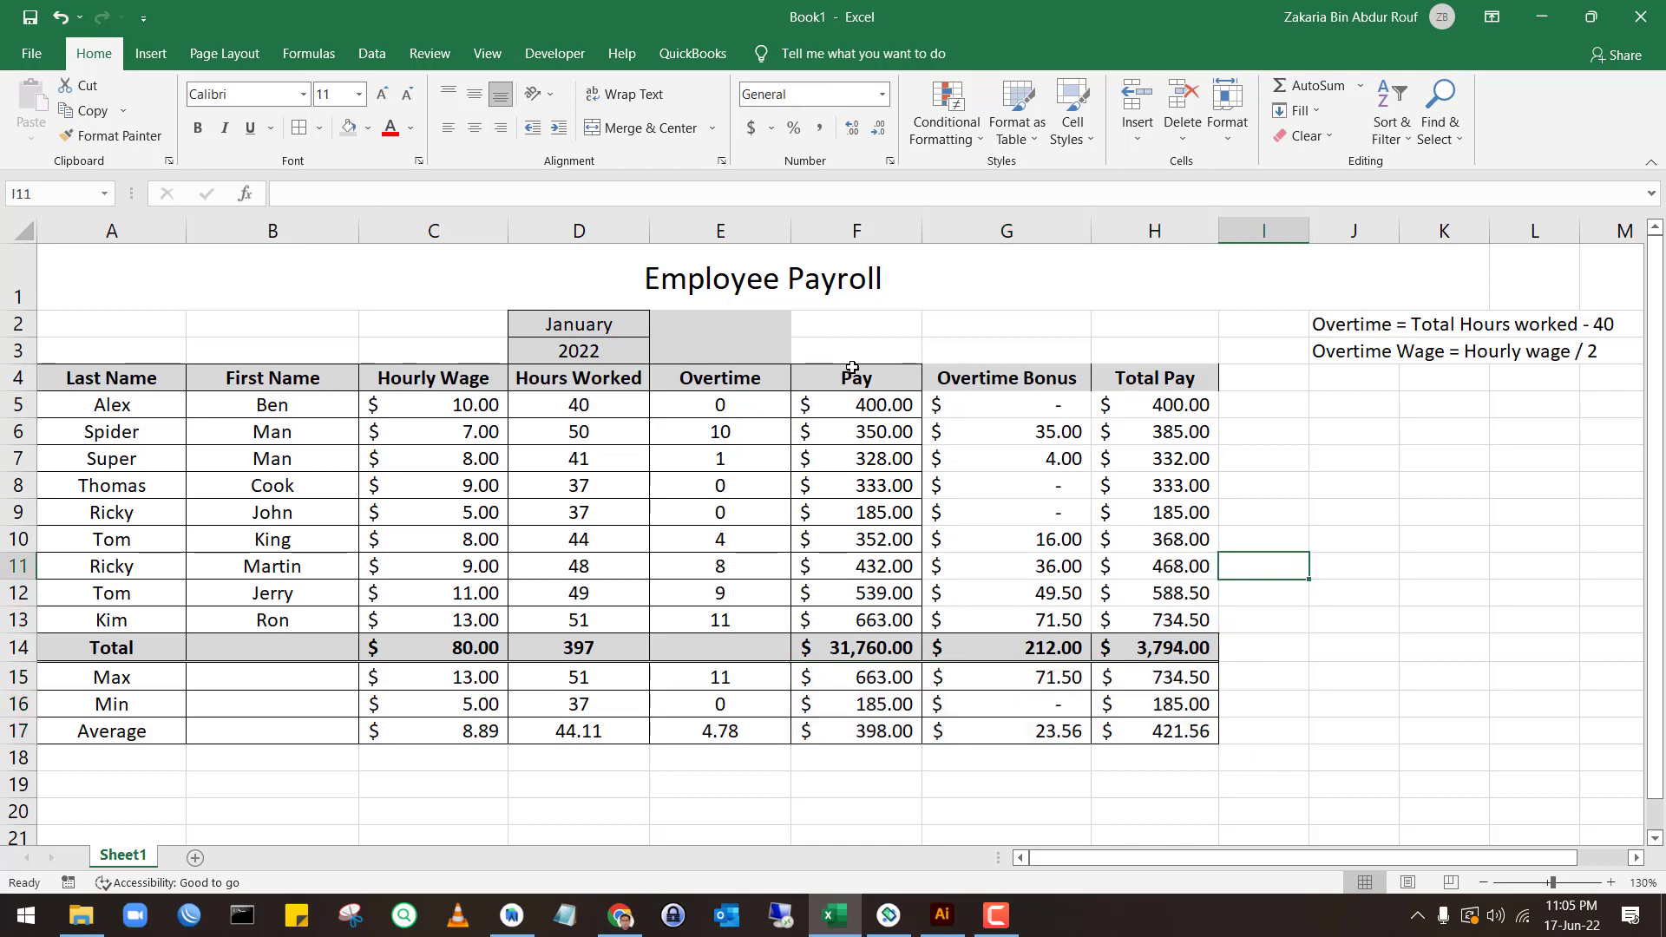
Apply all borders to the whole payroll table A4:H17
drag(45, 378, 1154, 734)
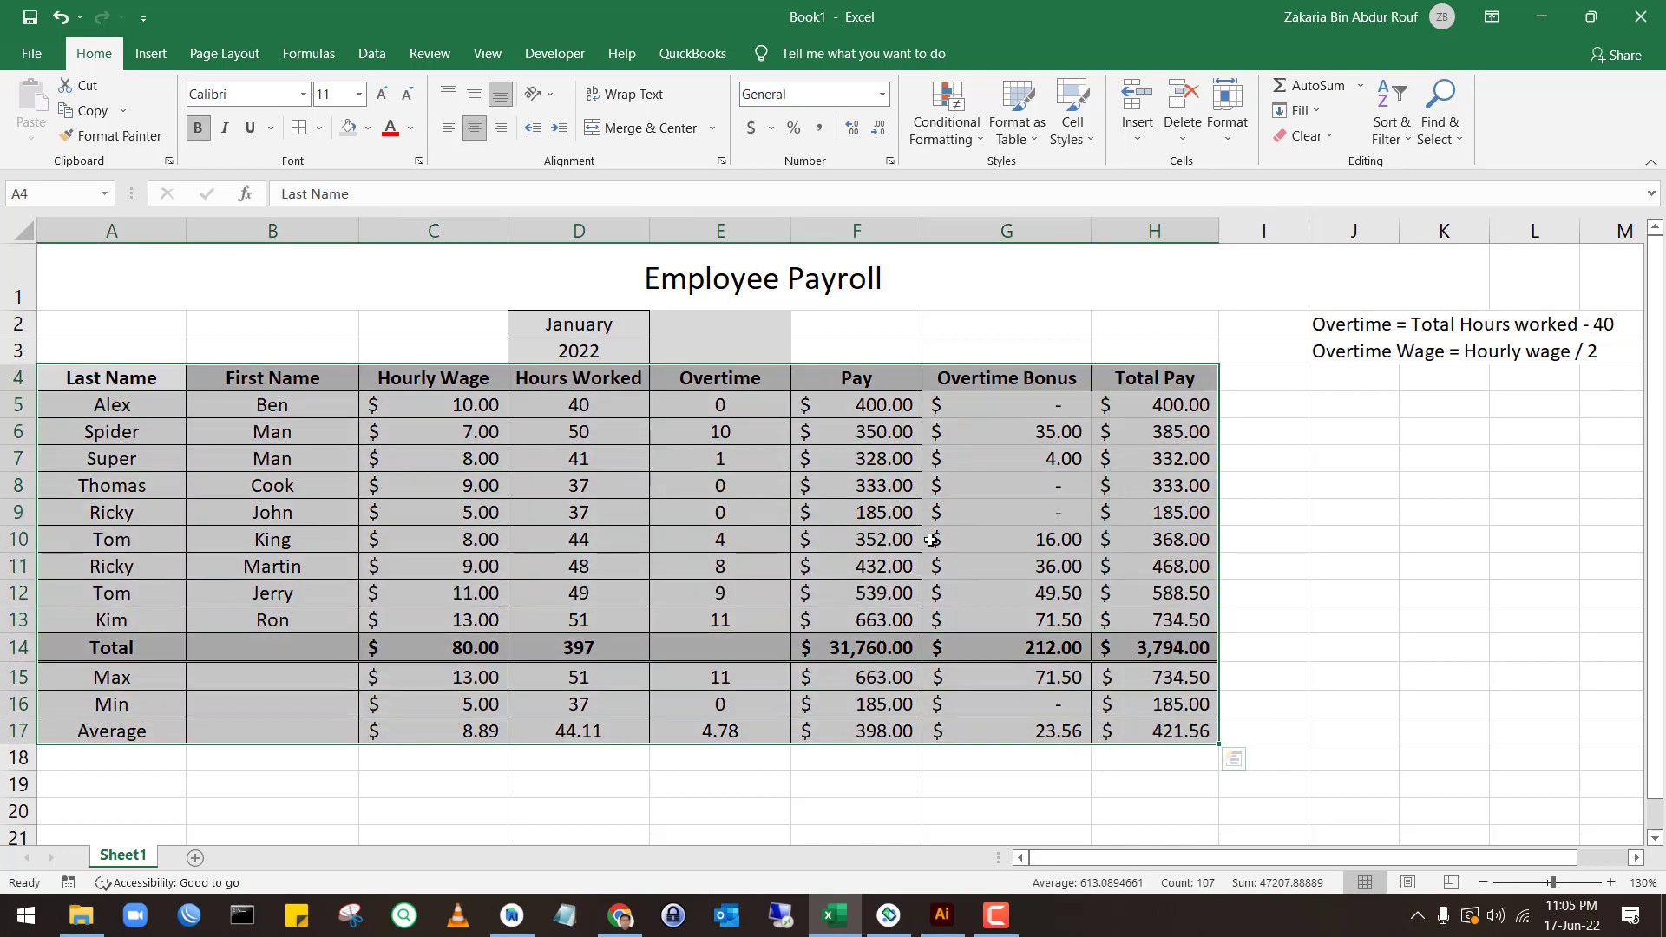
click(304, 129)
click(479, 594)
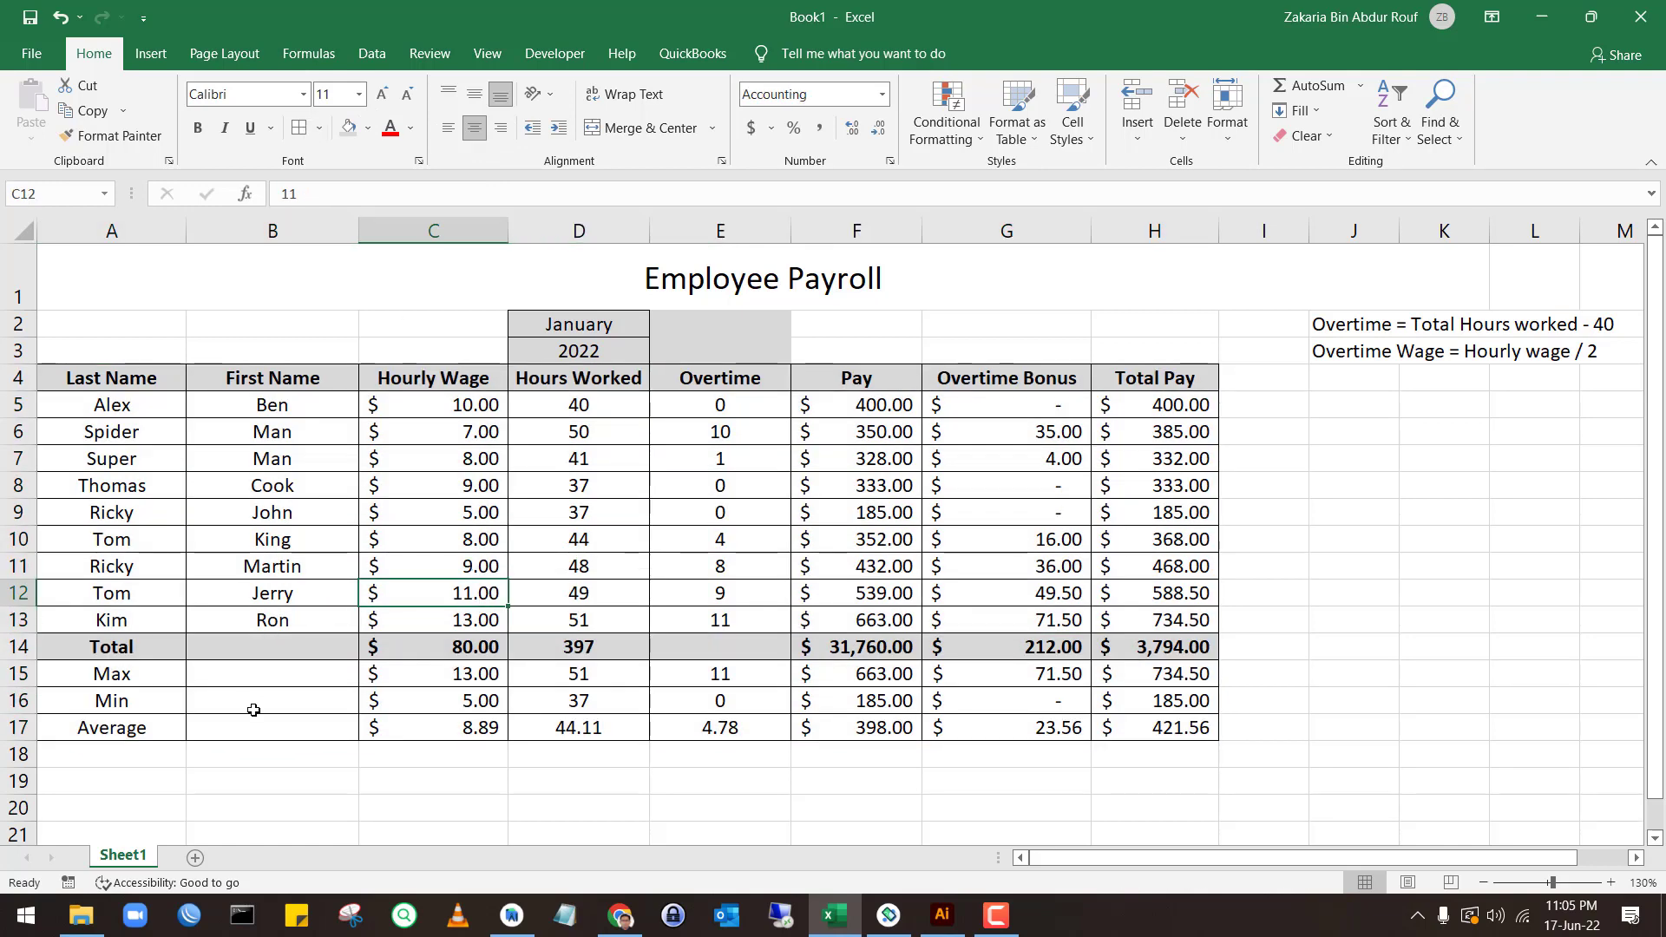
Copy the unfilled formatting of F2:F3 onto the gray cells E2:E3 with Format Painter
click(683, 422)
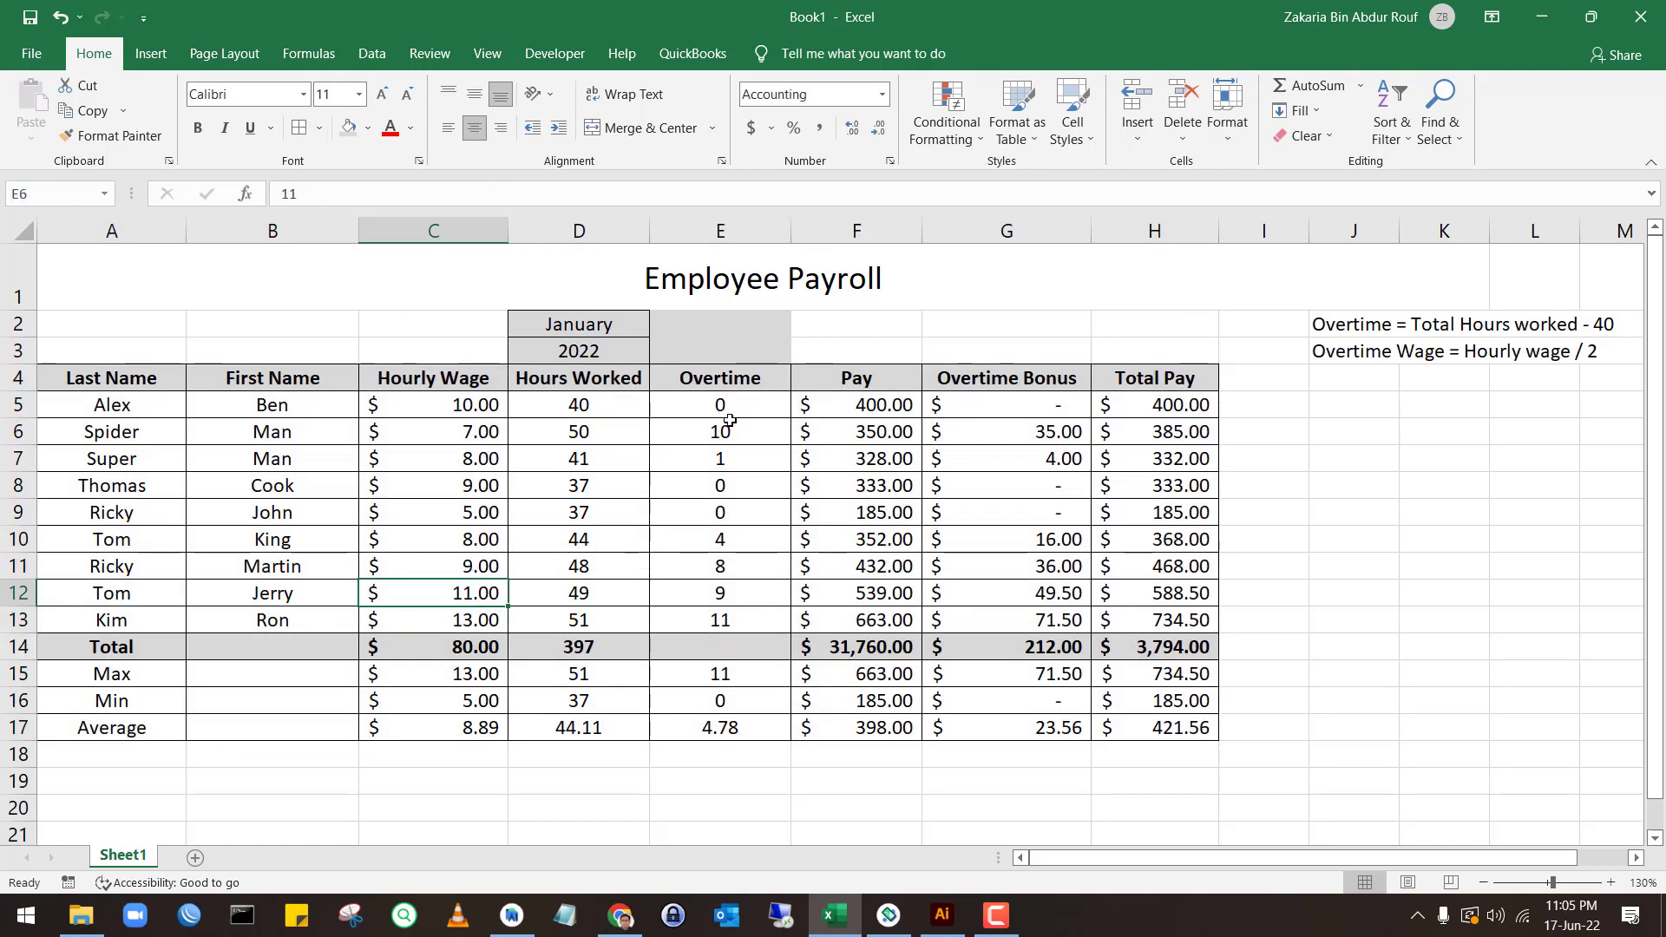
click(677, 329)
drag(677, 329, 681, 340)
drag(829, 327, 830, 346)
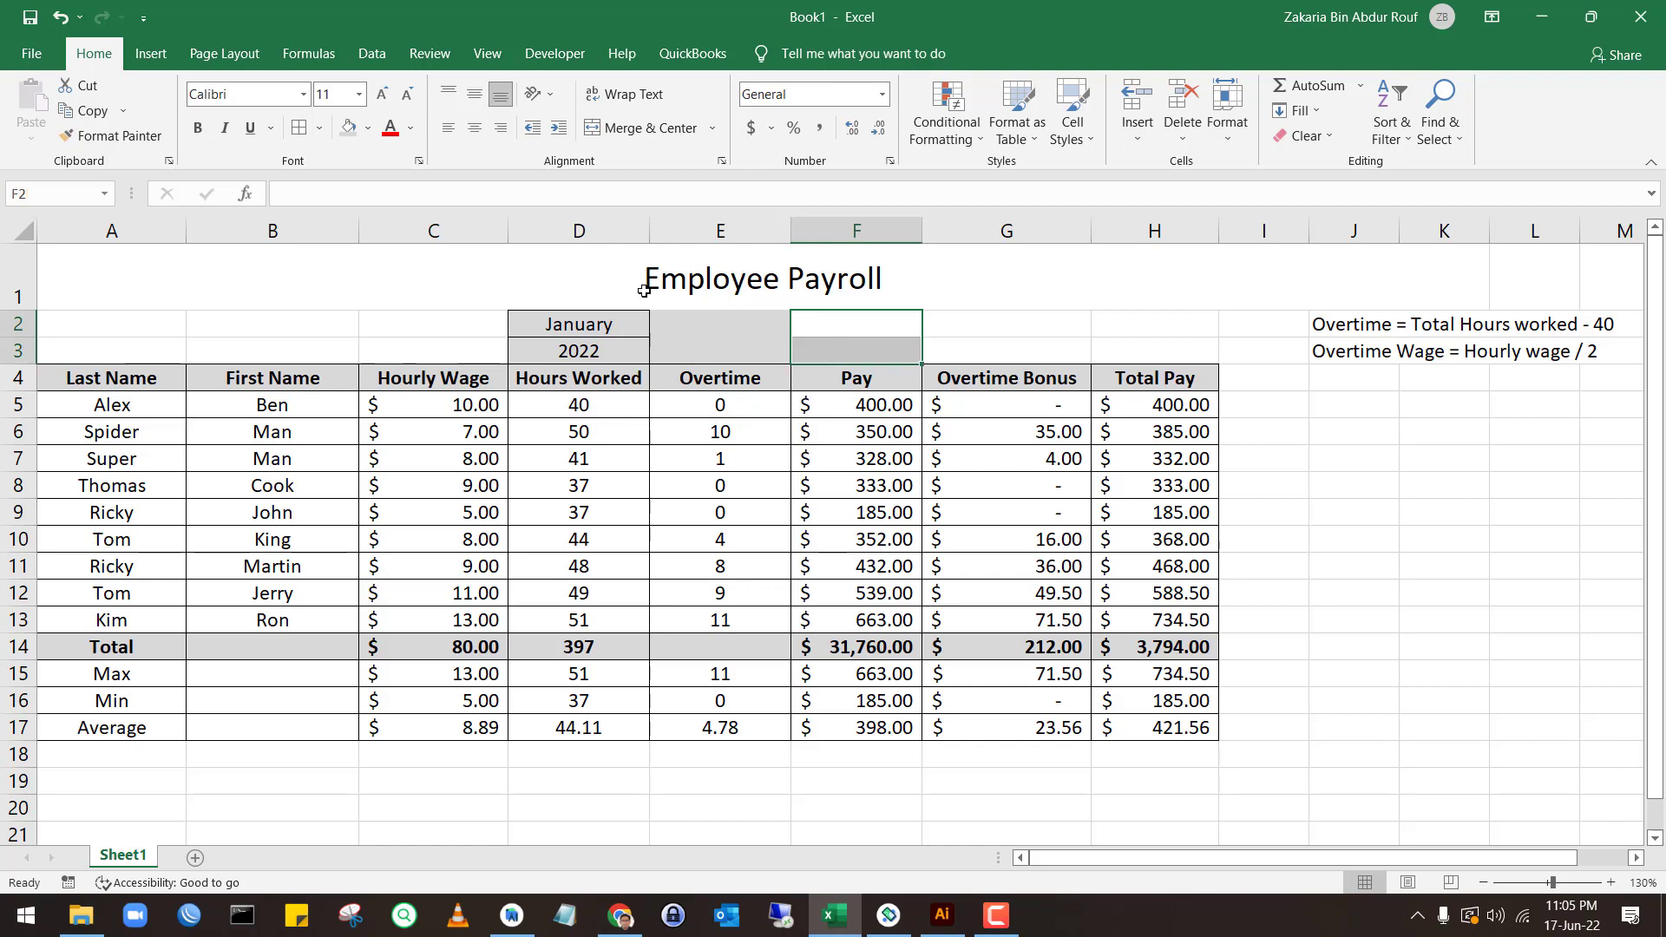
click(120, 135)
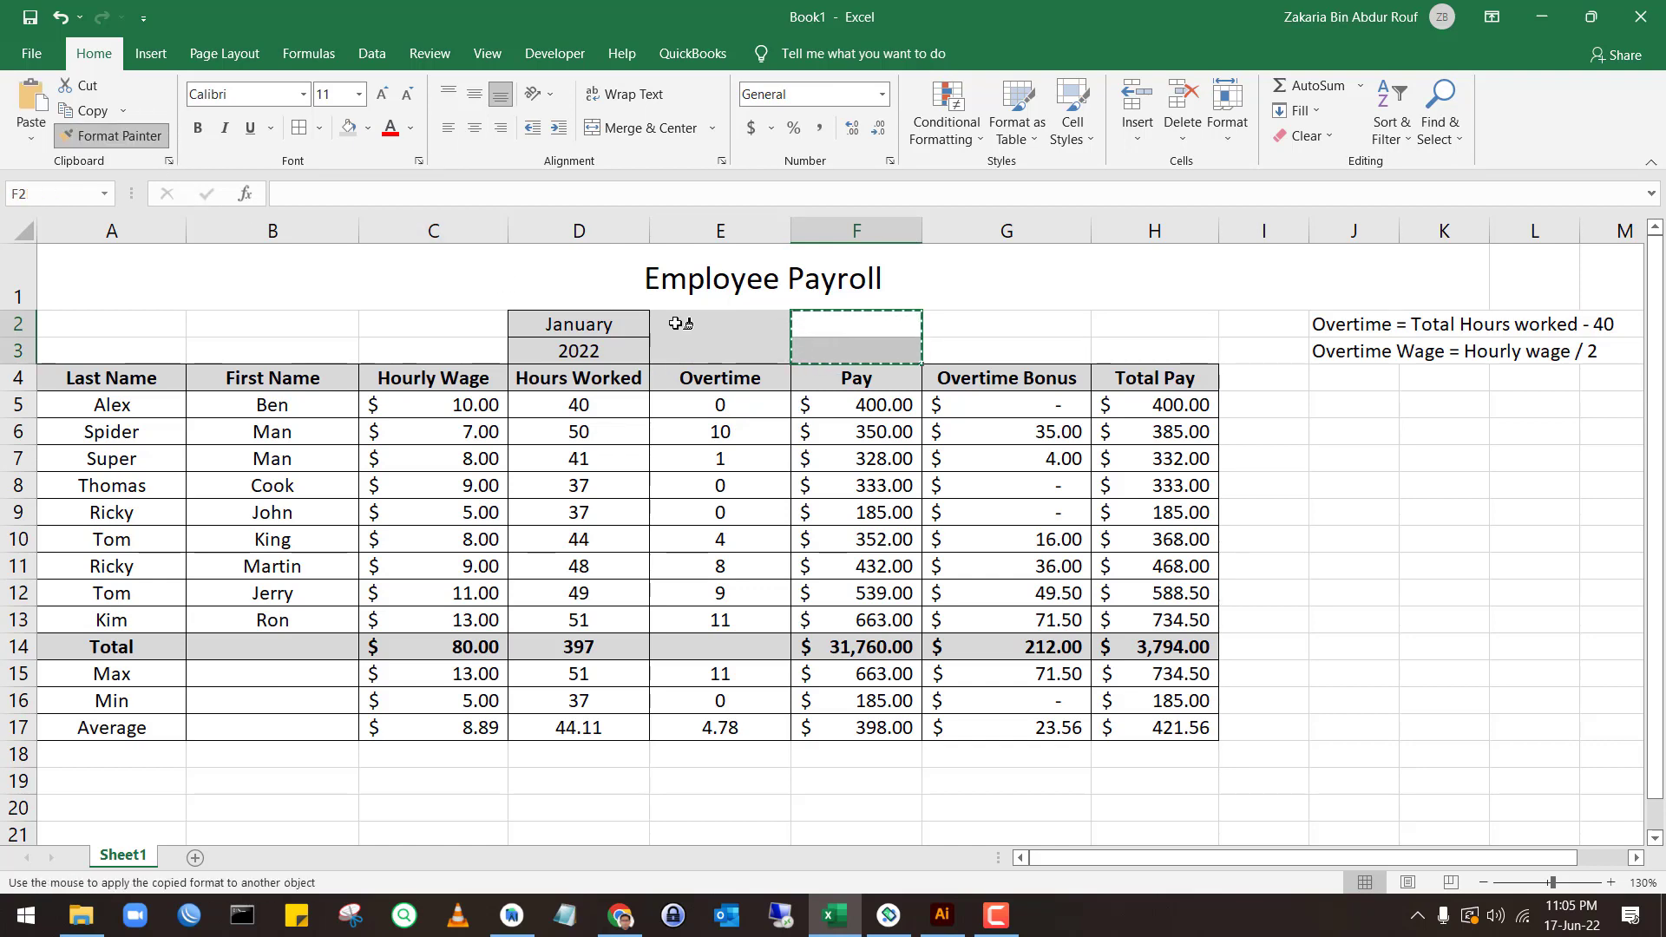
Merge and center "January" across D2:H2 and "2022" across D3:H3
mouse_move(681, 325)
mouse_down()
mouse_move(684, 389)
mouse_move(684, 356)
mouse_move(620, 326)
mouse_move(1154, 323)
mouse_up()
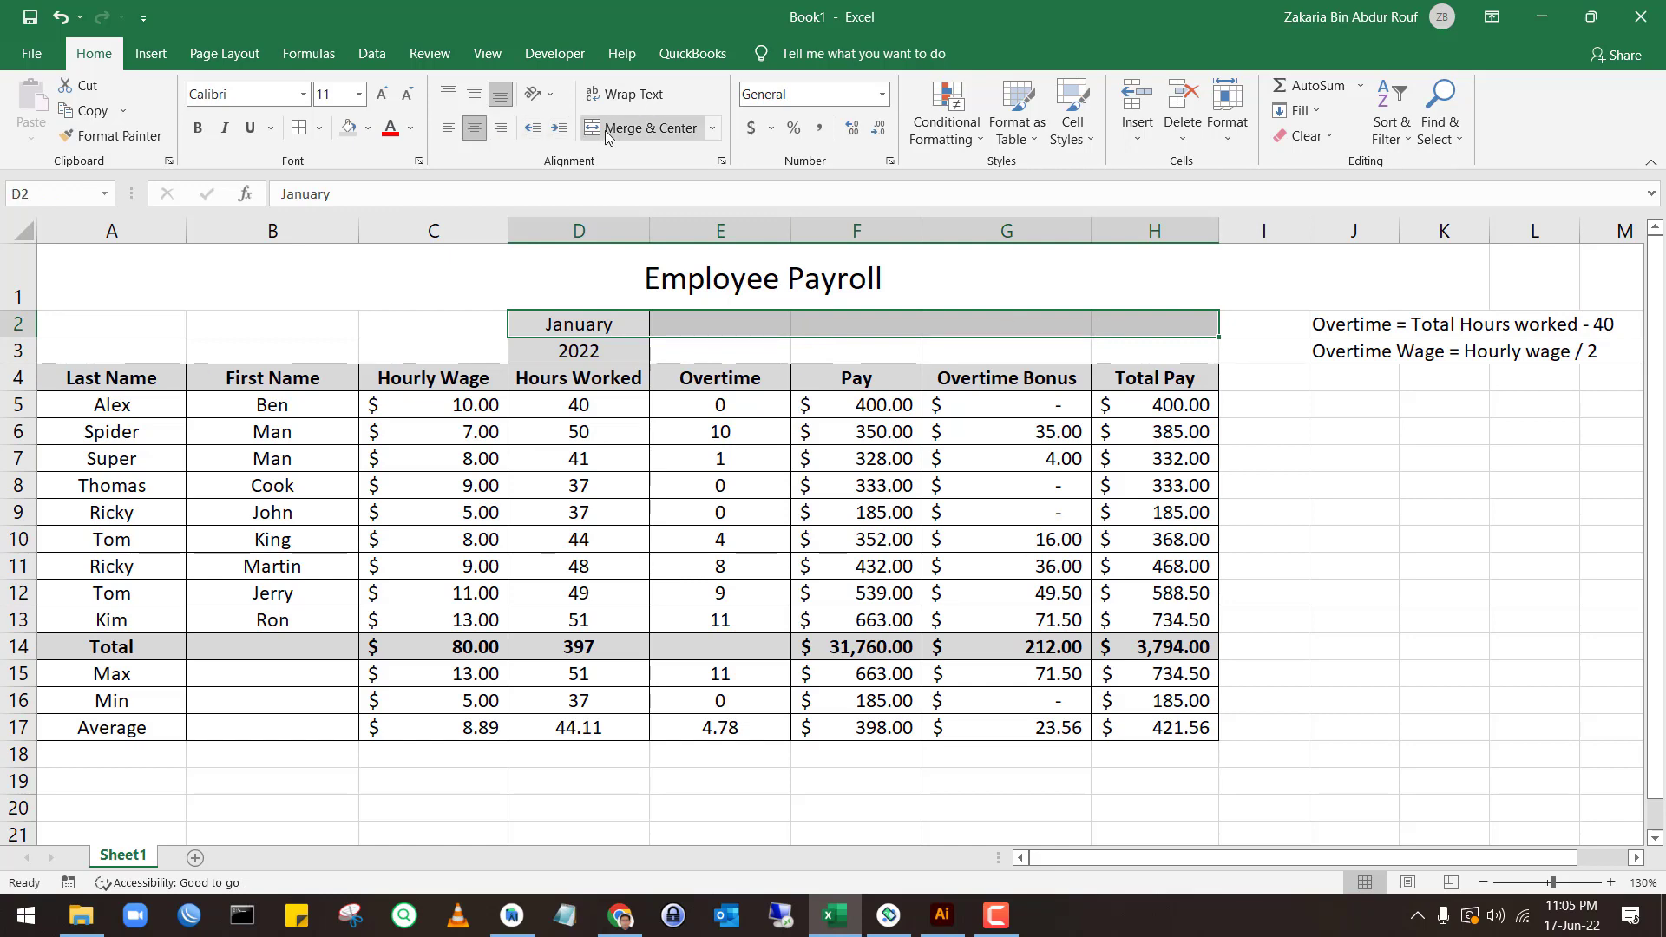
click(646, 128)
drag(607, 350, 1154, 351)
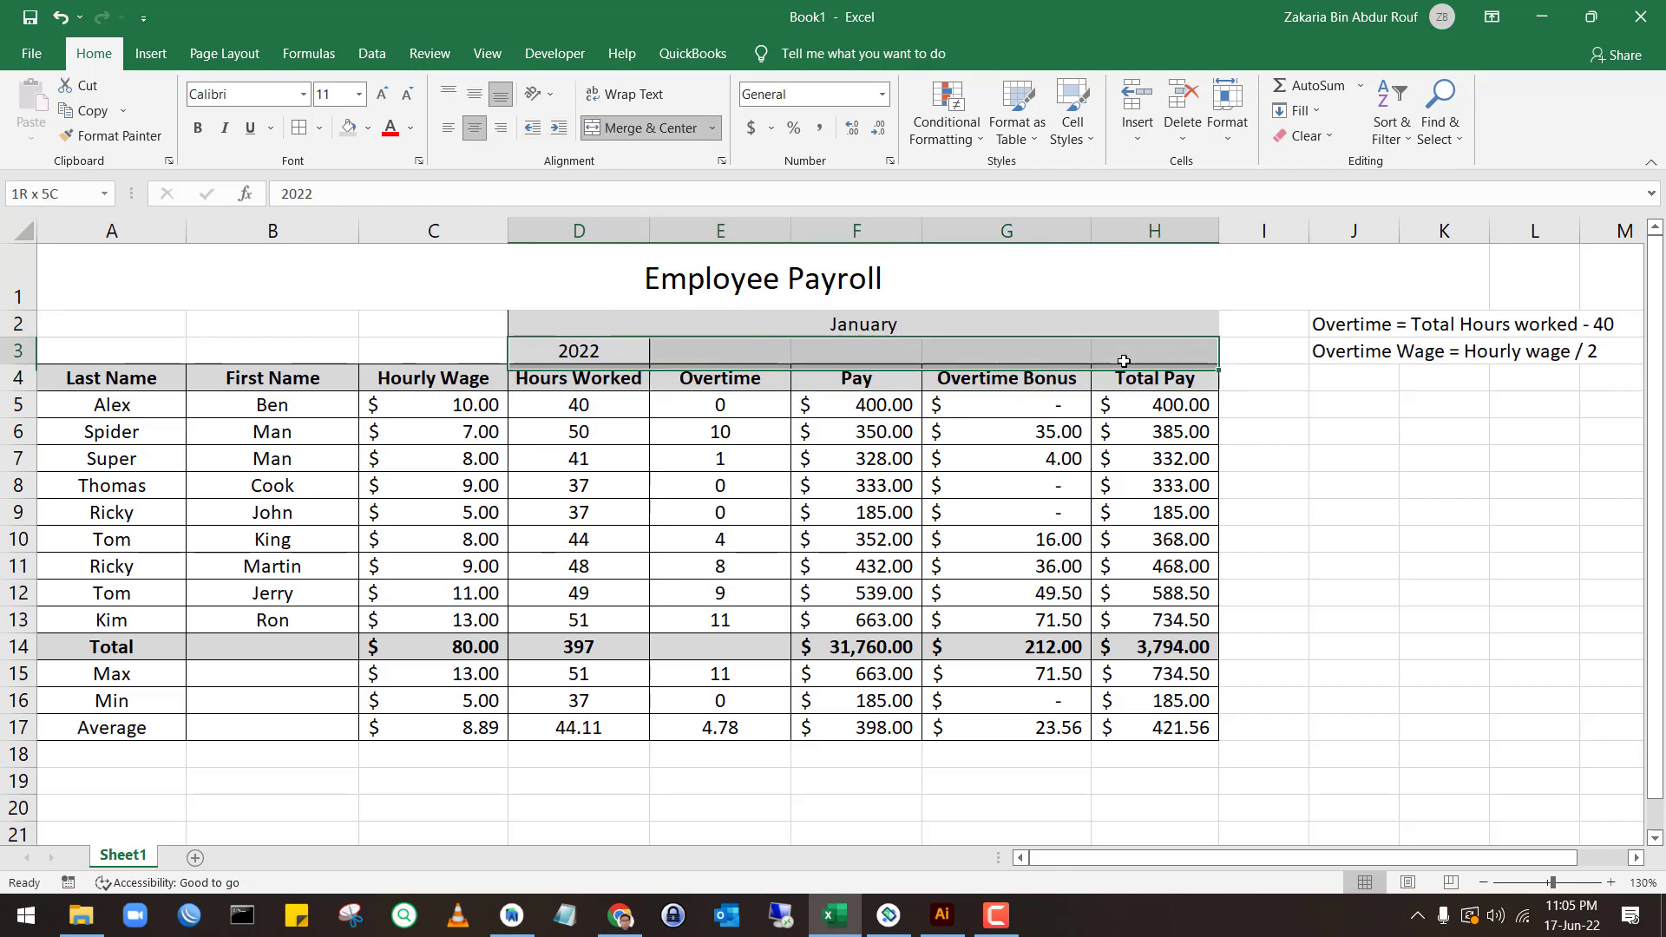
click(646, 128)
click(666, 437)
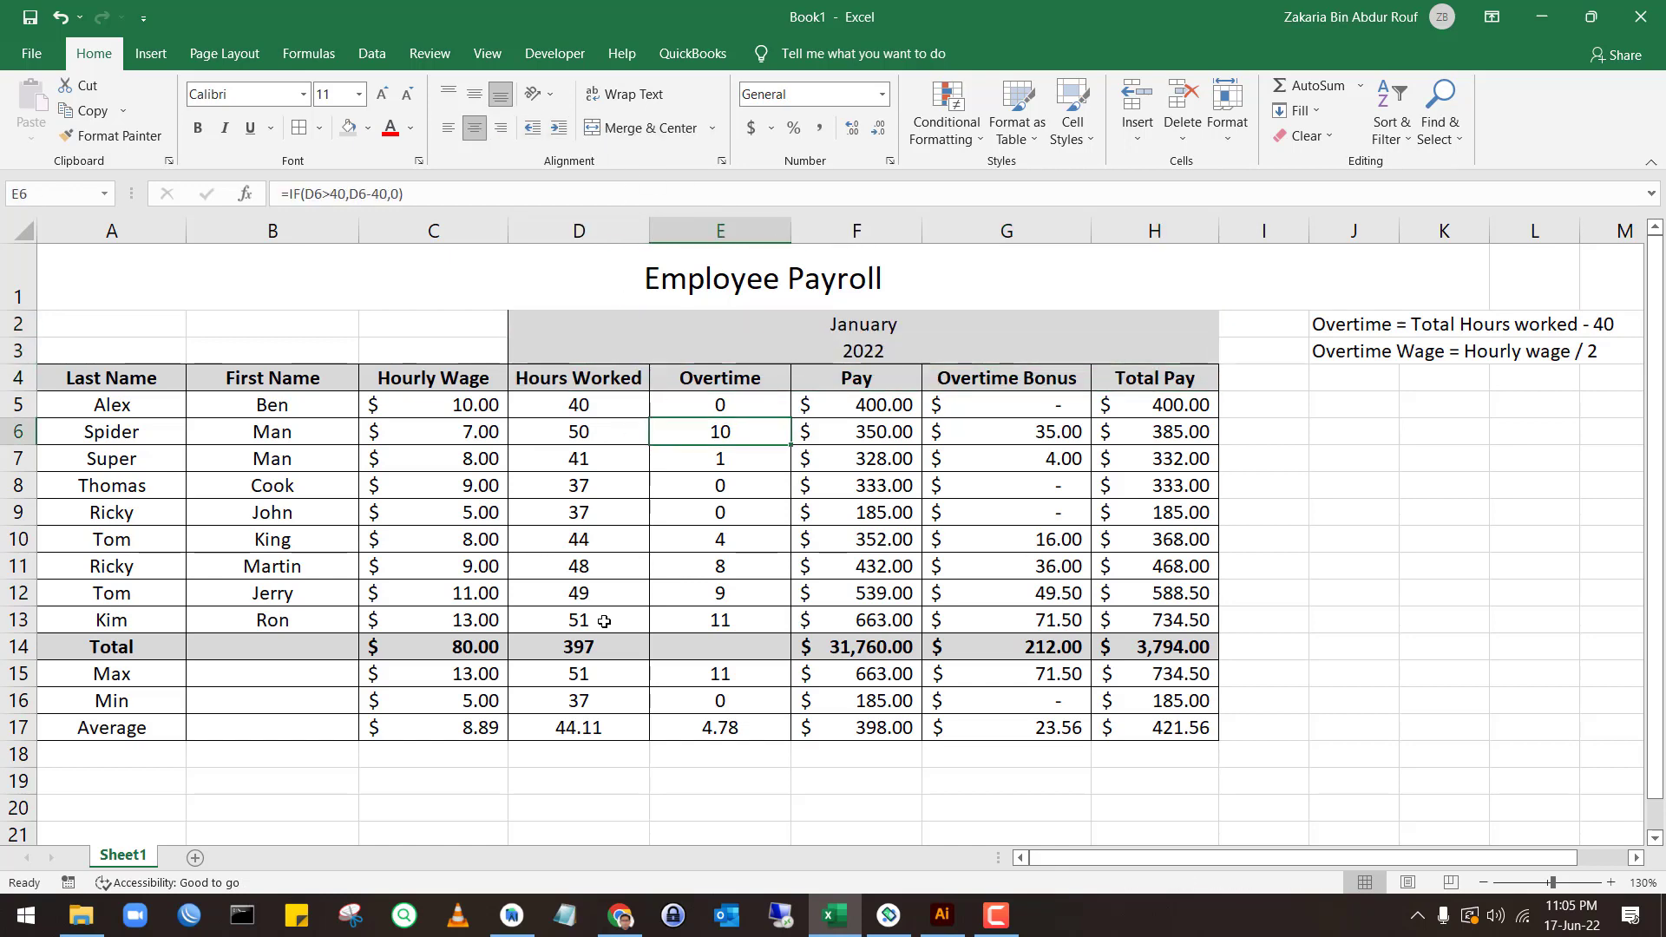
Apply all borders to the merged January and 2022 header cells
drag(695, 324, 700, 346)
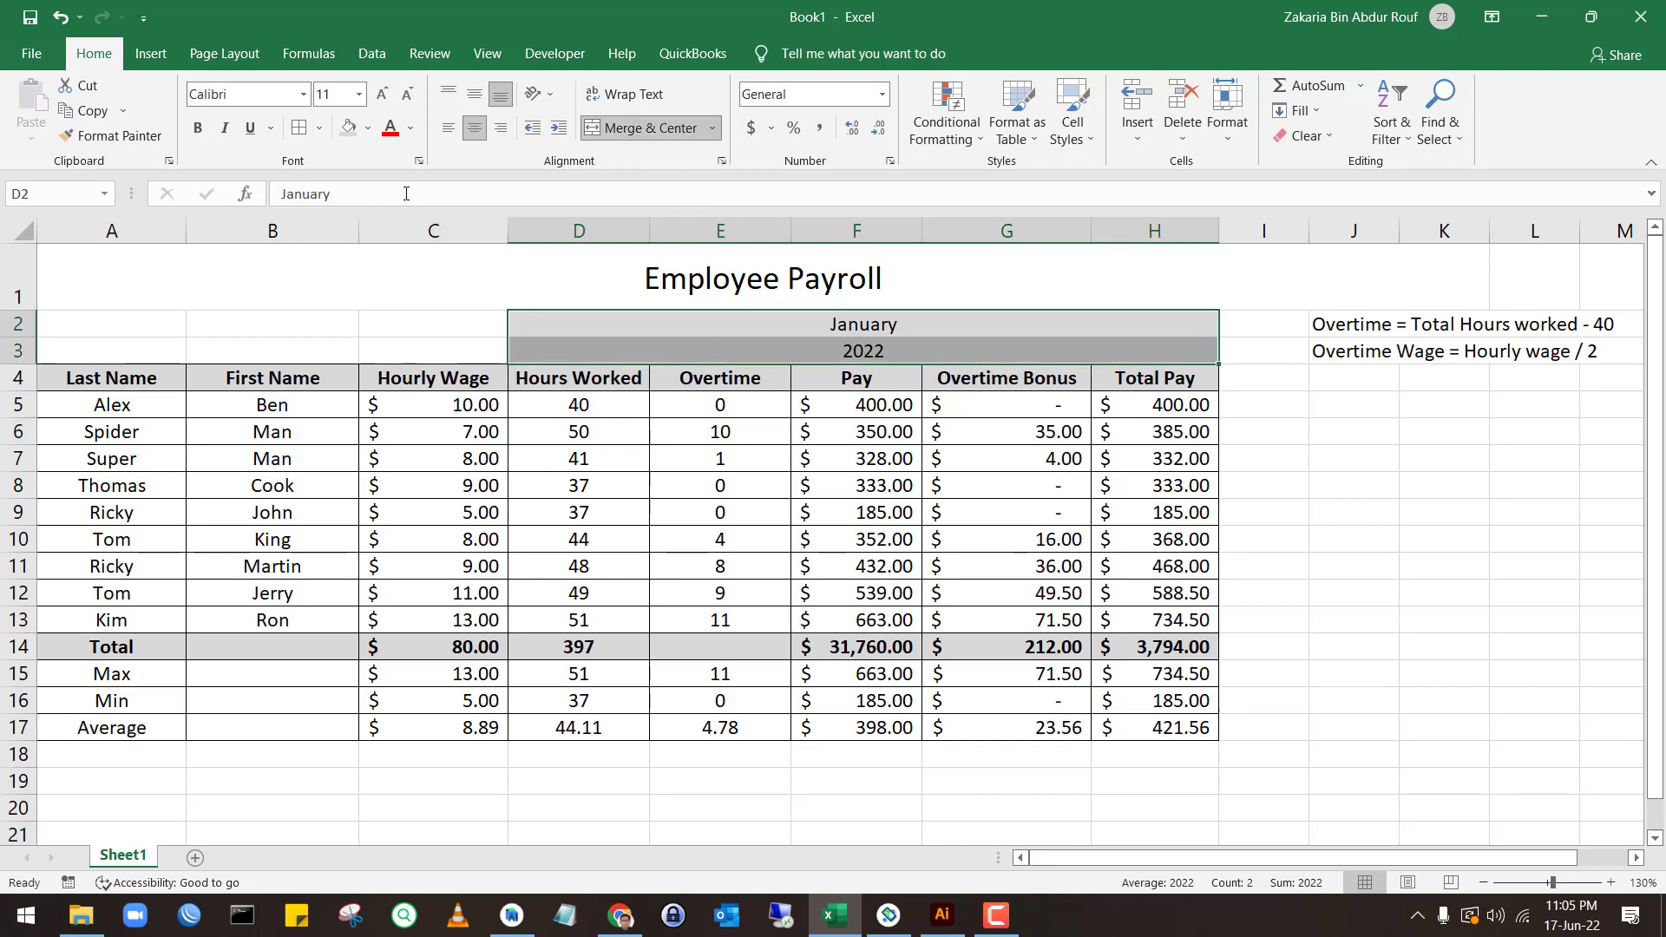
click(305, 131)
click(808, 561)
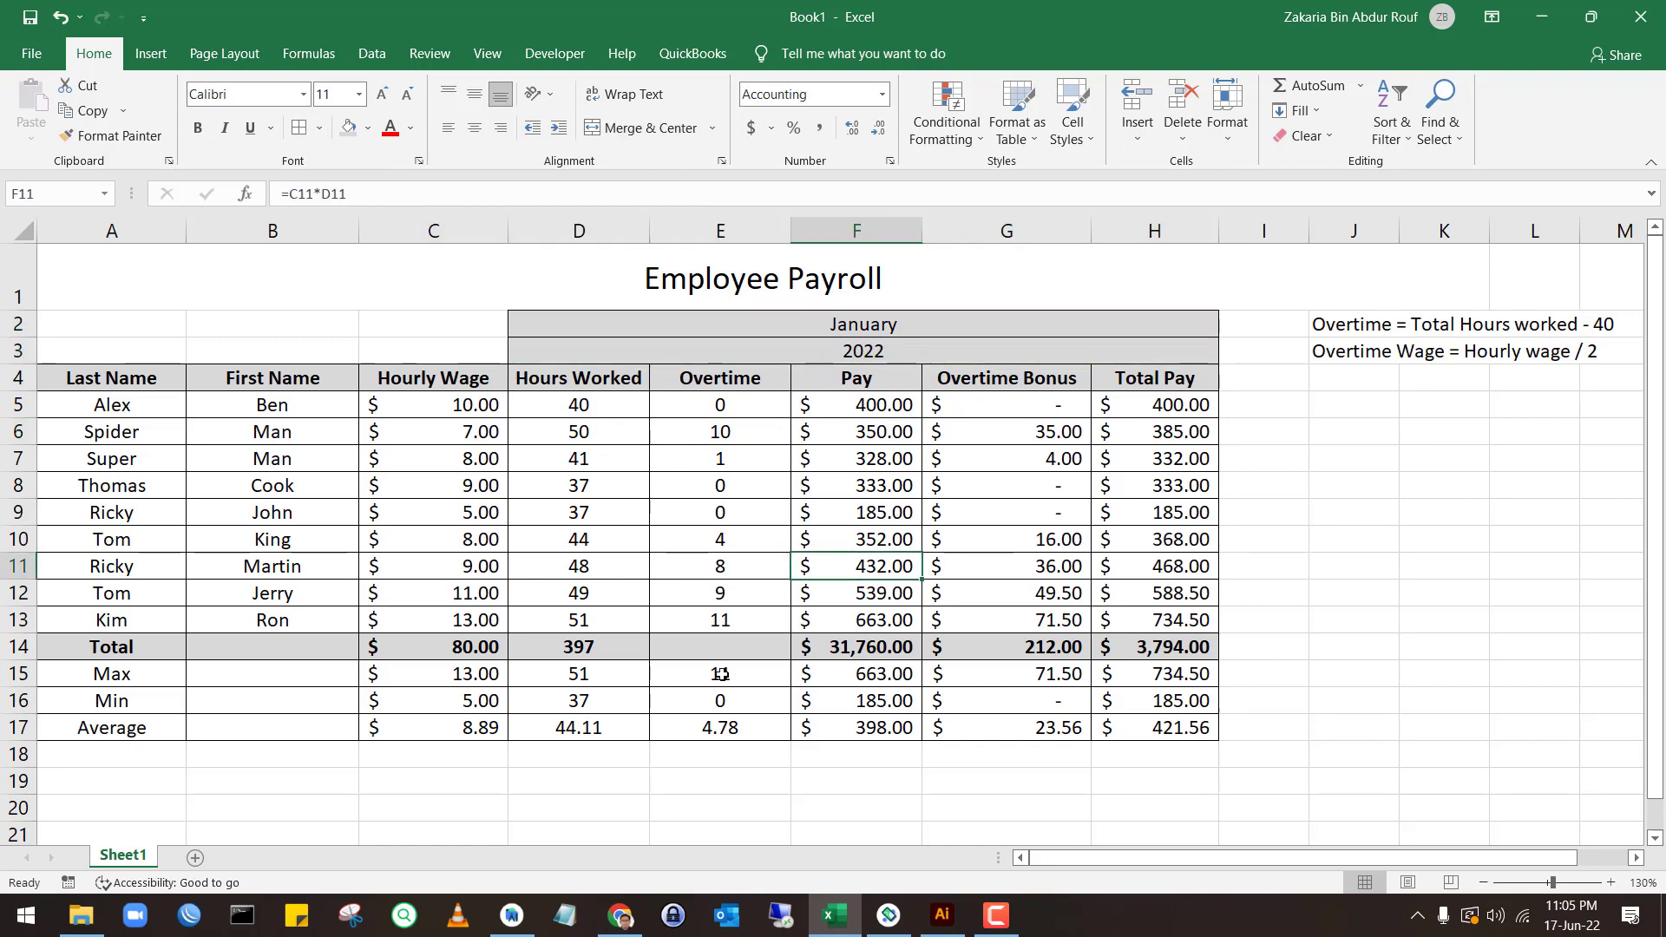
Unmerge the "Employee Payroll" title and merge and center it across A1:H1 to match the table's width
click(721, 460)
click(731, 263)
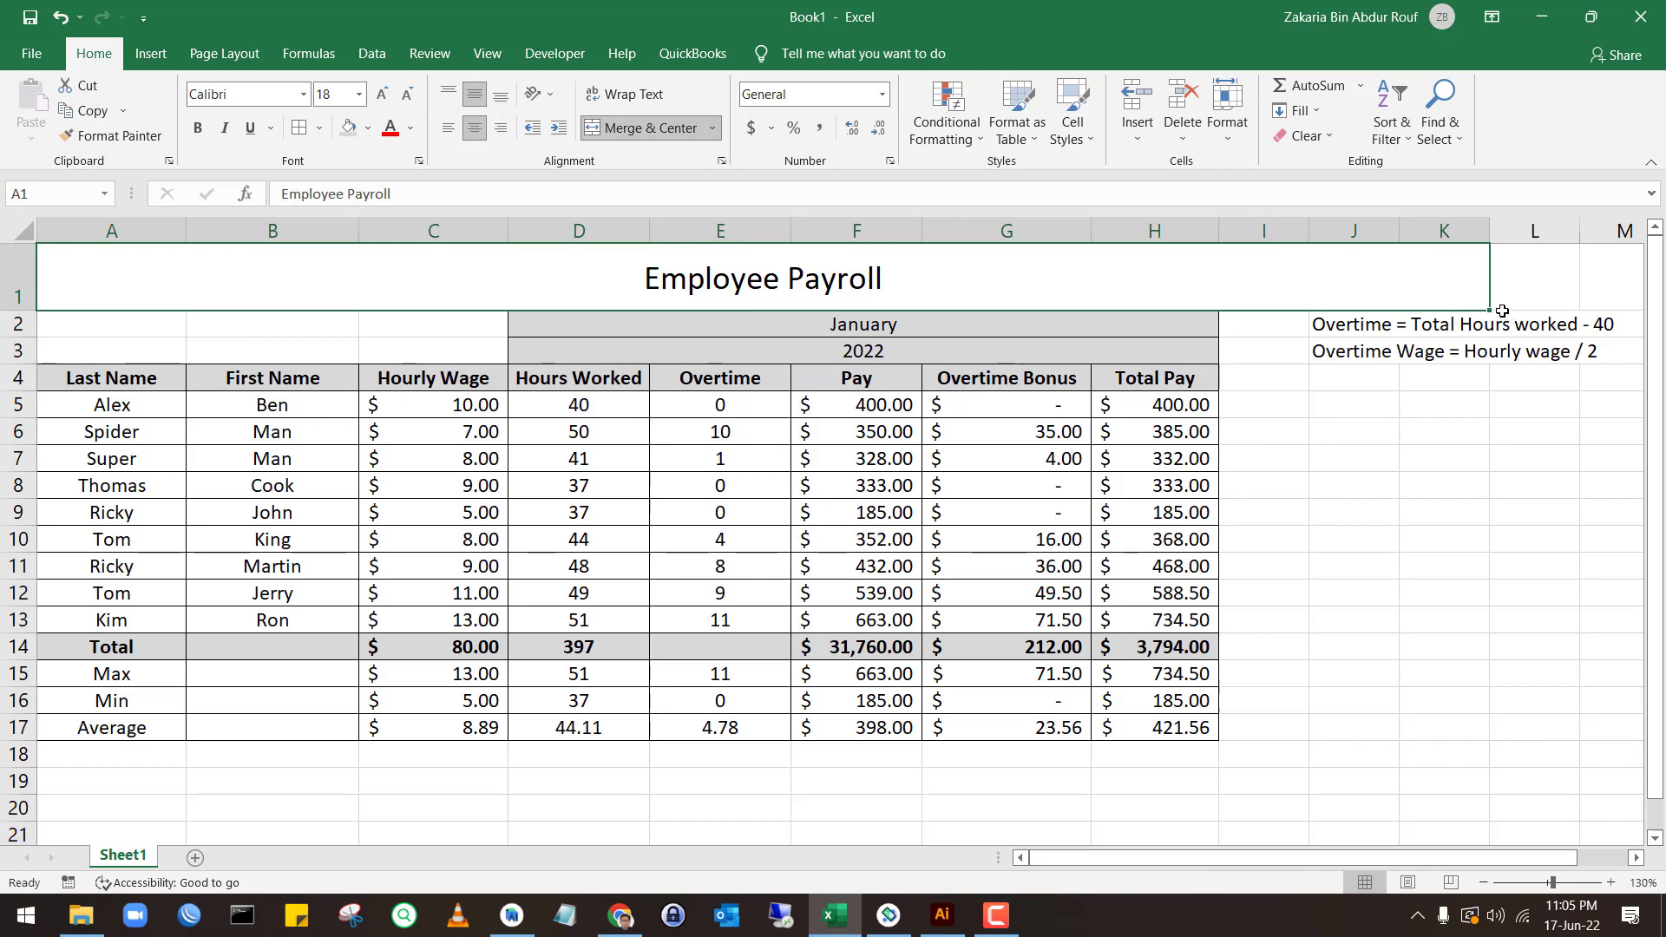
drag(1502, 310, 1190, 297)
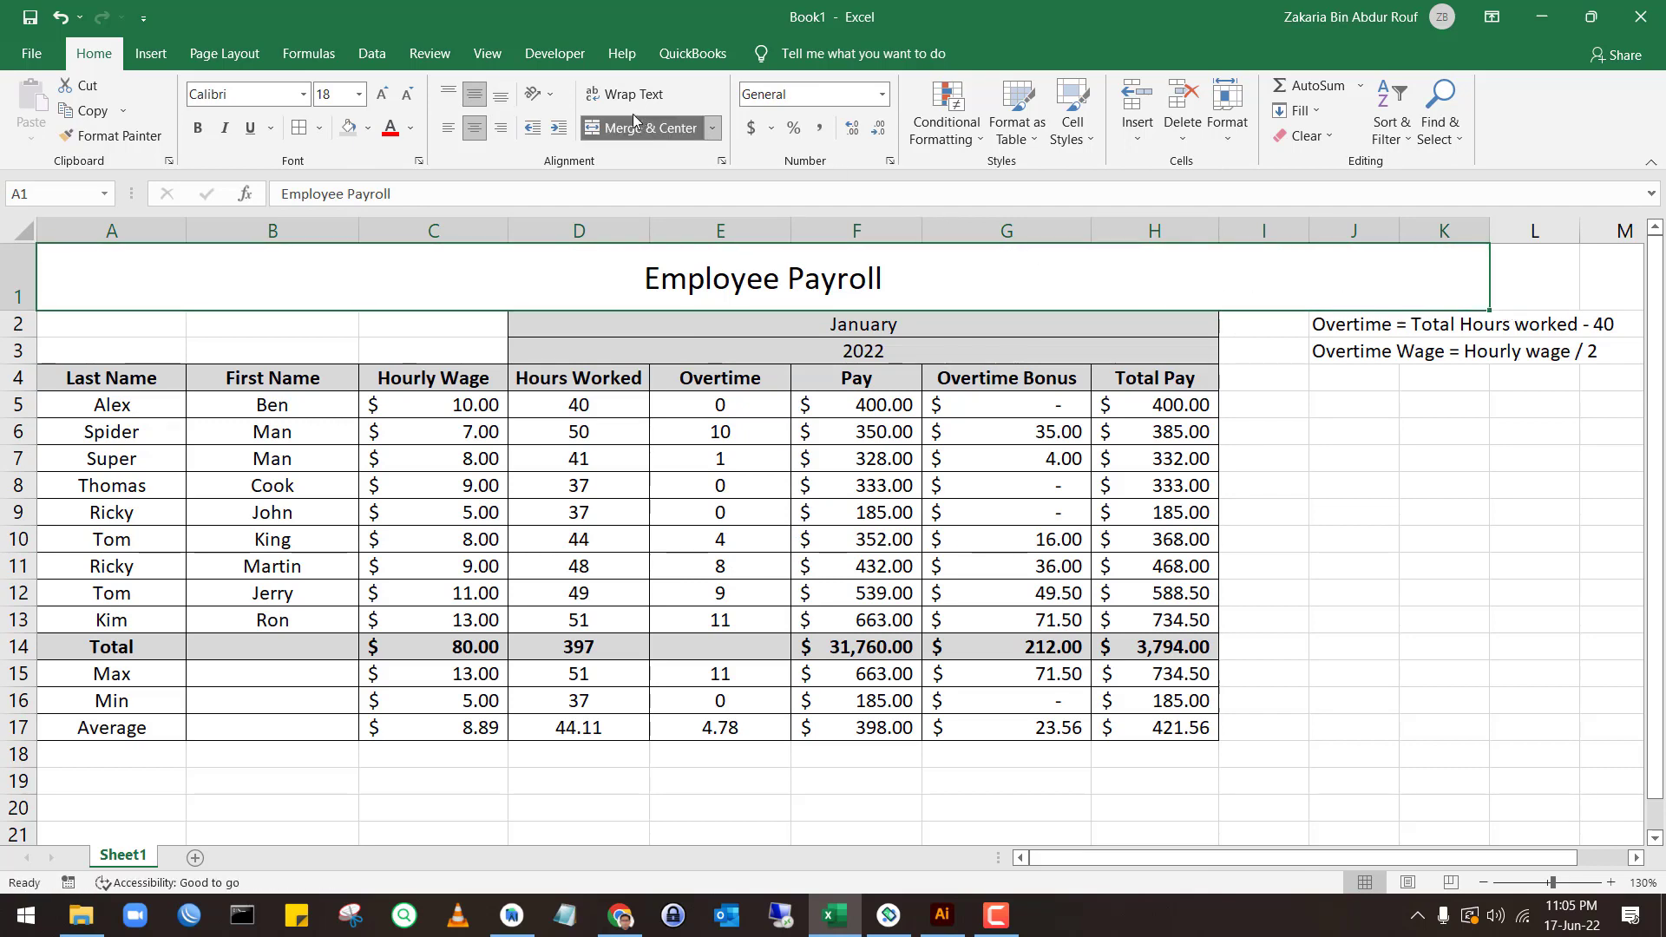
click(640, 127)
click(335, 305)
drag(79, 276, 1128, 275)
click(586, 127)
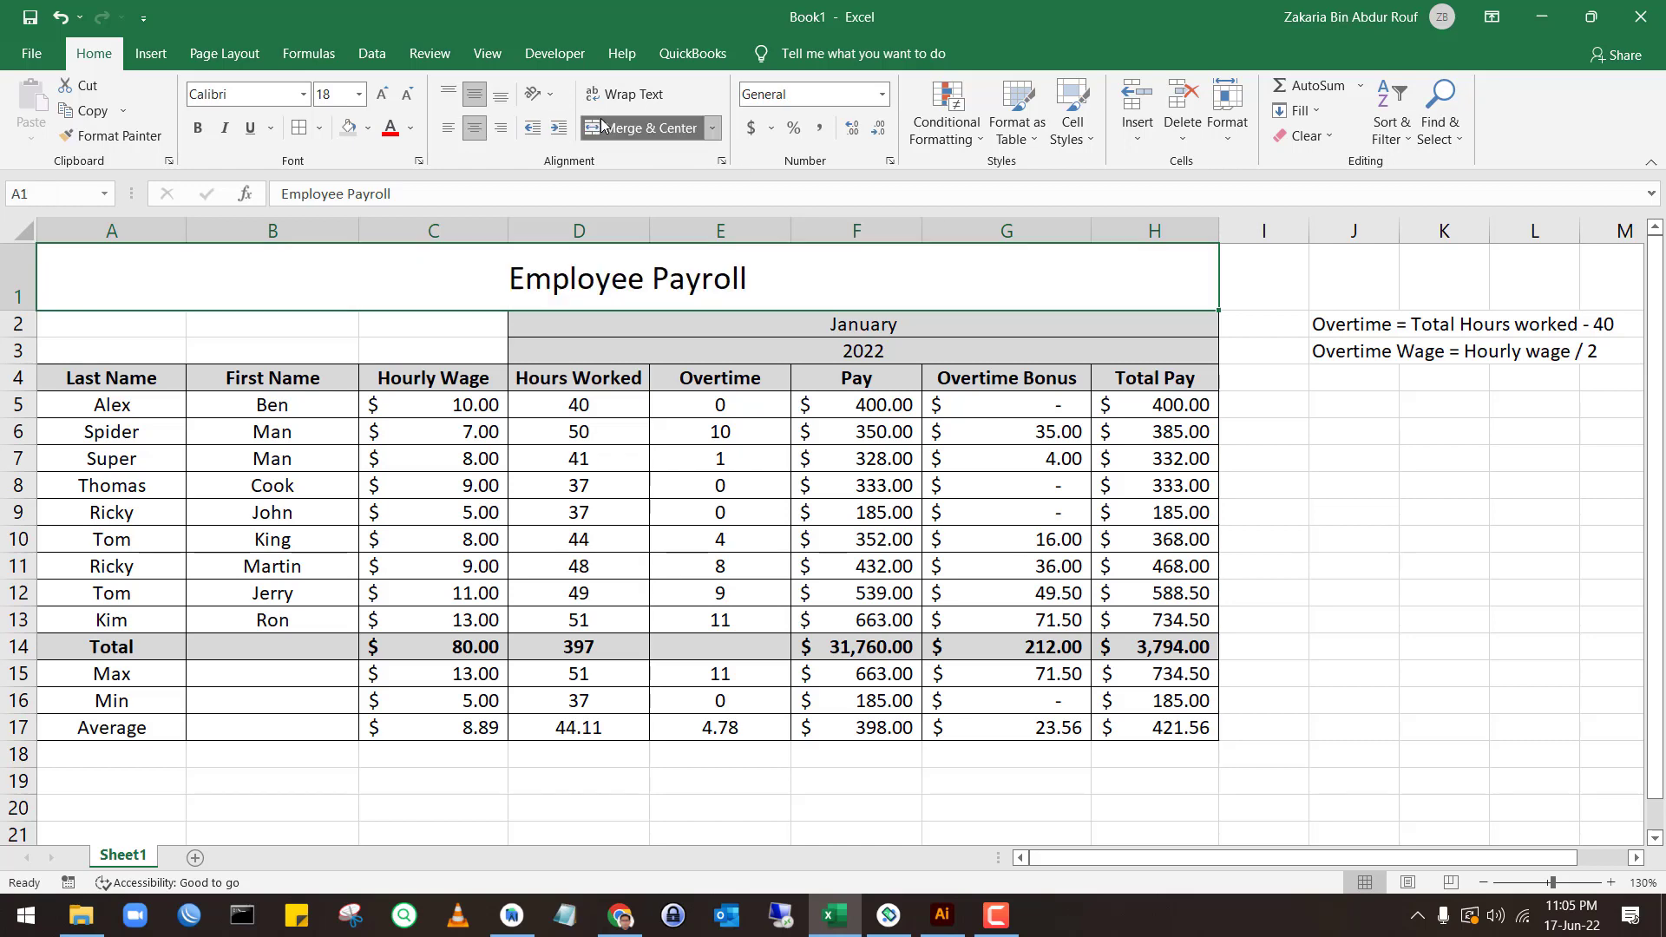
click(664, 404)
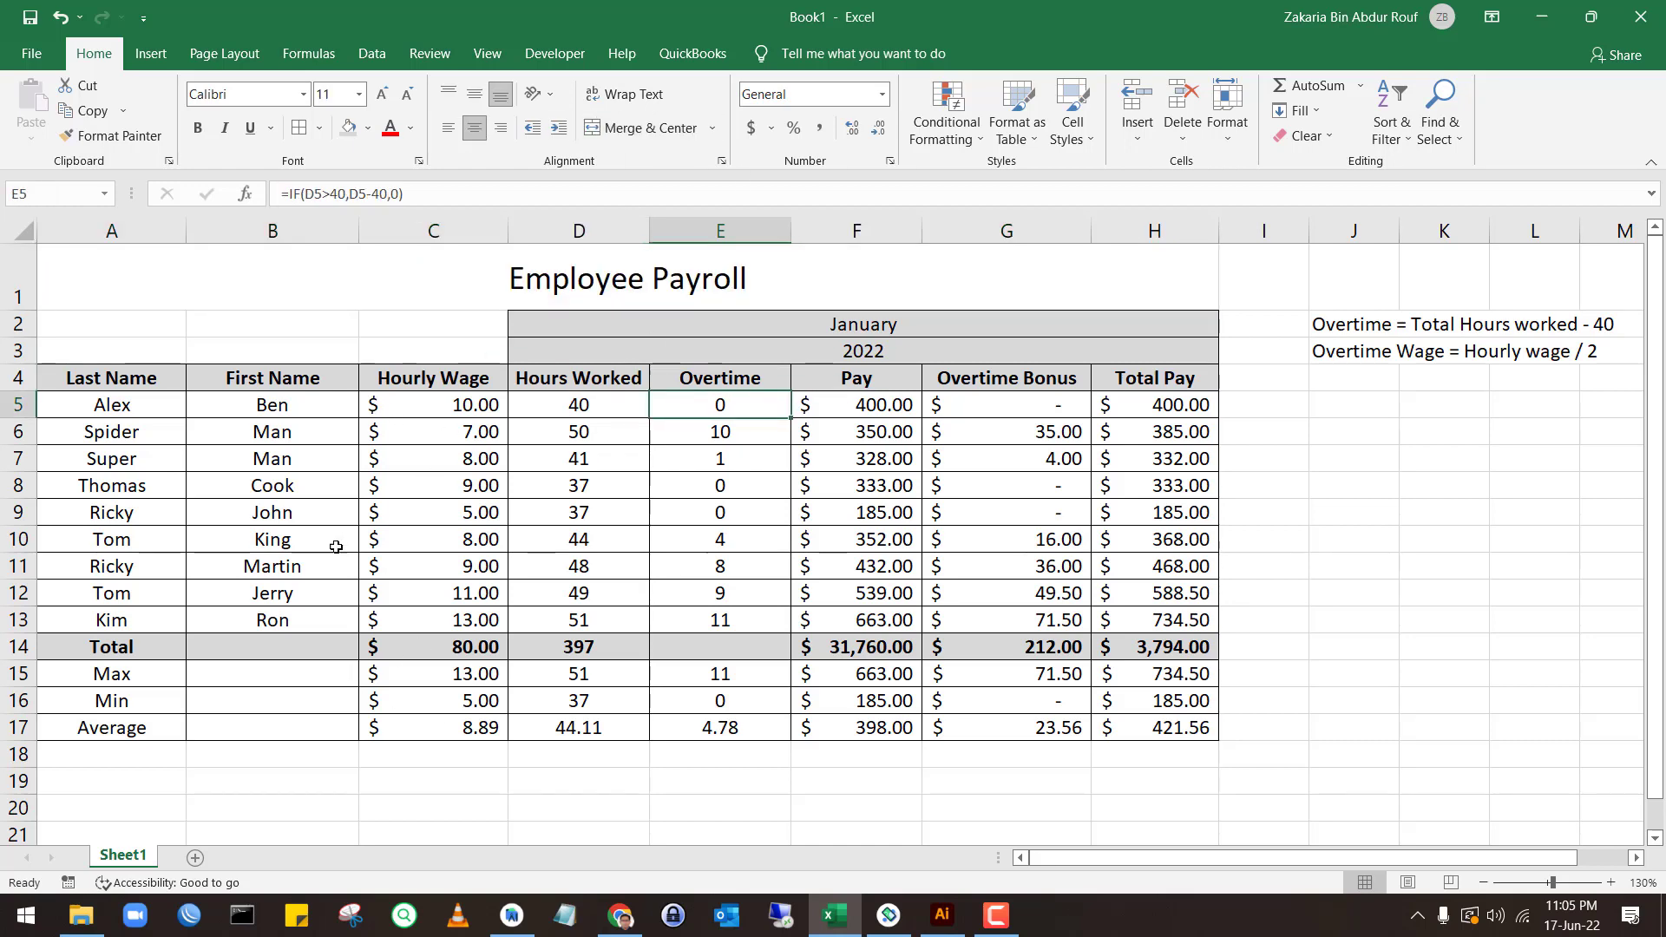
Move the two overtime formula notes from J2:J3 to A20:A21, below the payroll table
scroll(393, 628, down, 2)
scroll(391, 632, up, 2)
drag(1335, 326, 1334, 346)
drag(704, 828, 109, 820)
click(564, 727)
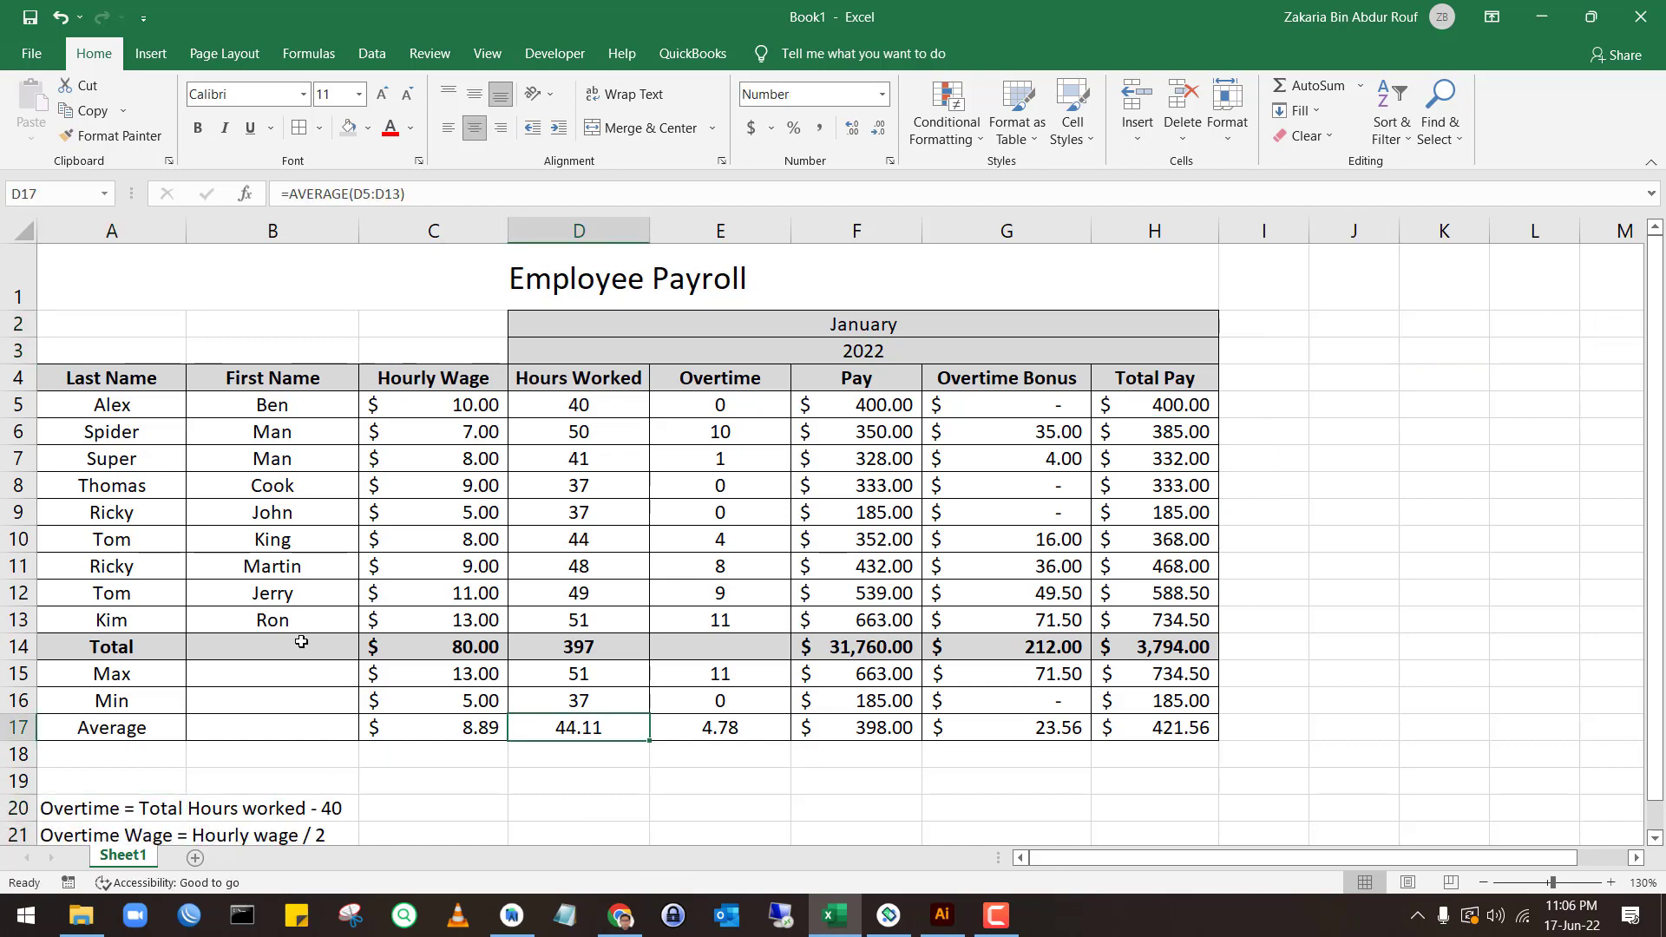
scroll(334, 643, down, 1)
click(386, 510)
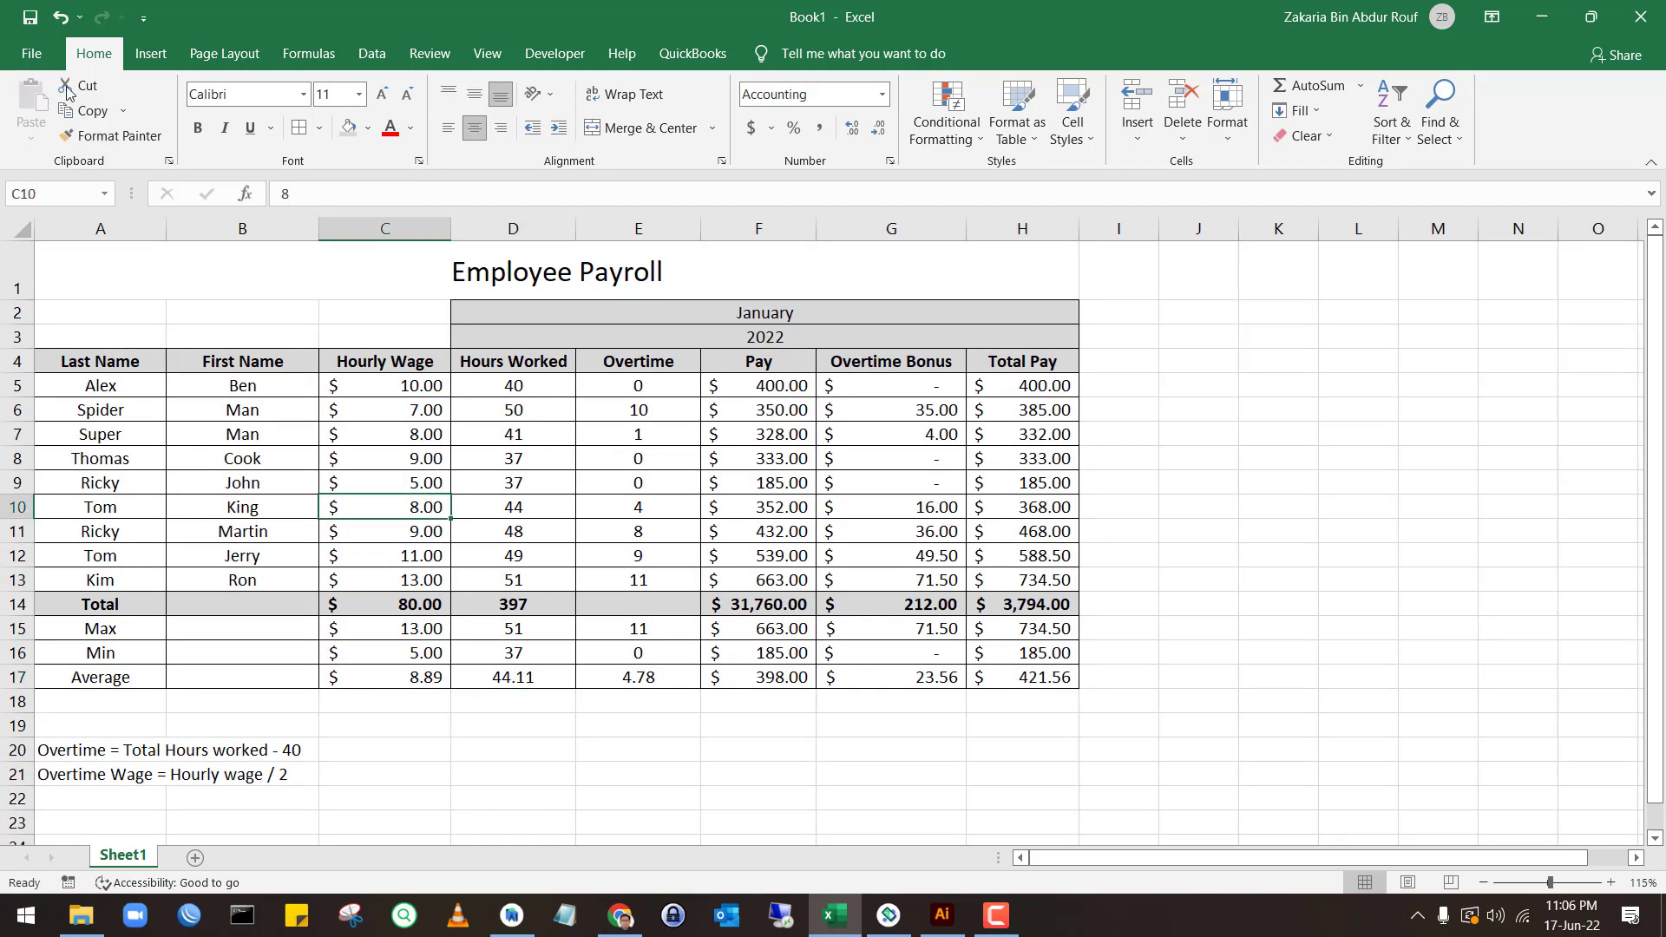
Set the sheet to print with all columns fitted on one page in landscape orientation, and return to the worksheet
click(35, 54)
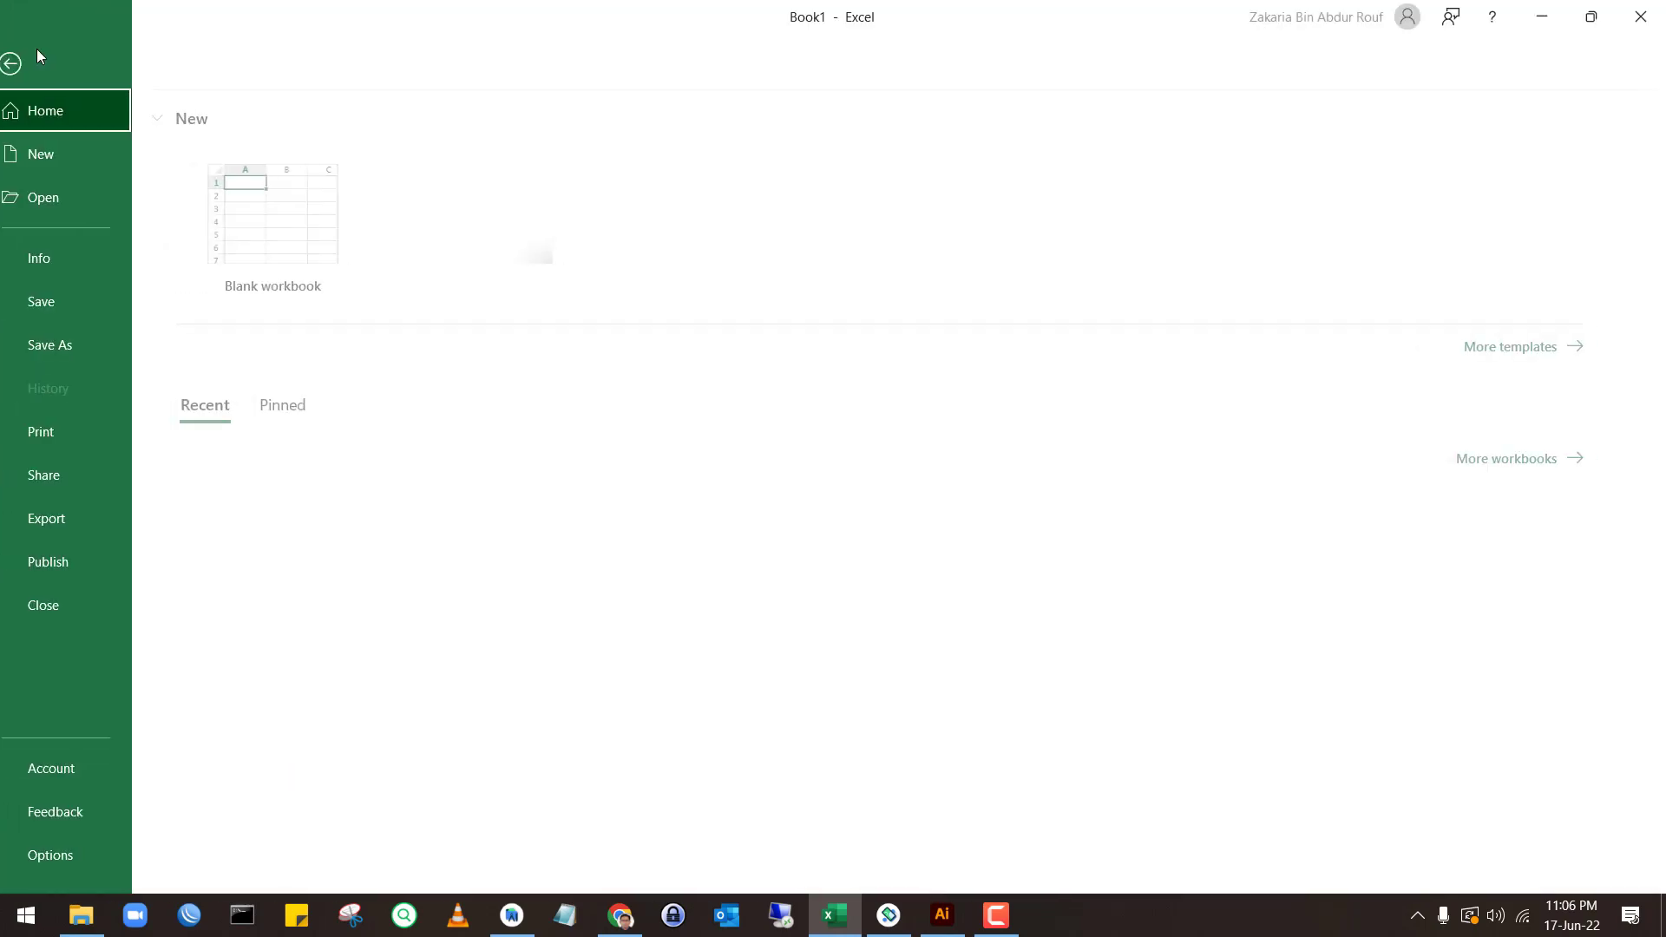
click(50, 425)
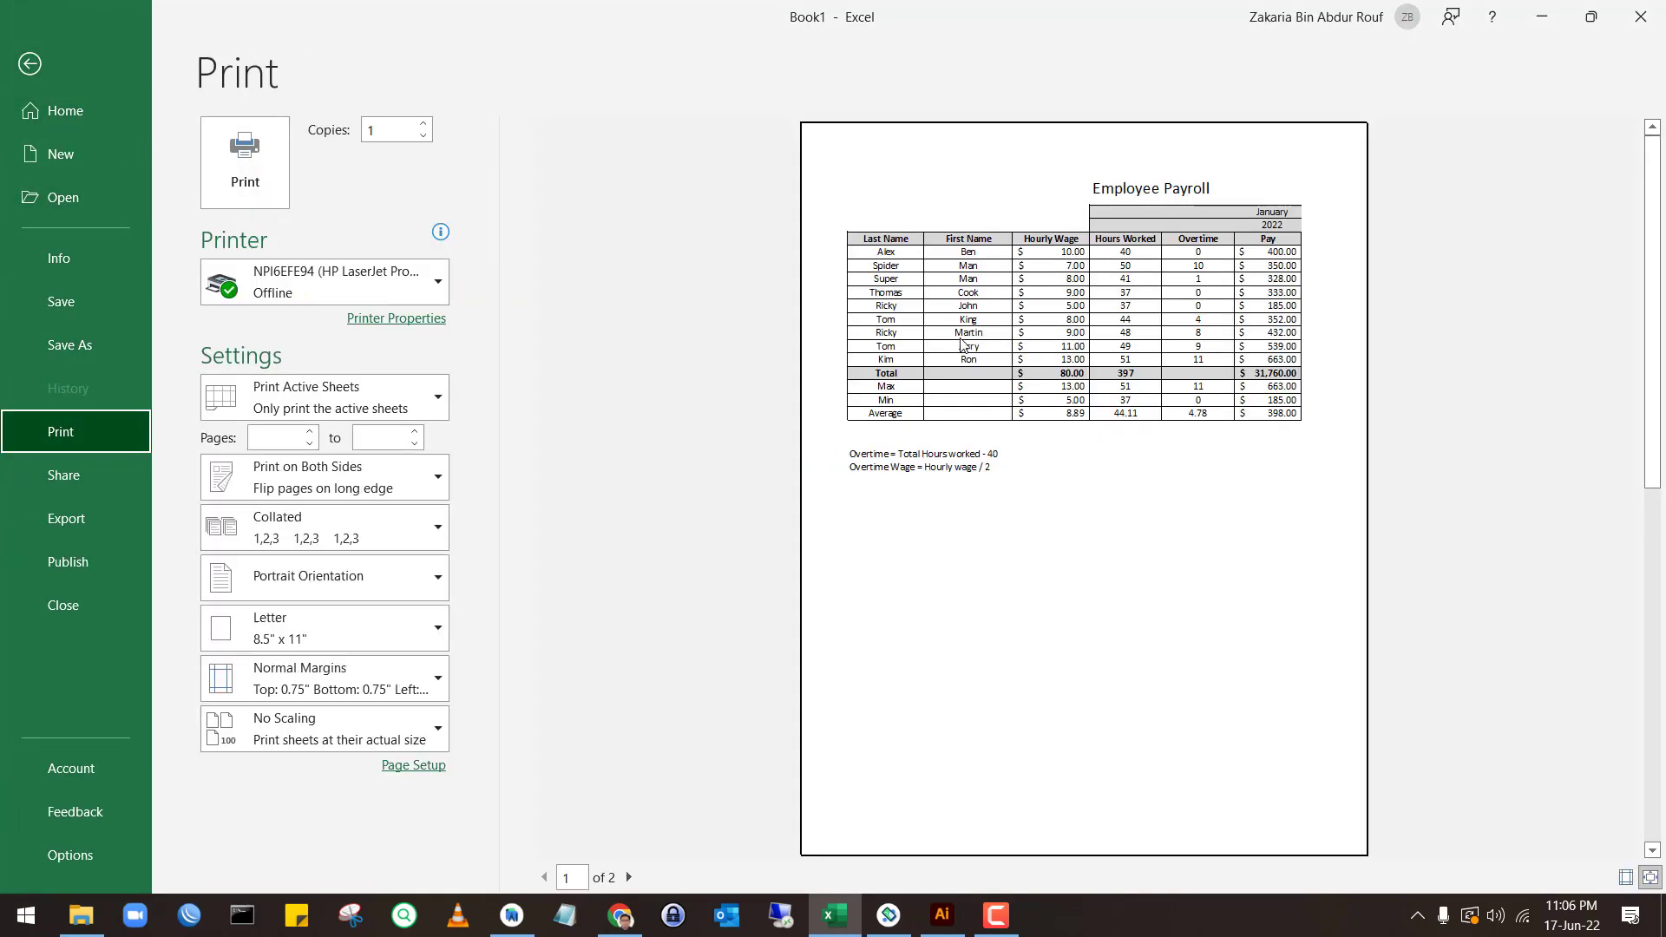
click(349, 718)
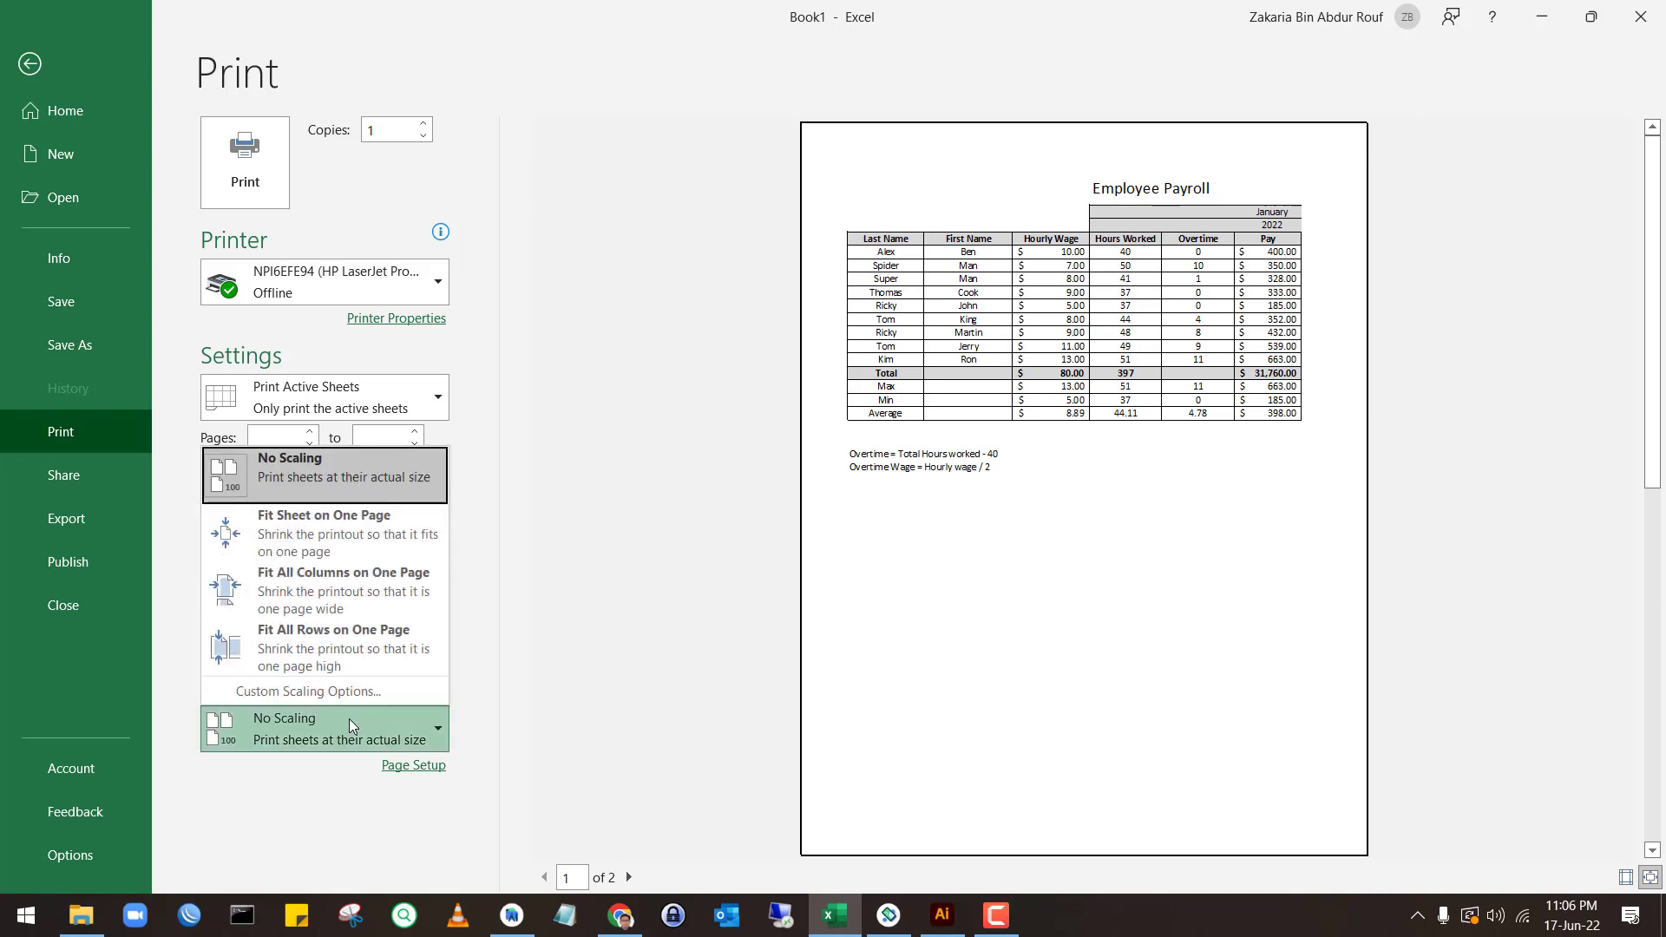
click(315, 606)
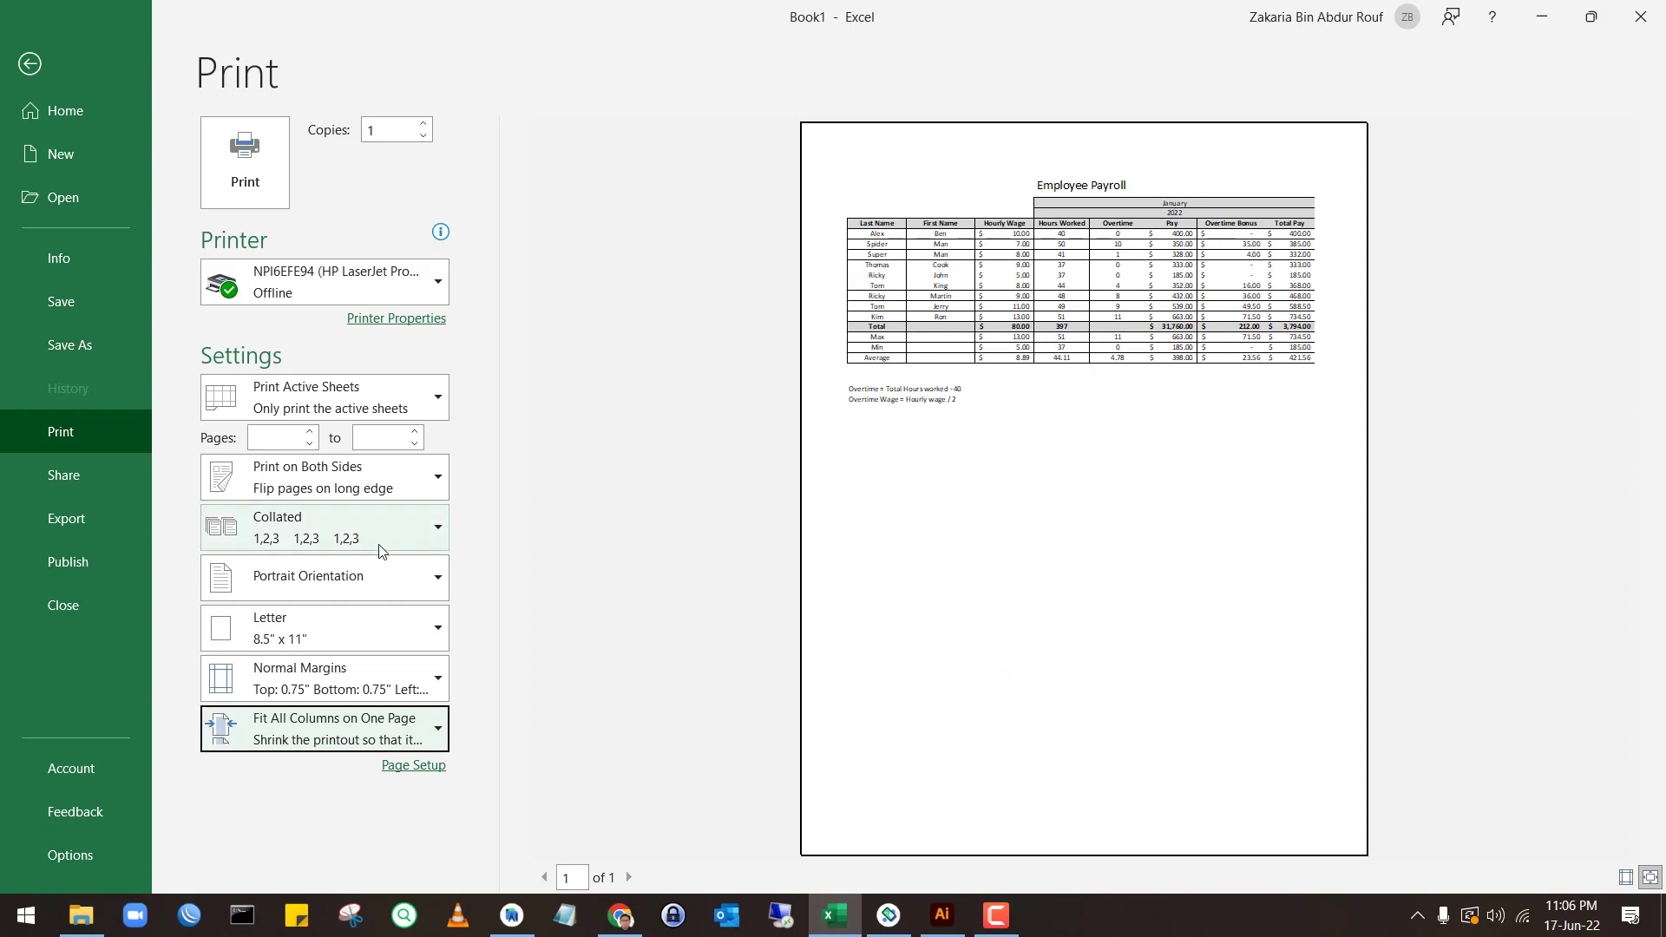
click(376, 576)
click(338, 652)
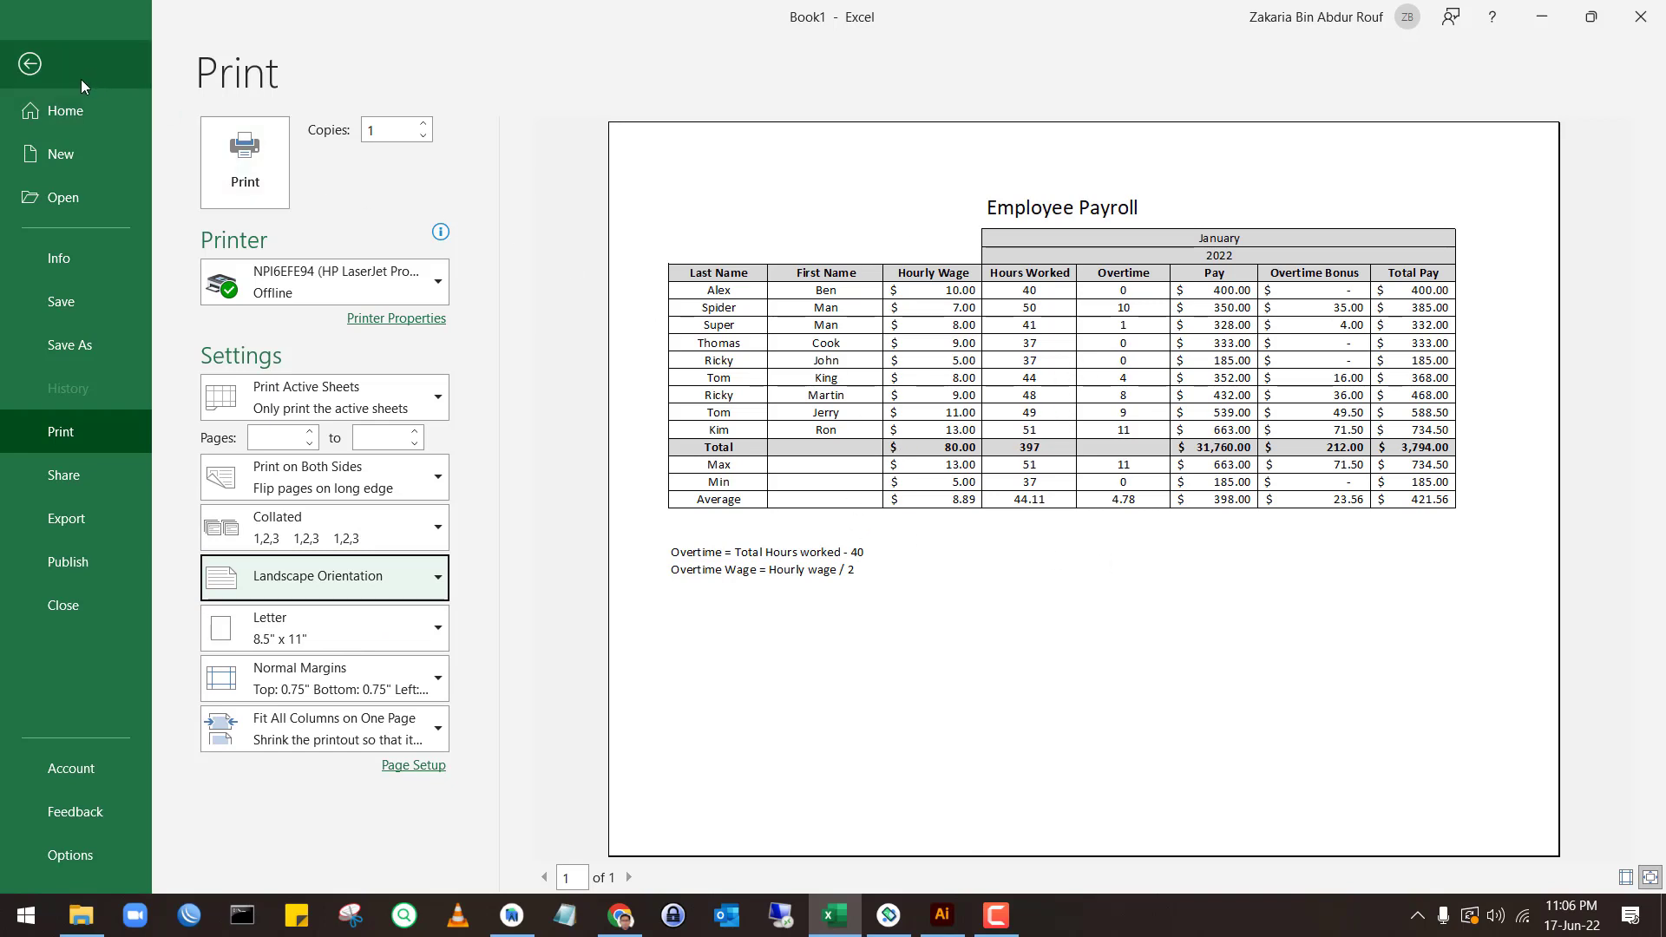
click(29, 64)
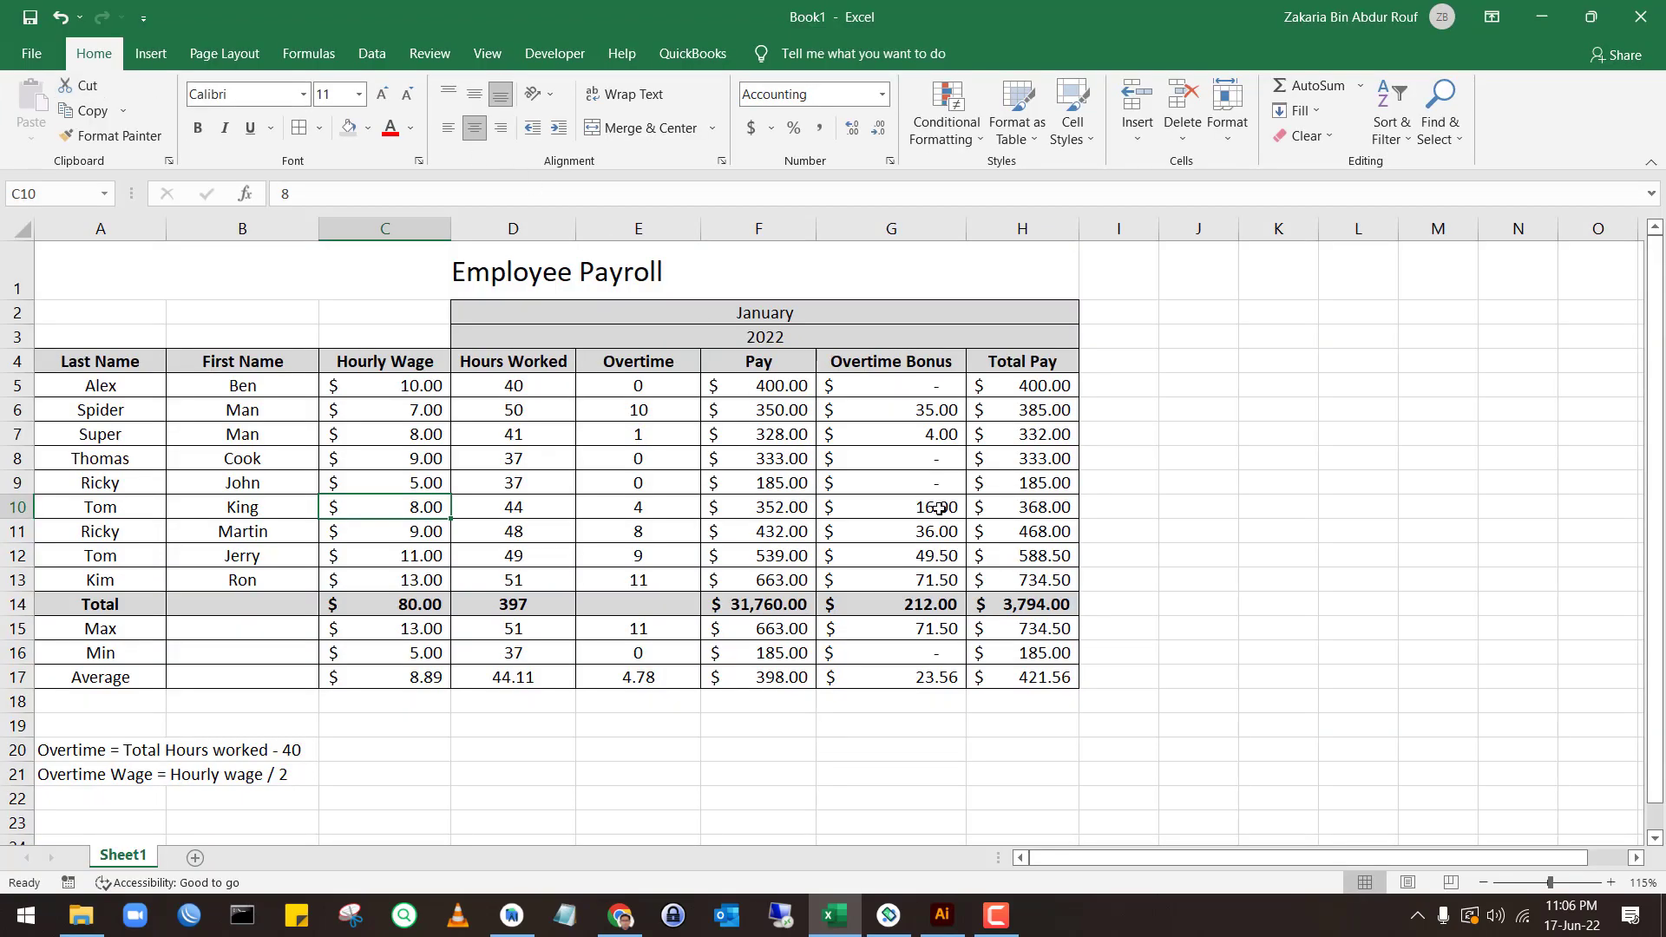